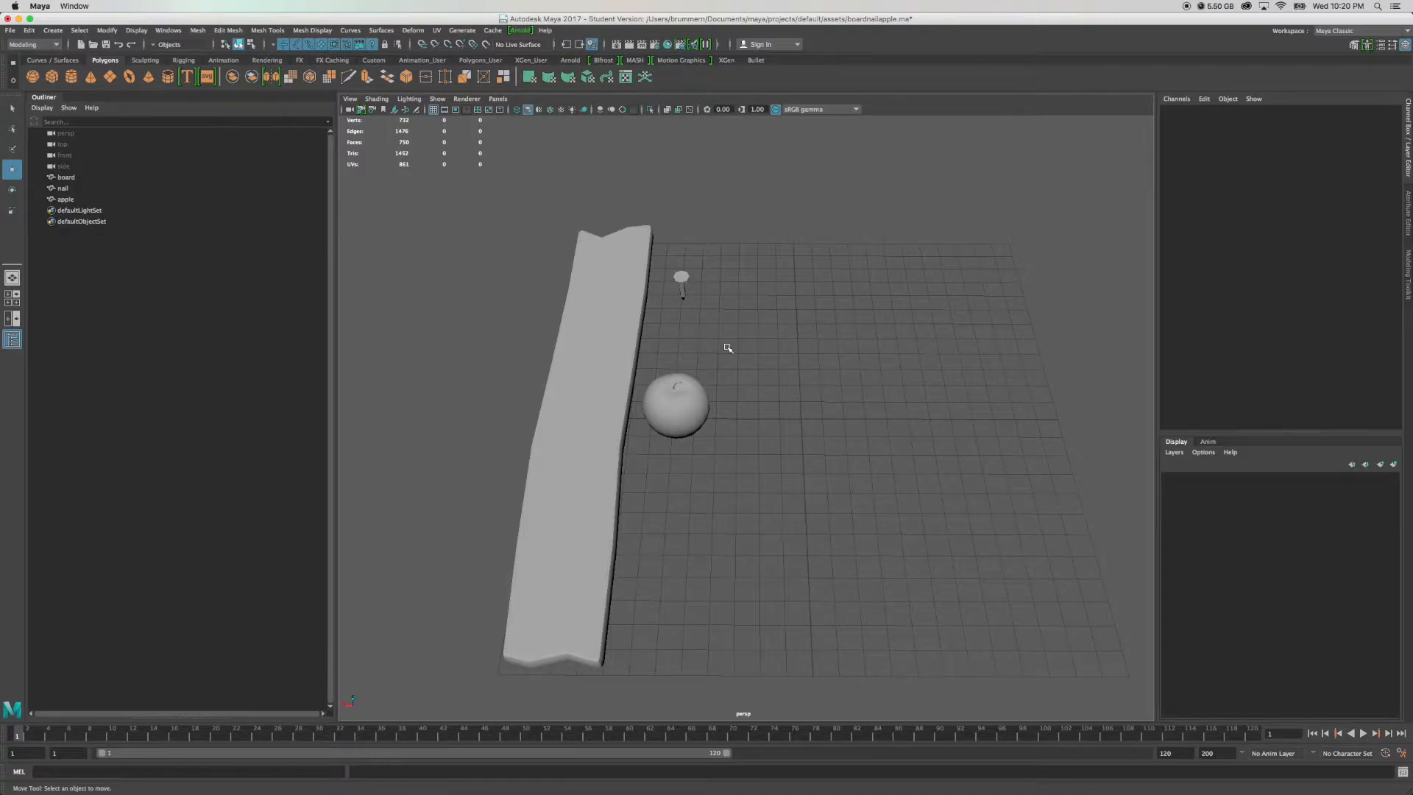
Open the UV Editor and place it beside the model, enlarged so that its full grid is in view.
alt+drag(739, 289, 741, 290)
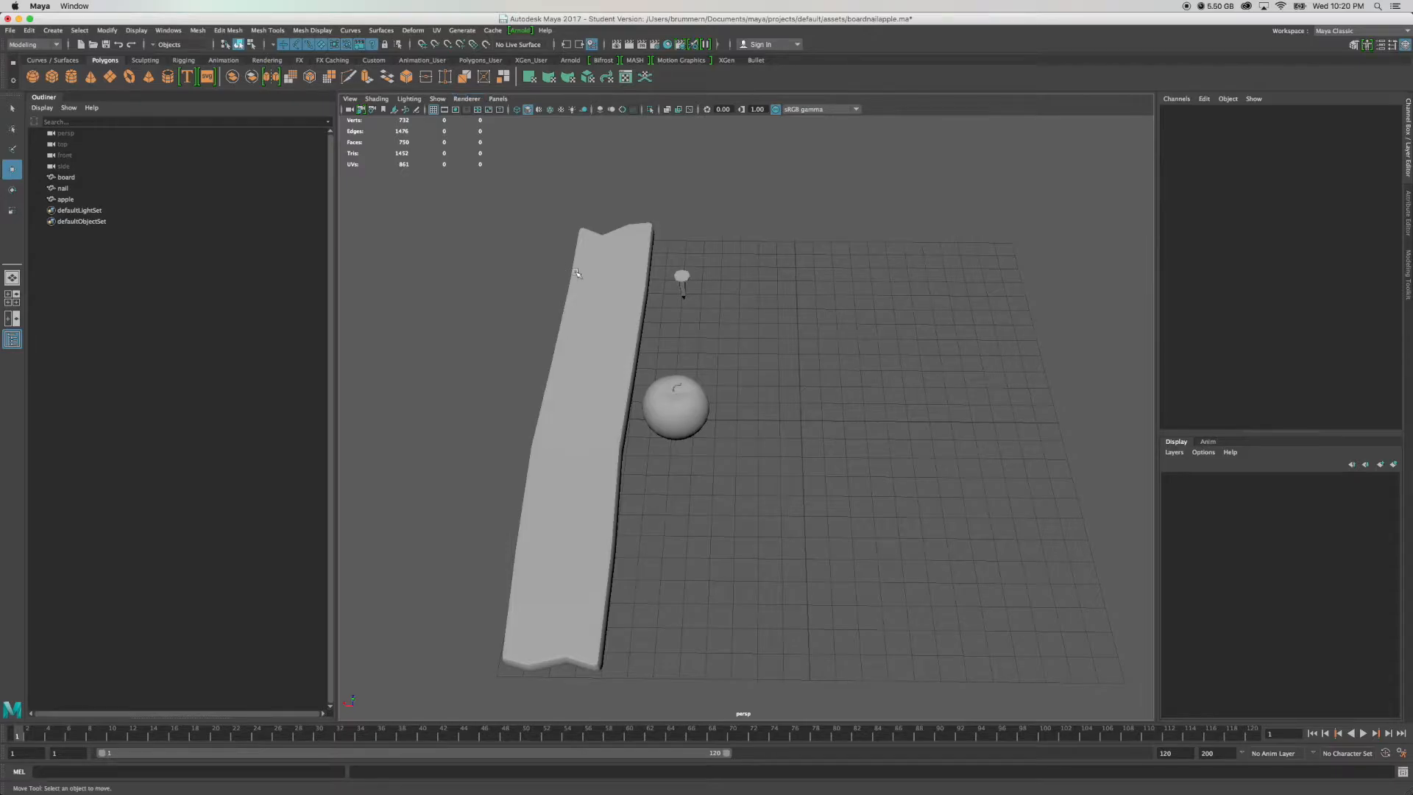
click(437, 31)
click(413, 31)
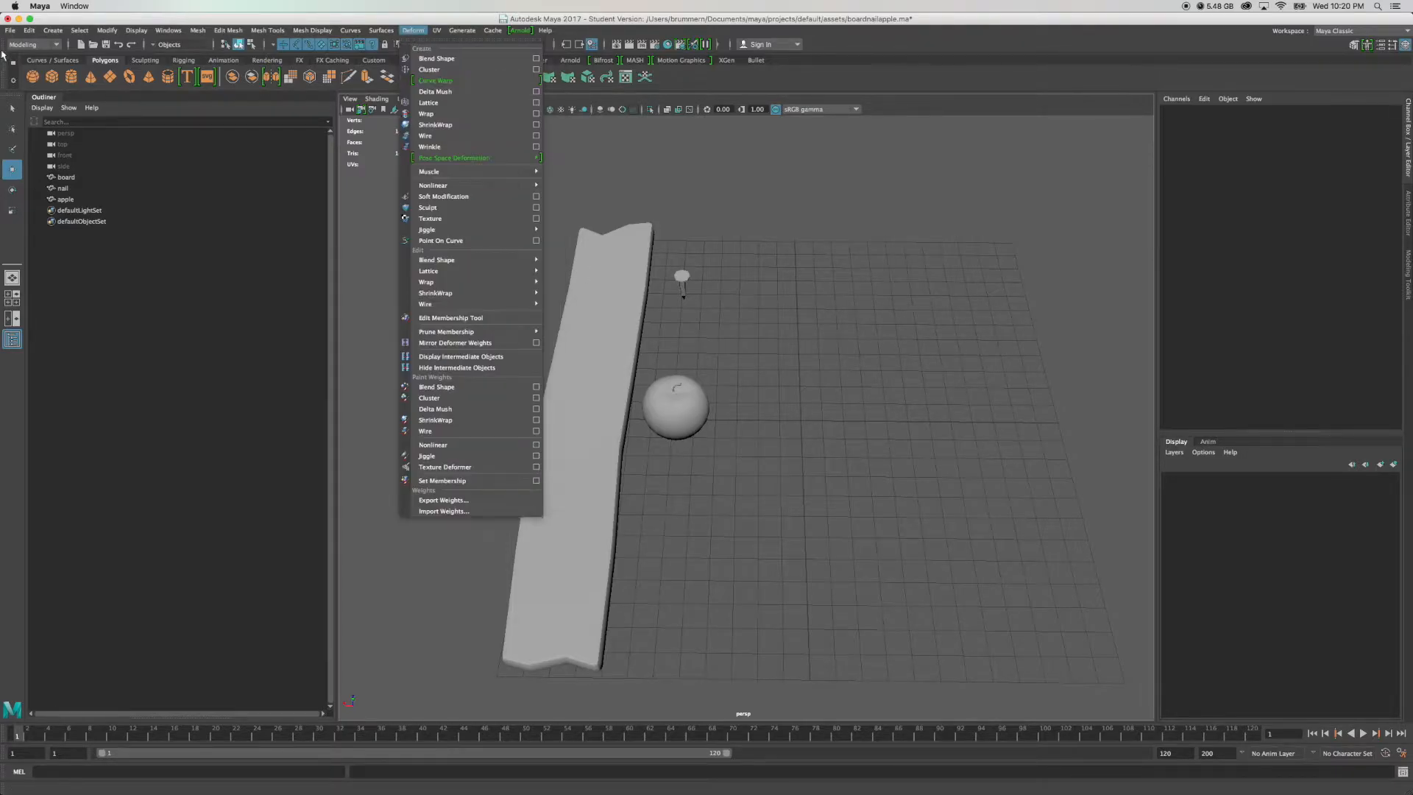
click(79, 31)
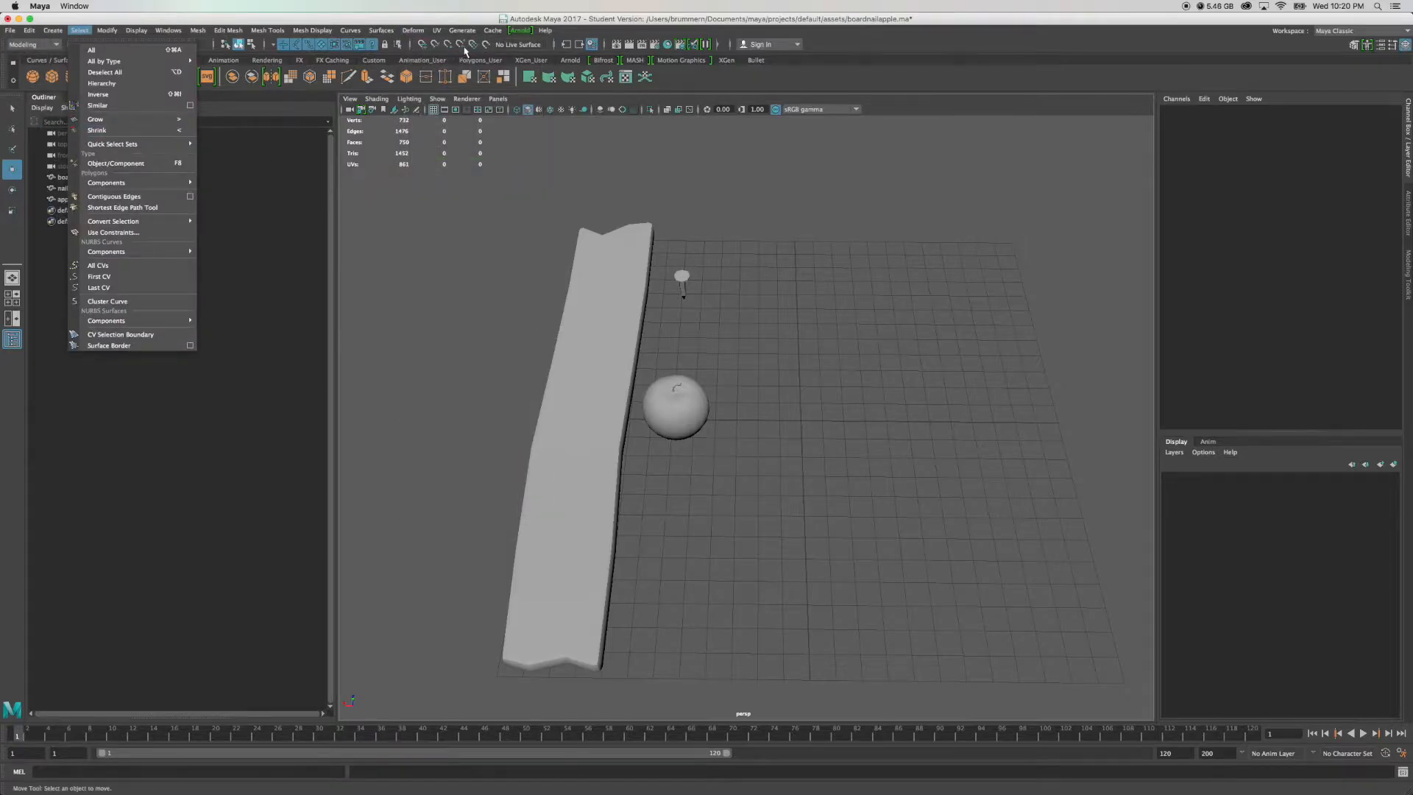
click(437, 31)
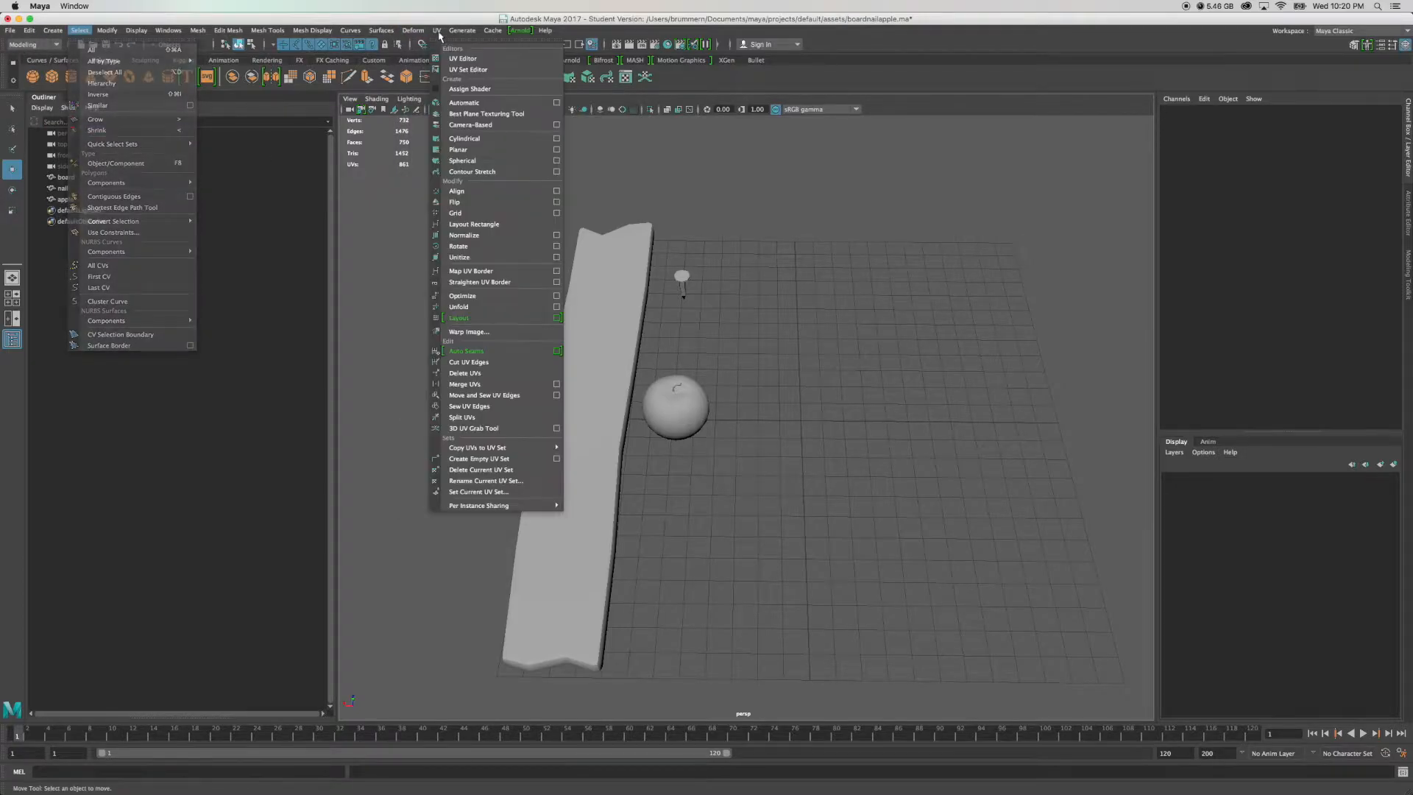
click(464, 59)
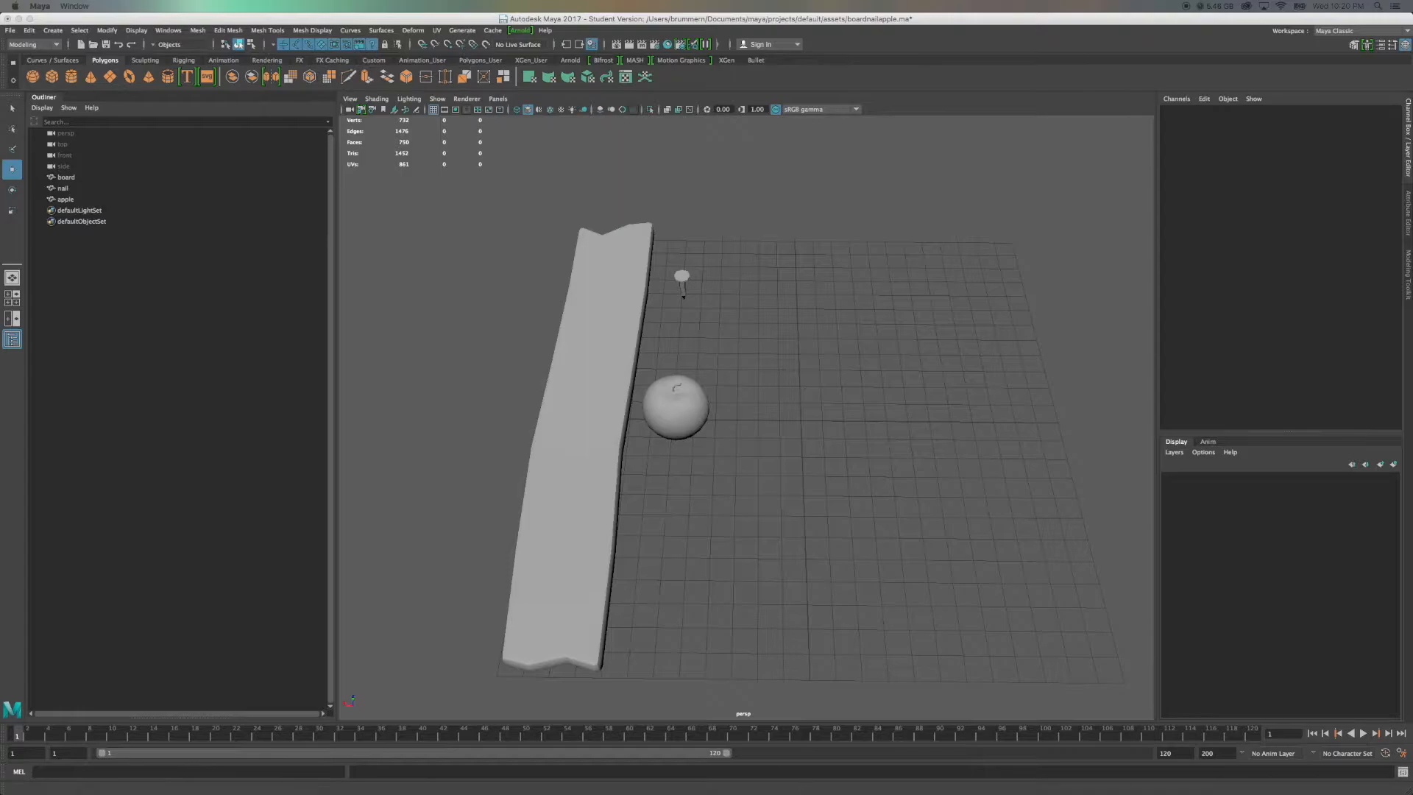
drag(1050, 268, 1193, 73)
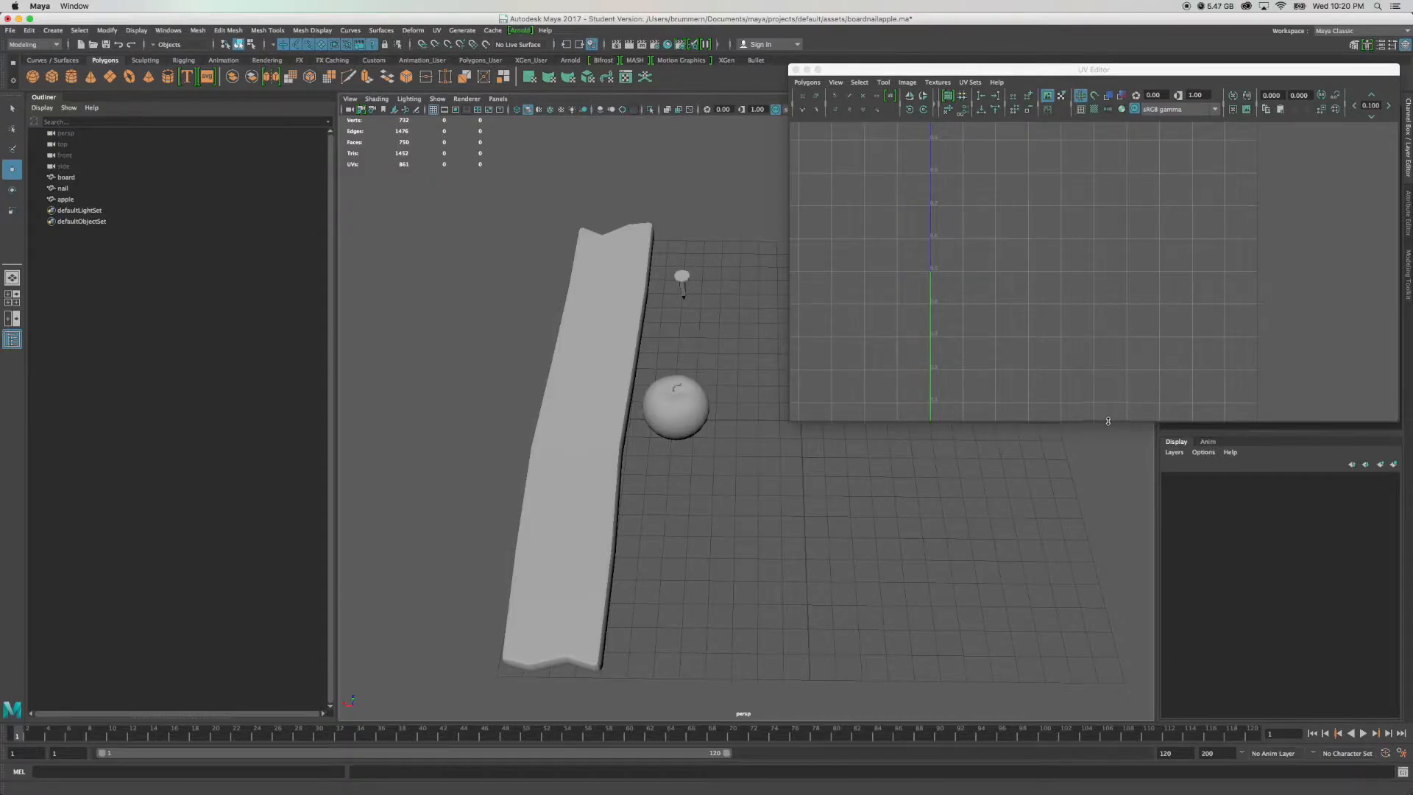
drag(1107, 422, 1111, 656)
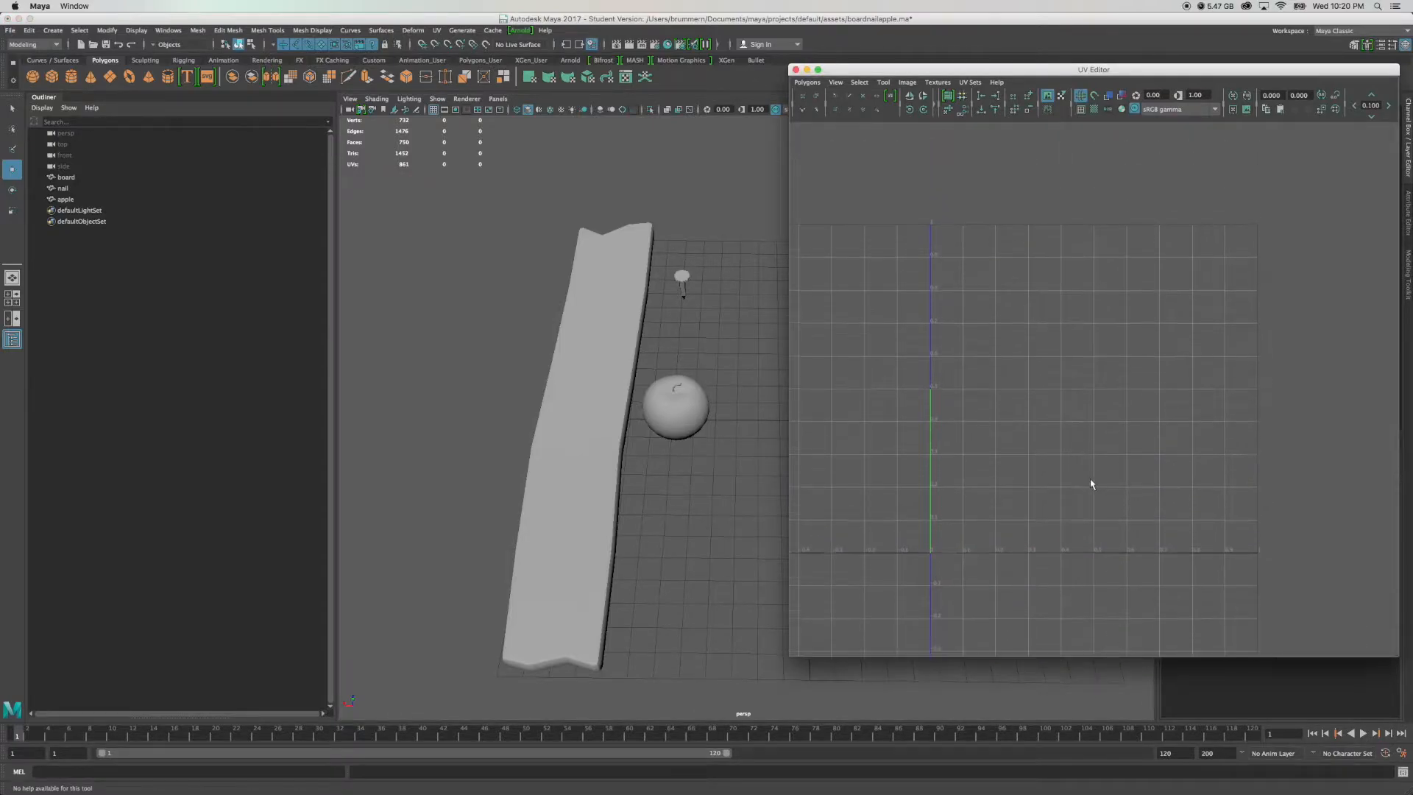
alt+middle_drag(995, 551, 1086, 457)
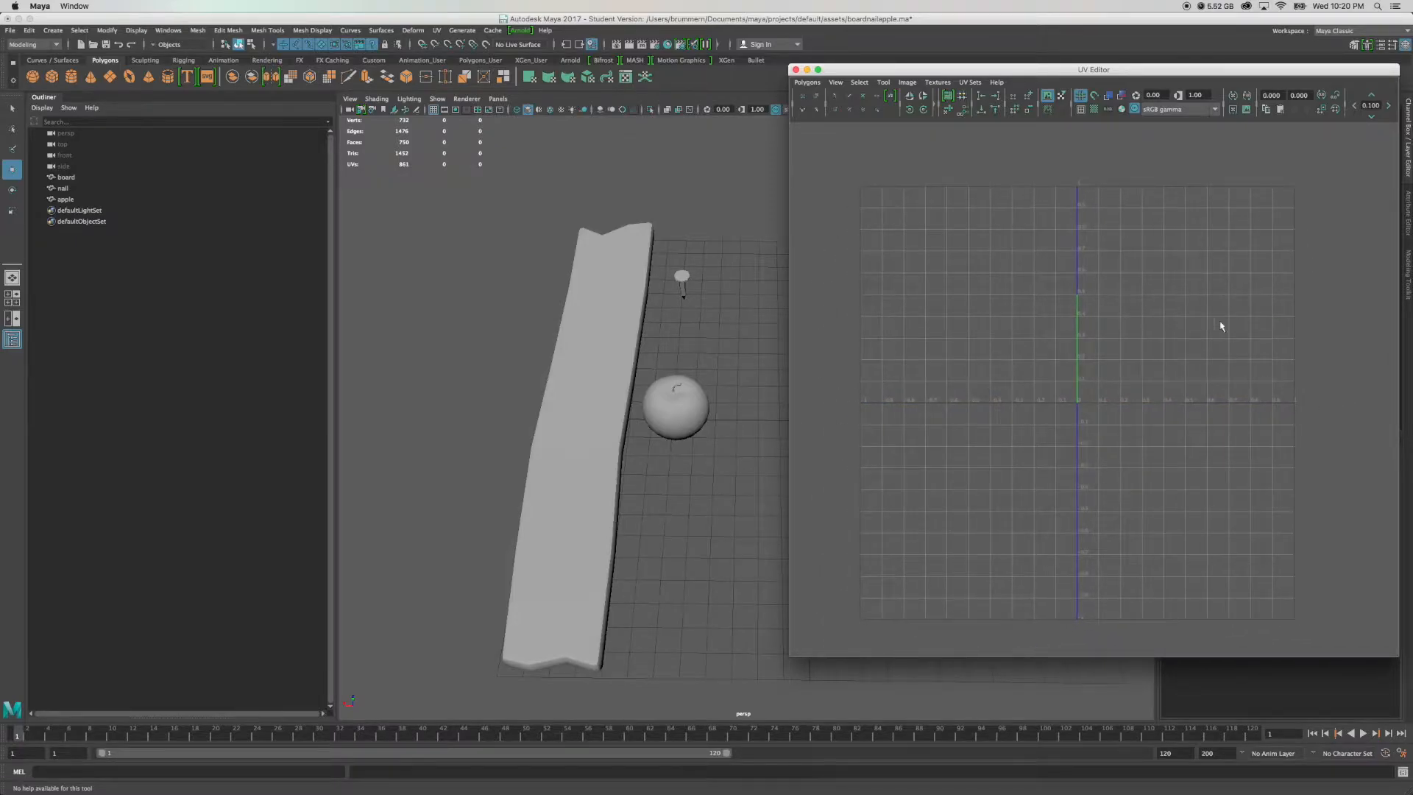
Select the board to show its UV layout and switch it to face selection.
click(627, 347)
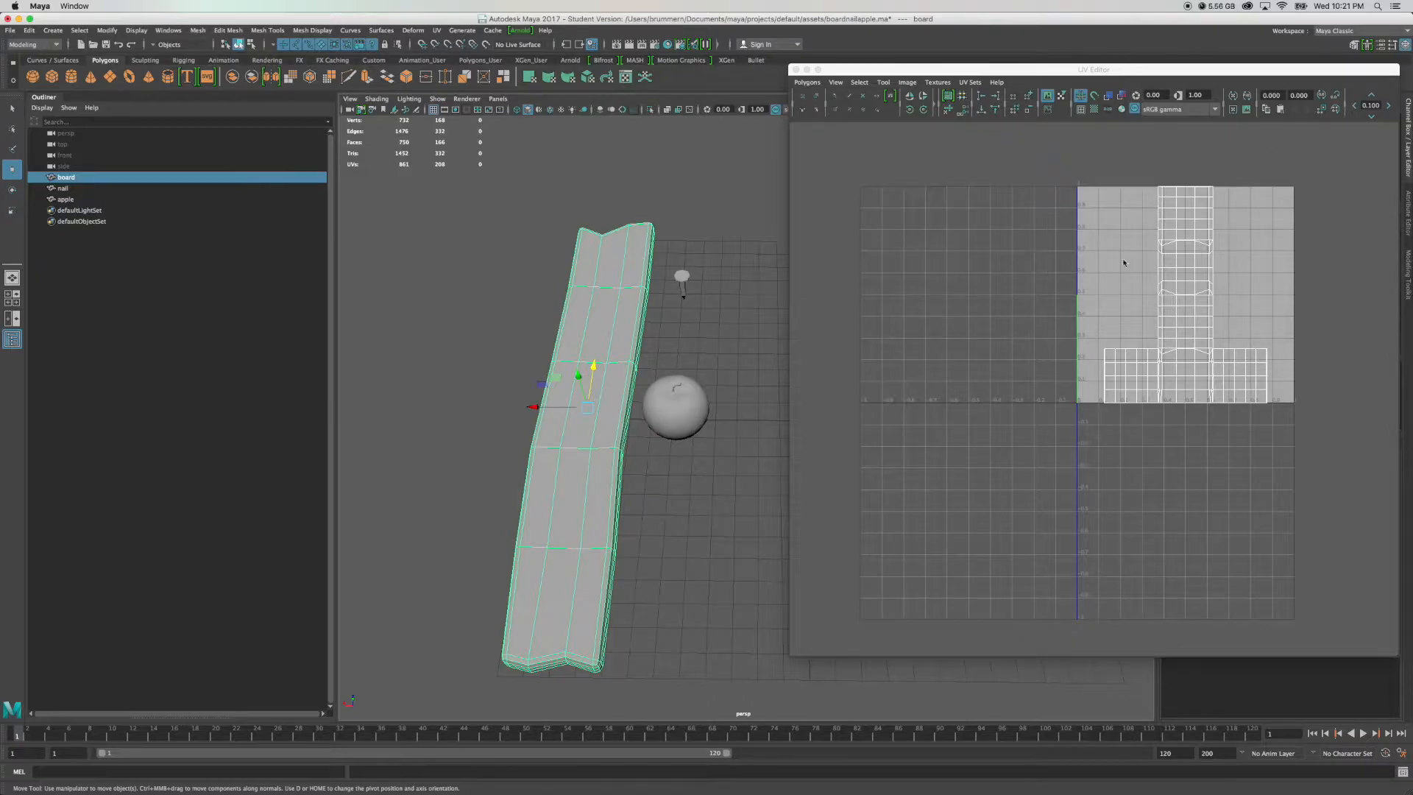
right_click(1204, 310)
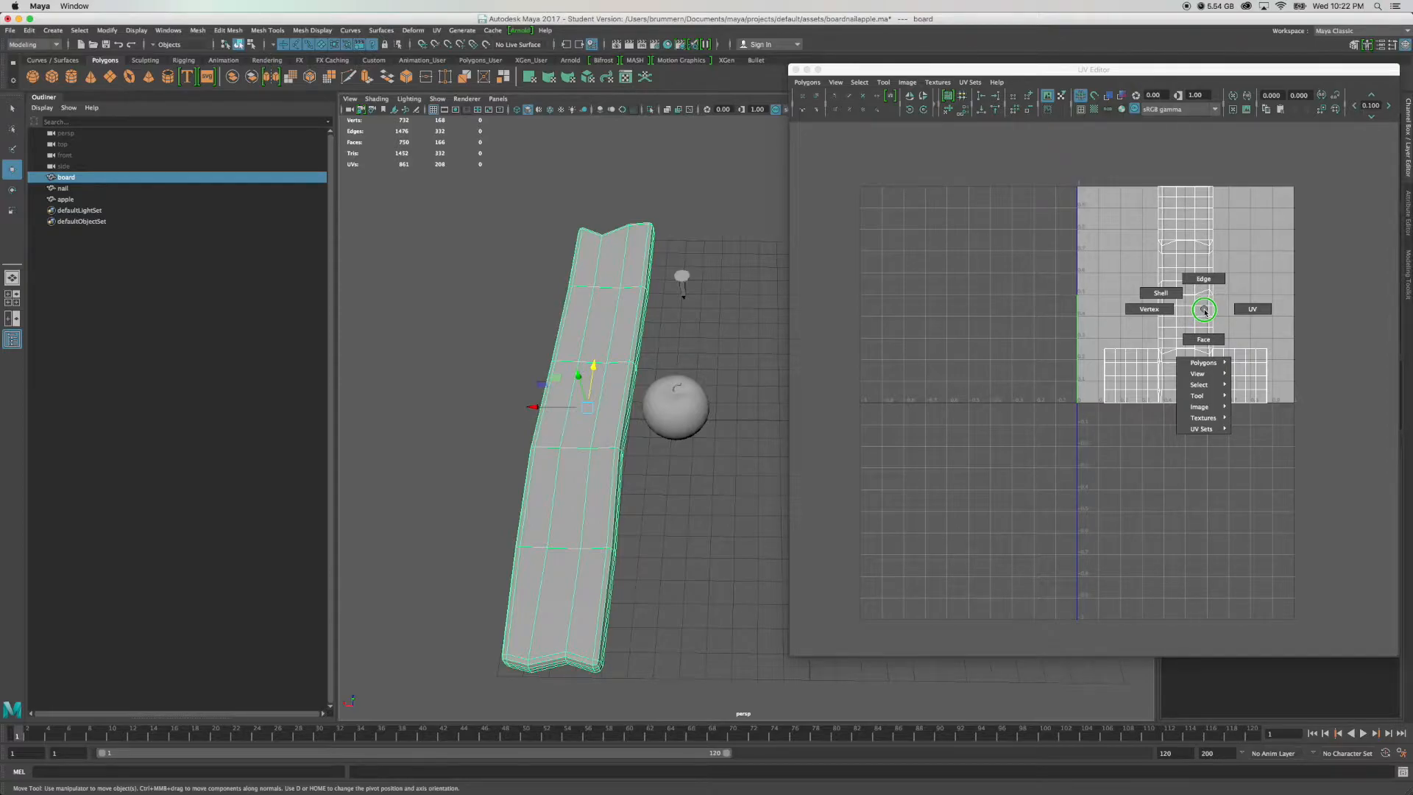
right_drag(1205, 311, 1201, 320)
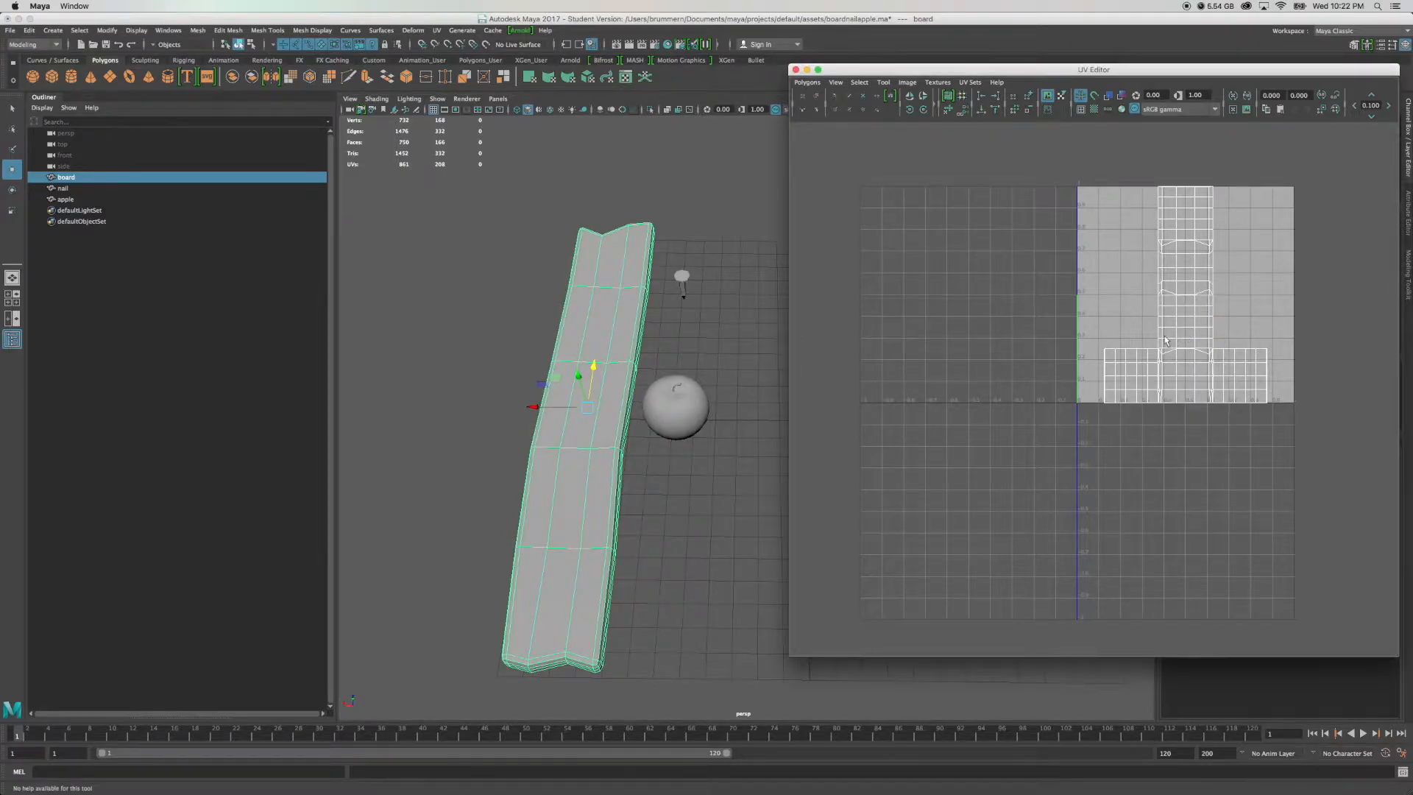
click(617, 368)
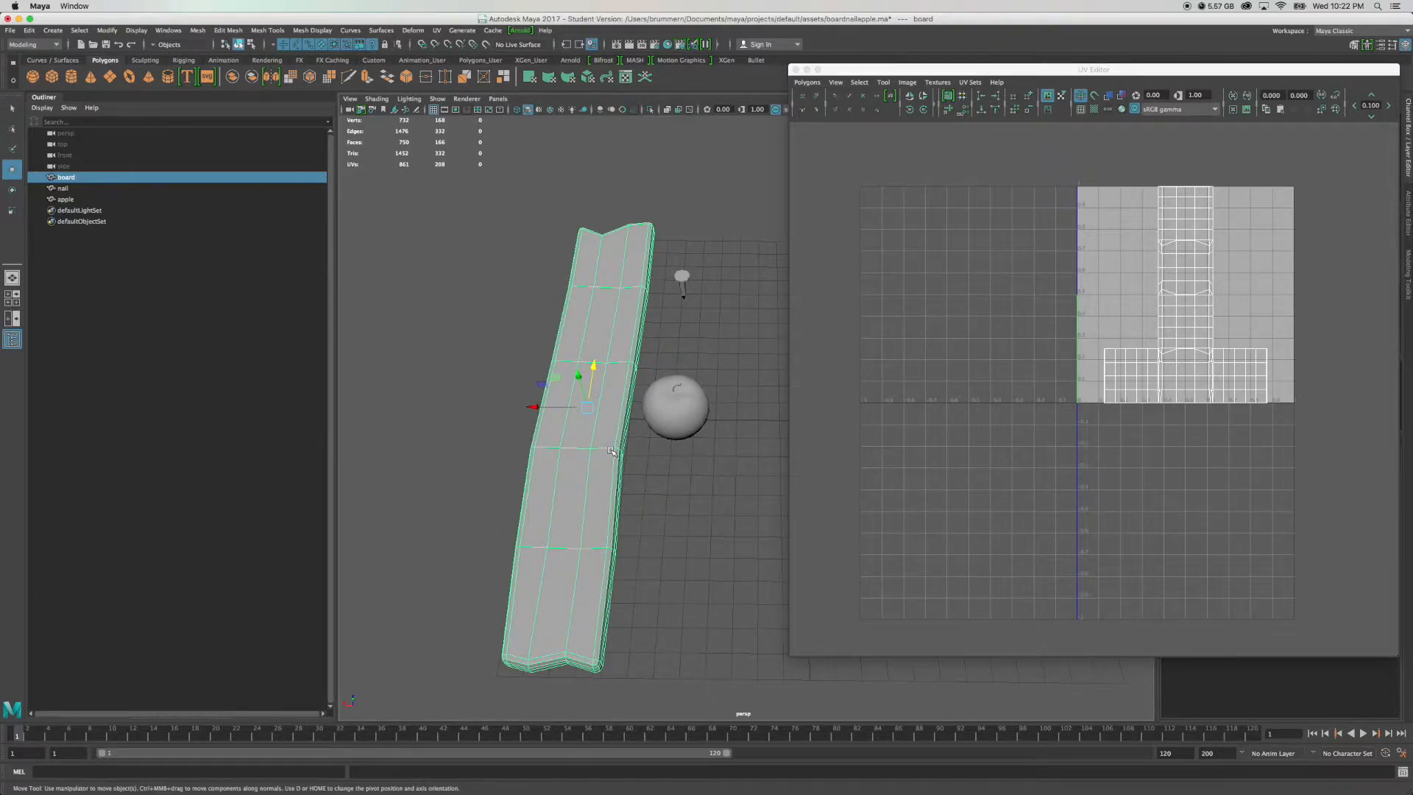
right_drag(611, 451, 614, 479)
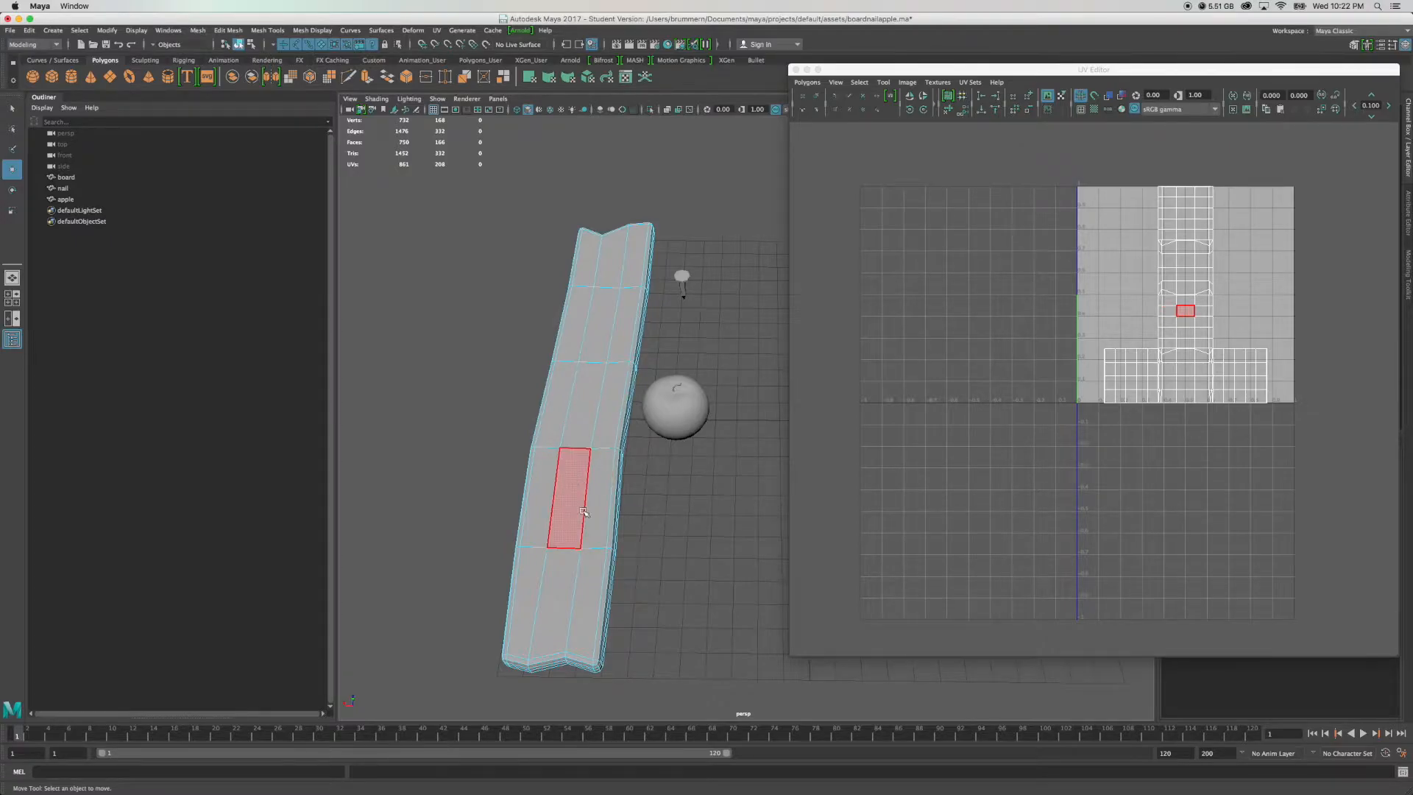
Select all of the board's faces and frame the board in the front view.
alt+drag(578, 581, 587, 542)
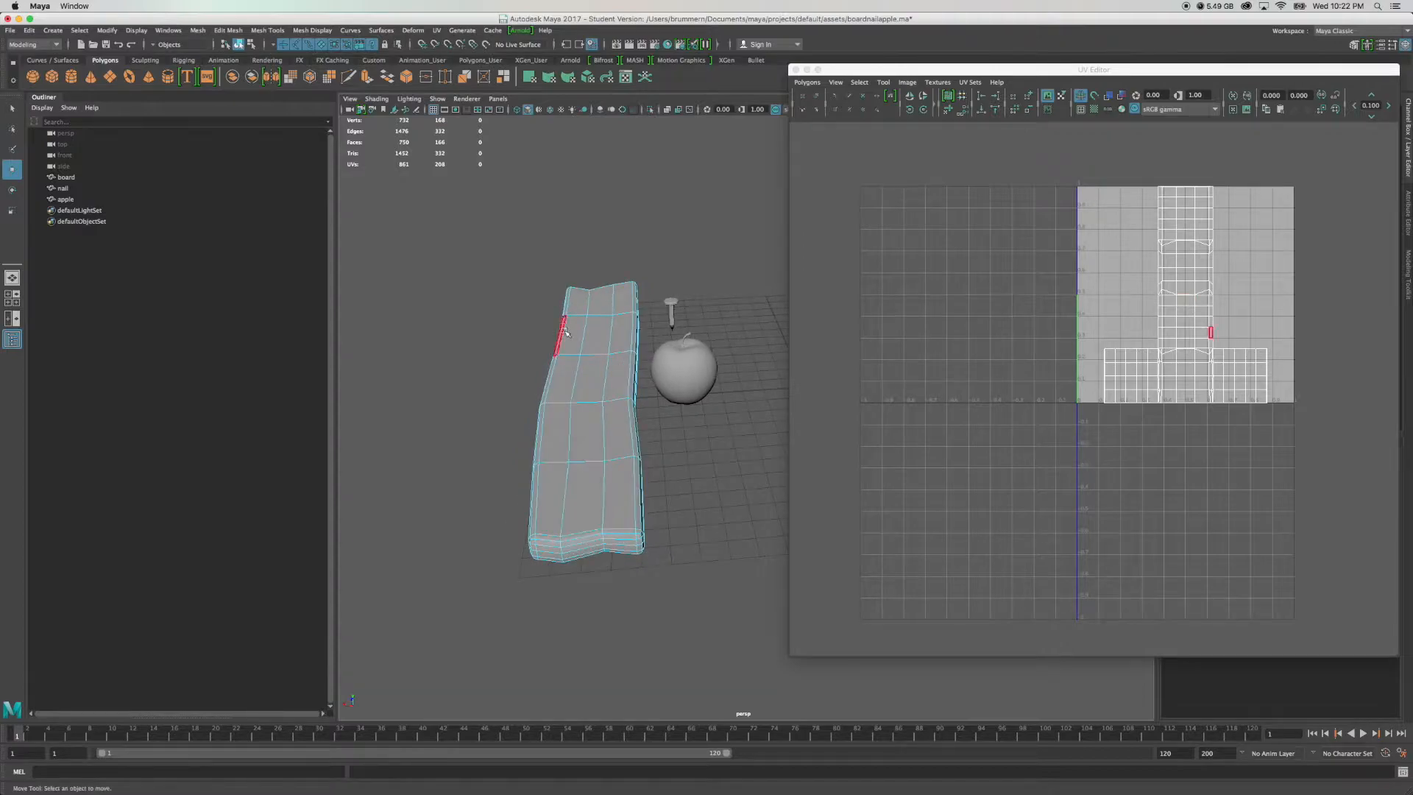
double_click(596, 335)
alt+drag(640, 463, 643, 444)
key(space)
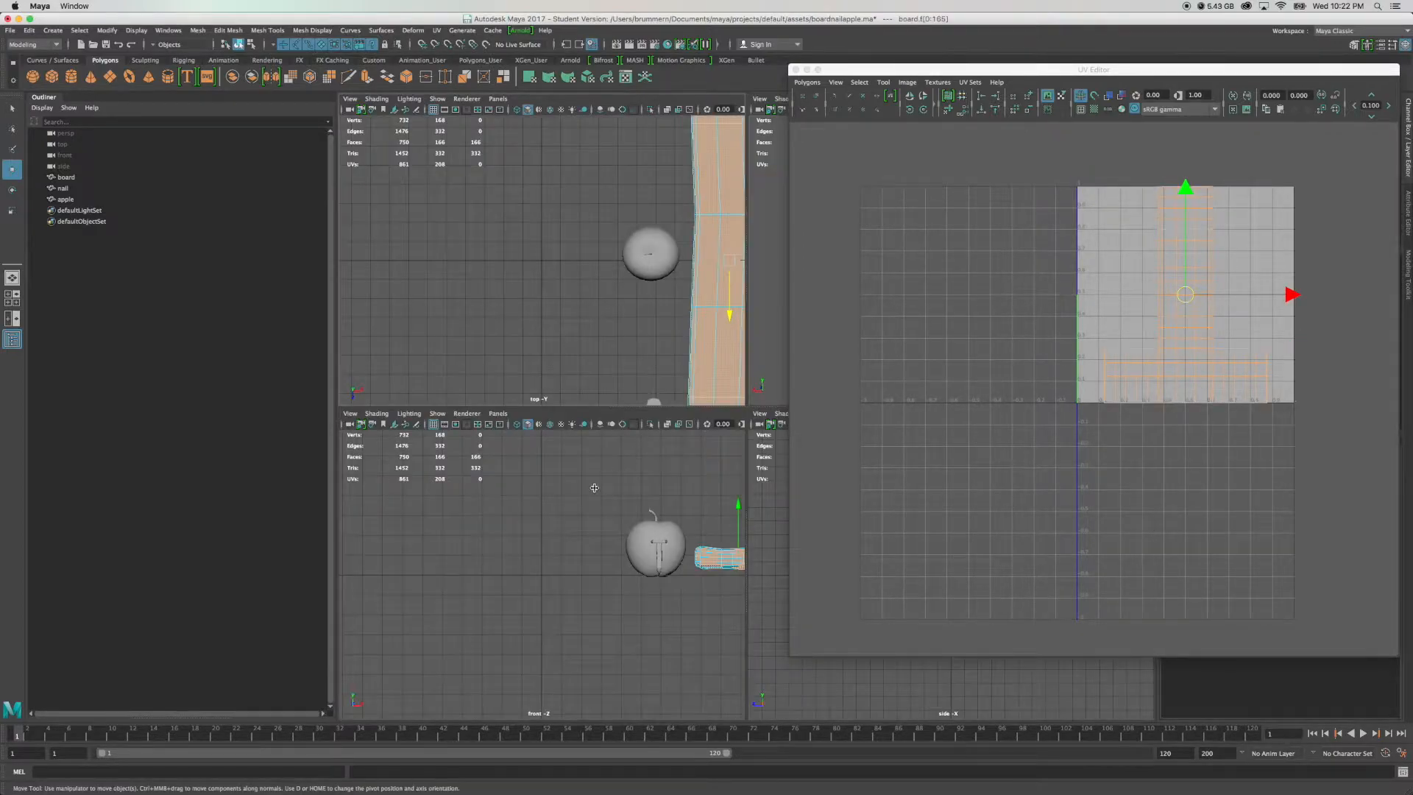
key(space)
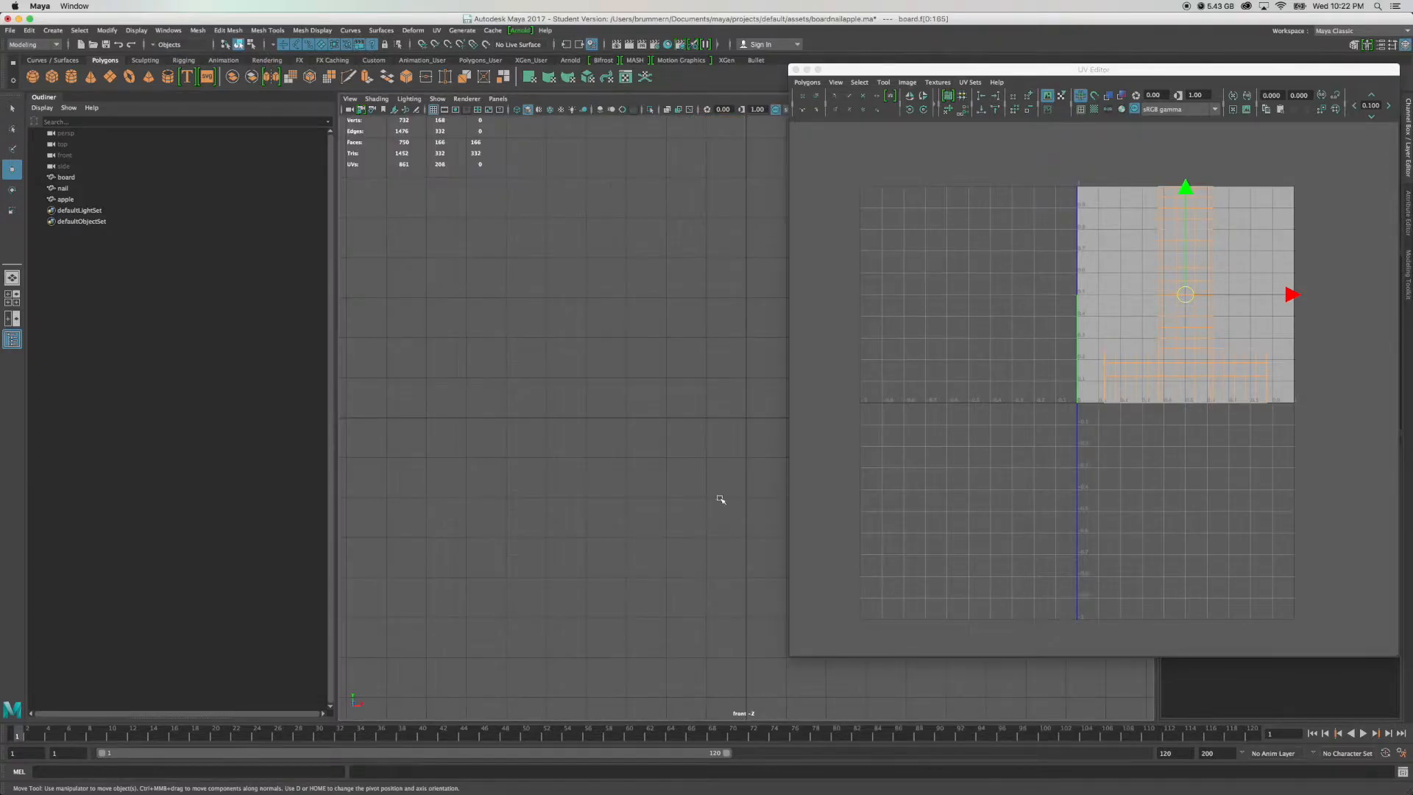
key(f)
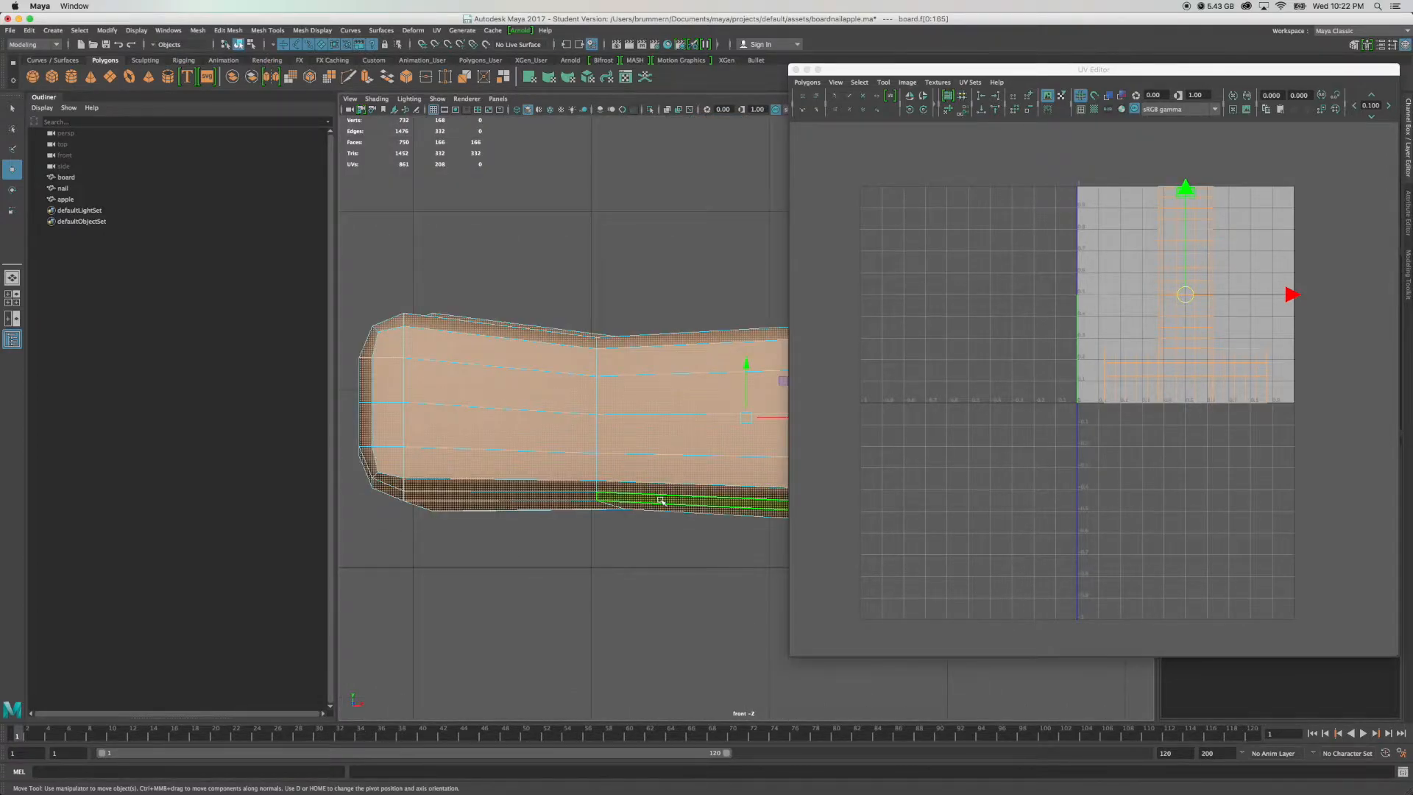
scroll(662, 498, down, 3)
alt+middle_drag(721, 488, 565, 484)
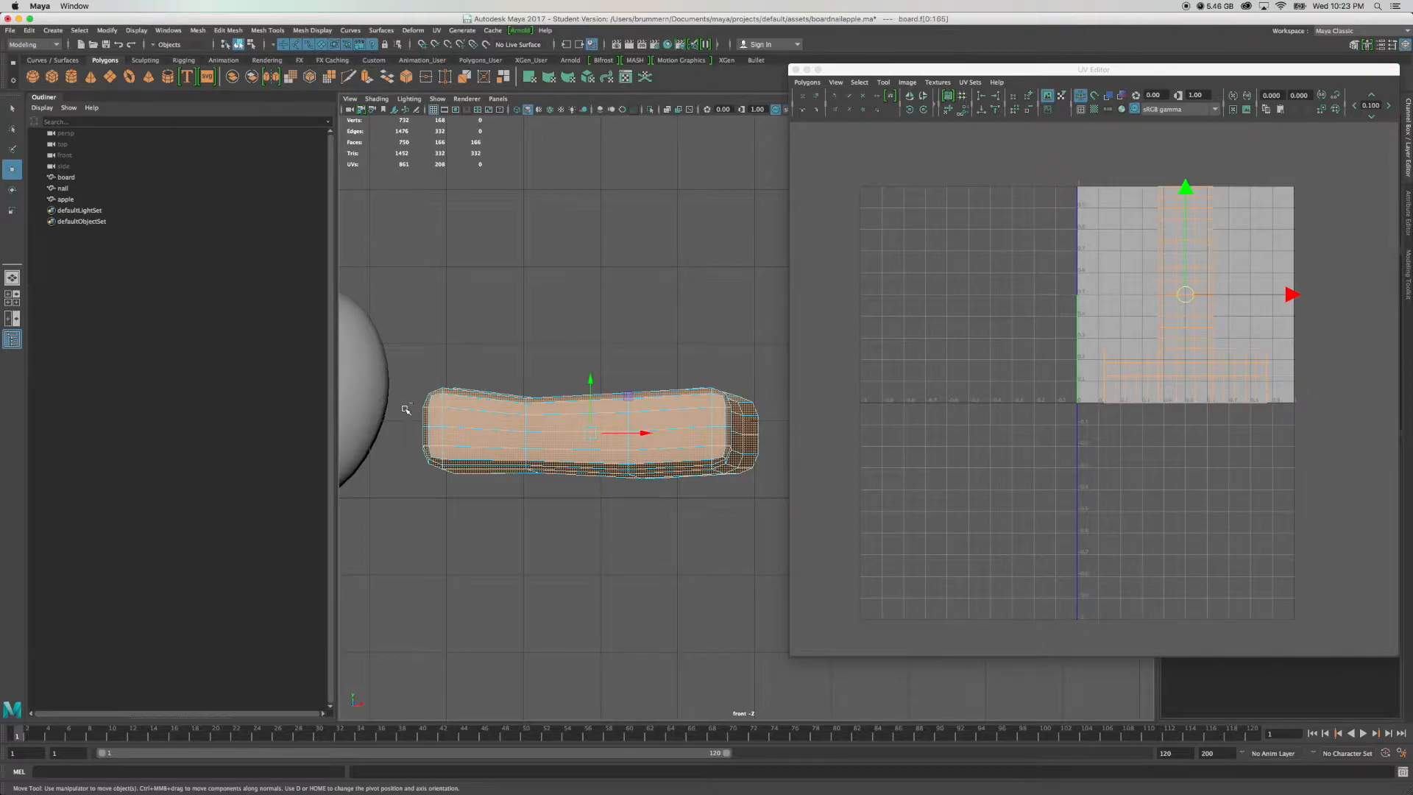
Select only the faces across the board's top surface, removing the side faces at both long edges from the selection.
drag(406, 402, 765, 484)
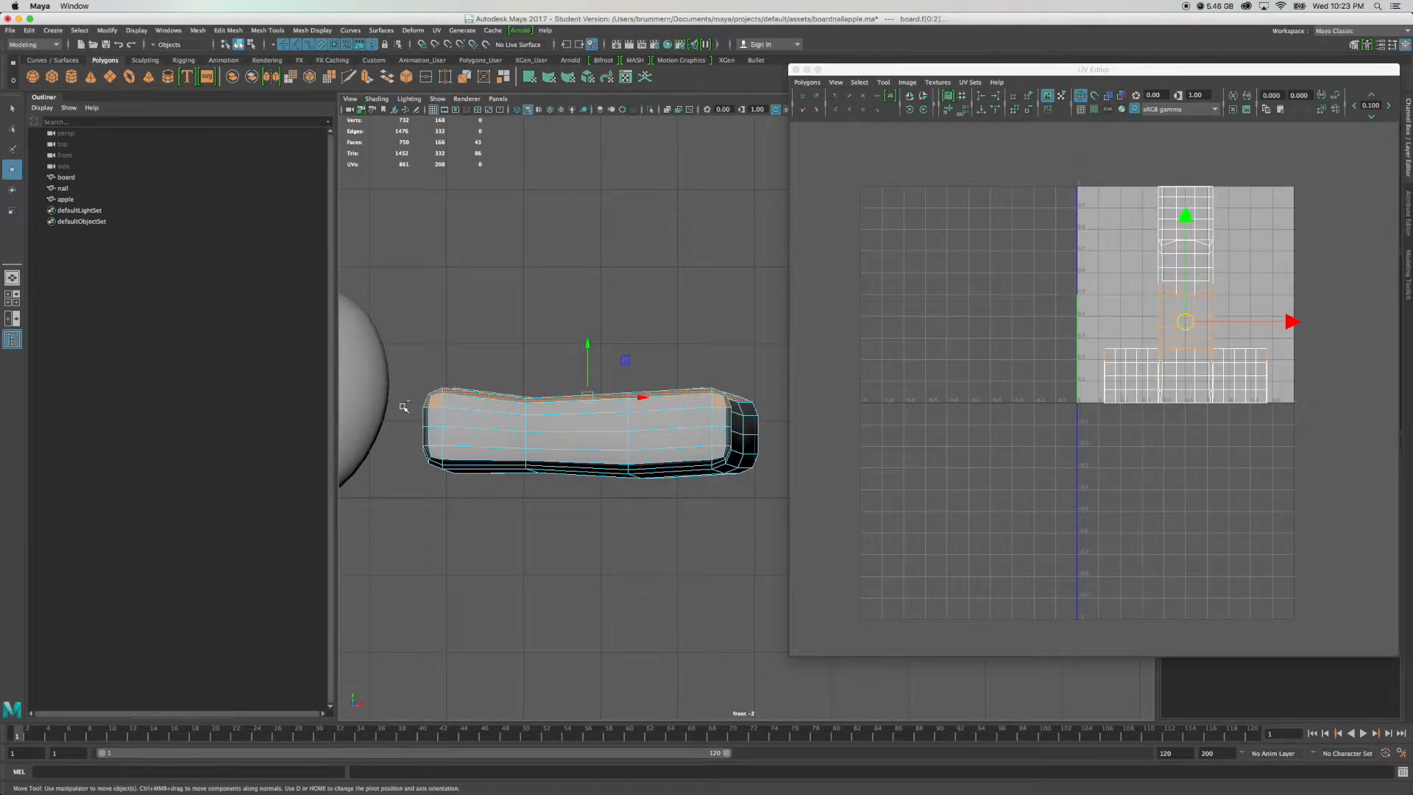
ctrl+drag(410, 406, 446, 417)
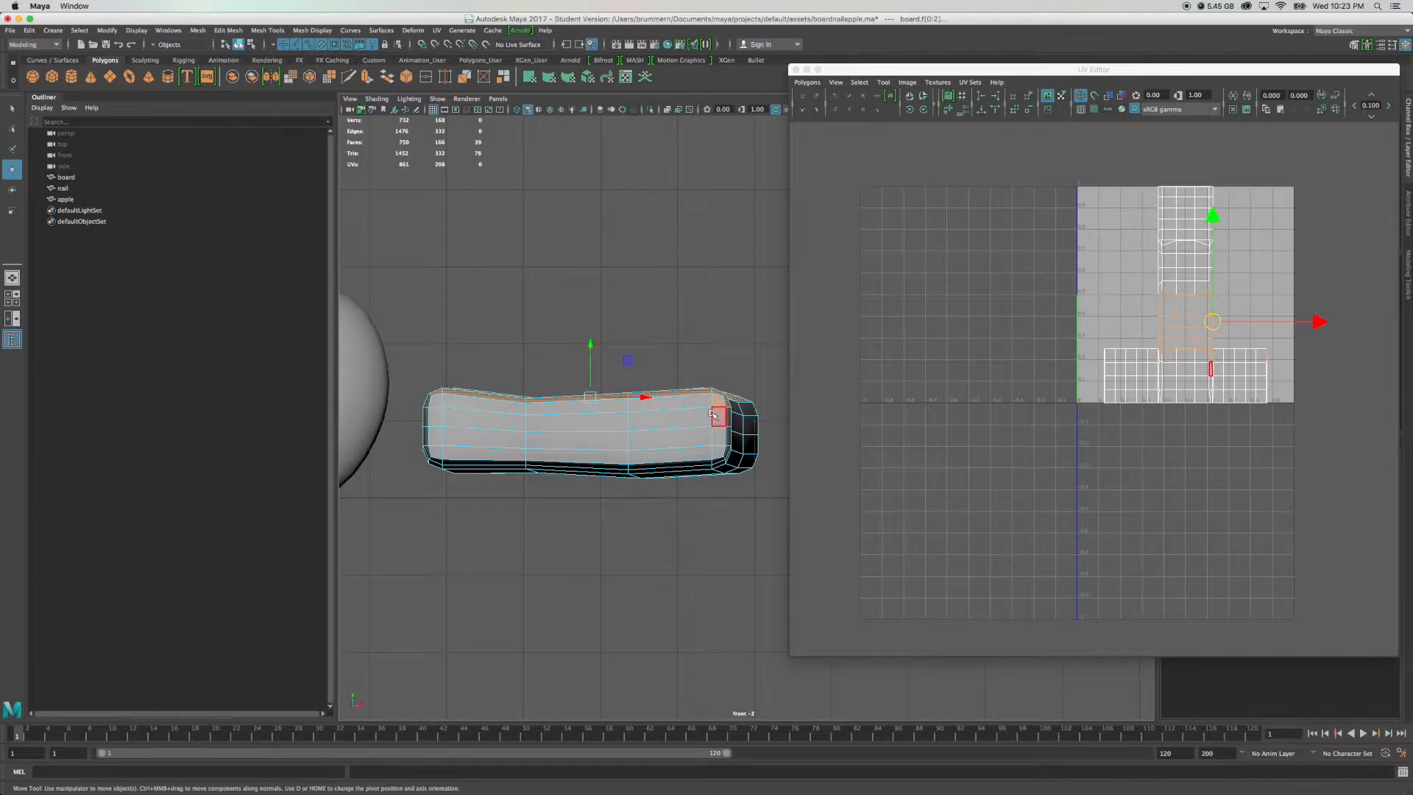
ctrl+drag(708, 404, 734, 413)
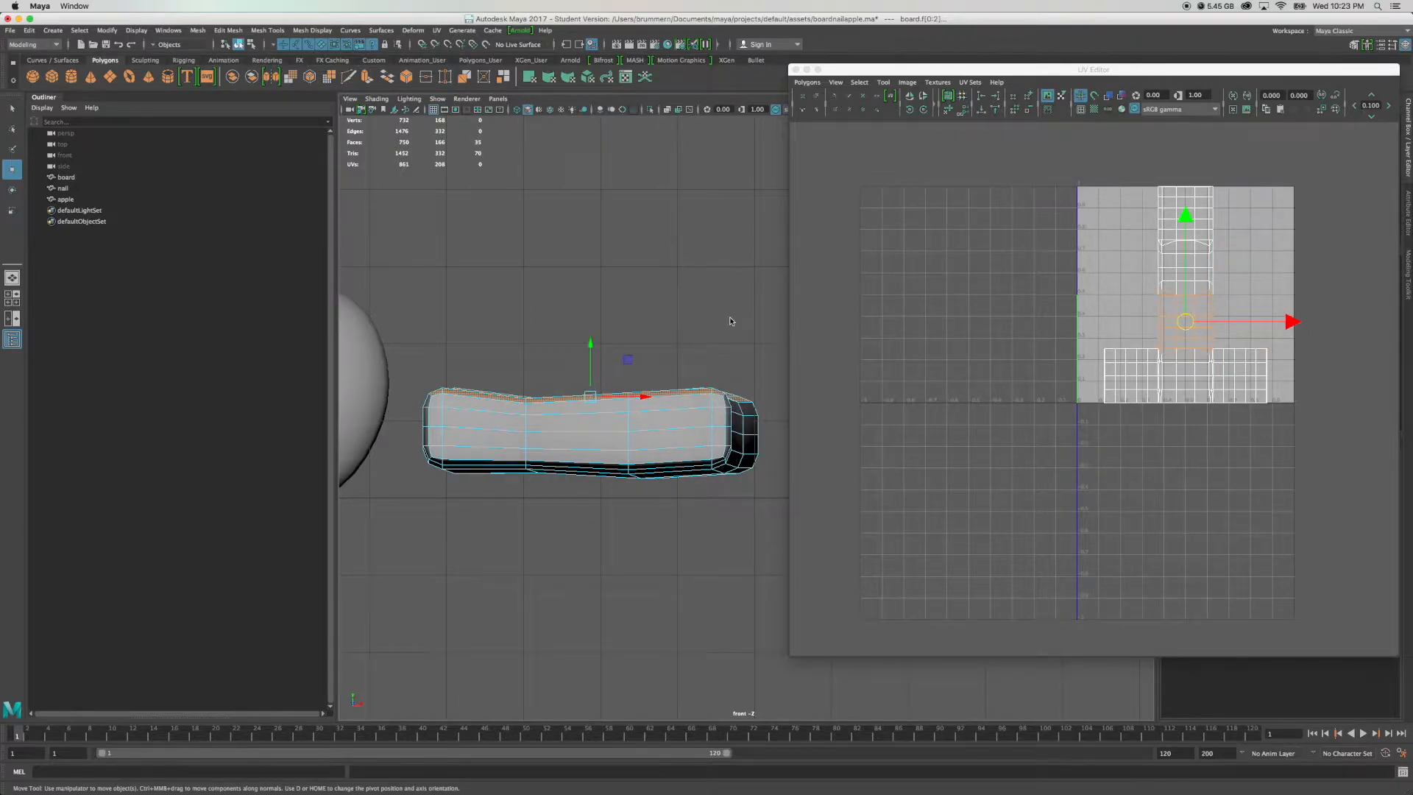
Return to the perspective view of the board and hide the Outliner to enlarge the viewport.
key(space)
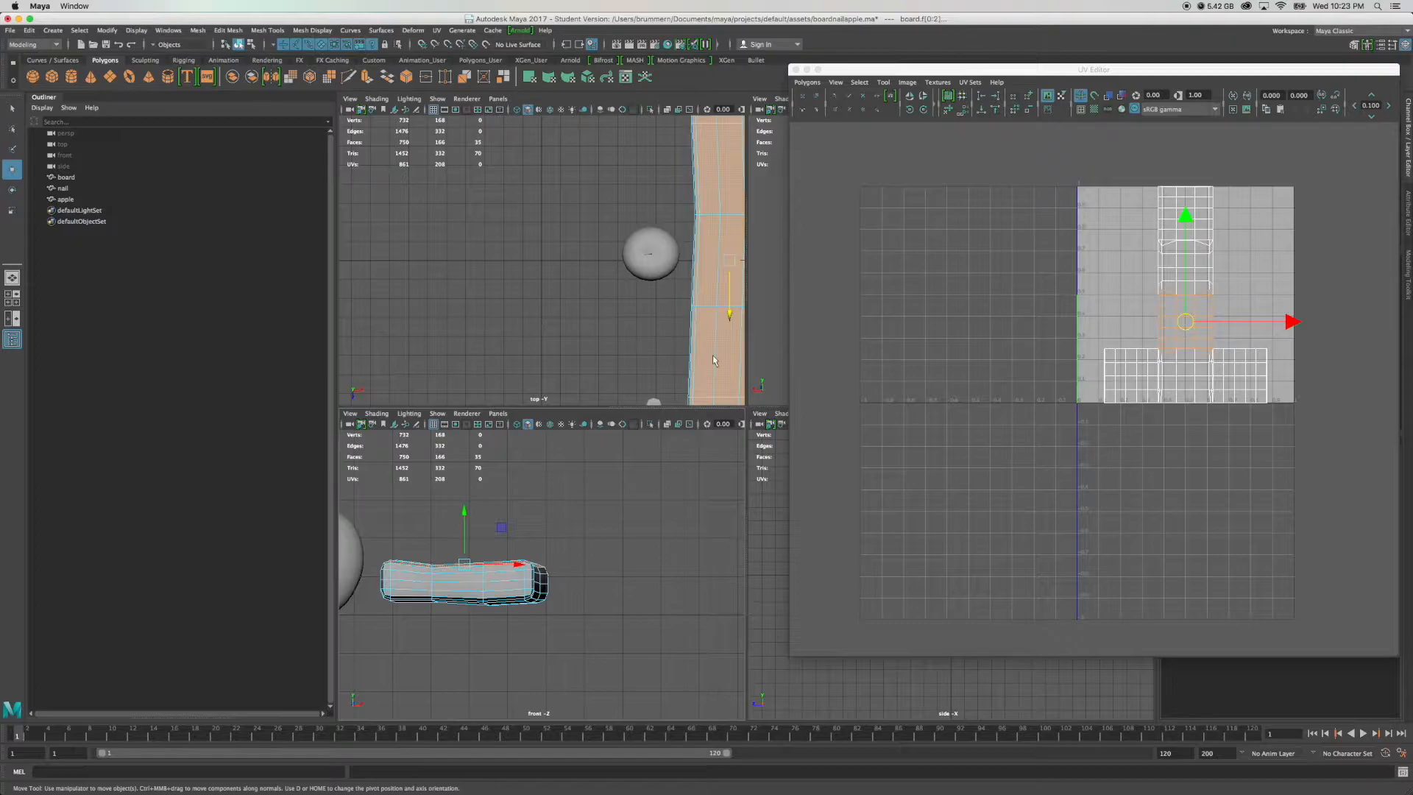
key(space)
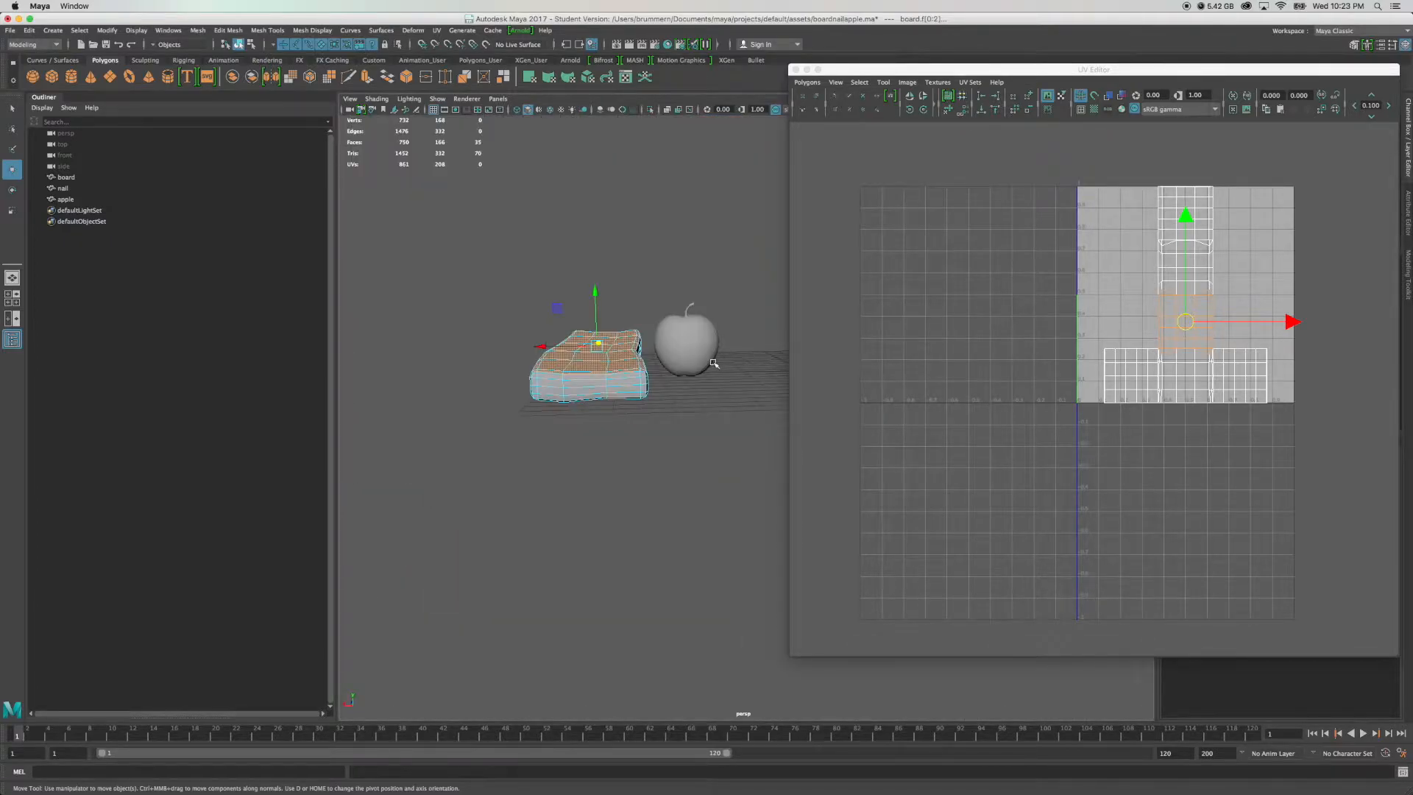
alt+drag(717, 326, 712, 349)
scroll(616, 423, up, 5)
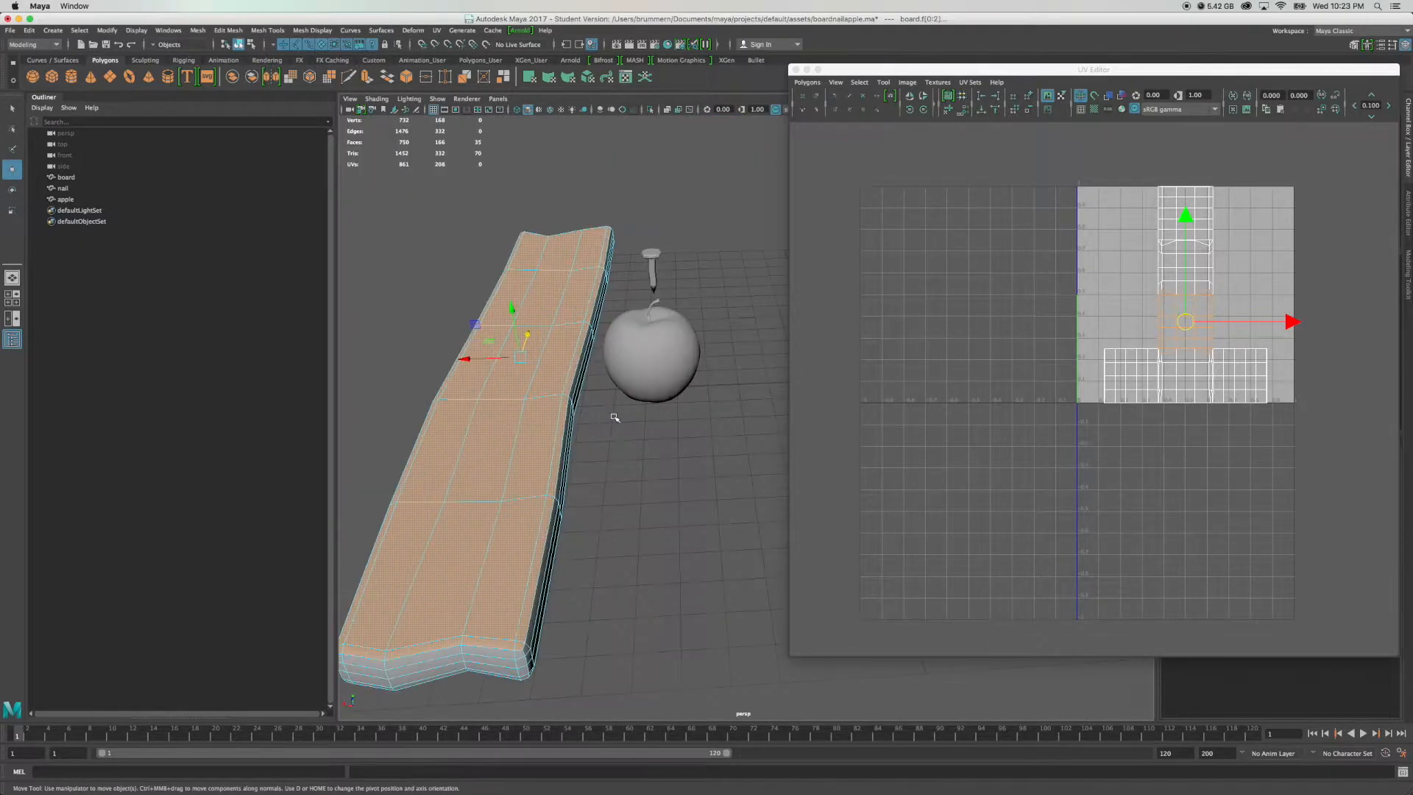
alt+drag(625, 429, 641, 475)
alt+middle_drag(596, 372, 655, 498)
alt+drag(655, 505, 719, 435)
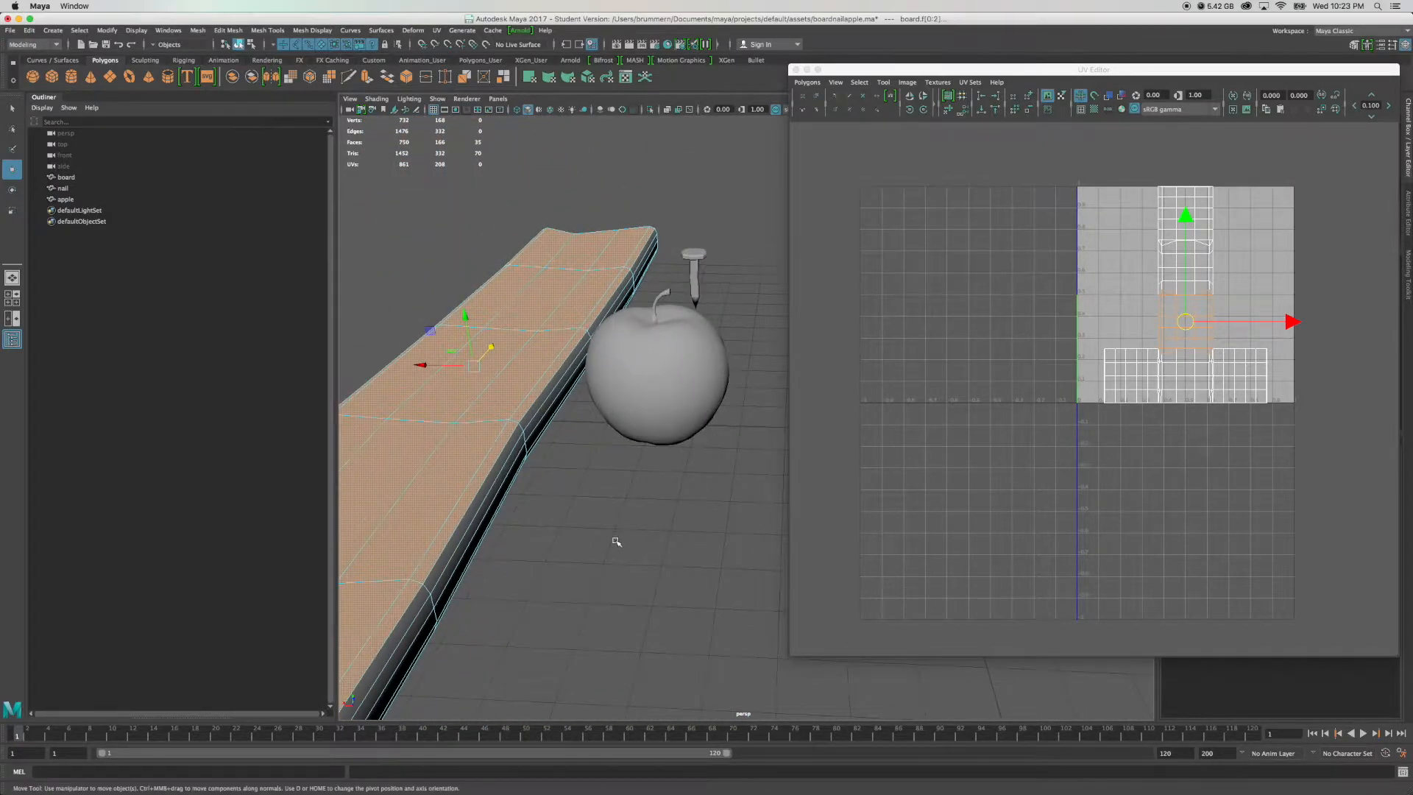
alt+right_drag(619, 542, 703, 435)
alt+middle_drag(704, 436, 740, 403)
mouse_move(662, 479)
alt+mouse_down()
mouse_move(485, 536)
mouse_move(461, 515)
mouse_move(618, 476)
mouse_move(638, 491)
alt+mouse_up()
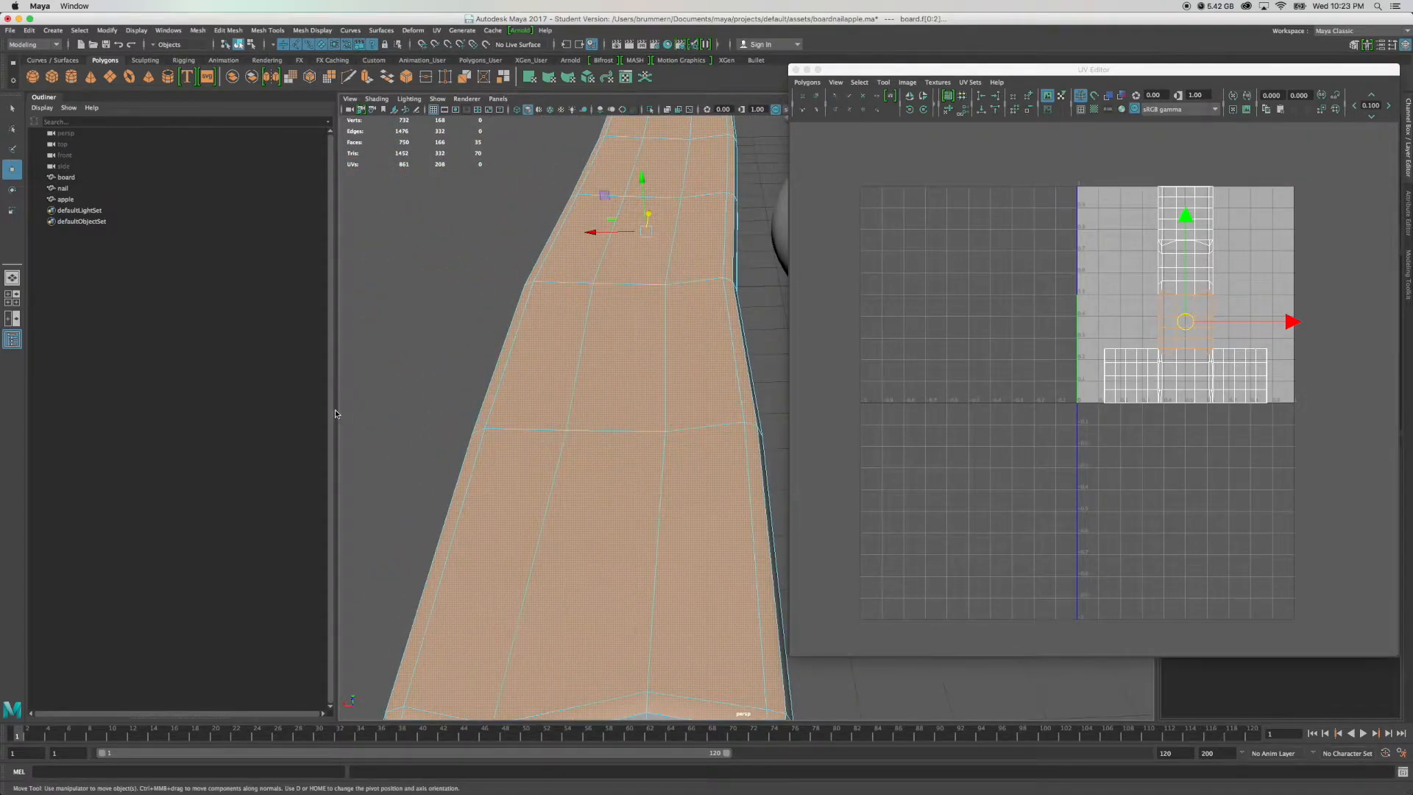
click(13, 339)
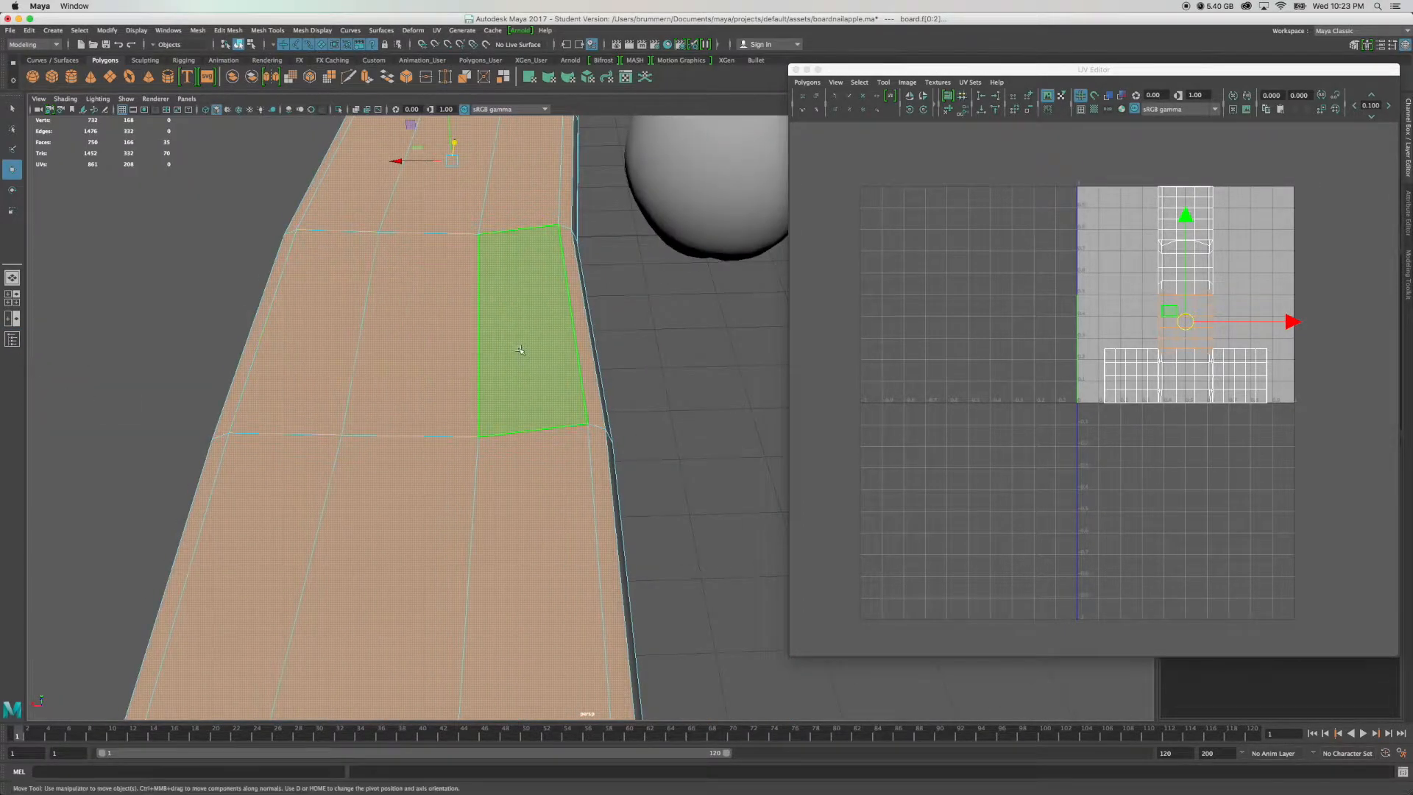
Examine the board's selected top faces and its side faces from several angles against their UV layout.
scroll(522, 345, down, 6)
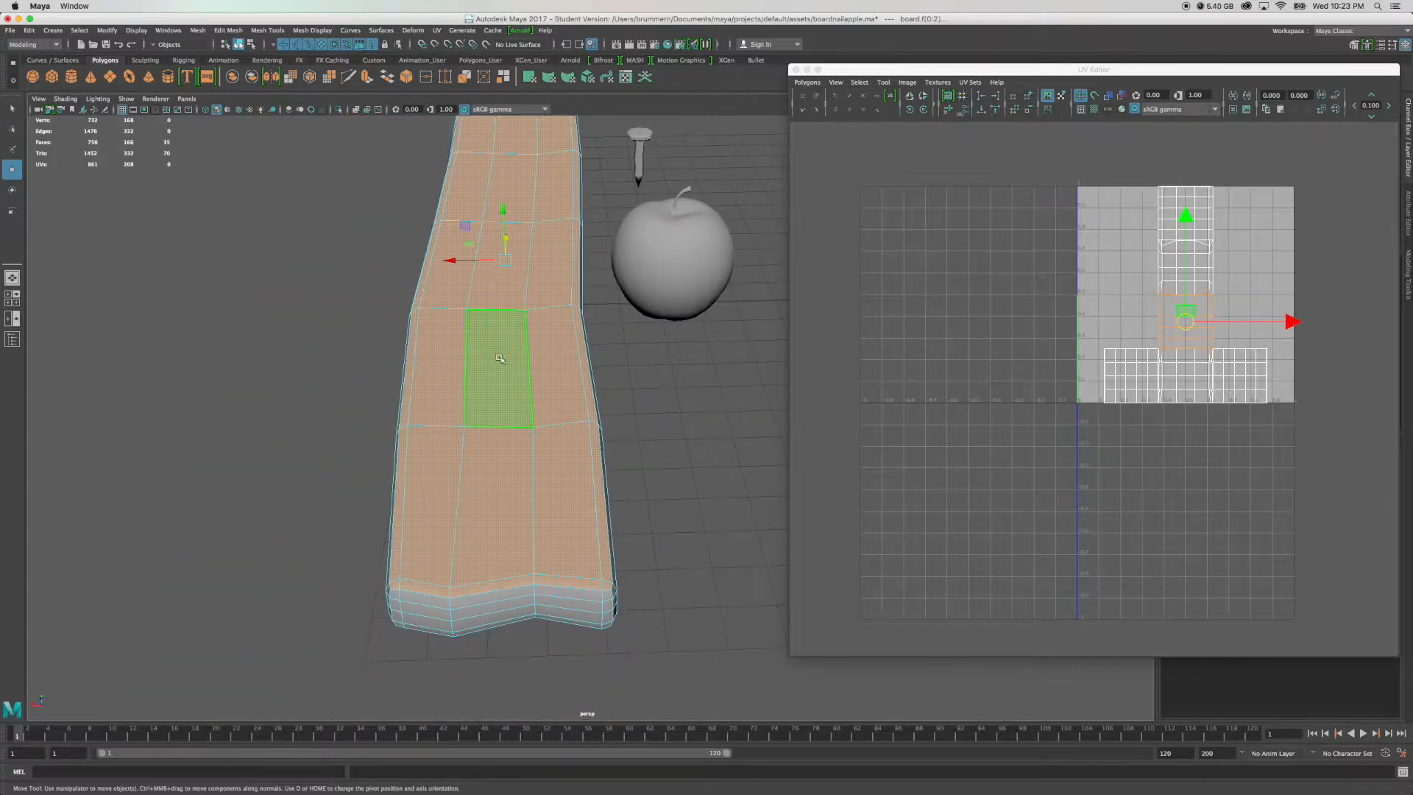
alt+drag(684, 407, 628, 398)
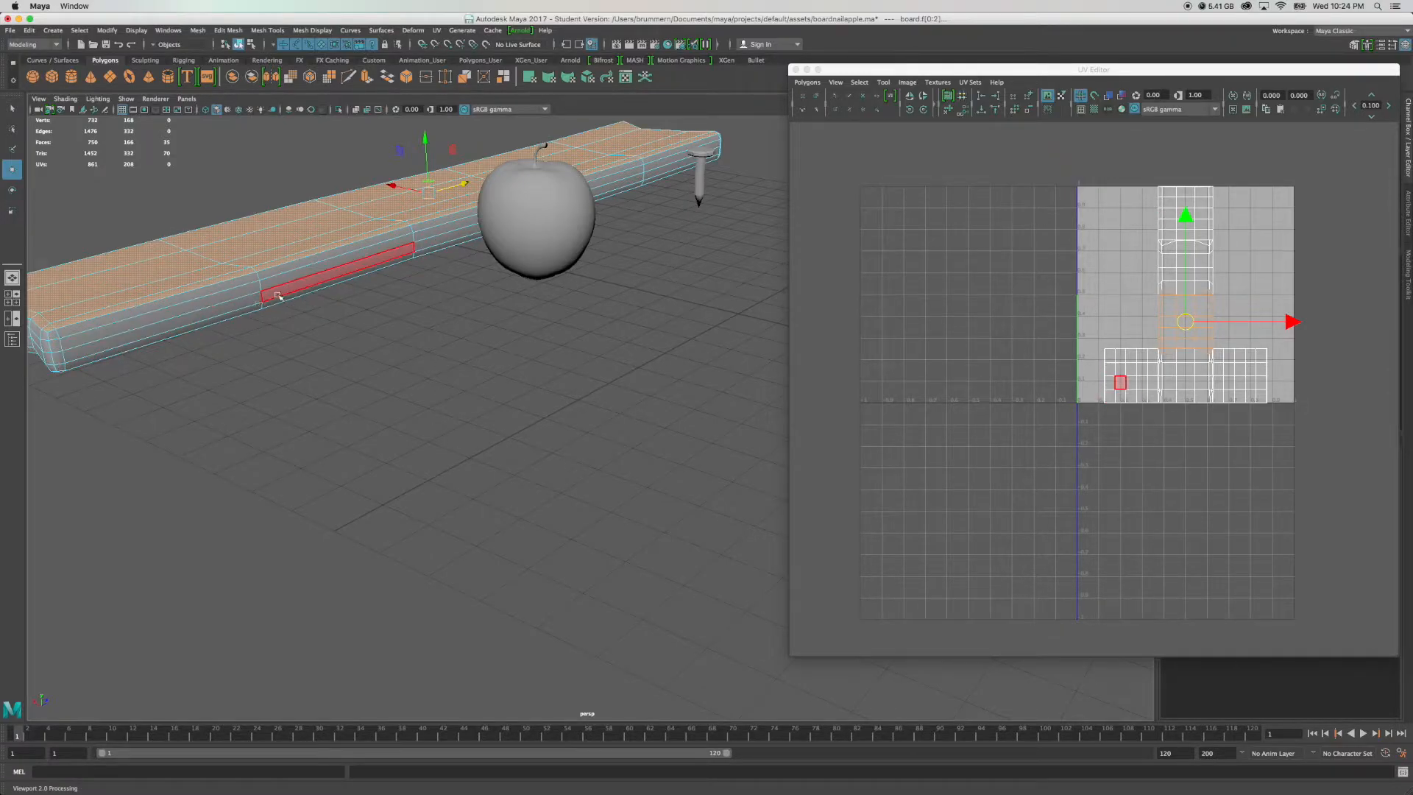
mouse_move(434, 382)
alt+mouse_down()
mouse_move(486, 372)
mouse_move(452, 388)
alt+mouse_up()
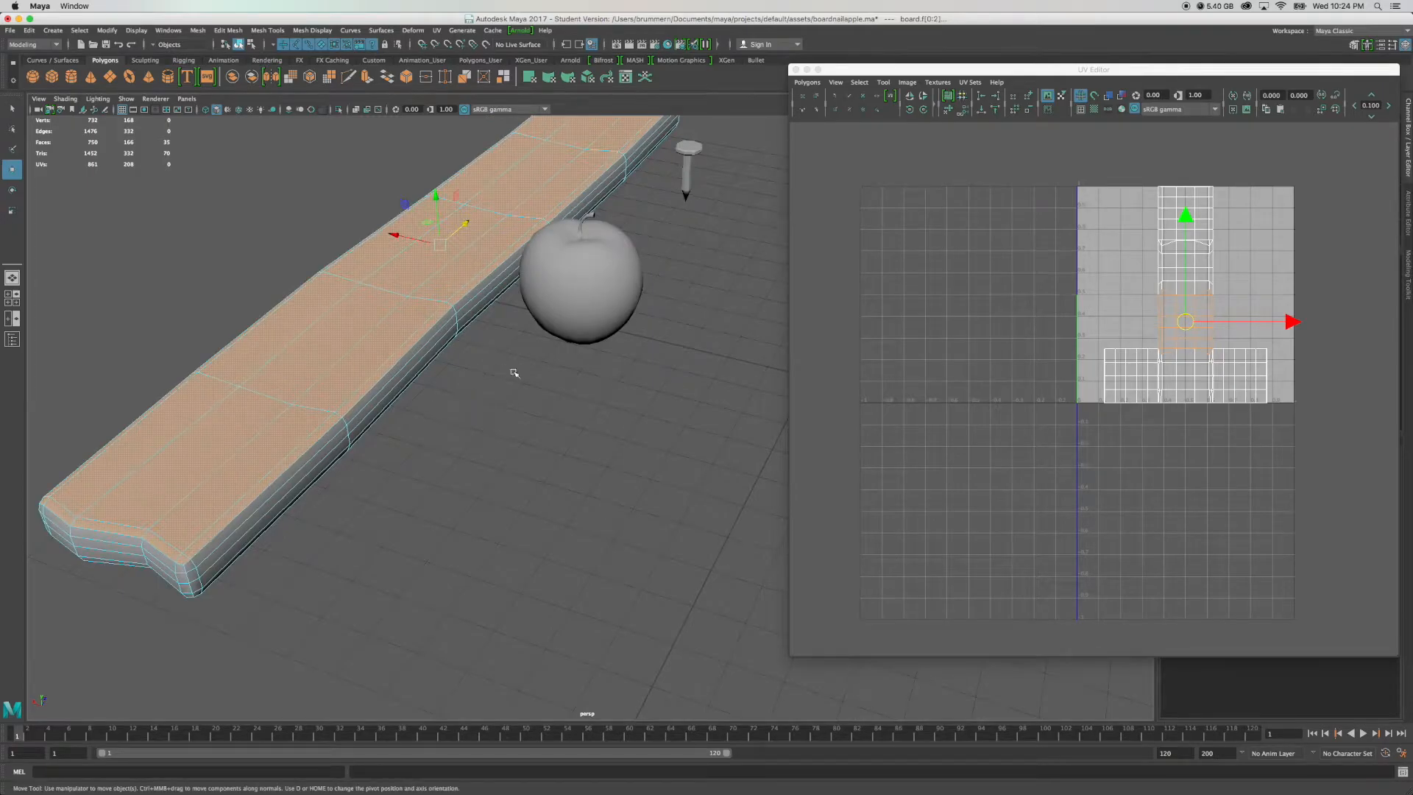
alt+drag(489, 268, 539, 318)
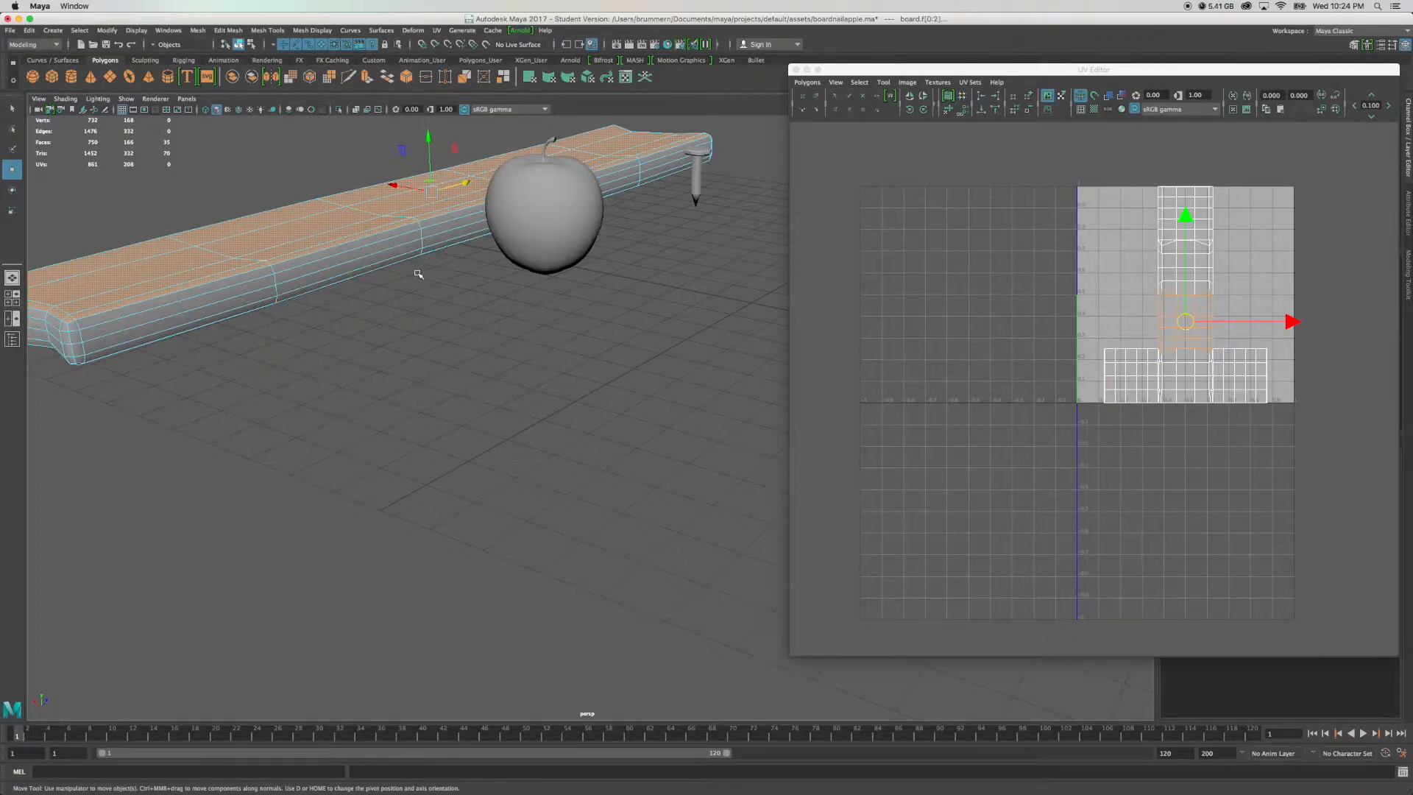
alt+drag(457, 297, 448, 290)
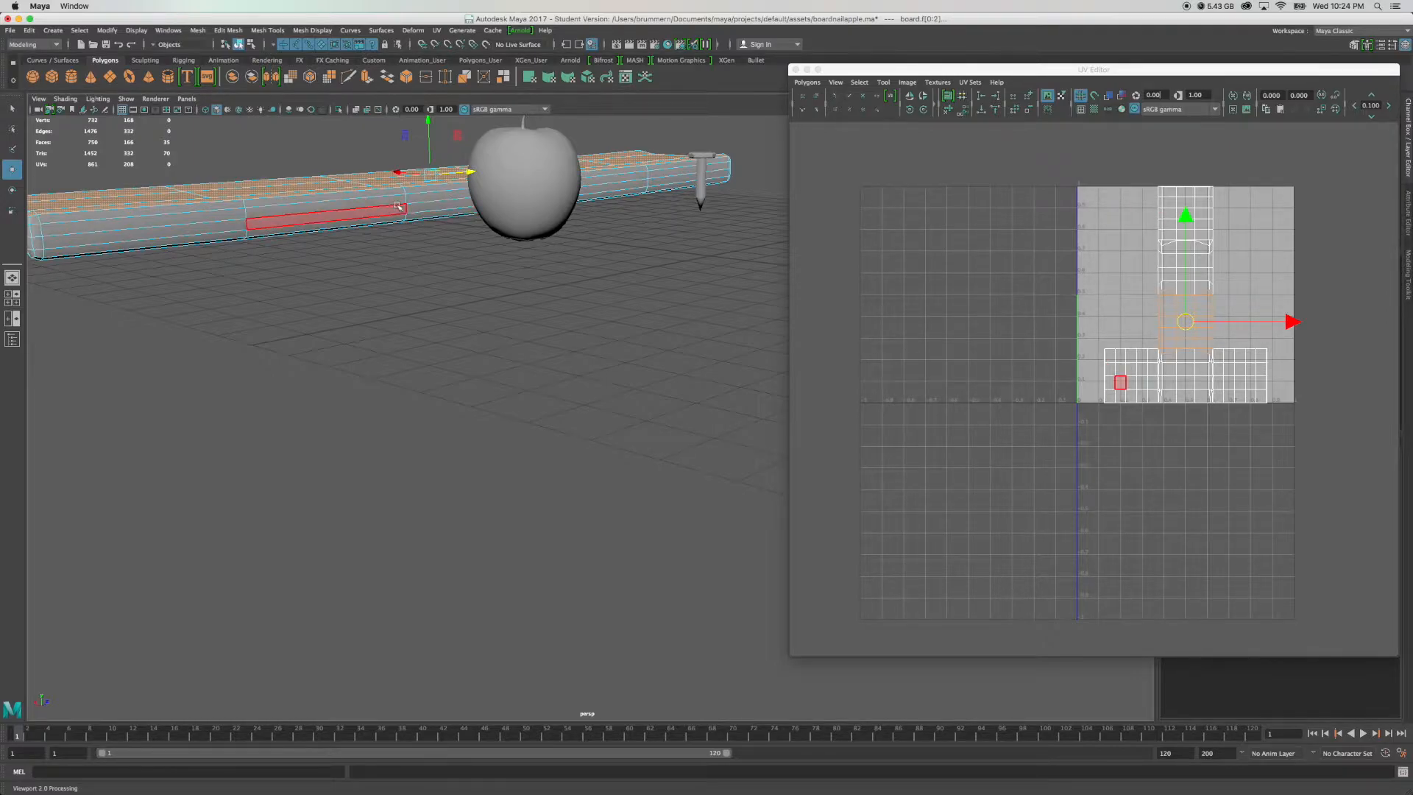
alt+drag(439, 287, 566, 380)
click(513, 365)
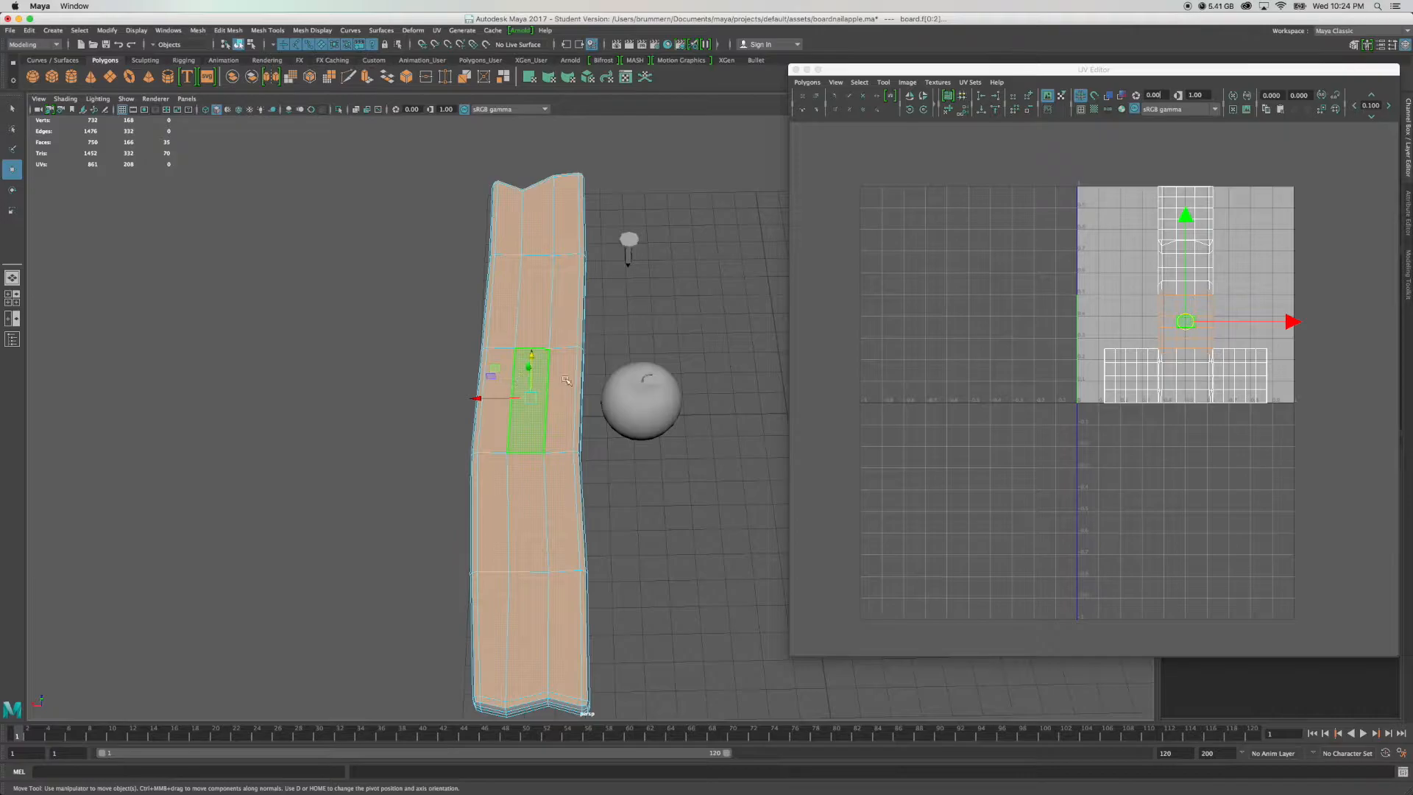
mouse_move(632, 483)
alt+mouse_down()
mouse_move(633, 461)
mouse_move(637, 473)
alt+mouse_up()
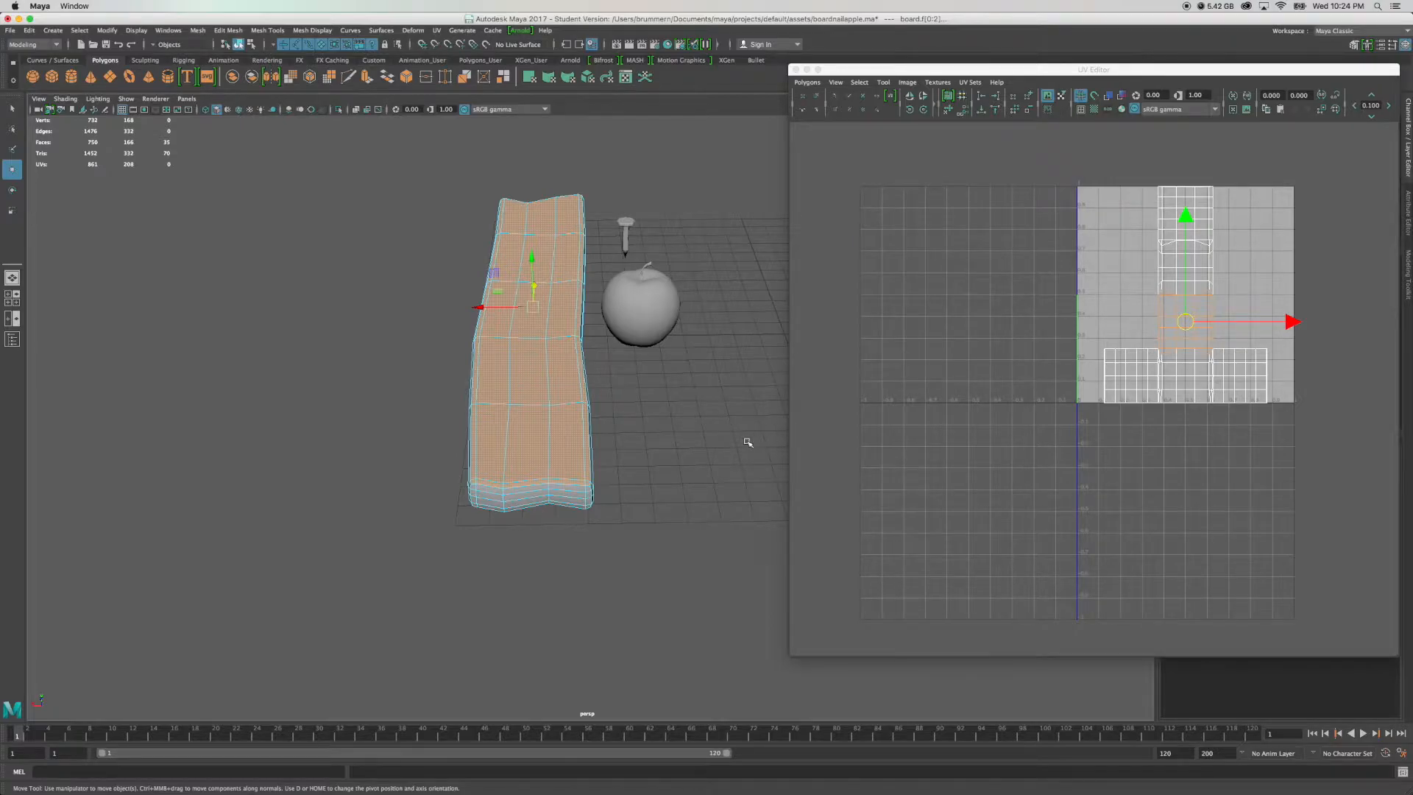
alt+drag(685, 459, 681, 489)
alt+drag(729, 543, 719, 494)
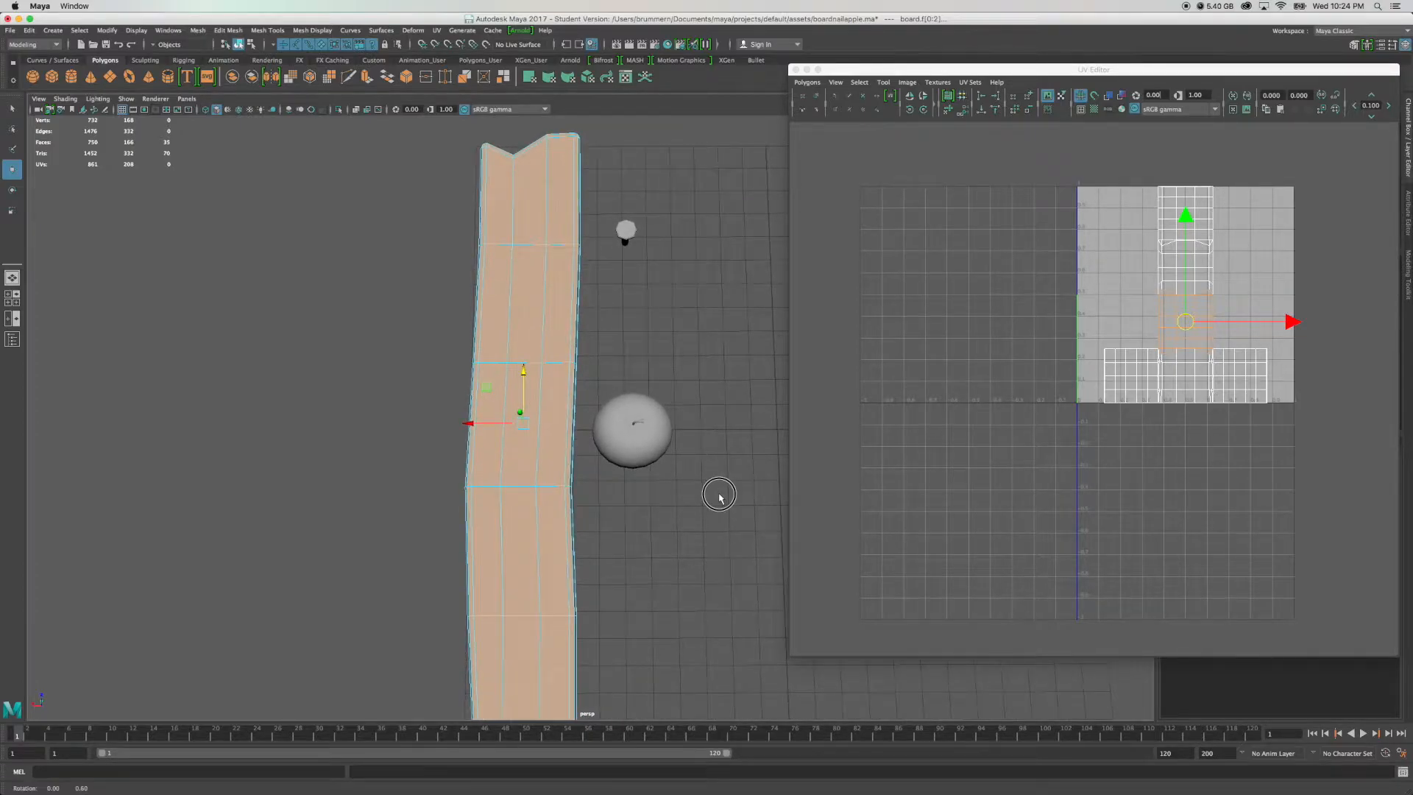
Apply a camera-based UV projection to the board's selected top faces with the whole board framed in the top view.
key(space)
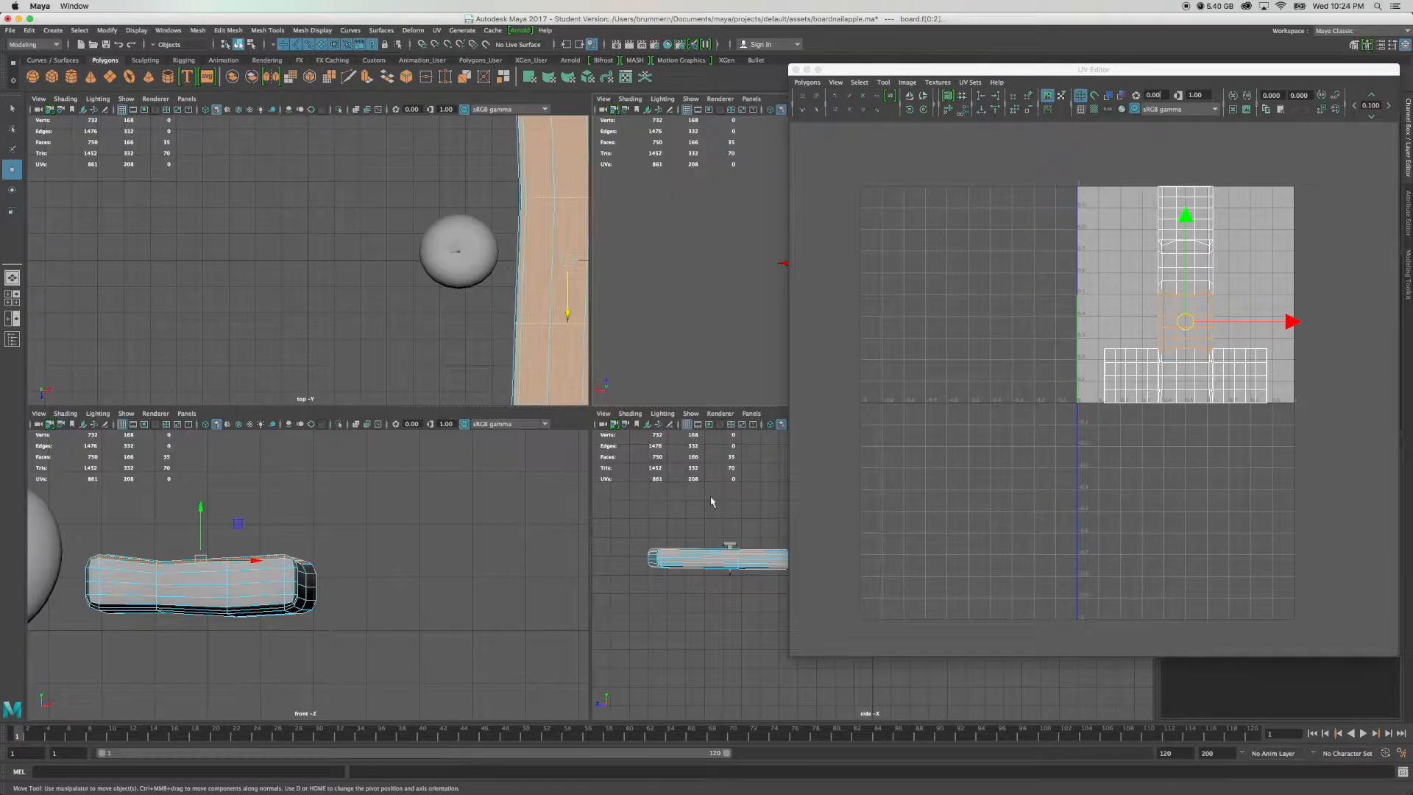
key(space)
alt+right_drag(689, 433, 738, 462)
alt+middle_drag(730, 460, 372, 394)
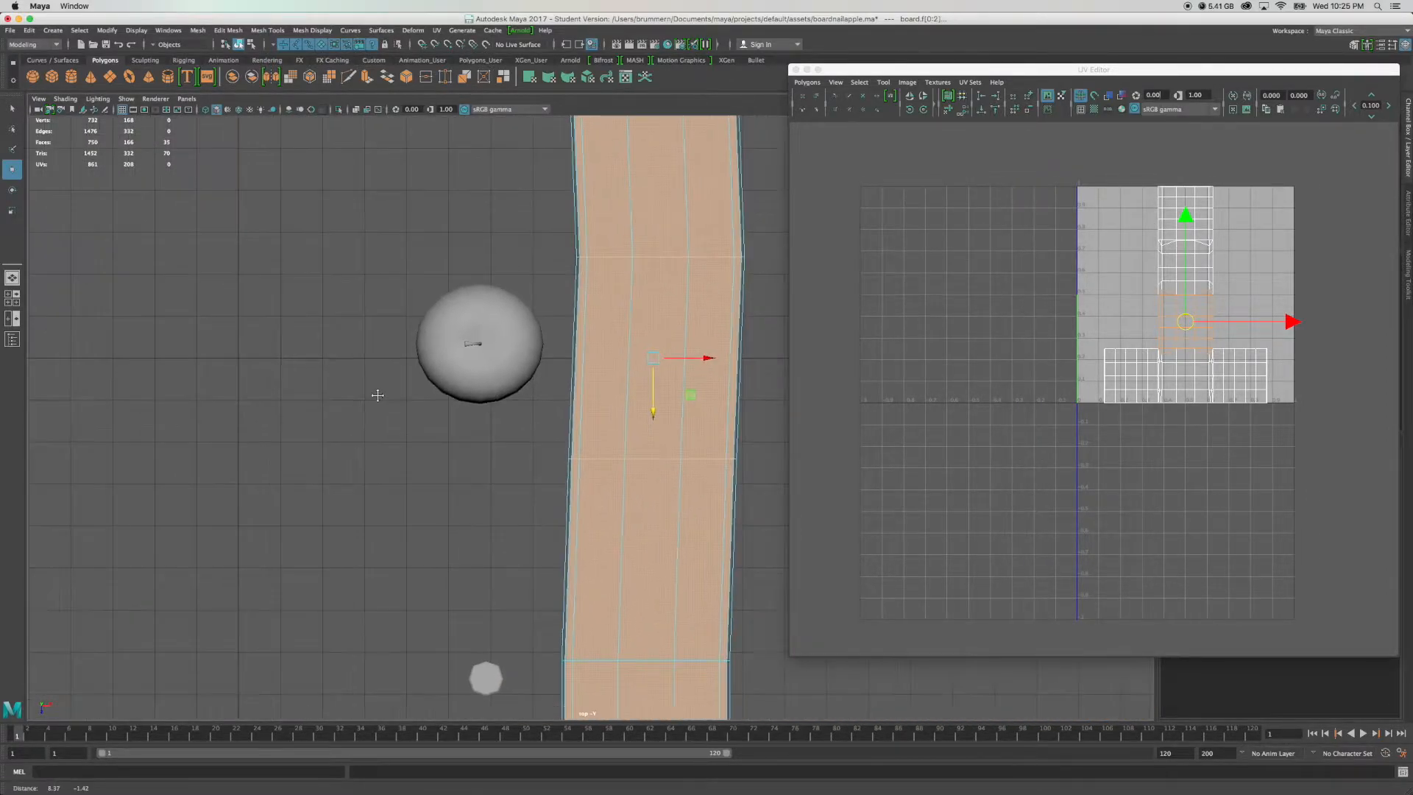
scroll(657, 499, down, 2)
scroll(657, 499, down, 3)
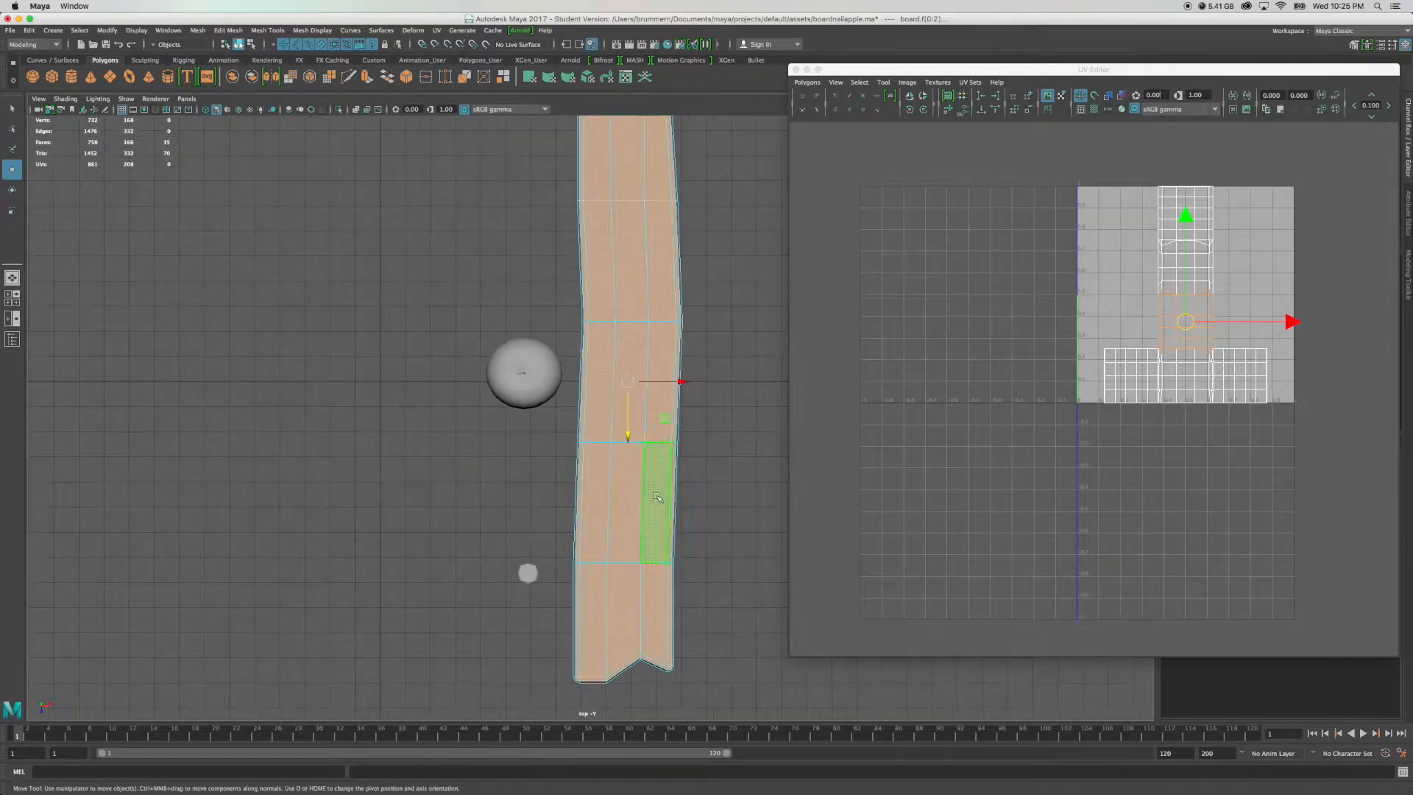
alt+middle_drag(716, 372, 706, 402)
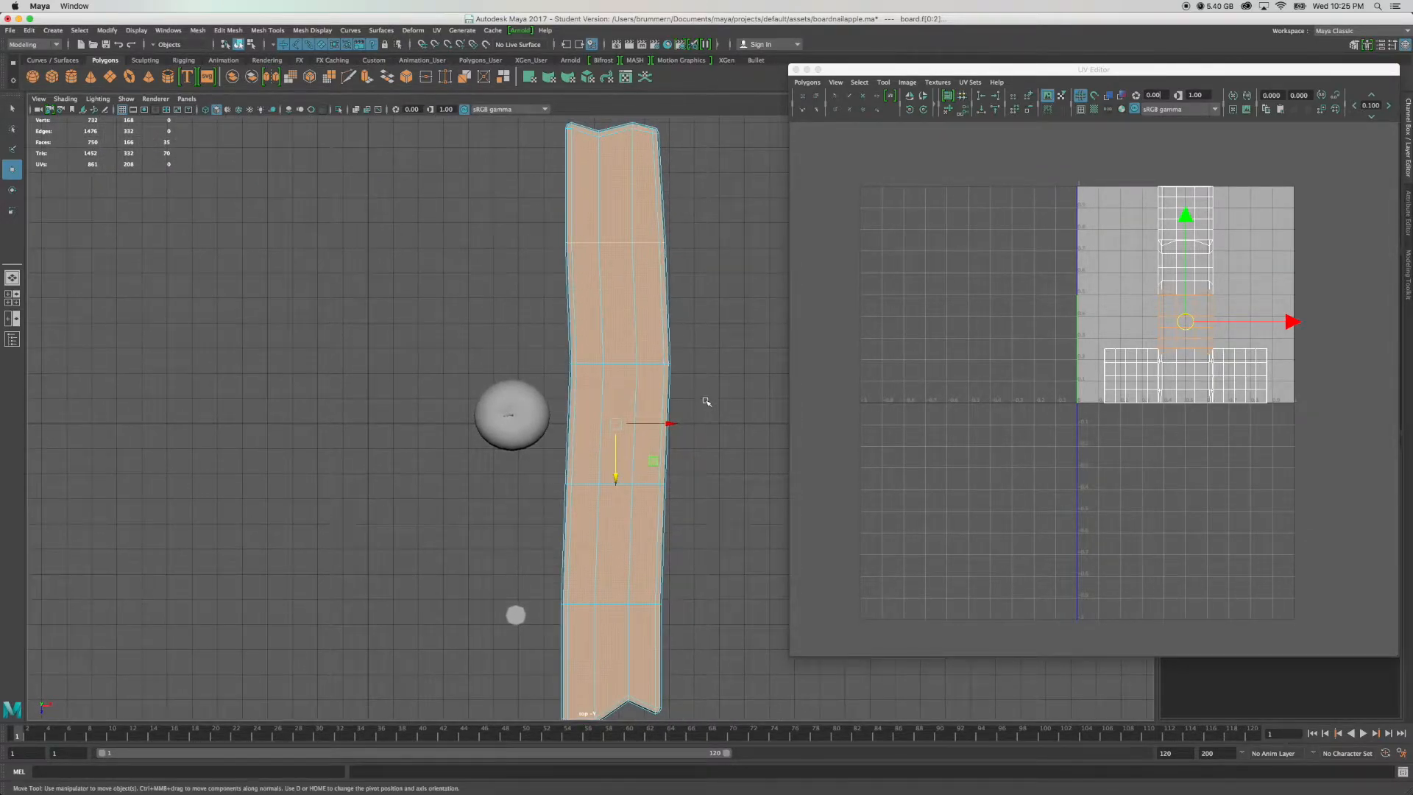
scroll(707, 402, down, 1)
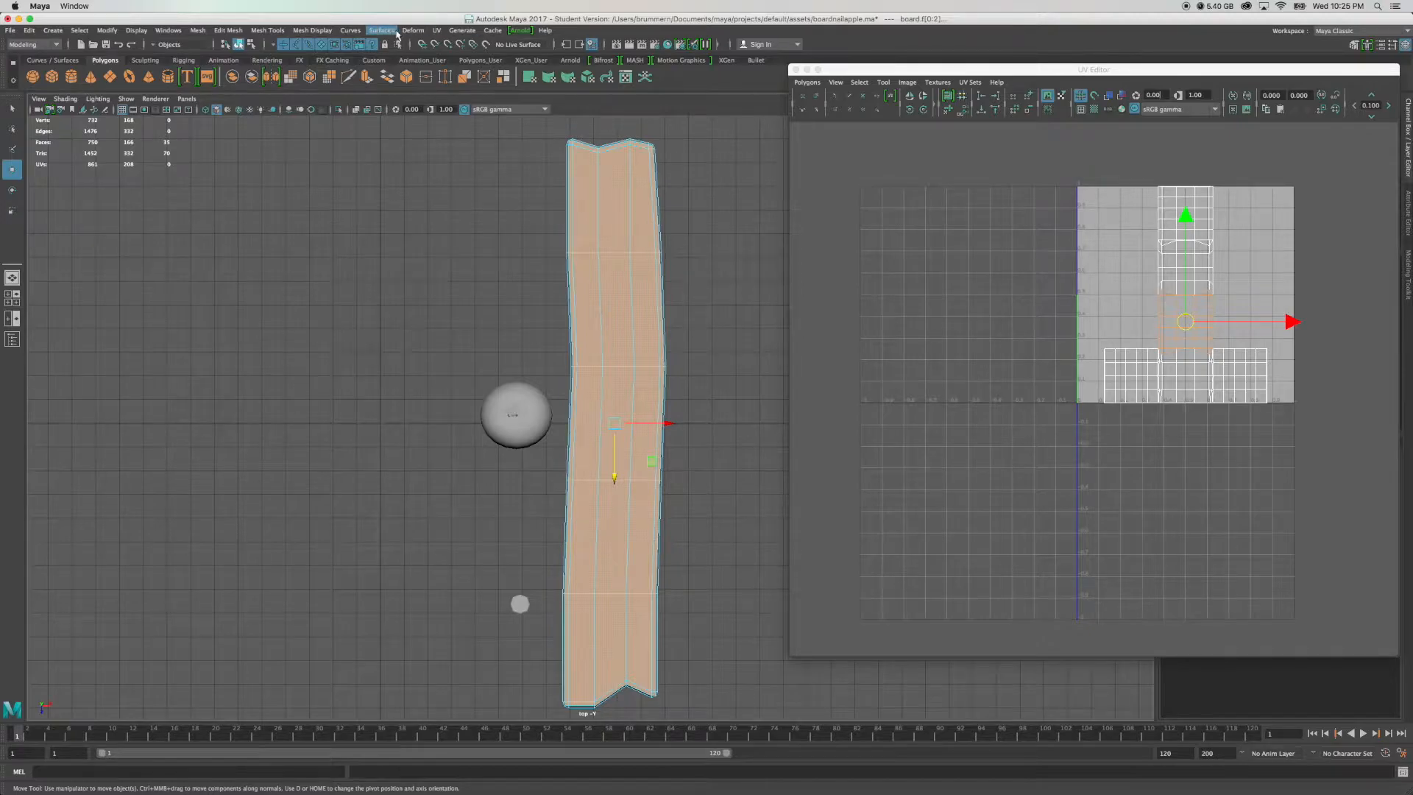
click(437, 31)
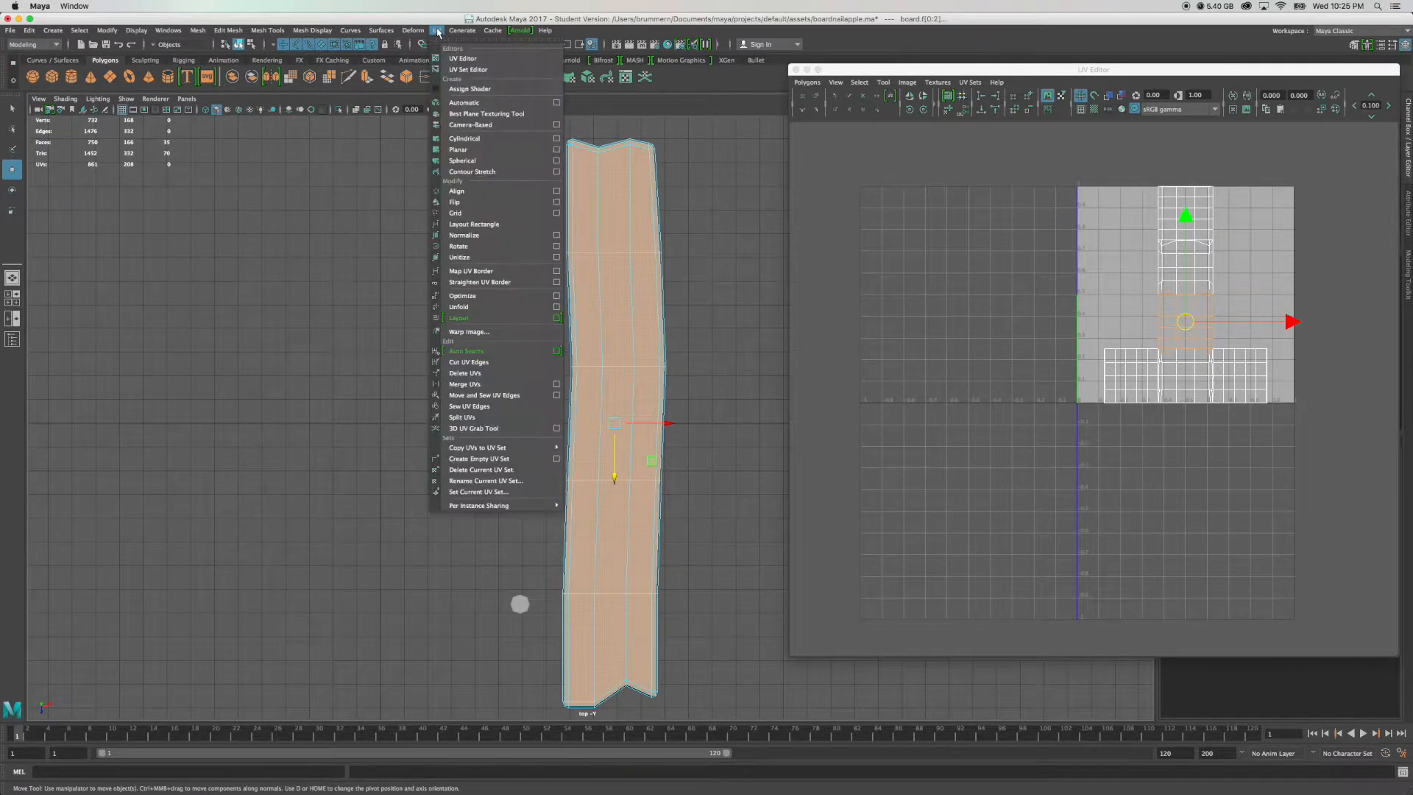
click(468, 125)
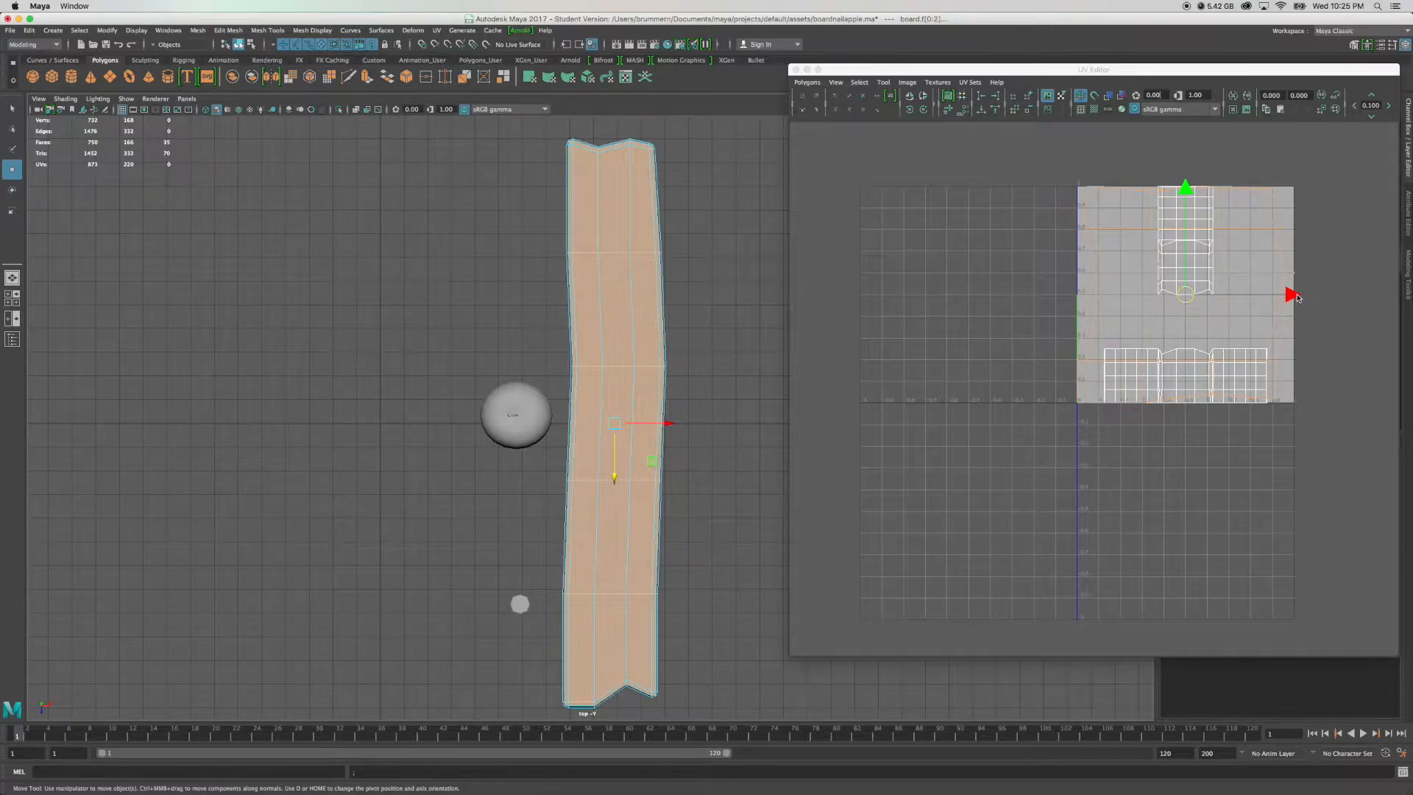
Move the projected top-face UV shell into the empty tile beside the 0–1 space and narrow it horizontally to the board's proportions.
drag(1295, 297, 1067, 293)
key(r)
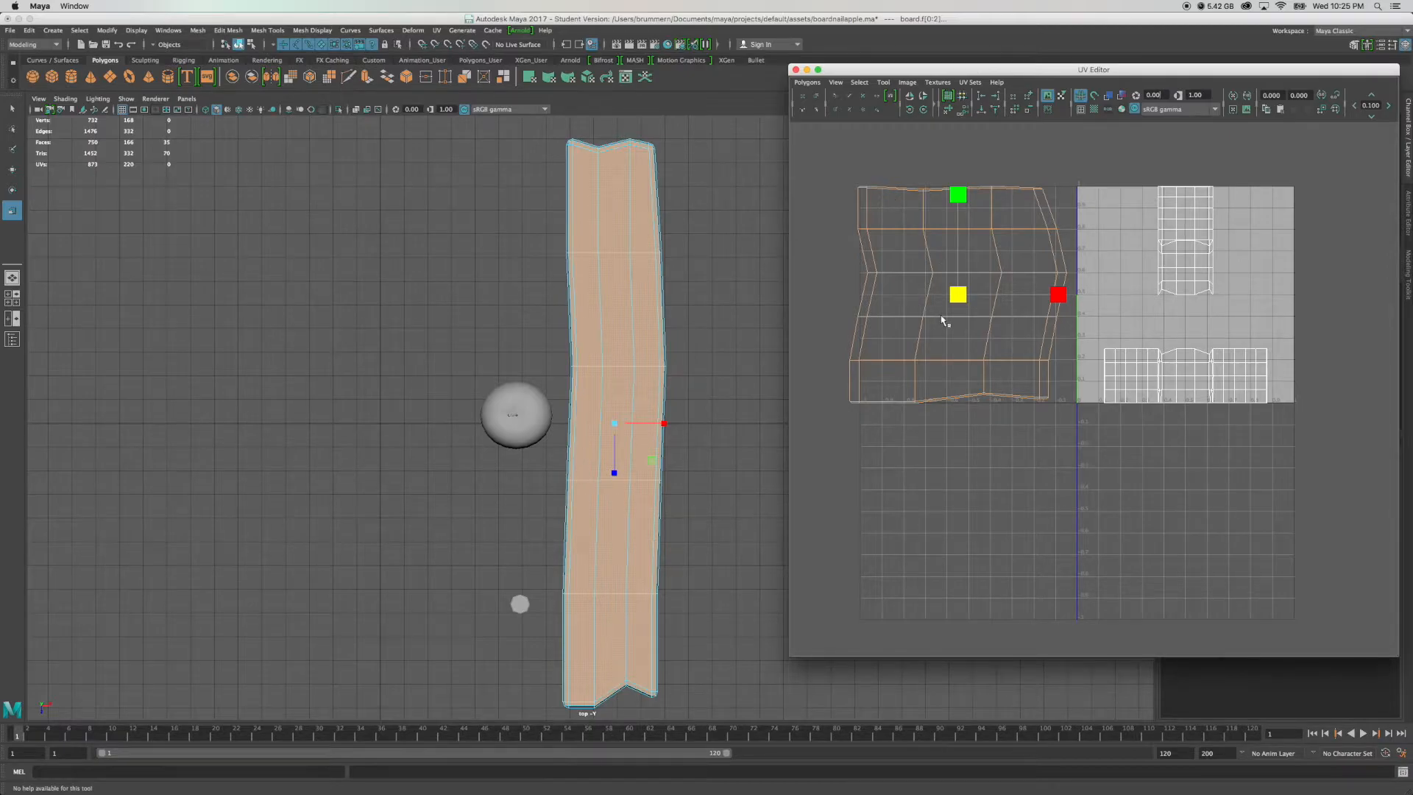
drag(1057, 295, 979, 297)
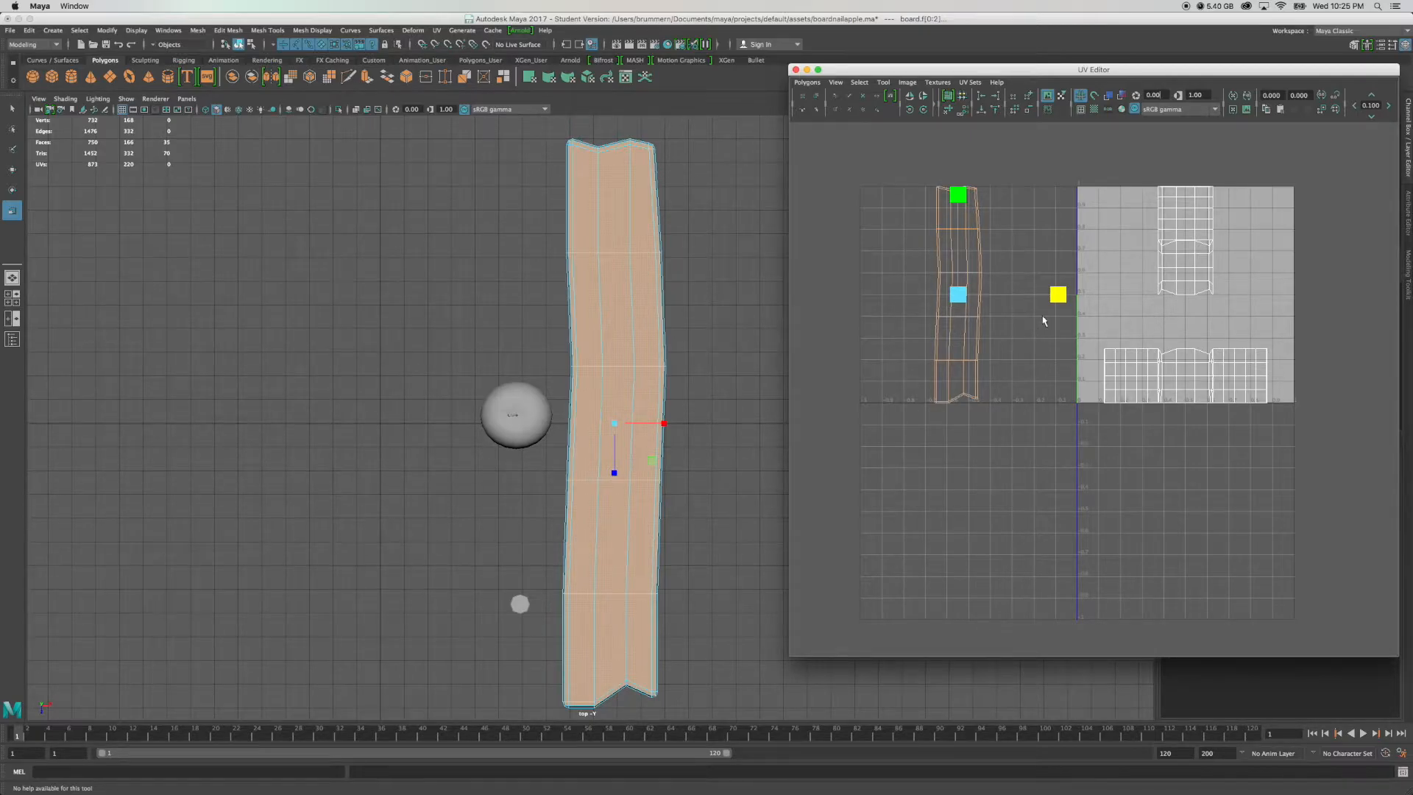
Shift the narrowed top-face shell toward the outer side of the neighbouring tile and scale it down slightly in both directions.
key(w)
drag(1064, 294, 993, 295)
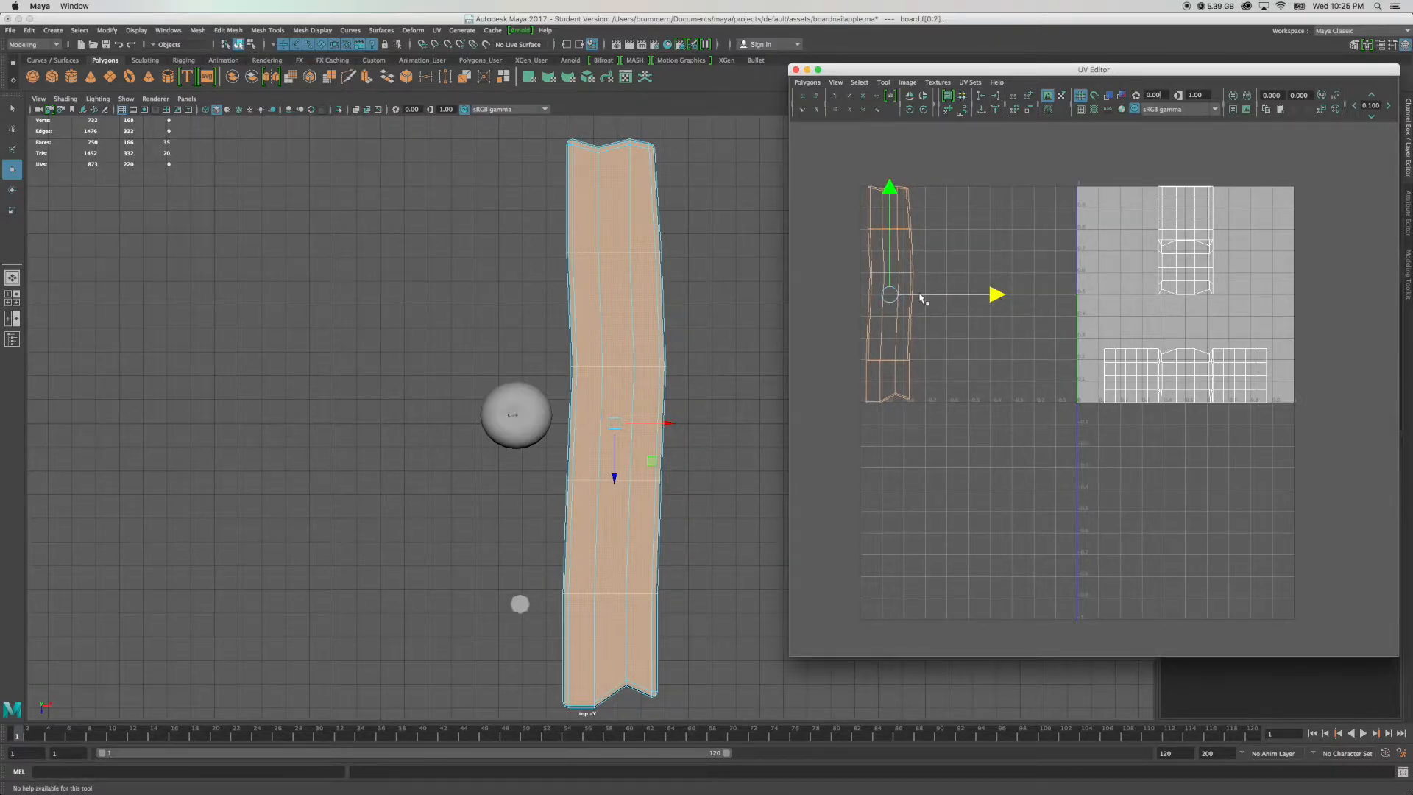
key(r)
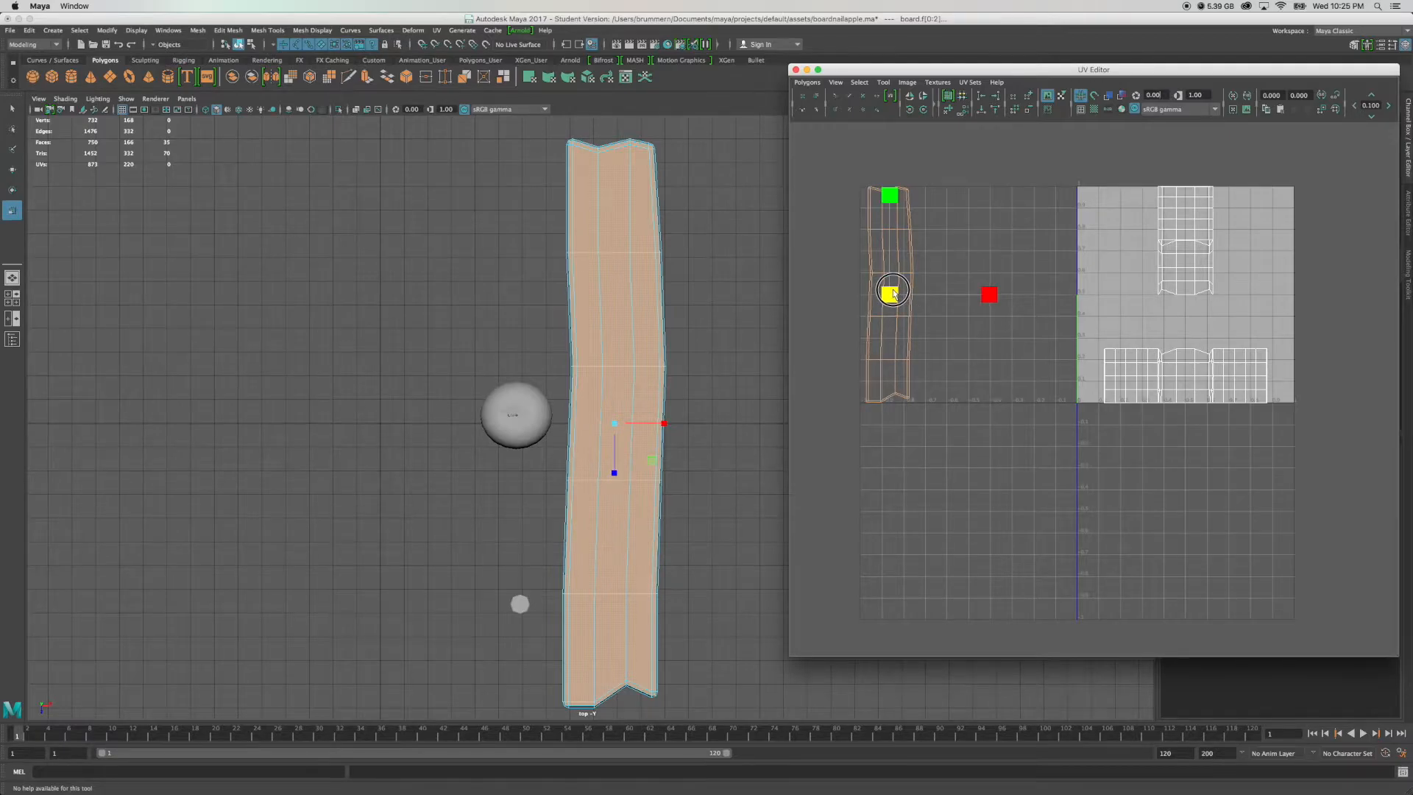
drag(891, 291, 888, 292)
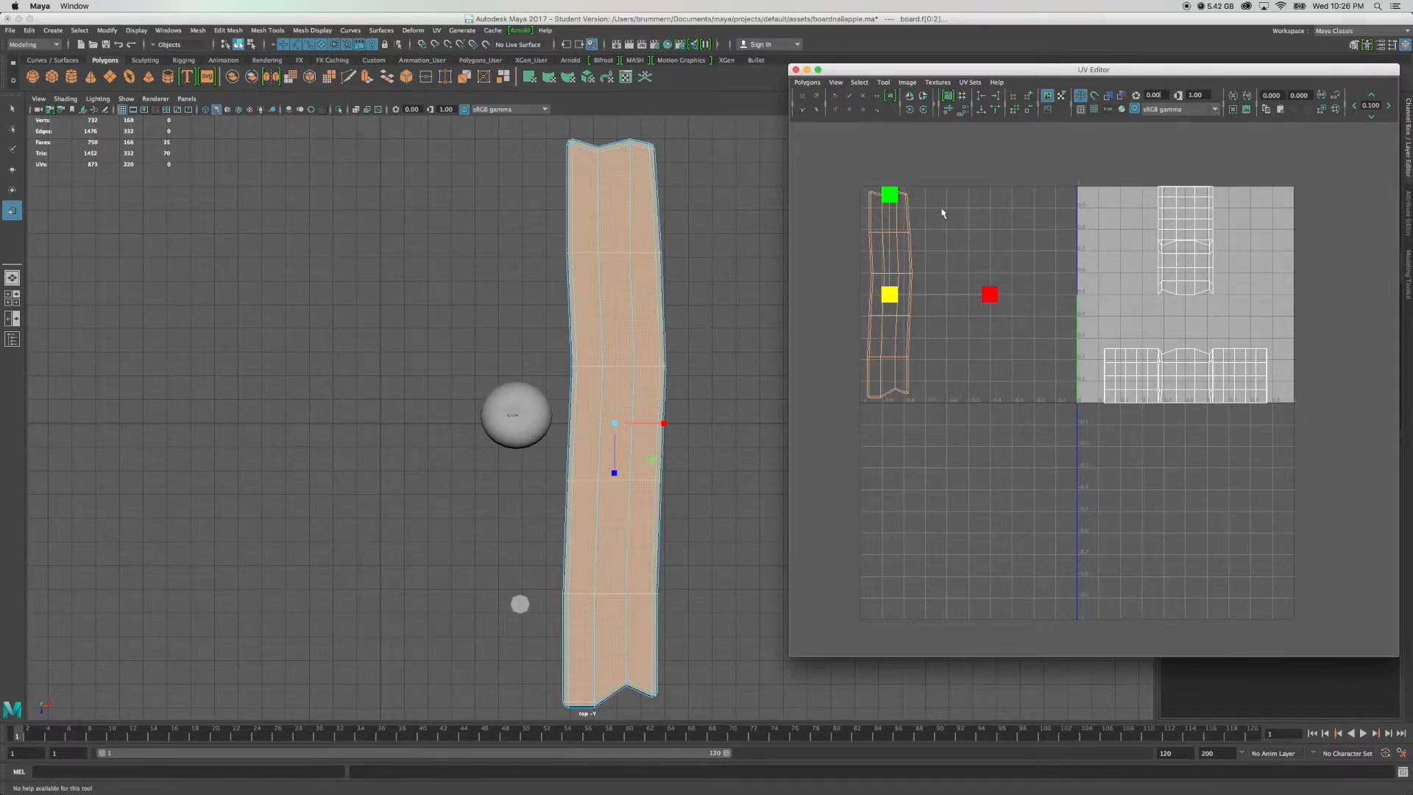
Select the UVs along all four borders of the top-face shell, leaving its interior UVs out of the selection.
key(a)
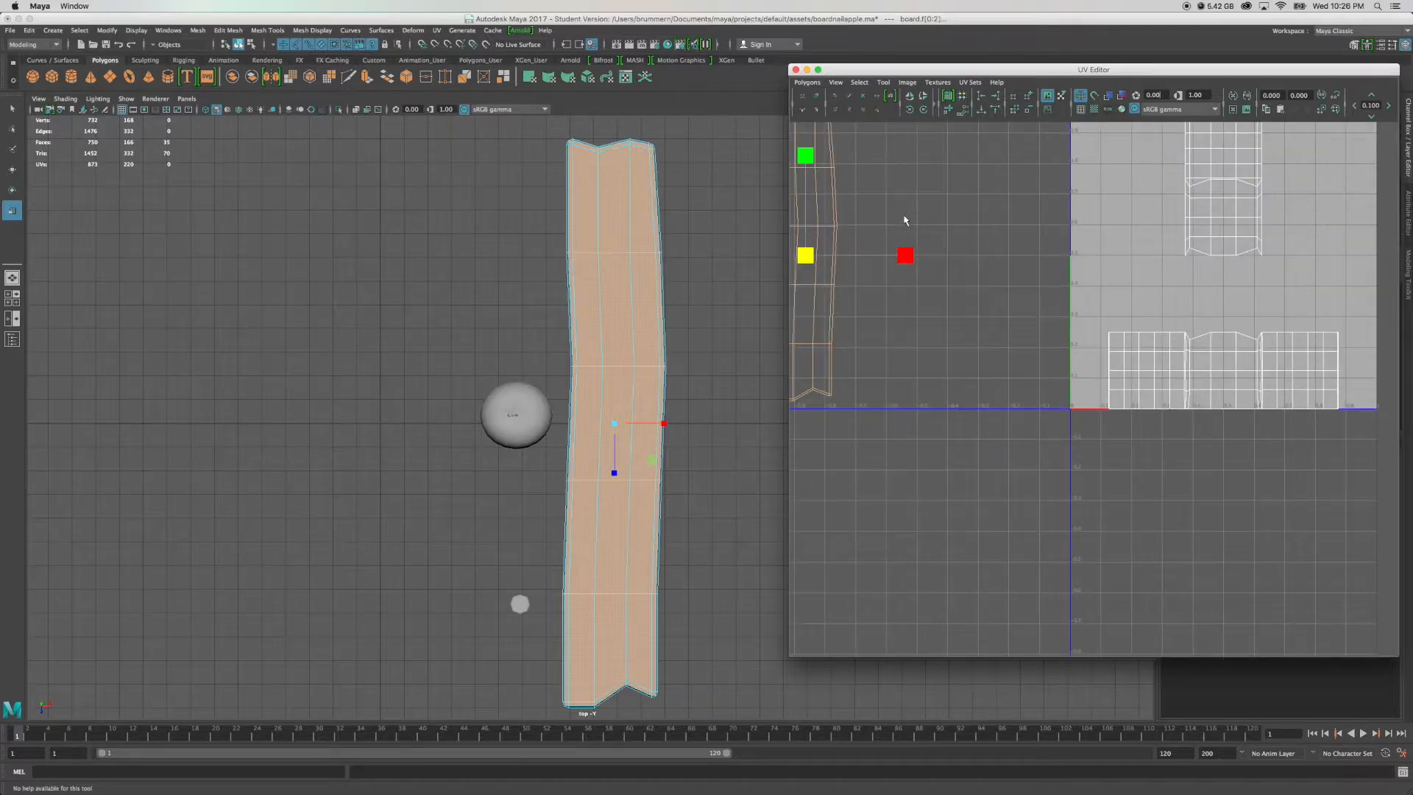
alt+middle_drag(905, 216, 1073, 387)
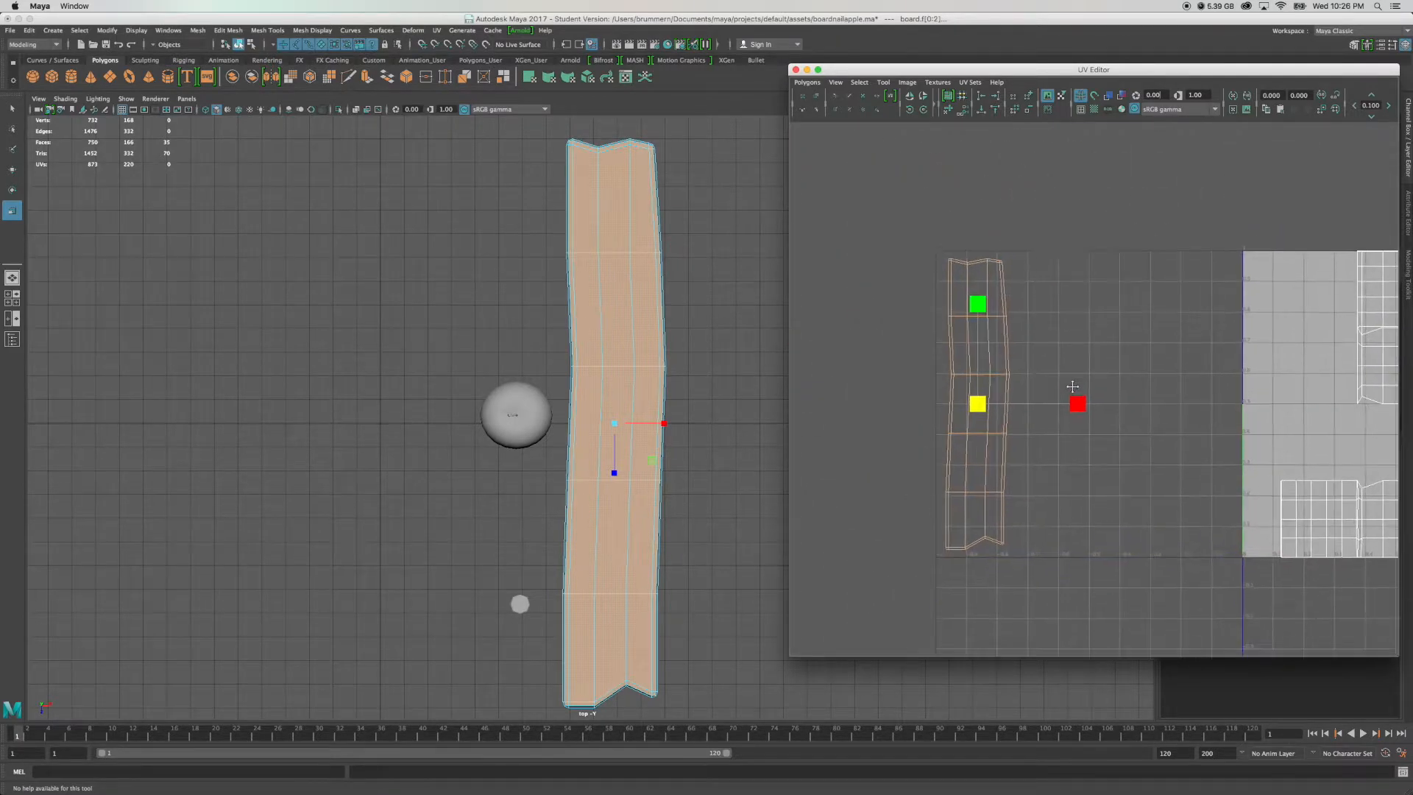
scroll(1030, 372, up, 3)
alt+middle_drag(979, 341, 1012, 316)
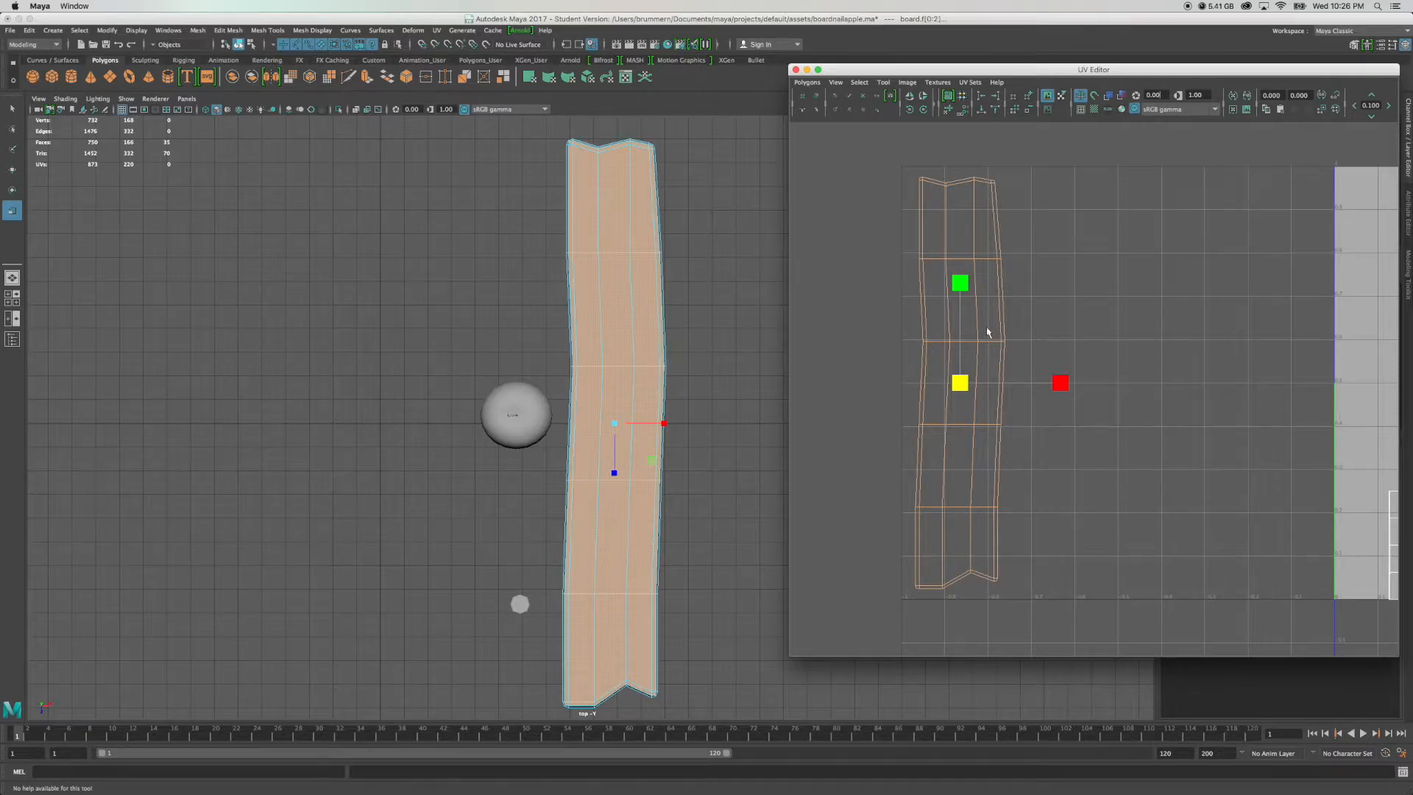
right_drag(995, 324, 1041, 327)
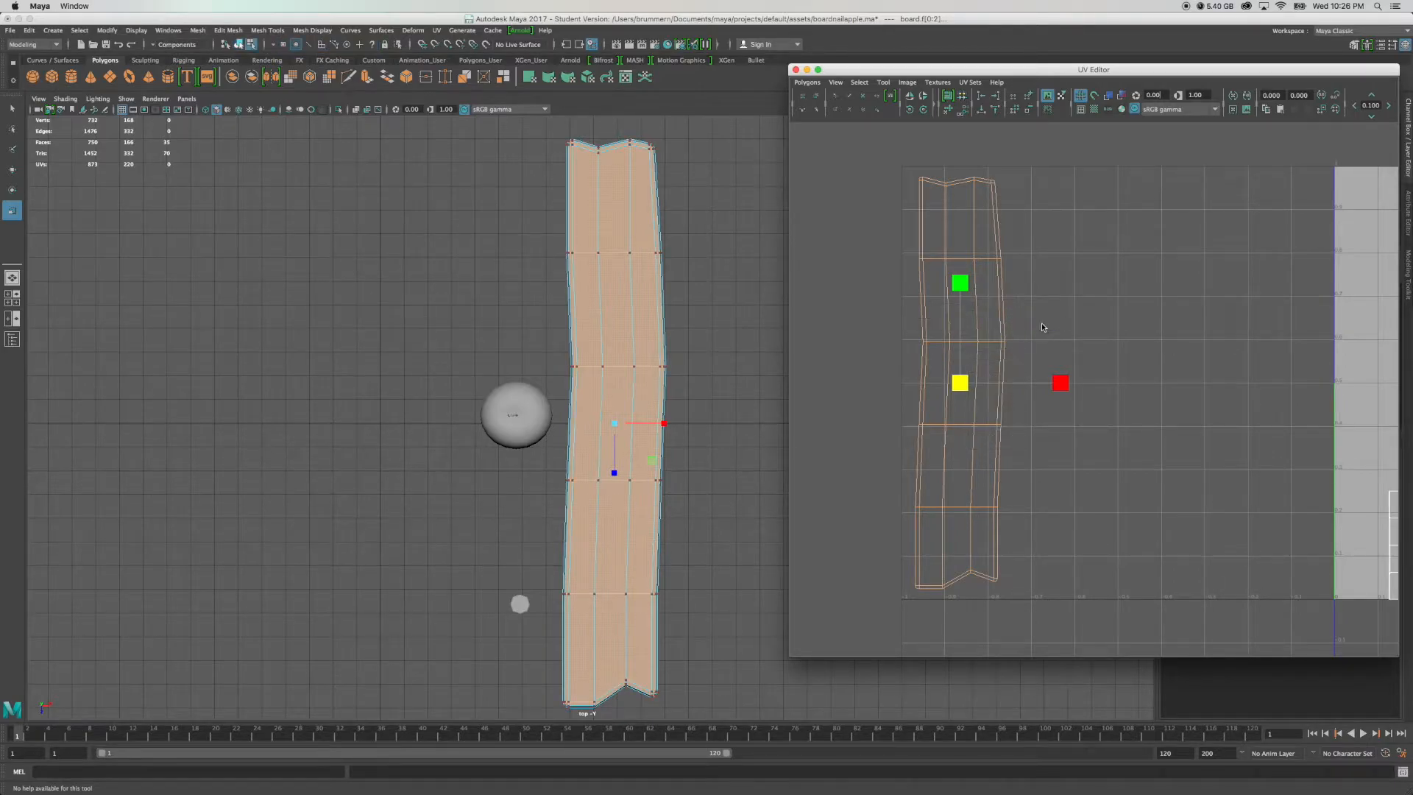
scroll(917, 186, up, 2)
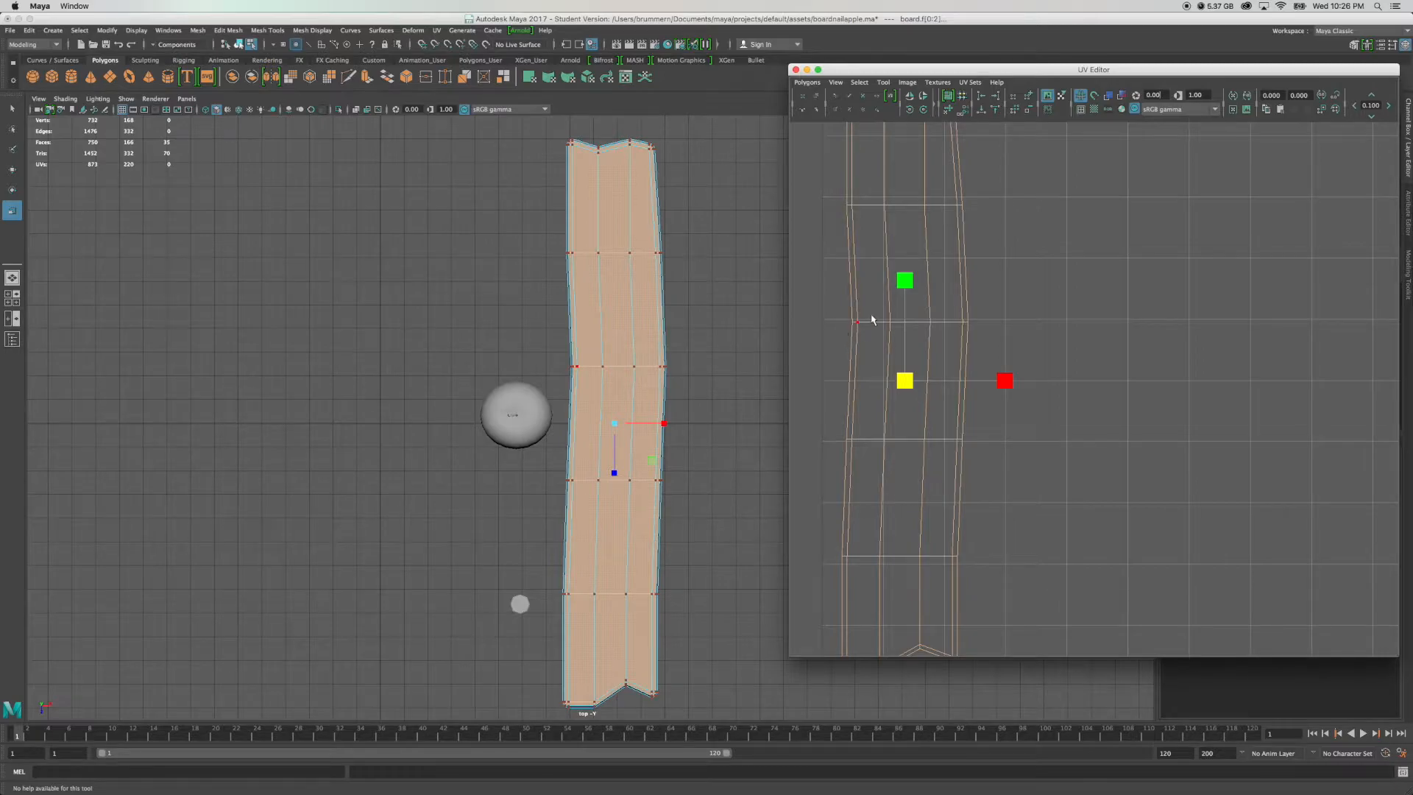
scroll(873, 317, down, 2)
drag(899, 151, 1026, 186)
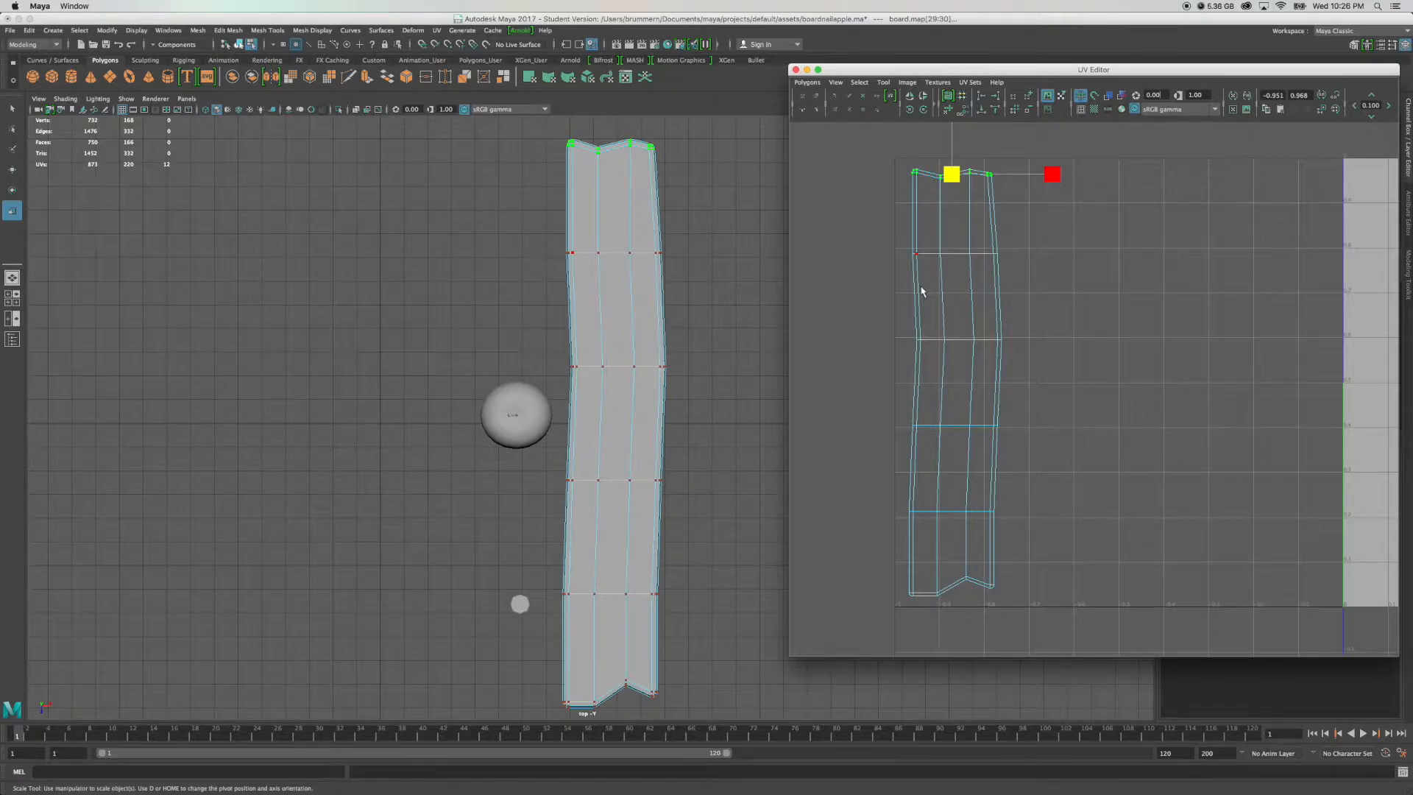
shift+drag(892, 240, 921, 613)
shift+drag(1010, 617, 931, 571)
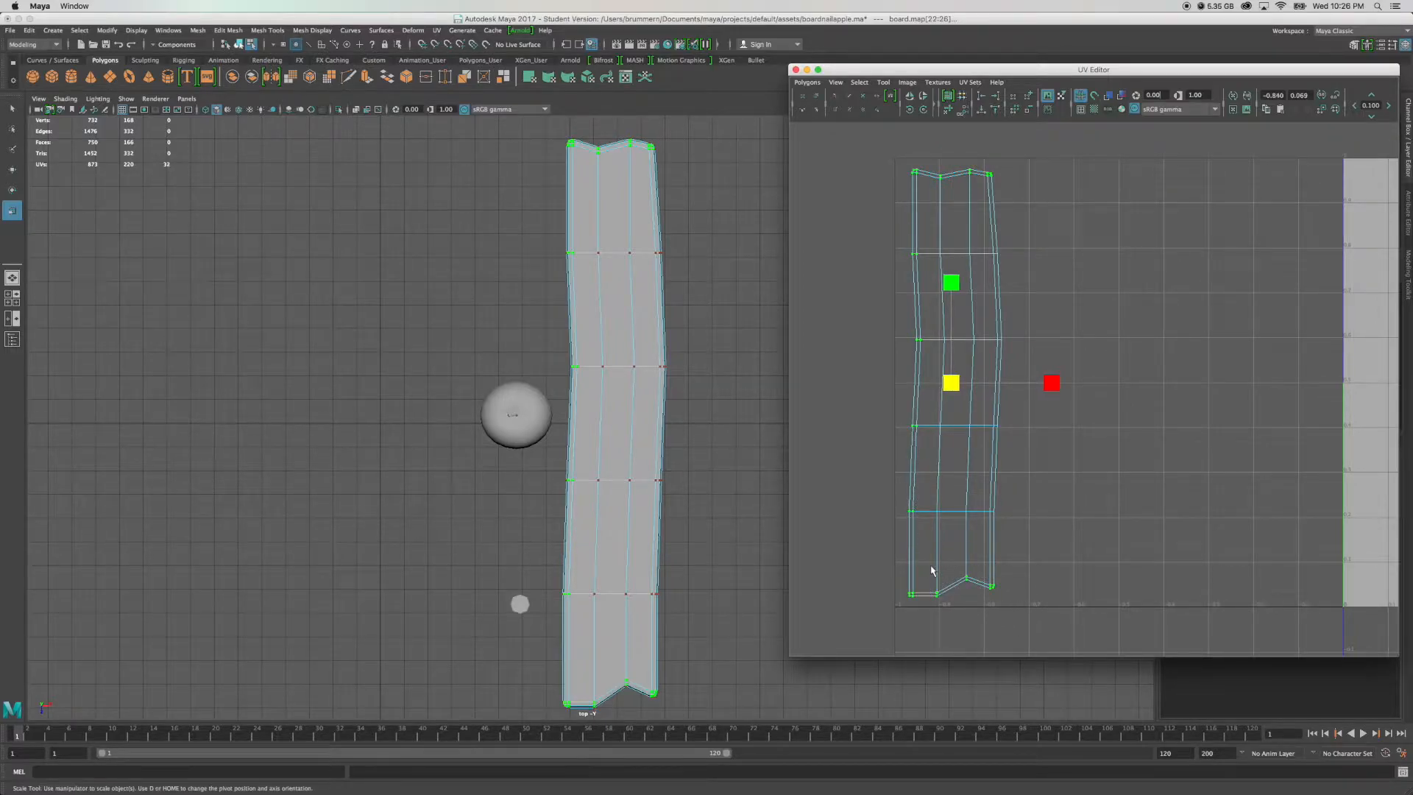
shift+drag(1027, 543, 987, 240)
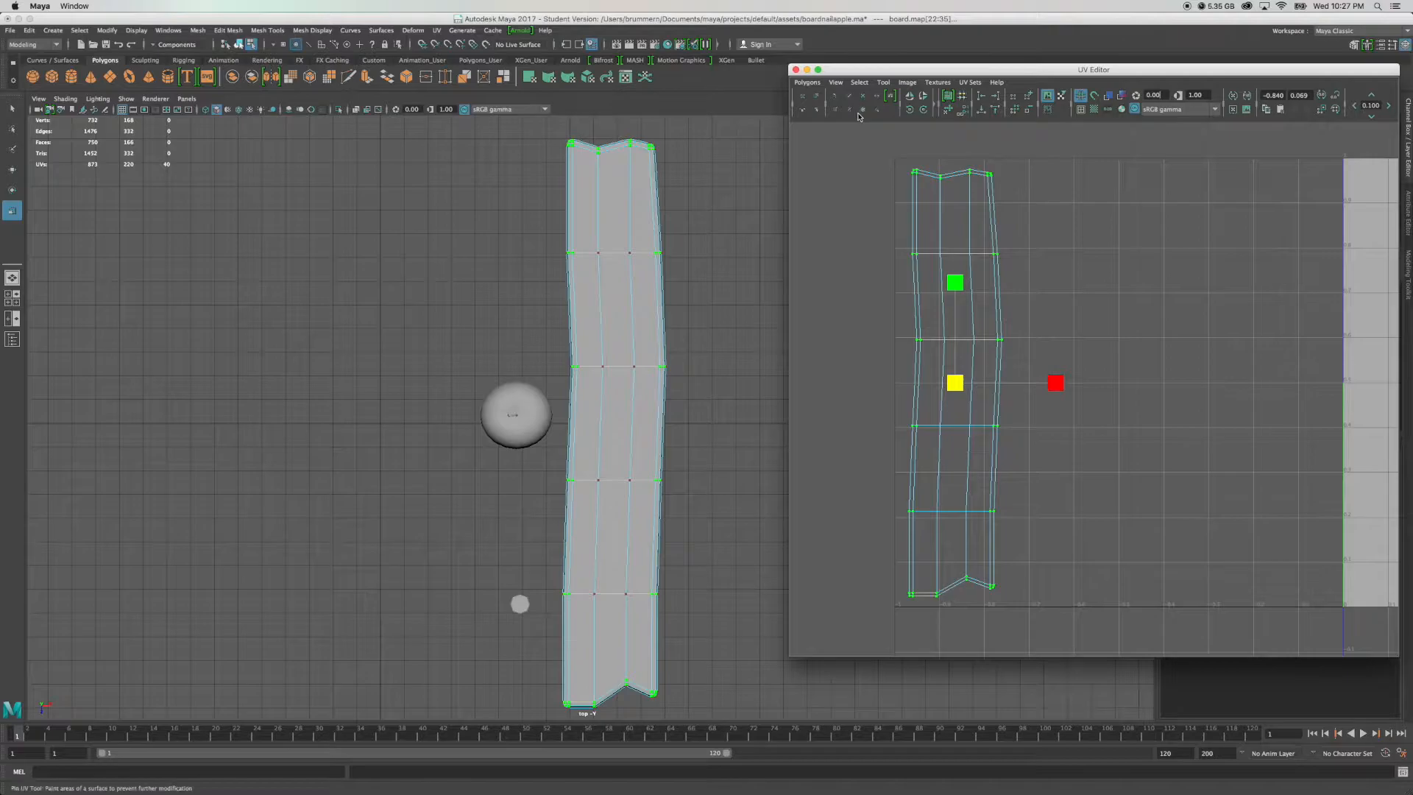
Unfold the top-face shell with the Unfold UV Tool, brushing over its long edge and one end.
click(884, 83)
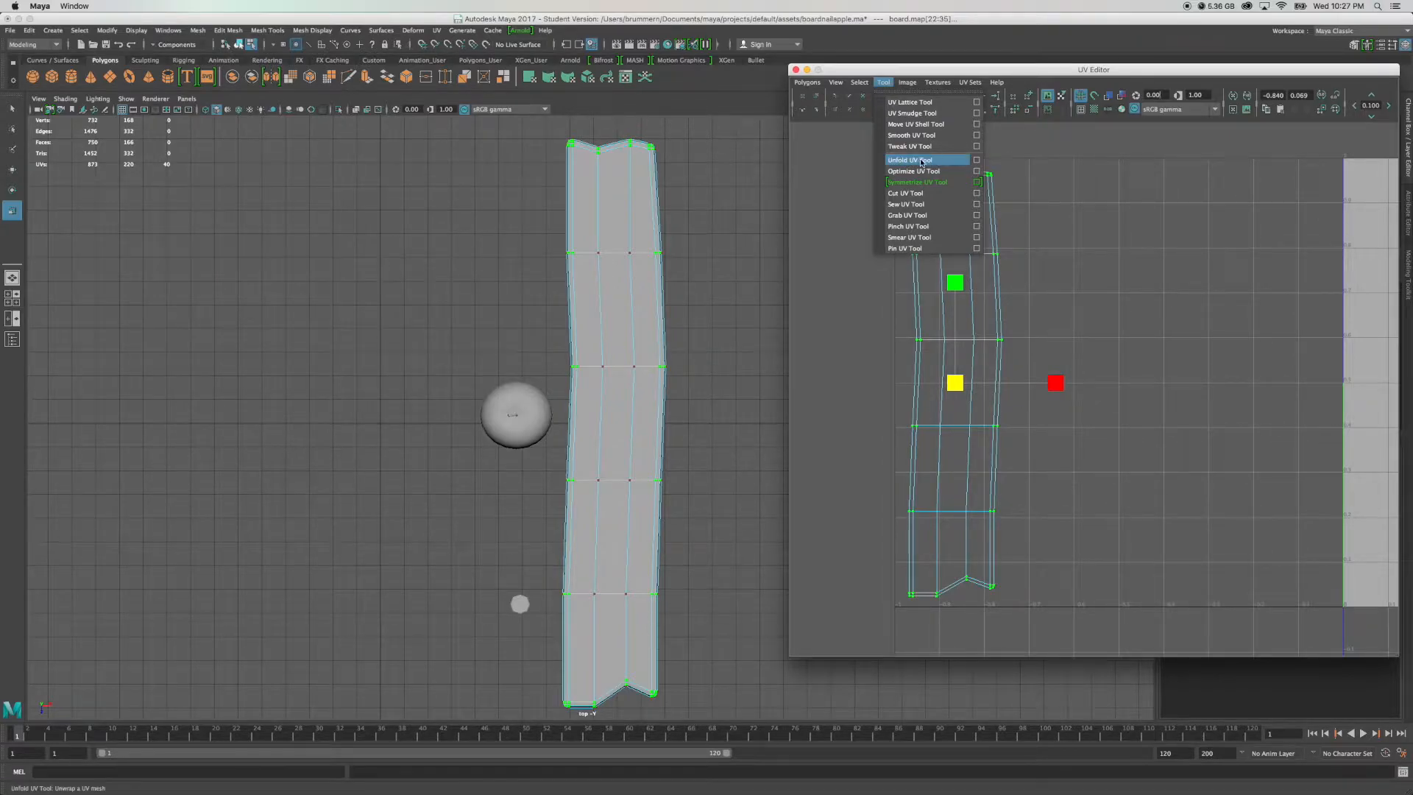
mouse_move(846, 75)
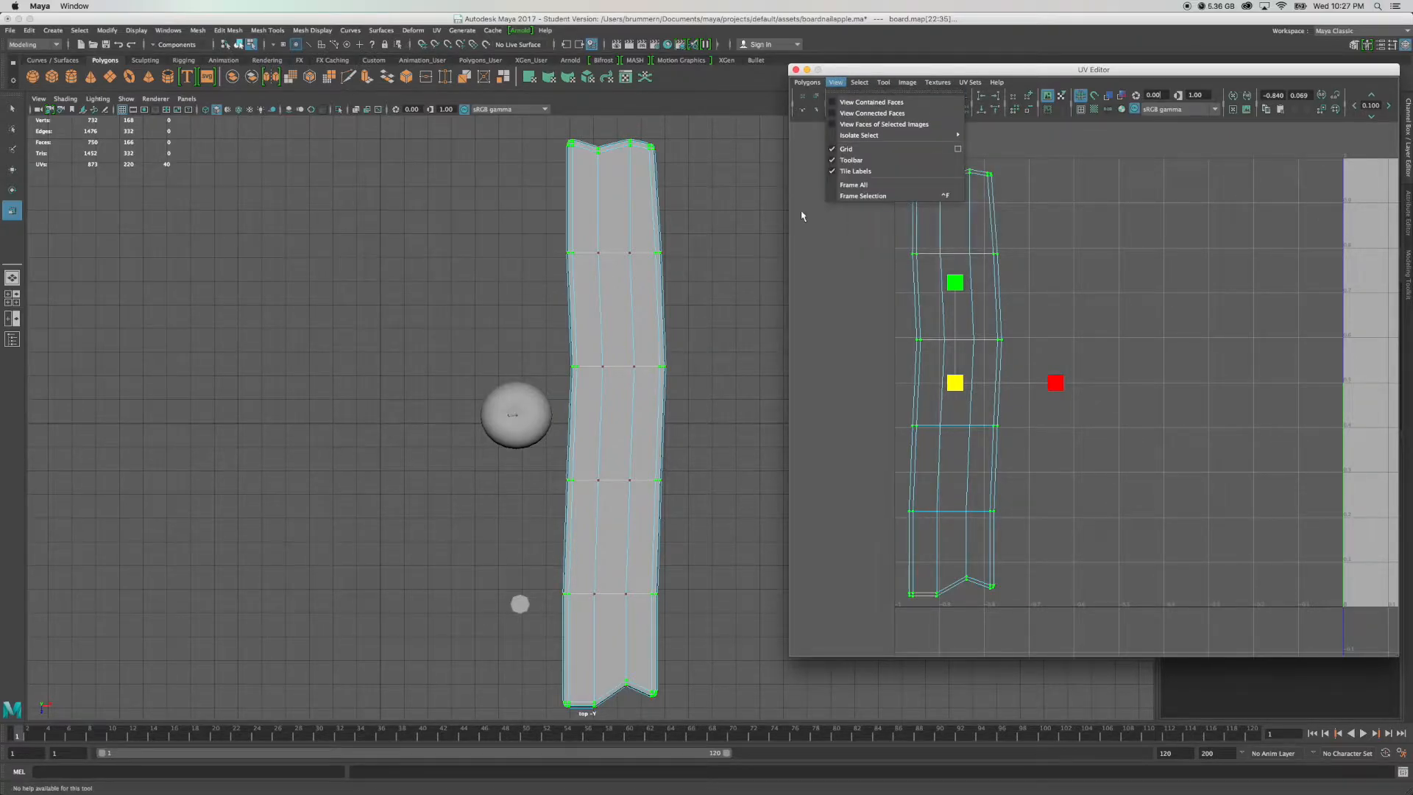
click(825, 285)
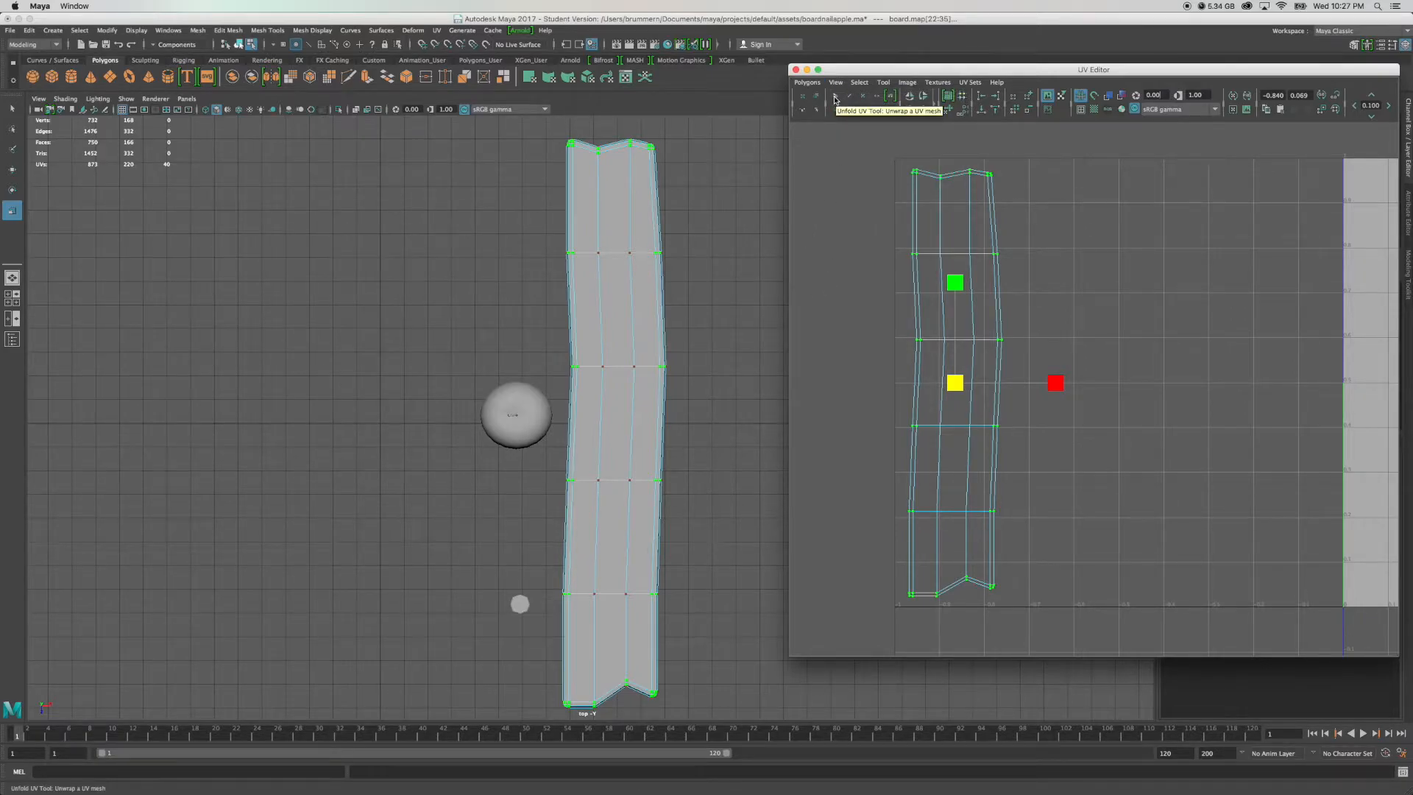
click(835, 96)
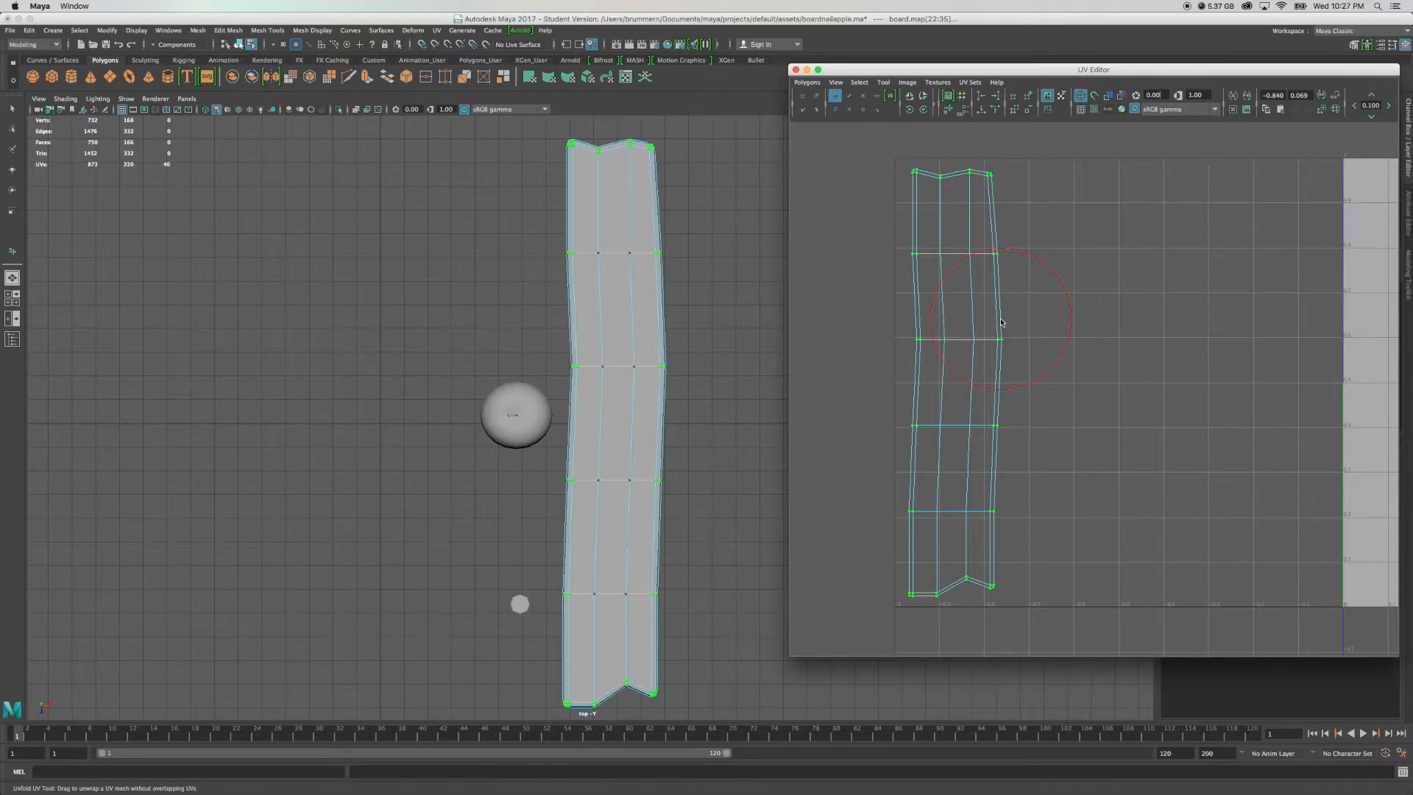
mouse_move(1000, 322)
mouse_down()
mouse_move(949, 319)
mouse_move(1108, 316)
mouse_move(950, 323)
mouse_up()
mouse_move(994, 178)
mouse_down()
mouse_move(914, 179)
mouse_move(917, 584)
mouse_move(981, 582)
mouse_move(997, 162)
mouse_move(1009, 184)
mouse_up()
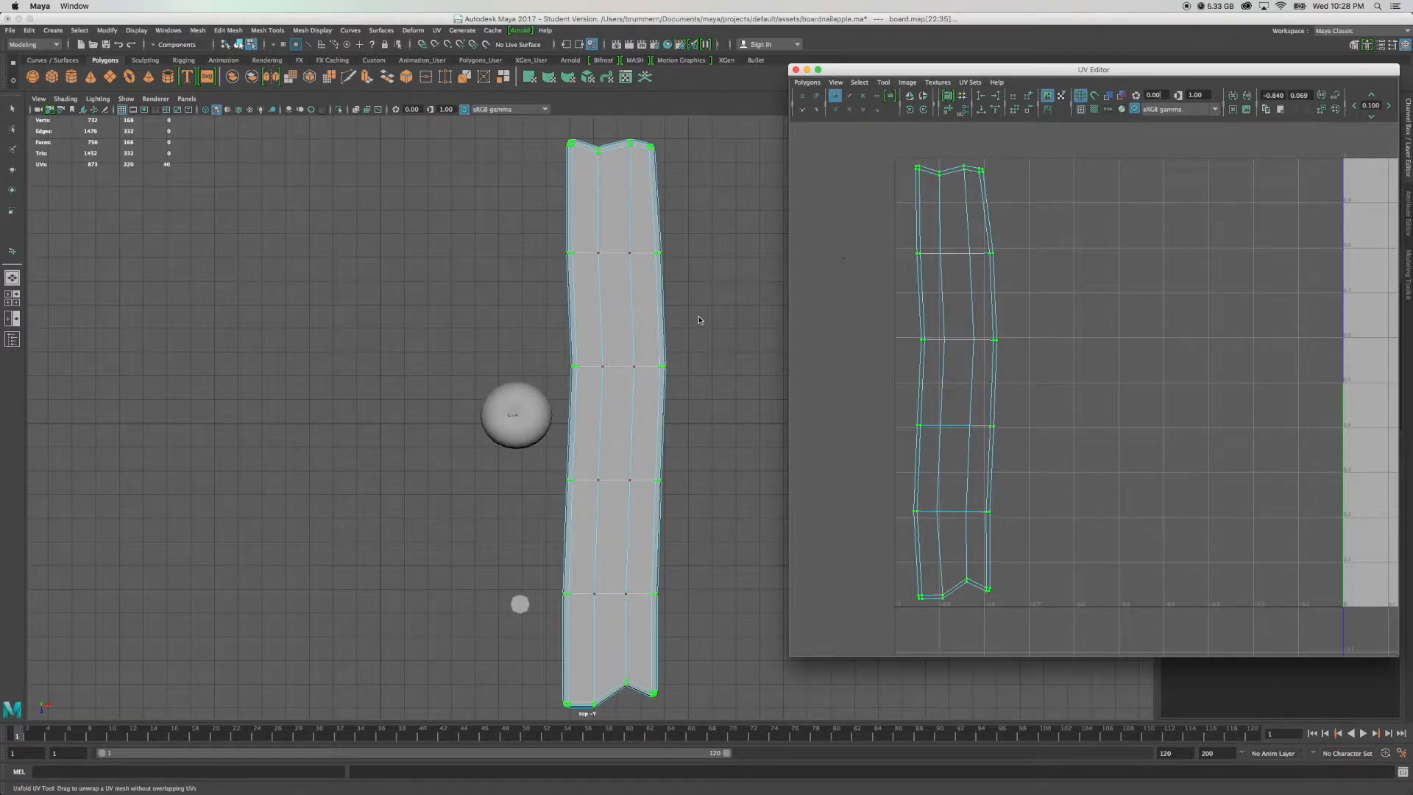
Switch to face selection and select all of the board's faces, viewing the board from its end in perspective.
right_drag(648, 304, 655, 335)
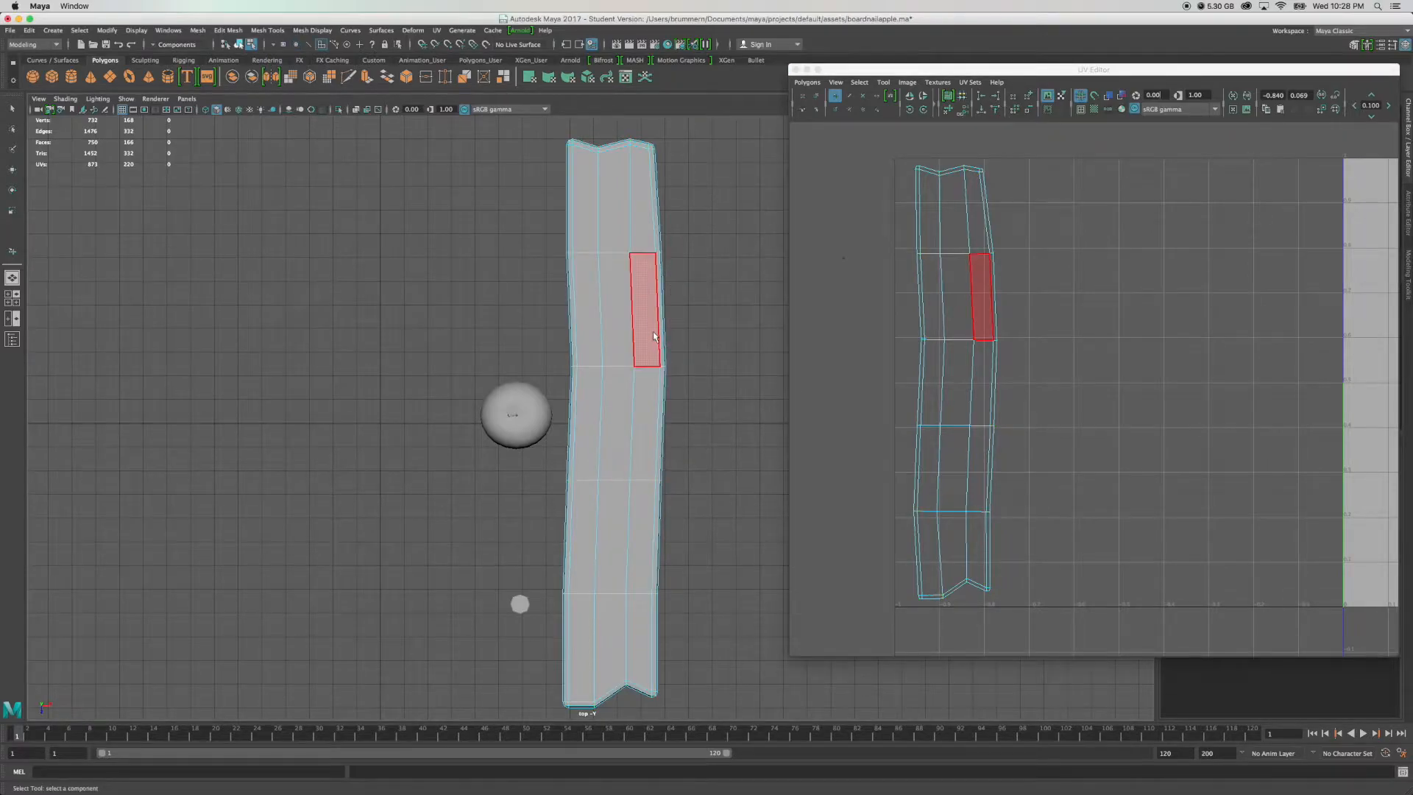
key(space)
key(space)
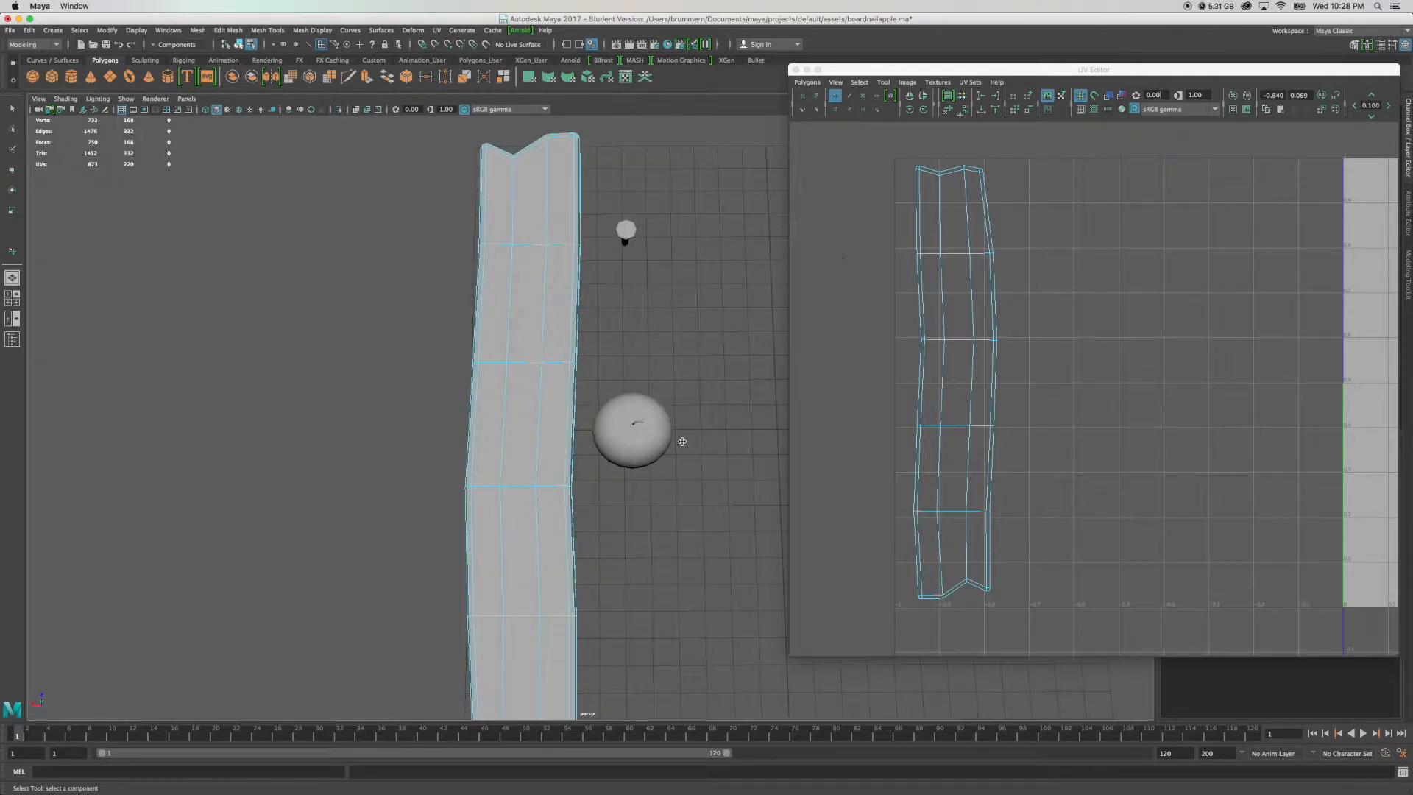
scroll(683, 441, down, 3)
alt+drag(684, 568, 586, 372)
alt+right_drag(586, 372, 605, 425)
alt+drag(605, 425, 628, 536)
double_click(564, 506)
alt+drag(675, 520, 677, 511)
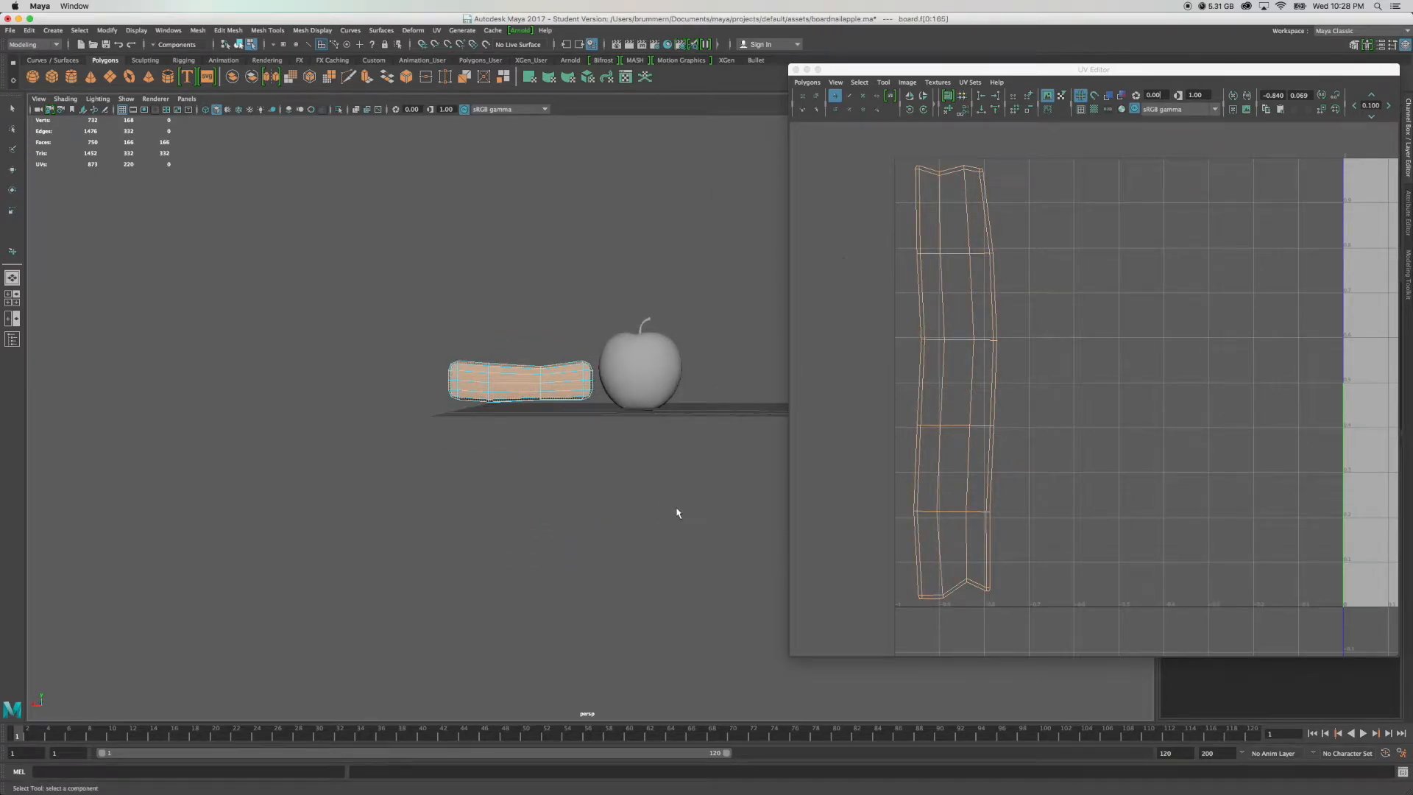
Reduce the selection to the board's underside faces in the front view, also removing the extra face on the long side.
key(space)
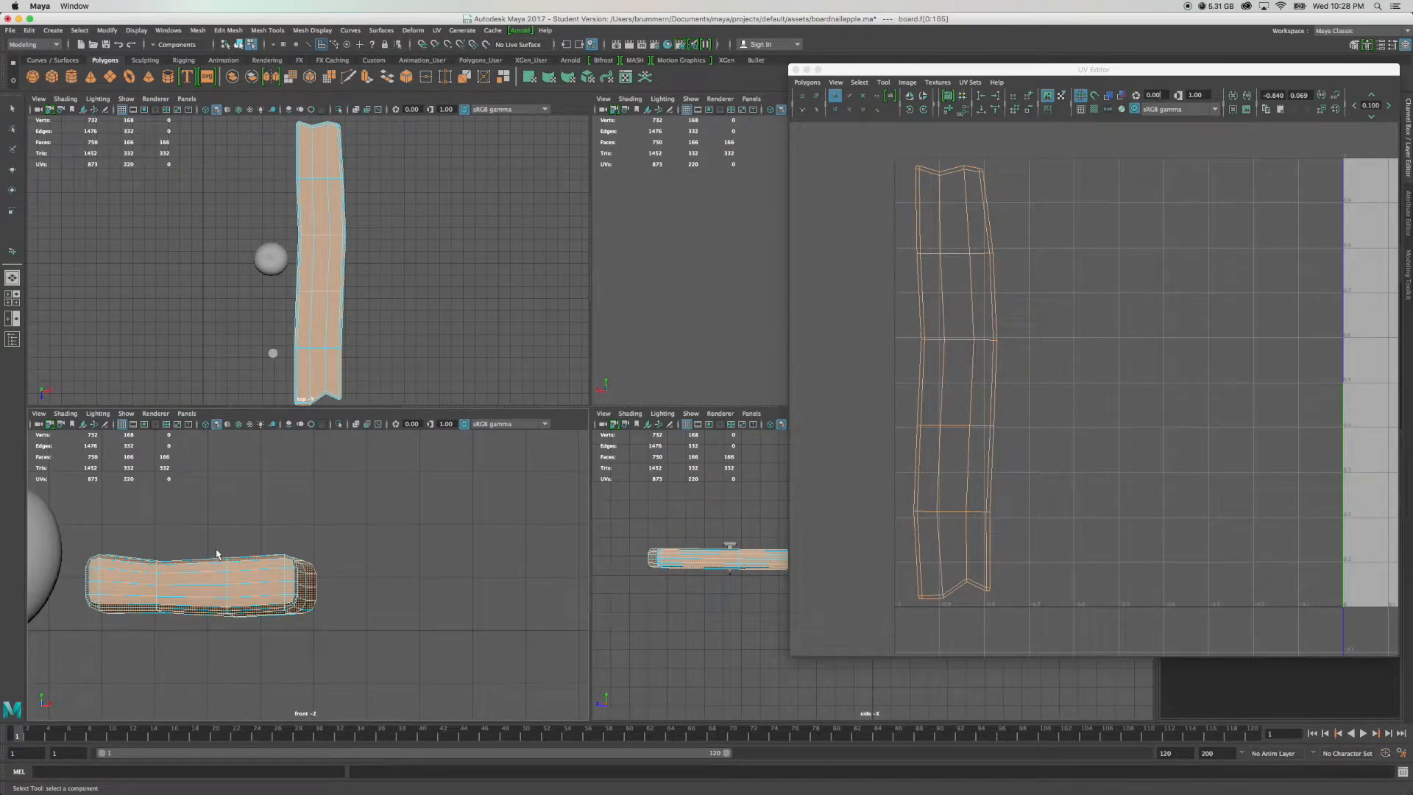
key(space)
key(f)
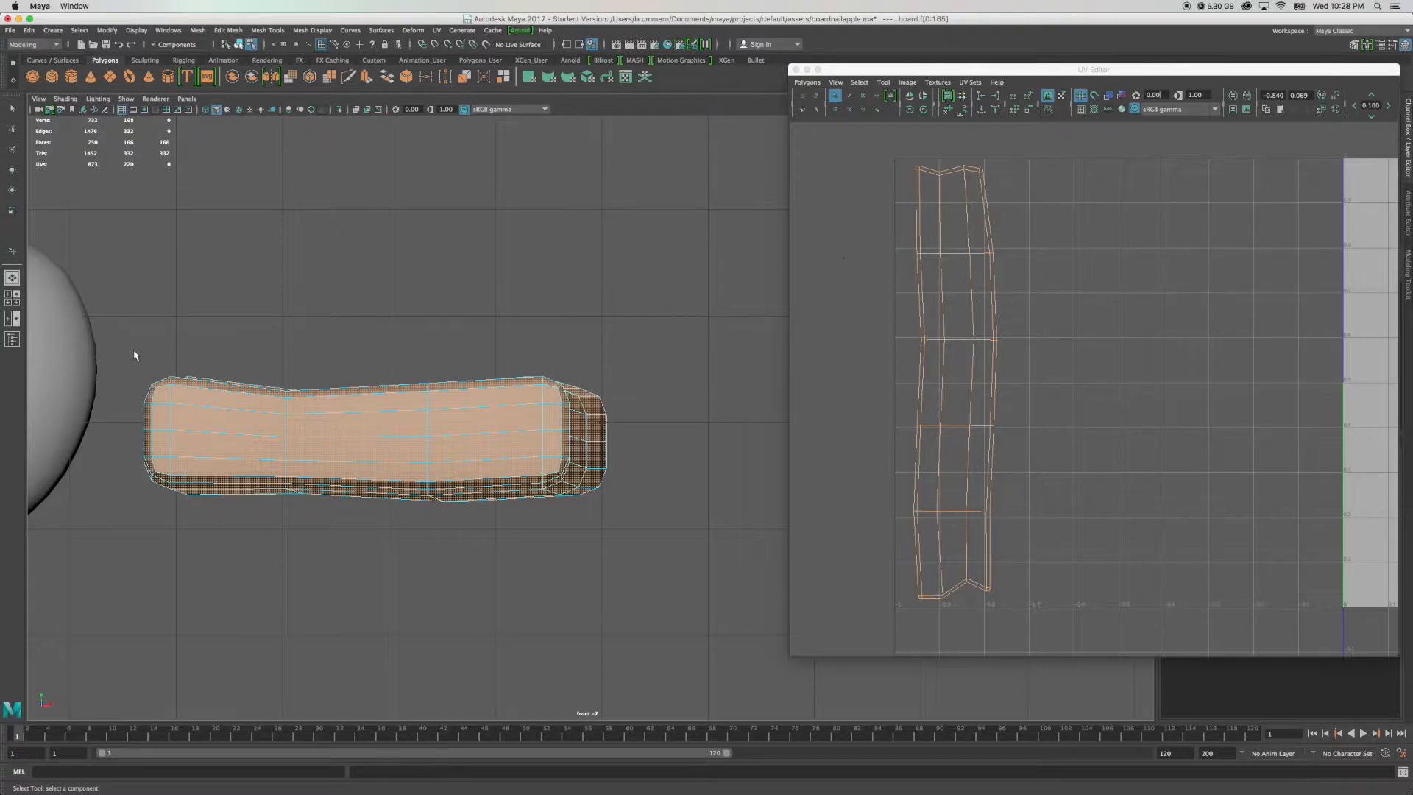
drag(128, 341, 671, 464)
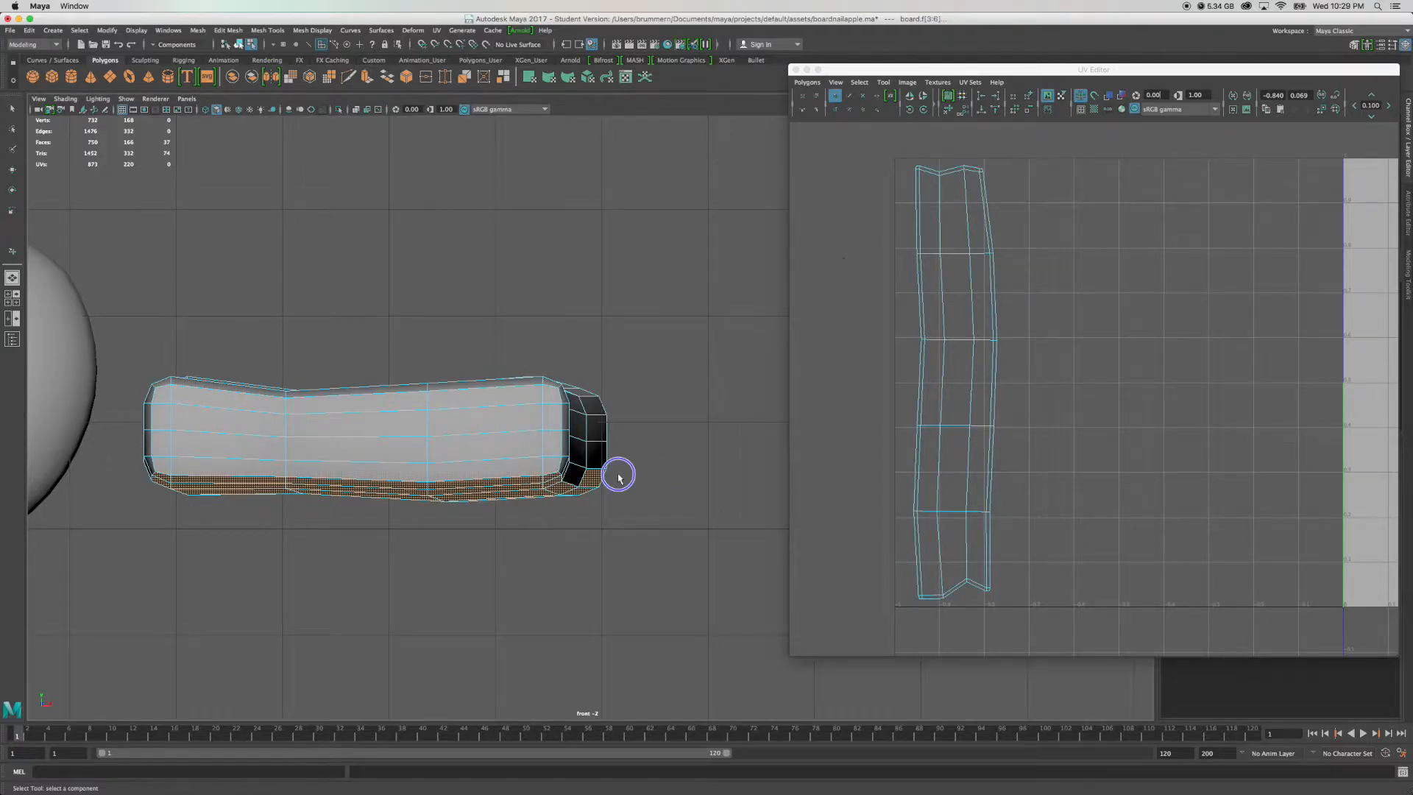
ctrl+click(593, 471)
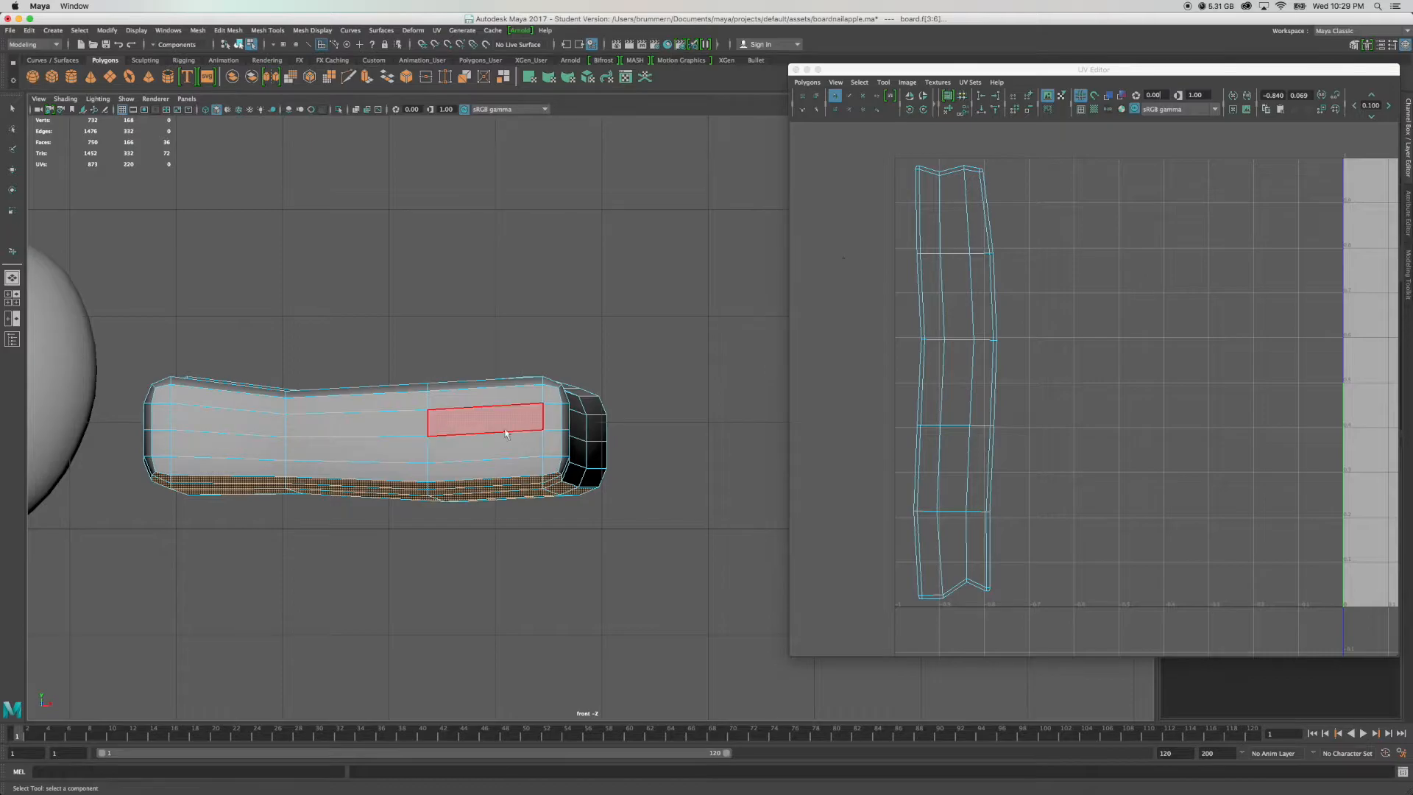
Return to the perspective view of the board with its underside faces still selected.
key(space)
key(space)
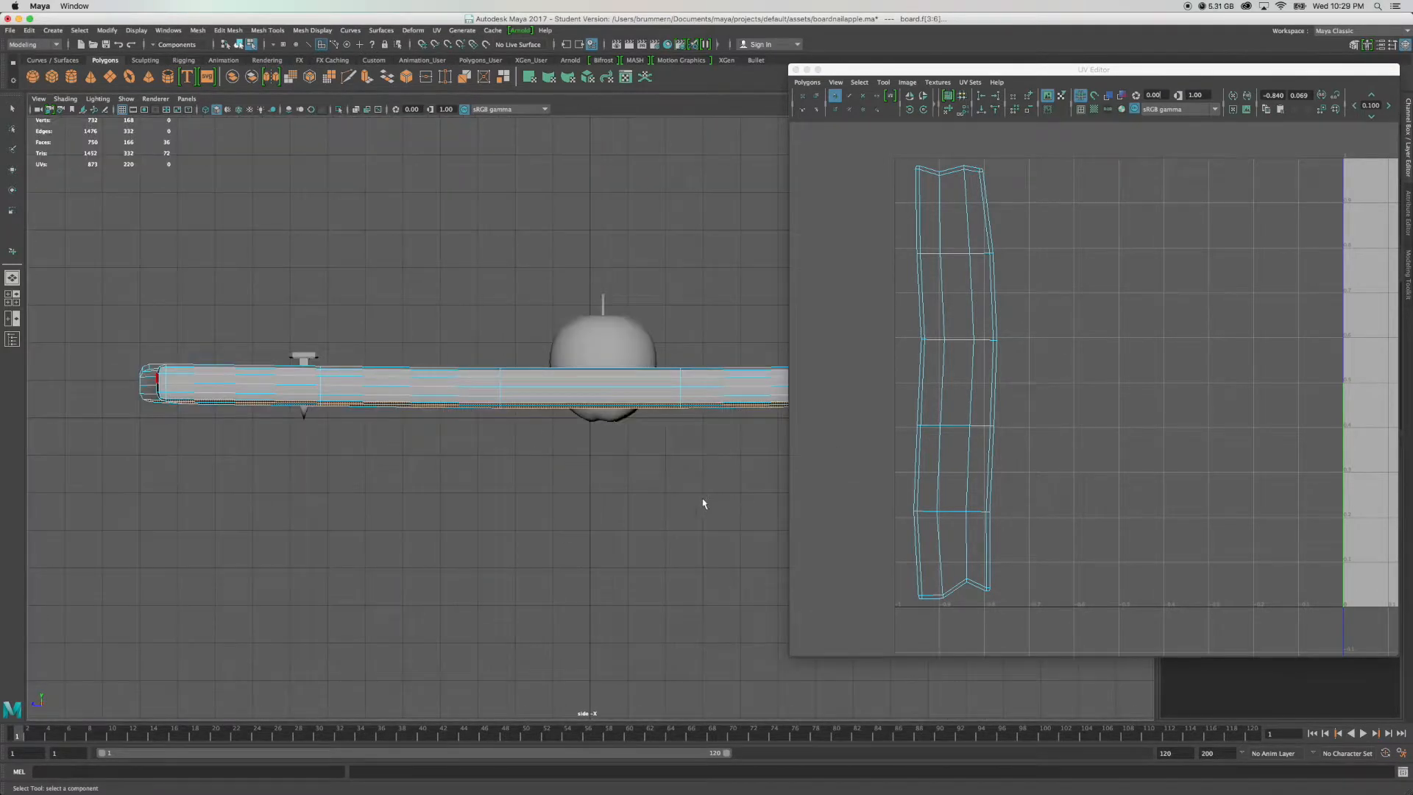
key(space)
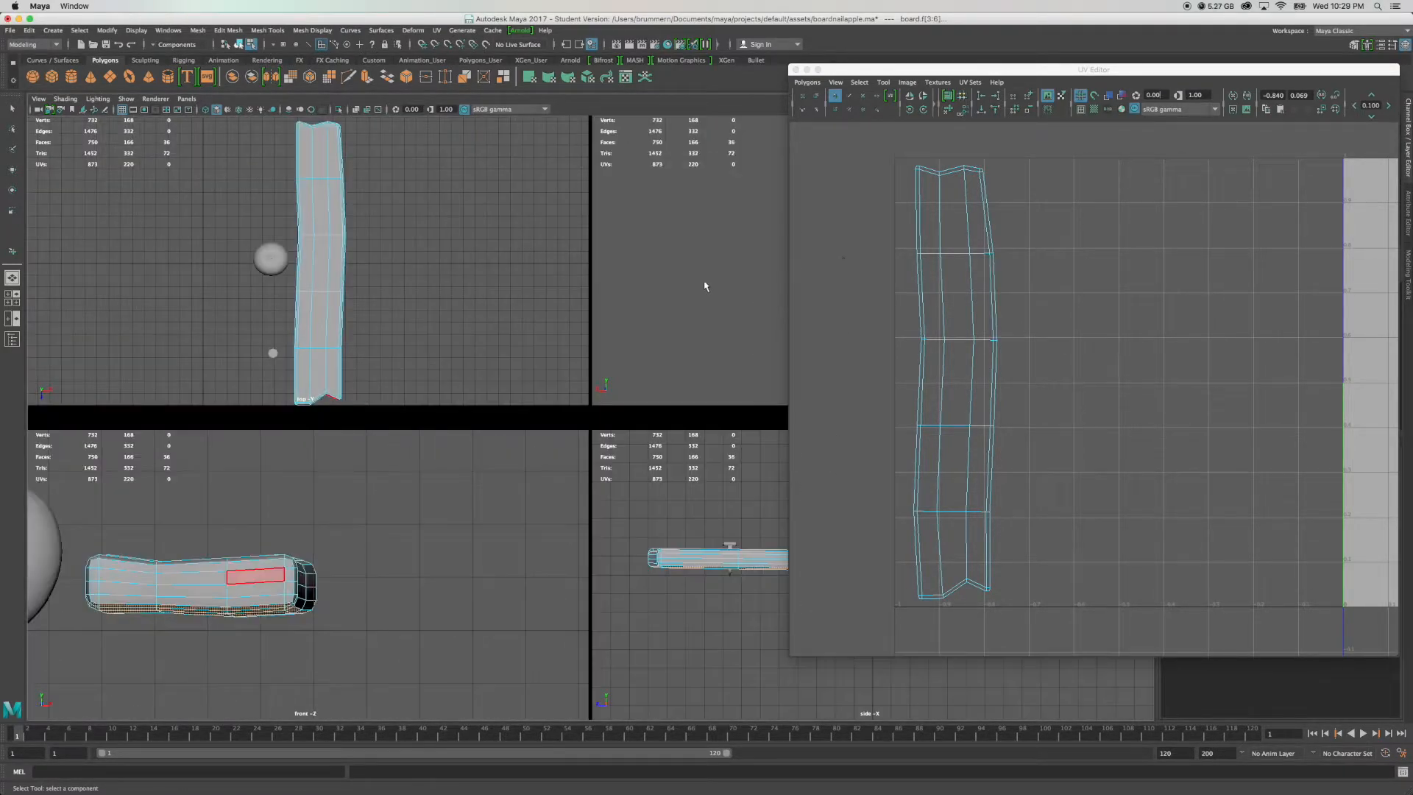
key(space)
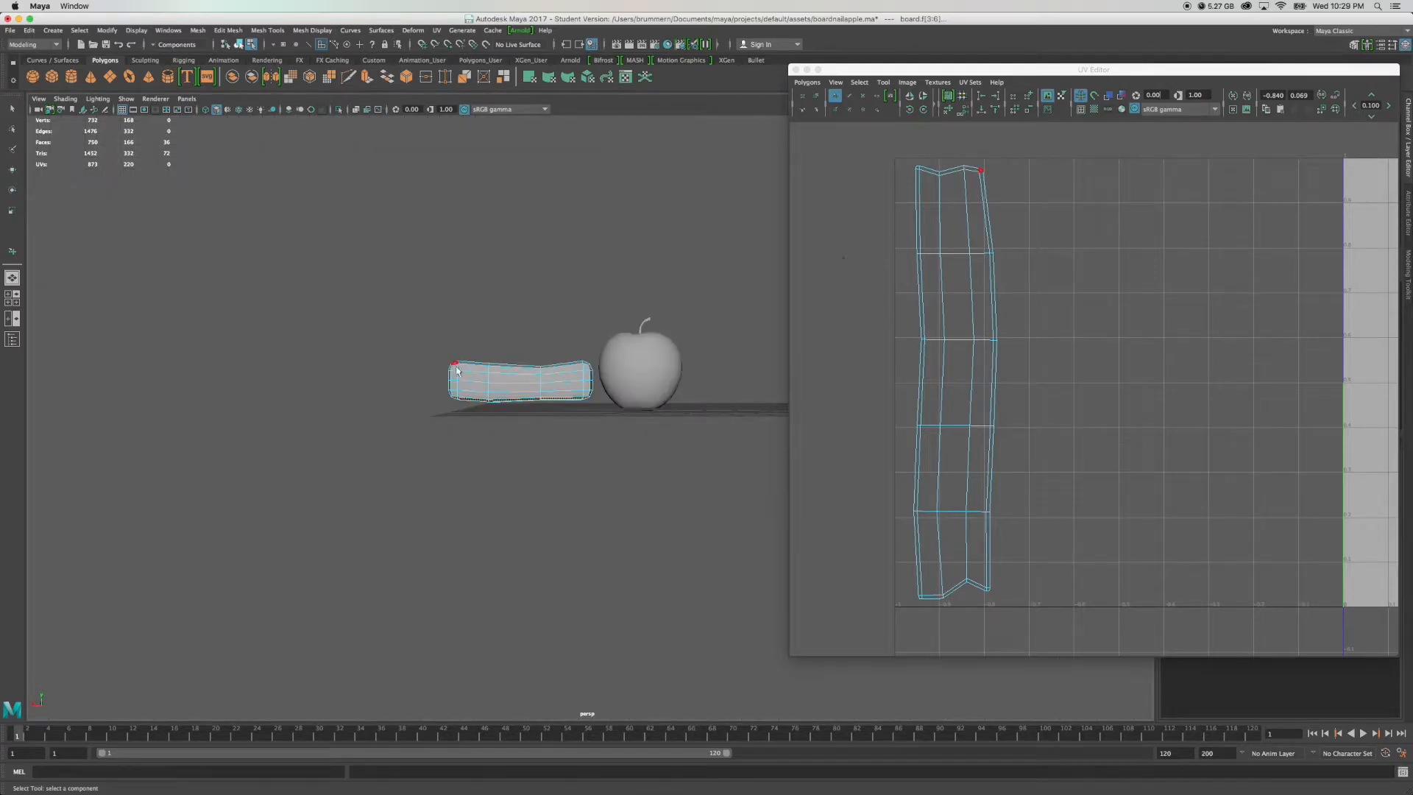
Remove the stray long-side face from the underside selection and check the remaining selection around the board.
mouse_move(452, 452)
alt+mouse_down()
mouse_move(509, 460)
mouse_move(422, 451)
mouse_move(410, 464)
mouse_move(448, 472)
alt+mouse_up()
scroll(438, 342, up, 6)
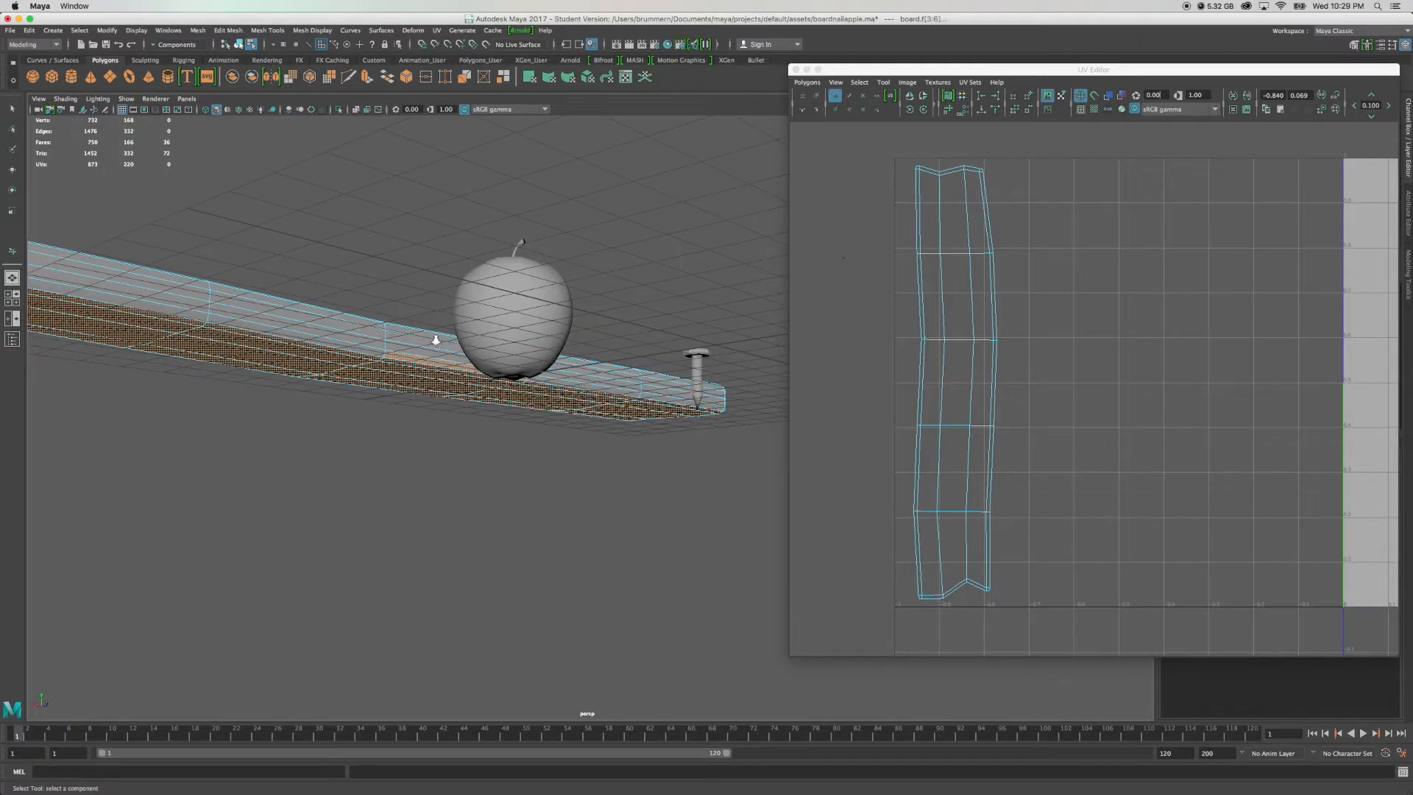
ctrl+click(354, 332)
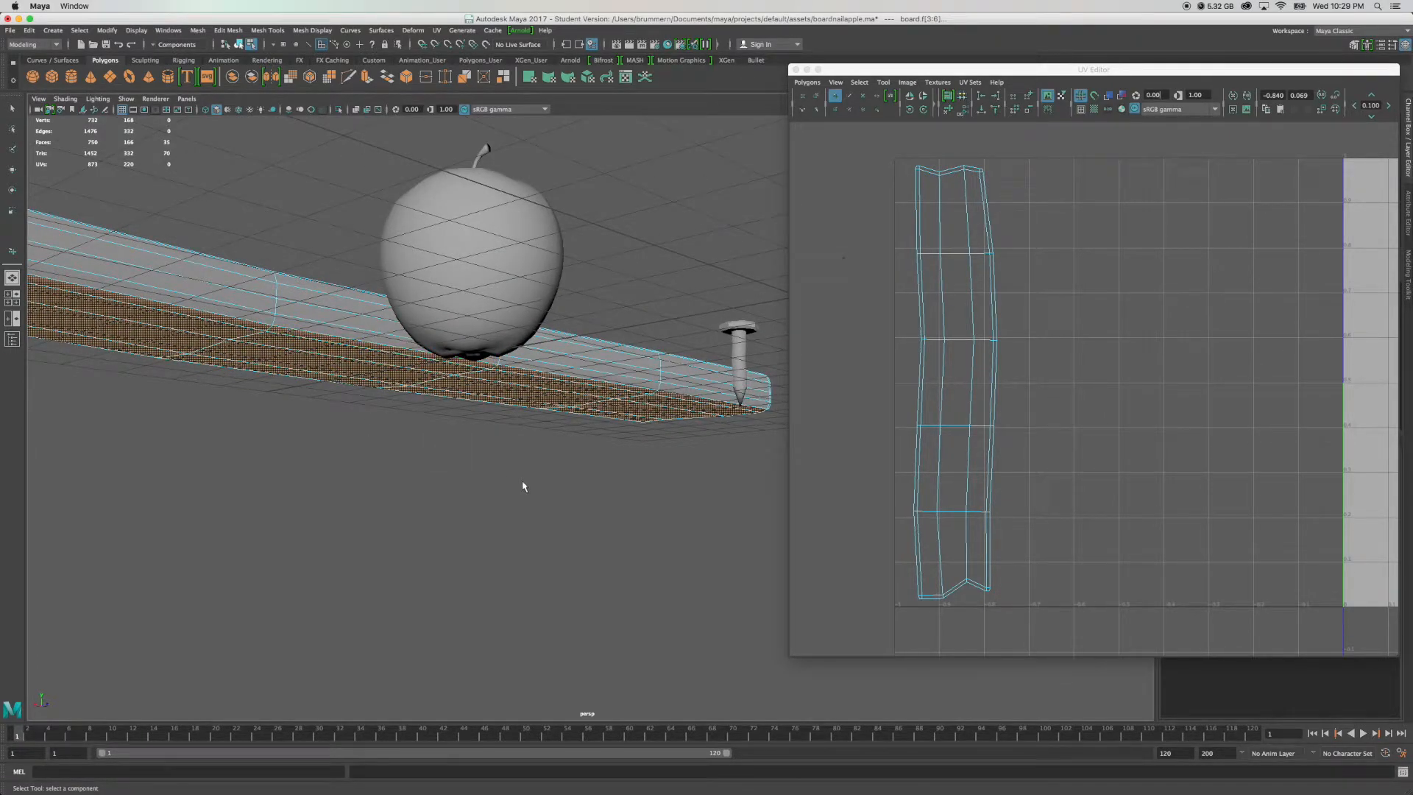
alt+drag(540, 485, 763, 473)
alt+drag(688, 475, 353, 488)
mouse_move(672, 468)
alt+mouse_down()
mouse_move(546, 452)
mouse_move(425, 465)
mouse_move(631, 467)
mouse_move(672, 476)
mouse_move(677, 493)
alt+mouse_up()
Apply a camera-based UV projection to the selected underside faces from the top view.
click(679, 495)
key(space)
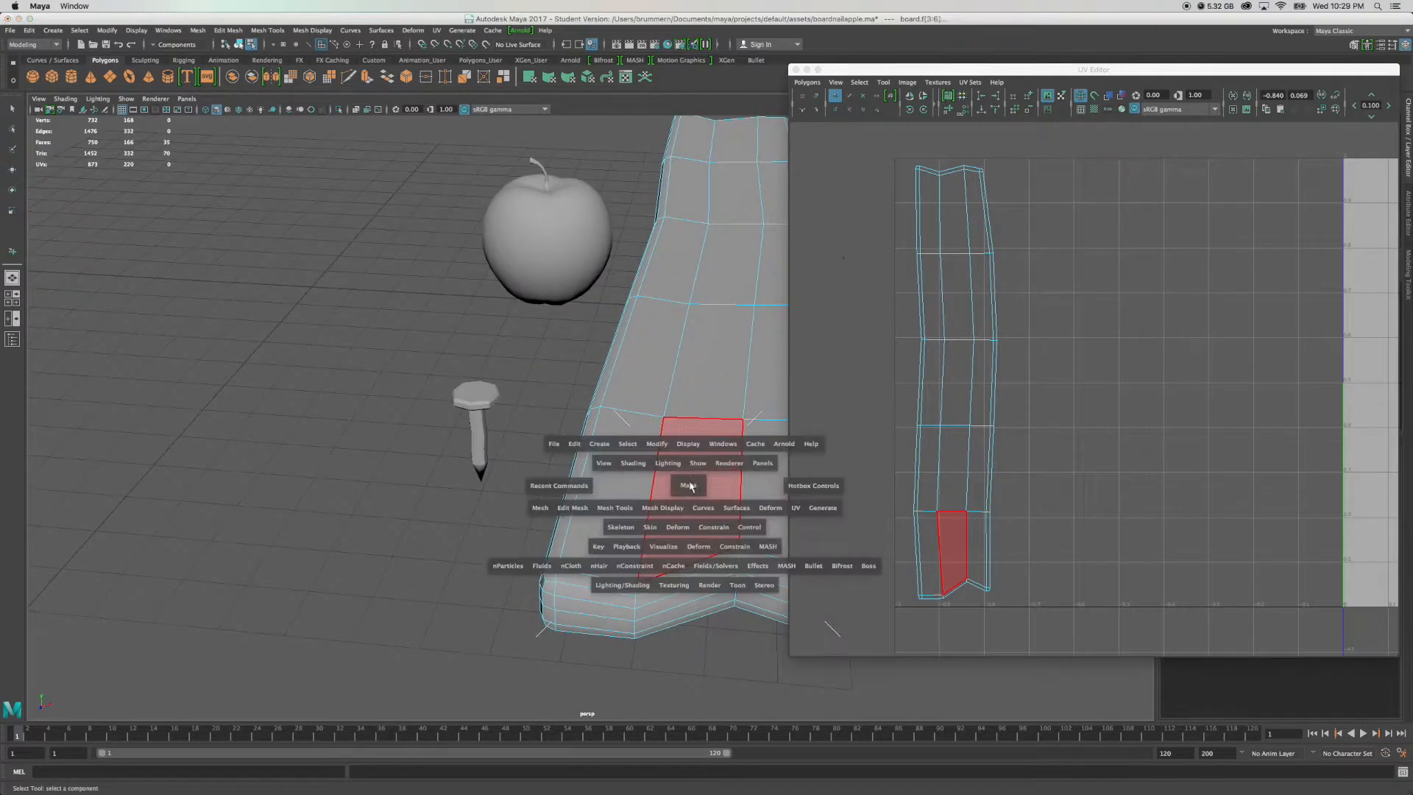
key(space)
click(645, 423)
click(589, 310)
click(617, 310)
click(810, 368)
click(592, 416)
click(554, 397)
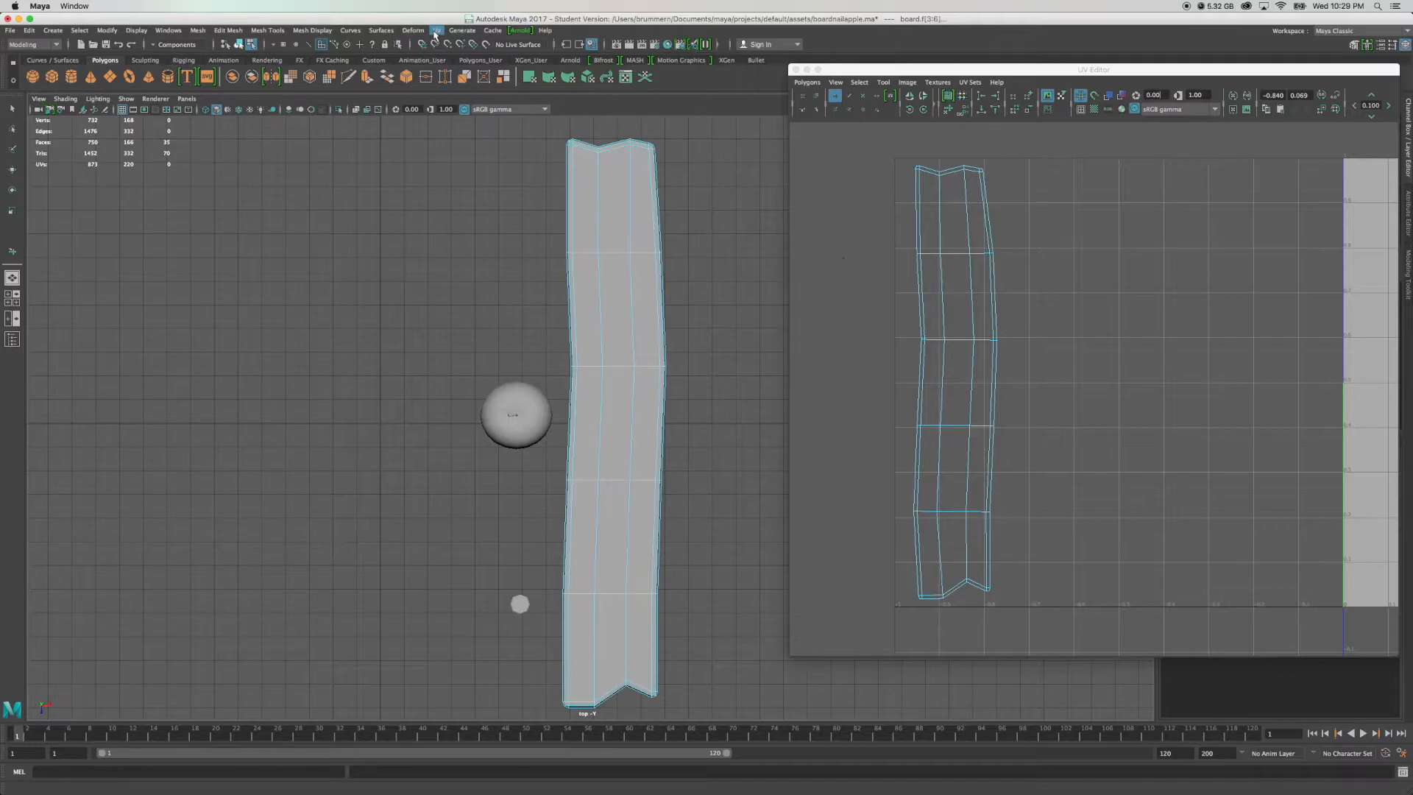
click(436, 30)
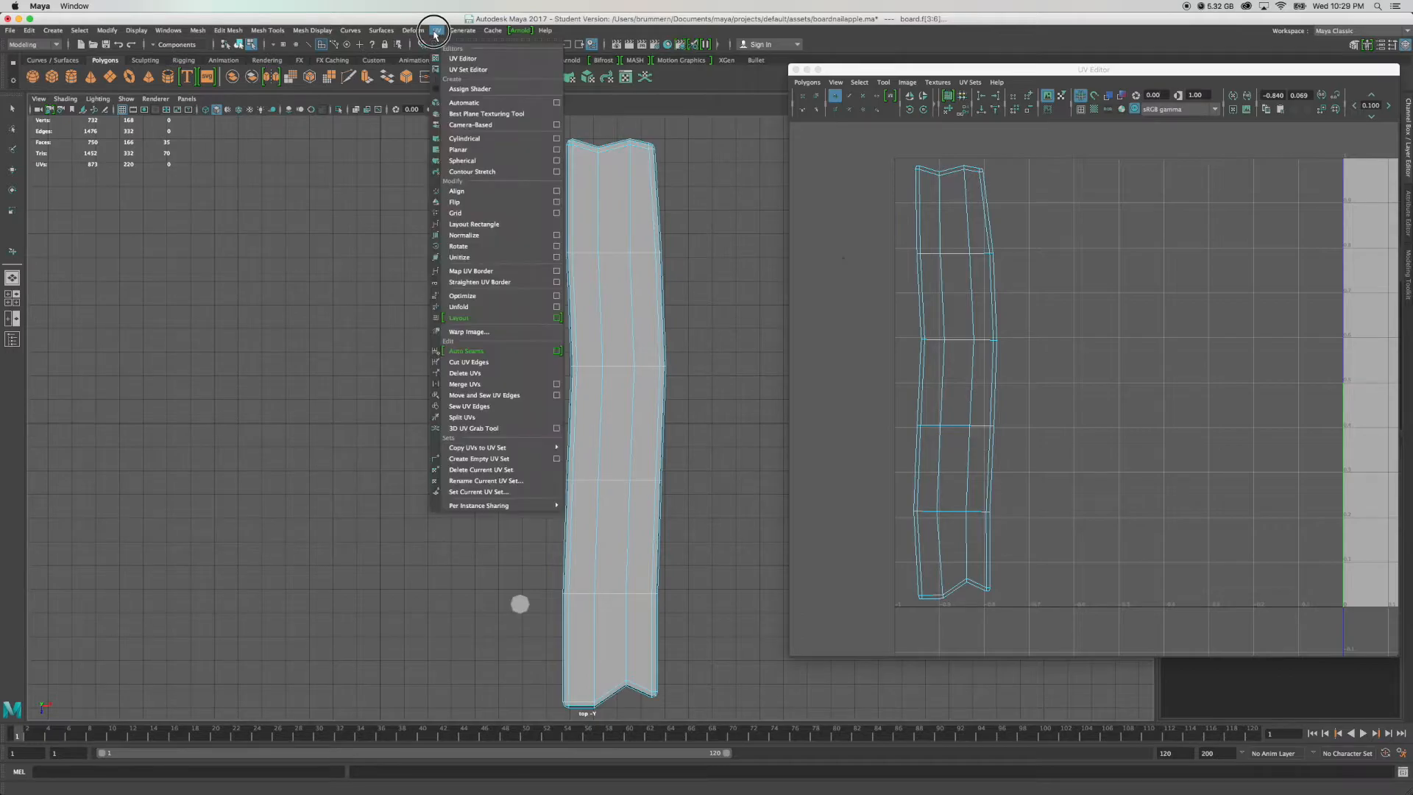
click(461, 124)
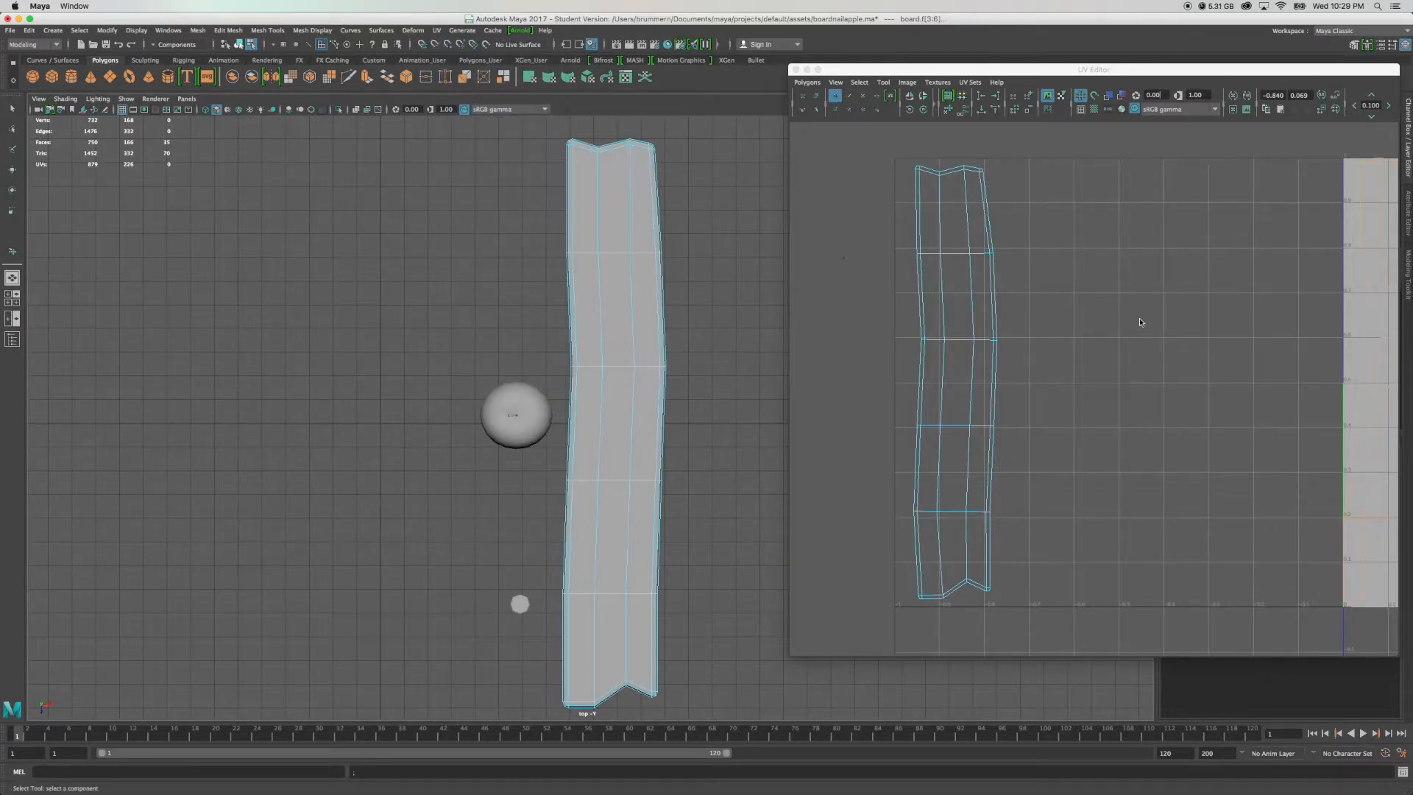
Move the newly projected underside shell out of the 0–1 UV tile, past the outer side of the top-face shell.
scroll(1254, 361, down, 5)
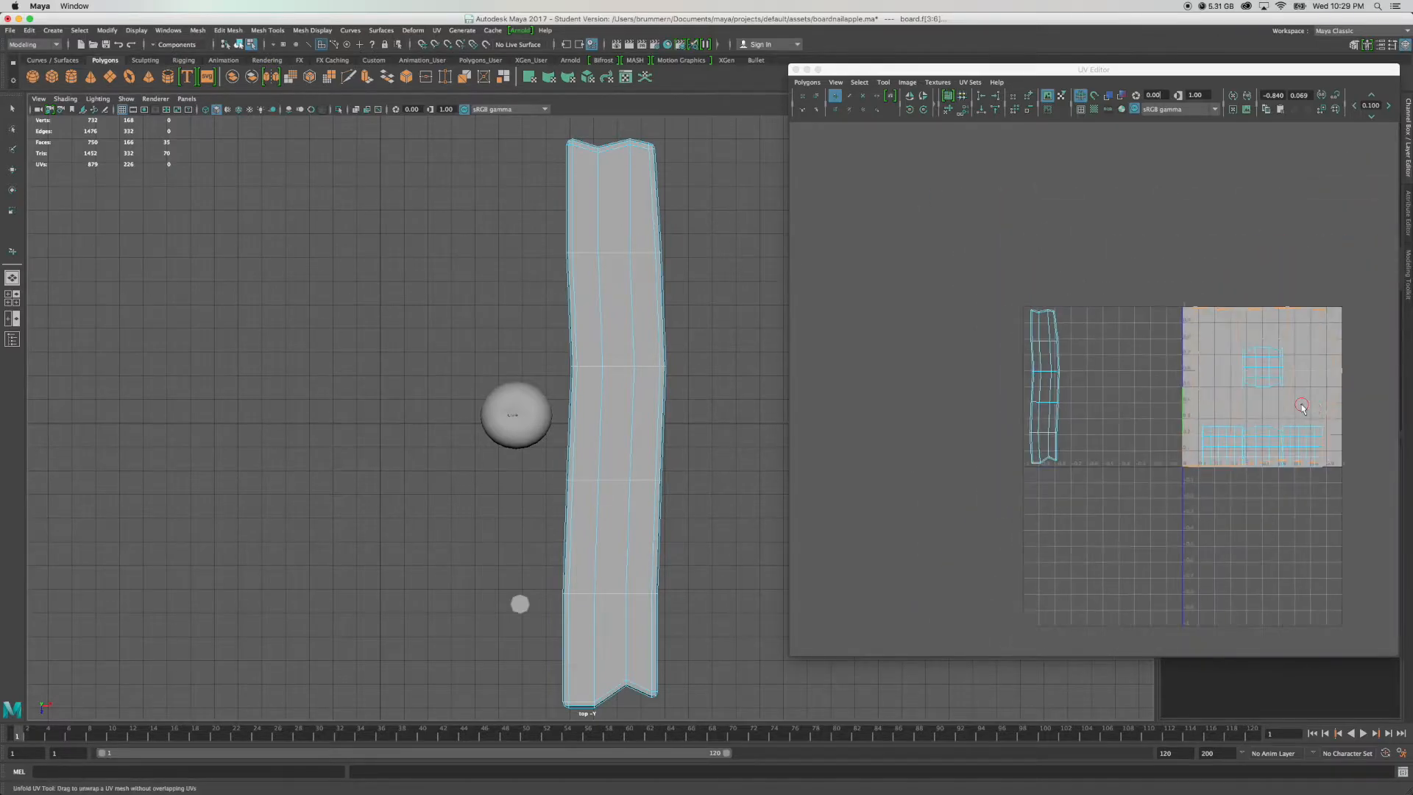
key(q)
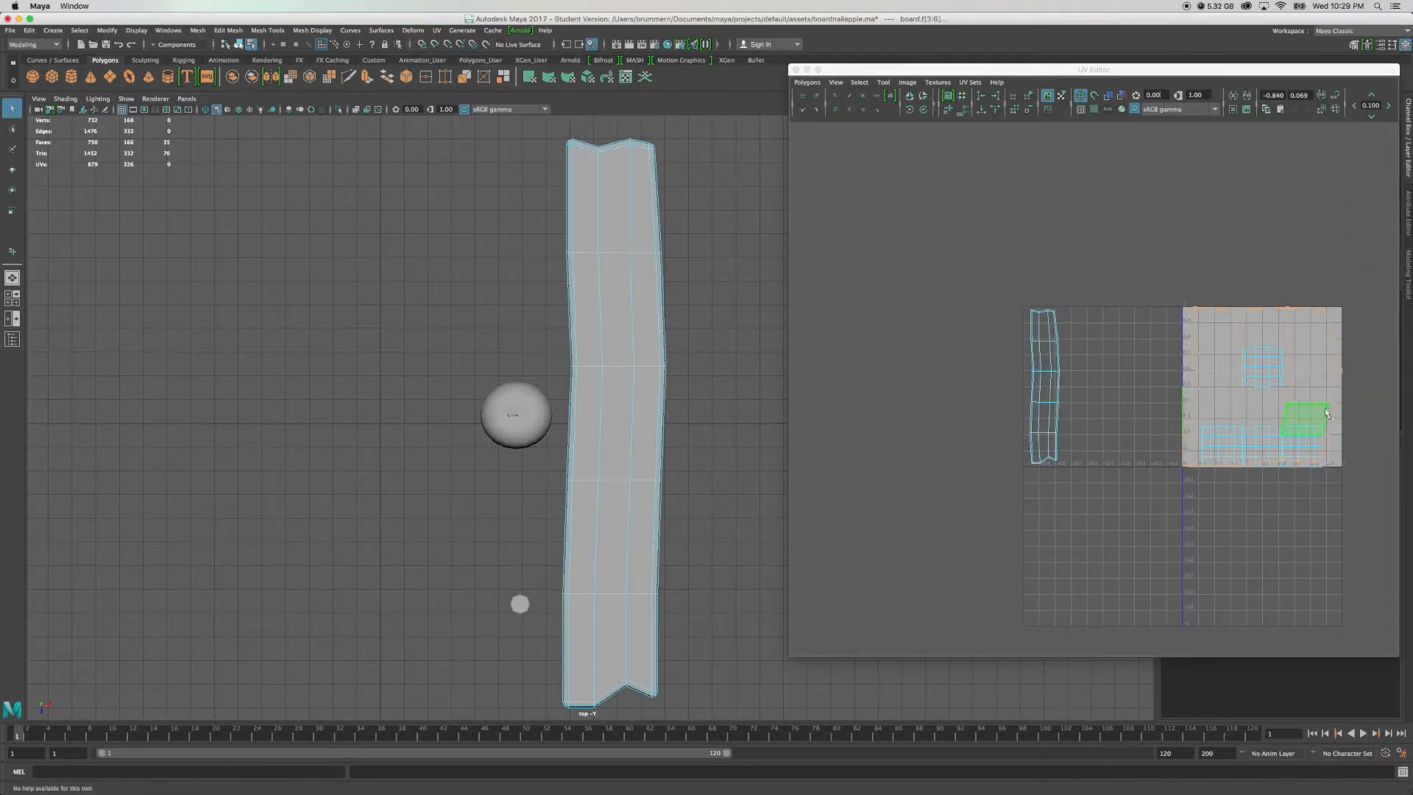
key(w)
click(1302, 381)
drag(1365, 388, 956, 387)
Scale the underside shell down uniformly to match the top-face shell and move it closer beside that shell.
key(r)
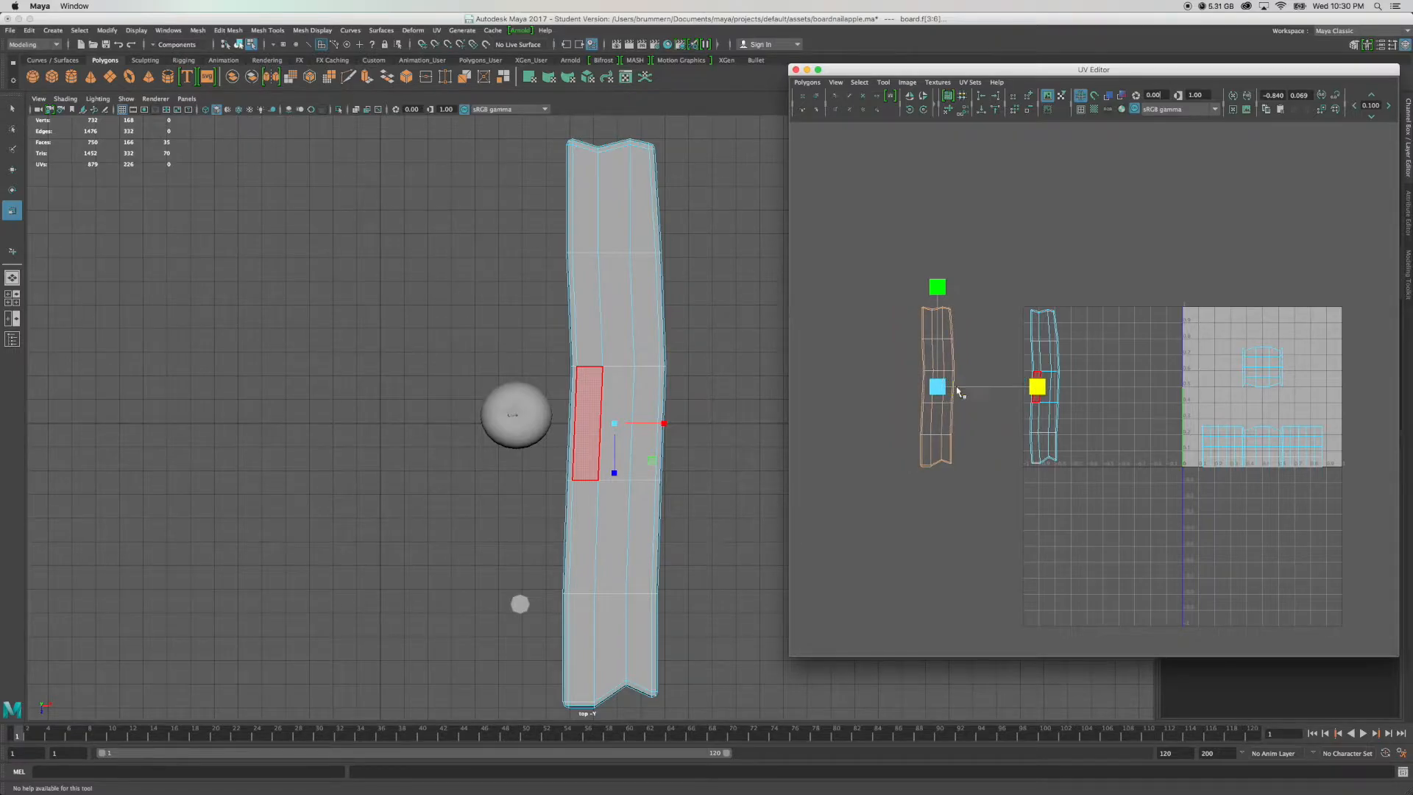
scroll(935, 401, up, 4)
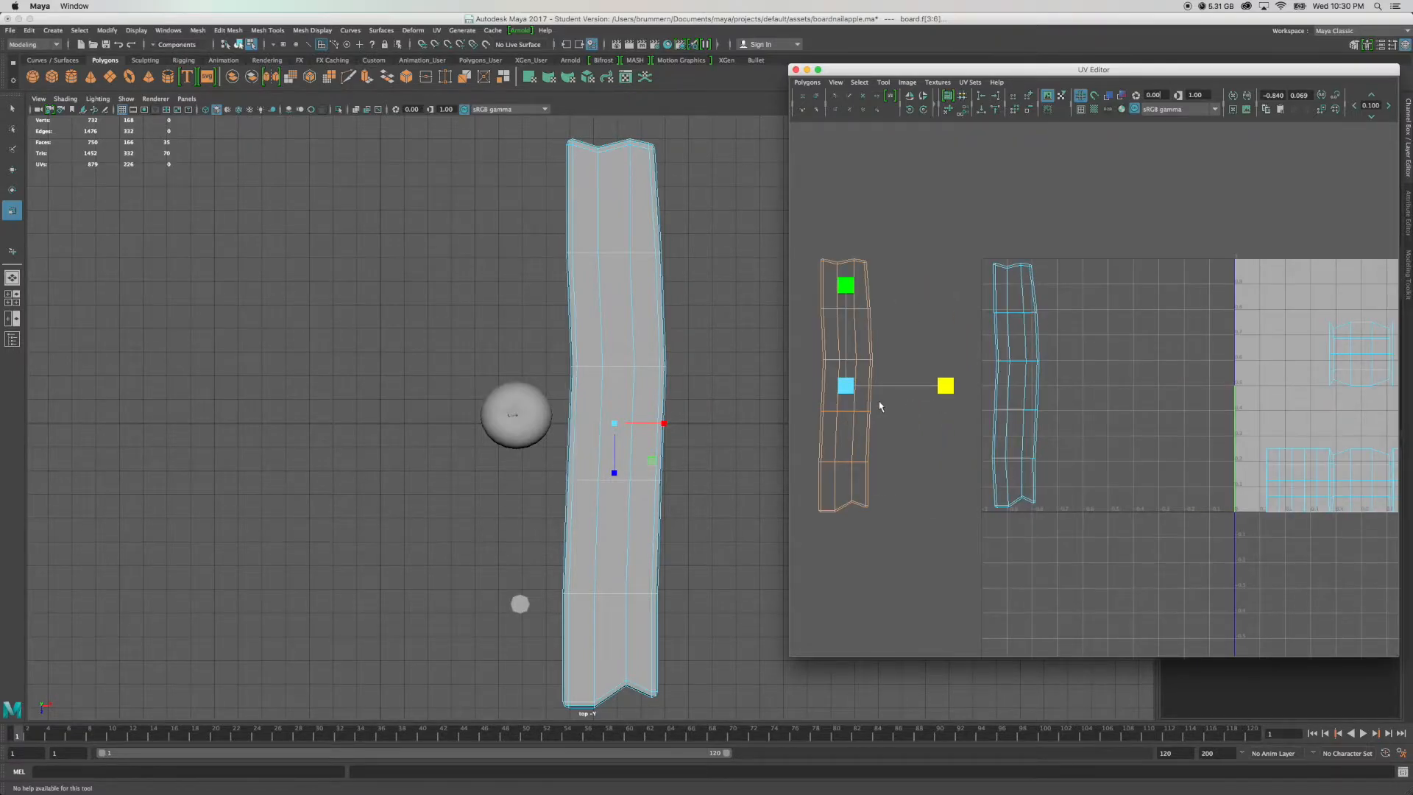
drag(846, 385, 849, 383)
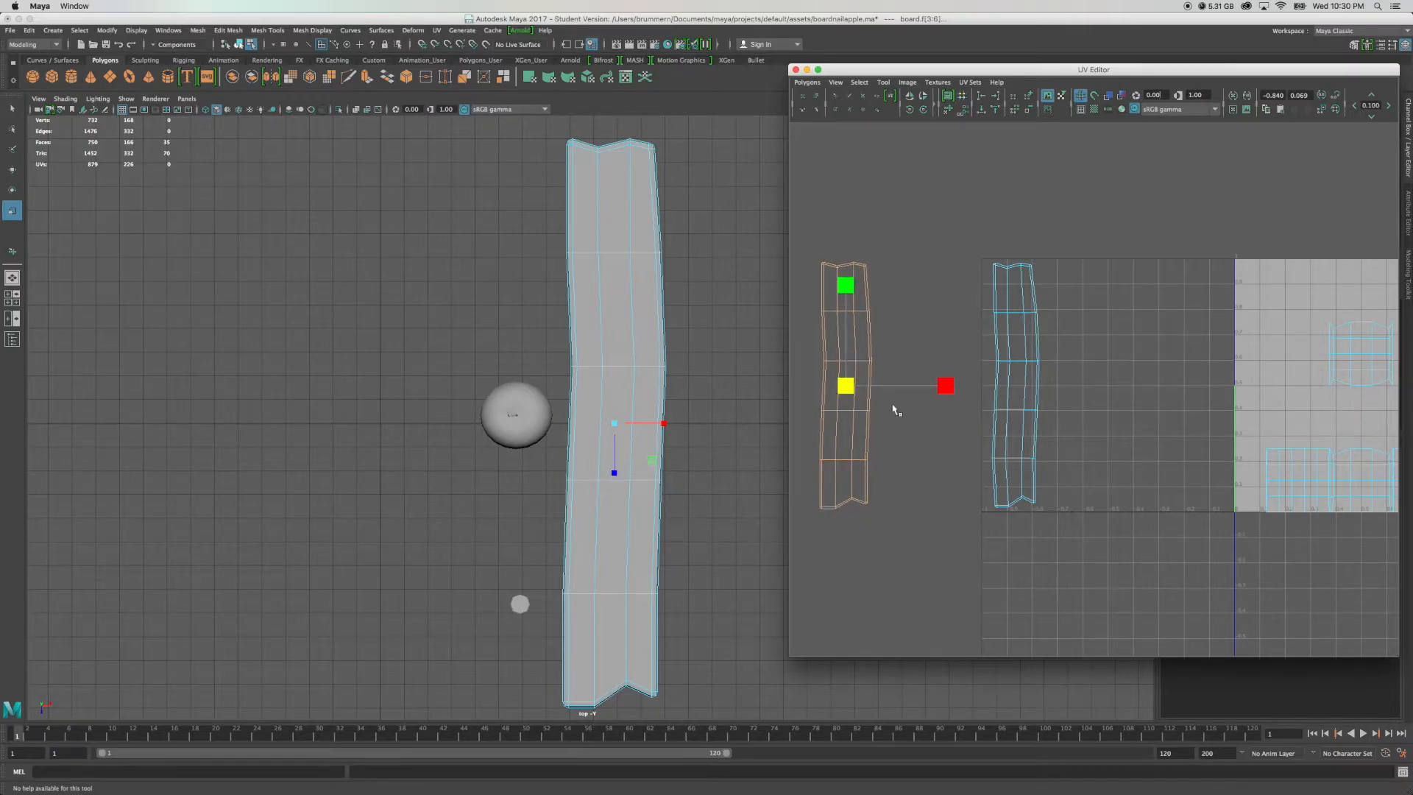
click(941, 385)
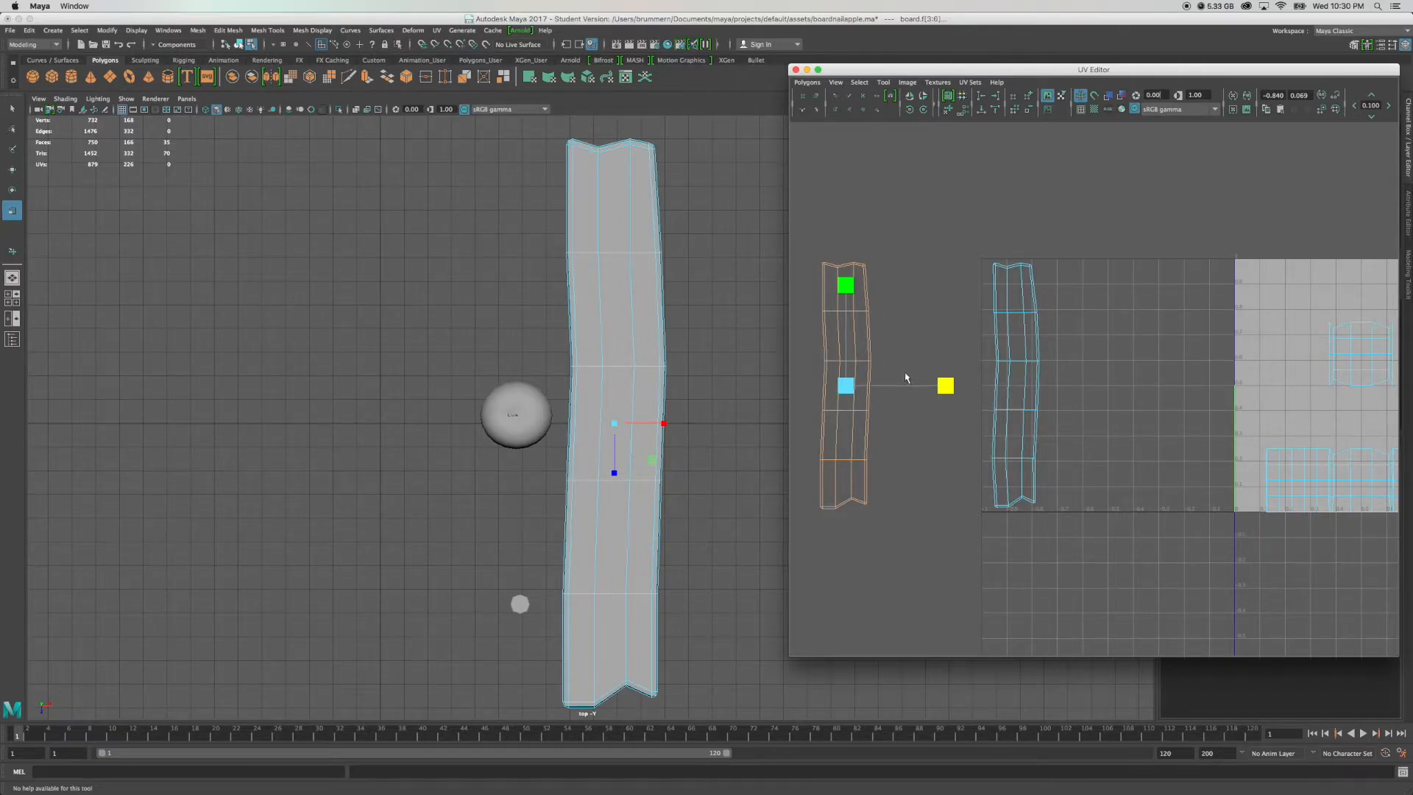
key(w)
drag(946, 386, 1028, 383)
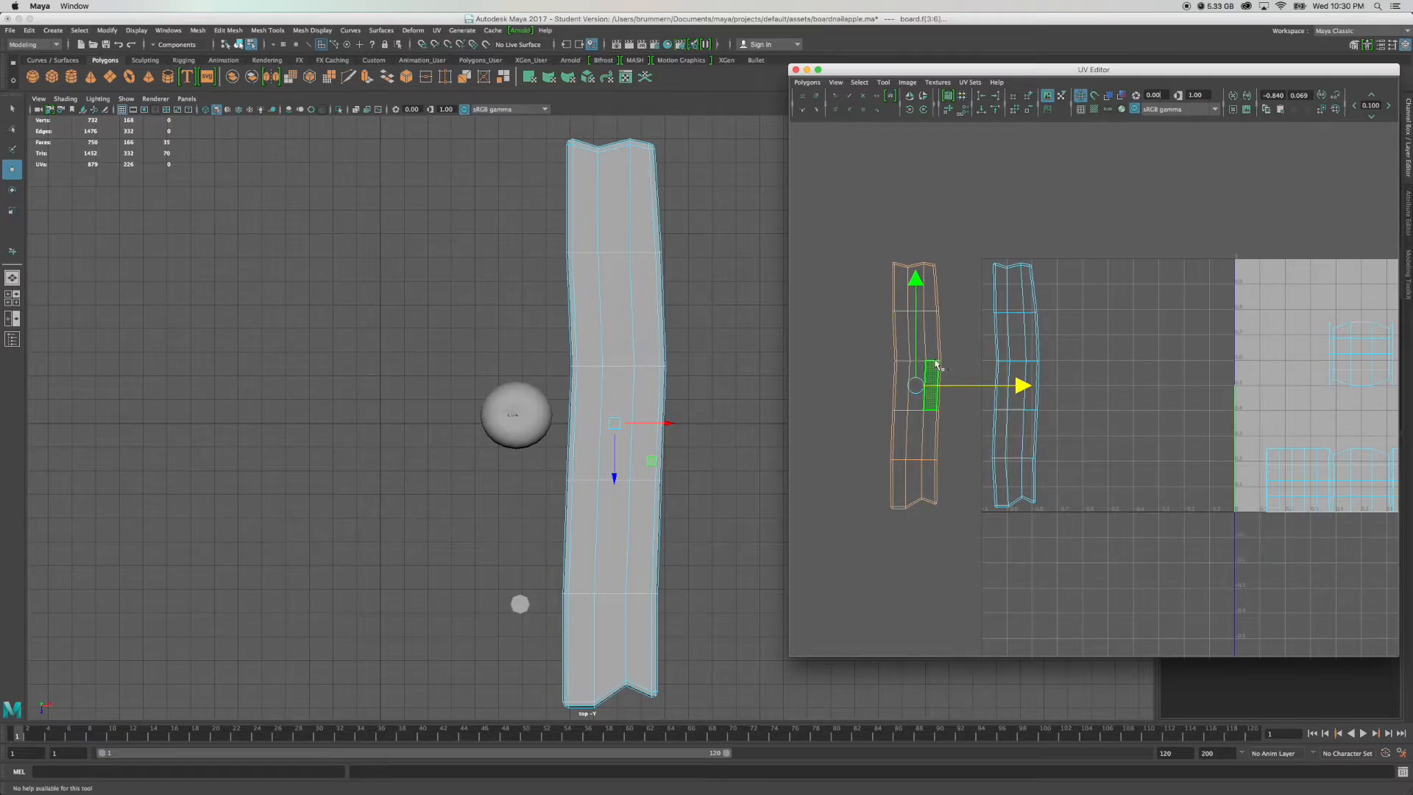
Flip the underside shell horizontally in U, then deselect it.
right_drag(931, 334, 872, 312)
click(861, 258)
click(911, 302)
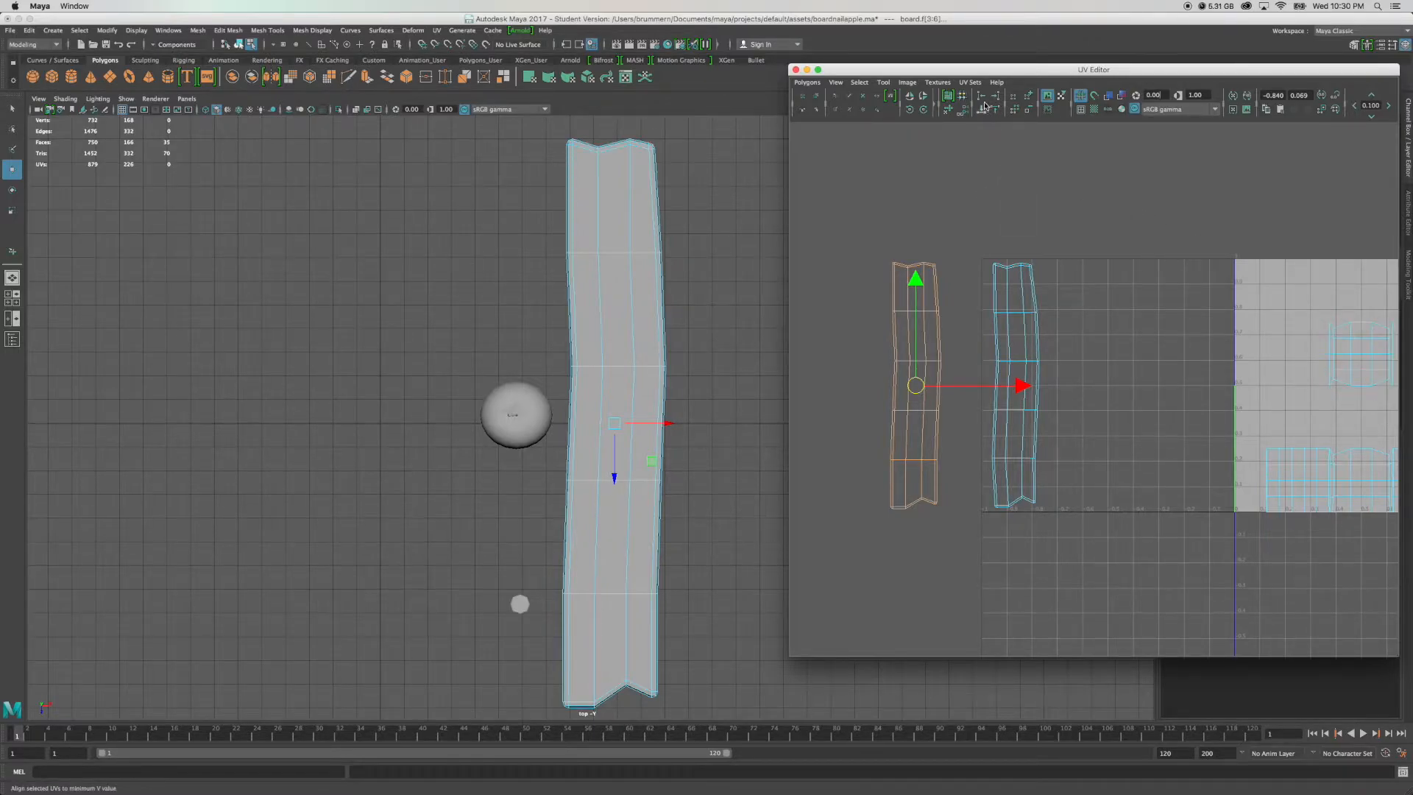
click(910, 96)
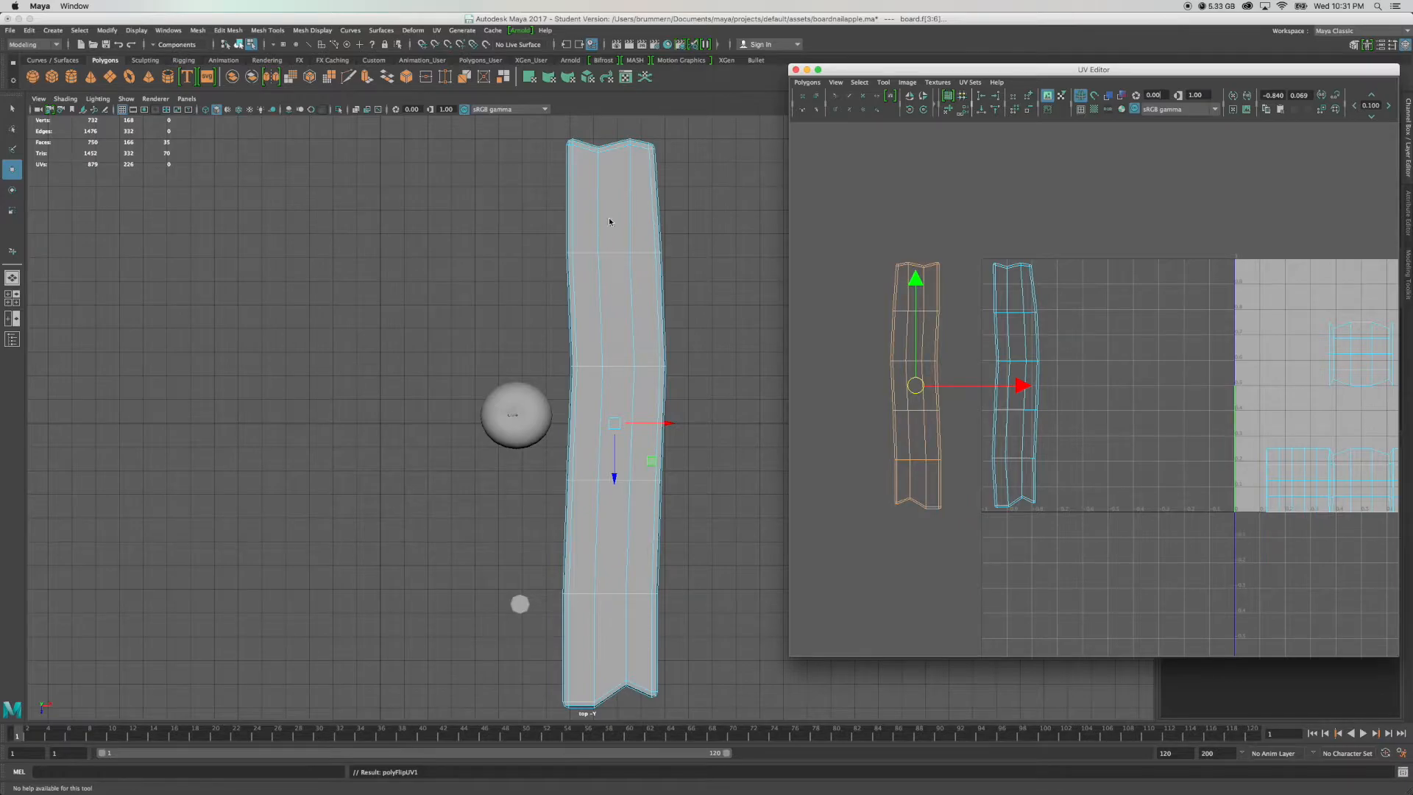
click(927, 218)
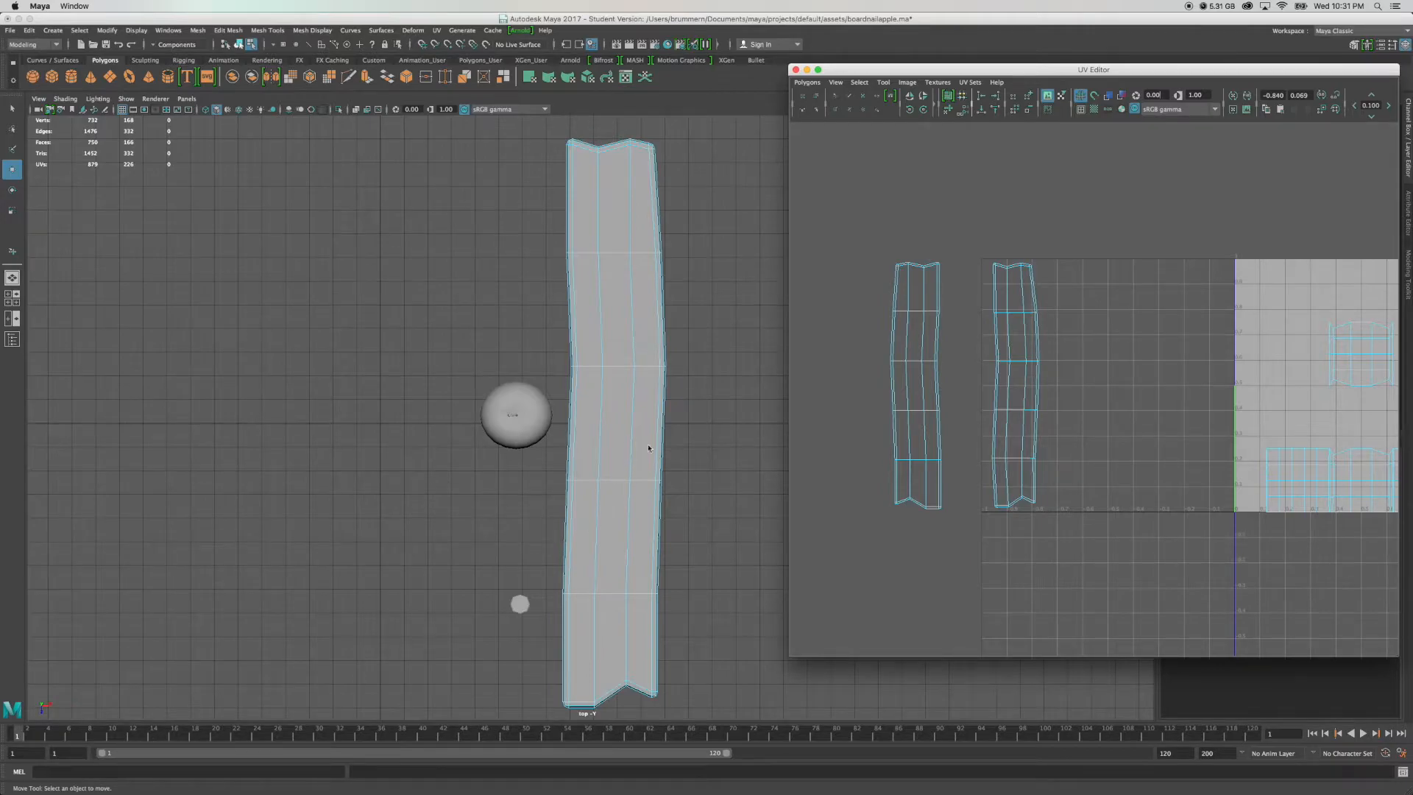
Select the top-face UV shell and examine its faces on the board in the perspective view.
click(632, 473)
key(space)
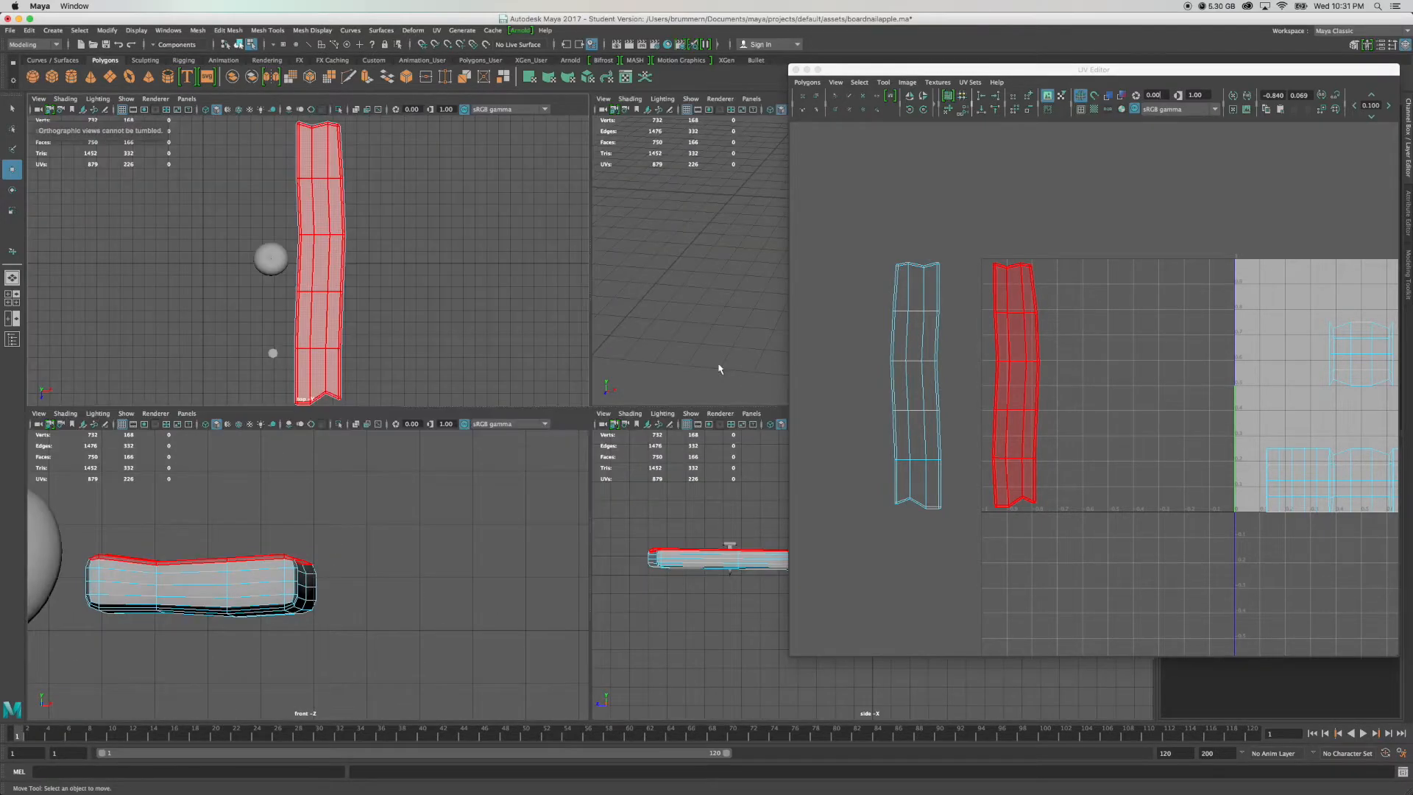
key(F11)
key(space)
key(f)
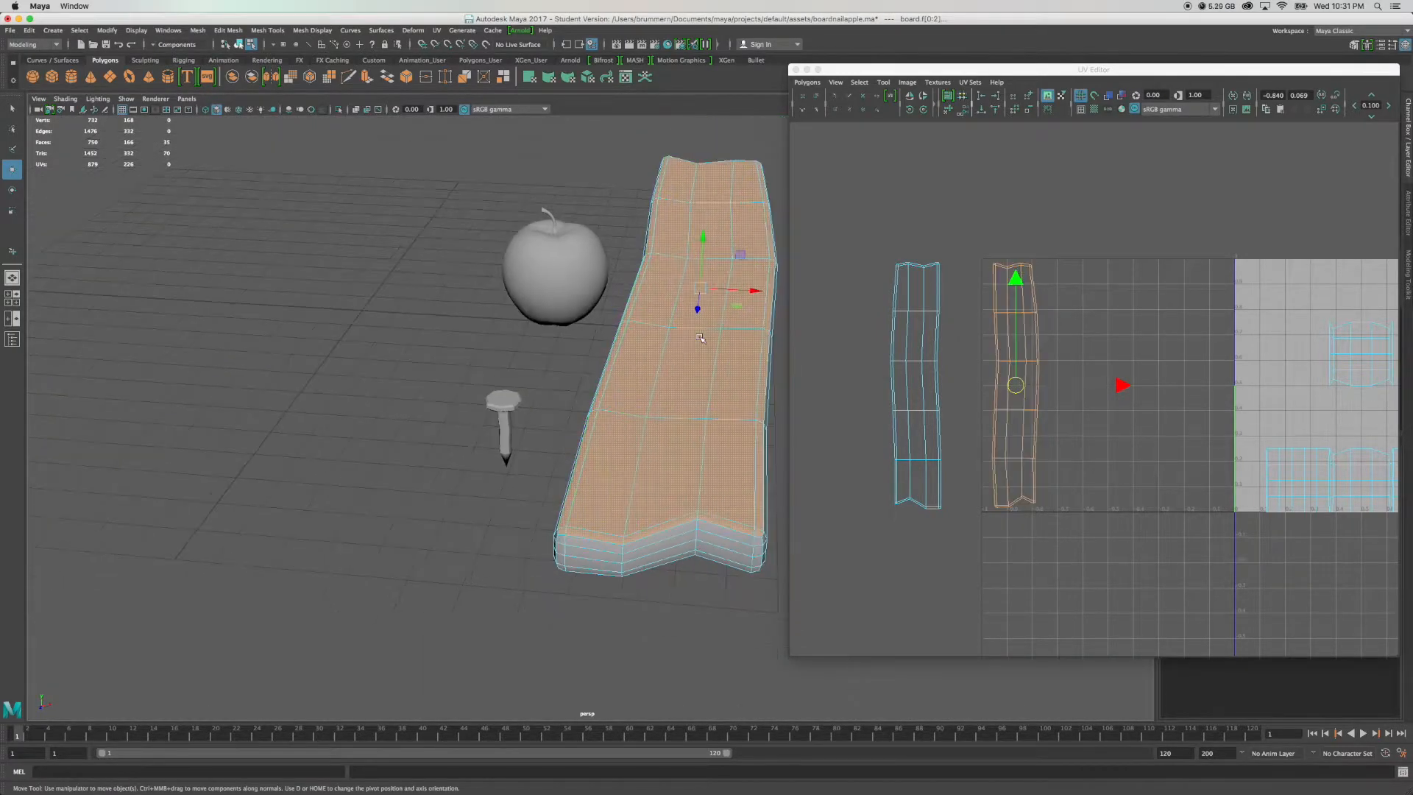
Select the UV shell of the board end farthest from the nail and project it camera-based, facing that end straight on in perspective.
right_drag(1358, 356, 1241, 362)
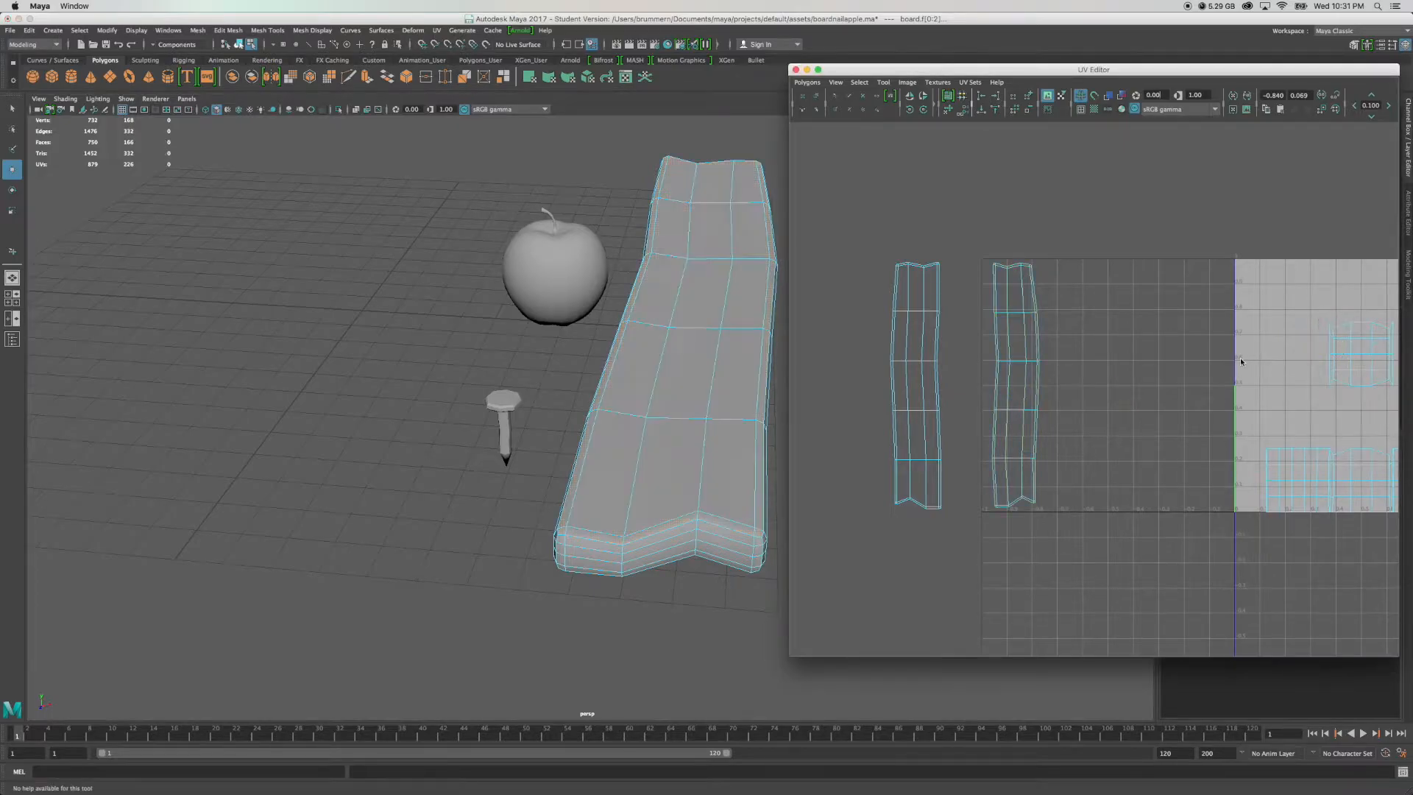
scroll(1241, 361, down, 2)
drag(1245, 311, 1348, 417)
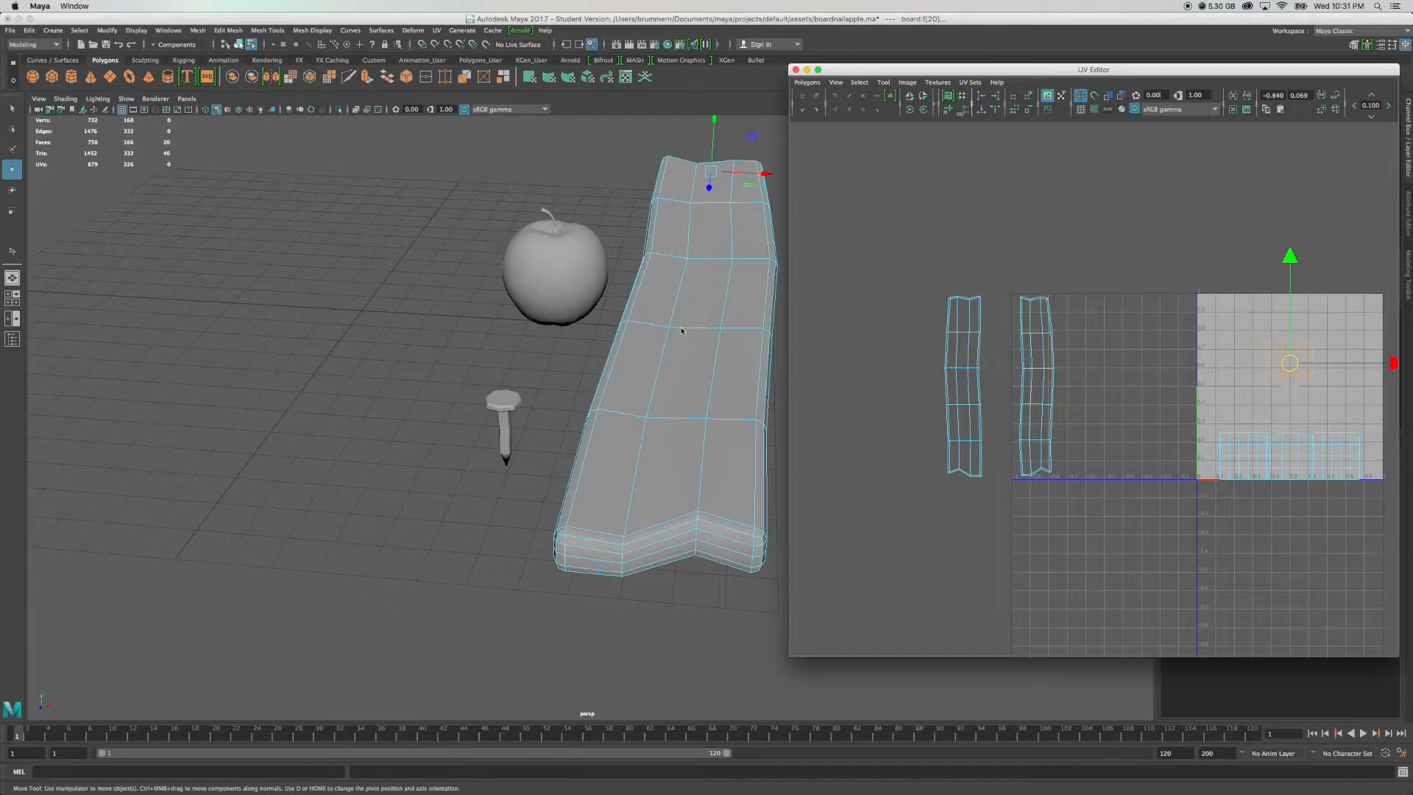
key(space)
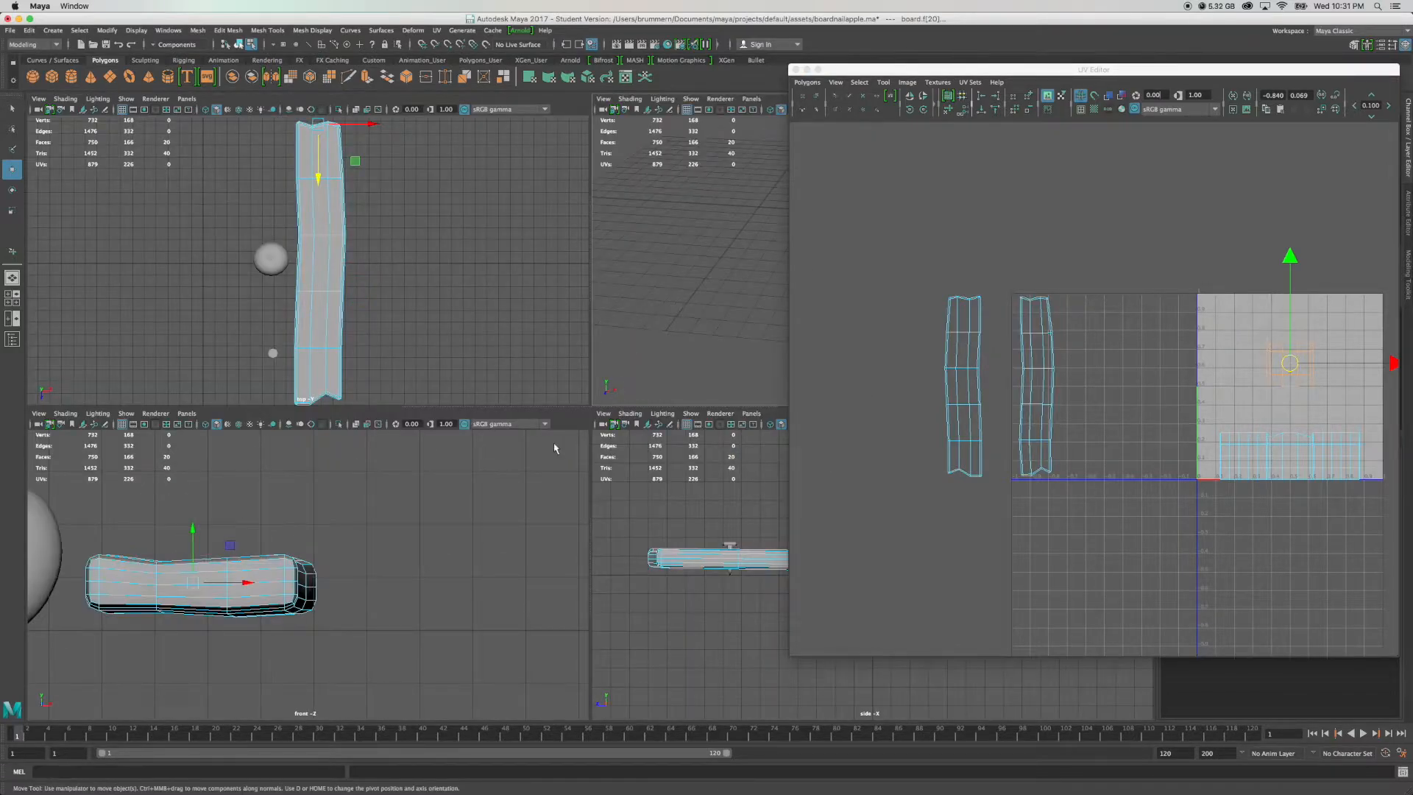
key(space)
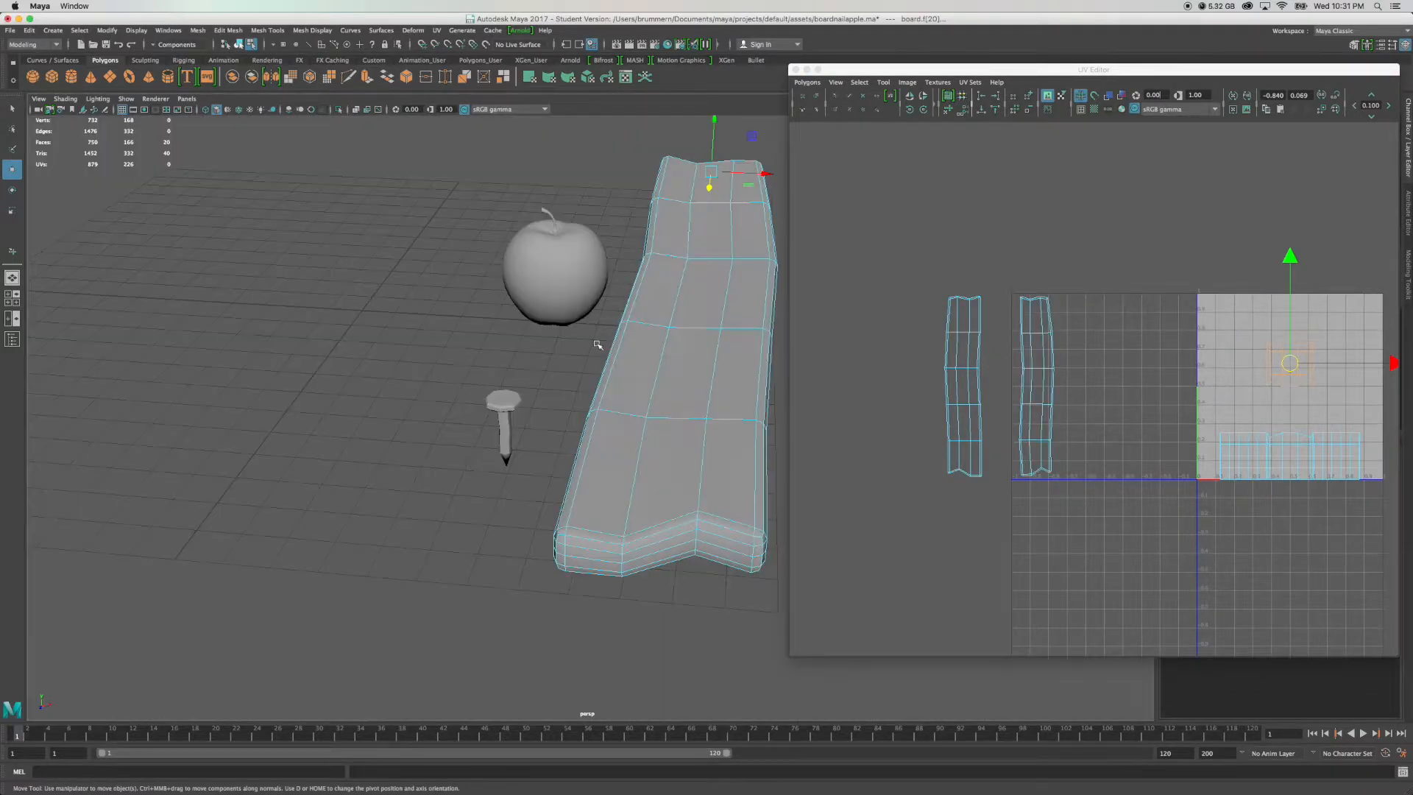
alt+drag(528, 368, 738, 344)
key(f)
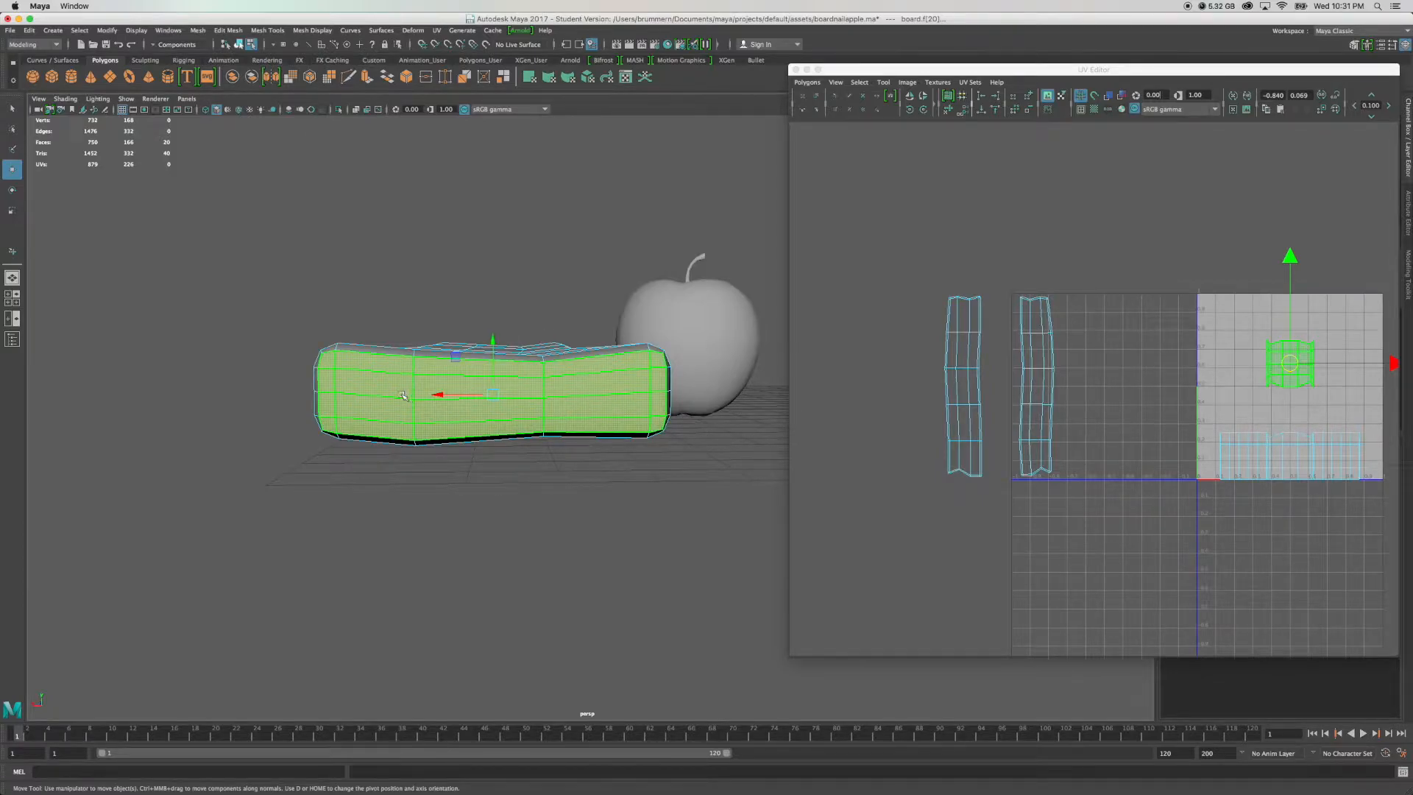
click(437, 31)
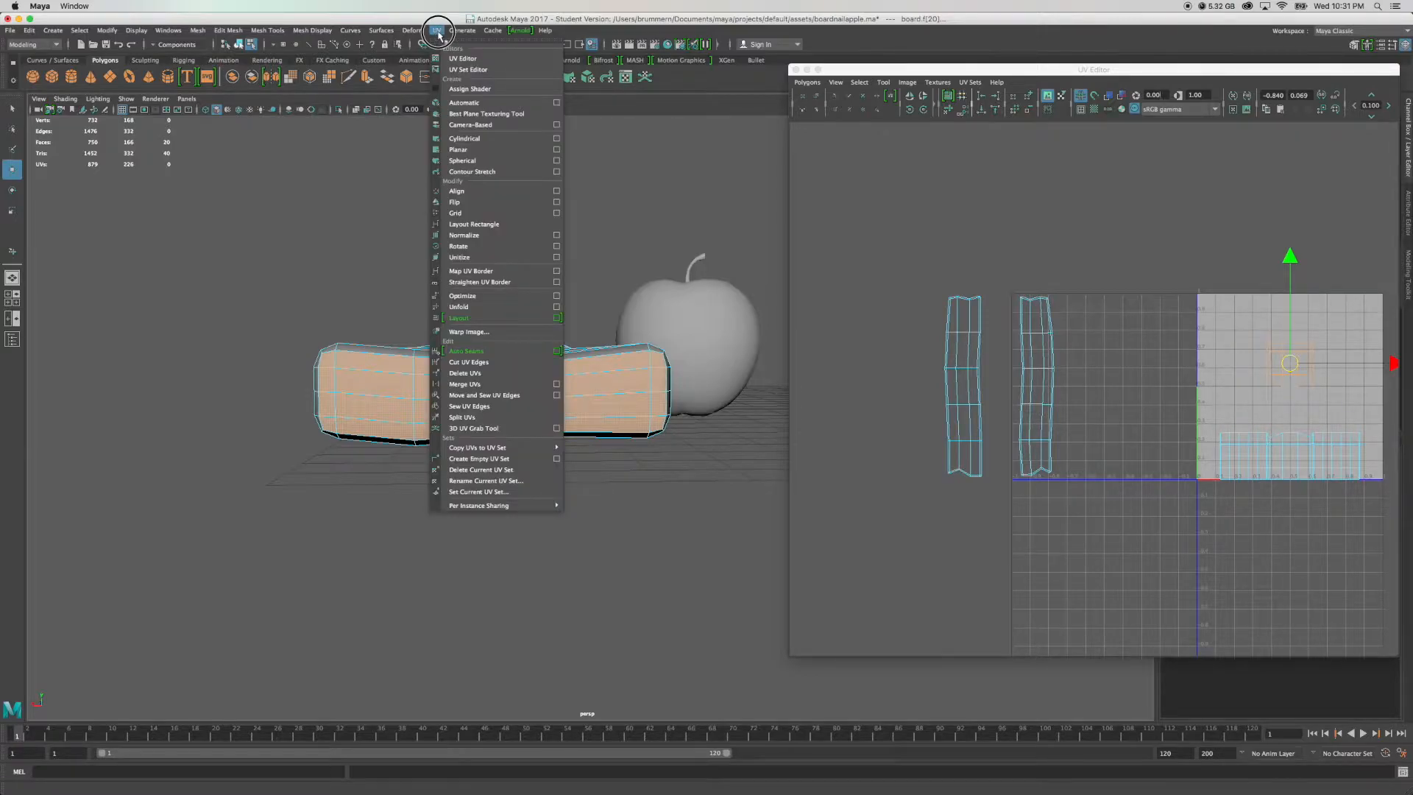
click(470, 125)
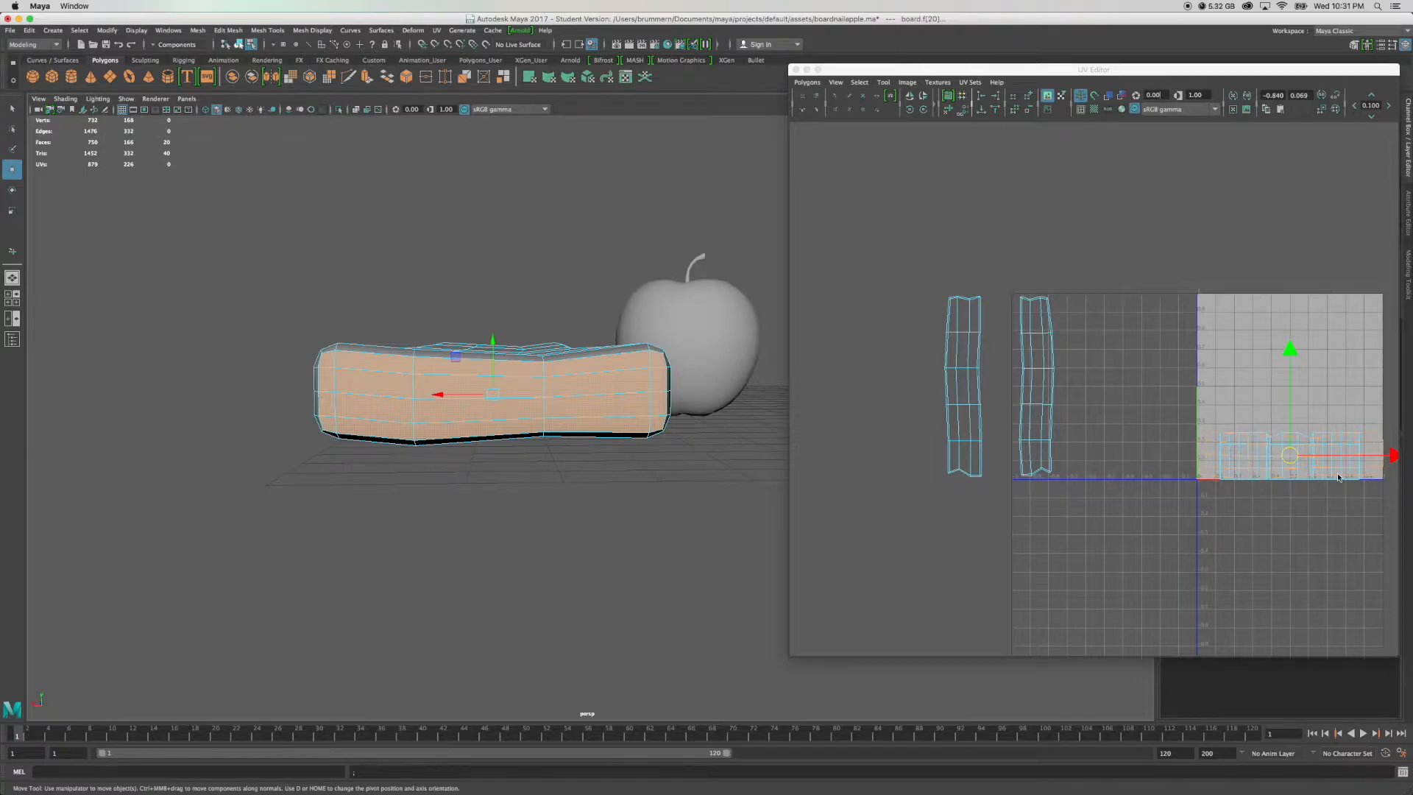
Scale the projected end shell down to fit the board's width and place it above the two long shells.
key(r)
drag(1299, 452, 1273, 488)
key(w)
drag(1113, 292, 1007, 272)
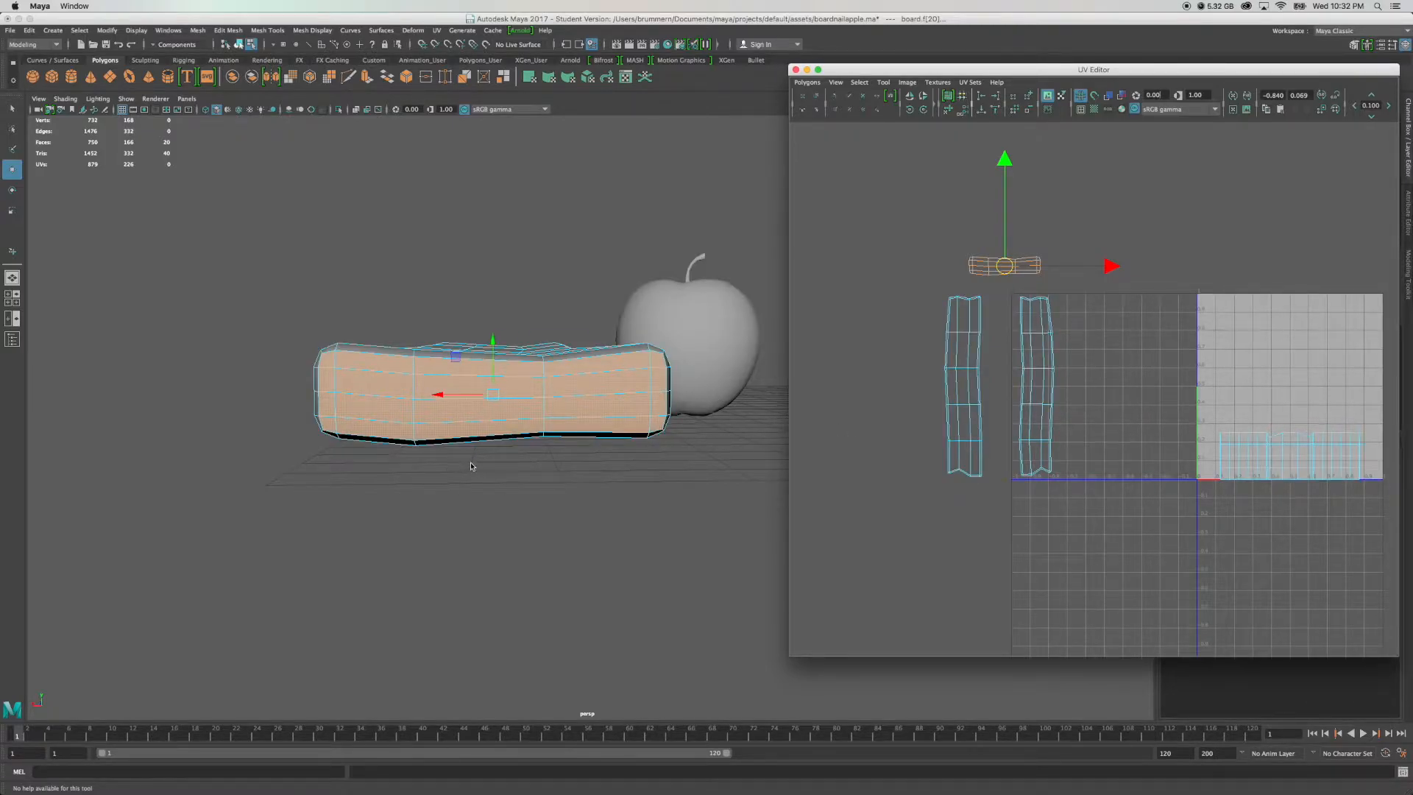
Select all faces of the board's opposite end, nearest the nail, including the narrow columns at both corners.
alt+drag(373, 537, 535, 539)
alt+drag(558, 472, 479, 483)
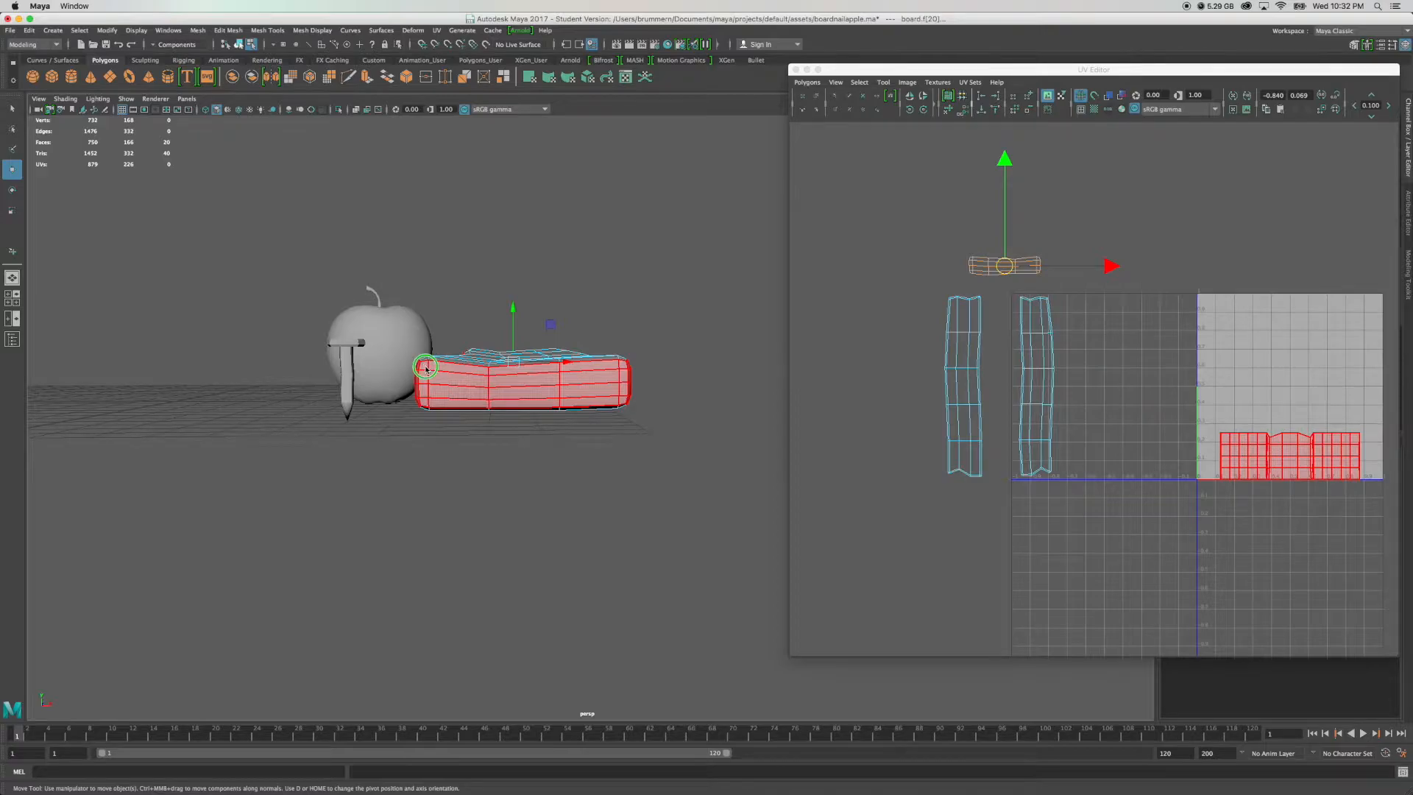
right_drag(426, 366, 430, 401)
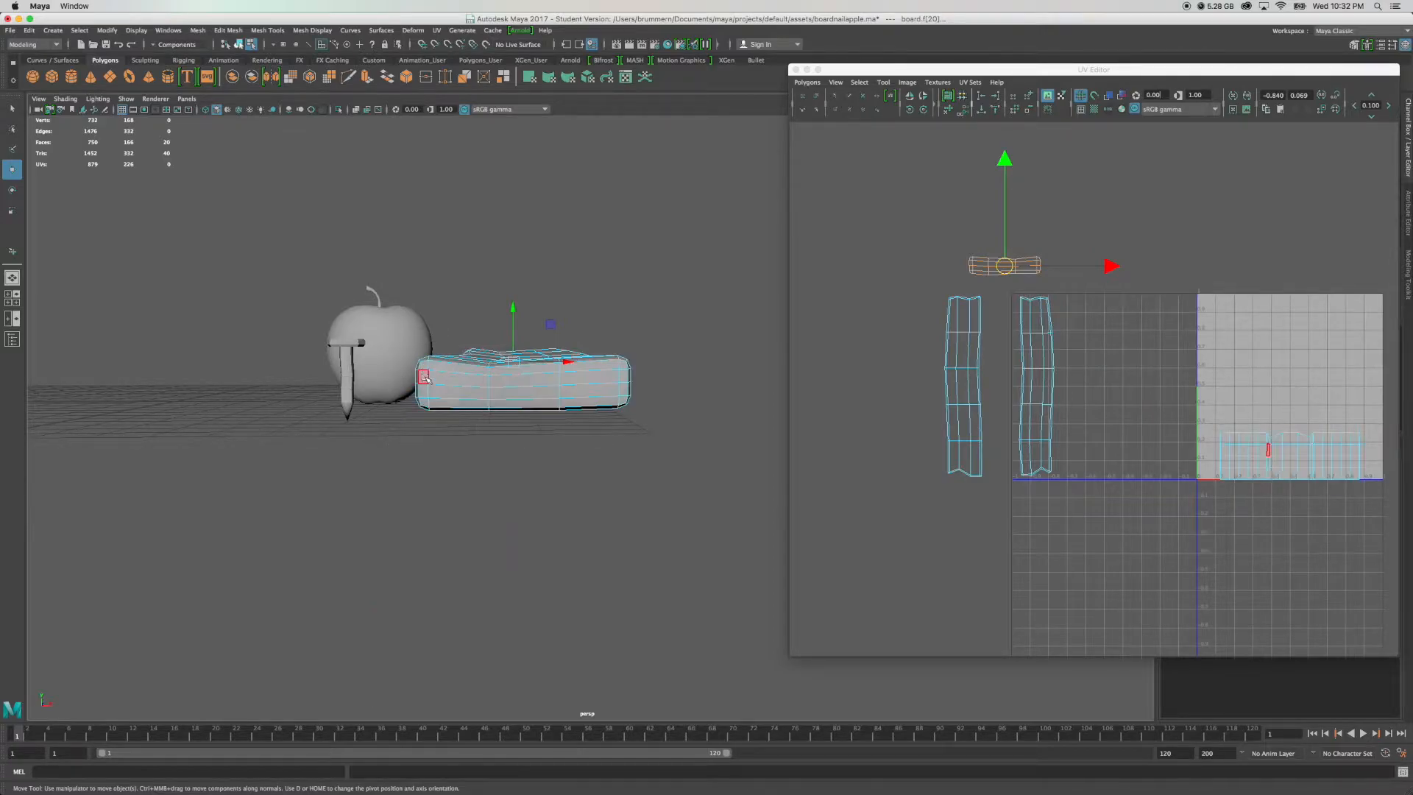
click(426, 368)
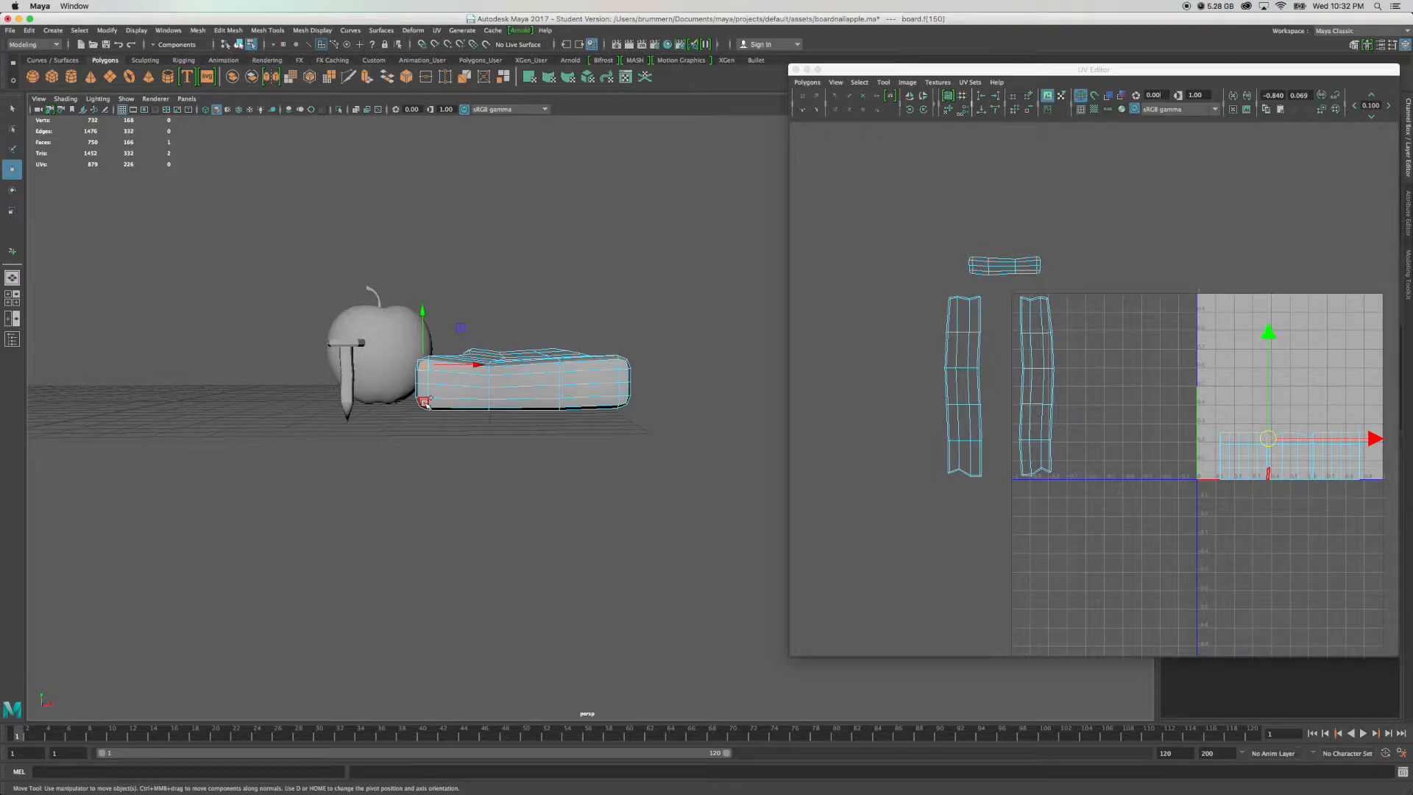
shift+double_click(426, 403)
shift+click(464, 370)
shift+click(482, 402)
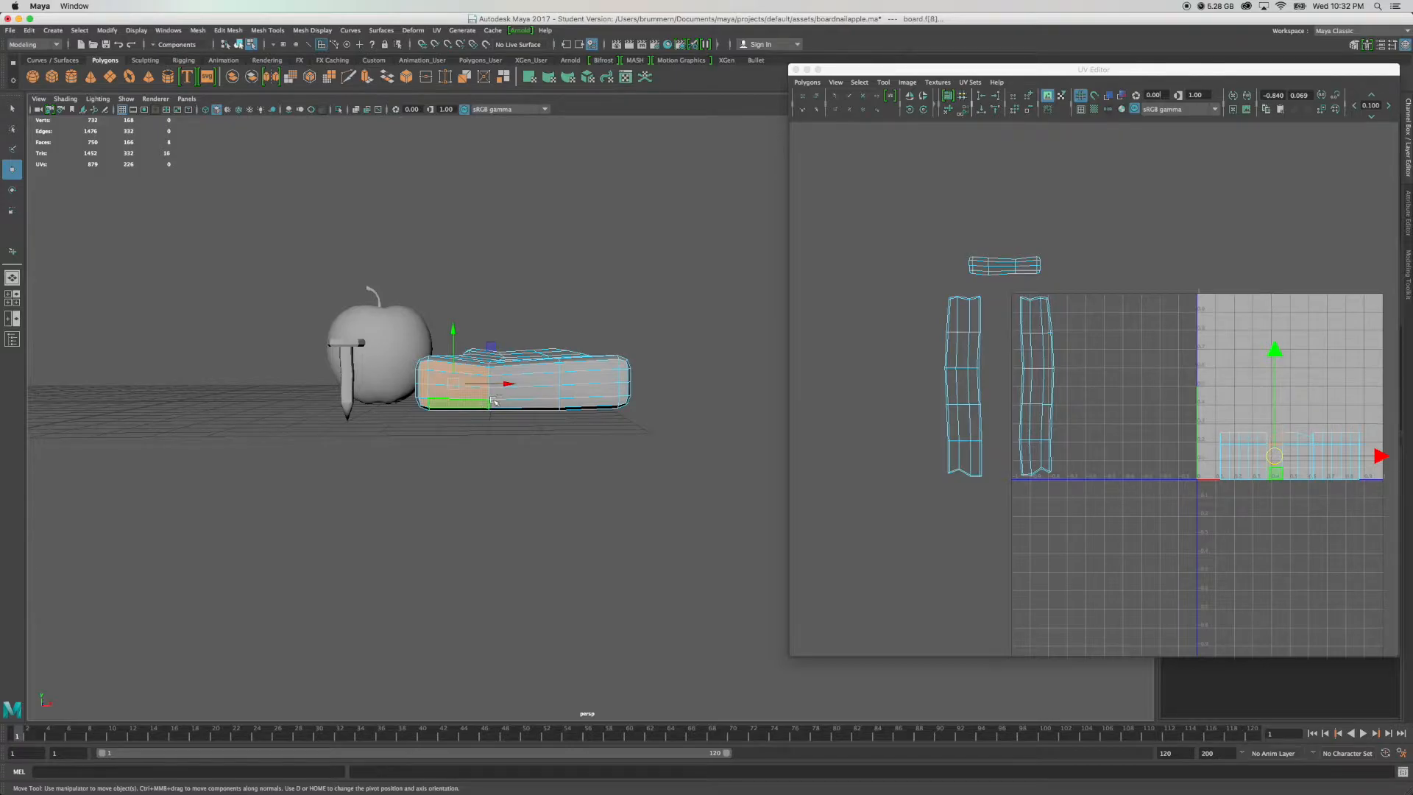
shift+double_click(545, 398)
shift+click(595, 368)
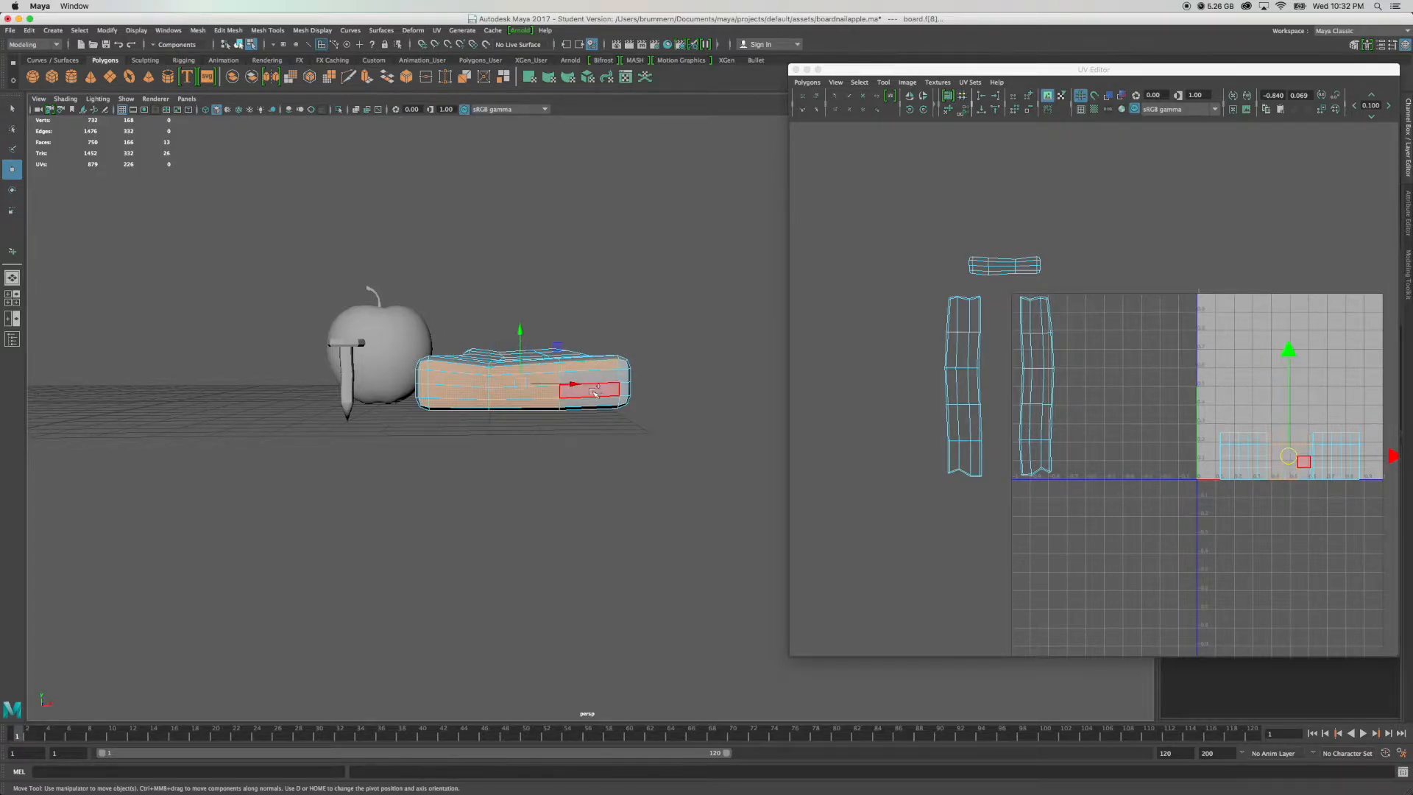
shift+double_click(598, 401)
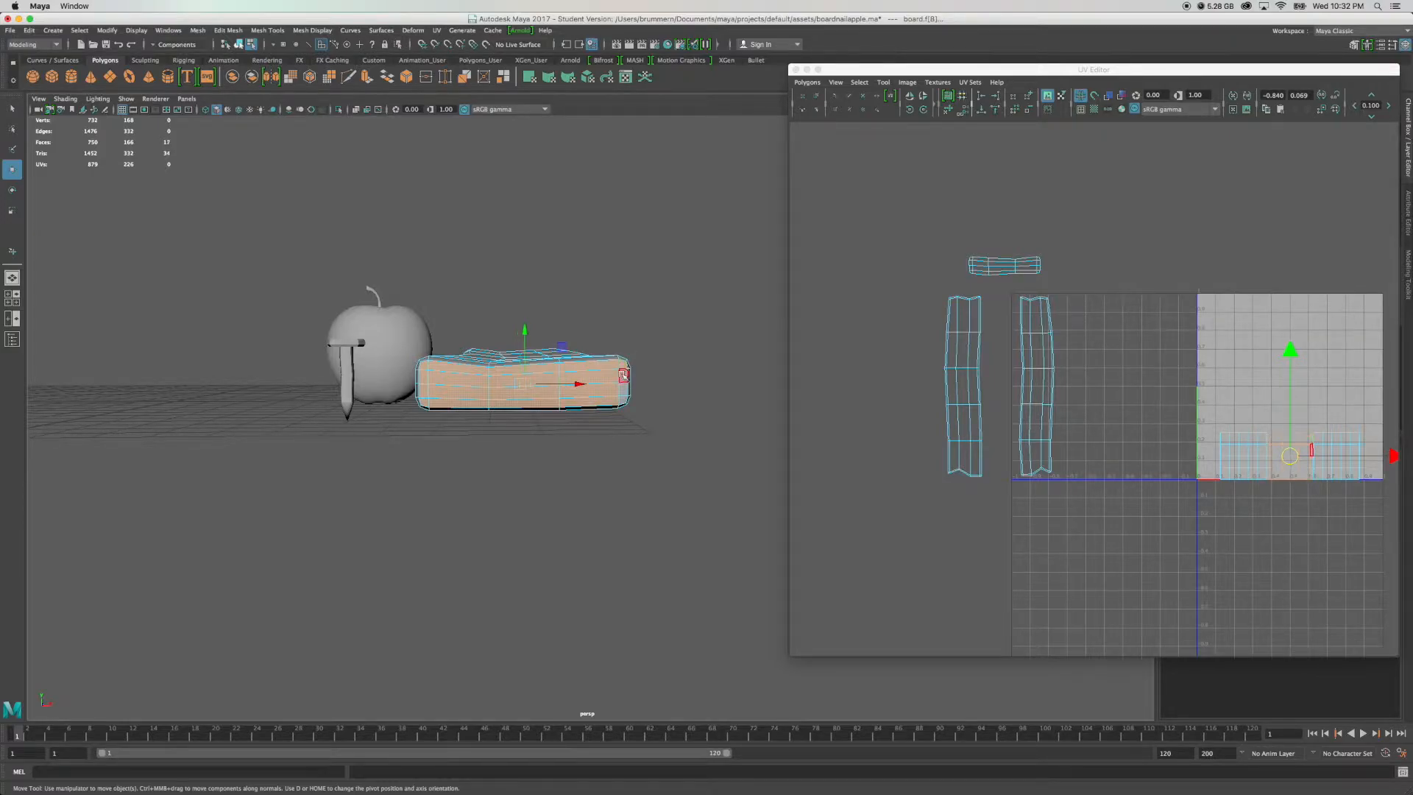
shift+click(623, 399)
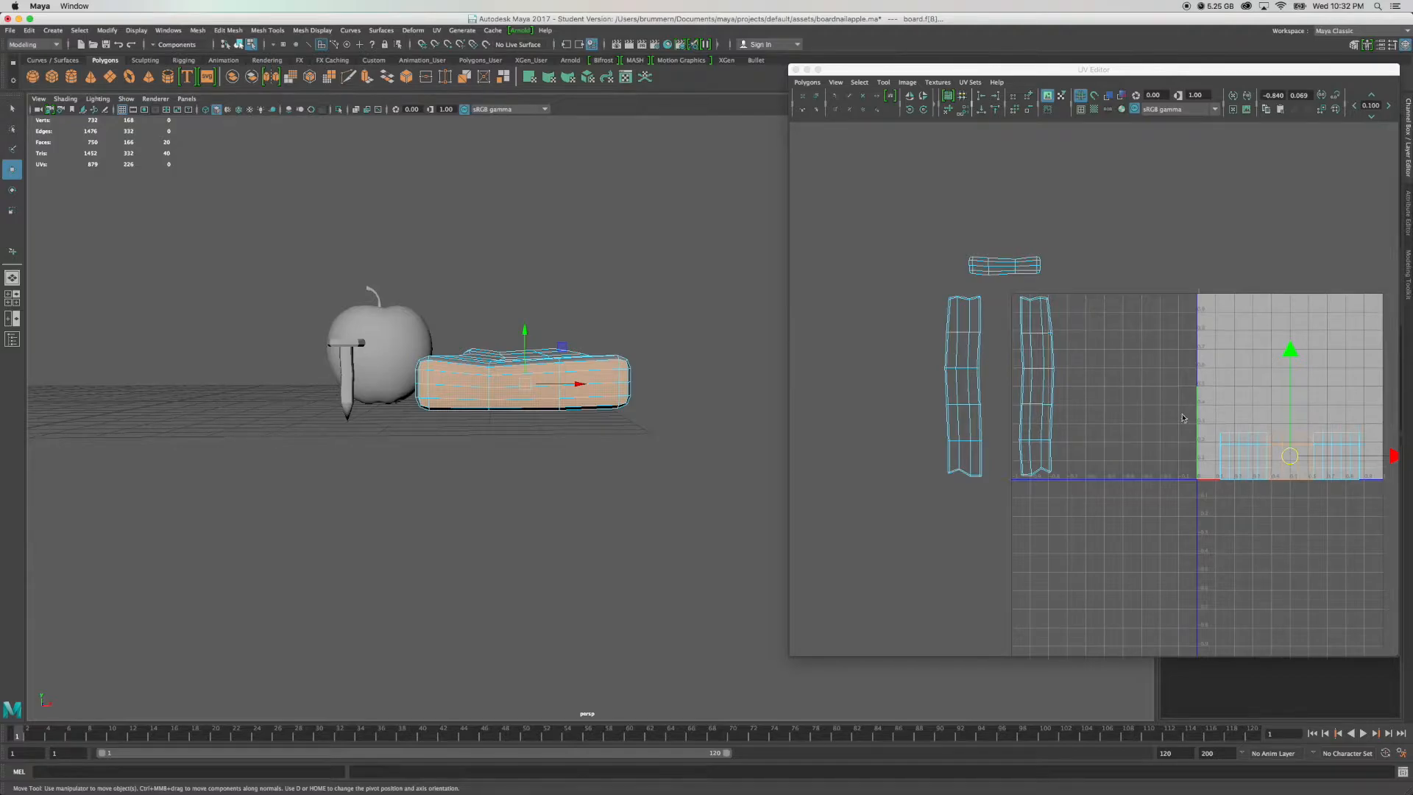
scroll(543, 382, up, 3)
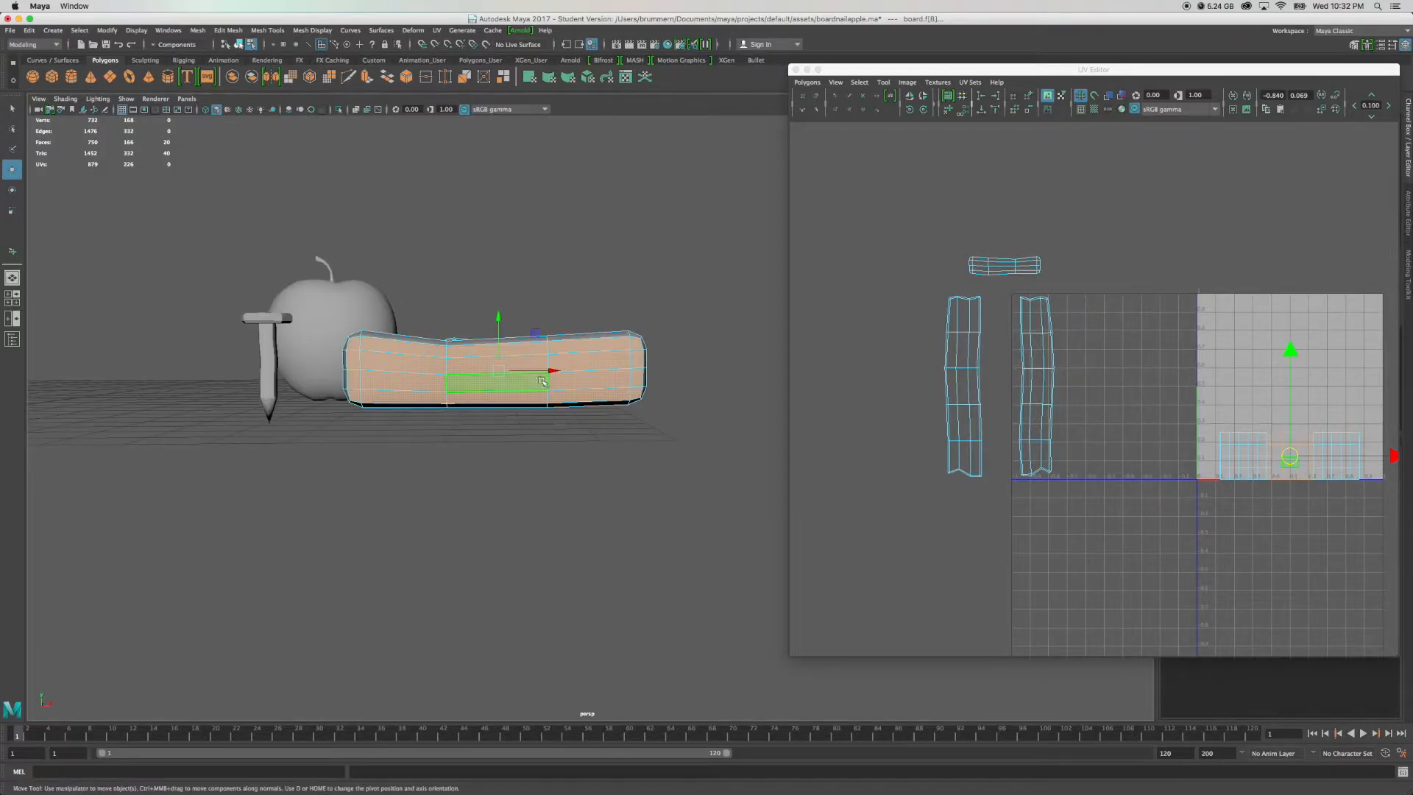
key(space)
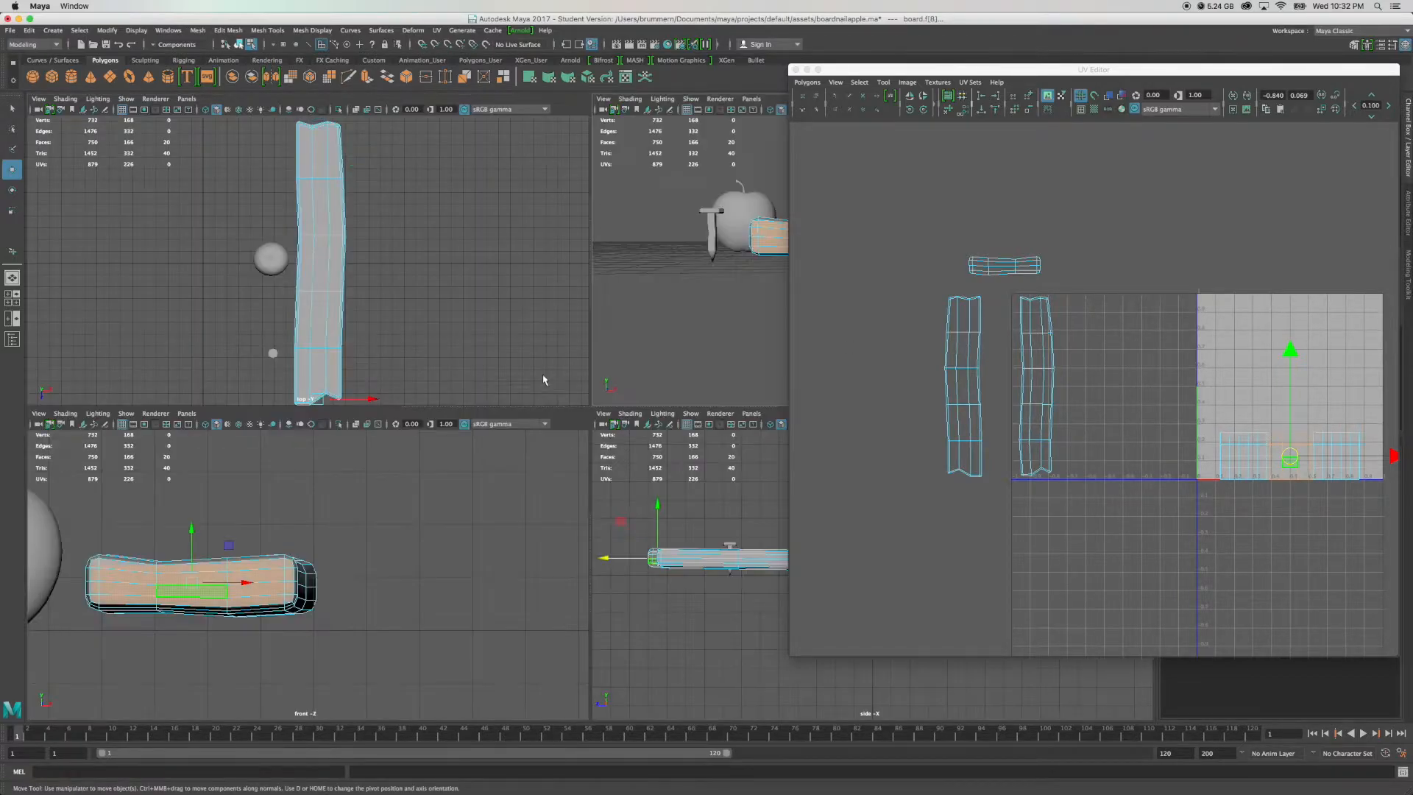
Project the selected board end nearest the nail camera-based, using the enlarged front view.
key(space)
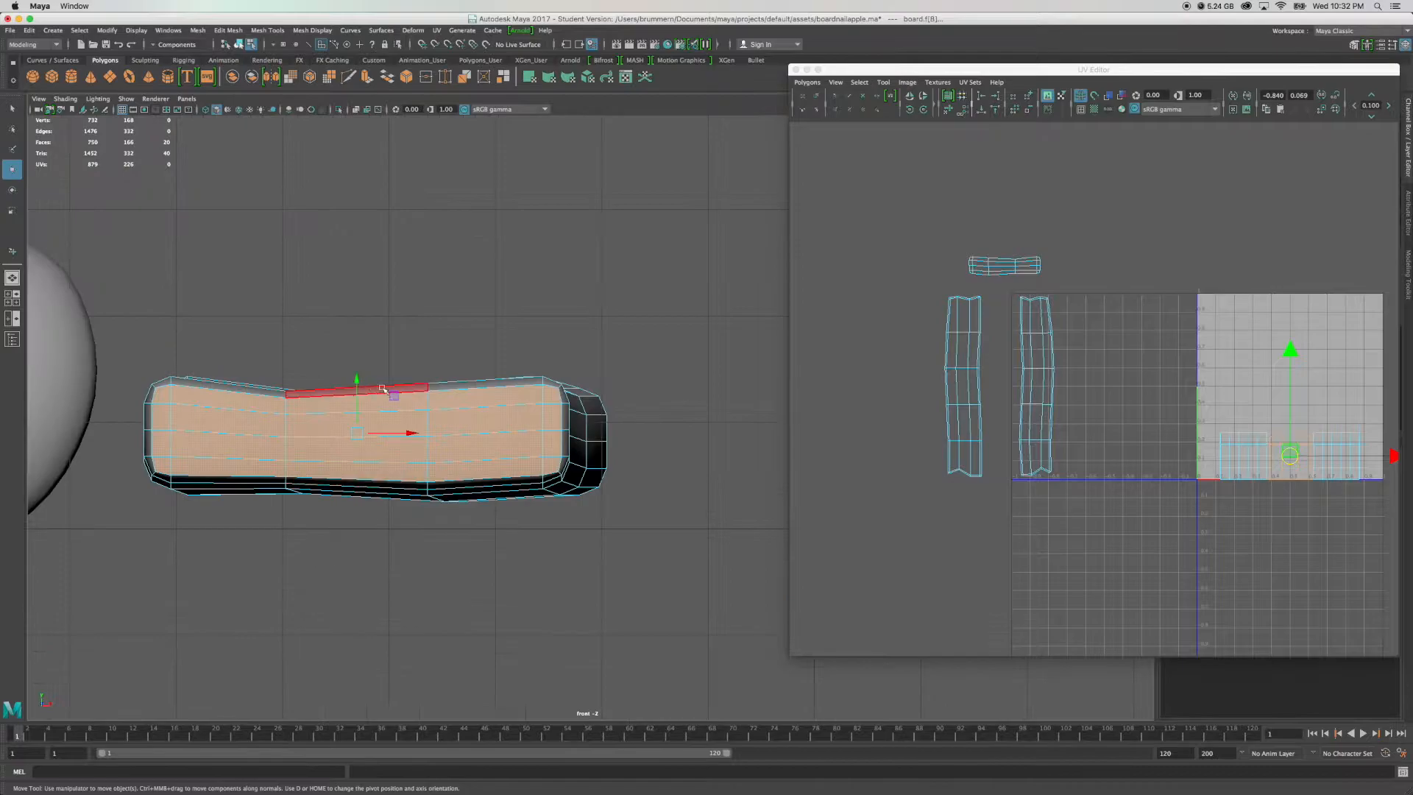
click(439, 32)
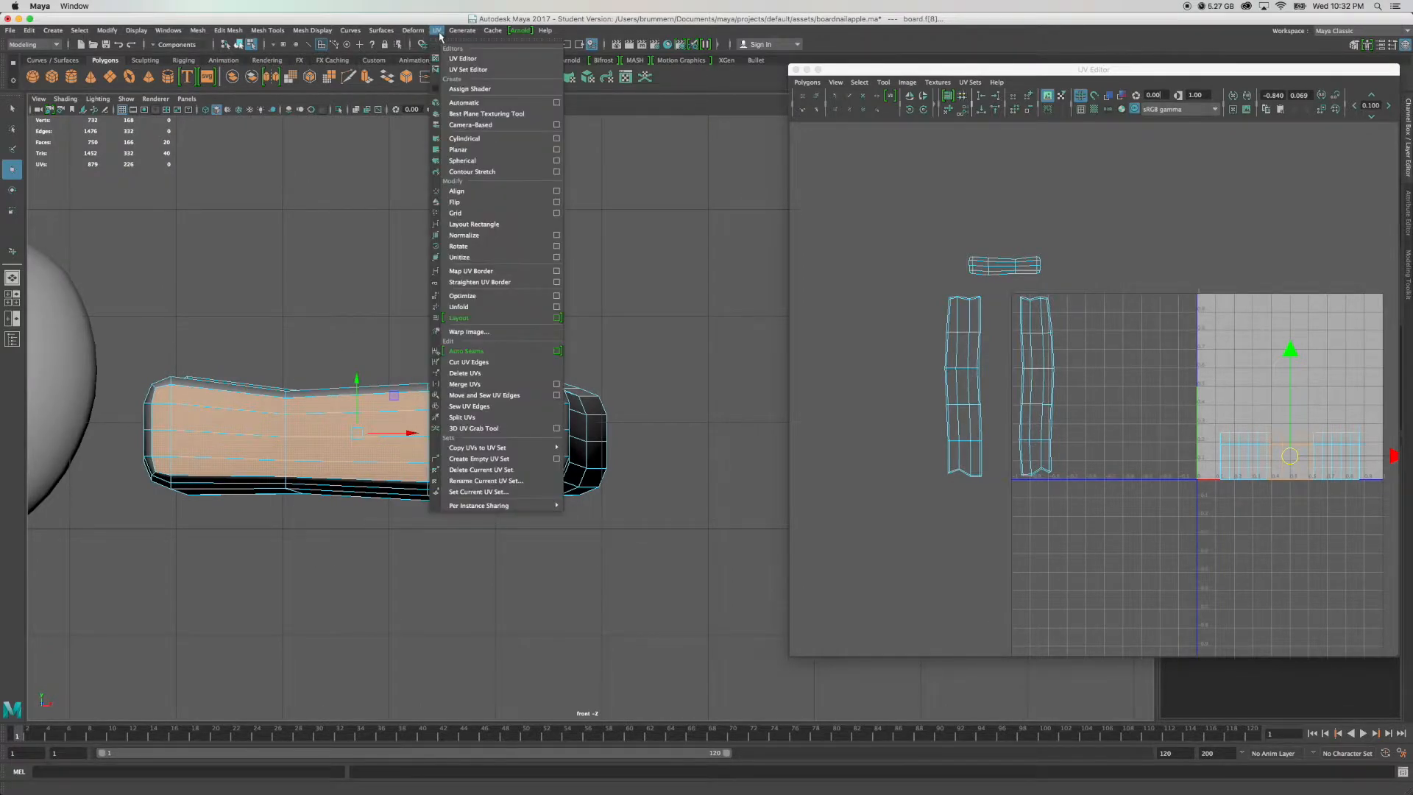
click(461, 124)
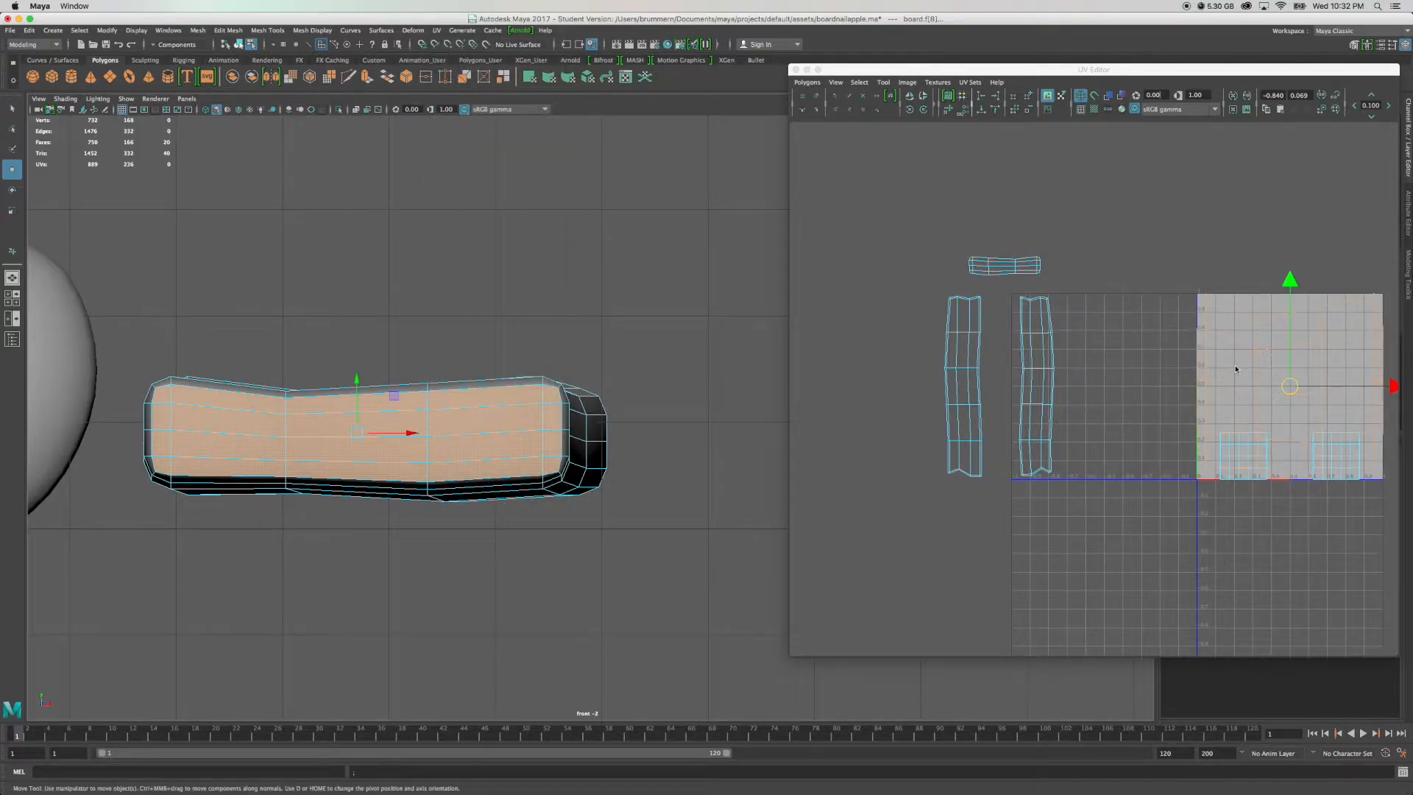
Flatten and scale the new end shell to match the first end shell, and place it directly above that one.
key(r)
drag(1290, 284, 1296, 364)
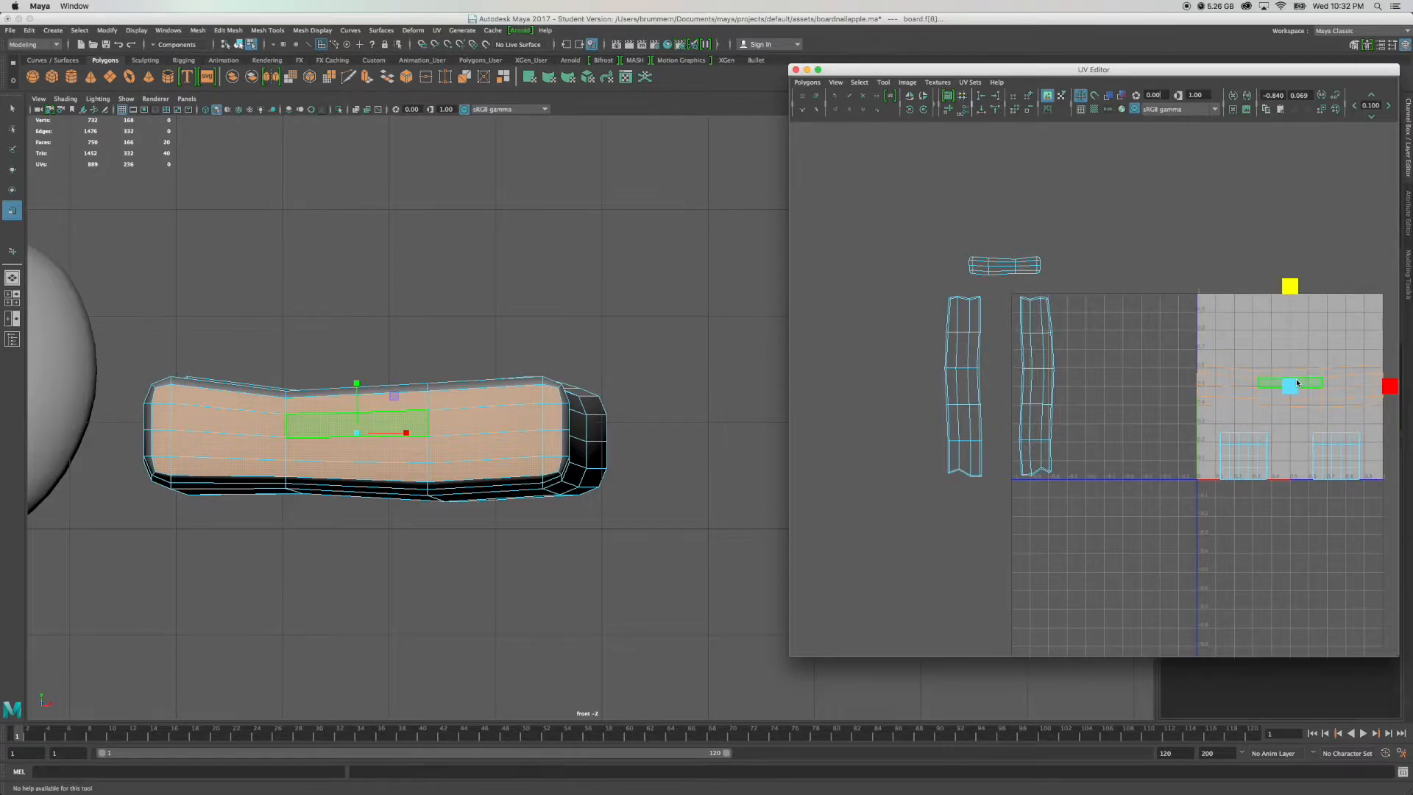
drag(1392, 391, 1006, 141)
key(w)
key(r)
key(w)
key(r)
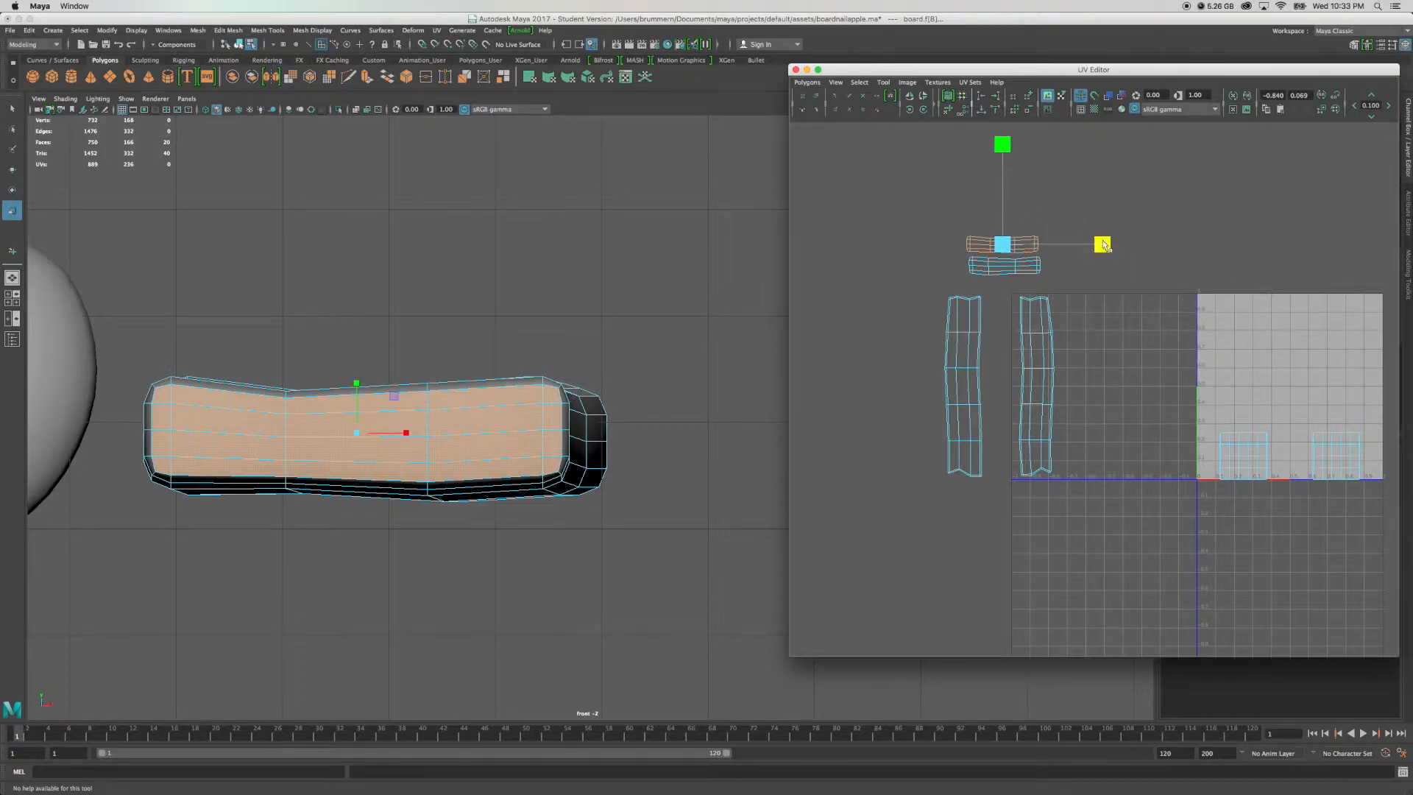
key(w)
click(1176, 257)
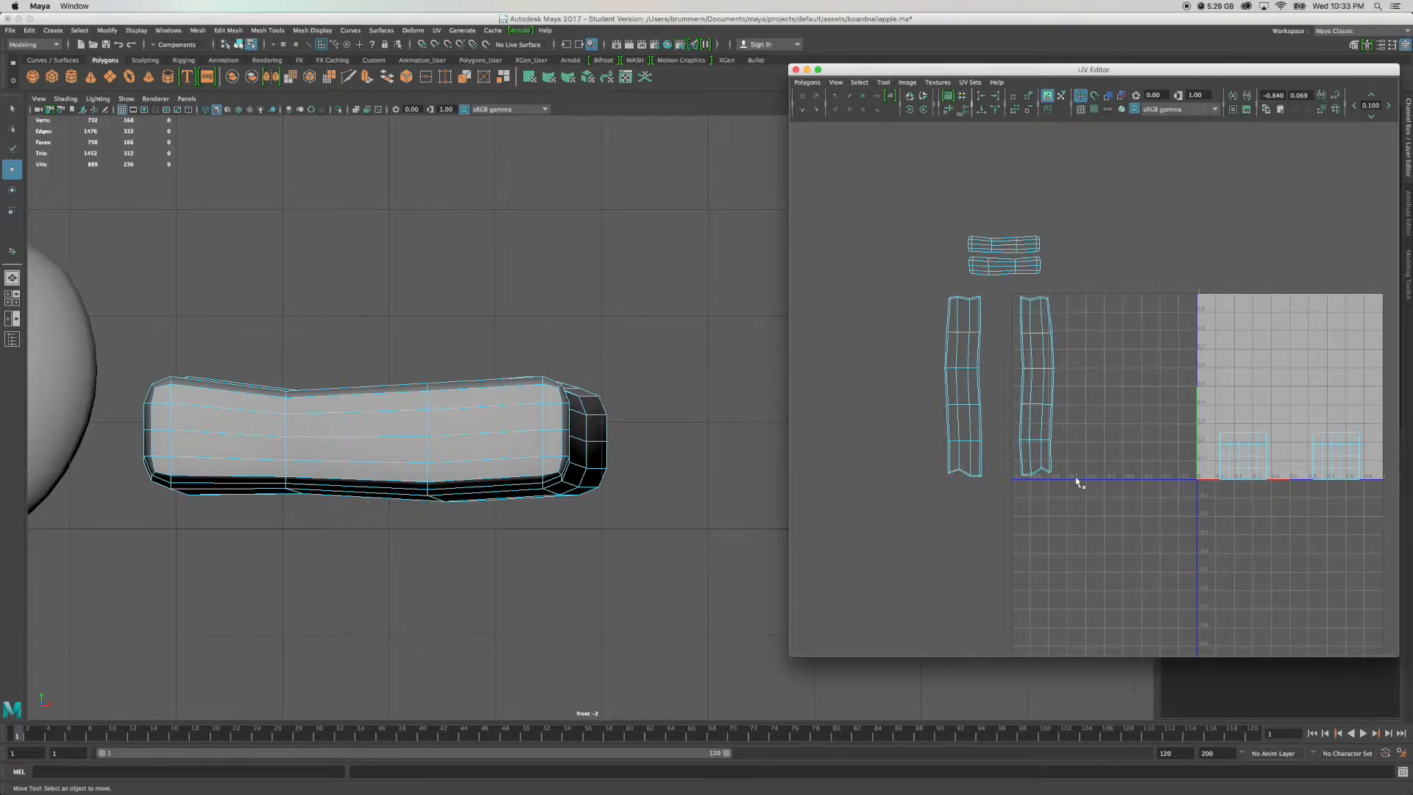
Scale both end shells down together to the board's width and place them just above the leftmost long shell.
drag(940, 220, 1065, 293)
key(r)
drag(1005, 255, 965, 266)
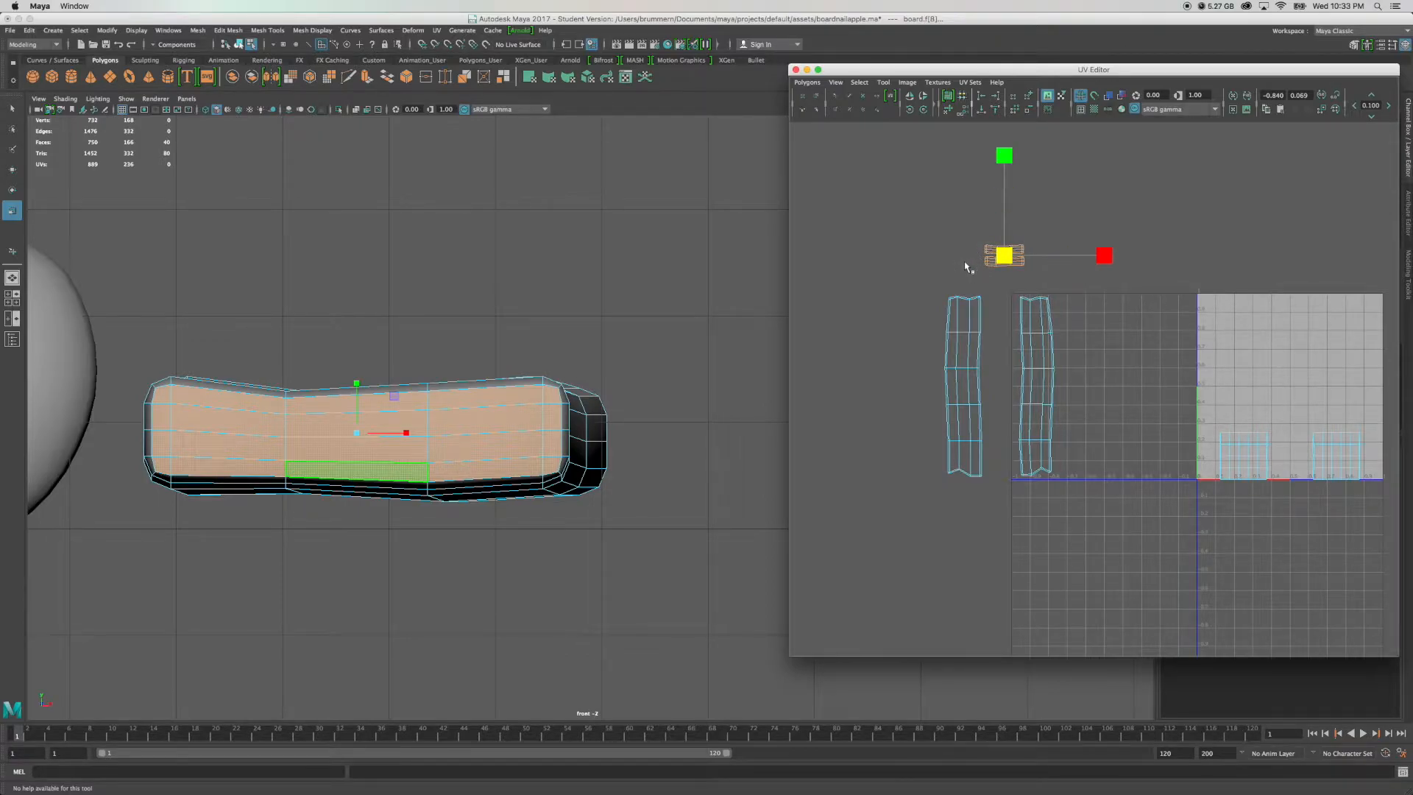
key(w)
drag(996, 269, 969, 286)
key(r)
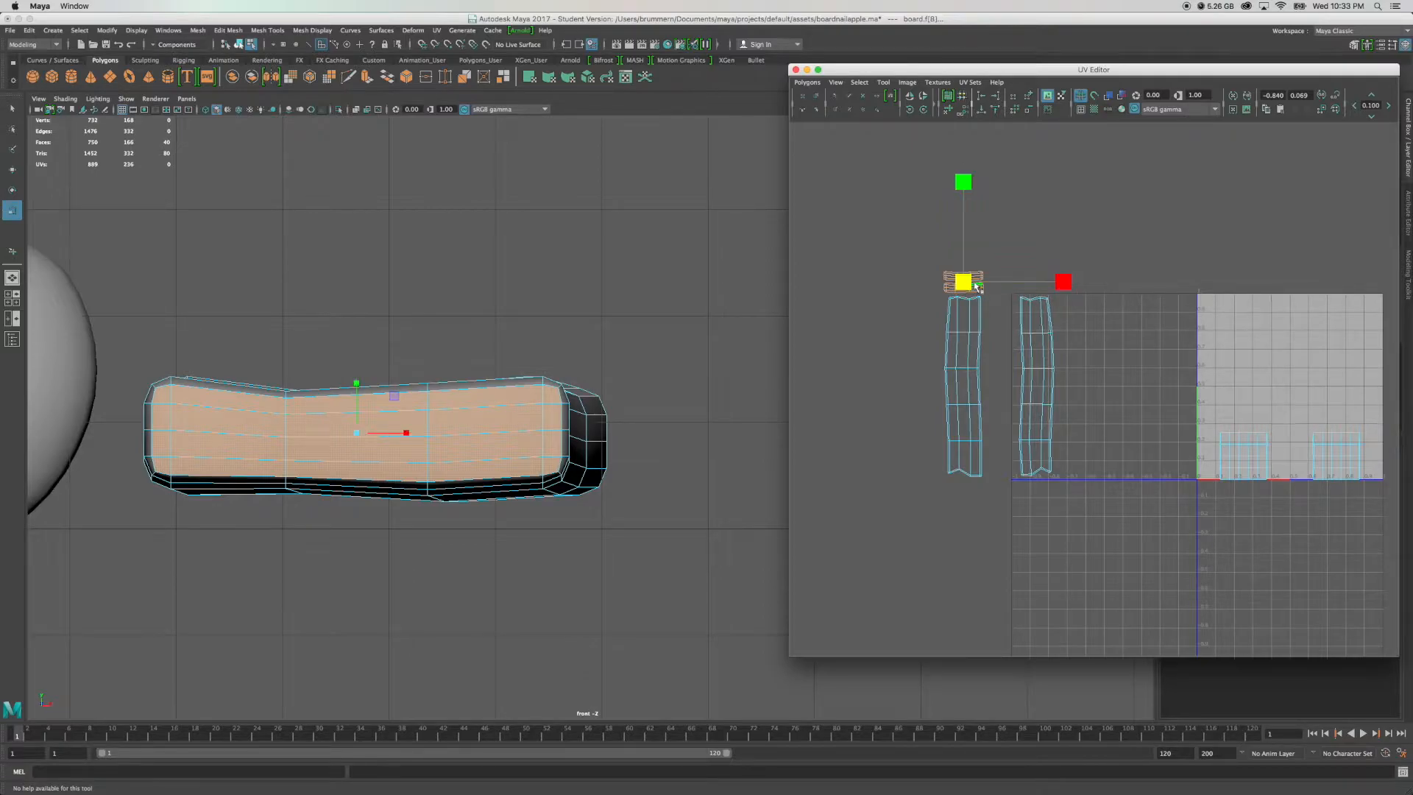
mouse_move(966, 281)
mouse_down()
mouse_move(943, 283)
mouse_move(956, 284)
mouse_up()
click(1007, 254)
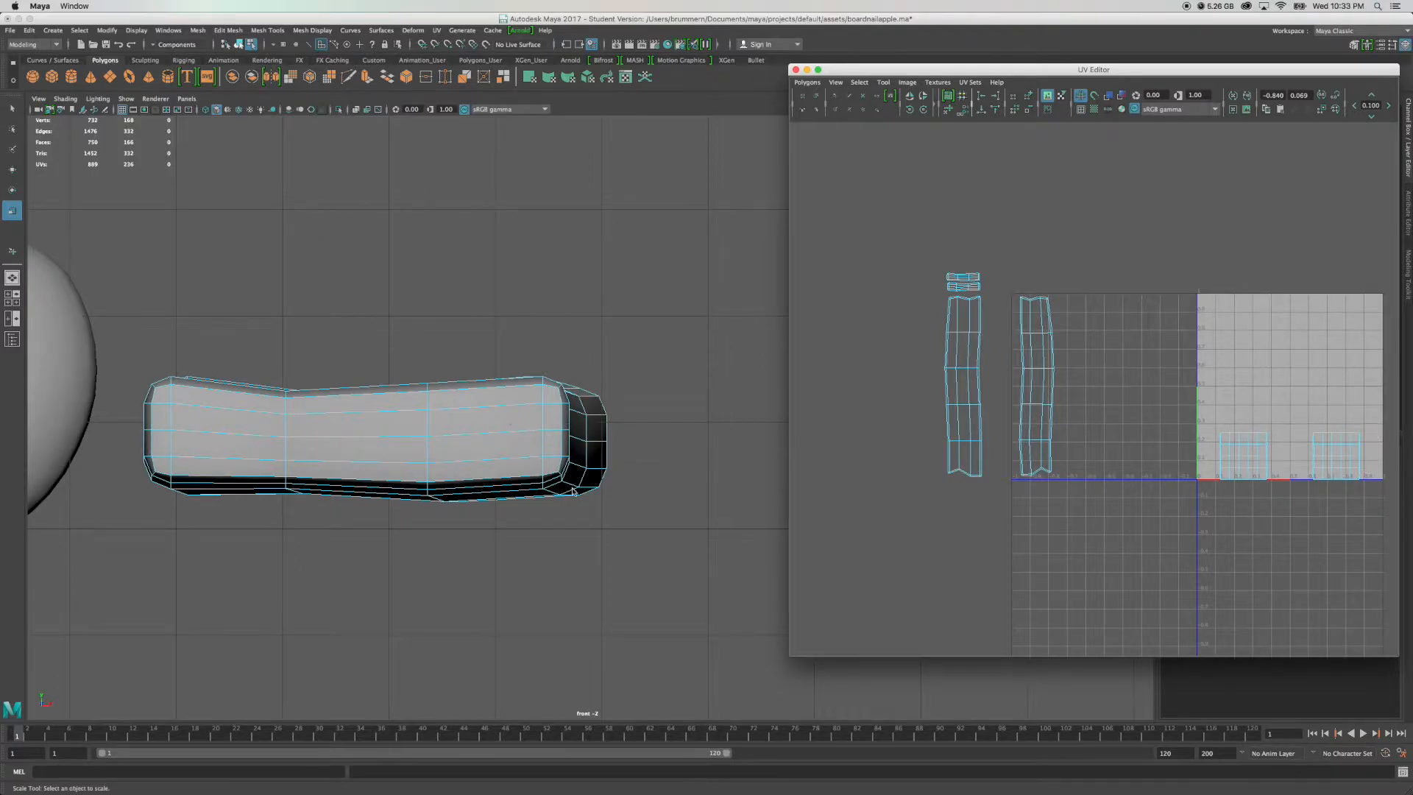
Select the rightmost square shell in the UV tile and project its long side faces camera-based from the side view.
key(space)
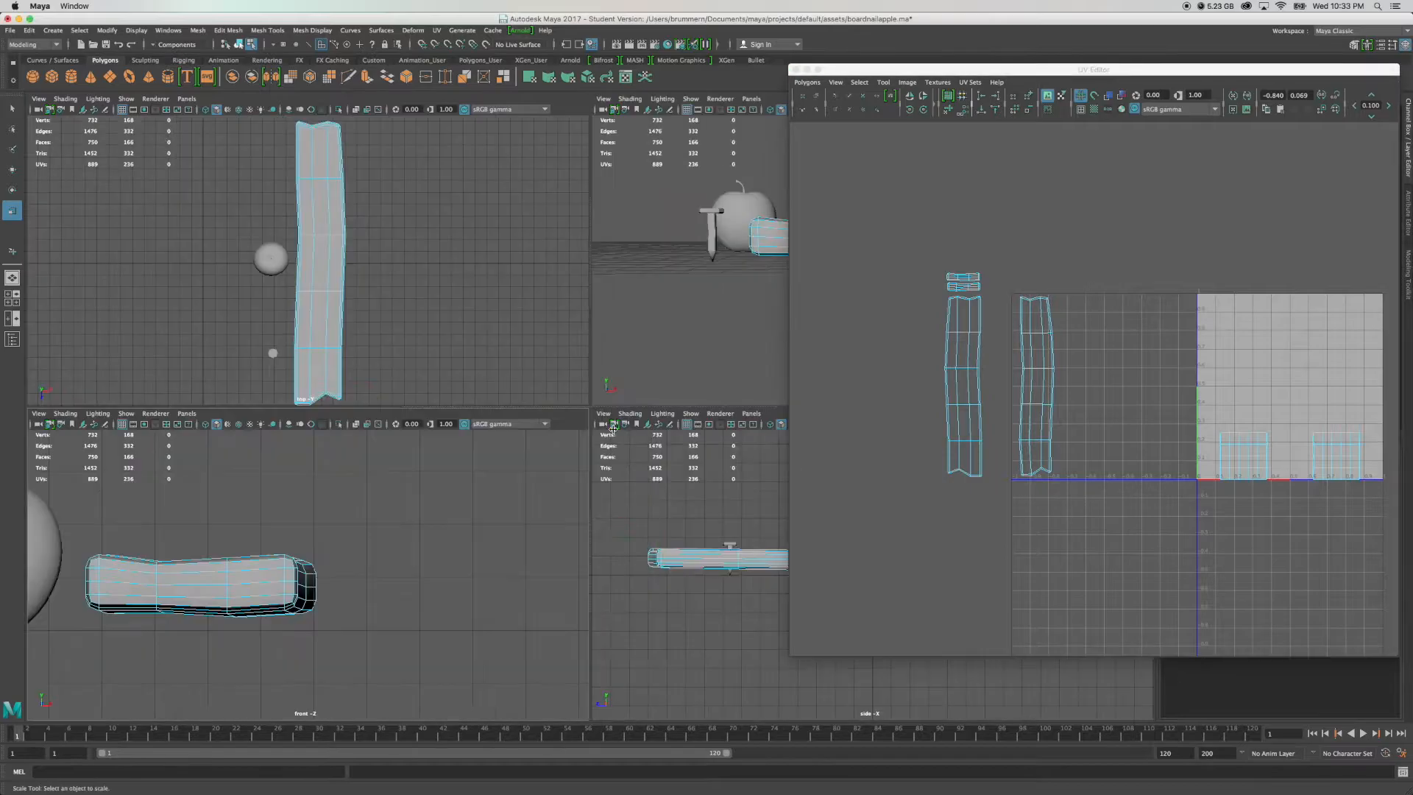
key(space)
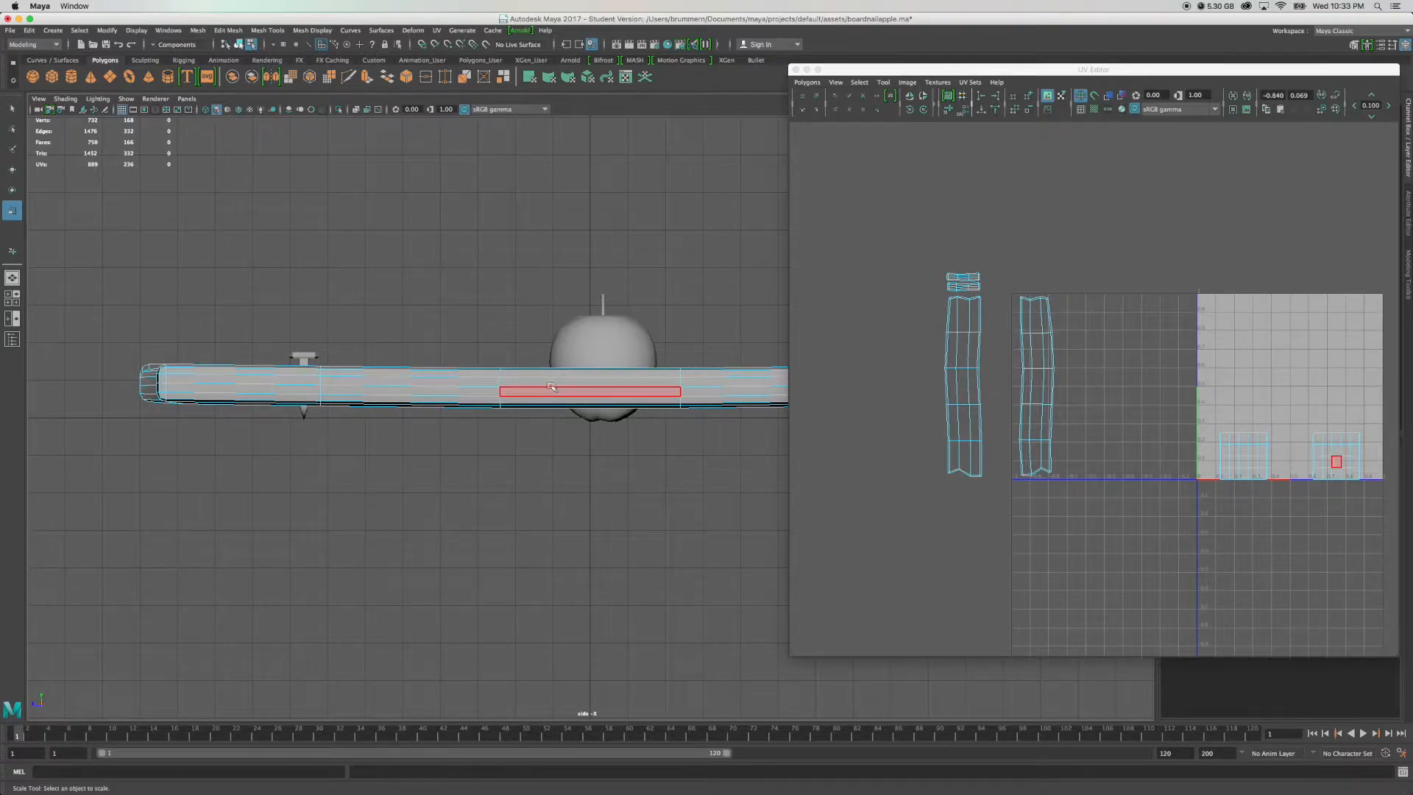
right_drag(1331, 446, 1307, 422)
drag(1307, 423, 1378, 508)
key(r)
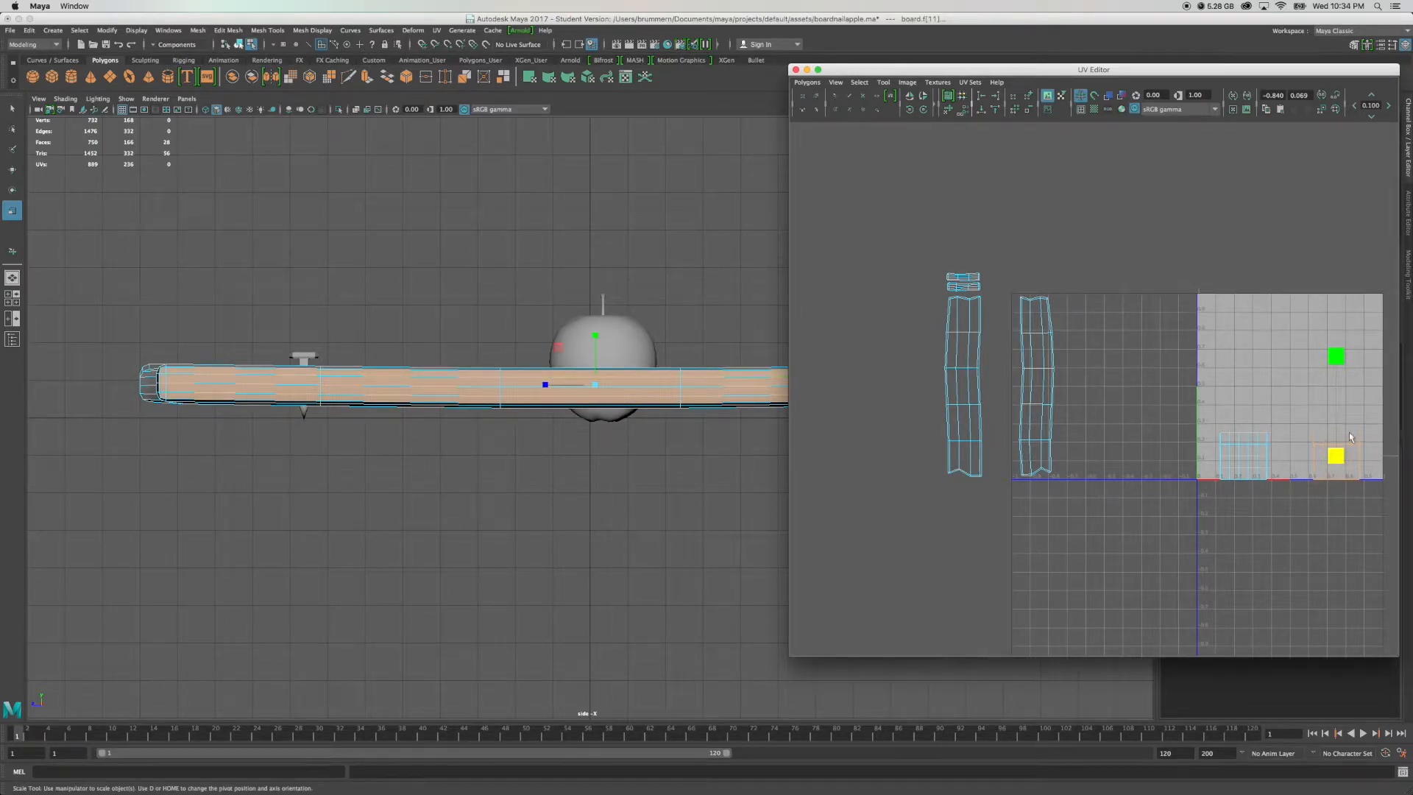
alt+middle_drag(1341, 421, 1260, 415)
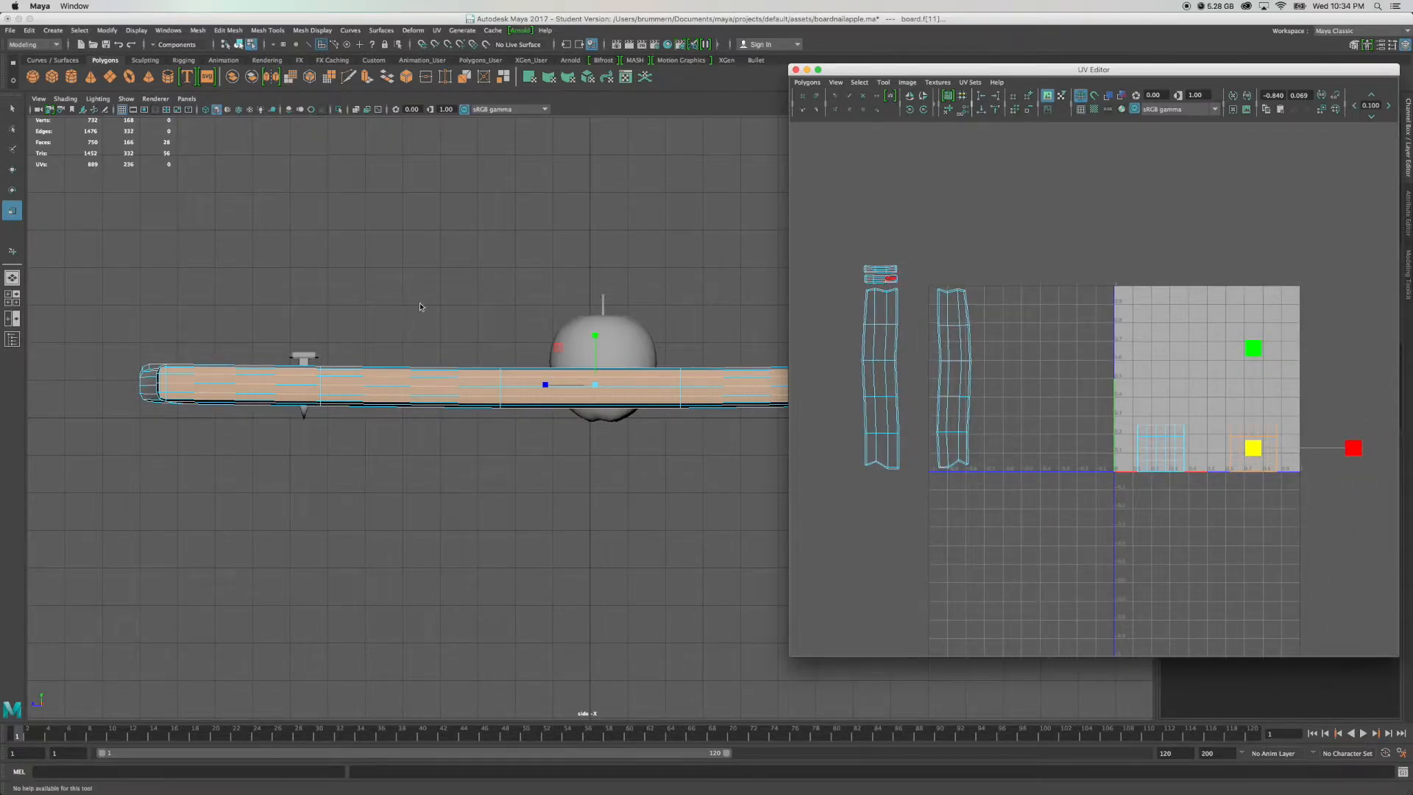
click(436, 30)
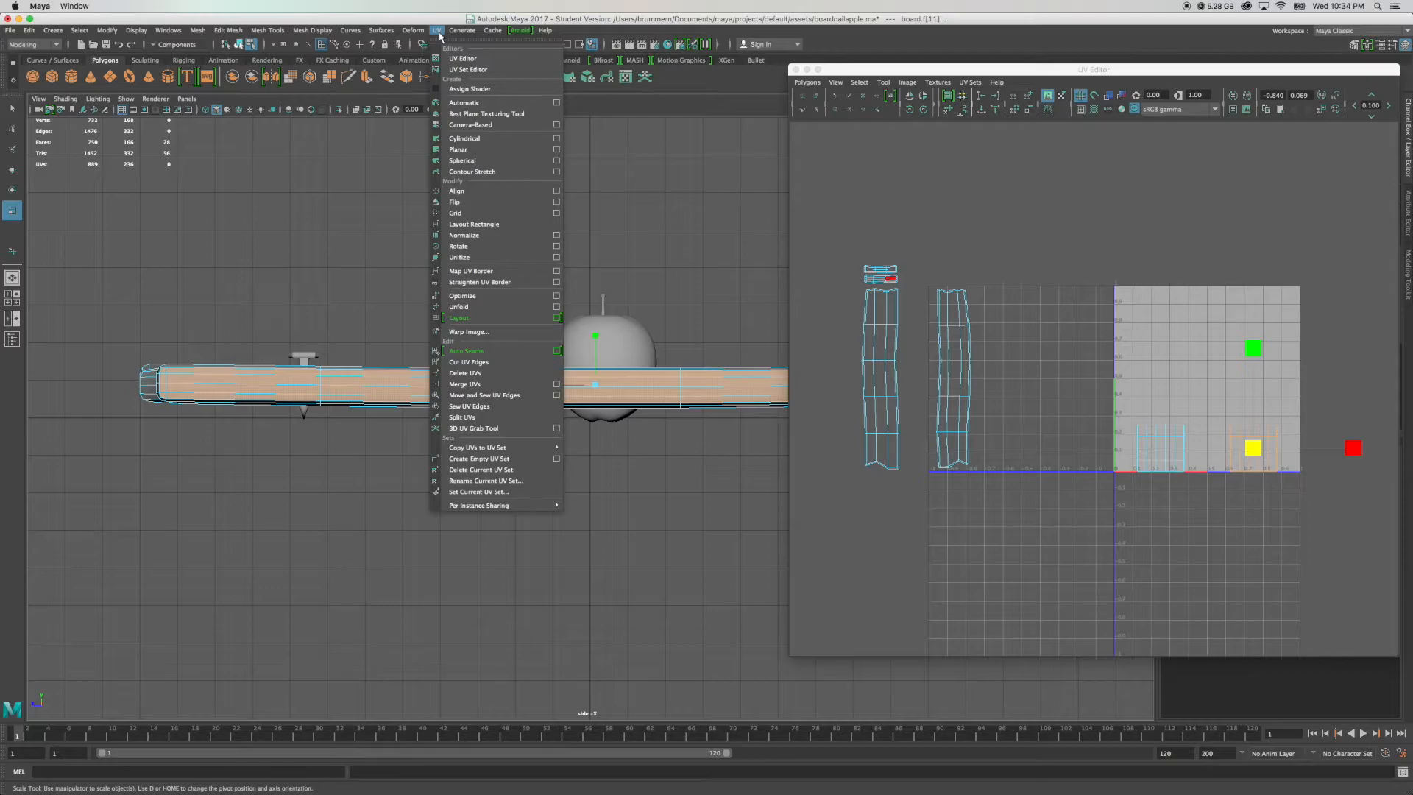
click(471, 125)
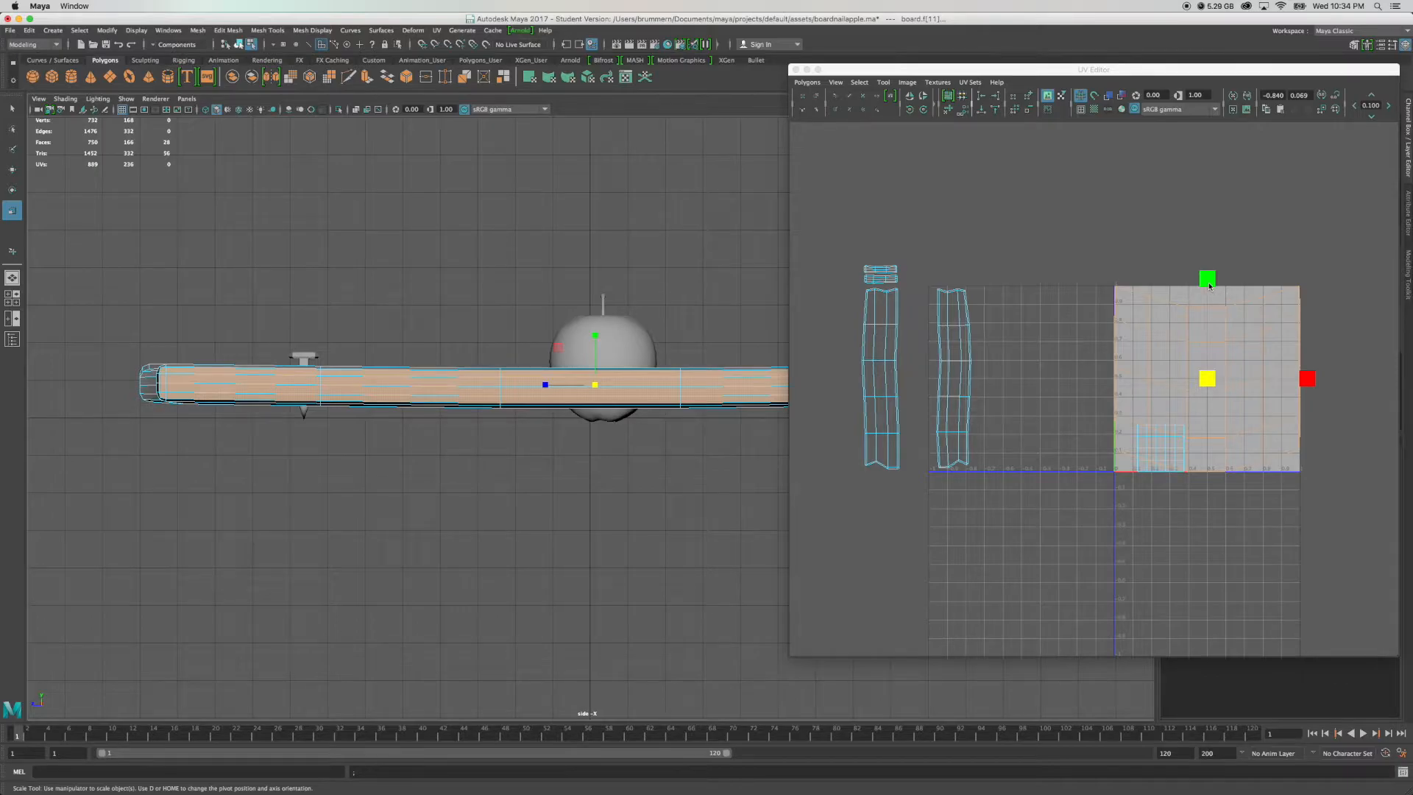
Flatten the projected side shell into a narrow strip, rotate it upright and place it beside the two long shells.
drag(1209, 286, 1228, 375)
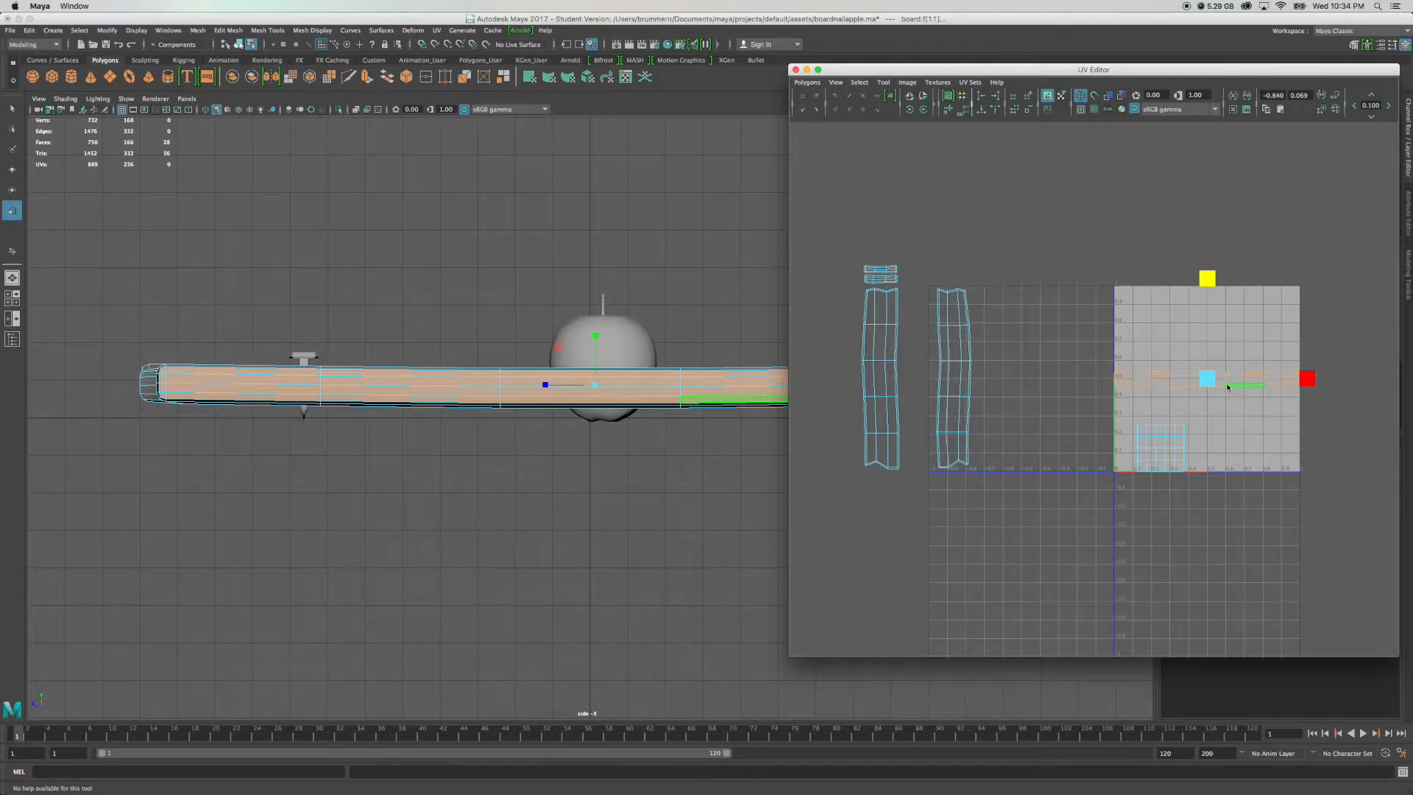
key(w)
drag(1228, 386, 1022, 267)
key(e)
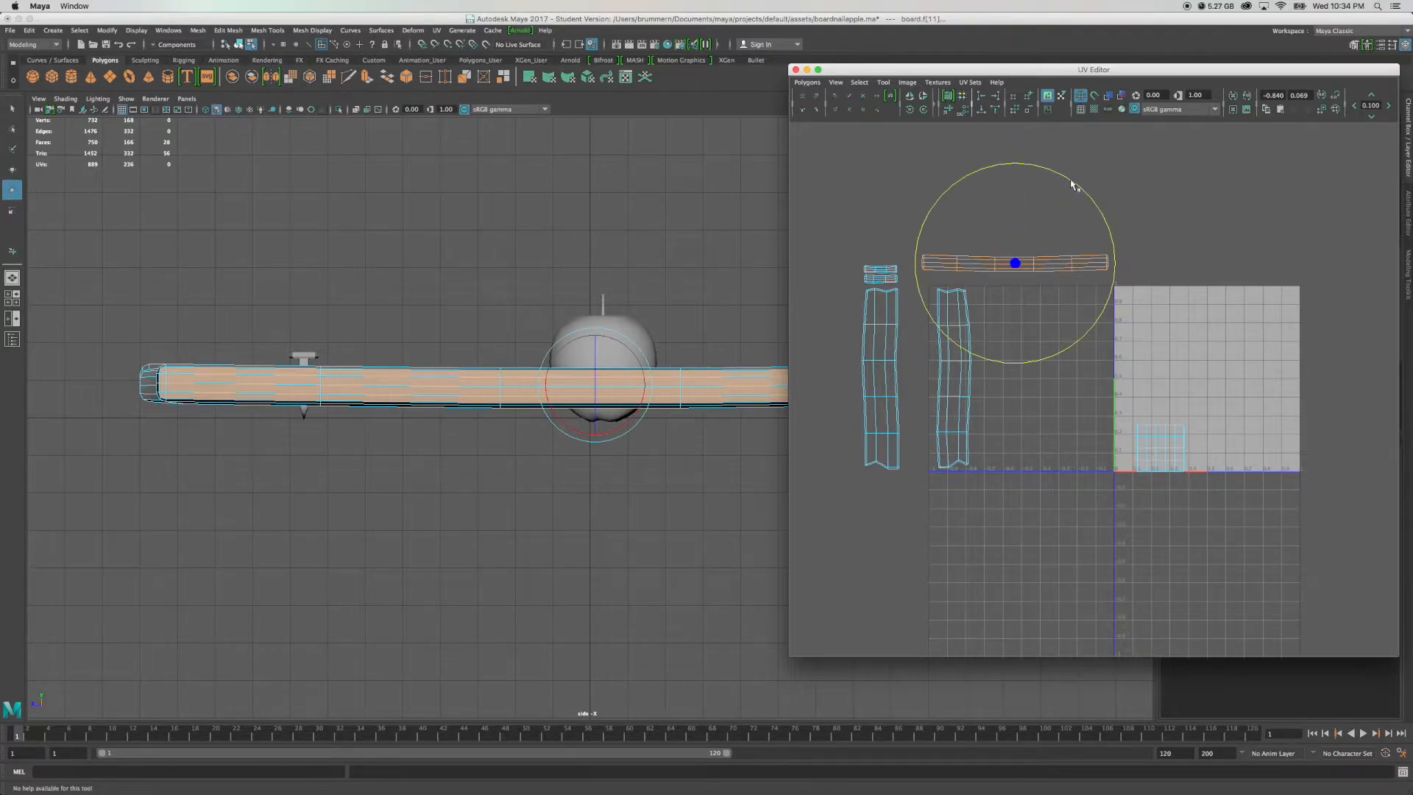
drag(1073, 184, 830, 149)
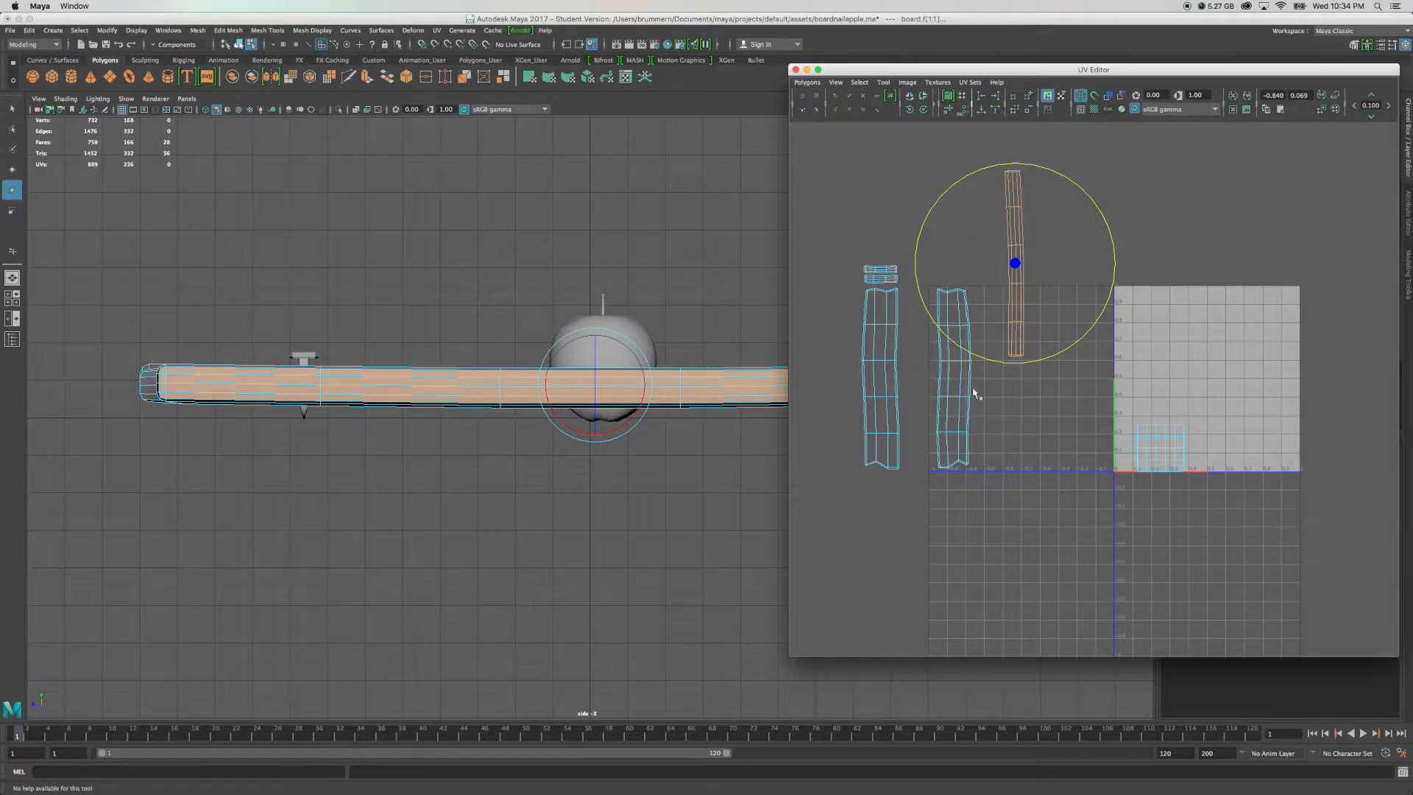
key(w)
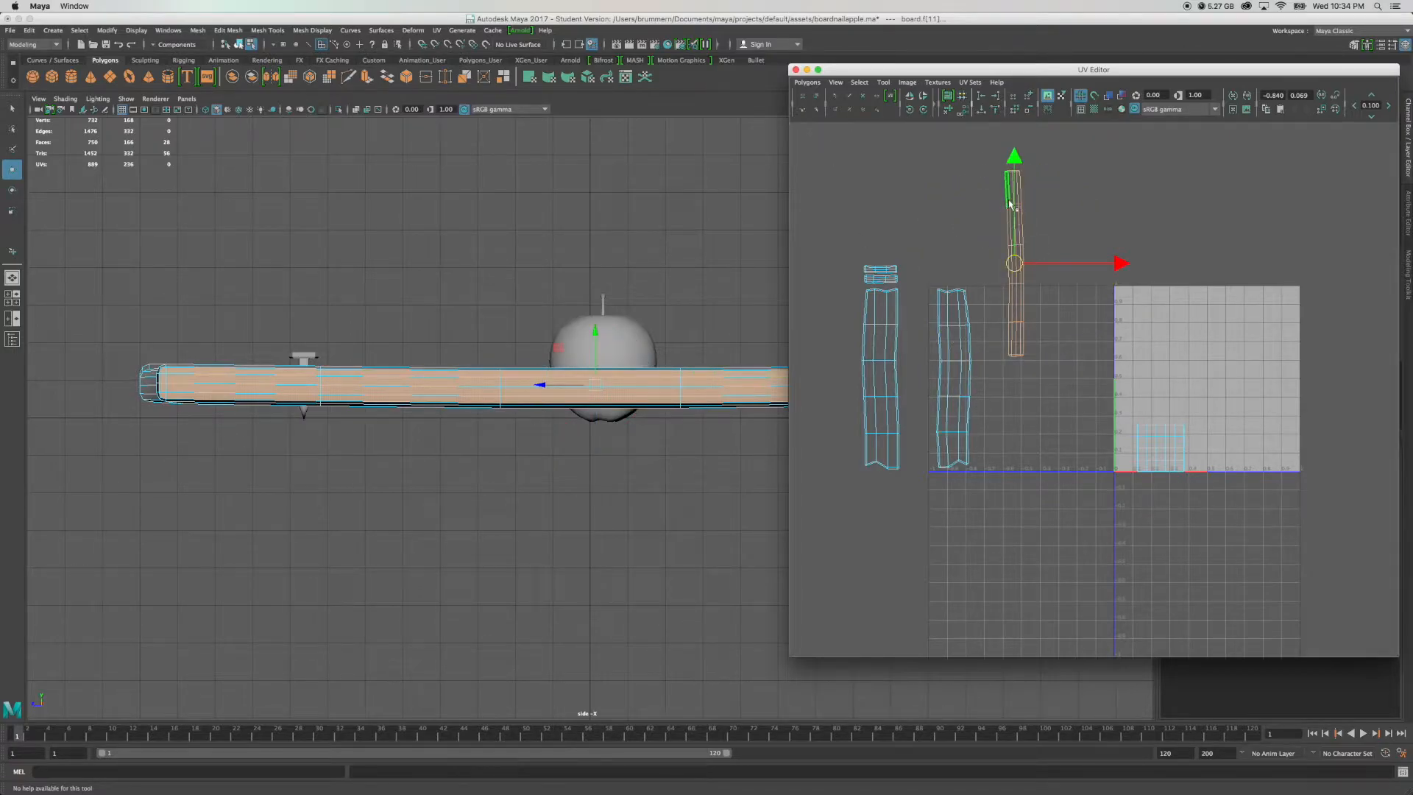
drag(1016, 163, 1016, 281)
key(r)
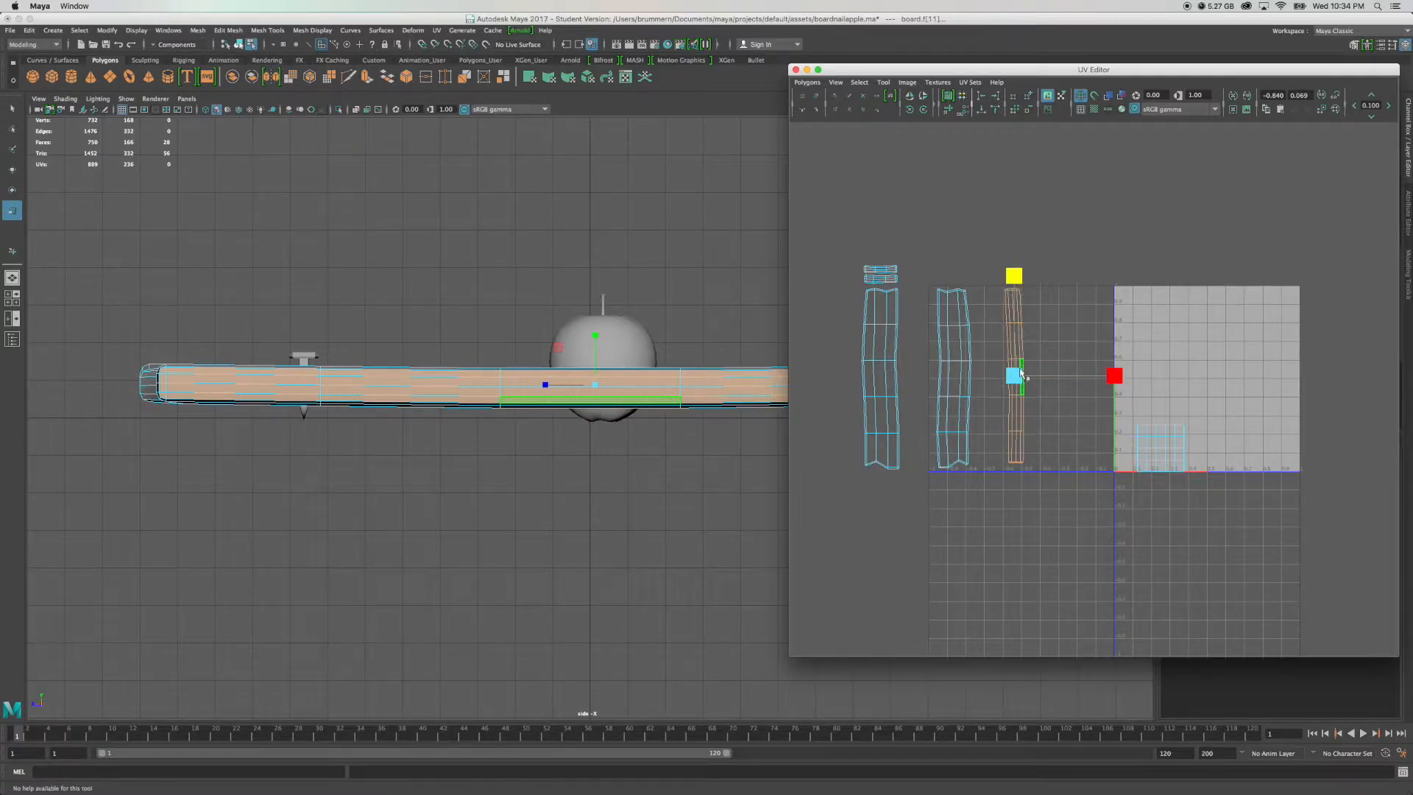
click(1015, 373)
key(w)
Select the remaining square shell in the UV tile and project its faces camera-based from the side view.
drag(1118, 377, 1202, 499)
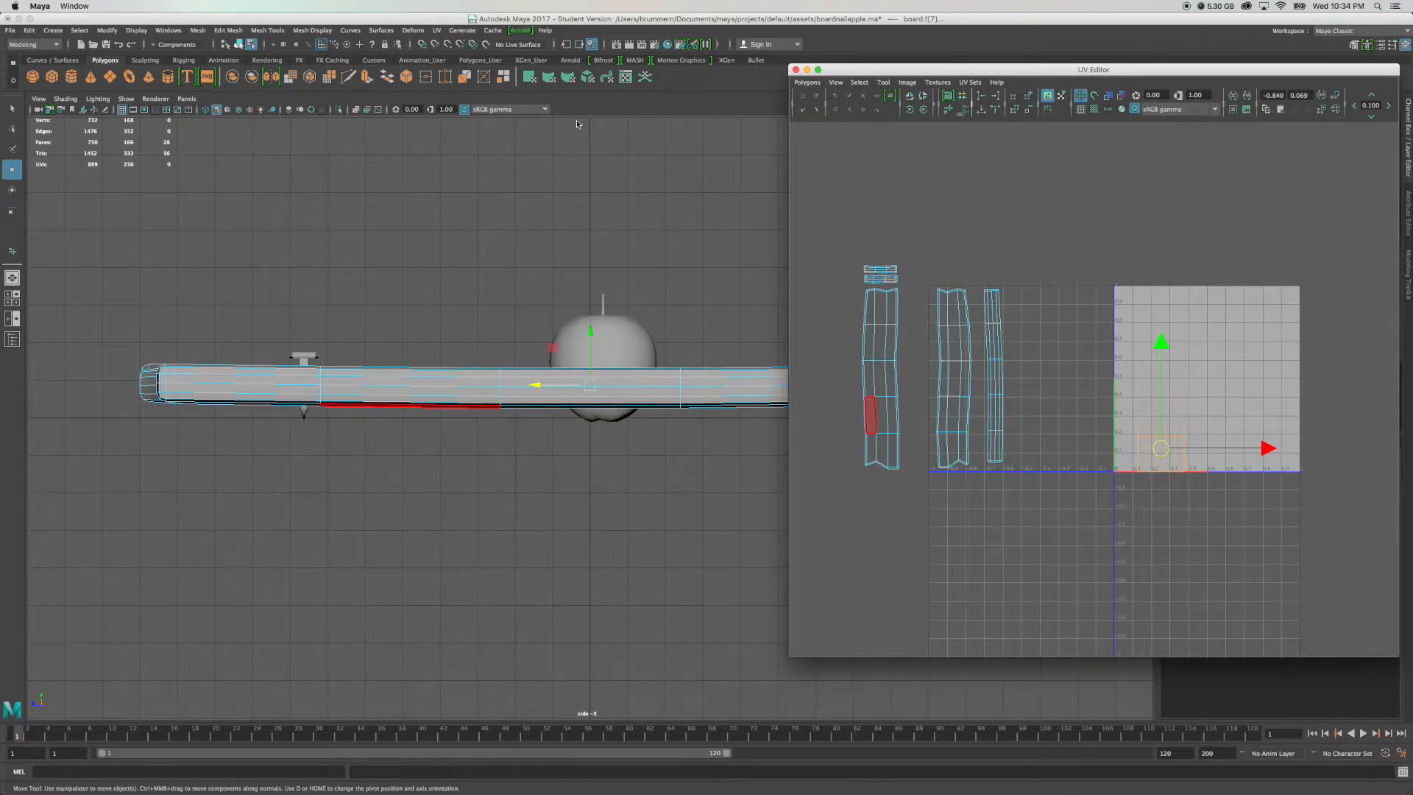
click(436, 30)
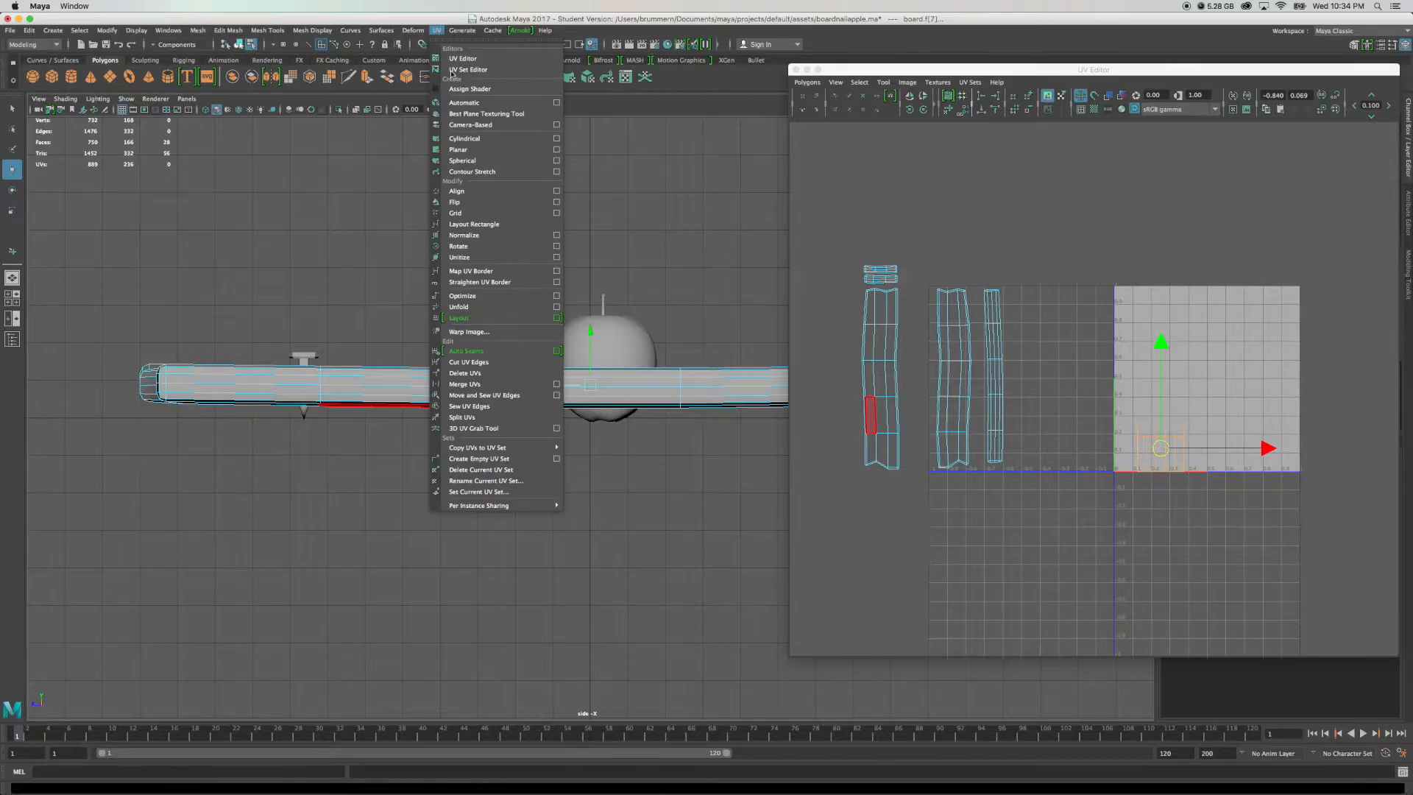
click(468, 127)
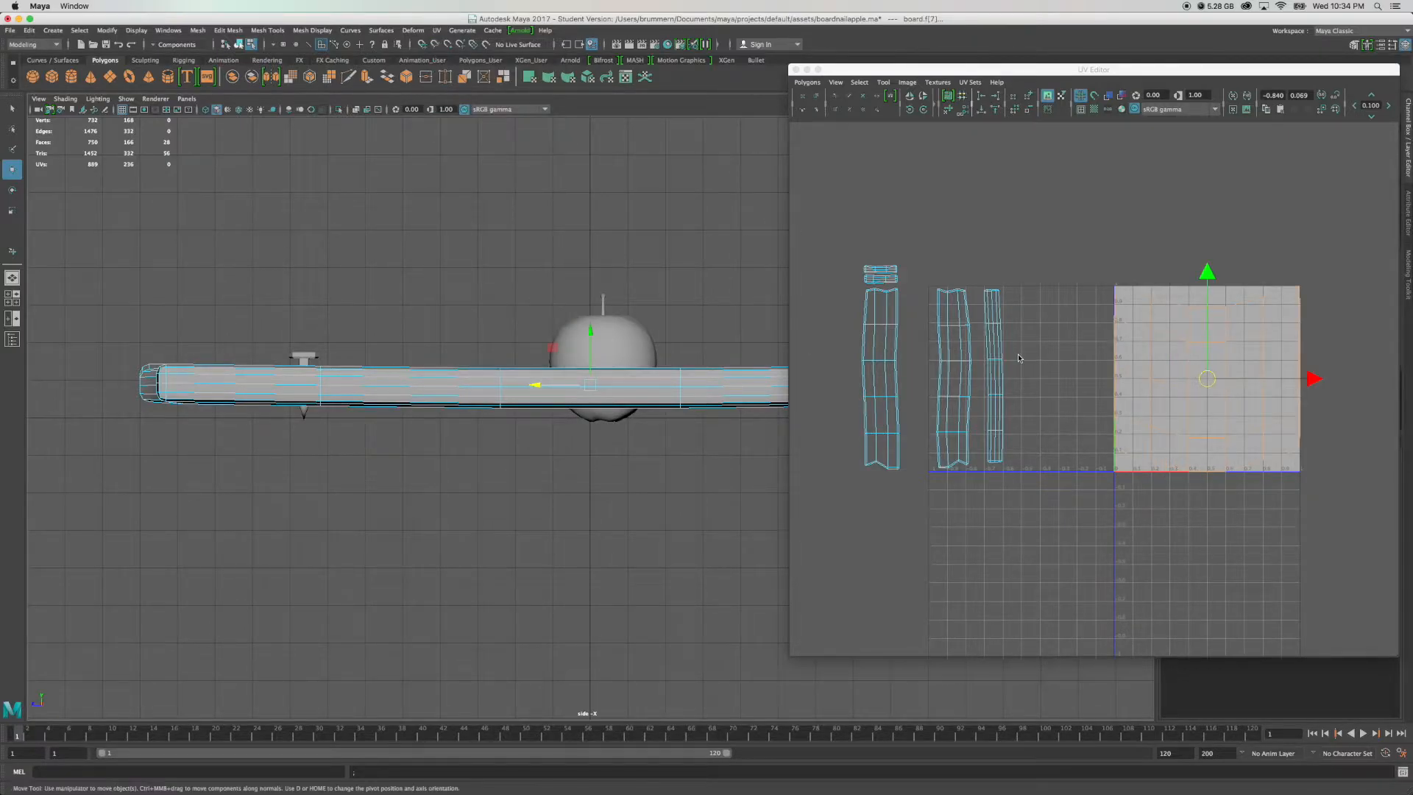
Flatten the second side shell, rotate it upright beside the first side strip and shorten it to match that strip's length.
key(r)
drag(1208, 278, 1212, 379)
key(w)
key(e)
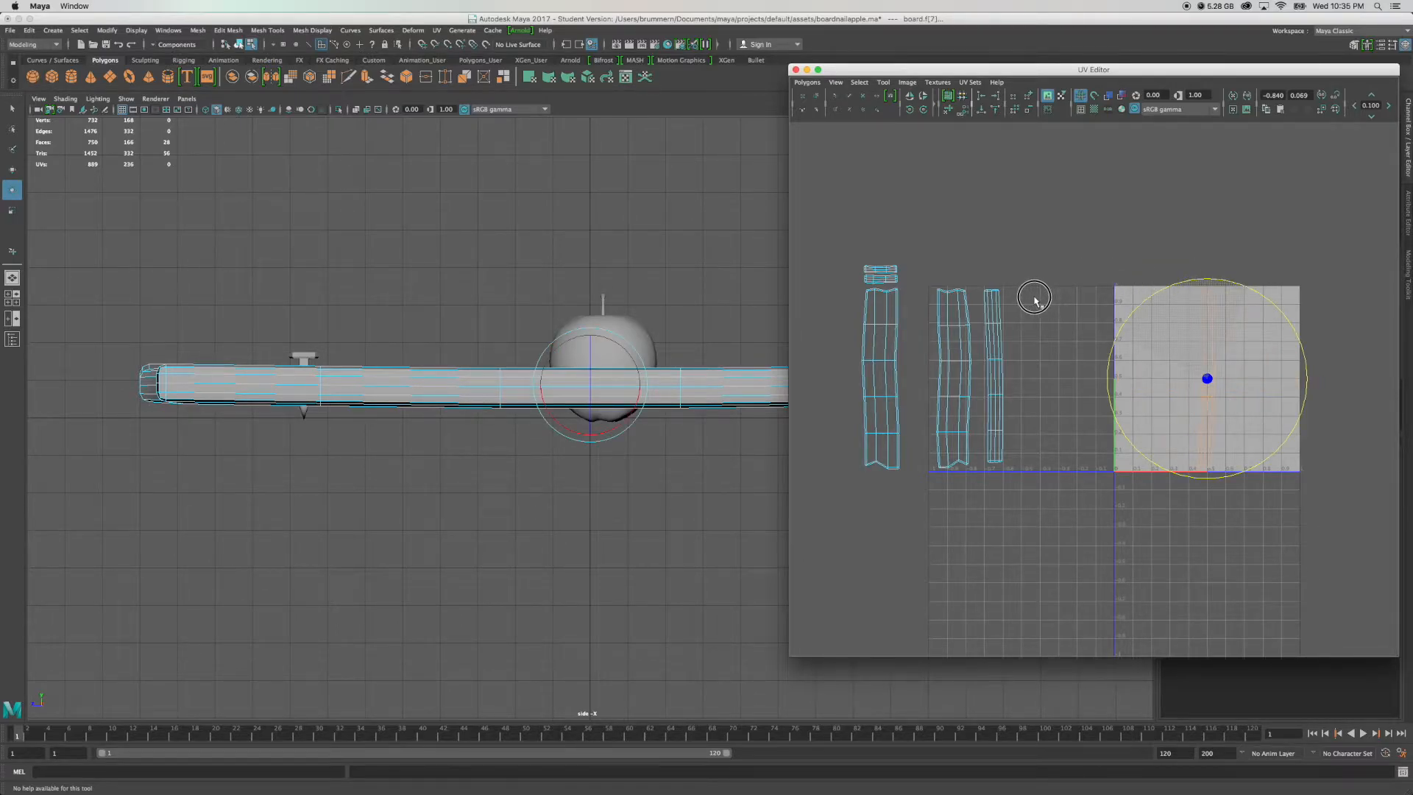
key(w)
drag(1327, 382, 1133, 381)
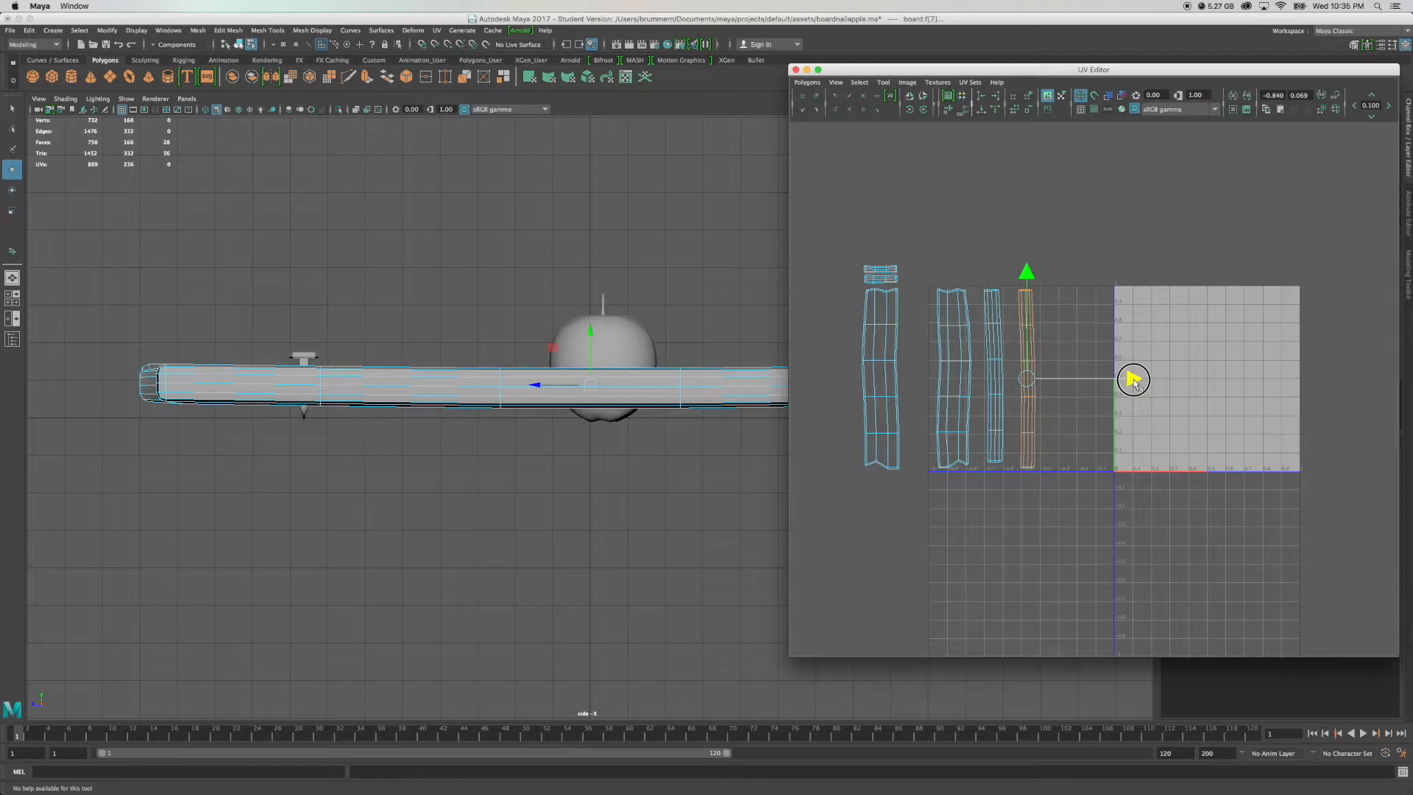
key(e)
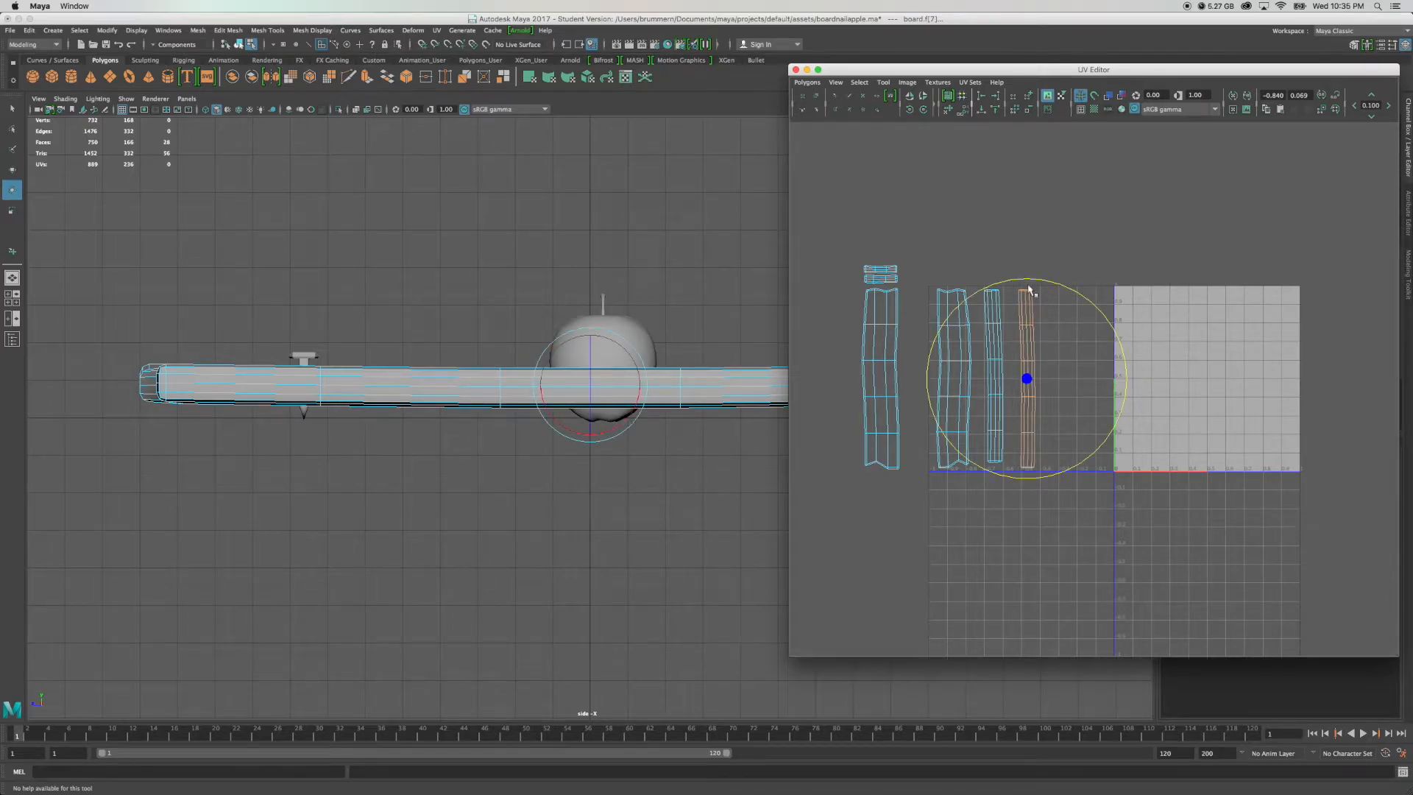
key(r)
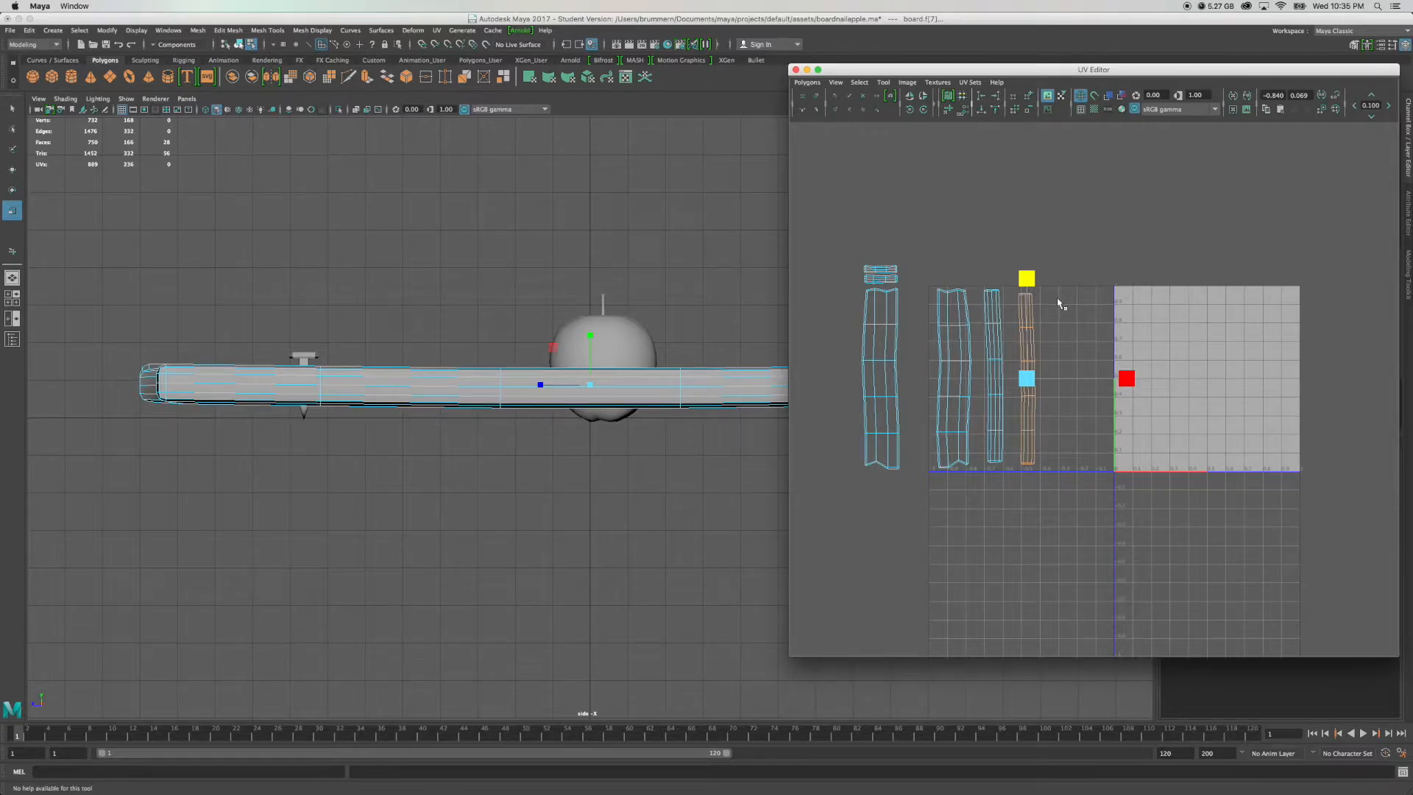
key(w)
key(e)
key(r)
key(q)
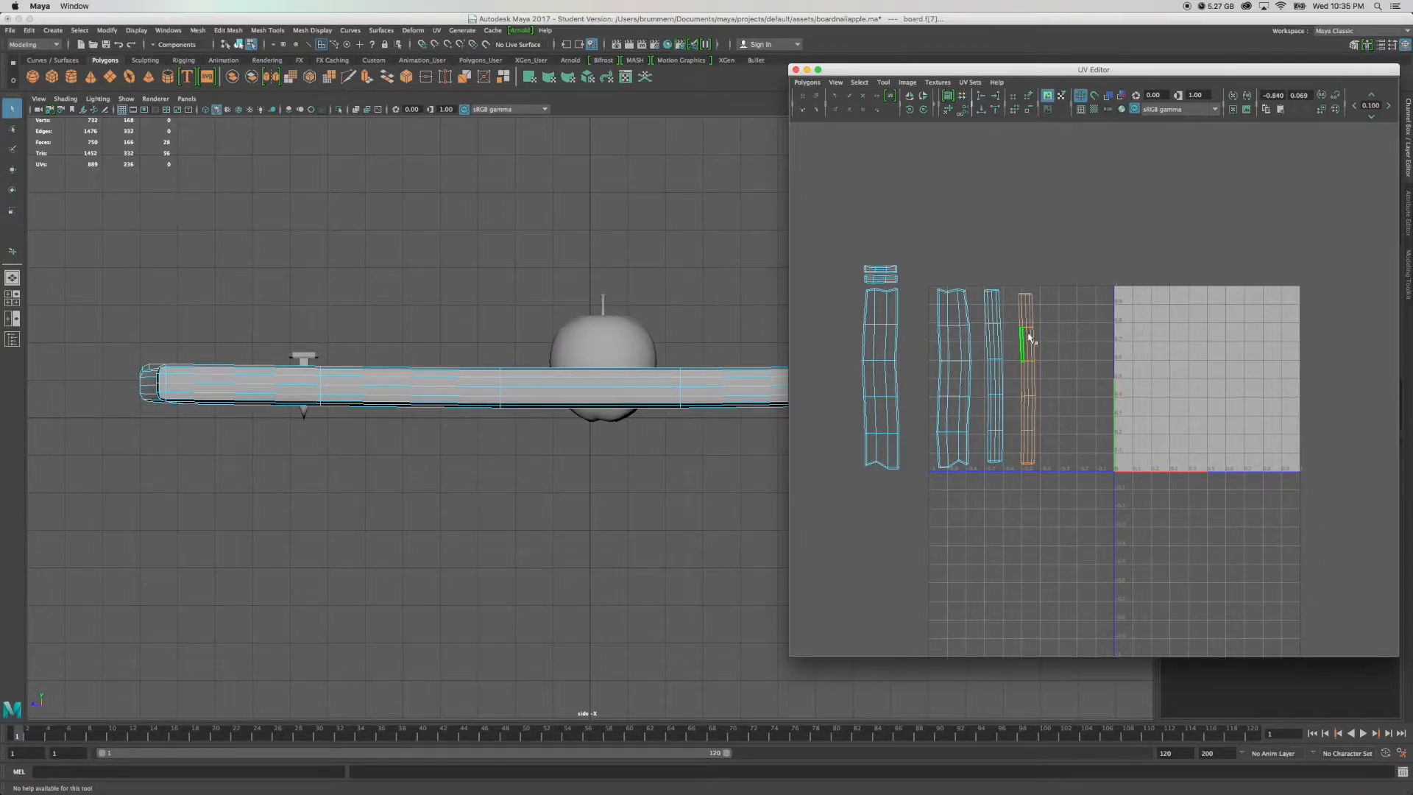
key(w)
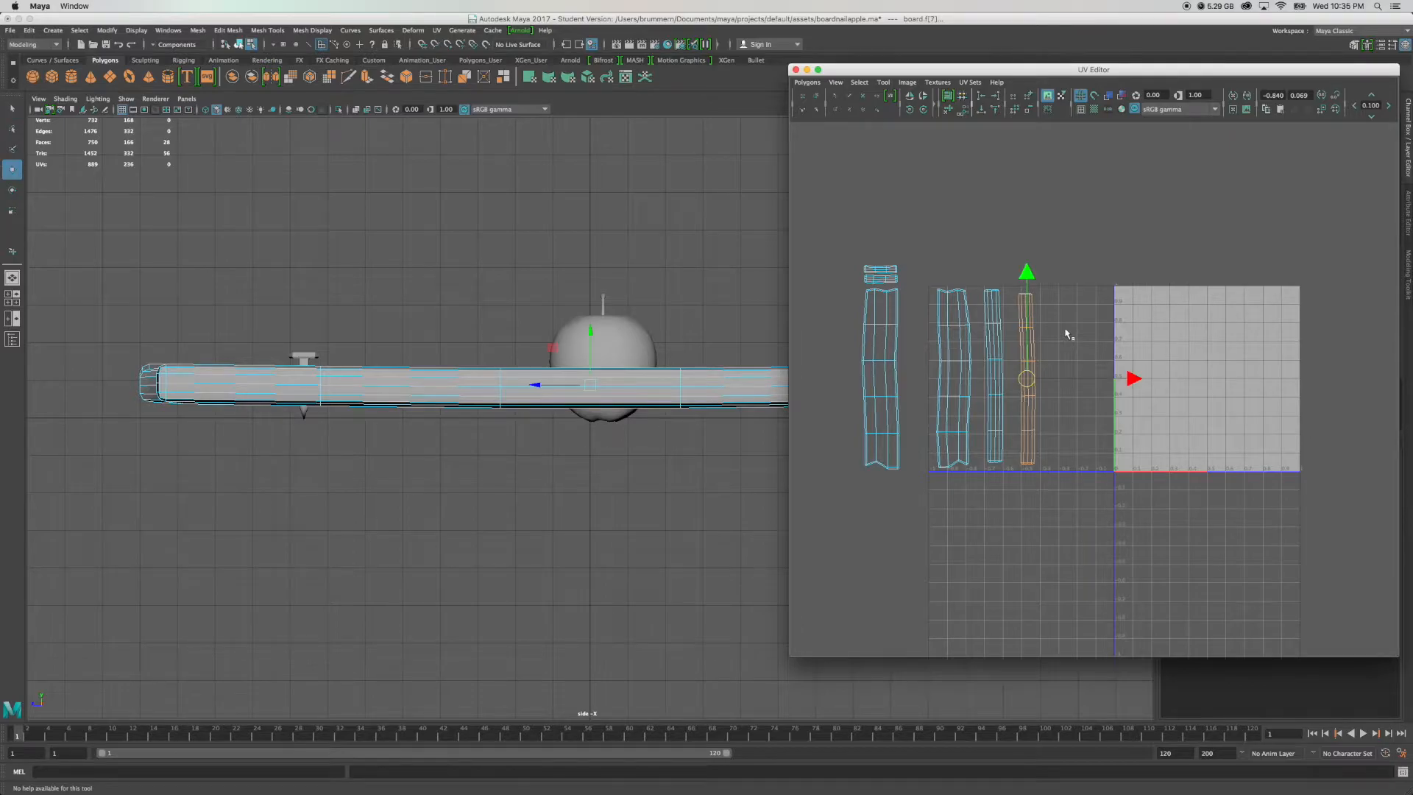
key(e)
key(r)
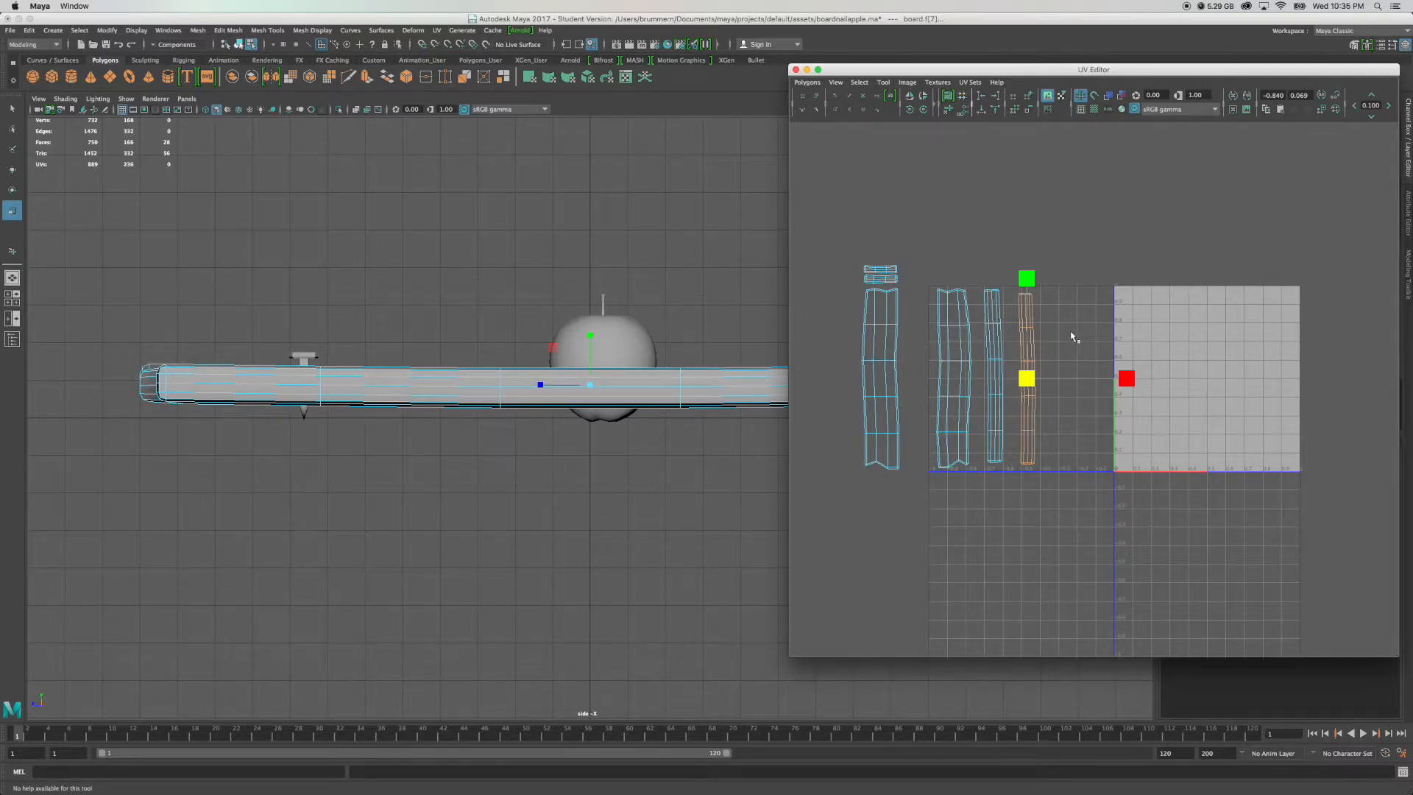
Select the UV points along the entire border of the leftmost long shell.
alt+middle_drag(1067, 331, 1070, 275)
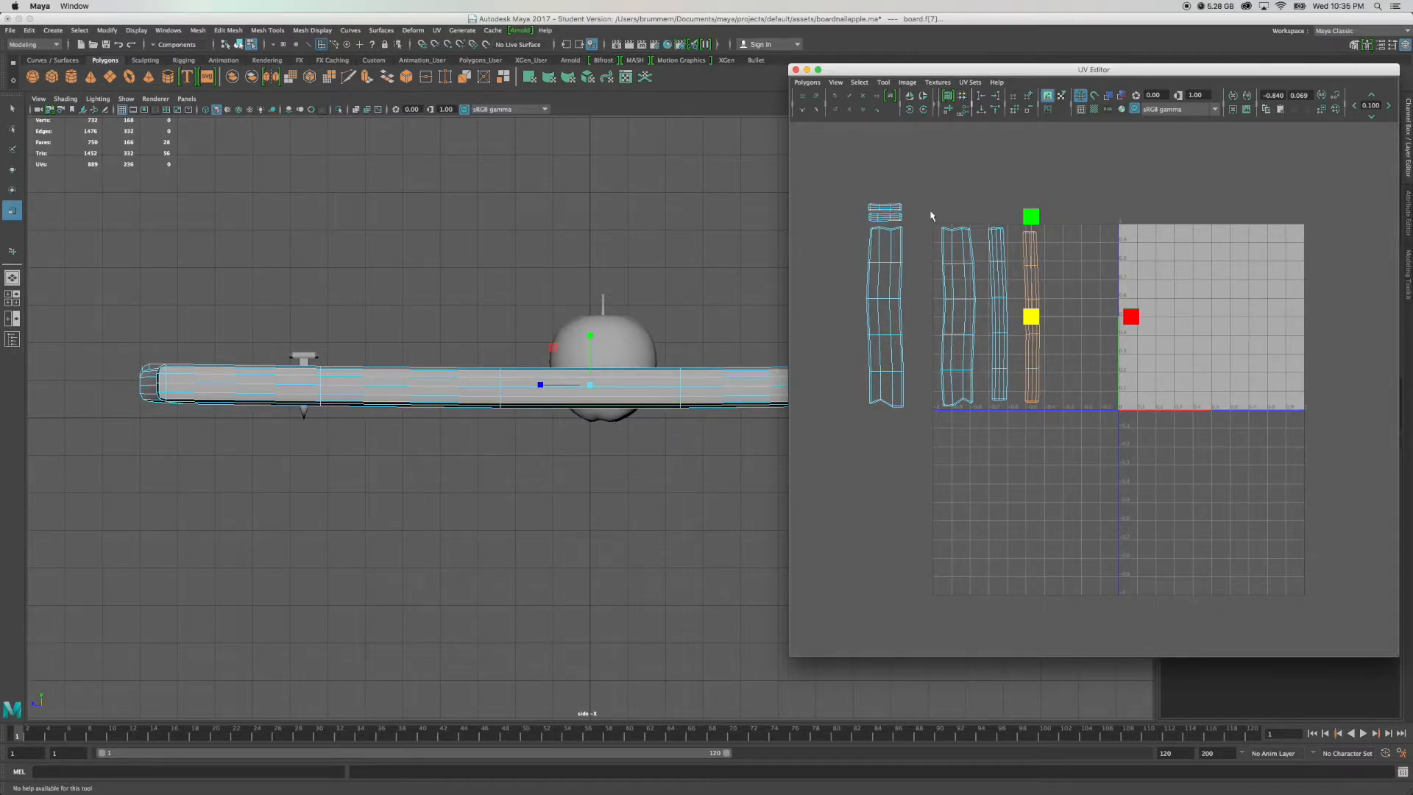
scroll(901, 240, up, 3)
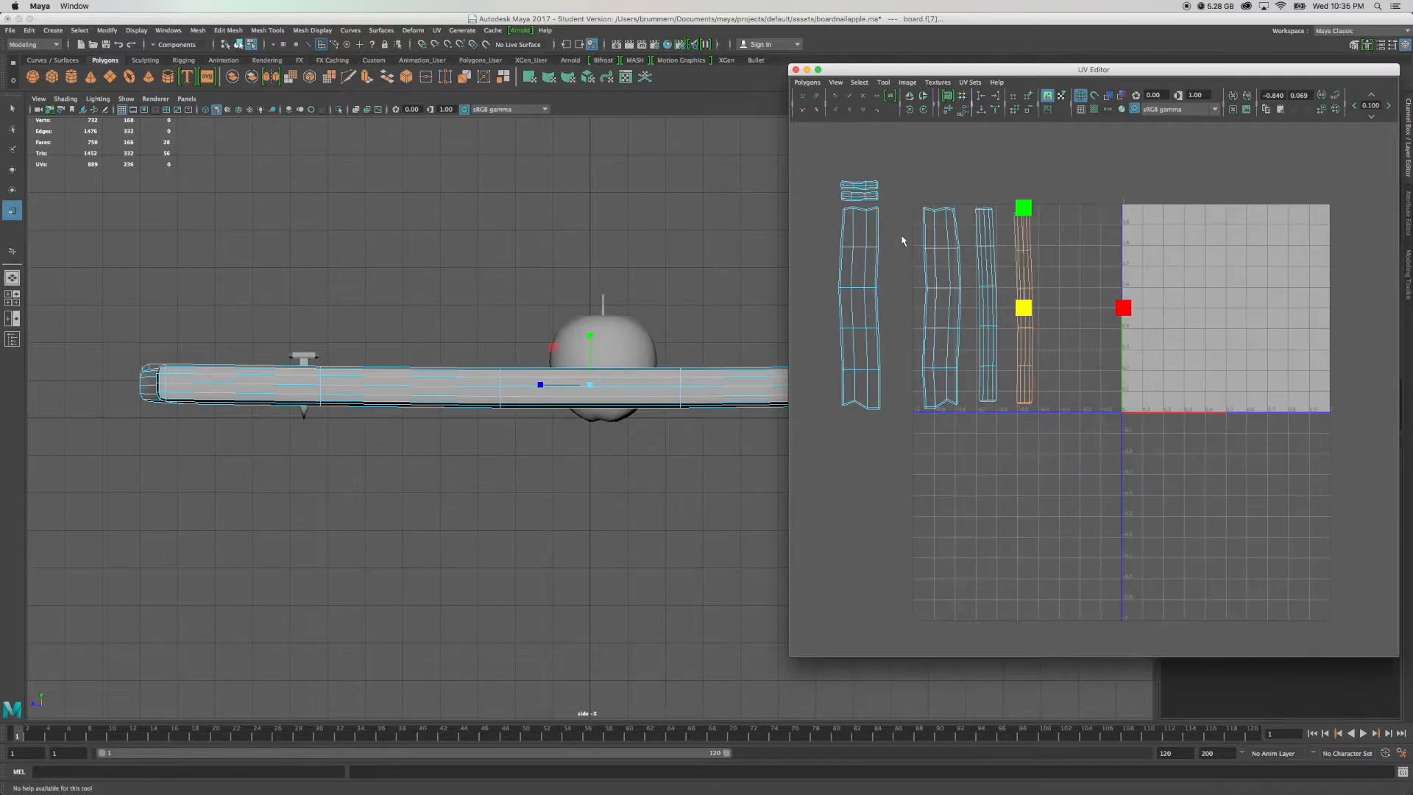
alt+middle_drag(909, 229, 1049, 296)
scroll(1027, 335, up, 2)
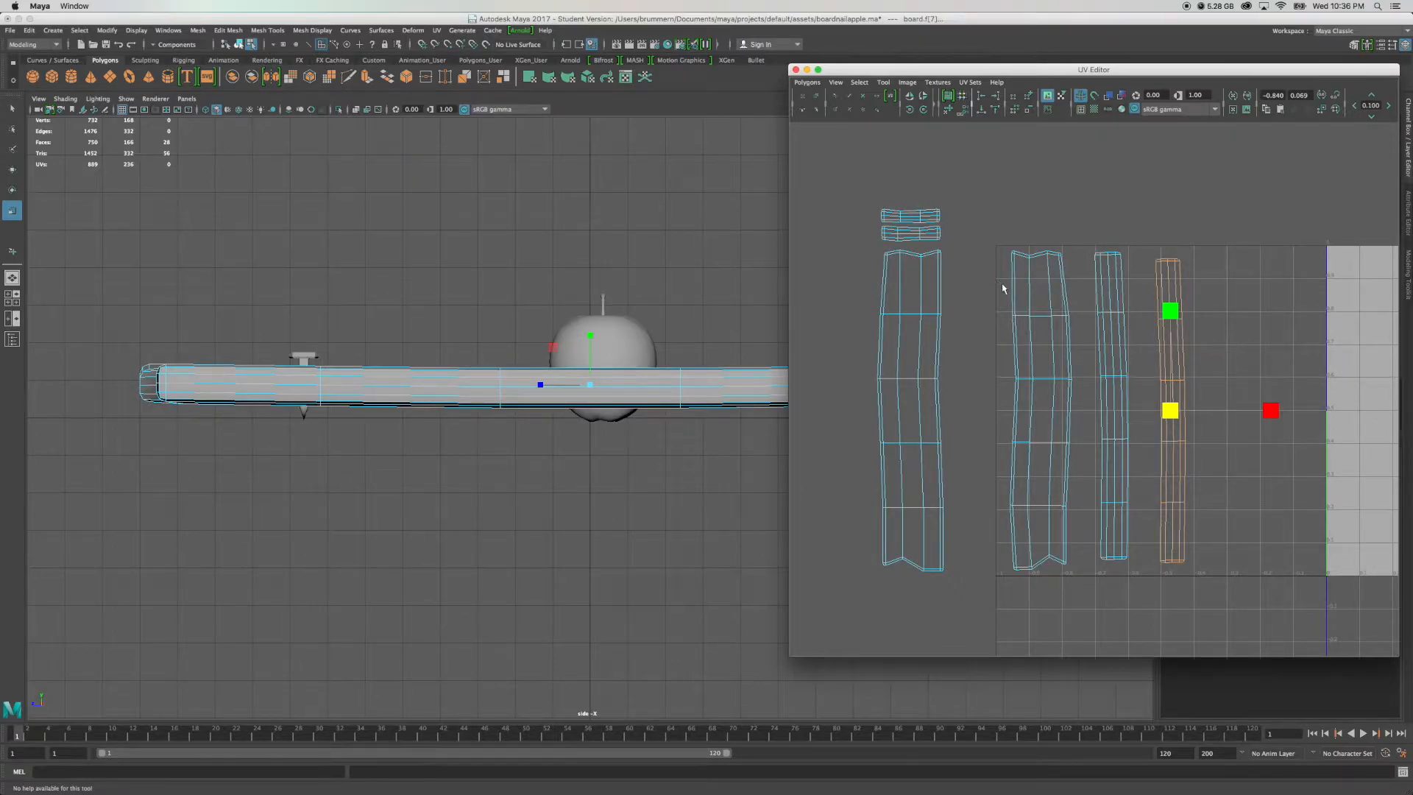
right_drag(901, 267, 928, 268)
drag(876, 249, 953, 266)
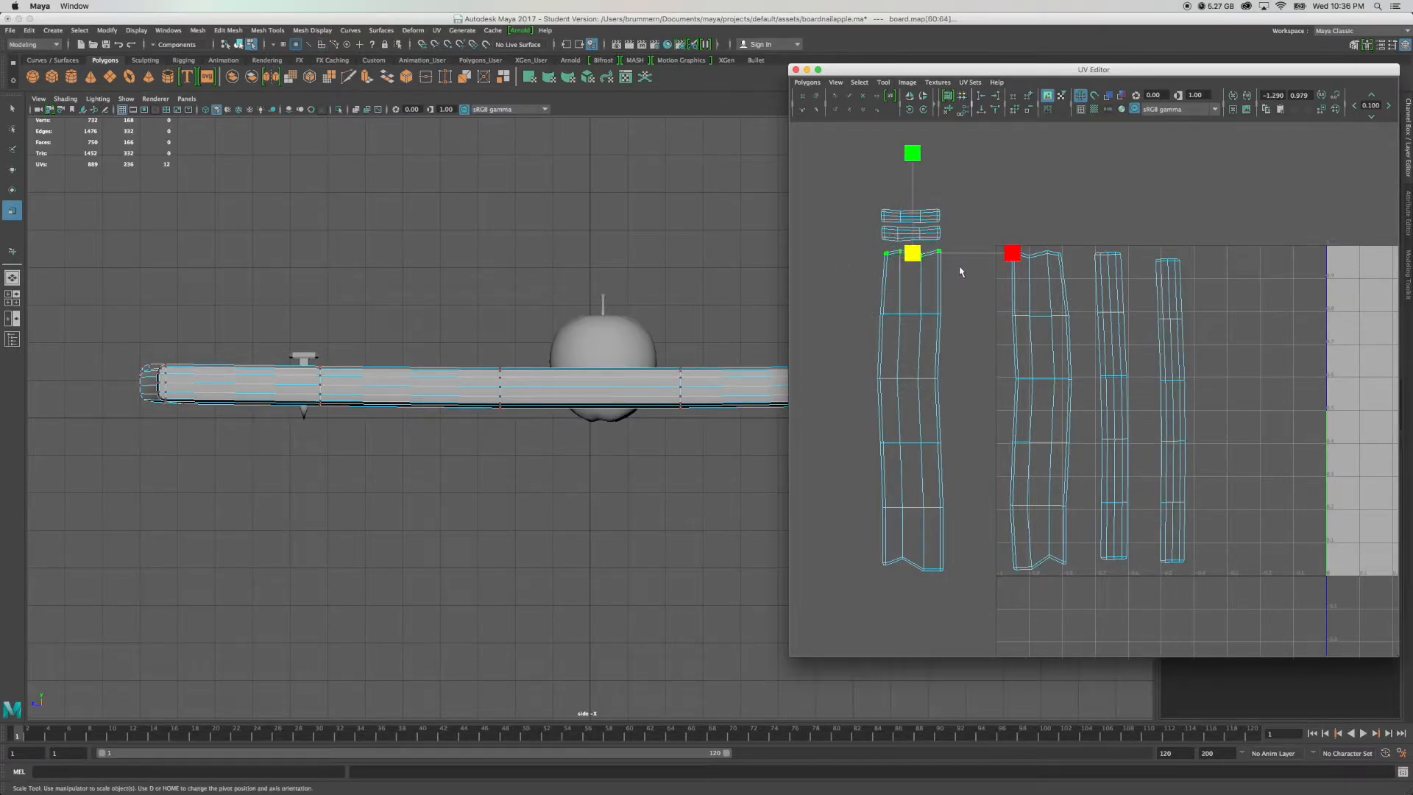
shift+drag(961, 577, 932, 309)
shift+drag(934, 589, 859, 524)
shift+drag(864, 314, 908, 536)
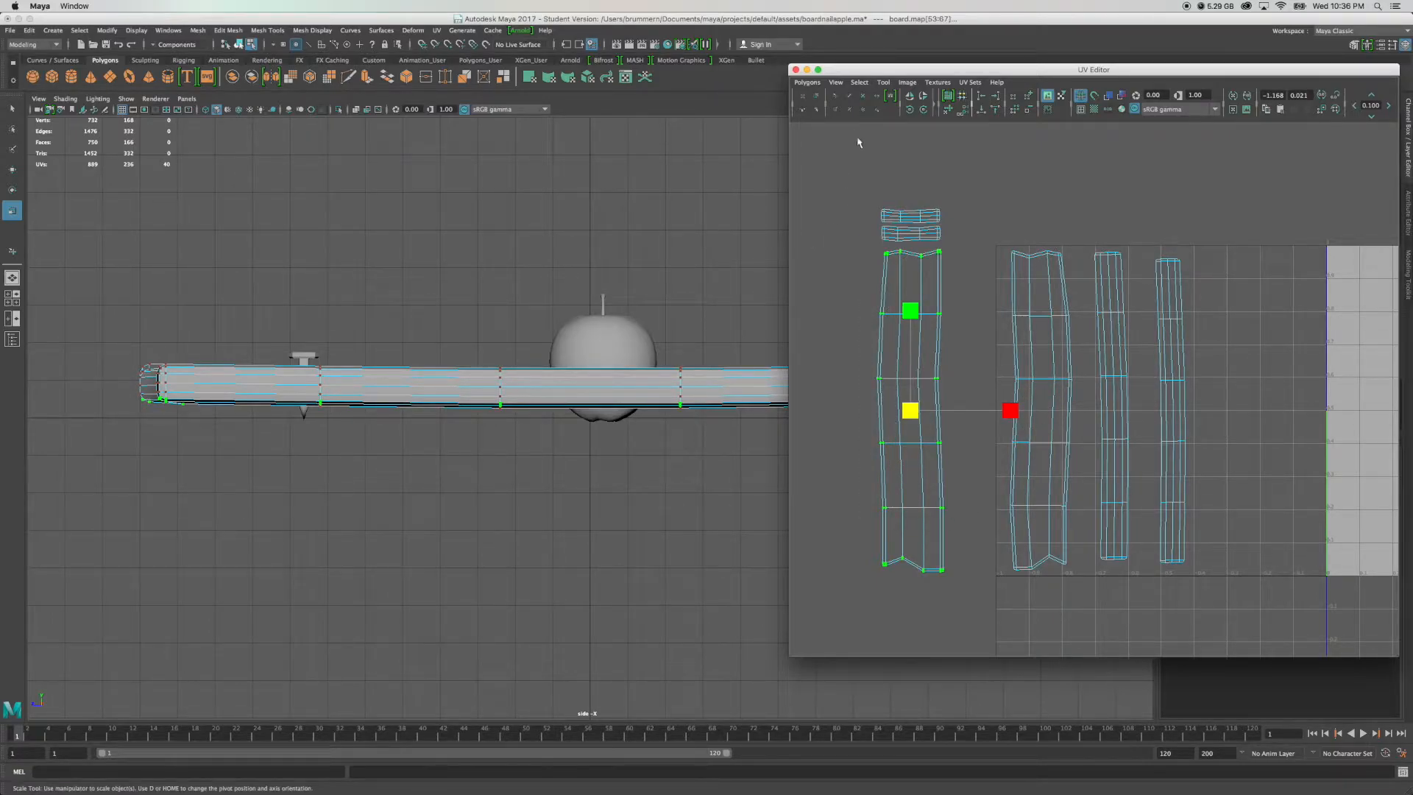
Adjust the corner UVs at the upper end of the leftmost long shell with the Unfold UV tool.
click(835, 96)
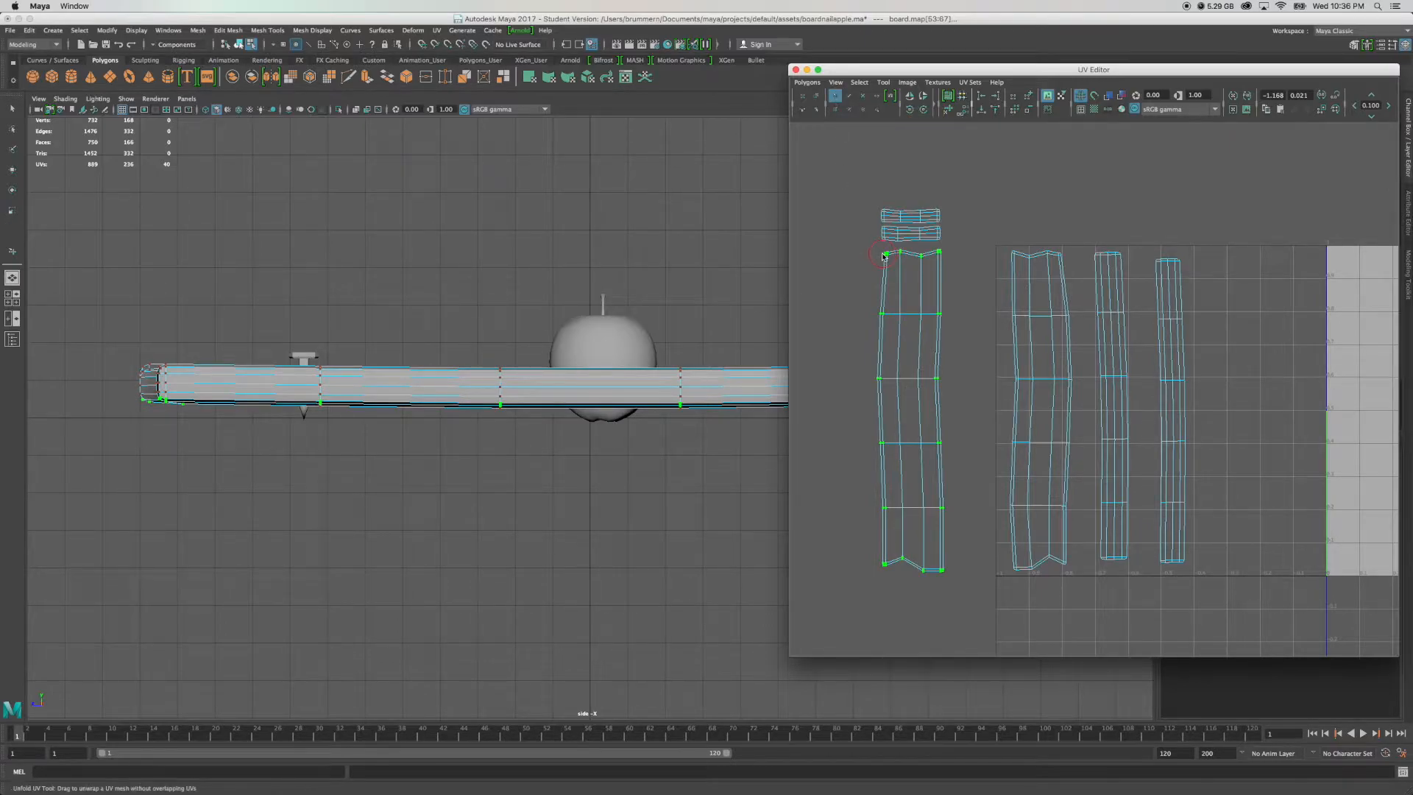
mouse_move(886, 258)
mouse_down()
mouse_move(927, 252)
mouse_move(942, 287)
mouse_move(939, 575)
mouse_move(883, 545)
mouse_move(868, 308)
mouse_move(880, 251)
mouse_move(867, 244)
mouse_up()
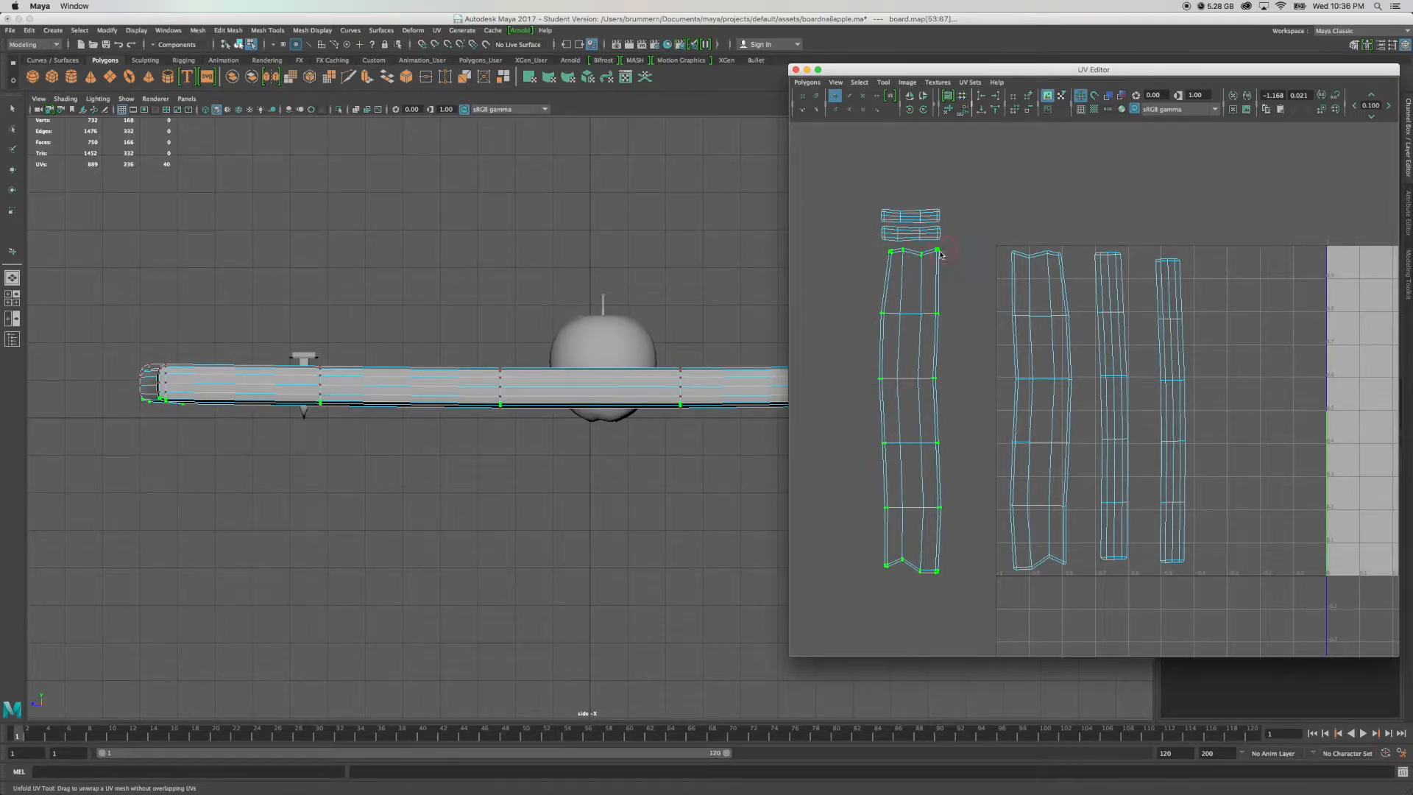
key(q)
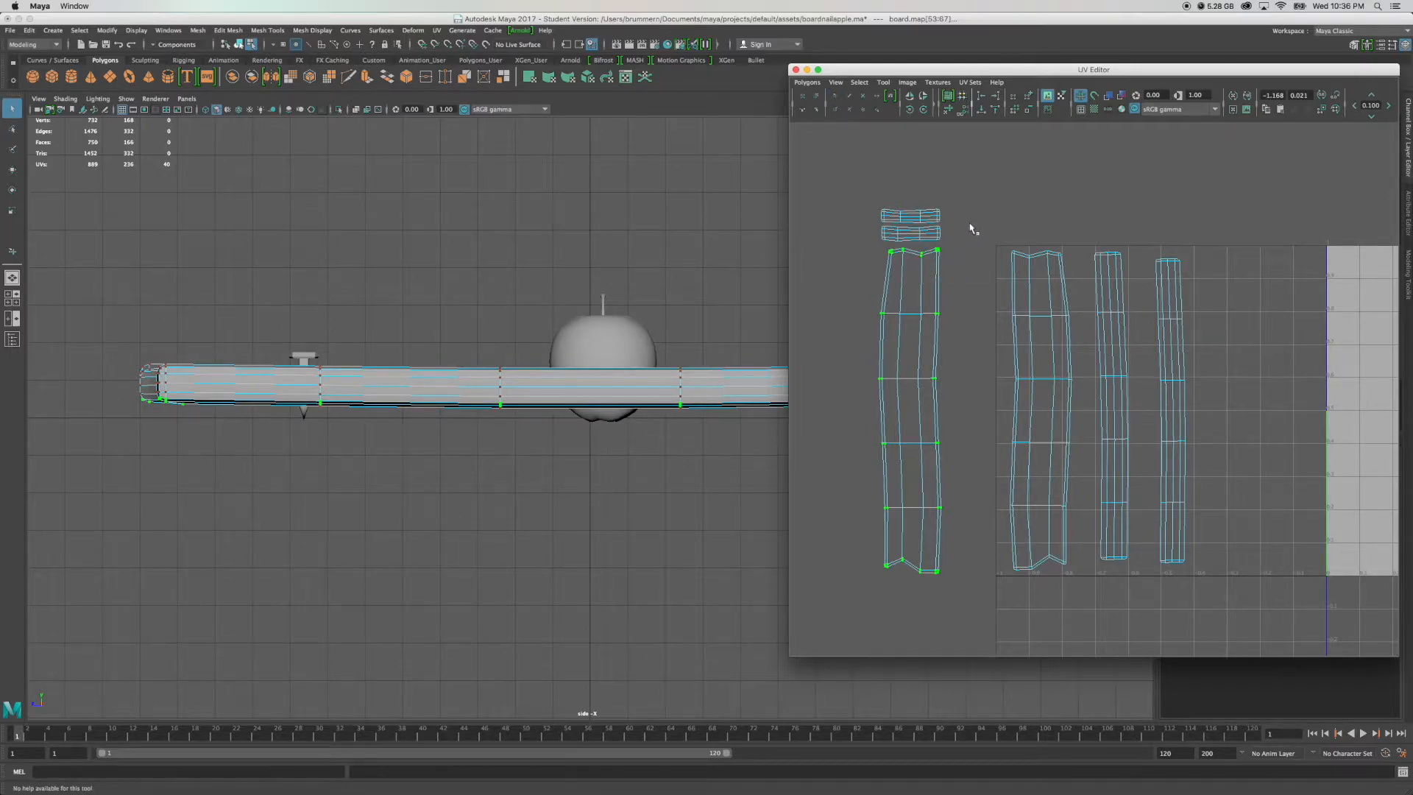
right_drag(919, 232, 920, 201)
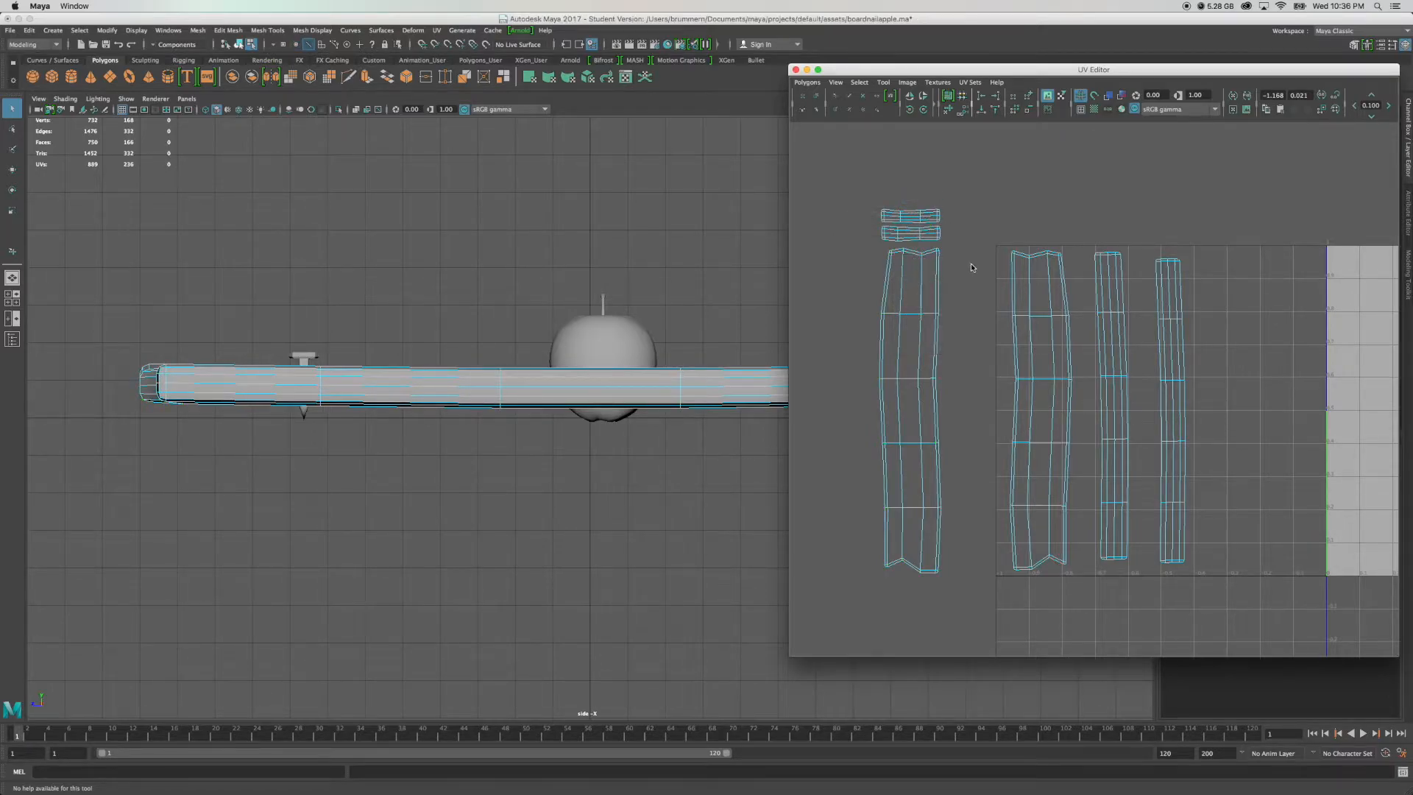
Move the first side strip's shell close beside the second long shell, leaving a narrow gap and aligning their heights.
key(a)
scroll(978, 281, down, 1)
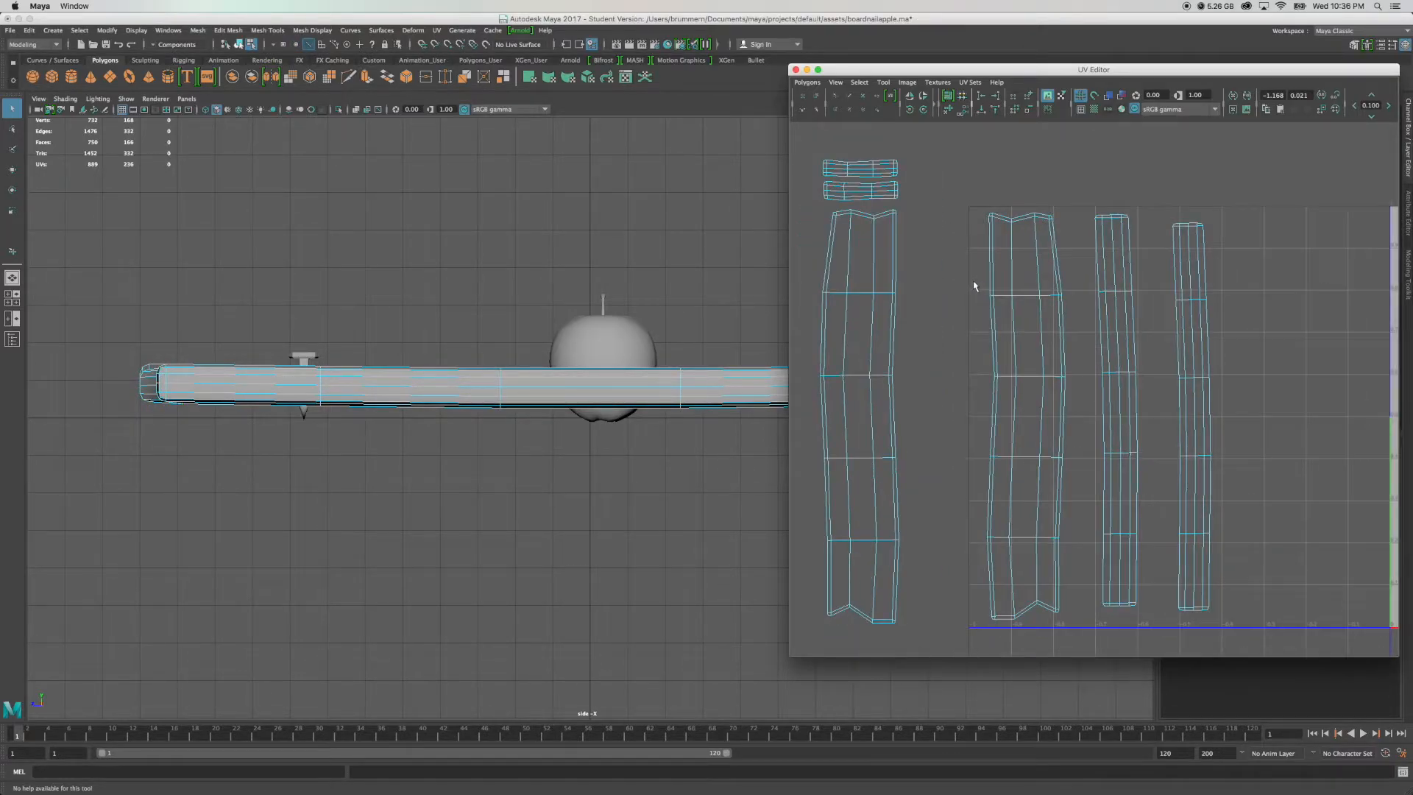
alt+middle_drag(977, 280, 943, 282)
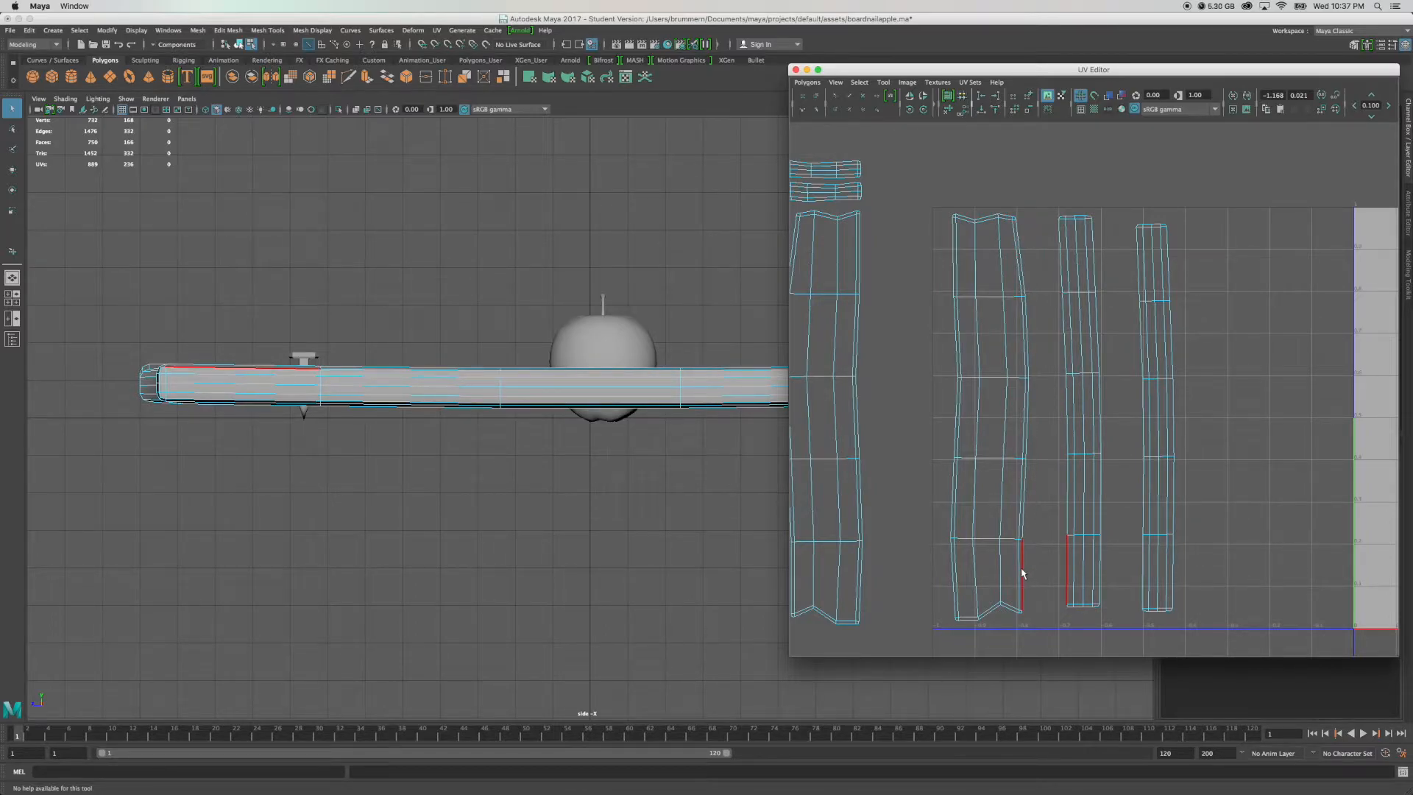
right_click(1082, 400)
click(1043, 386)
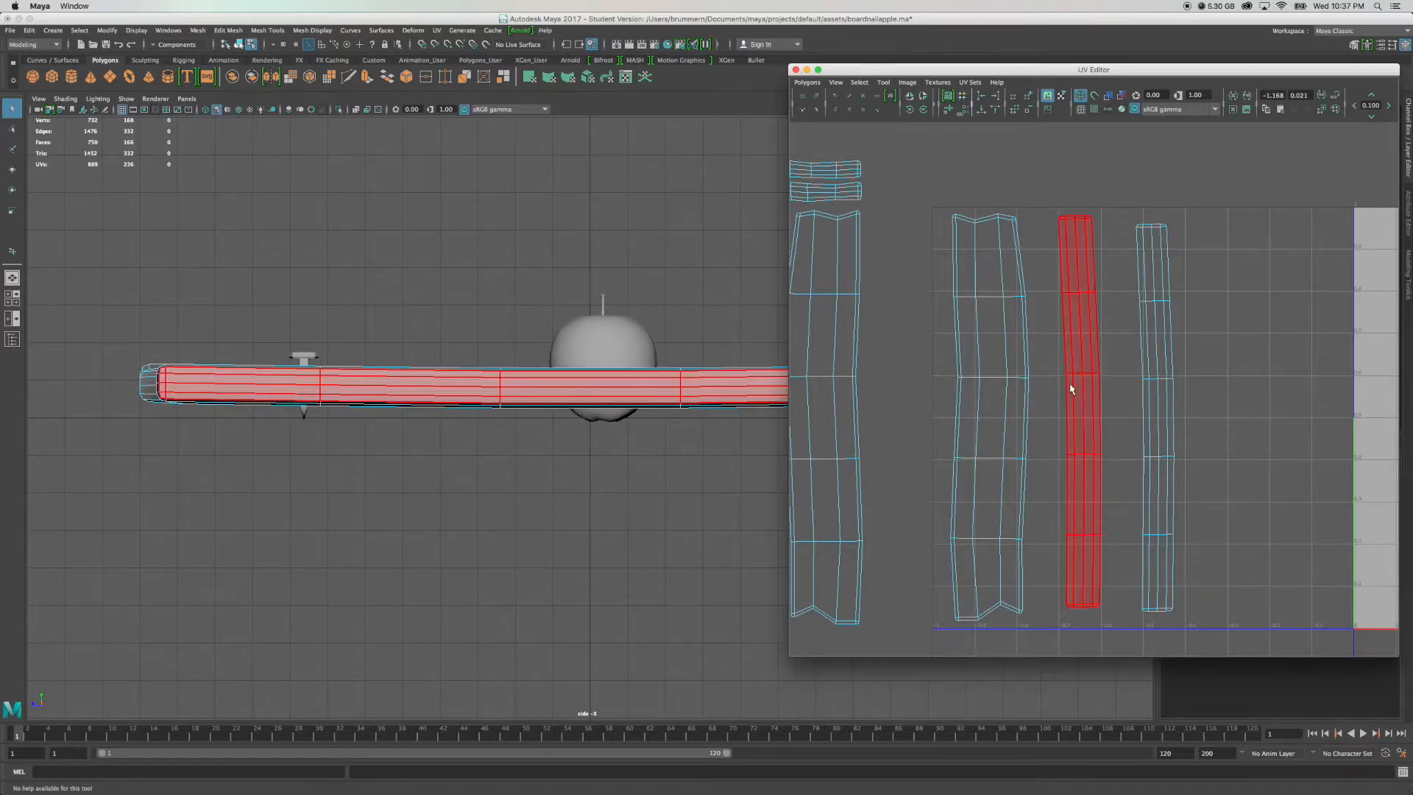
click(1076, 388)
key(w)
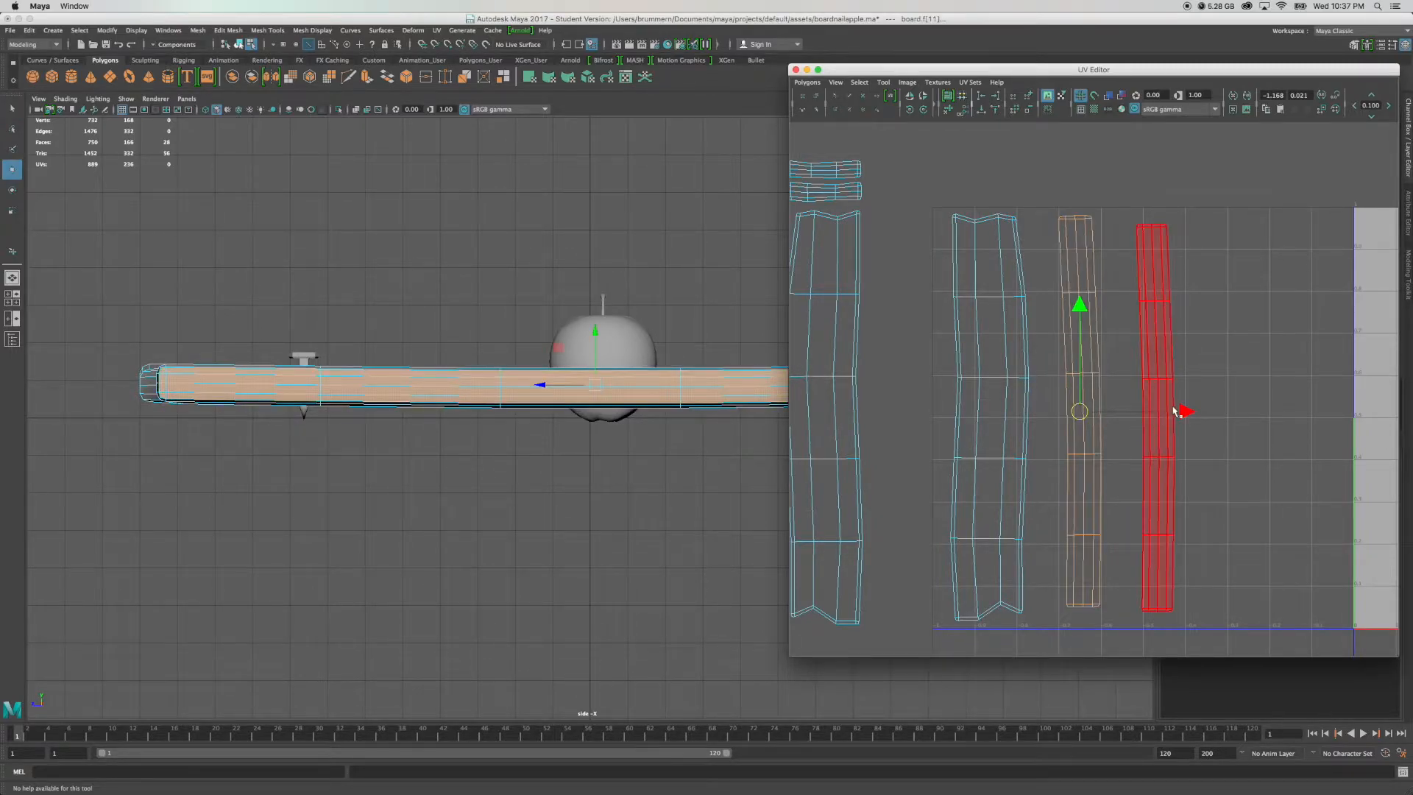
drag(1186, 410, 1147, 410)
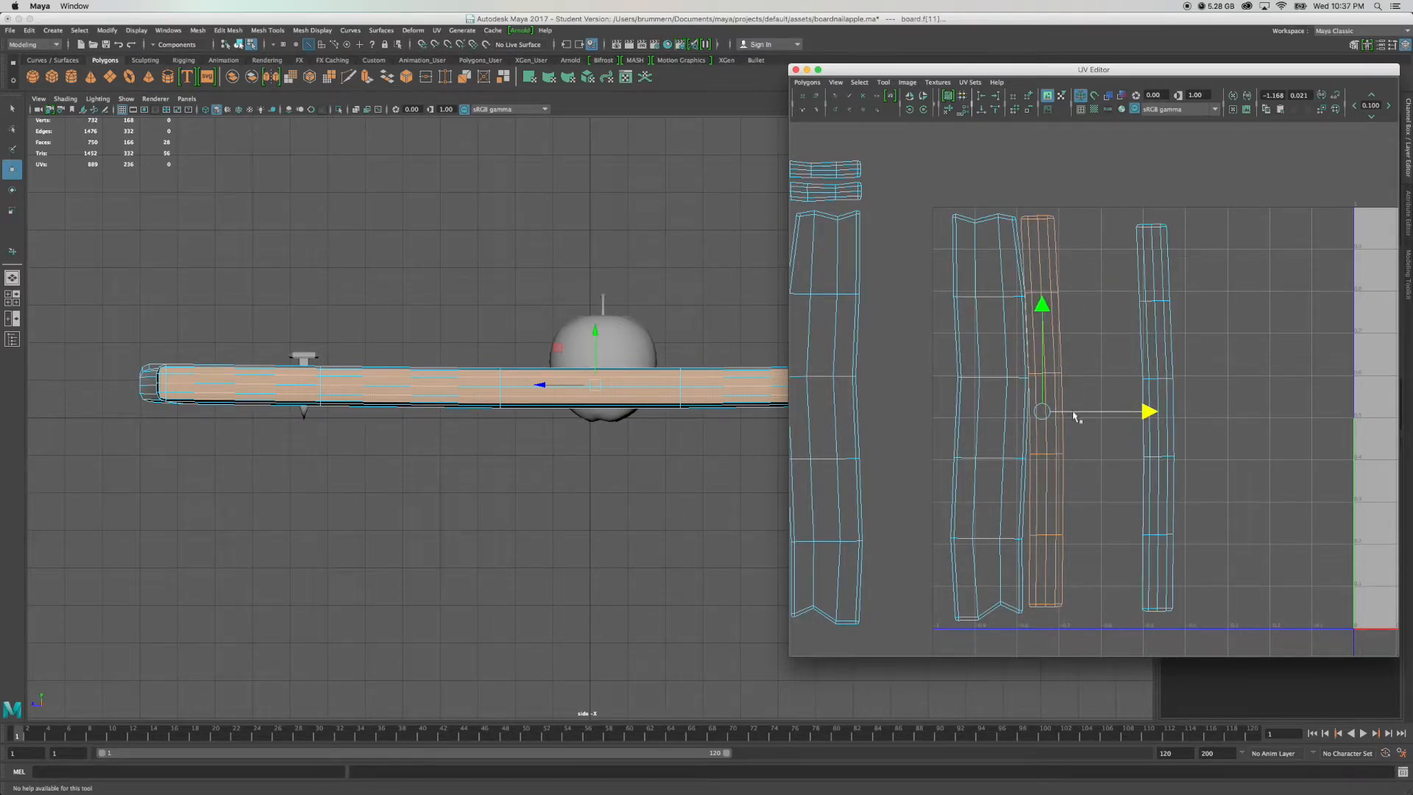
key(ctrl+F12)
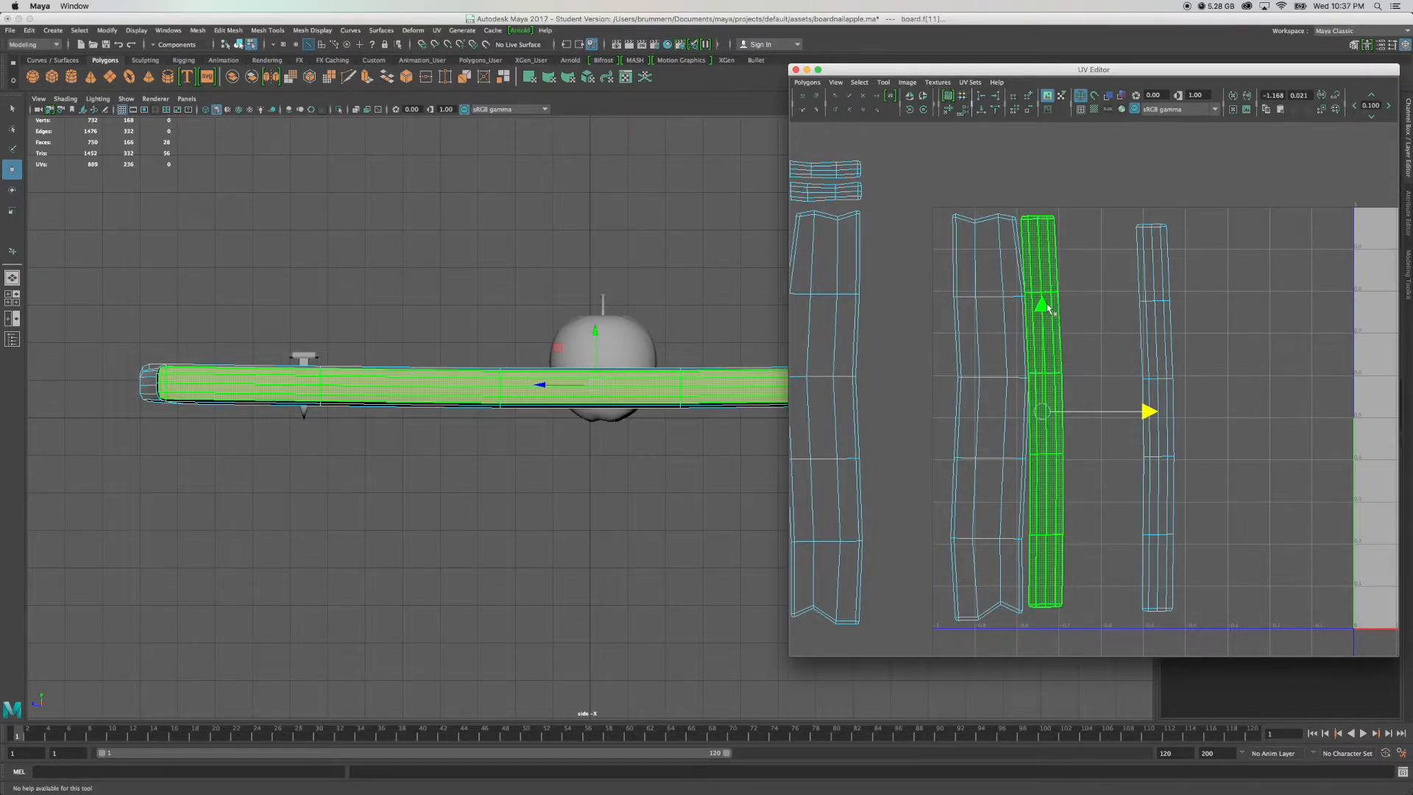
drag(1042, 307, 1039, 312)
drag(1152, 415, 1161, 414)
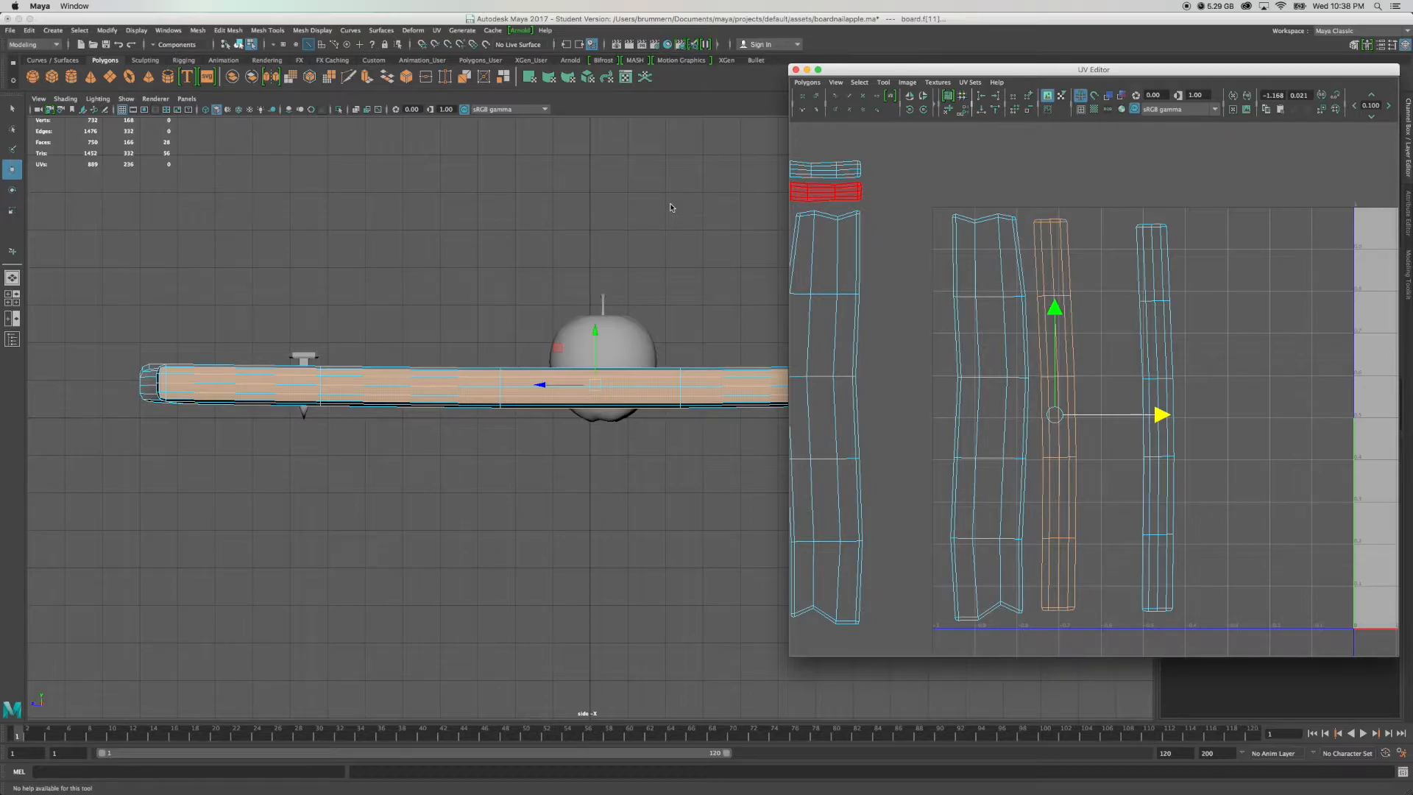
Save the scene under the name boardnailapple_UVdone.ma.
key(q)
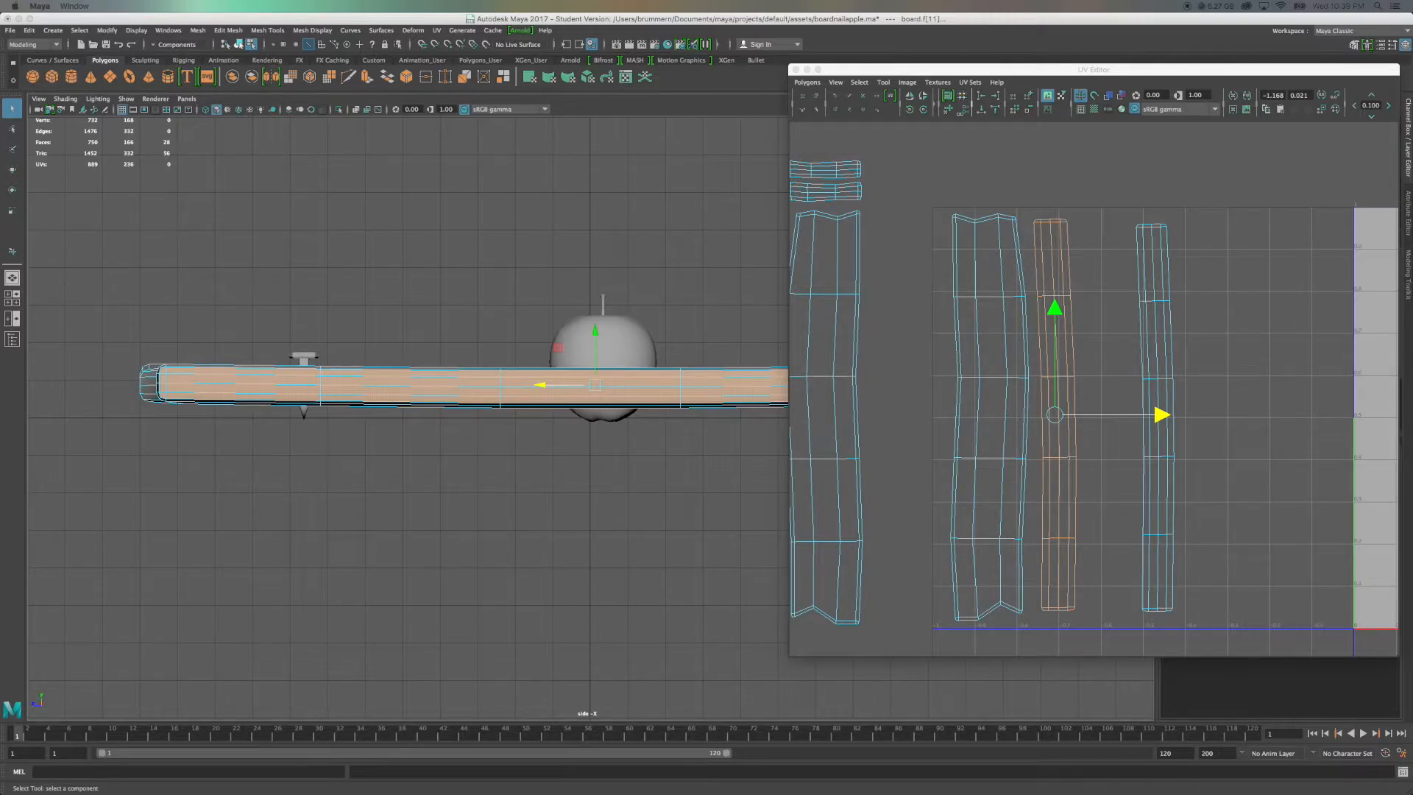
key(super+s)
key(w)
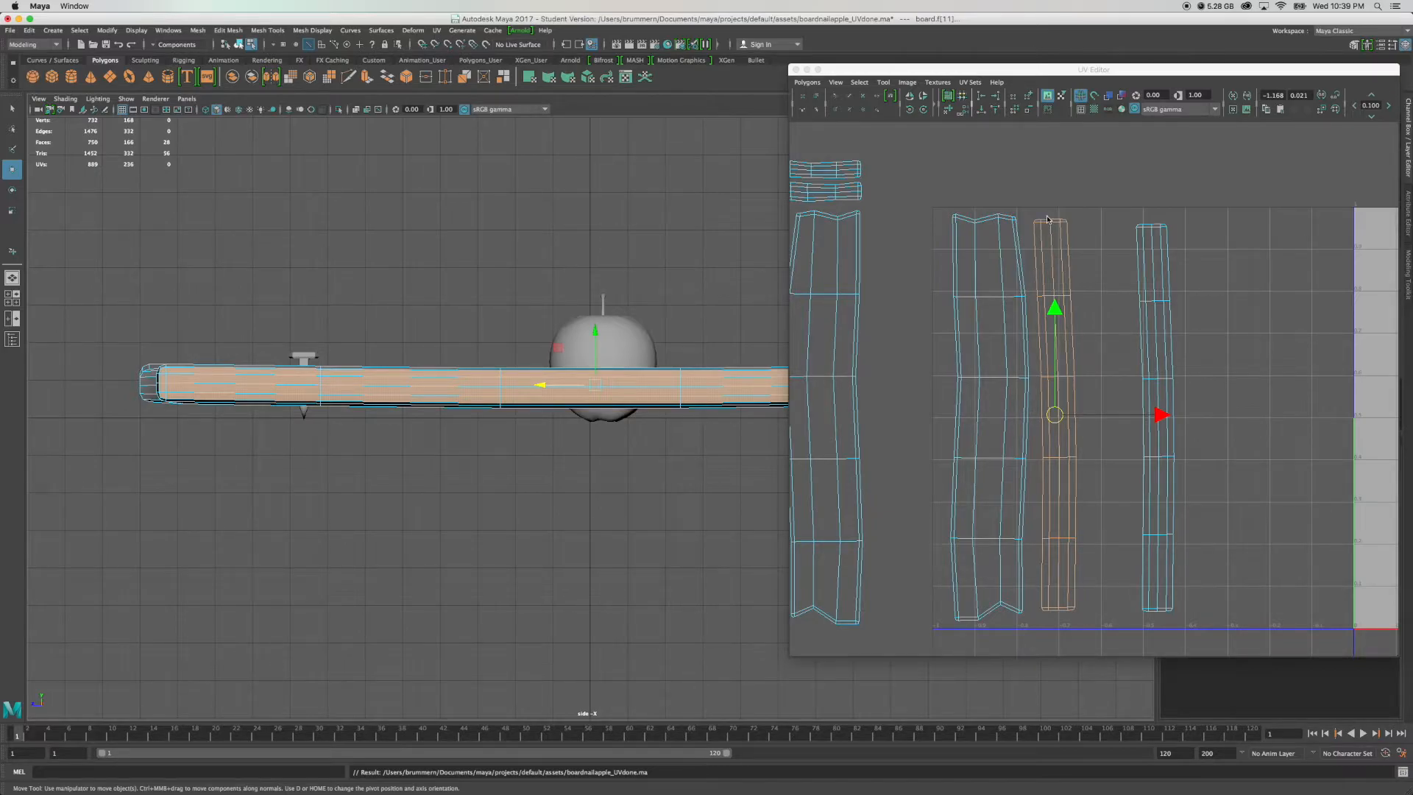
Try to sew the side strip to the adjacent long shell along their facing edges, then undo the sewing.
right_drag(1046, 262, 1043, 222)
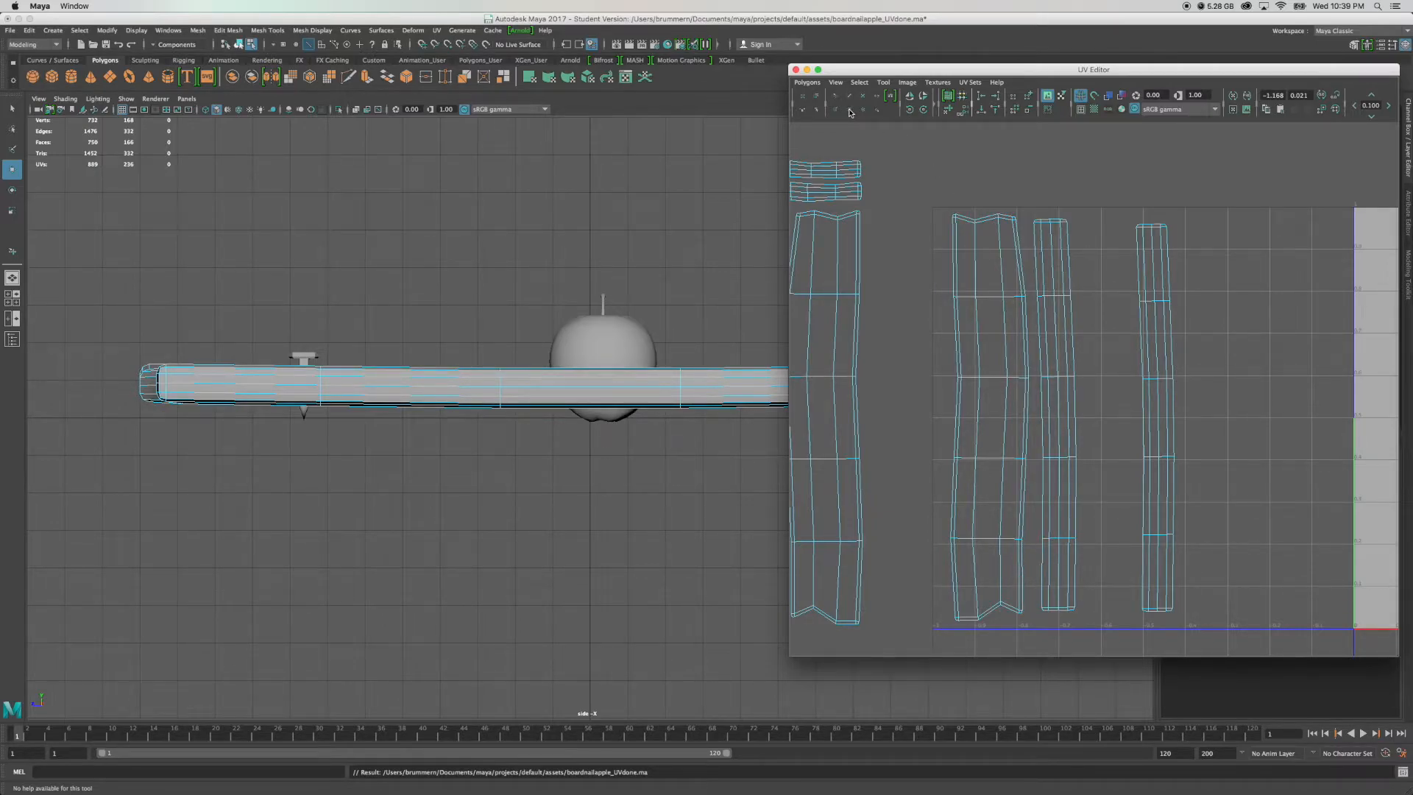
click(884, 83)
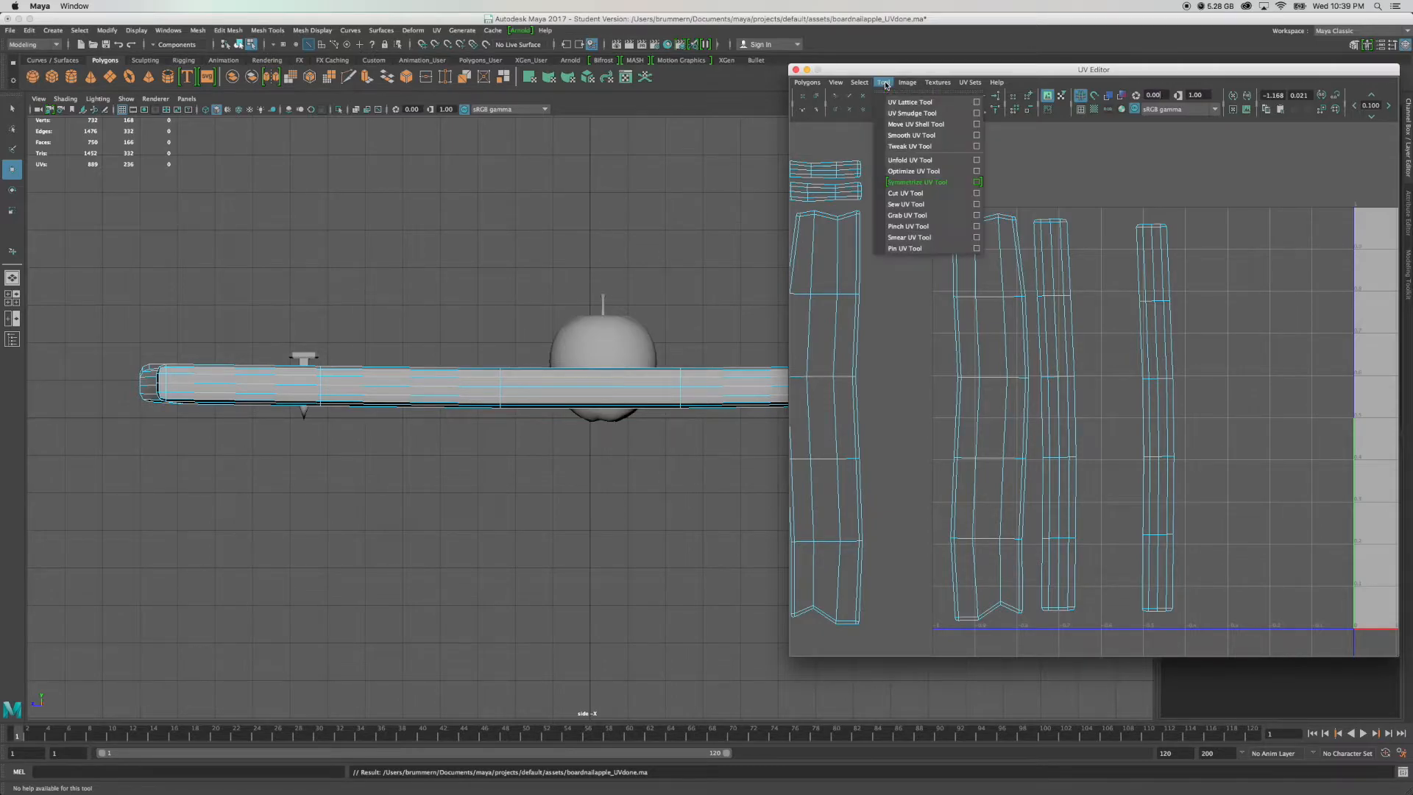
click(901, 205)
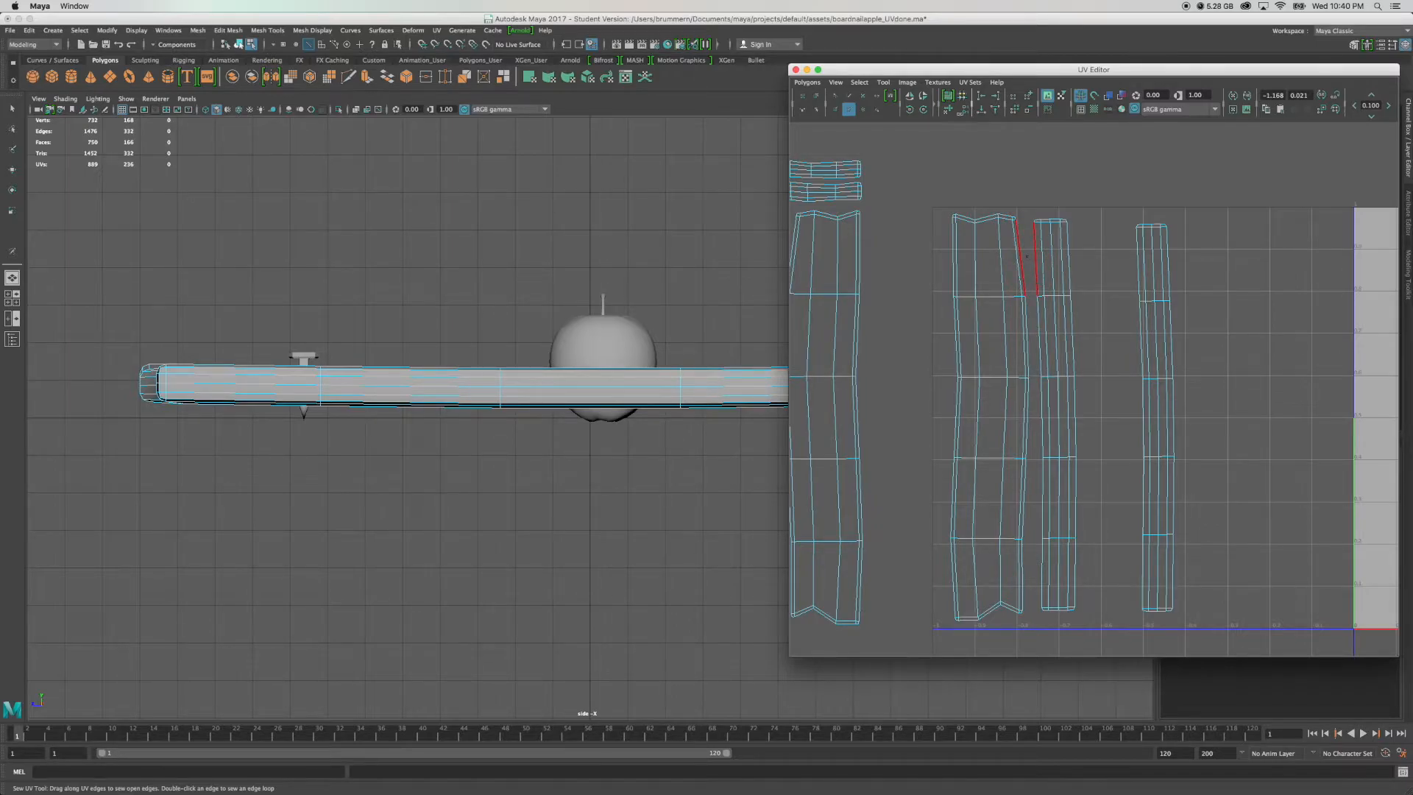
click(1027, 256)
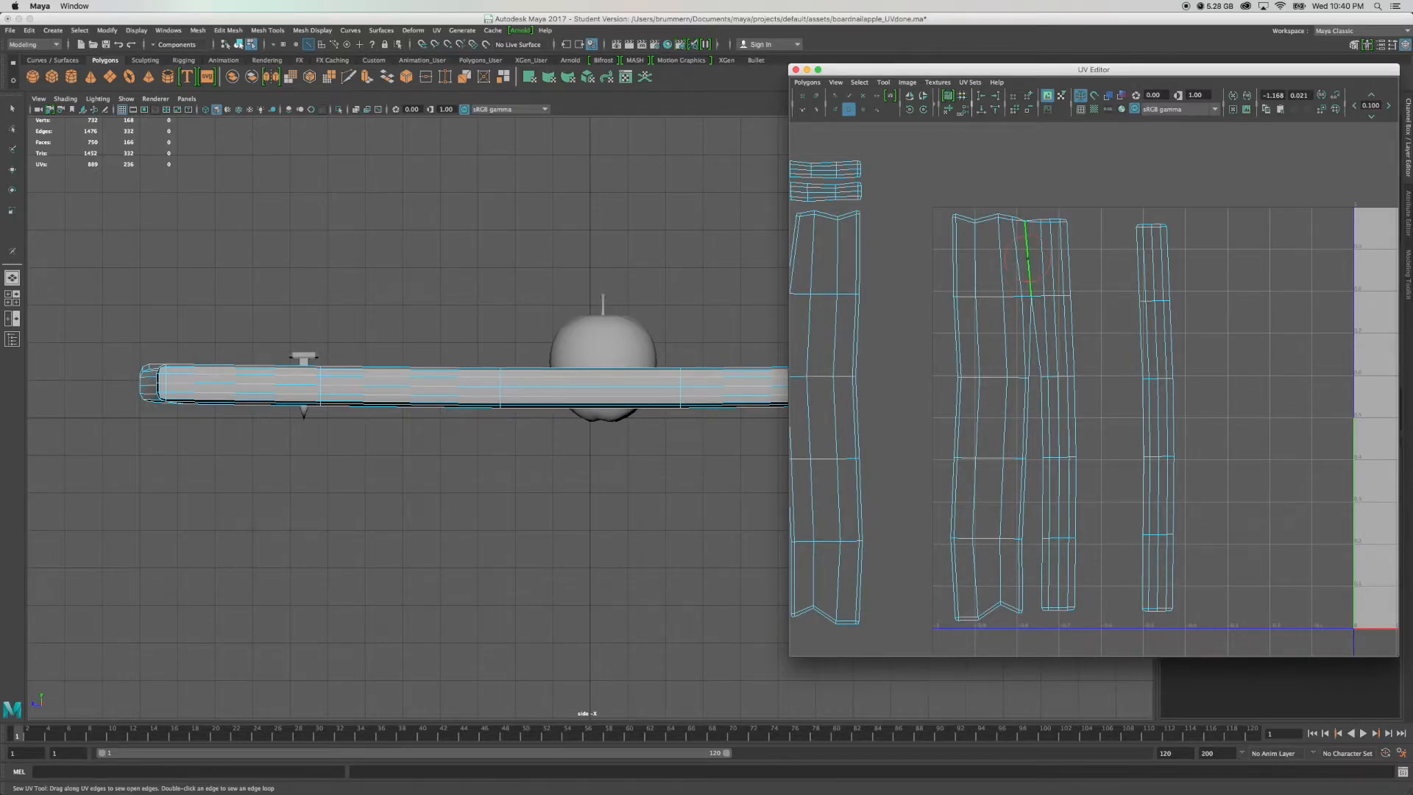
click(1027, 271)
click(1031, 358)
click(1038, 427)
click(1039, 515)
click(1038, 596)
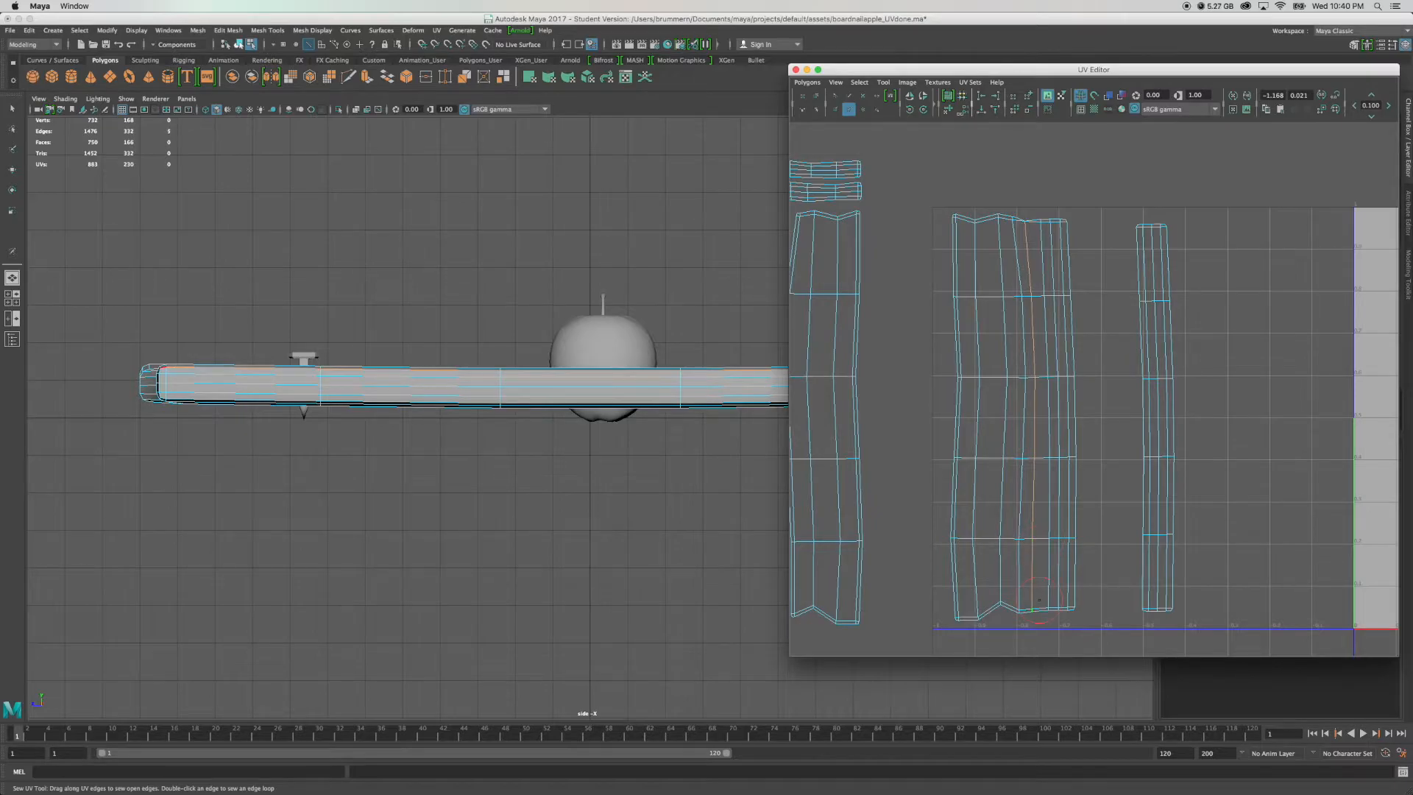
click(1035, 218)
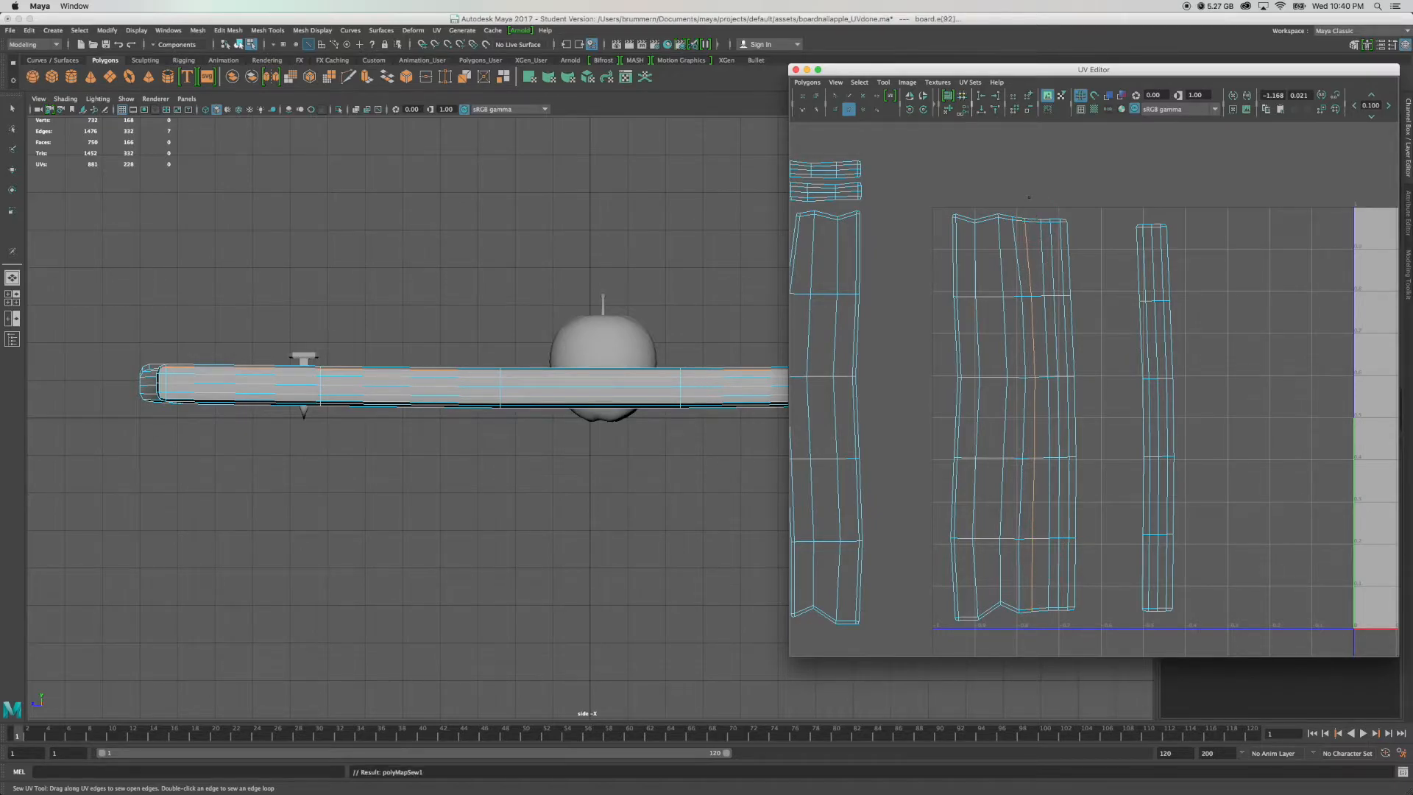
key(z)
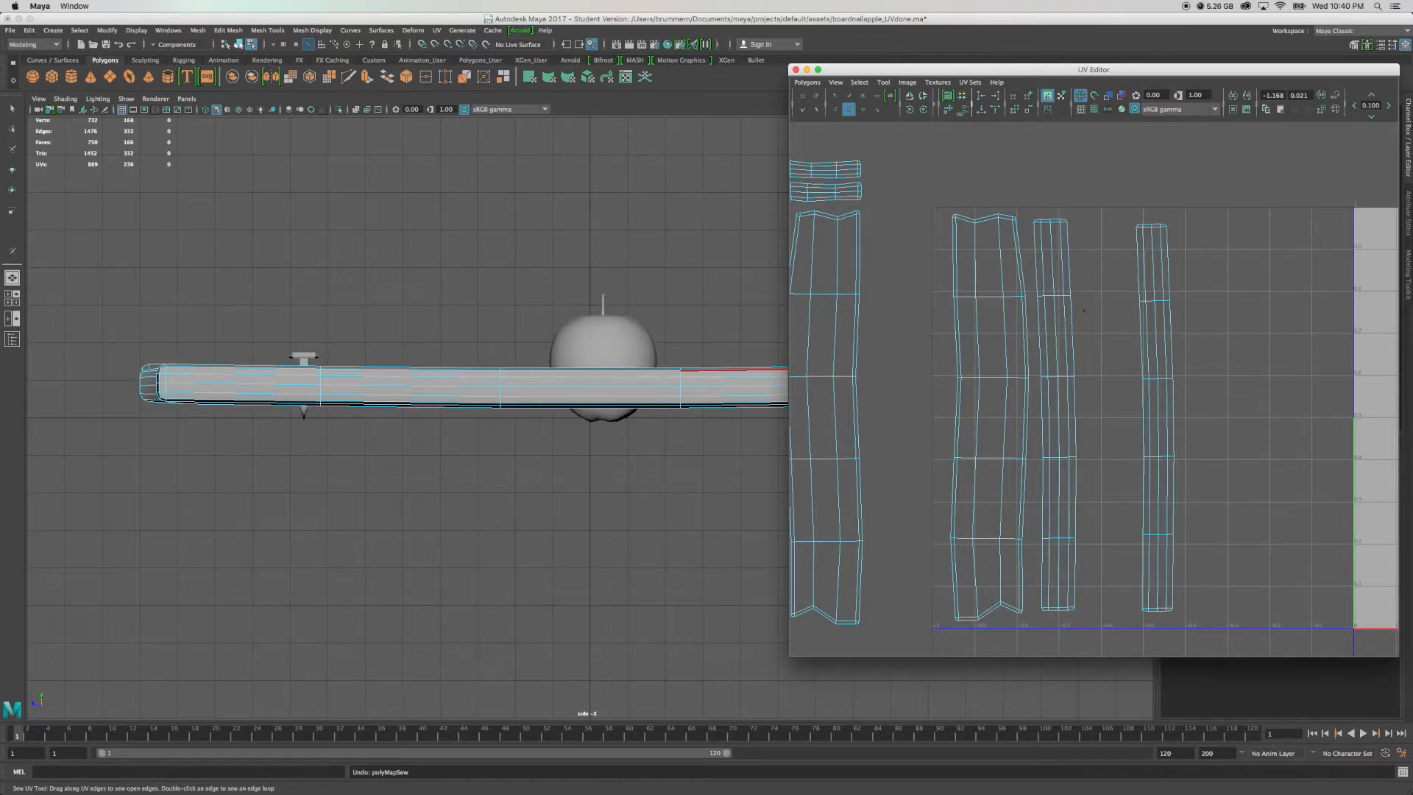
Select the side strip's whole shell and shift it closer to the adjacent long shell's border.
key(q)
right_drag(1067, 312, 1025, 296)
click(1060, 321)
click(1060, 322)
middle_drag(1161, 418, 1149, 415)
Shift the strip's middle, lower and upper UV rows sideways so its edge follows the neighbouring long shell's border.
right_drag(1050, 460, 1094, 463)
drag(1083, 472, 1017, 434)
drag(1152, 458, 1148, 457)
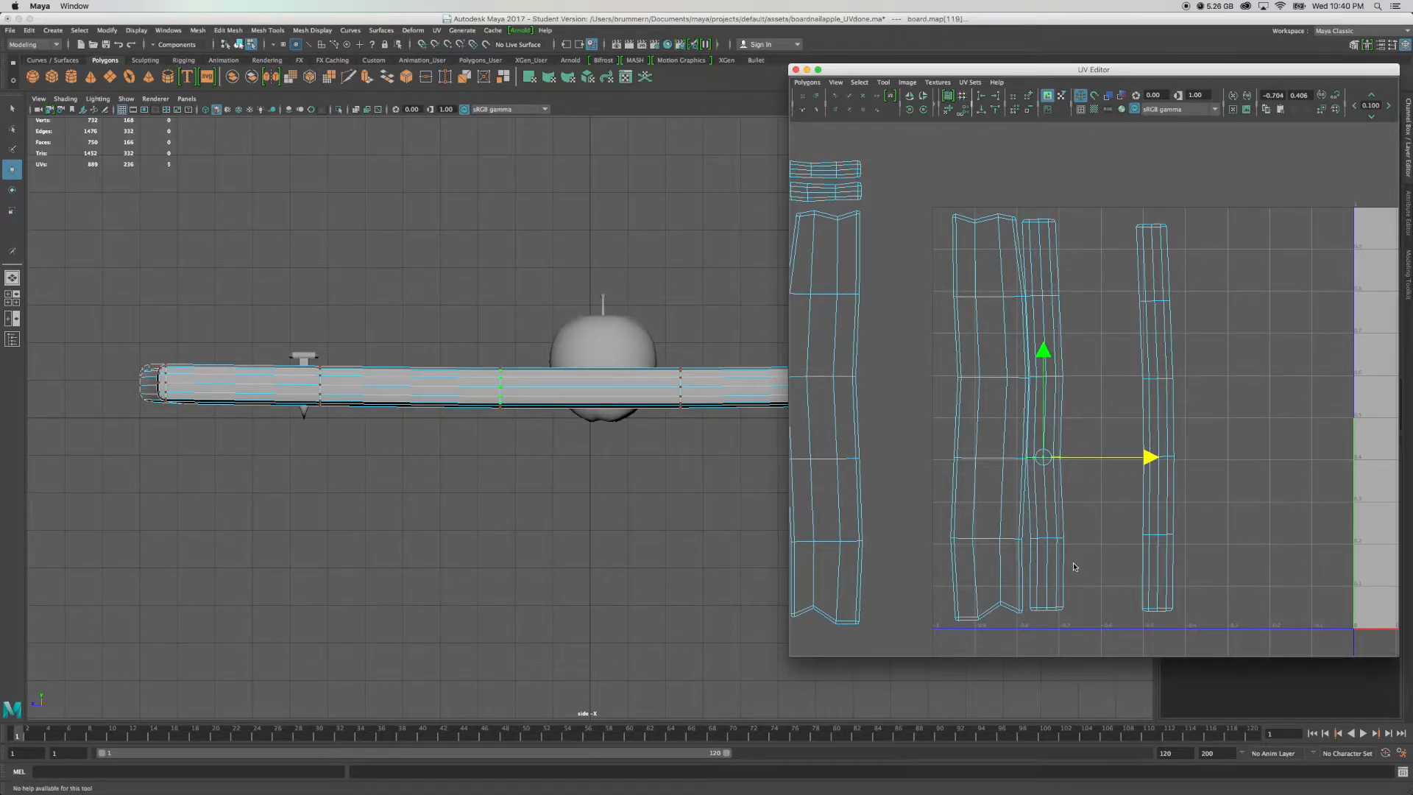
drag(1076, 616, 1016, 515)
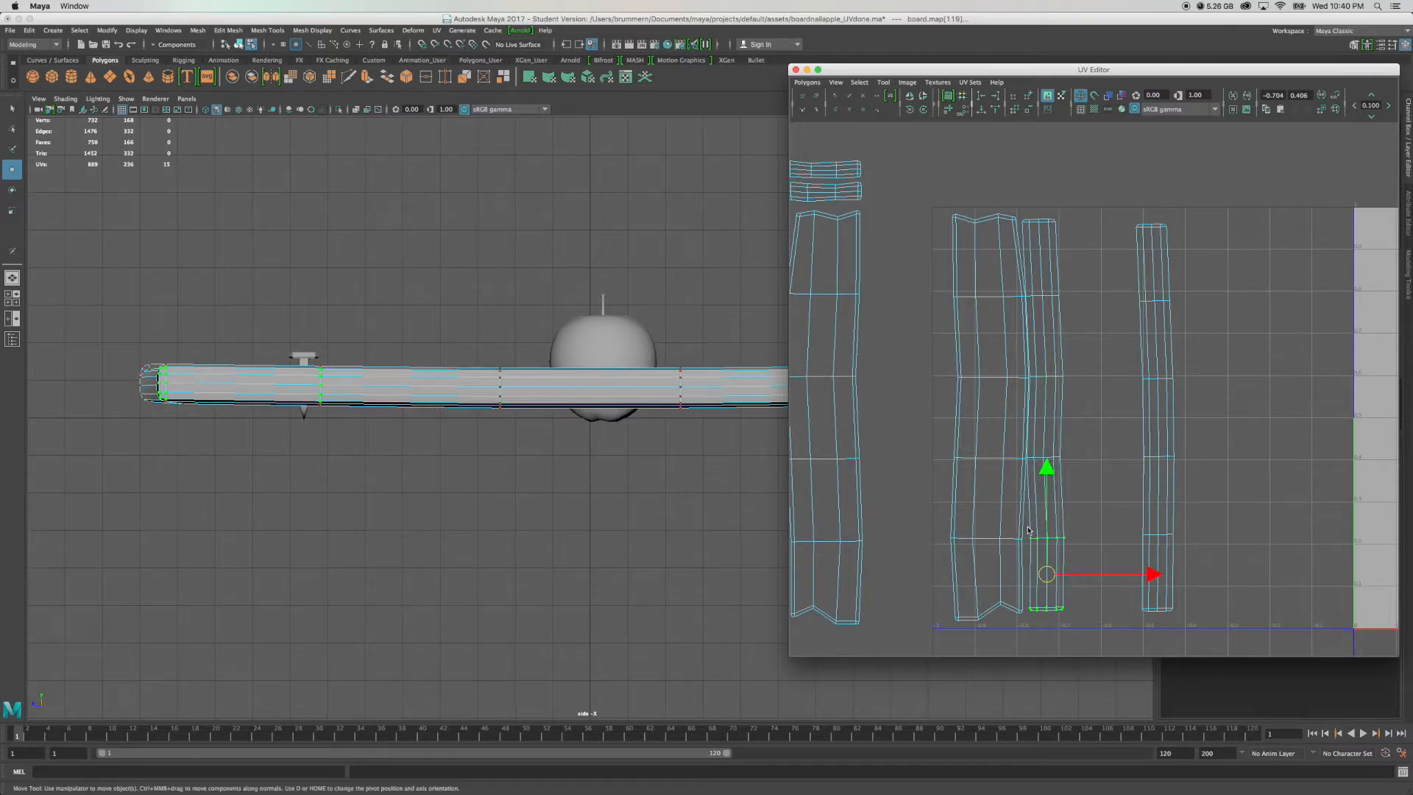
drag(1150, 576, 1141, 577)
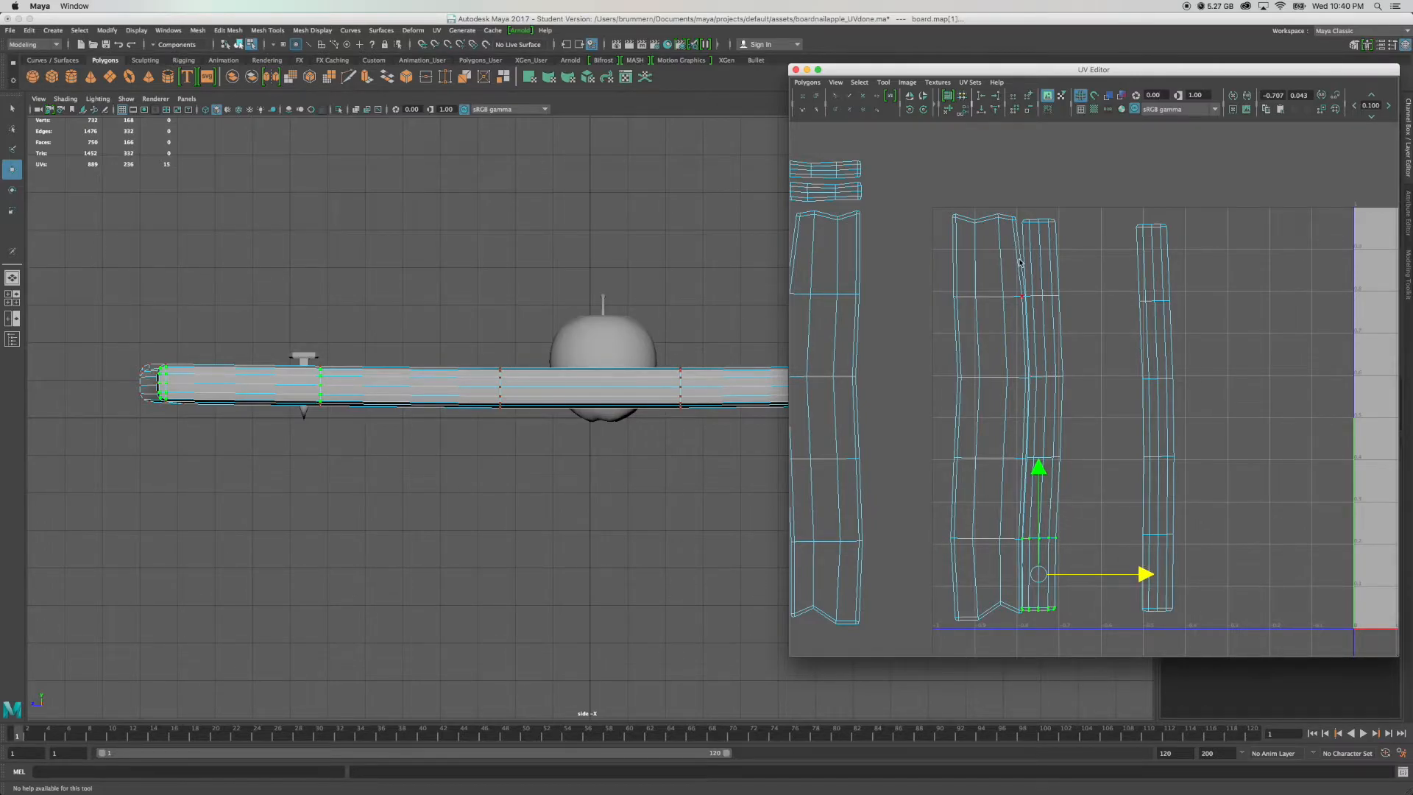
drag(1073, 230, 1008, 184)
drag(1145, 225, 1140, 226)
drag(1034, 203, 1035, 201)
click(1143, 218)
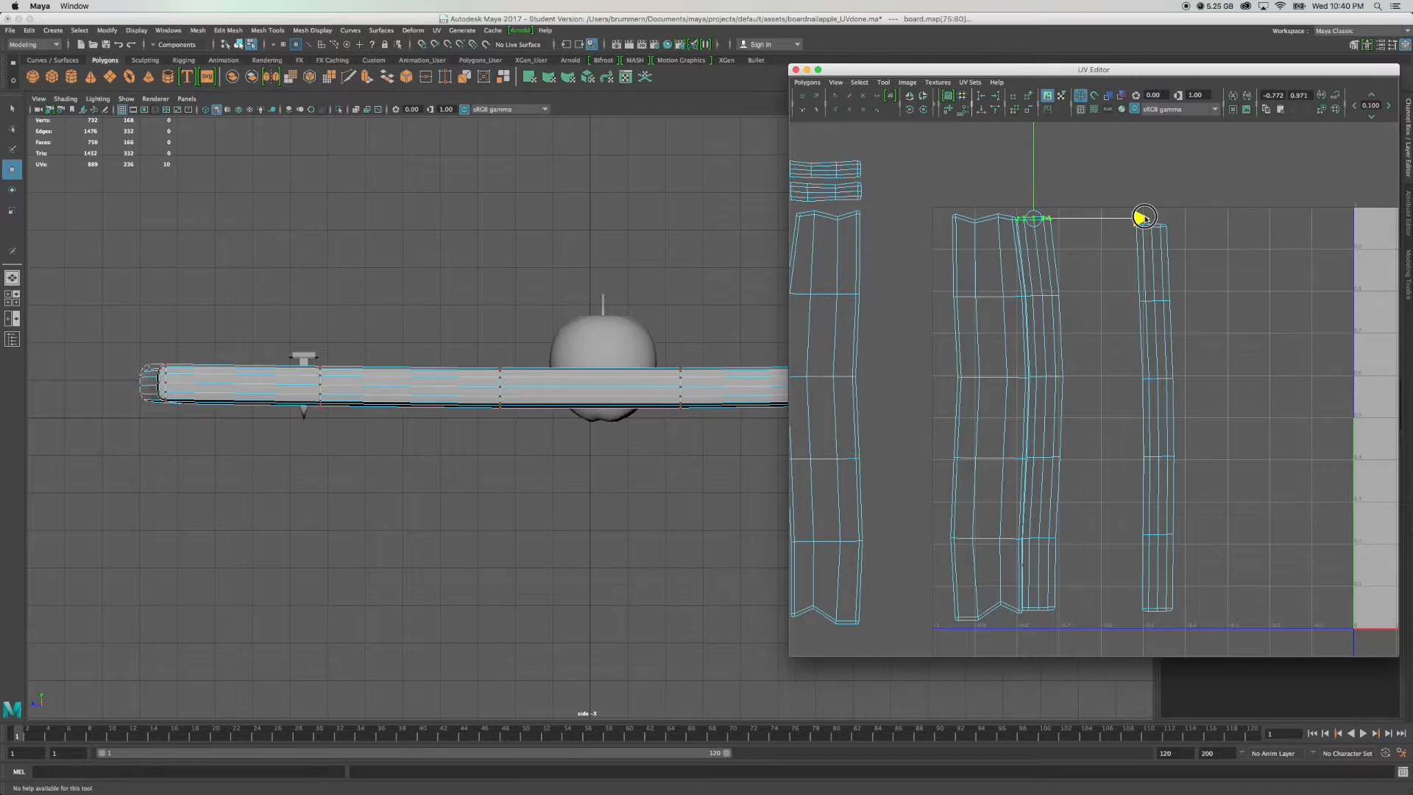
click(1075, 210)
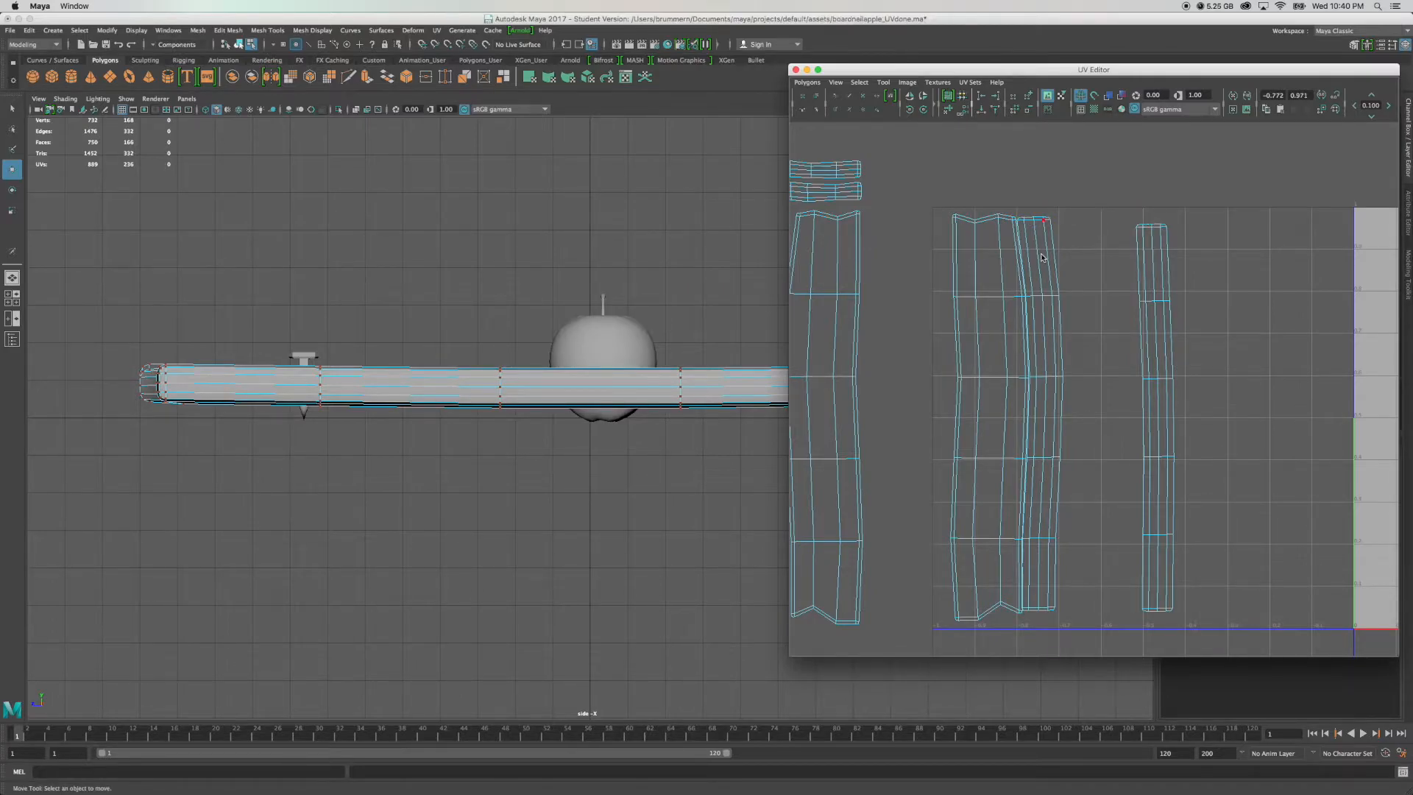
Sew the side strip to the neighbouring long shell along their full shared border with the Sew UV tool.
right_drag(1018, 274, 1015, 243)
click(849, 109)
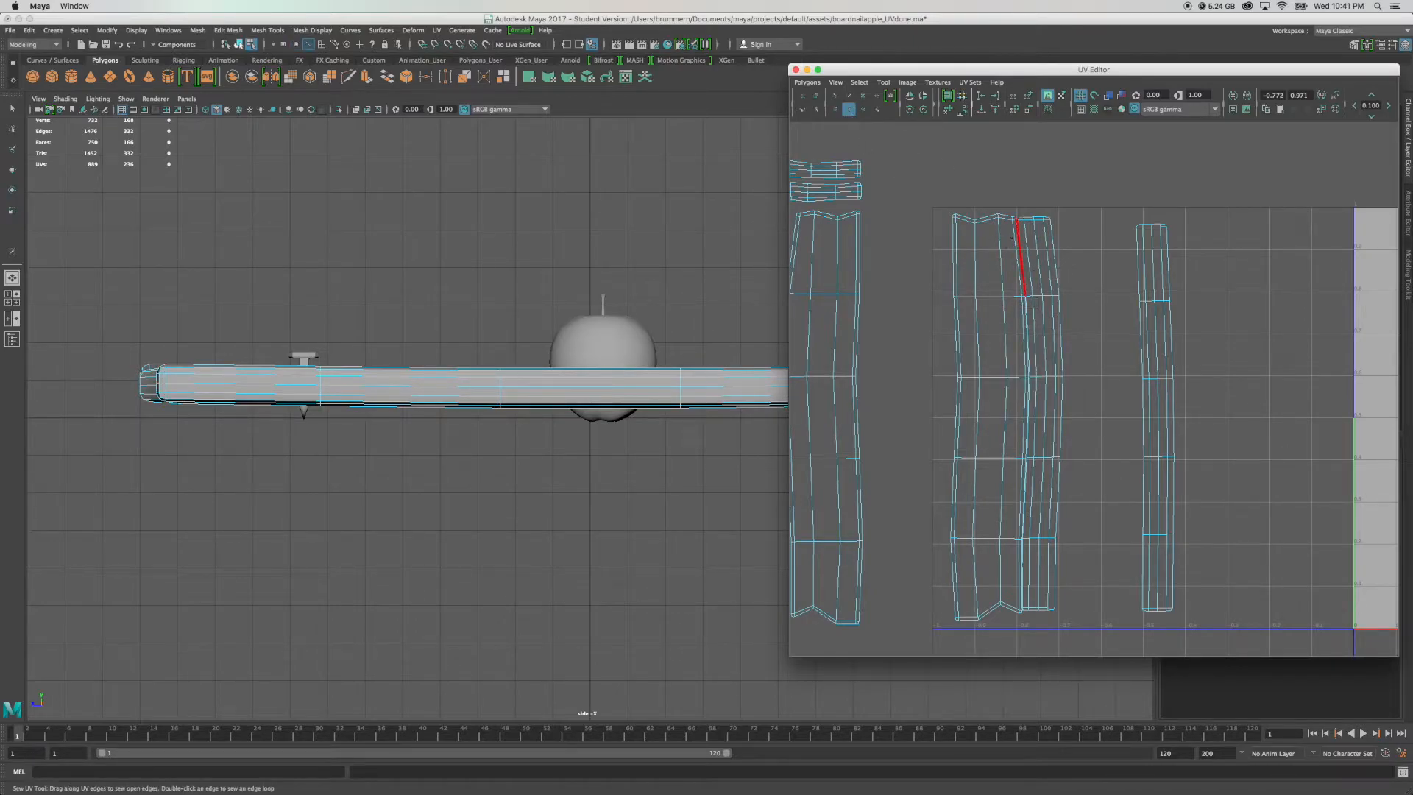
click(1020, 257)
drag(1028, 331, 1027, 610)
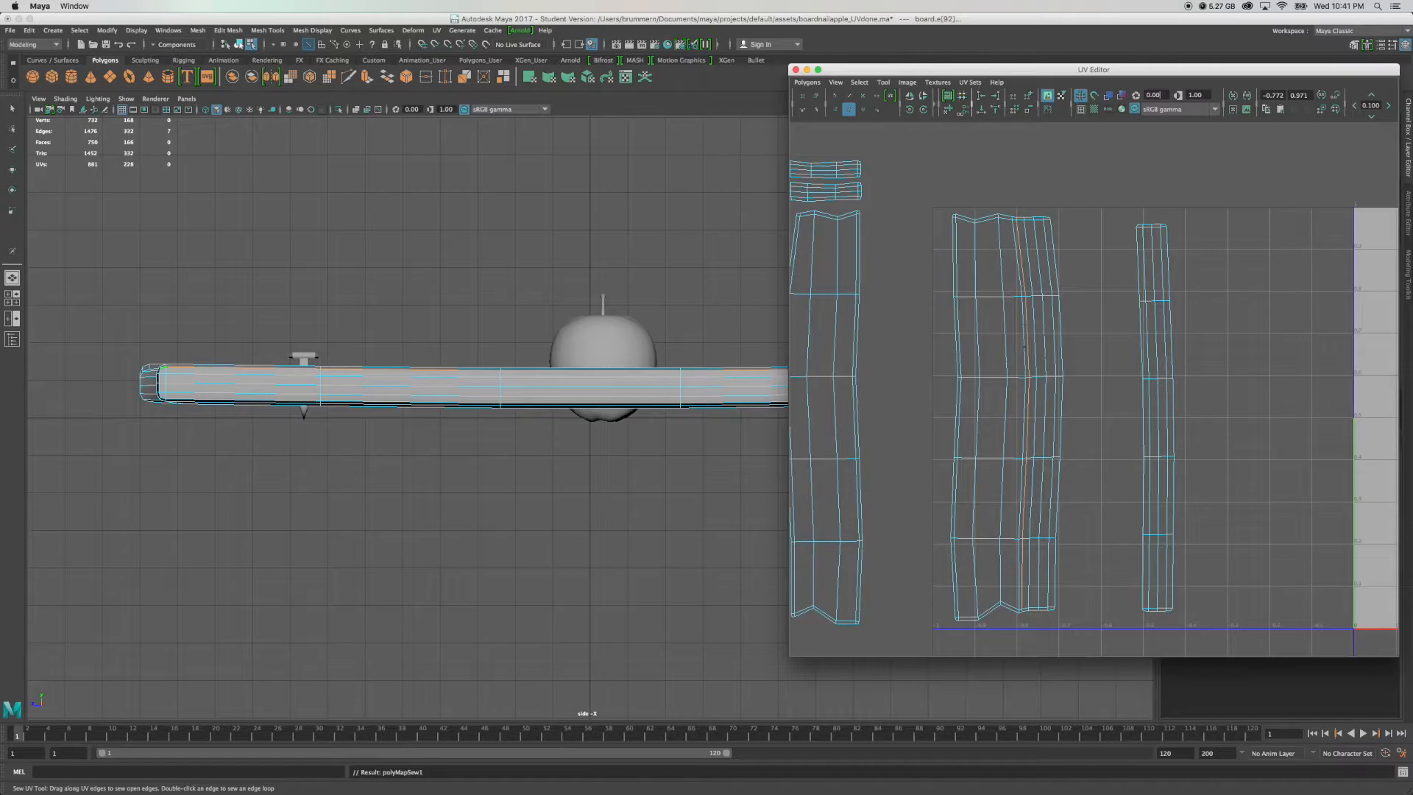
key(q)
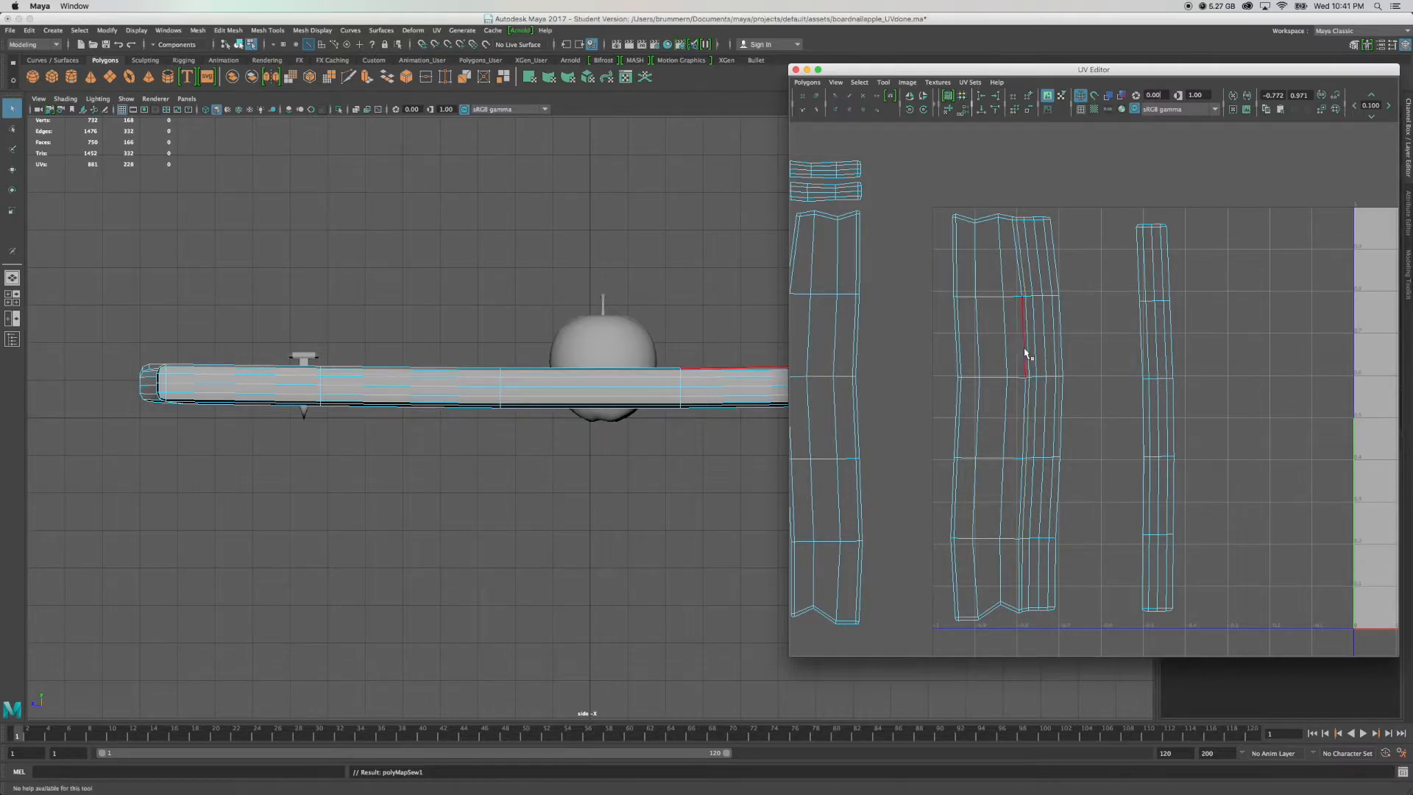
Select the remaining separate side strip's shell and flip its UVs horizontally.
right_drag(972, 301, 946, 289)
click(982, 323)
alt+middle_drag(982, 324, 1113, 319)
click(1078, 259)
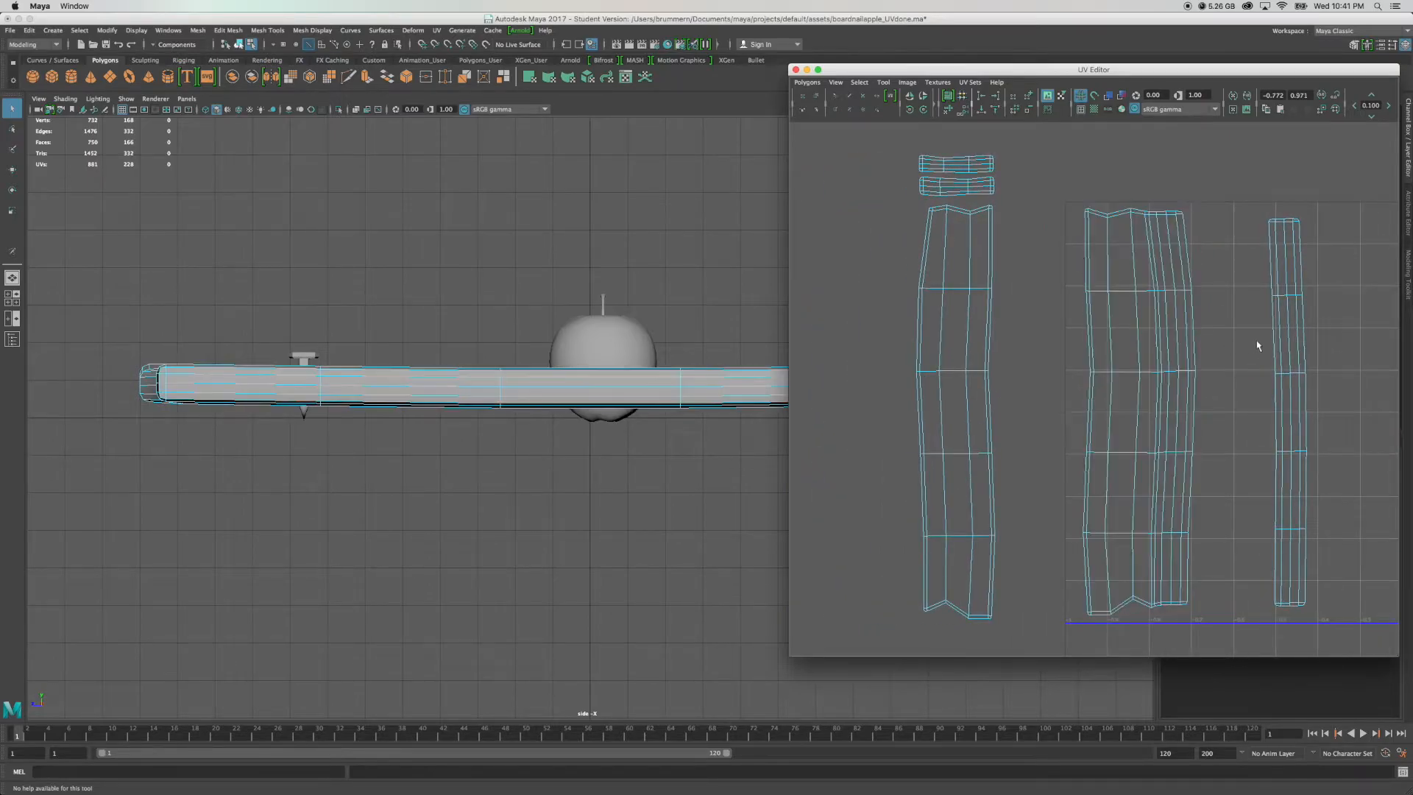
right_drag(1291, 343, 1294, 305)
right_drag(1293, 289, 1265, 274)
click(1269, 261)
click(1163, 274)
click(1207, 366)
click(1174, 585)
click(1251, 555)
drag(1324, 528, 1269, 552)
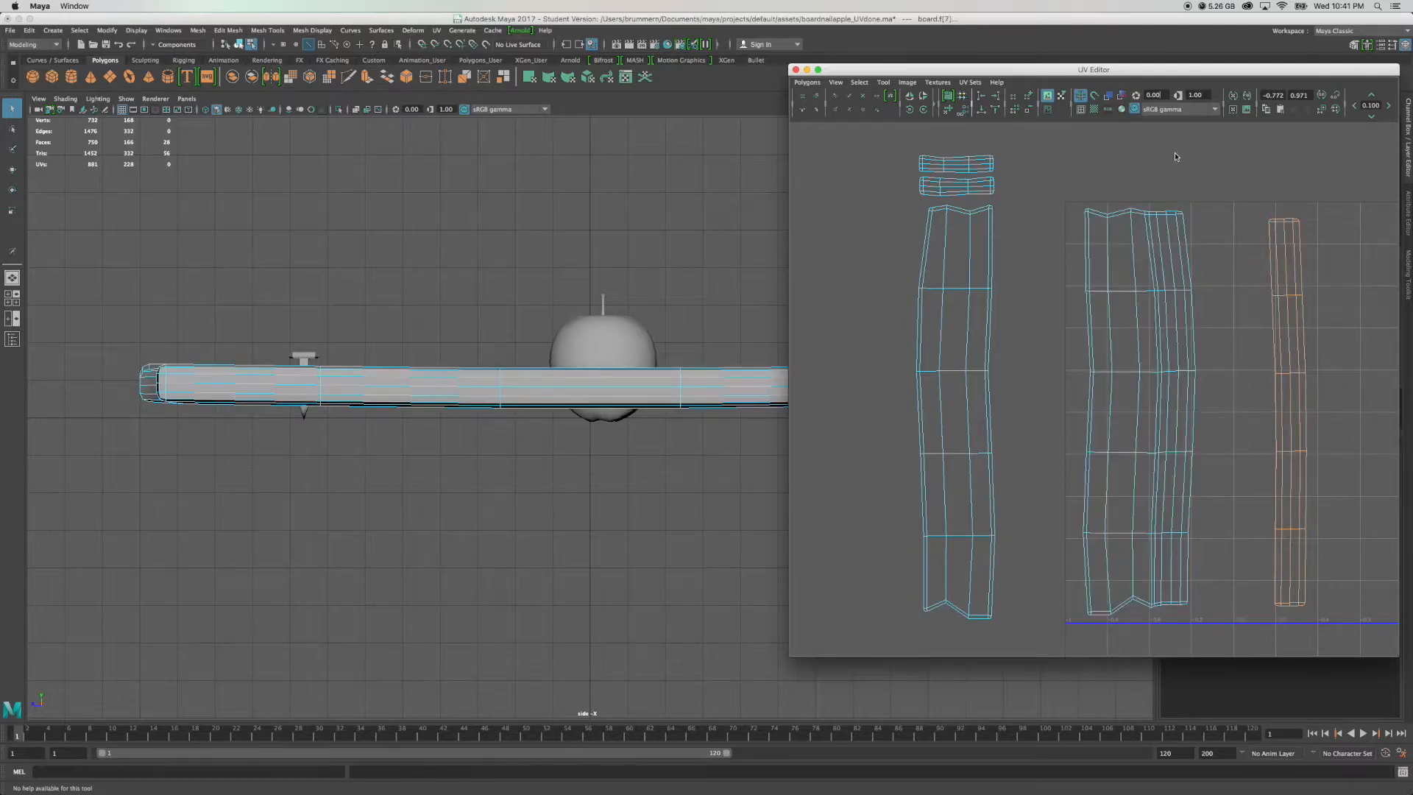
click(909, 96)
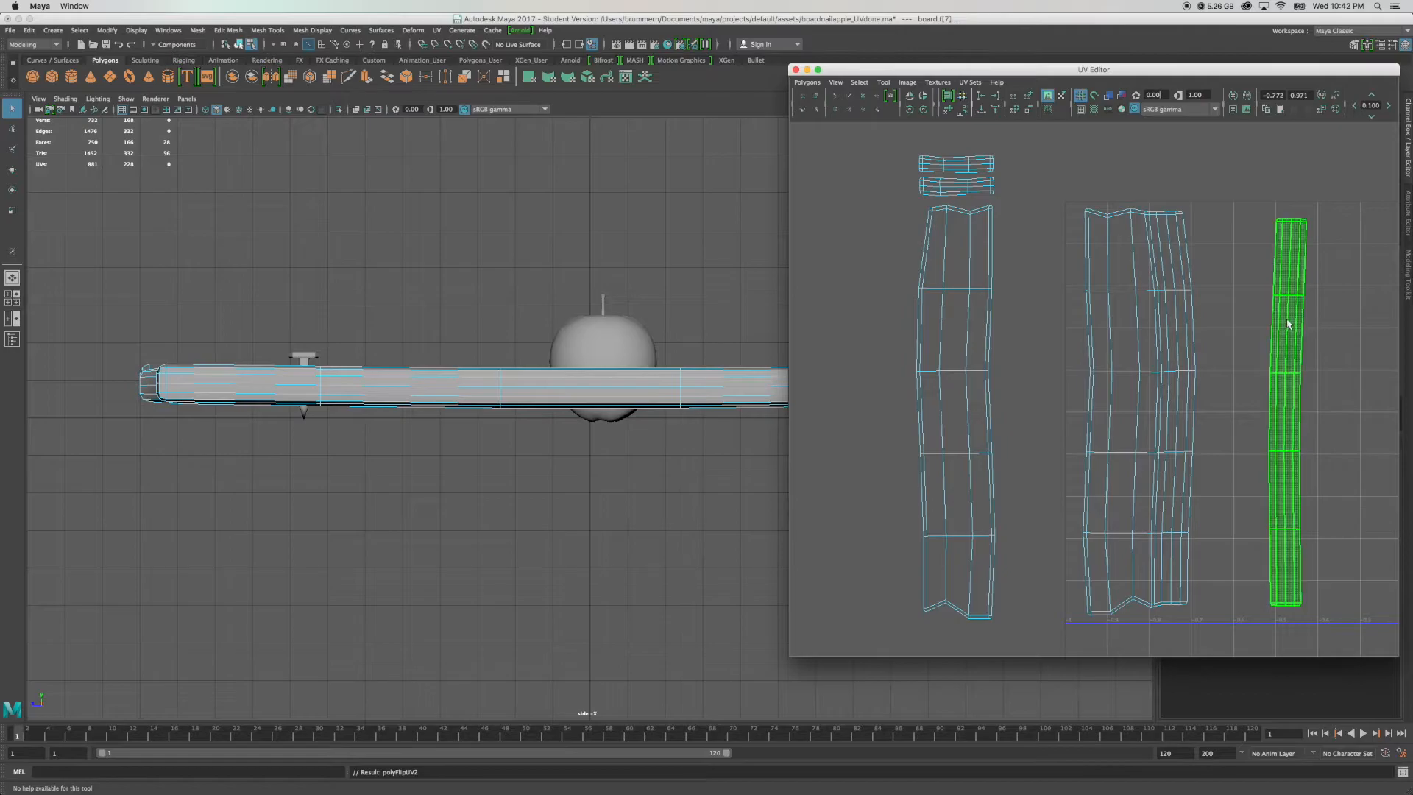
Move the flipped side strip next to the free left border of the combined long shell.
right_drag(1294, 313, 1277, 271)
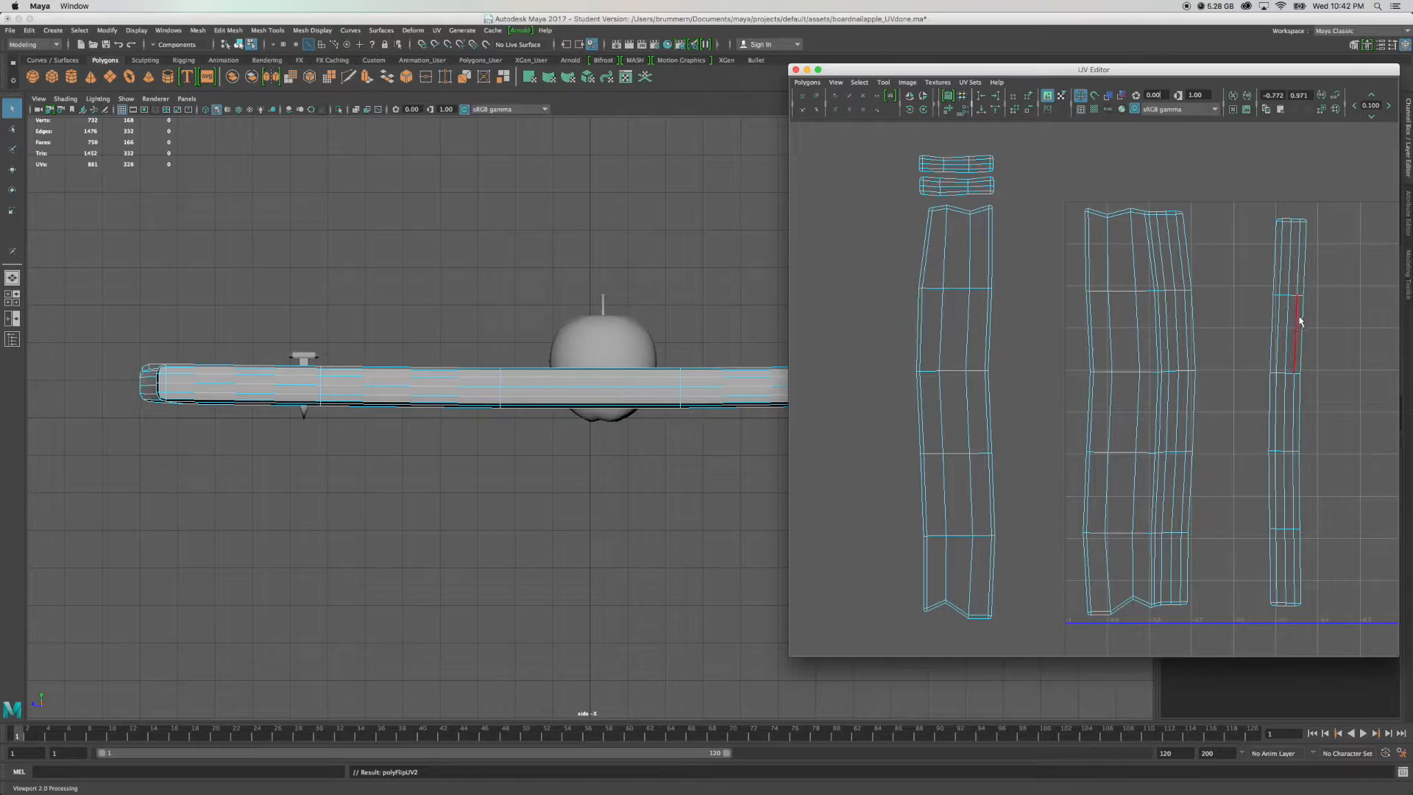
right_drag(1283, 375, 1284, 348)
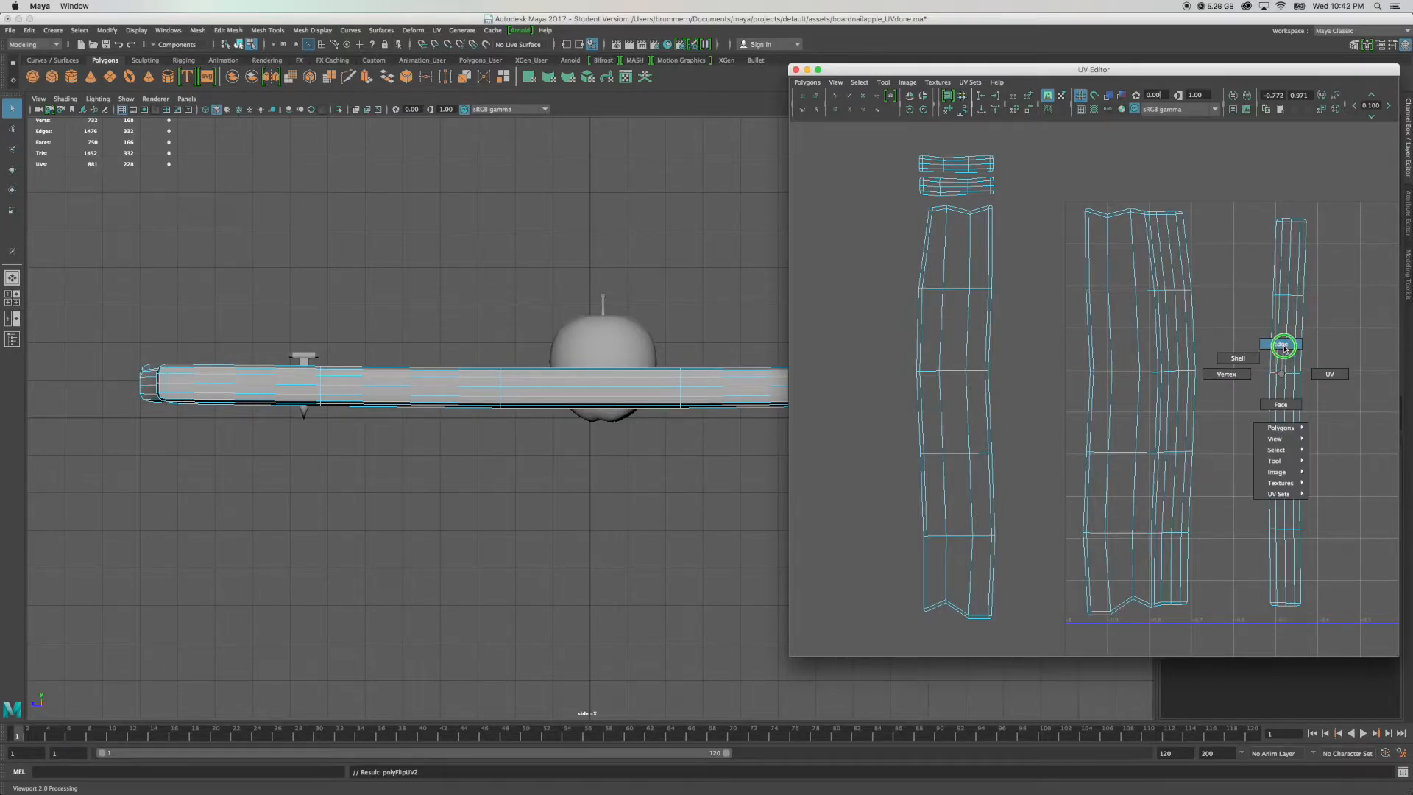
right_drag(1284, 347, 1255, 364)
click(1286, 378)
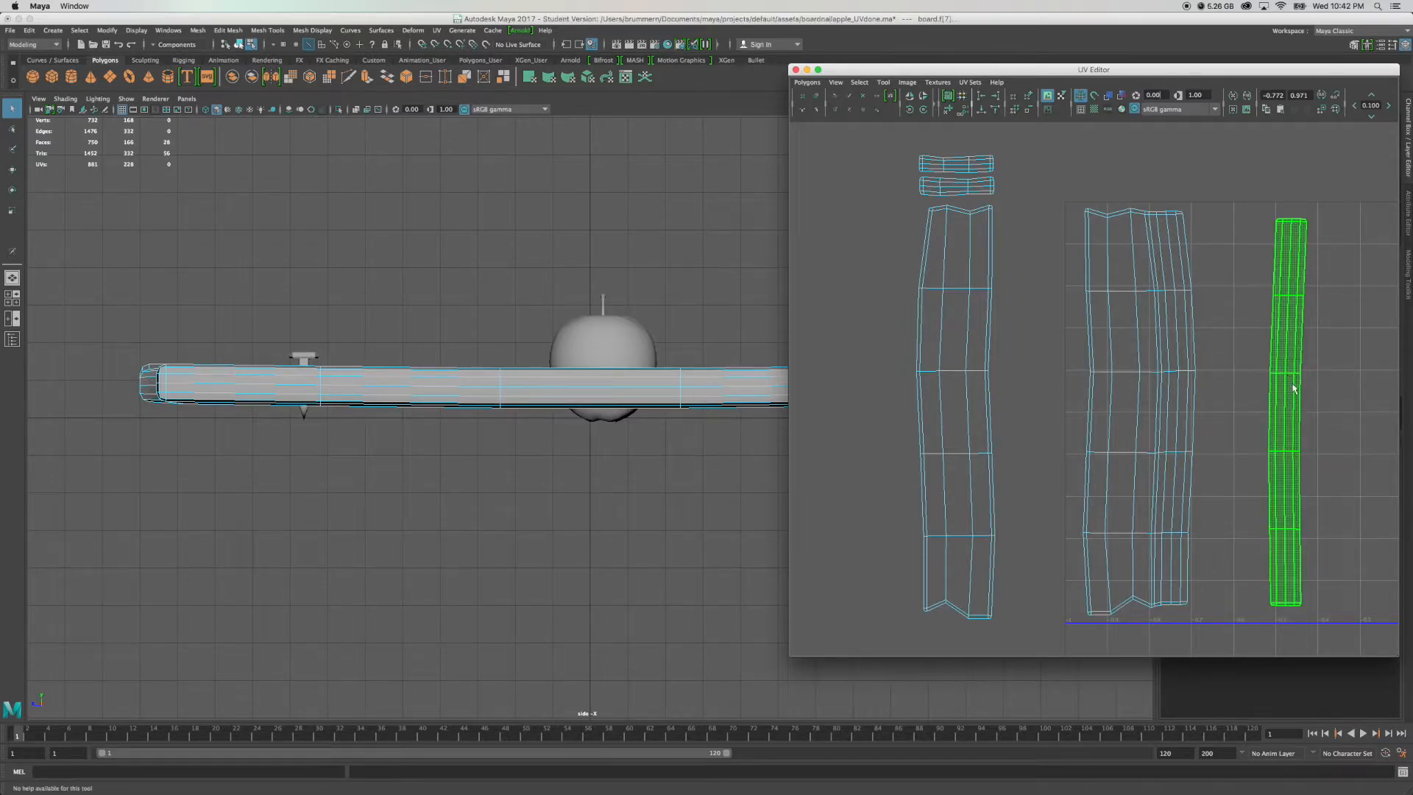
key(w)
drag(1328, 413, 1166, 410)
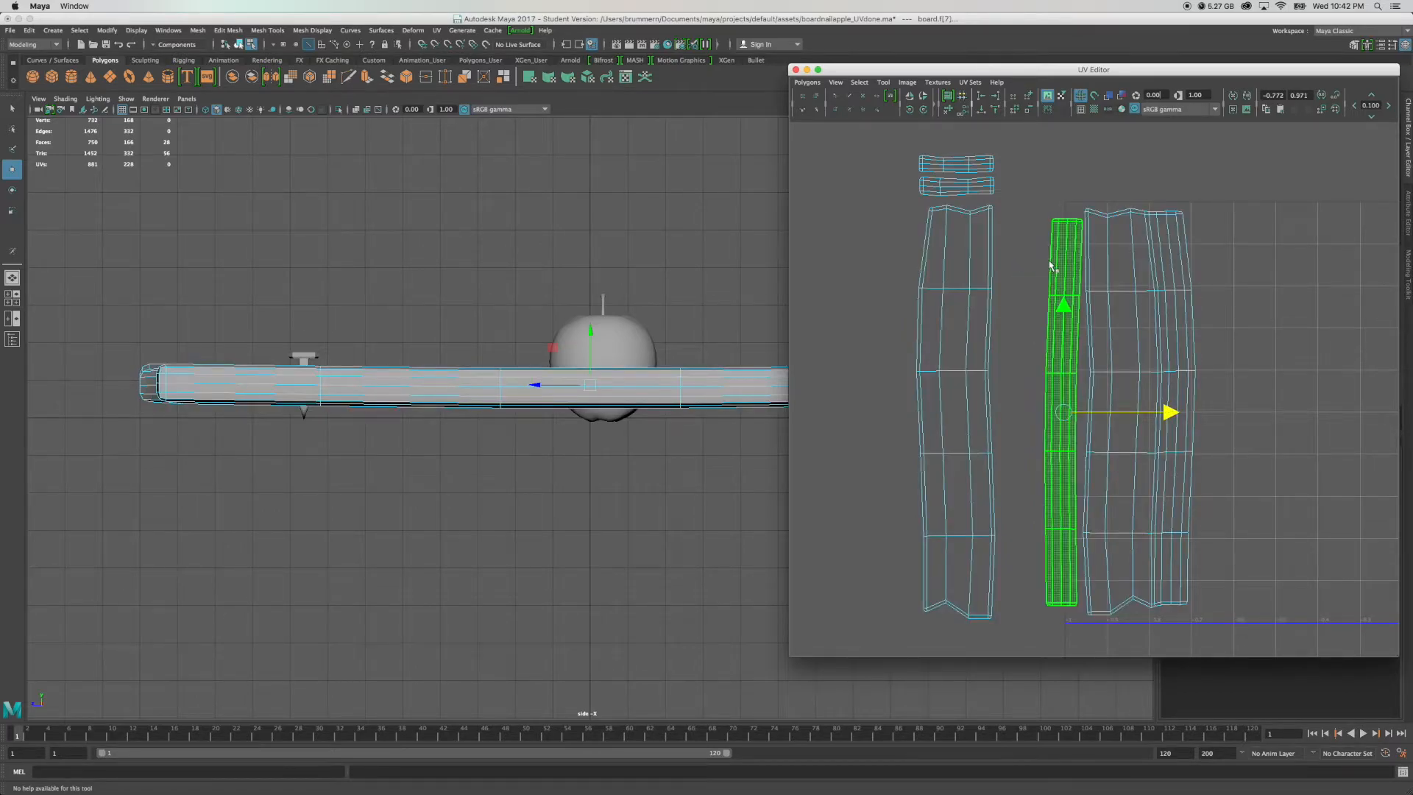
Scale the flipped side strip vertically until its height matches the combined long shell beside it.
drag(1064, 305, 1066, 310)
key(t)
key(r)
drag(1067, 312, 1065, 310)
key(w)
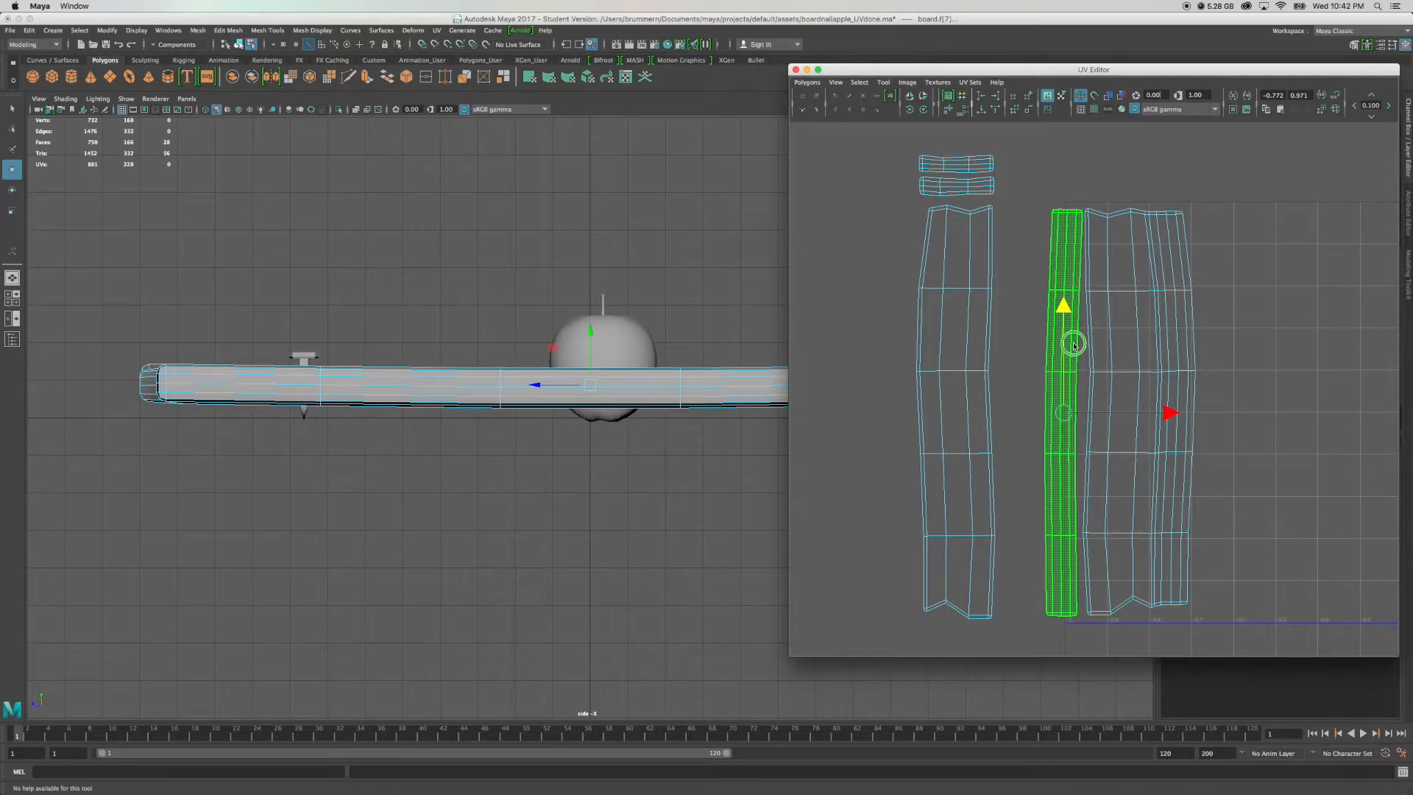
Shift the side strip's two uppermost UV row groups sideways so they meet the combined shell's neighbouring border.
right_click(1073, 343)
right_drag(1072, 343, 1122, 344)
drag(1034, 280, 1079, 299)
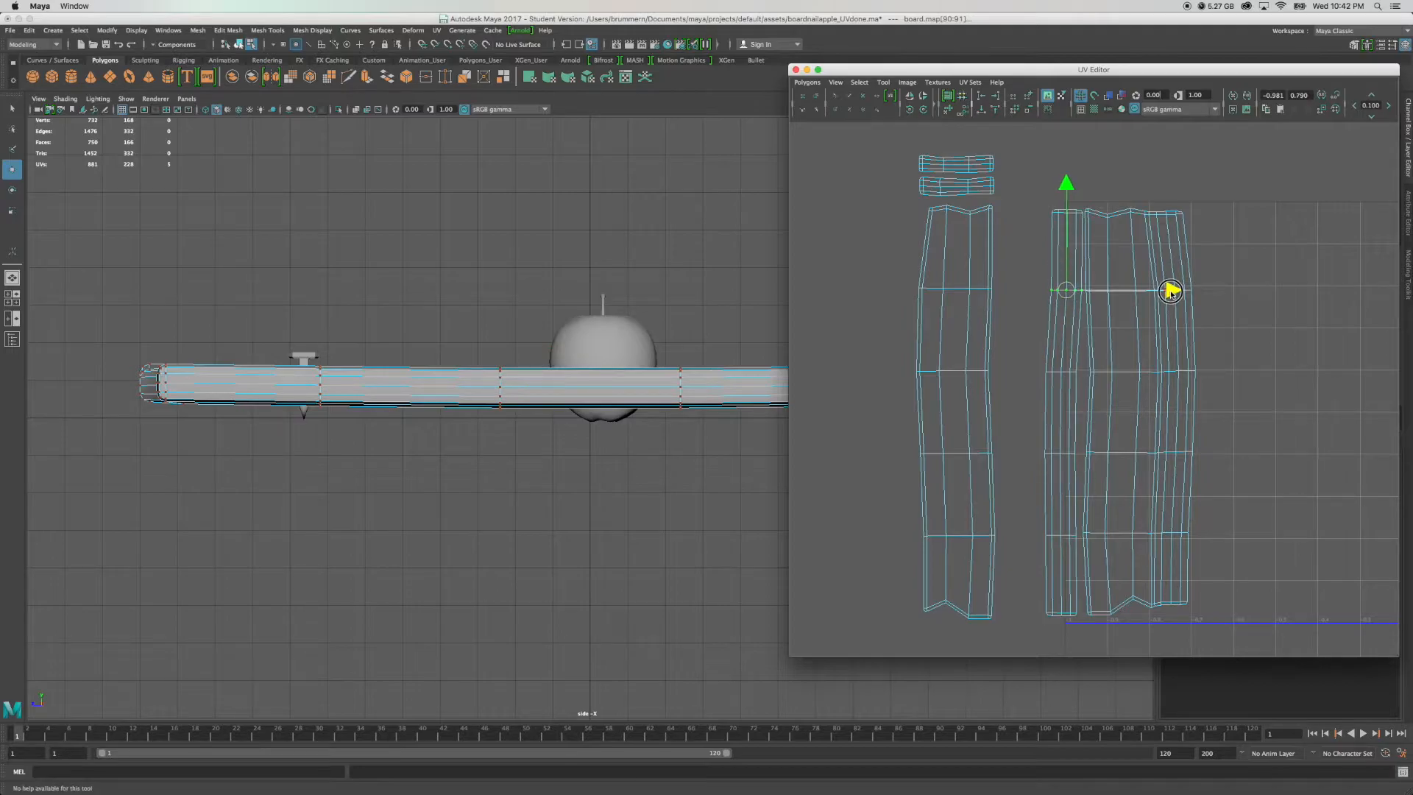
drag(1172, 290, 1176, 291)
drag(1041, 212, 1104, 239)
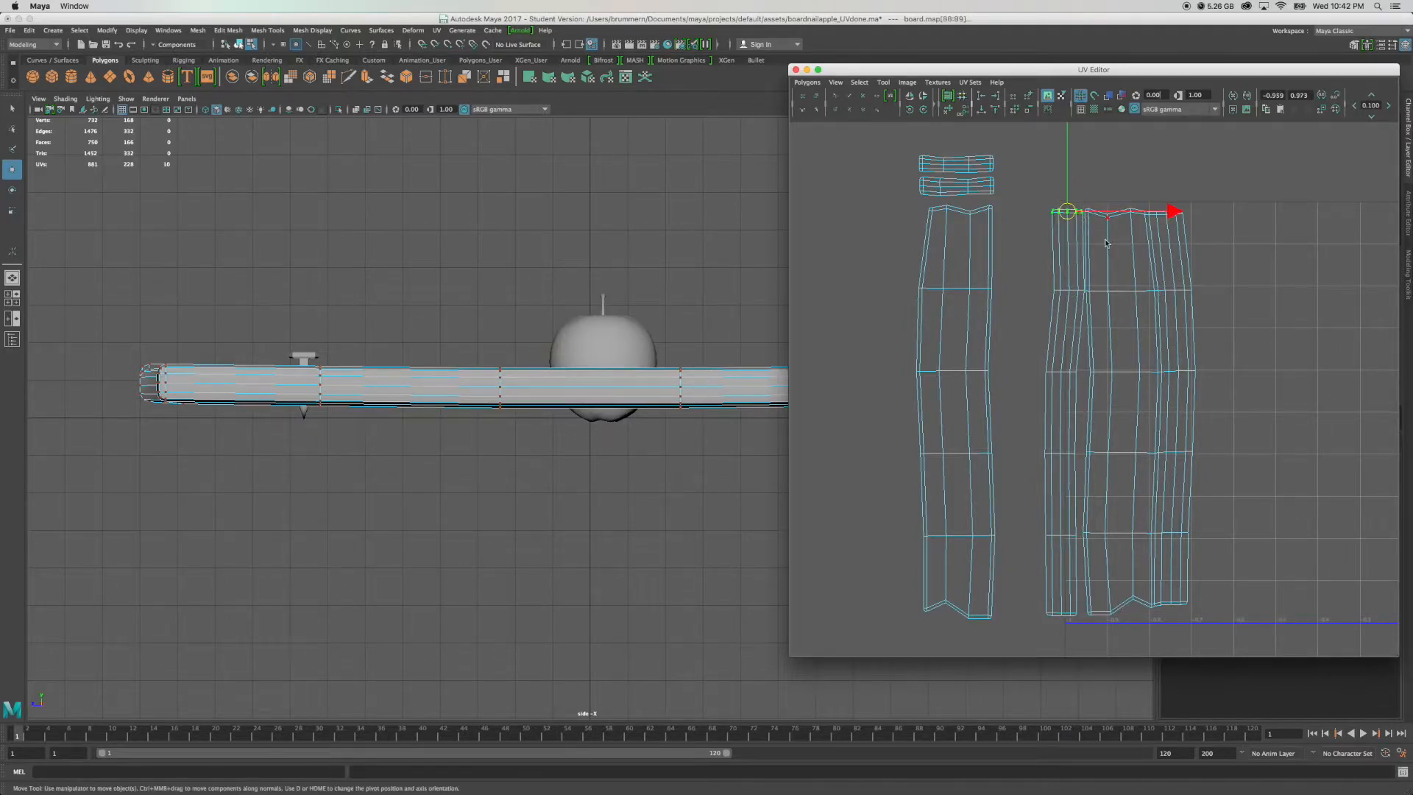
click(1173, 212)
click(1071, 178)
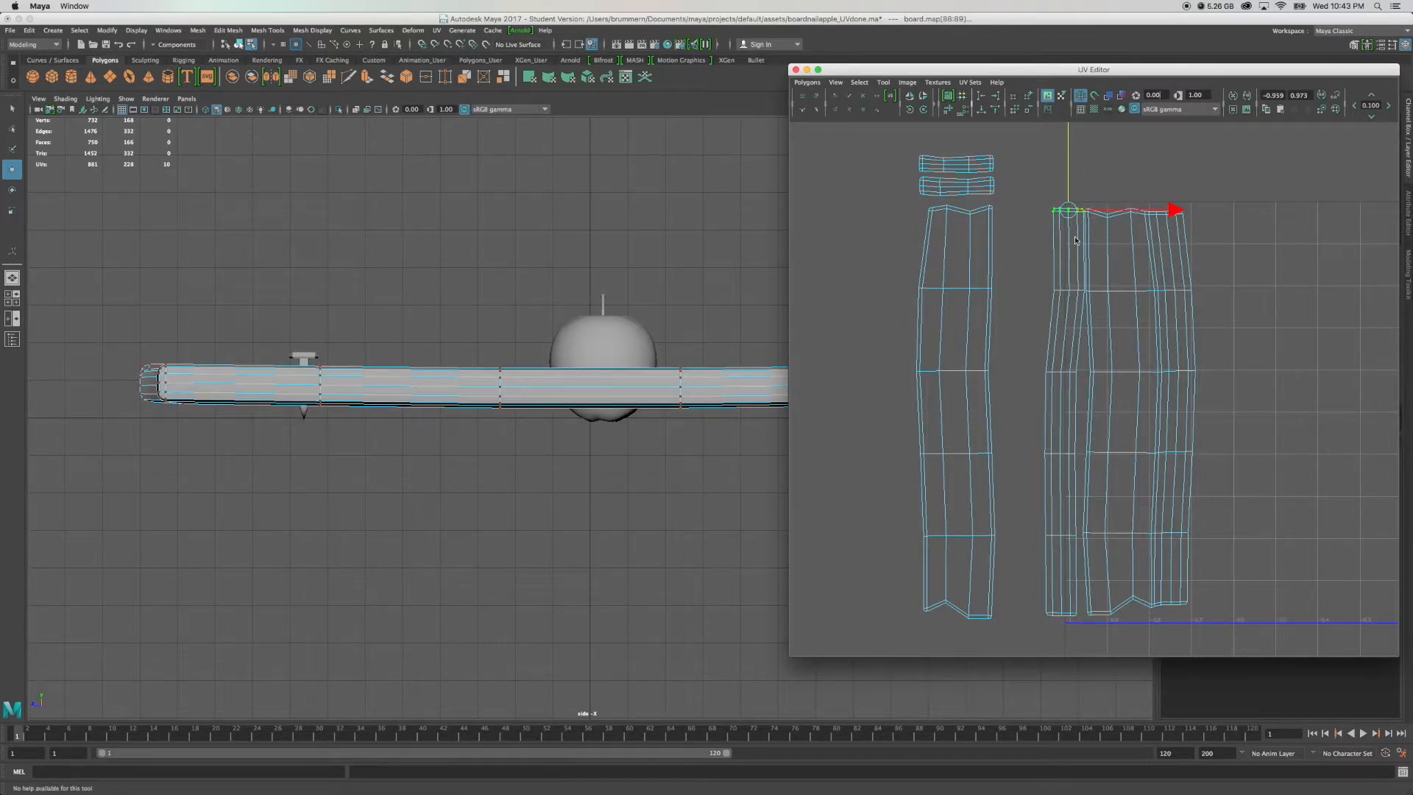
Move the strip's two middle UV rows toward the combined shell, aligning them with its border and cross rows.
drag(1034, 366, 1085, 388)
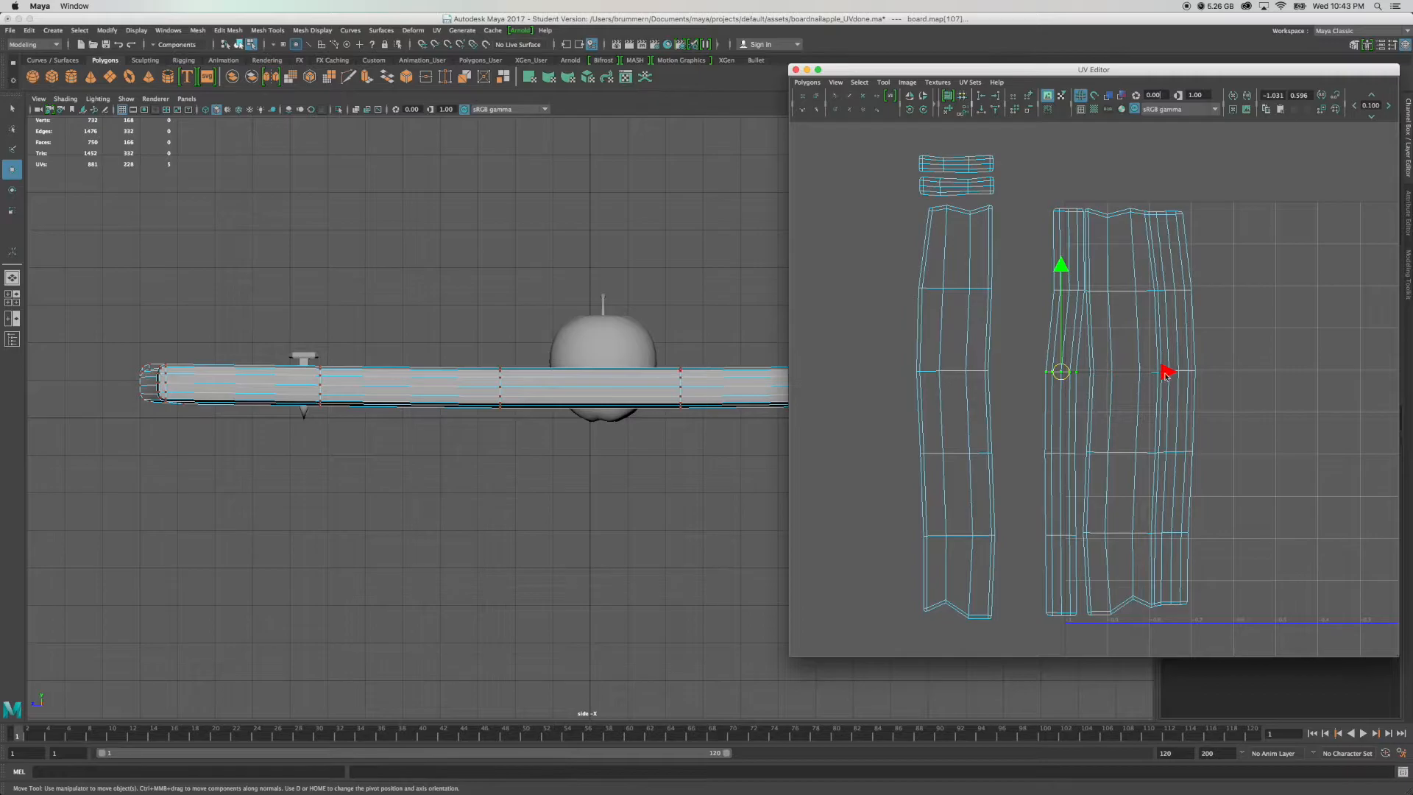
drag(1168, 372, 1182, 372)
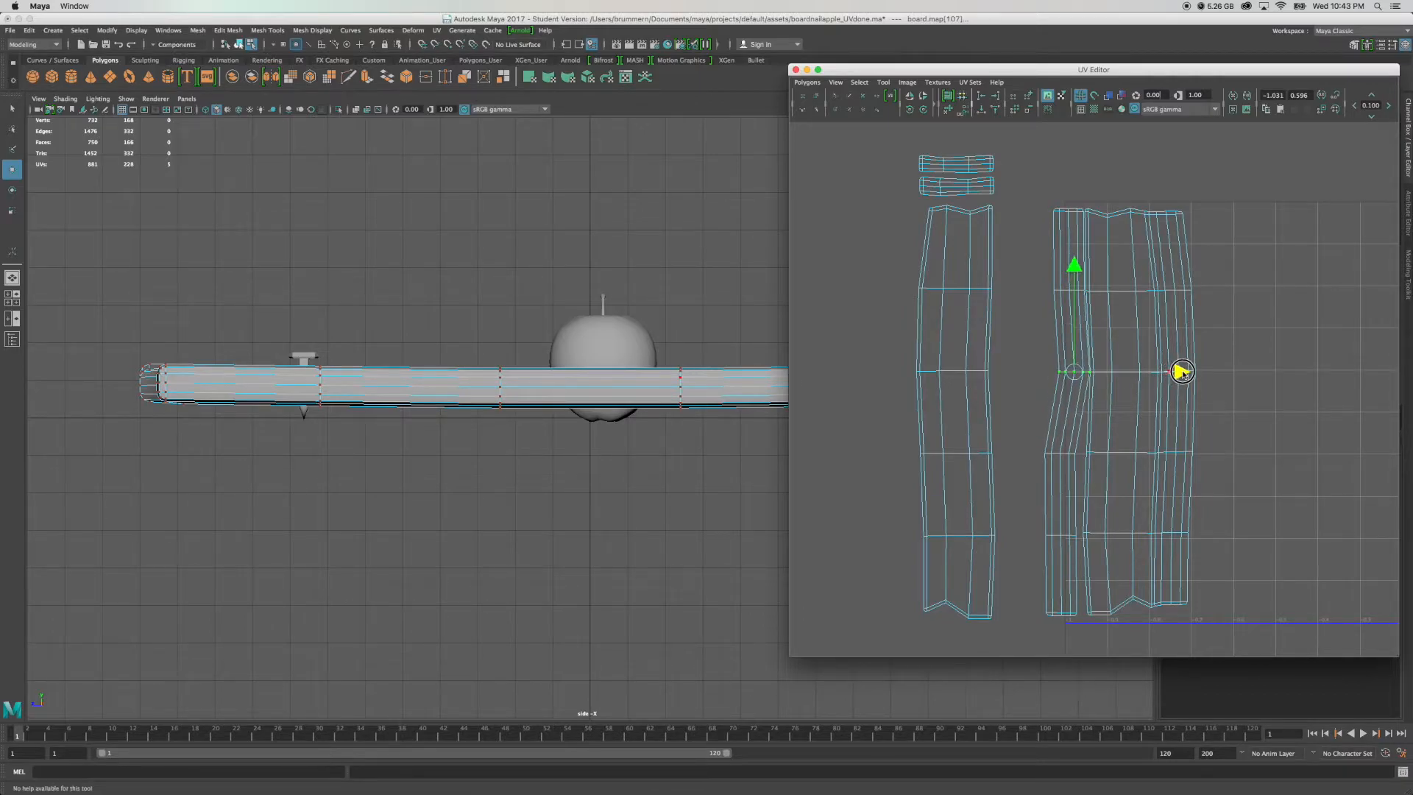
drag(1031, 445, 1078, 468)
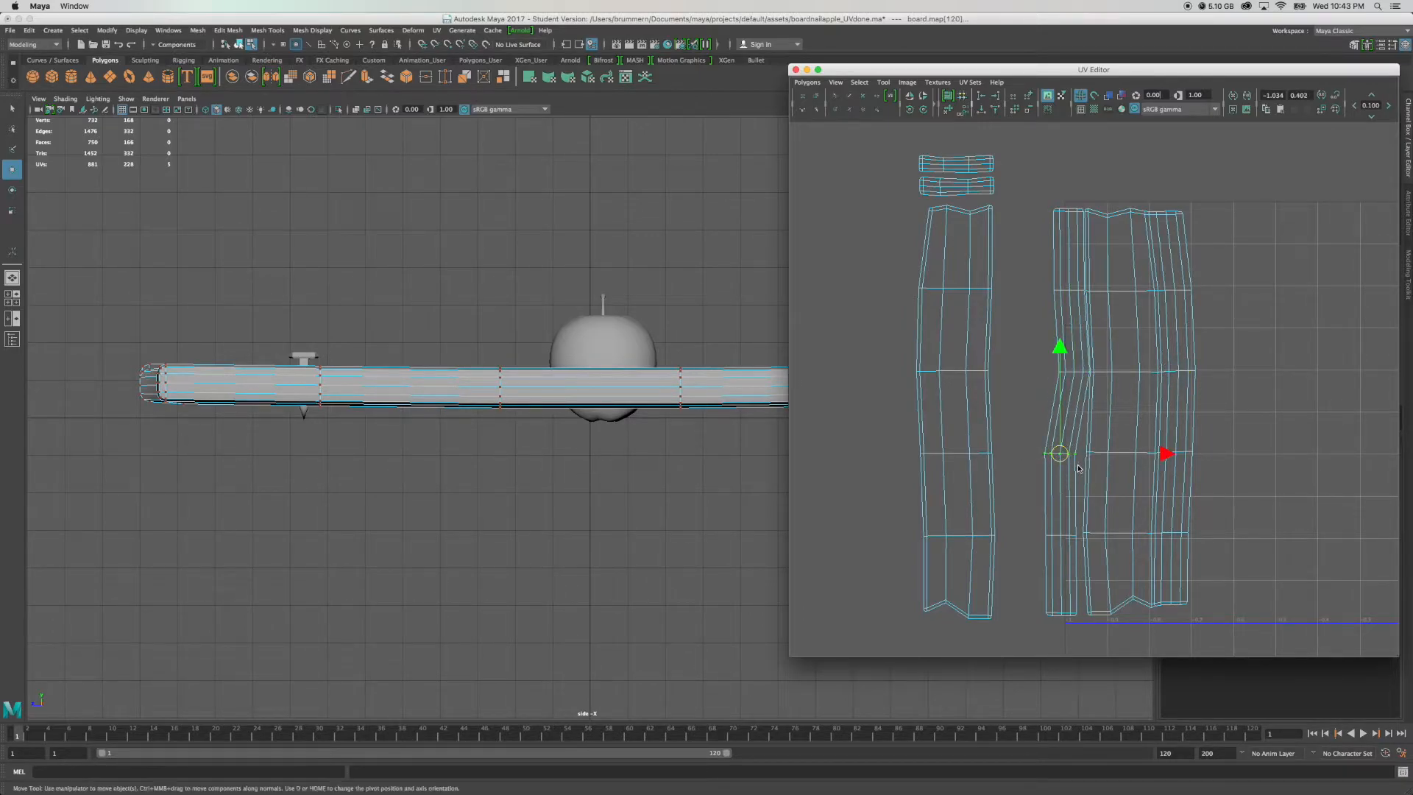
drag(1161, 455, 1175, 455)
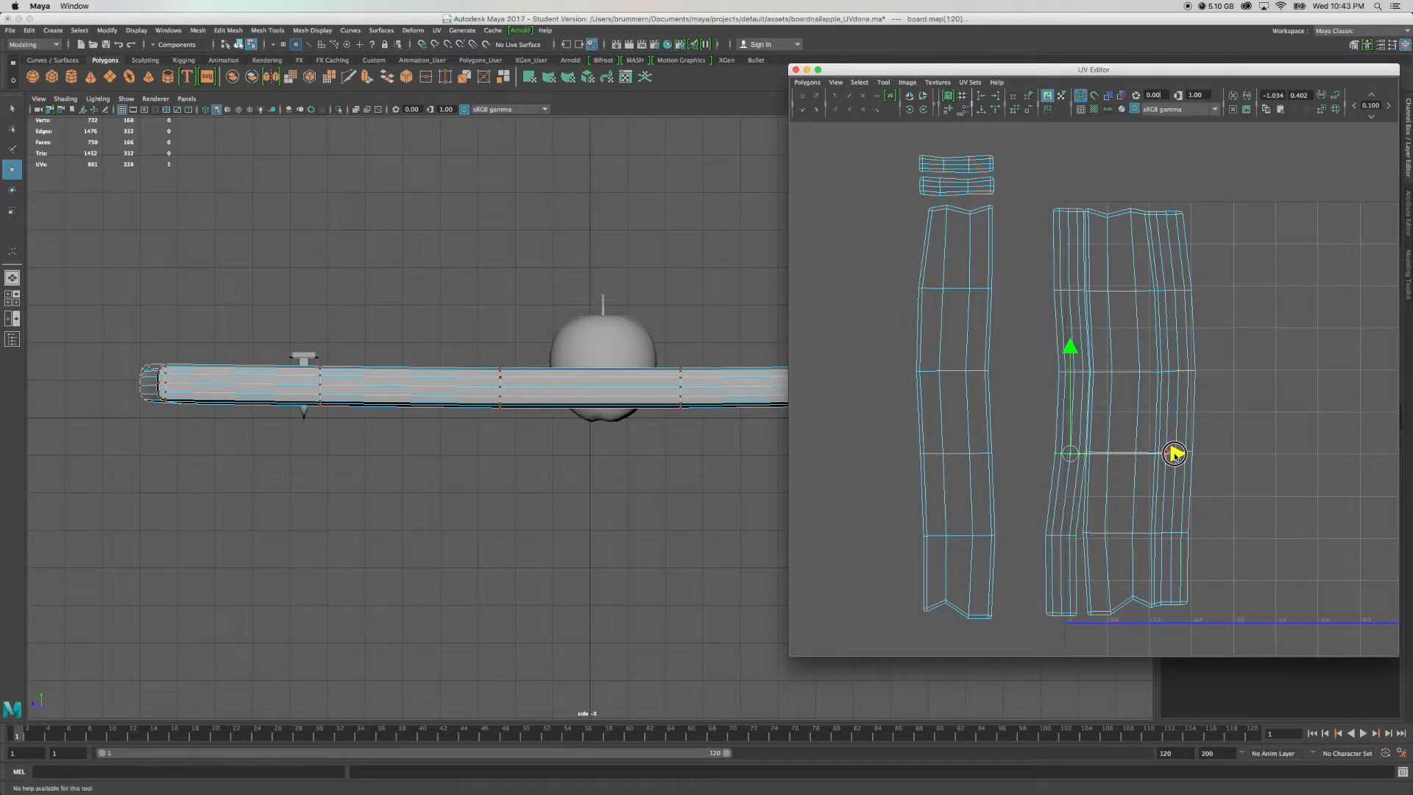
click(1071, 348)
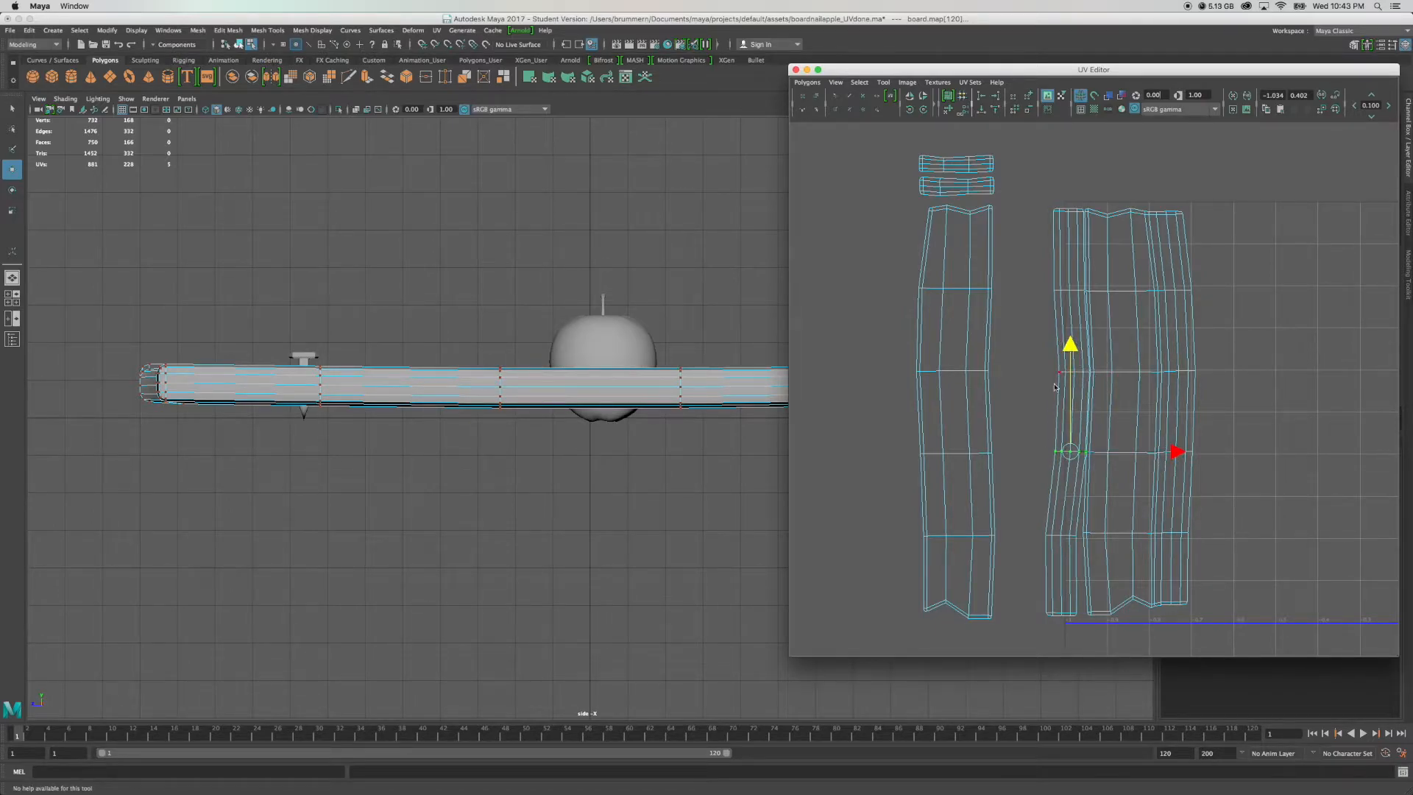
Shift the strip's lowest UV rows sideways to meet the lower part of the combined shell's border.
drag(1037, 519, 1088, 555)
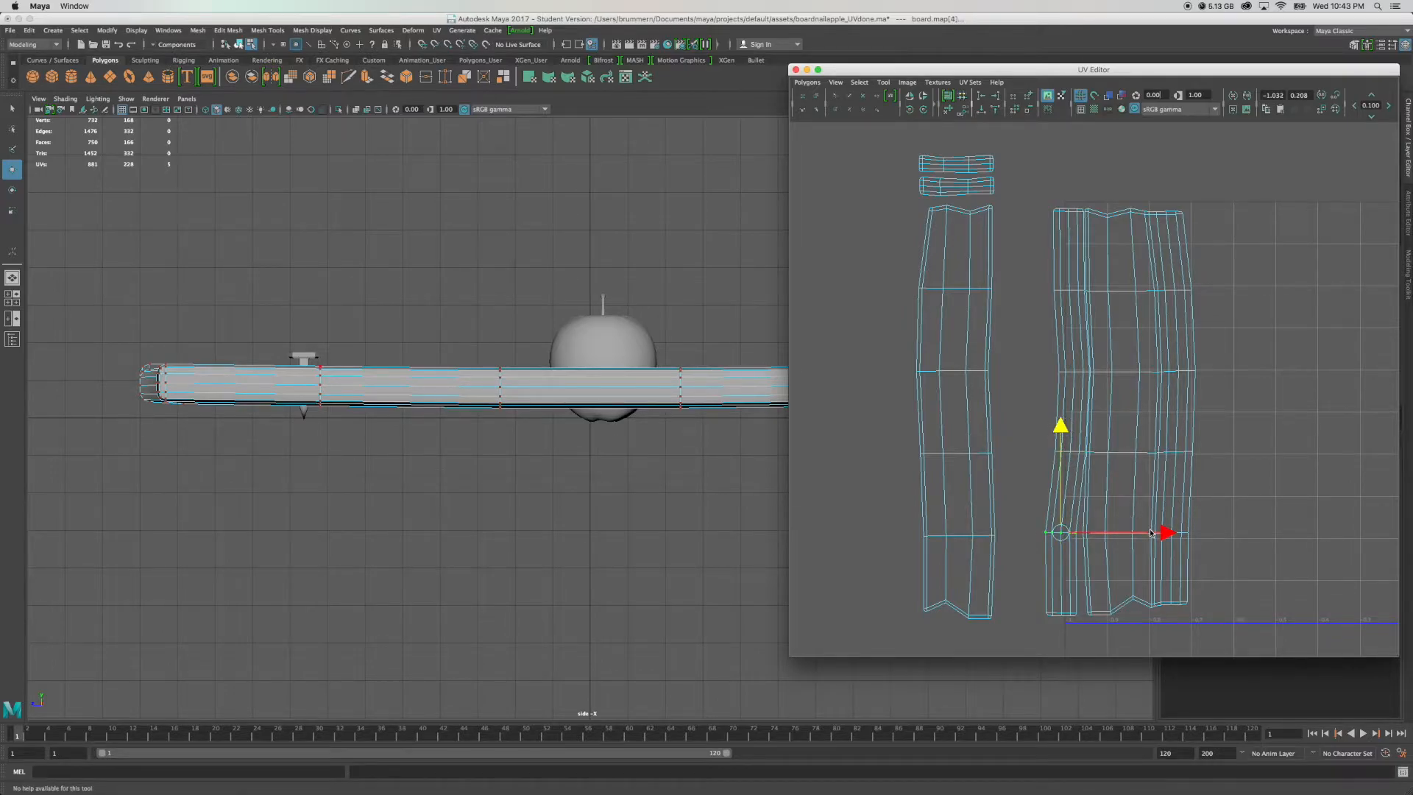
drag(1171, 535, 1179, 537)
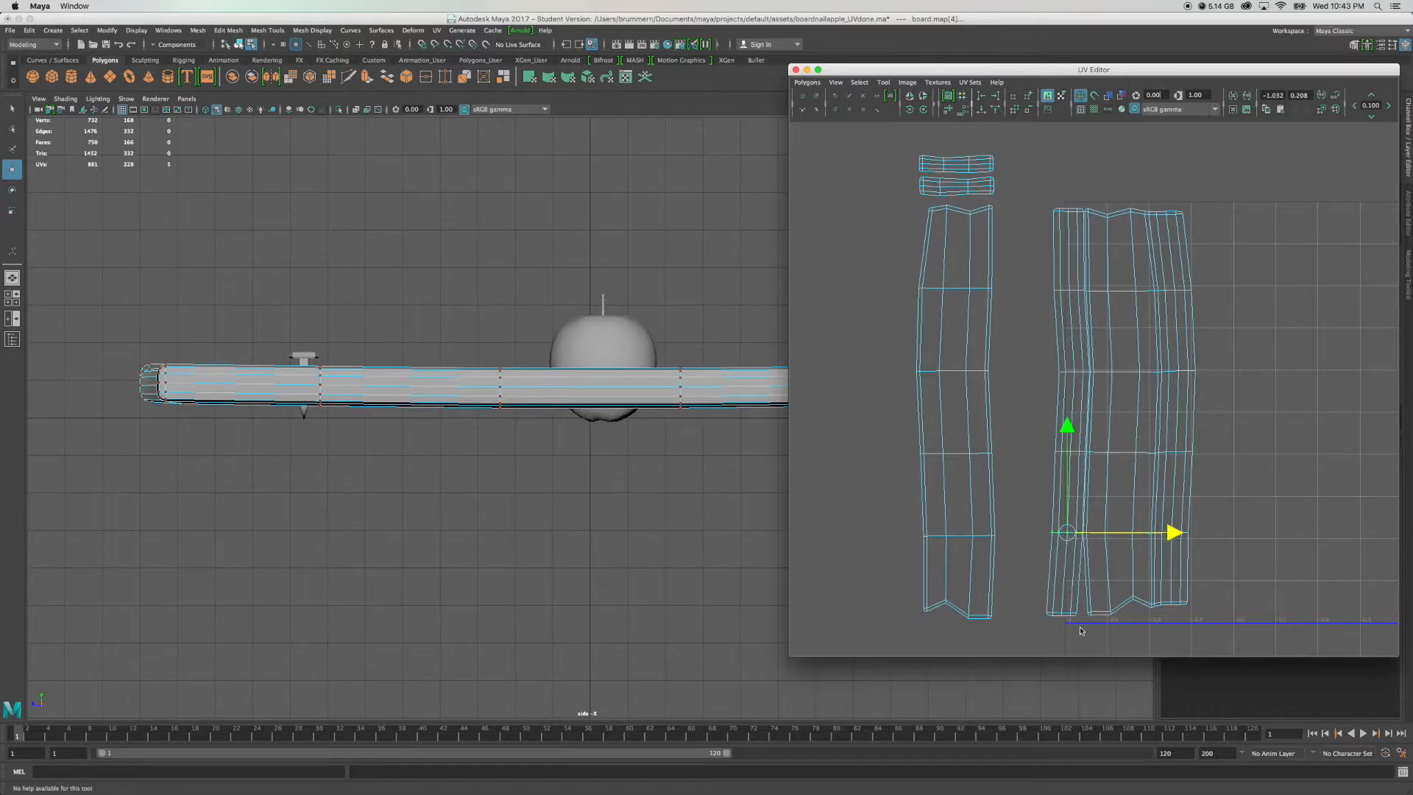
drag(1080, 629, 1019, 591)
drag(1172, 615, 1179, 614)
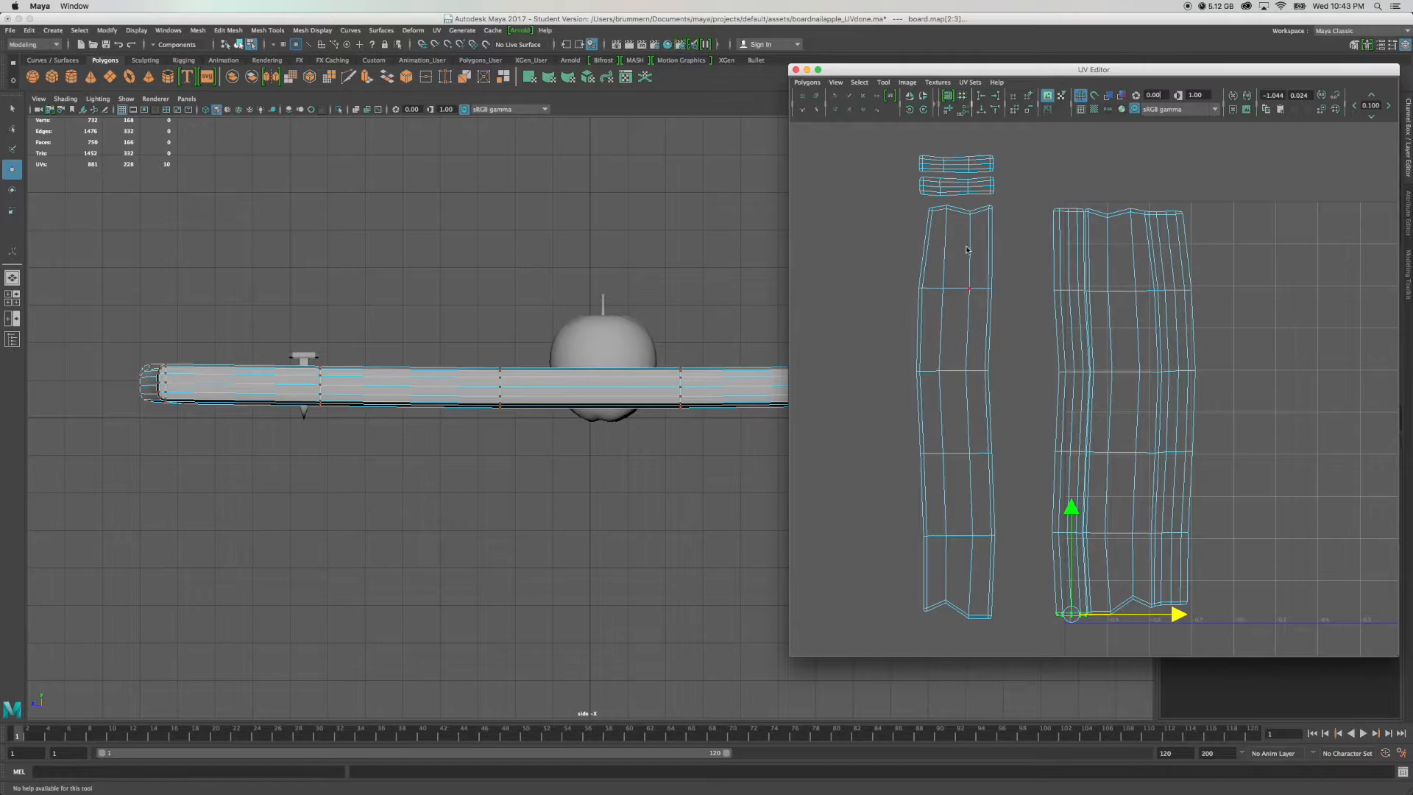
Sew the side strip to the combined shell along their full shared border with the Sew UV tool.
right_drag(1093, 279, 1094, 239)
click(850, 111)
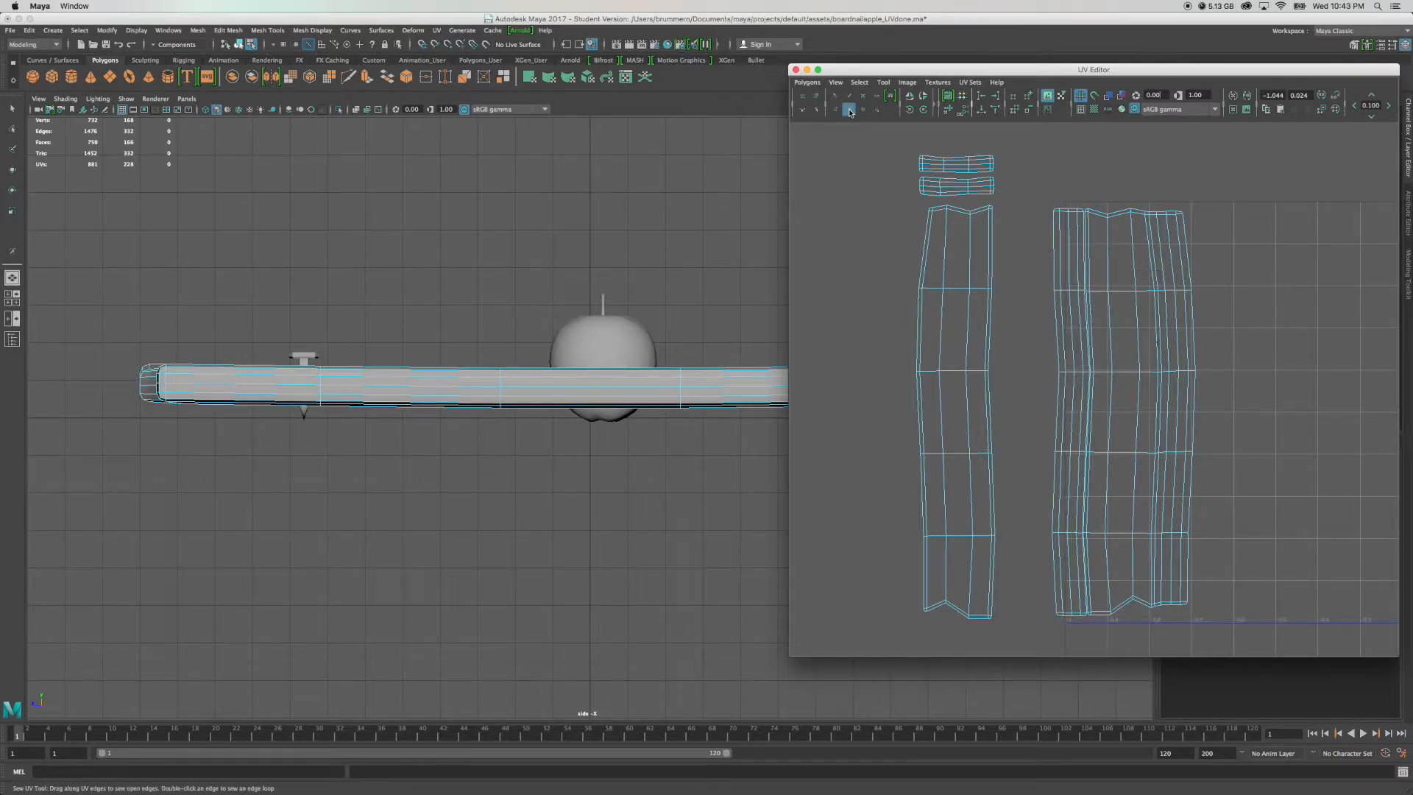
drag(1084, 259, 1087, 609)
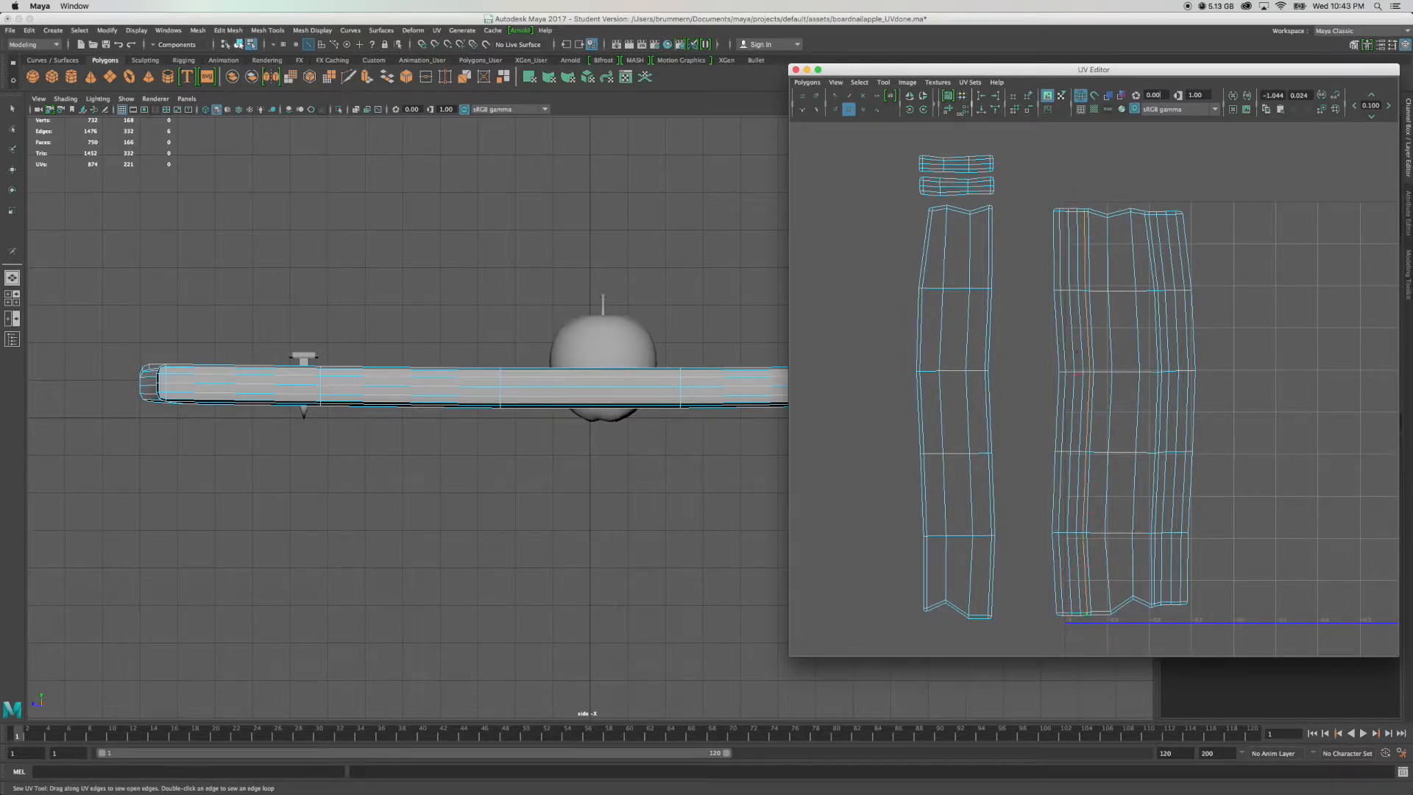
drag(1086, 213, 1088, 234)
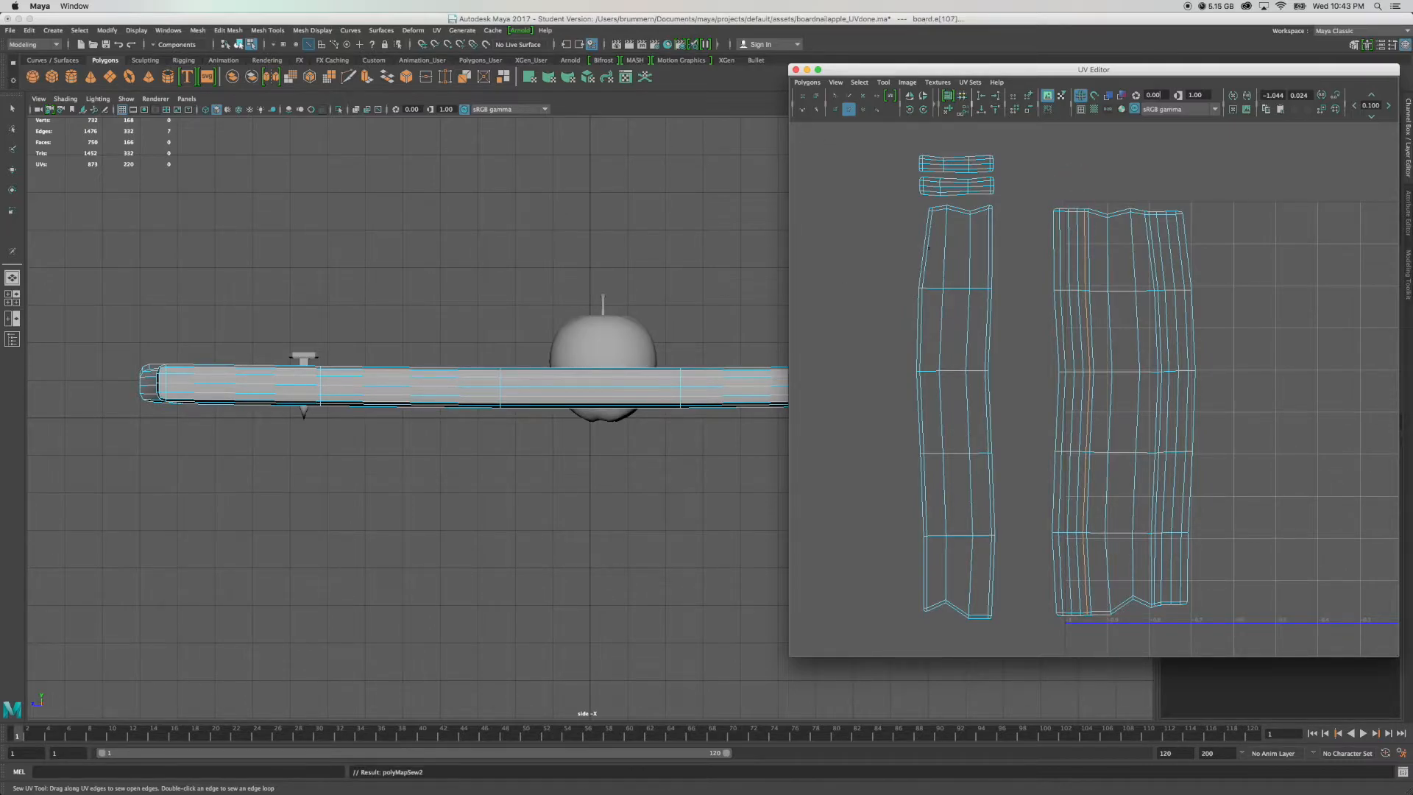
Select the remaining long shell and move it next to the free side border of the combined shell.
right_click(956, 272)
key(q)
right_drag(957, 271, 929, 261)
click(966, 292)
key(w)
drag(1063, 410, 1112, 410)
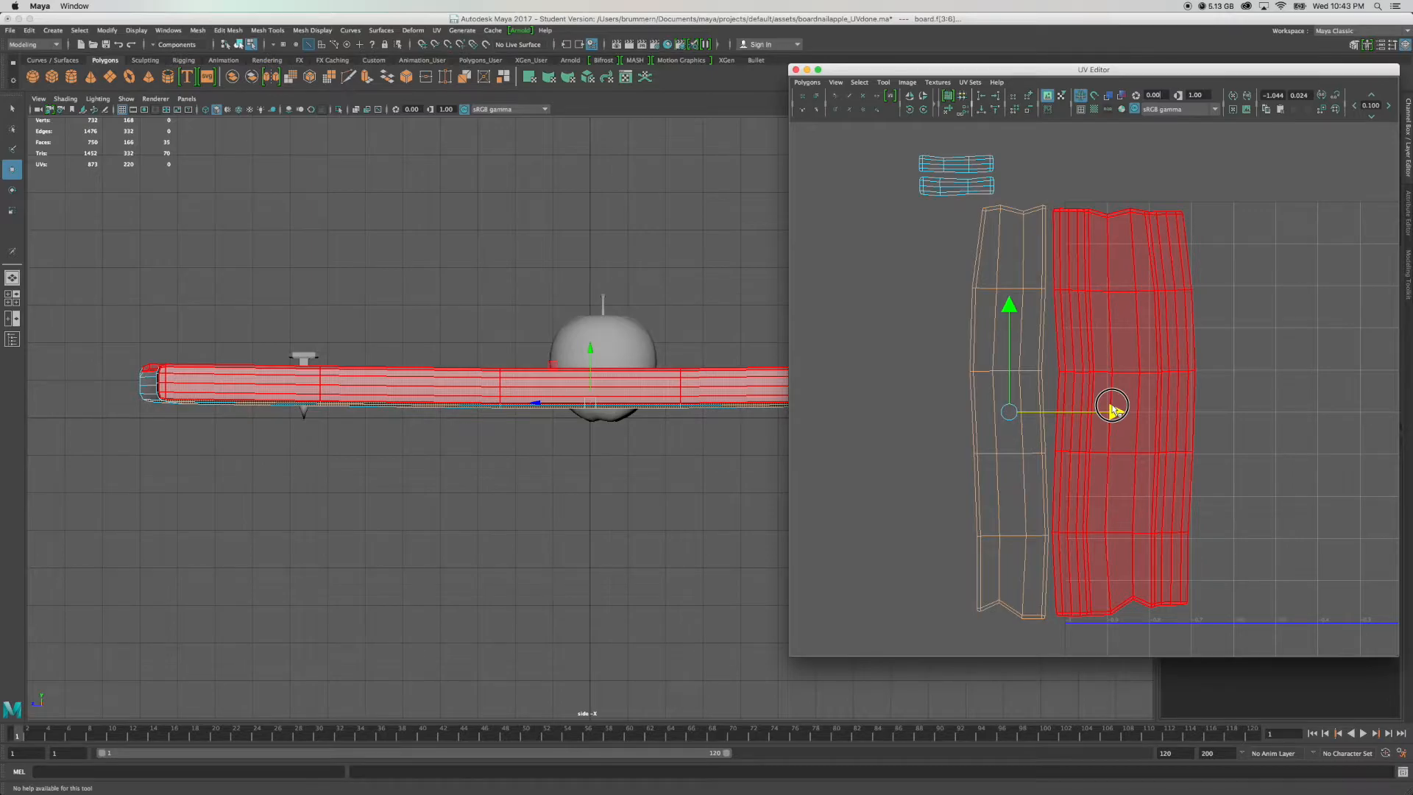
Move the remaining long shell's middle UV row and upper rows to meet the combined shell's border.
click(1043, 383)
right_click(1033, 374)
click(1082, 373)
drag(947, 350, 1124, 372)
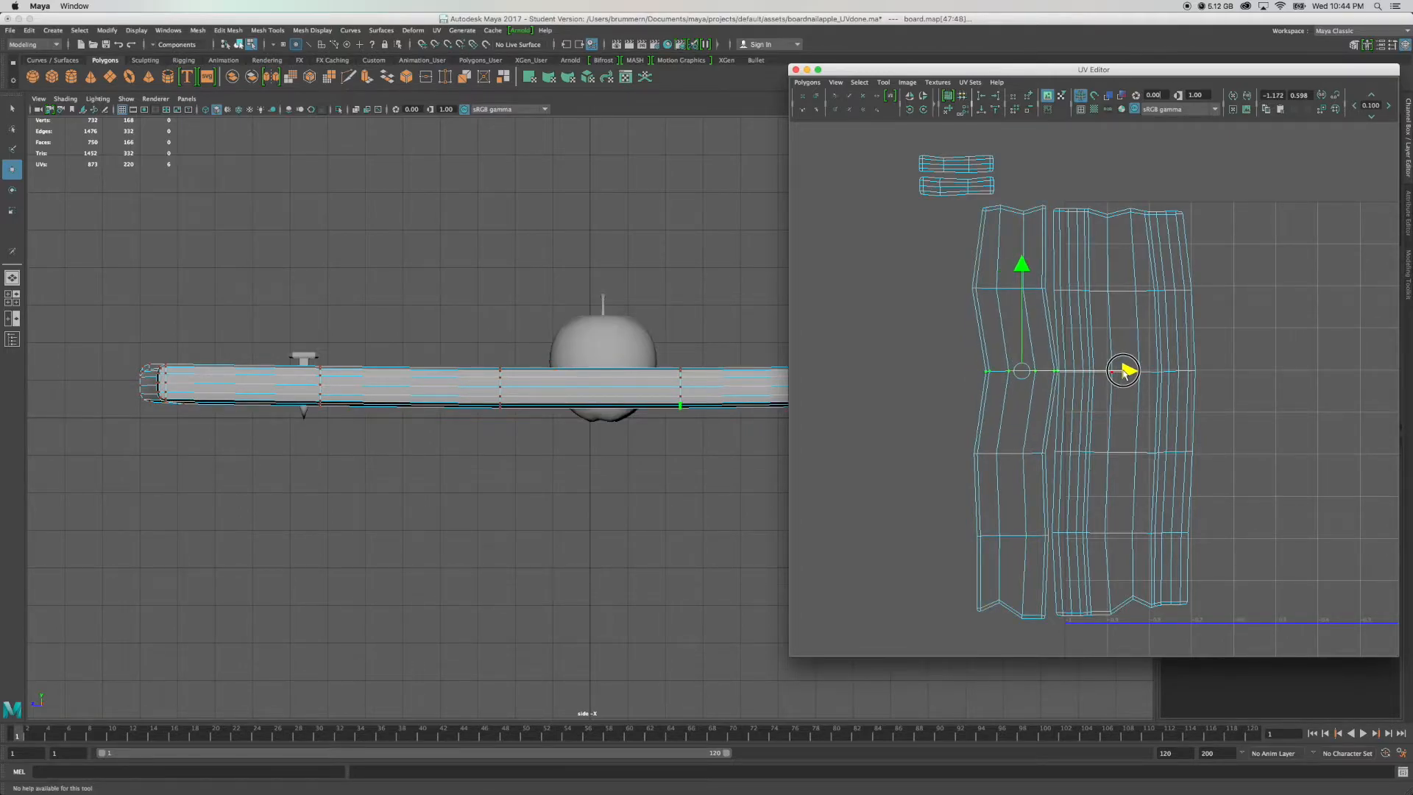
drag(967, 199, 1048, 299)
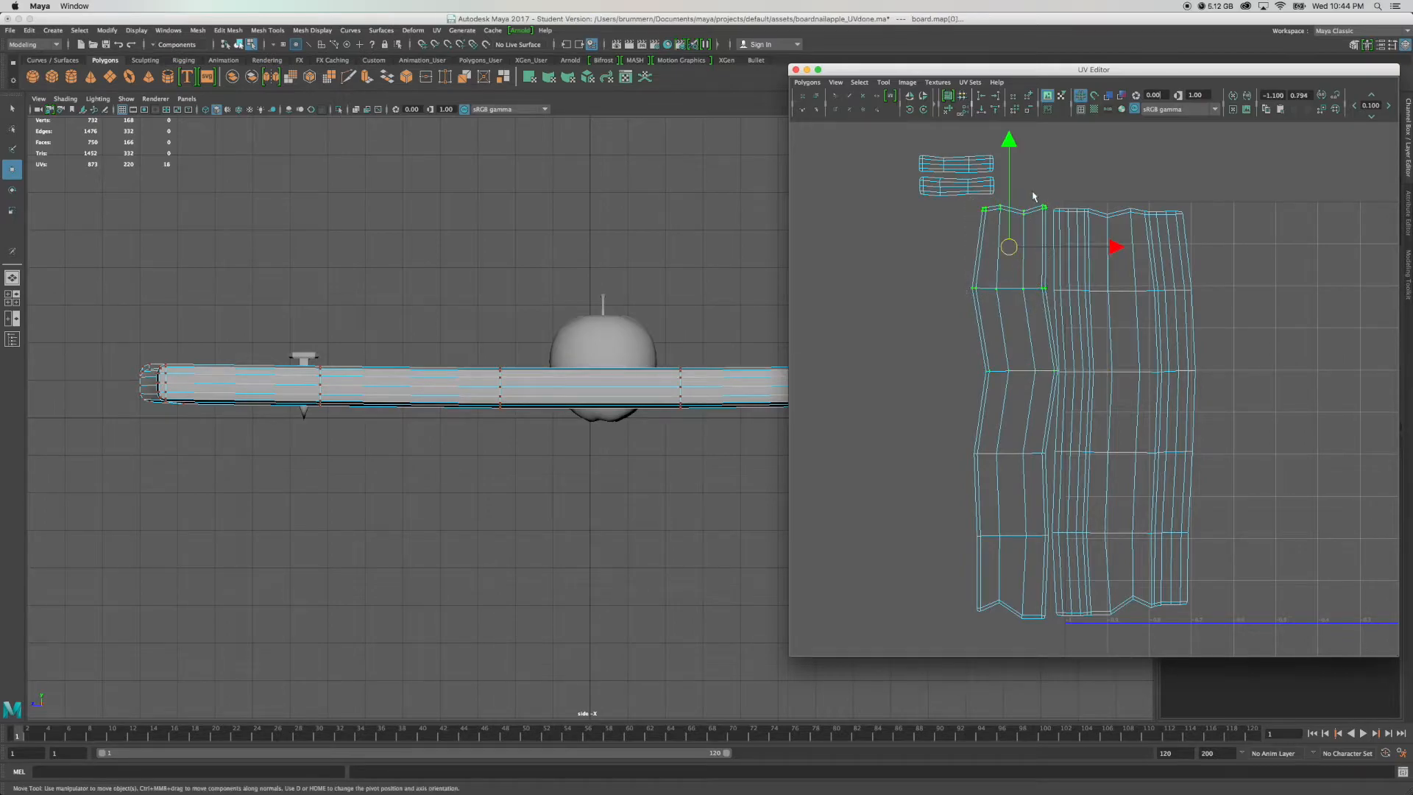
drag(1012, 245, 1017, 249)
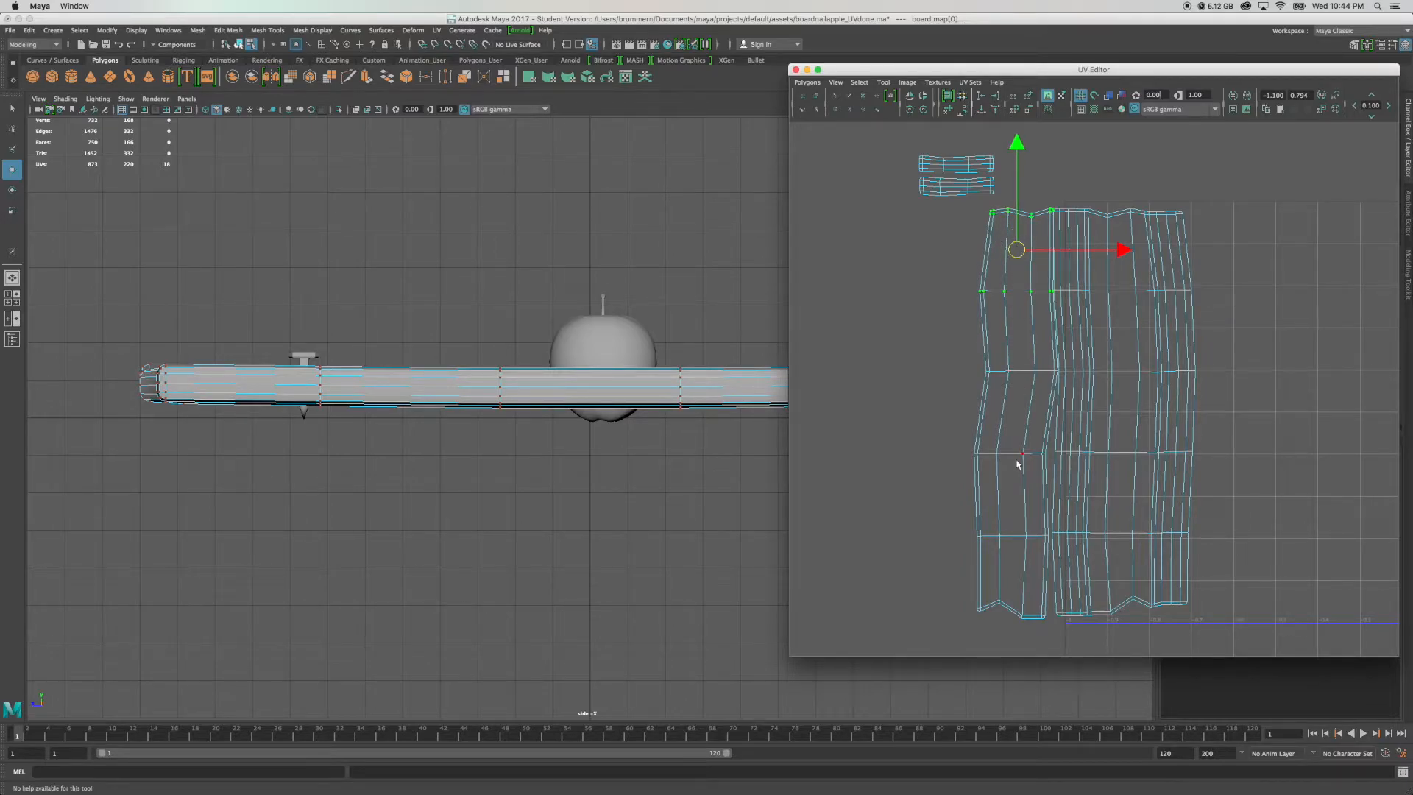
Move the long shell's three lower UV row groups to line up with the combined shell's border.
drag(961, 441, 1019, 451)
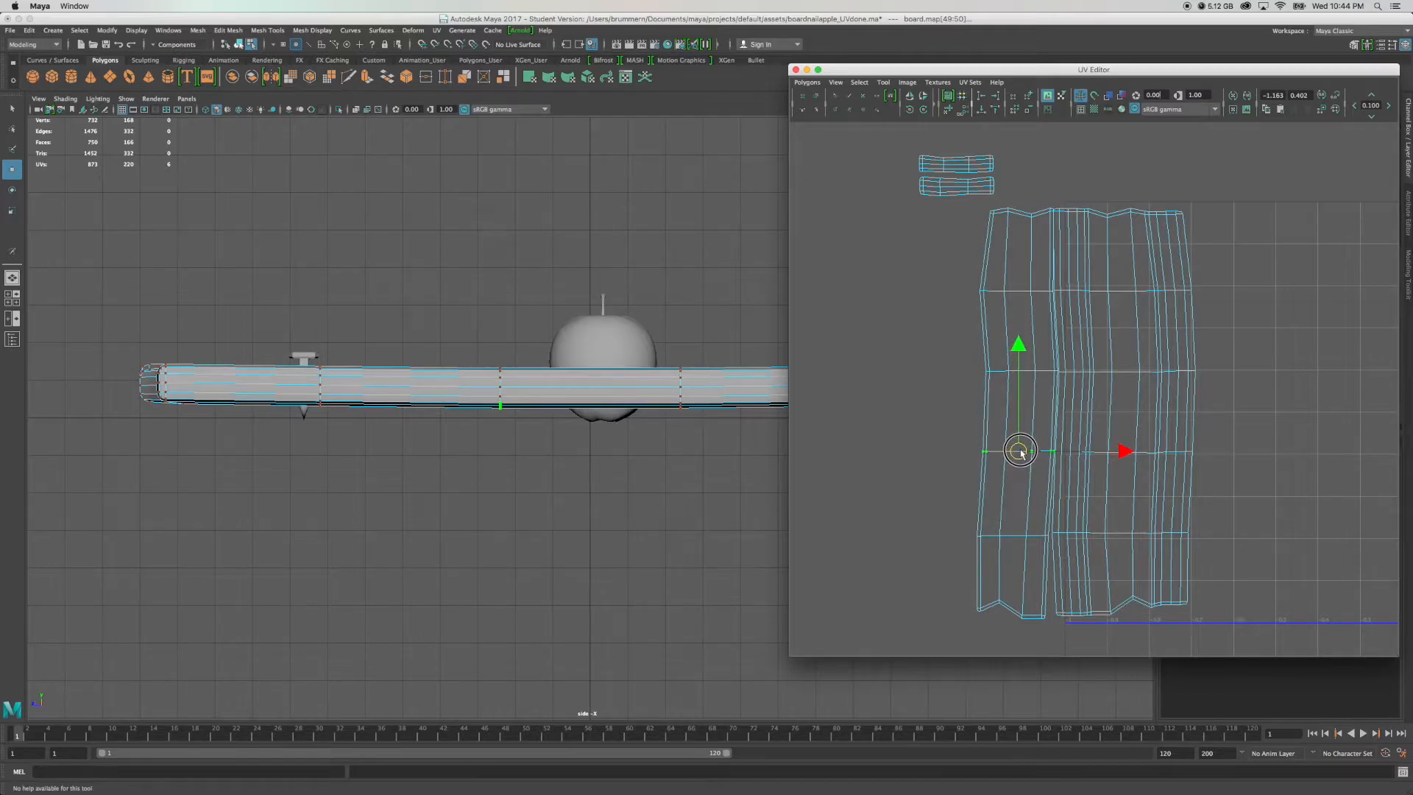
drag(961, 526, 1017, 537)
drag(950, 591, 1126, 606)
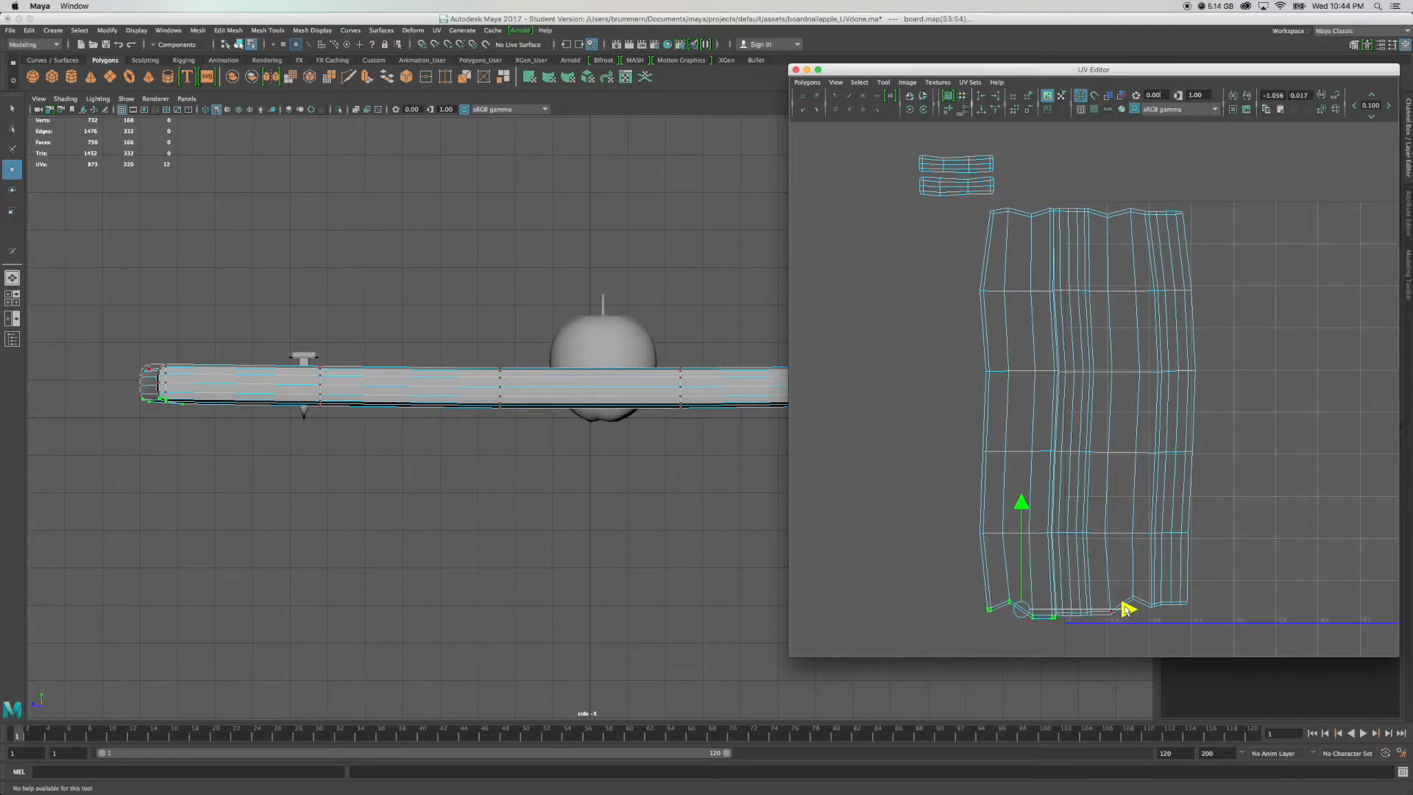
Sew the remaining long shell to the combined shell along their full shared border with the Sew UV tool.
key(ctrl+shift+s)
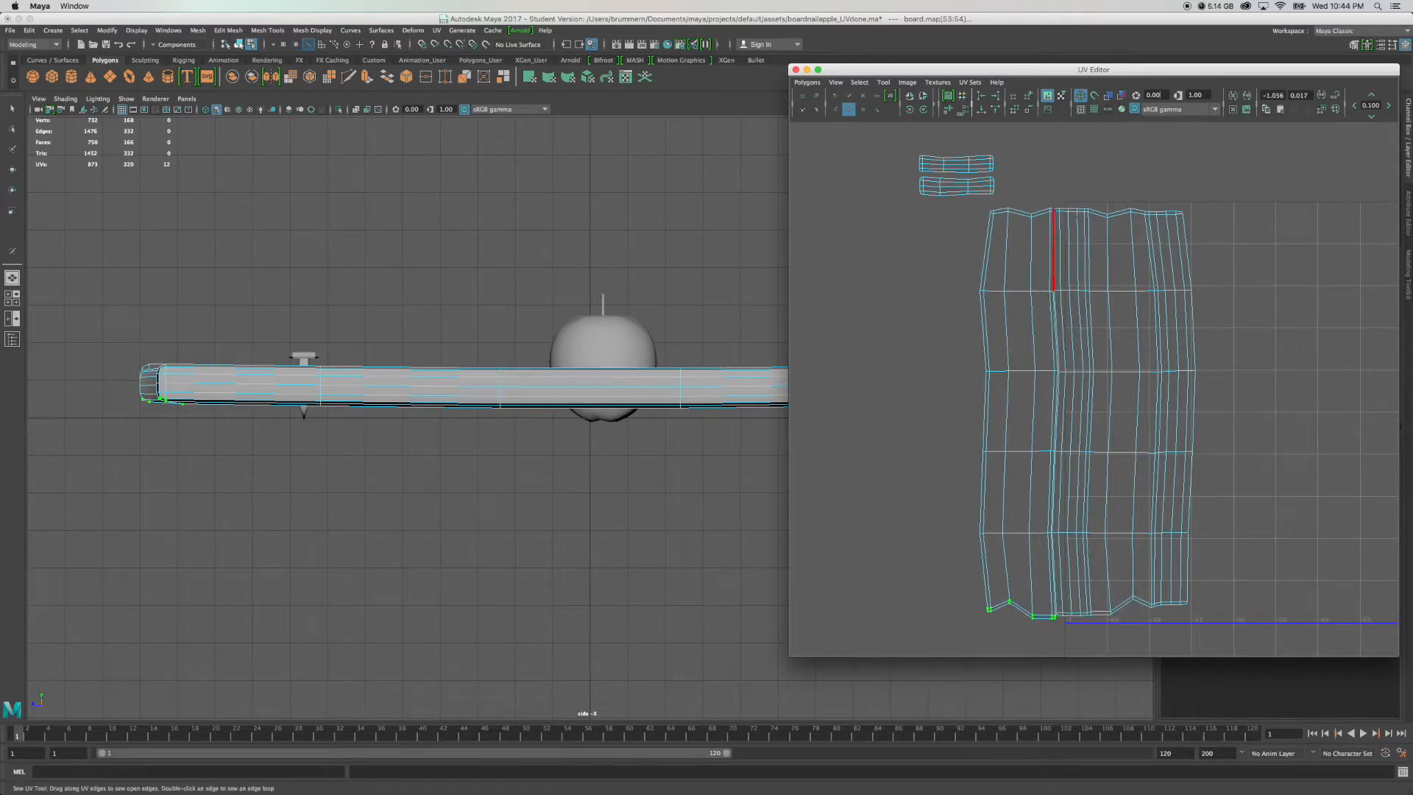
drag(1053, 211, 1053, 574)
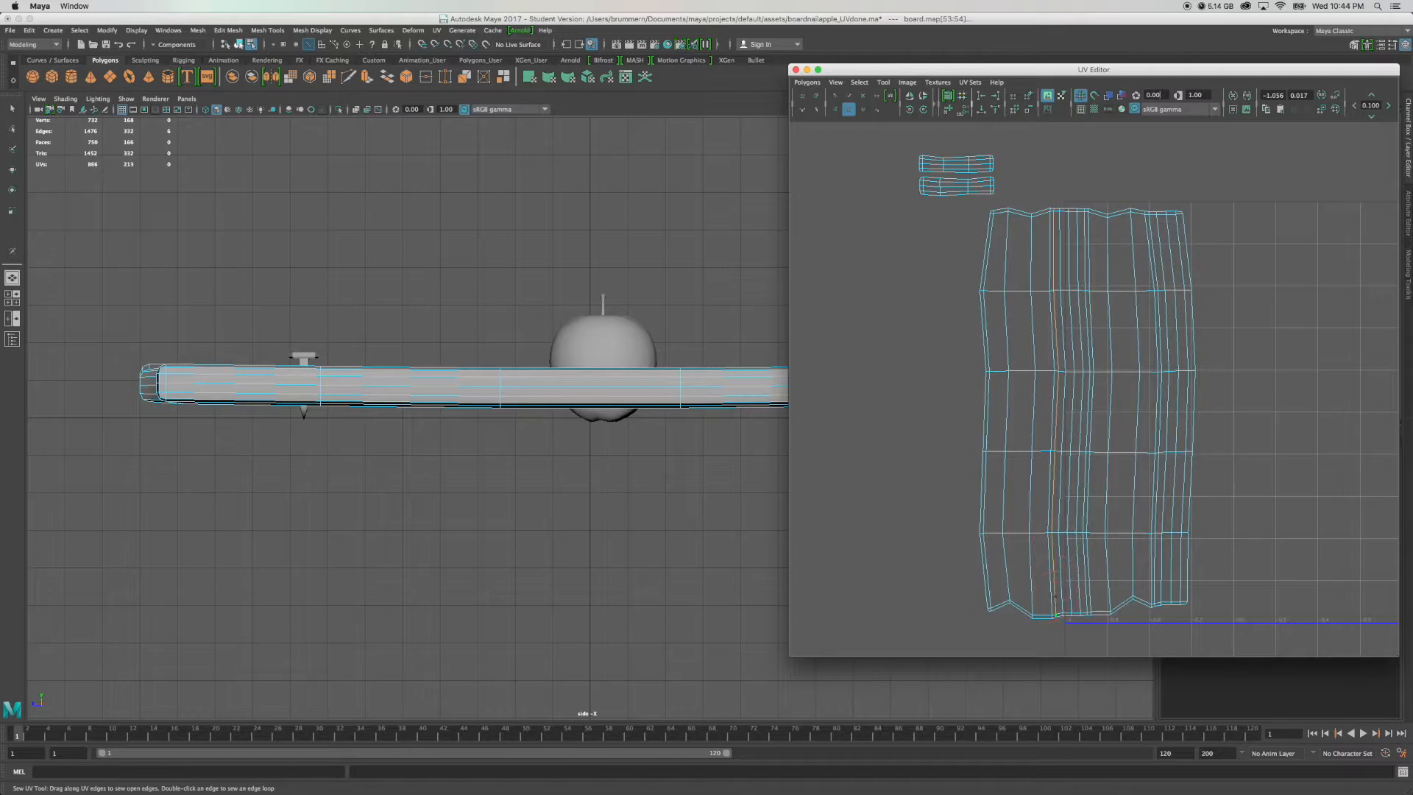
click(1151, 291)
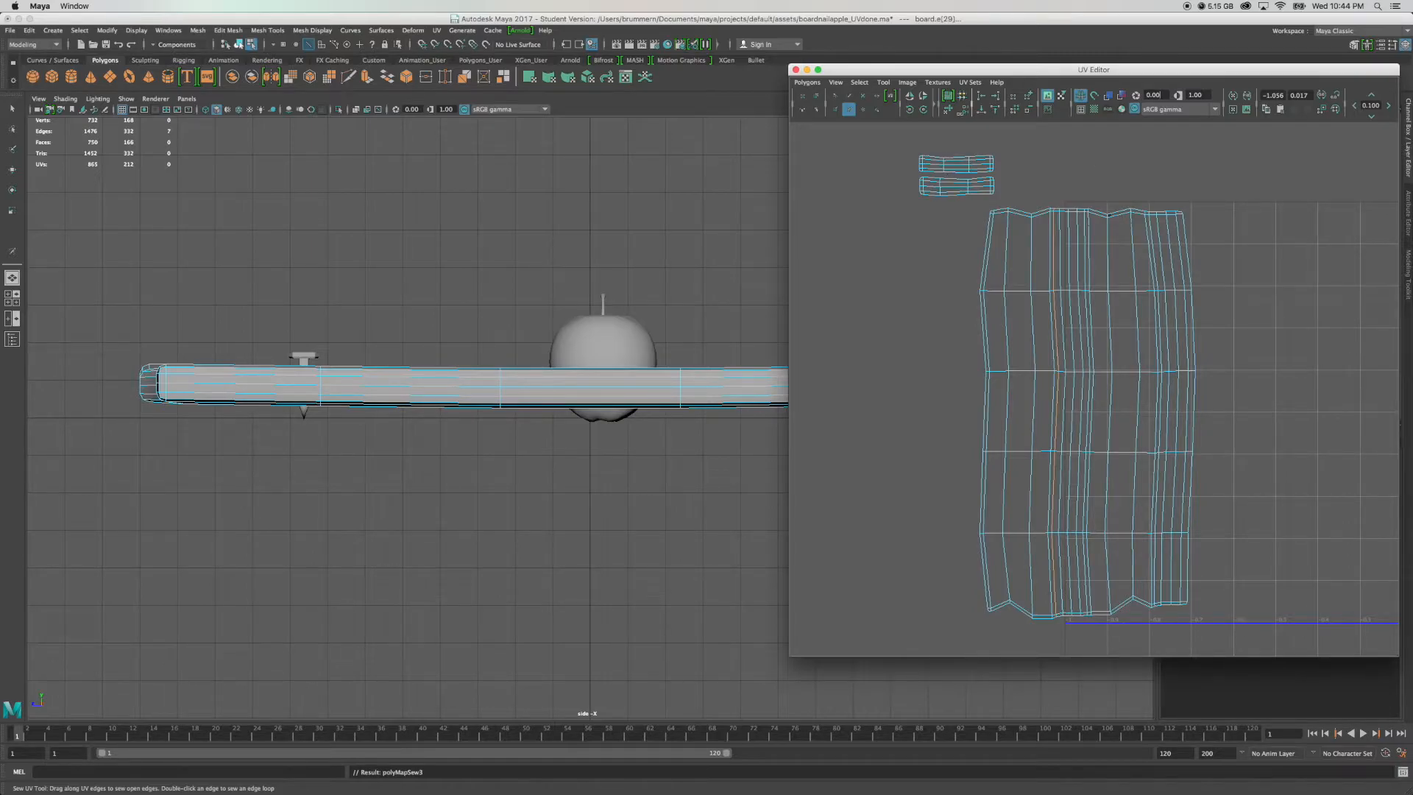
Select the upper of the two small end-cap shells and move it sideways over the combined shell.
mouse_move(959, 159)
right_down()
mouse_move(912, 148)
mouse_move(950, 163)
mouse_move(952, 142)
right_up()
key(q)
click(957, 157)
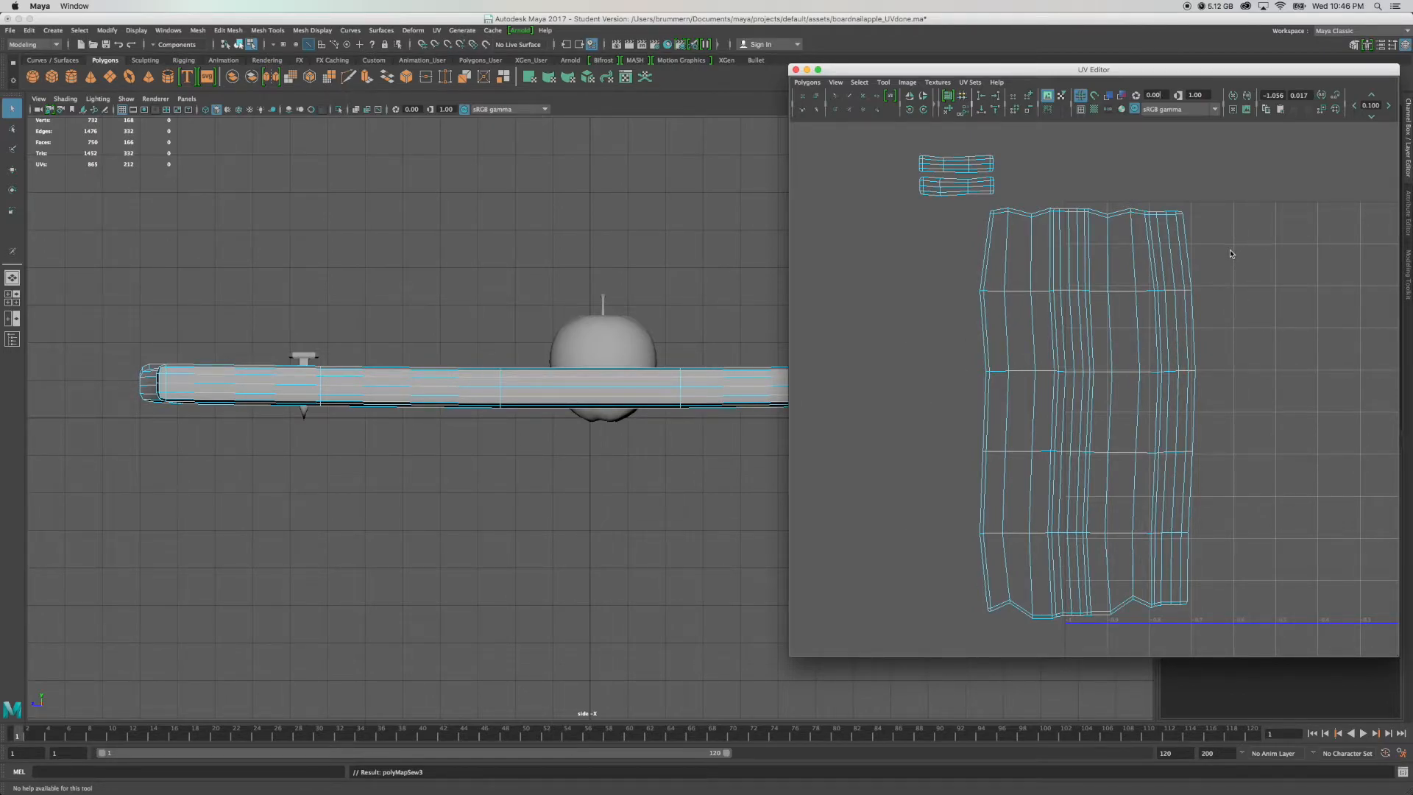
right_click(978, 167)
click(936, 149)
click(953, 167)
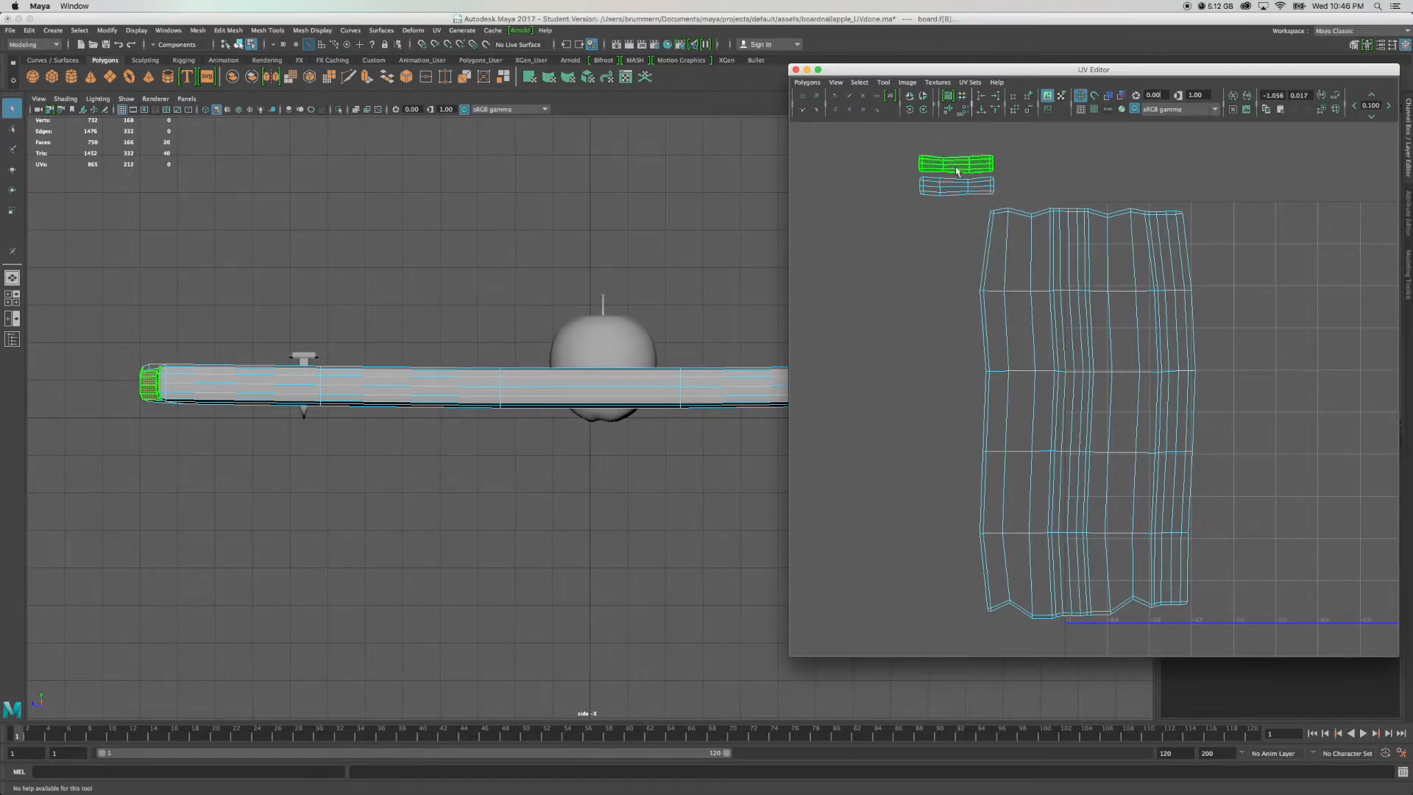
key(w)
drag(998, 173, 1081, 172)
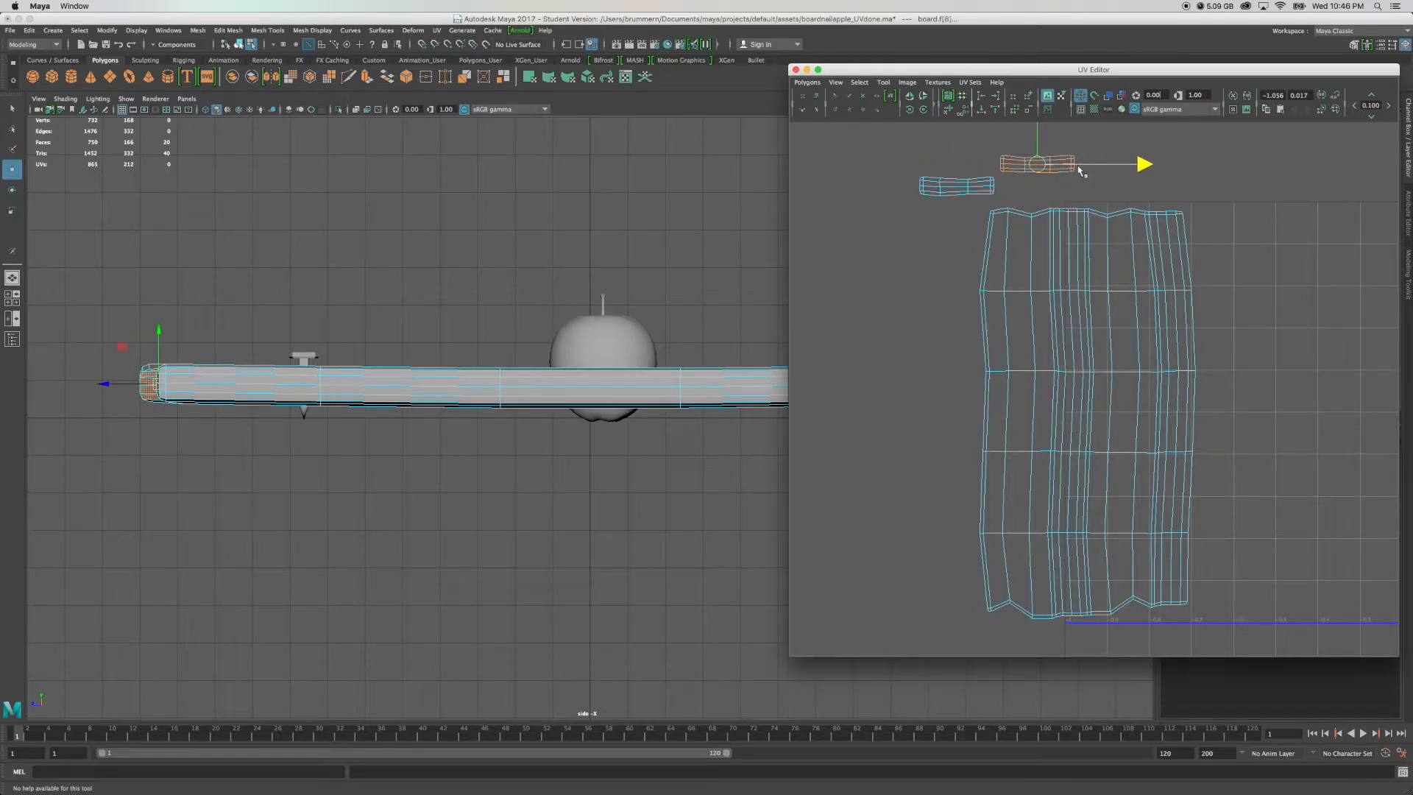
Check the end cap's matching edges on the combined shell, and move the cap just below that shell's lower border.
right_click(1038, 168)
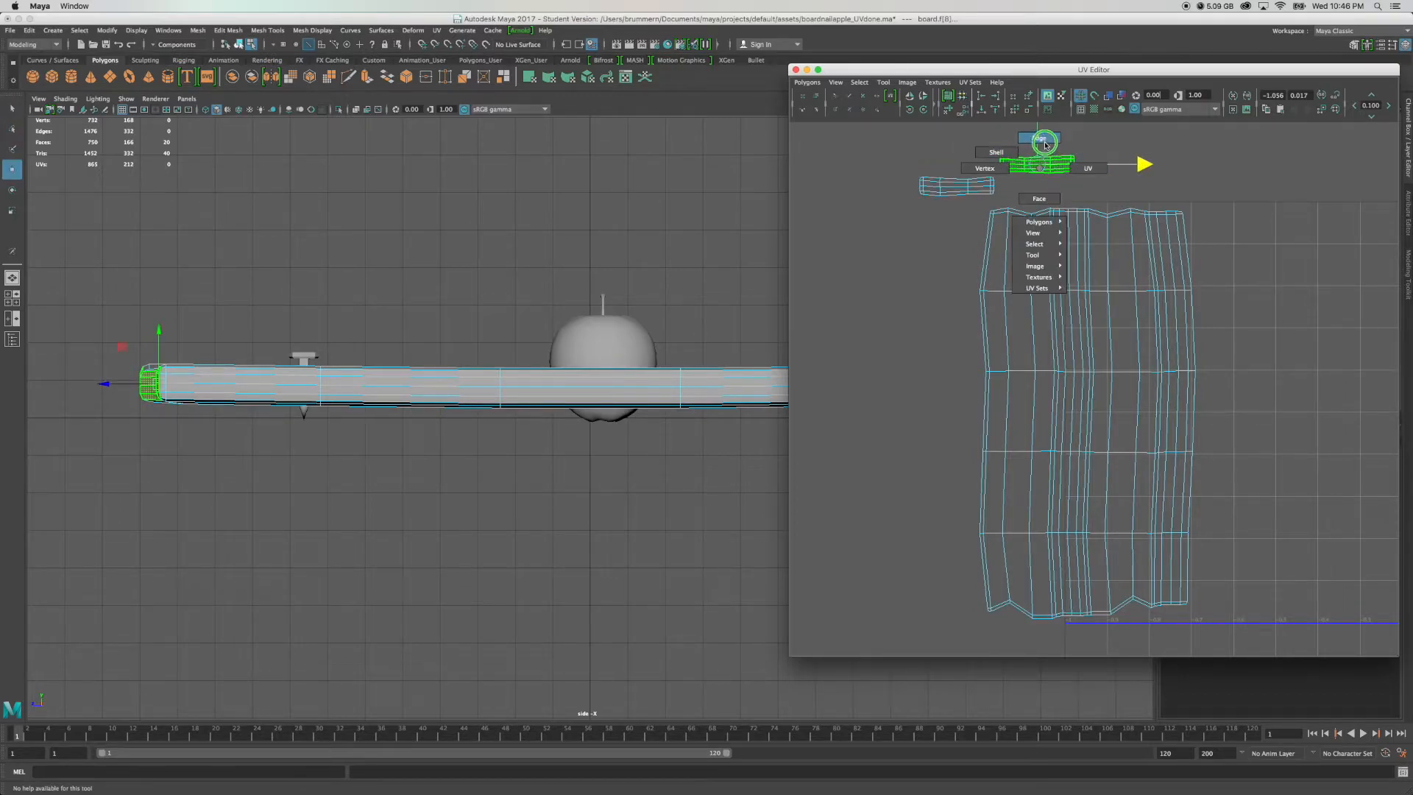
click(1045, 143)
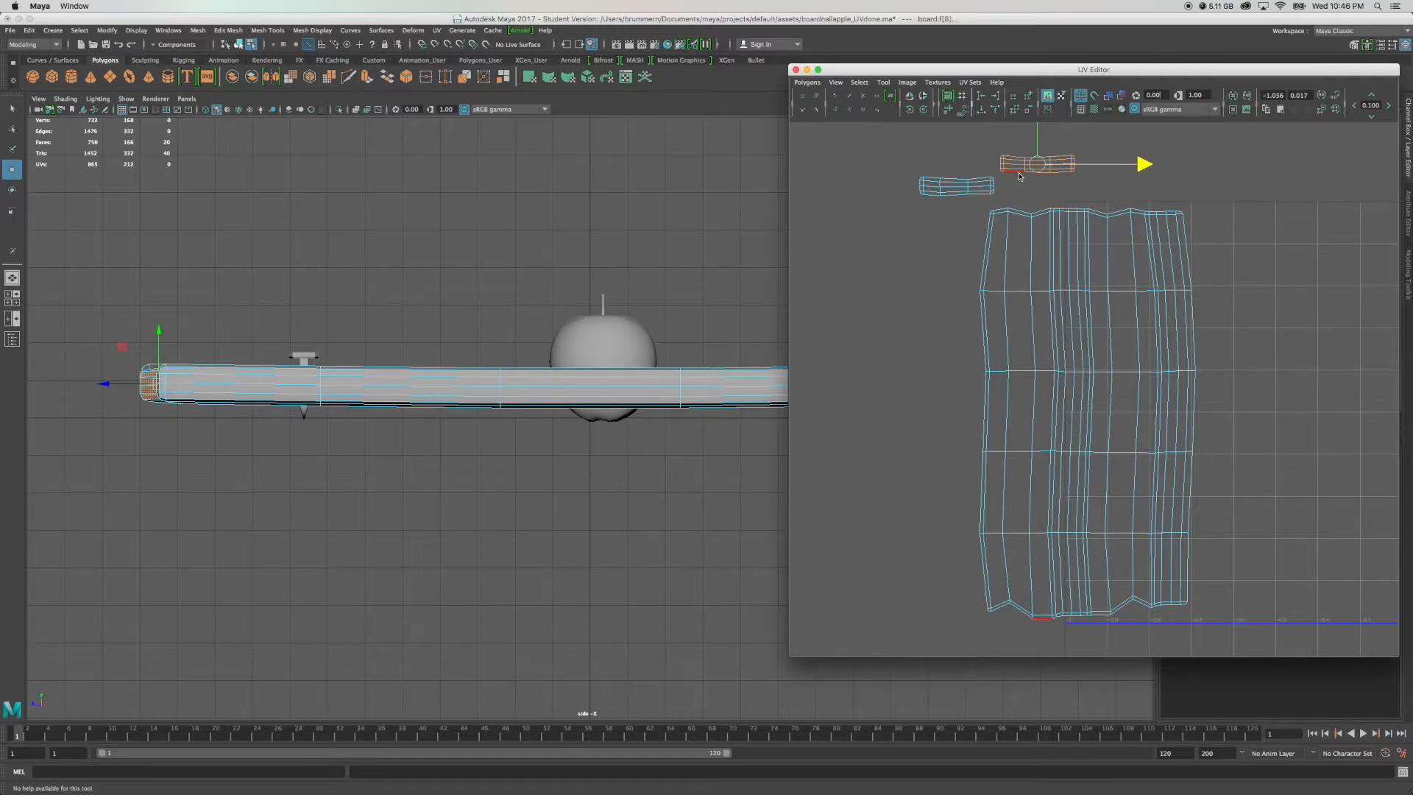
click(1102, 148)
right_click(1048, 168)
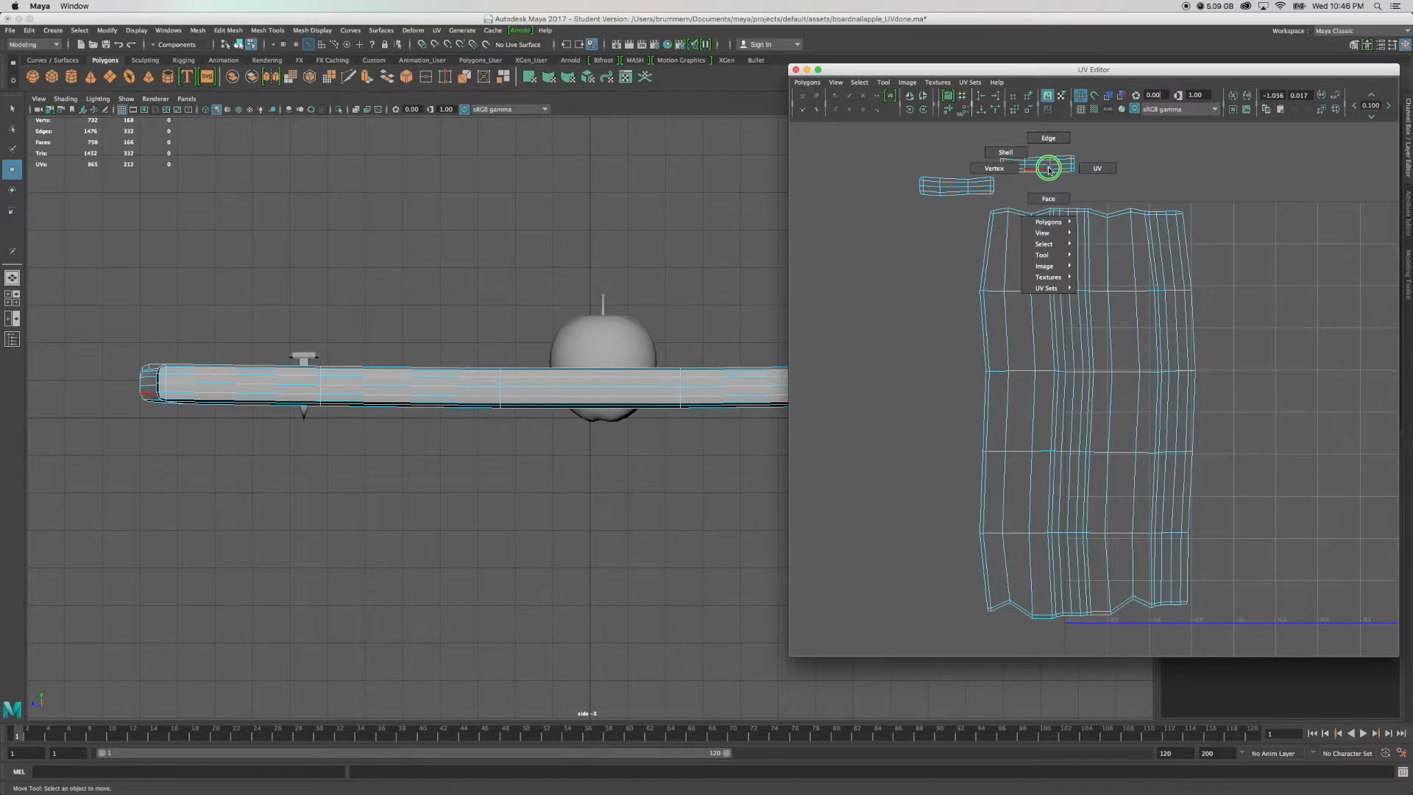
right_drag(1049, 169, 1049, 138)
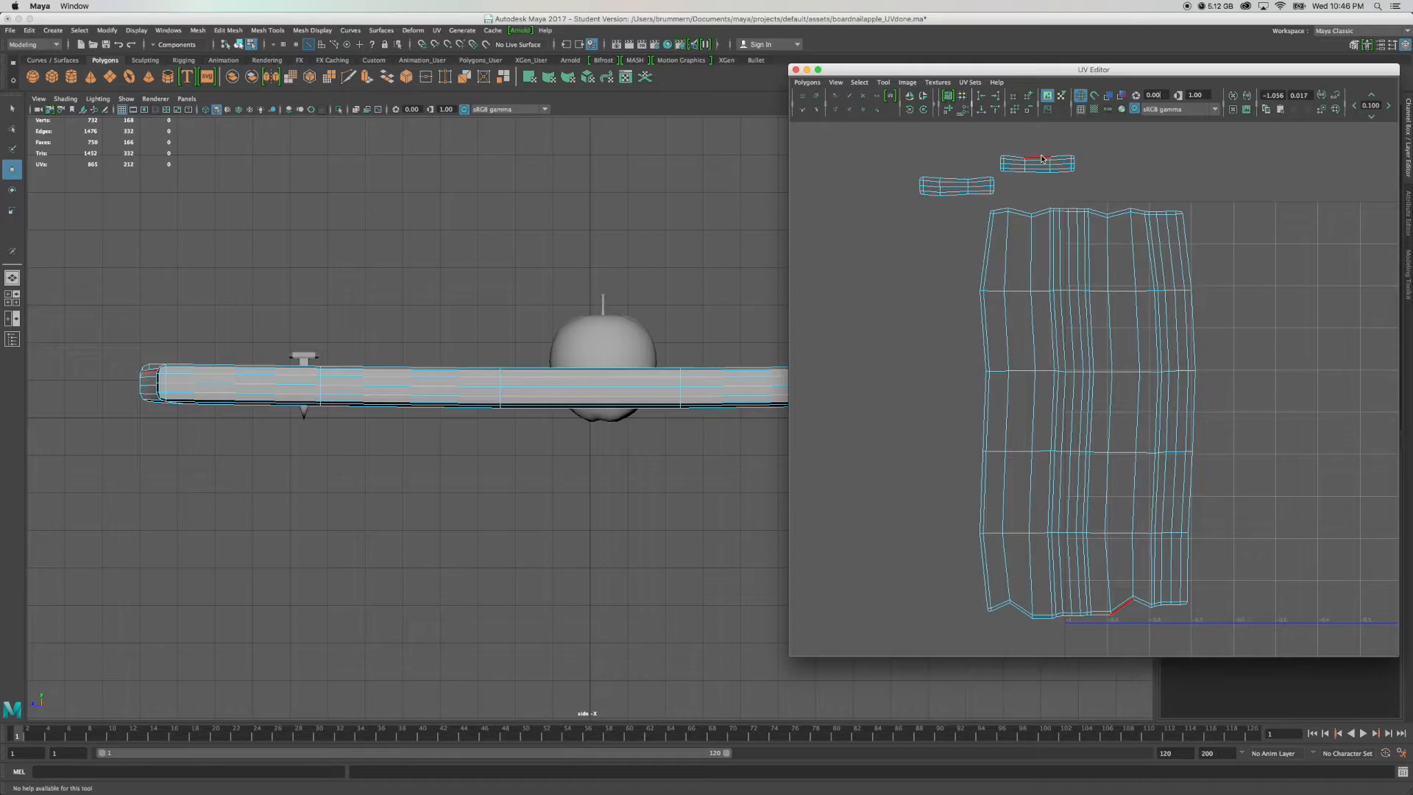
right_drag(1041, 160, 1024, 159)
click(1028, 160)
drag(1036, 163, 1125, 626)
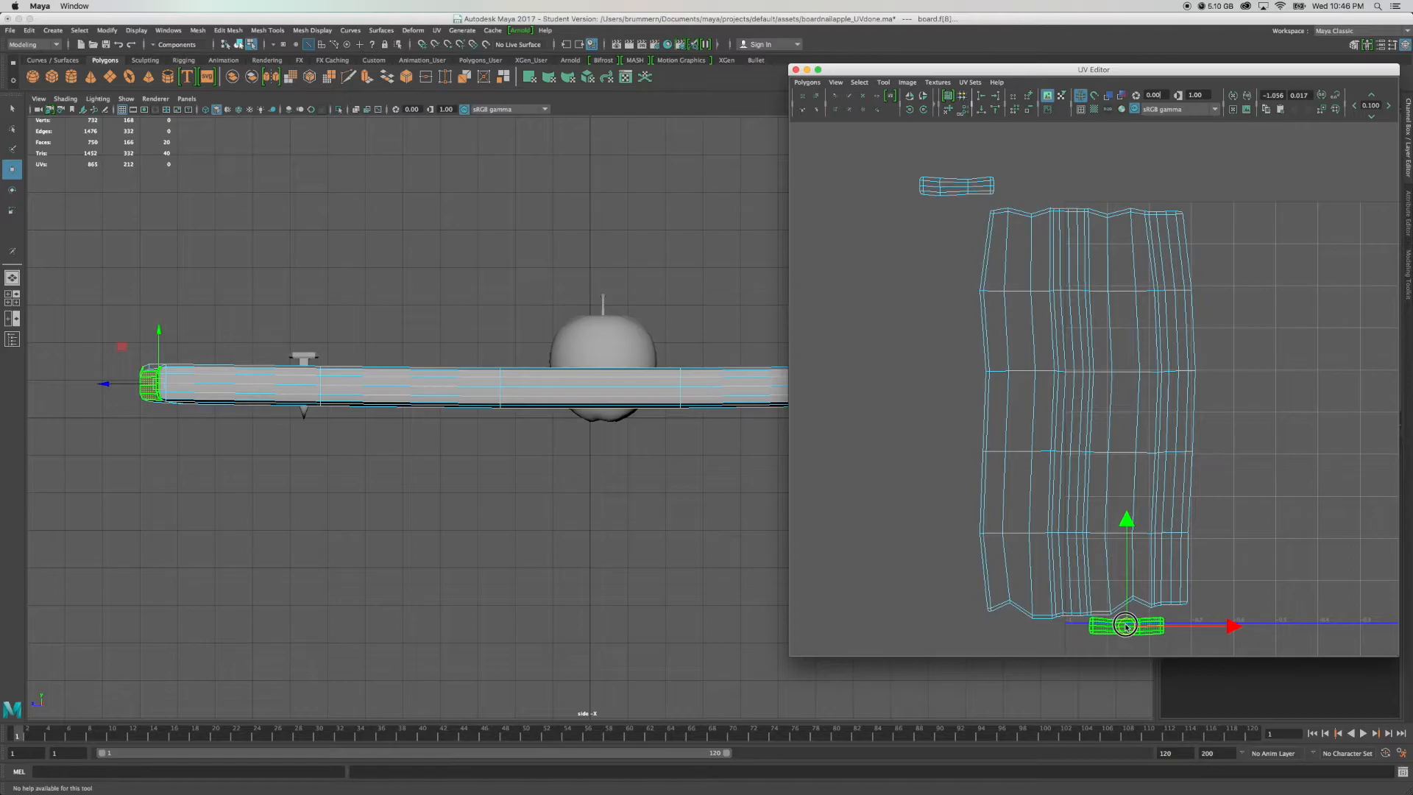
Move the other end-cap shell just above the combined shell's upper border and switch to edge selection.
click(956, 186)
drag(960, 185, 1122, 194)
right_drag(1122, 194, 1123, 165)
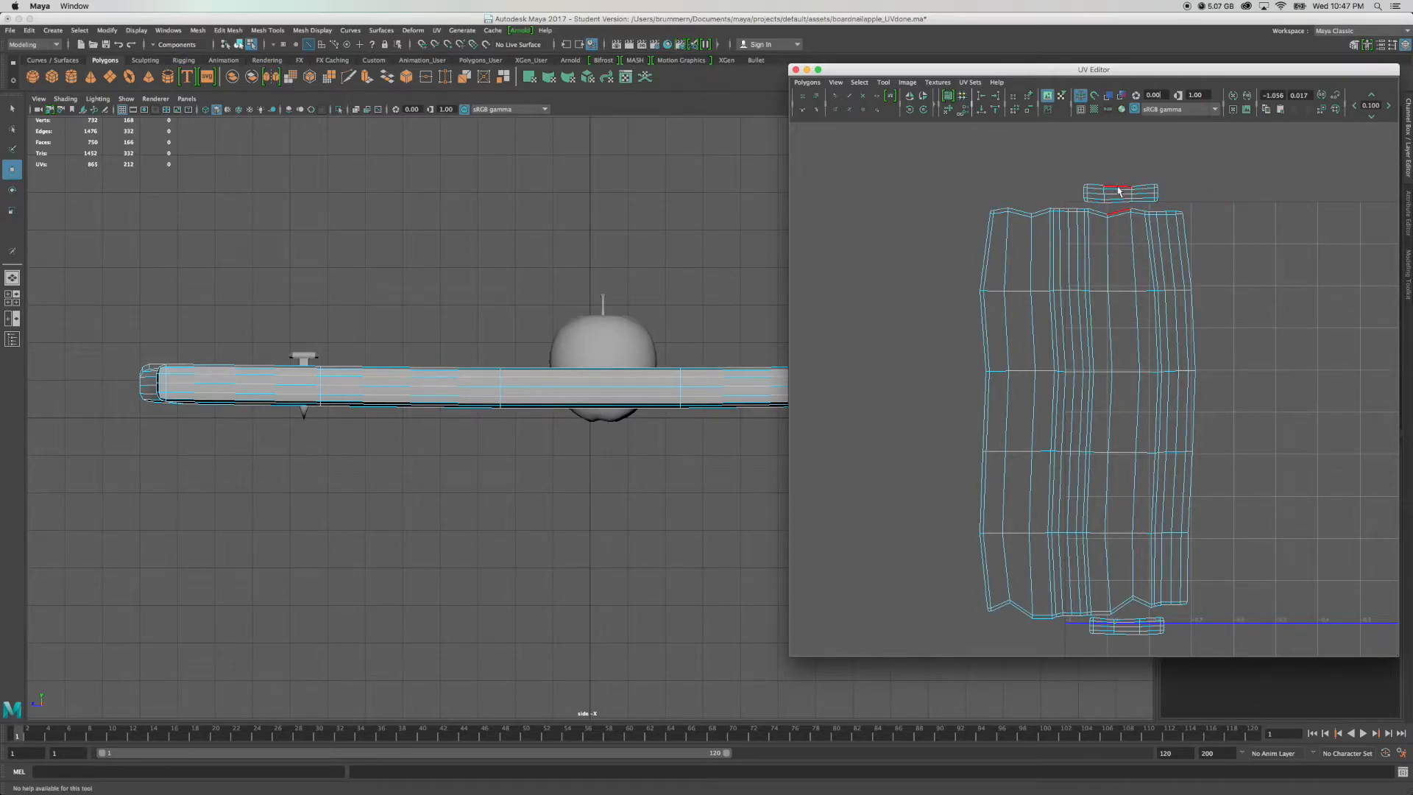
Flip the upper end-cap shell's UVs in the V direction and return to edge selection to compare its borders.
right_drag(1118, 191, 1085, 183)
click(1107, 193)
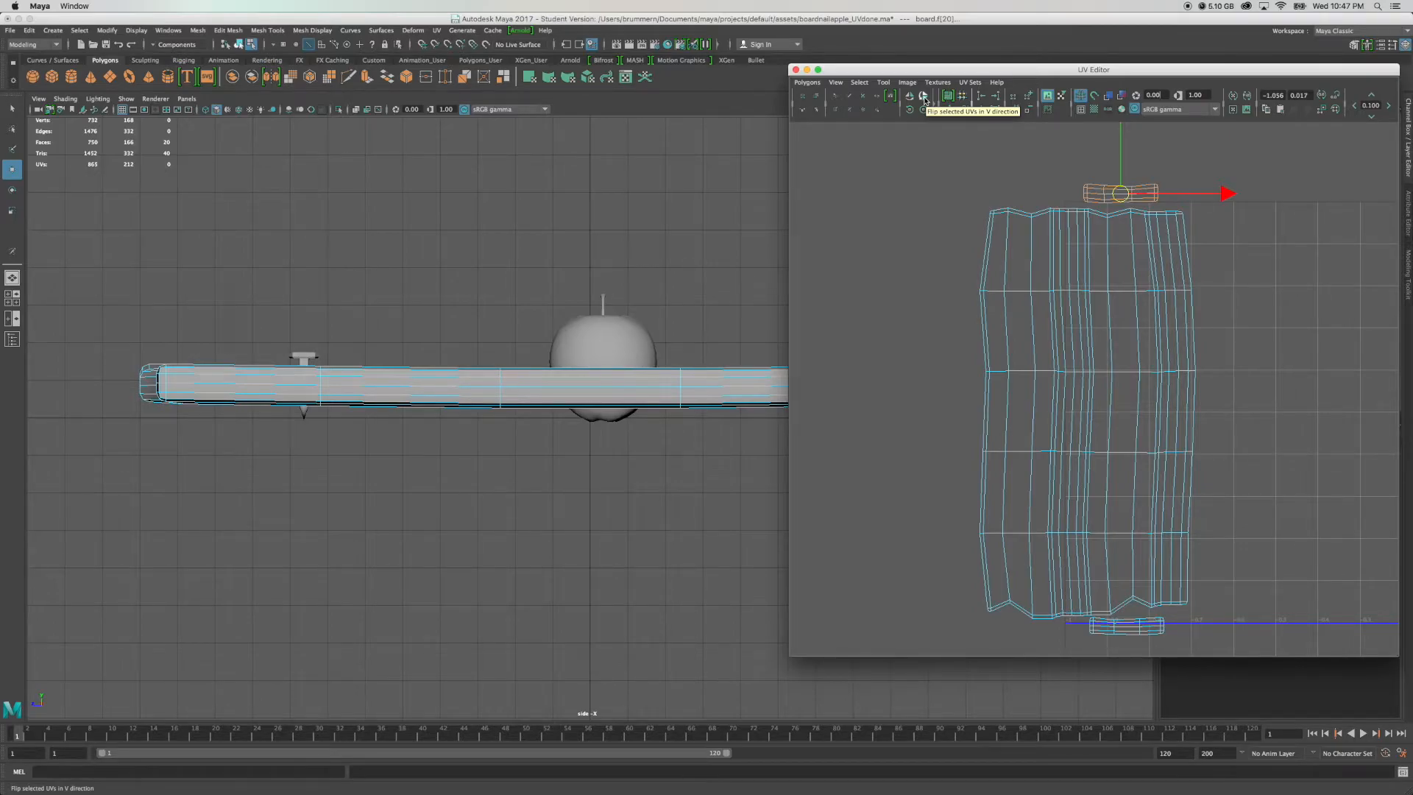
click(924, 97)
right_drag(1131, 194, 1097, 170)
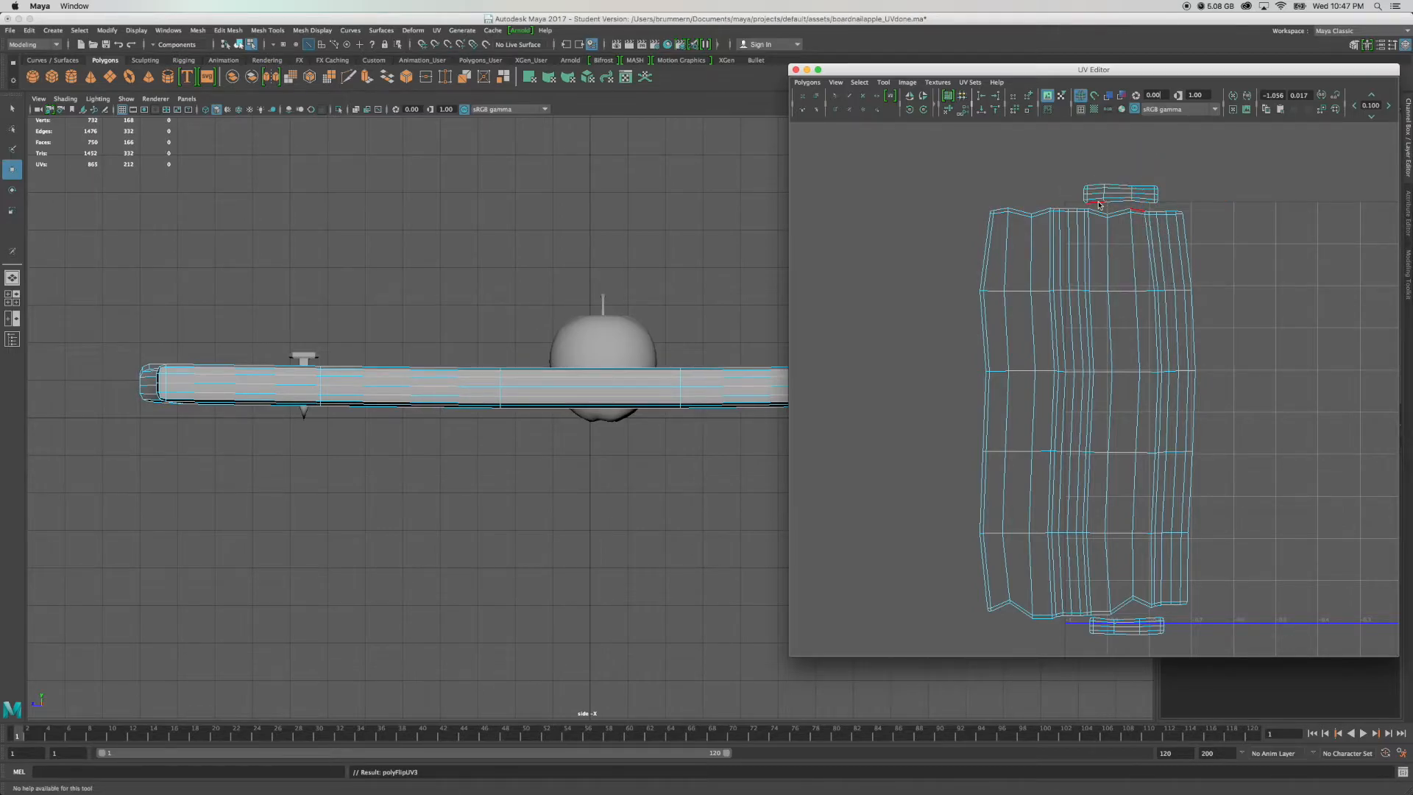
Flip the upper end-cap shell's UVs in the U direction and return to edge selection to compare its edges with the combined shell.
right_drag(1113, 198, 1111, 176)
click(1151, 197)
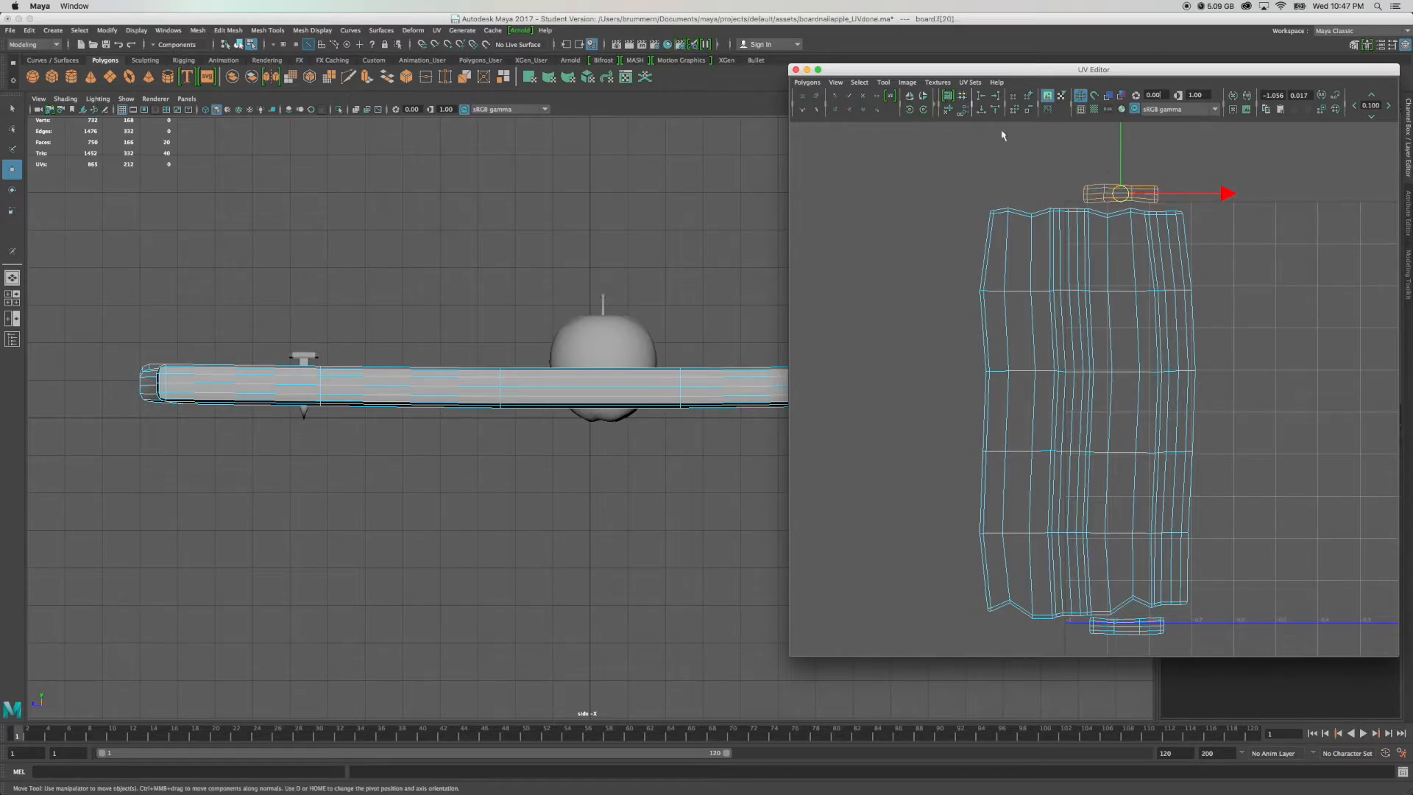
click(910, 97)
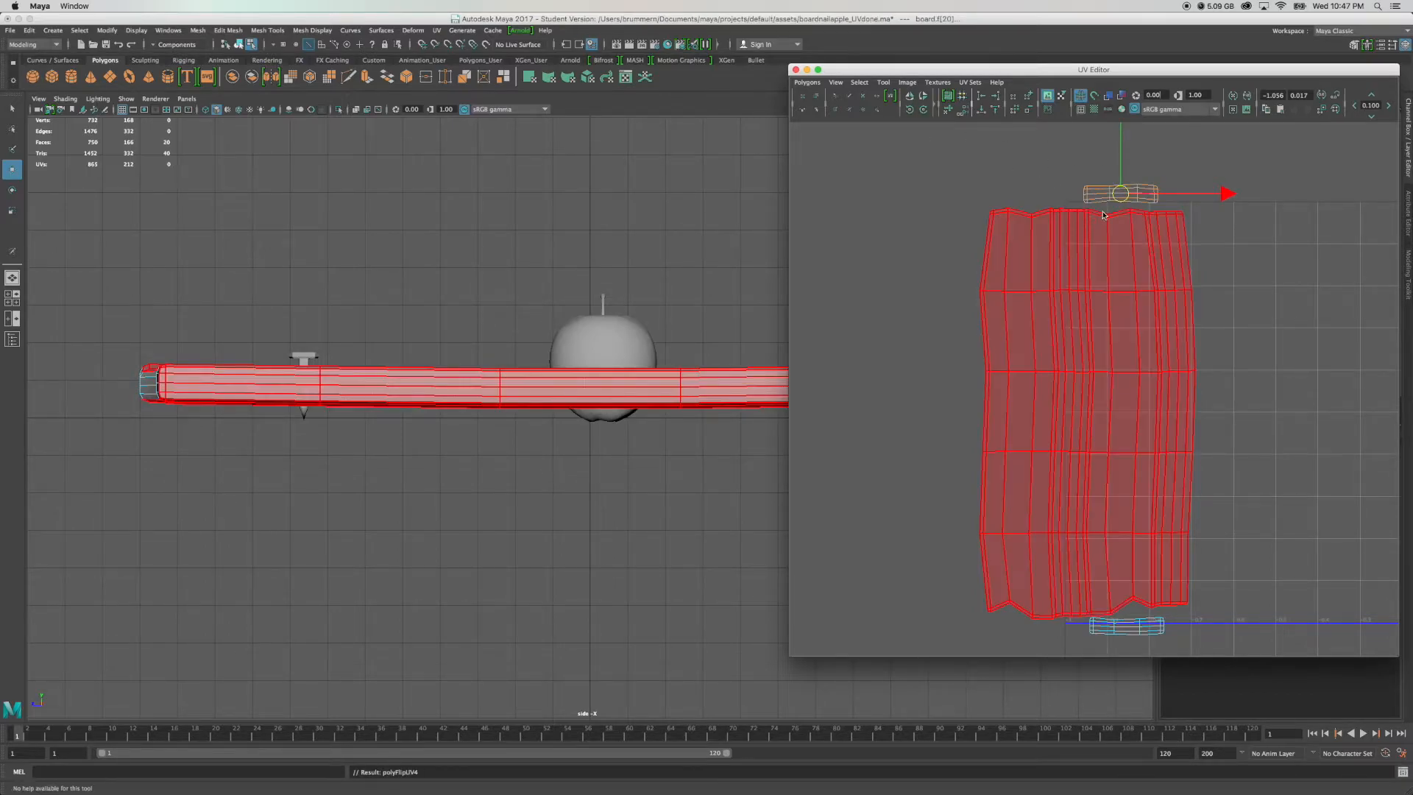
mouse_move(1107, 195)
right_down()
mouse_move(1081, 182)
mouse_move(1106, 167)
right_up()
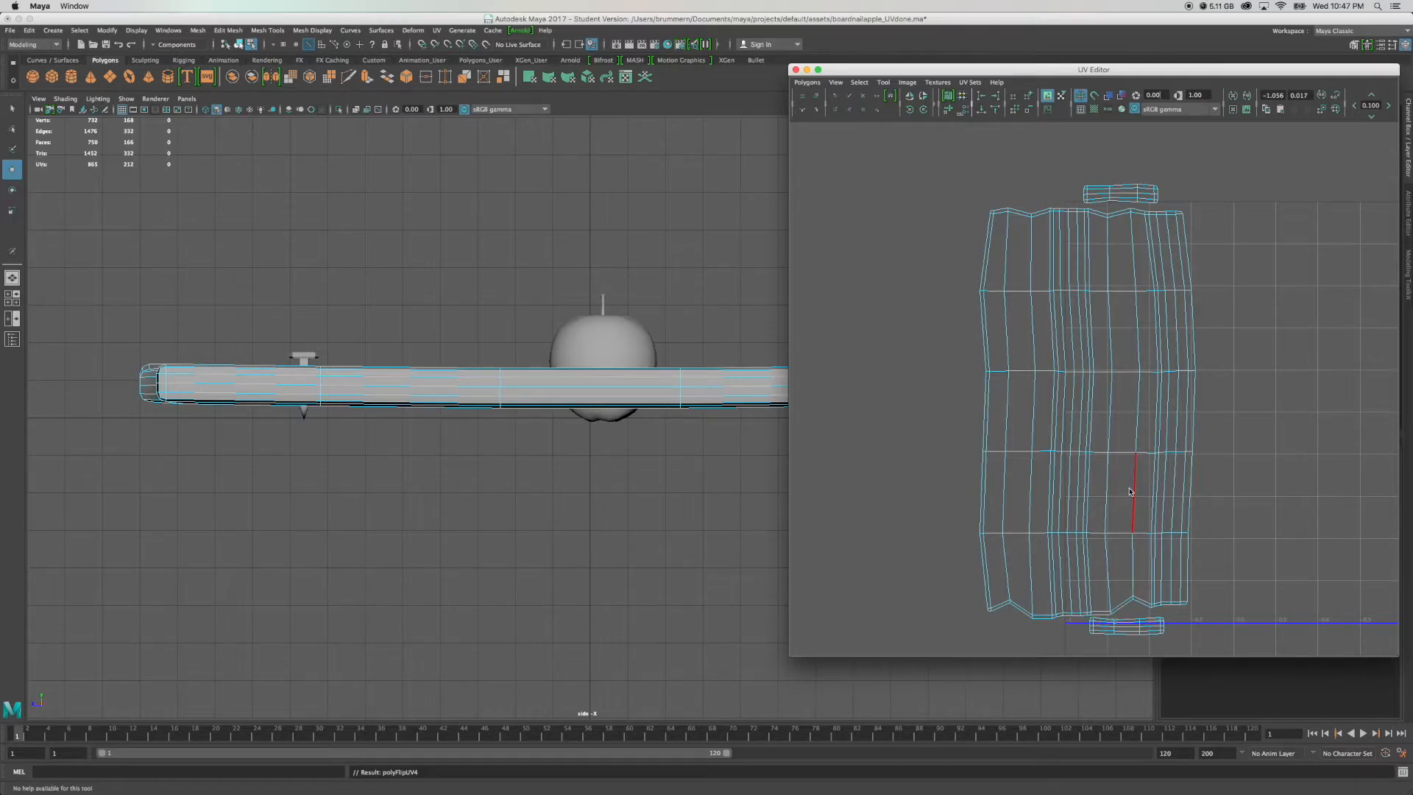
scroll(1115, 181, up, 4)
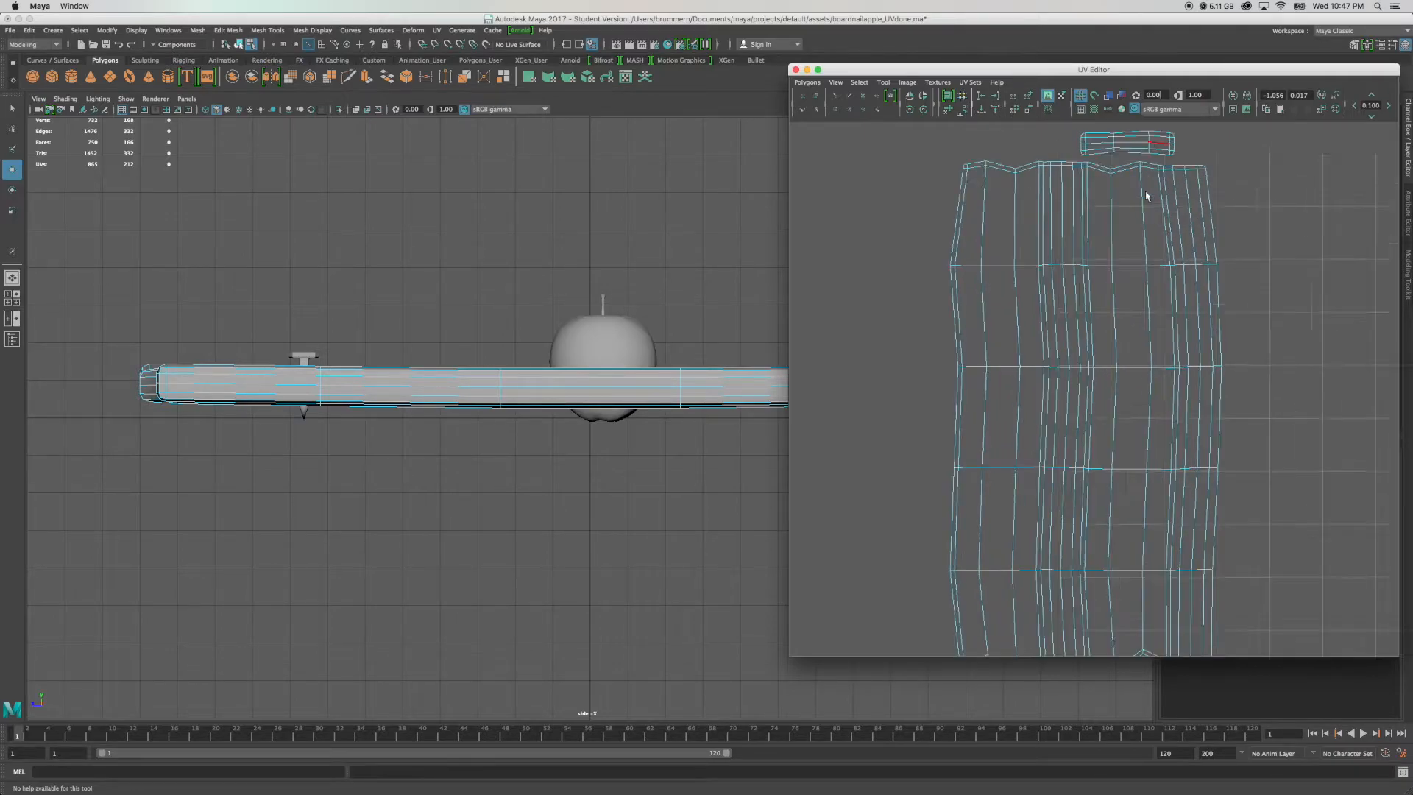
scroll(1111, 441, down, 3)
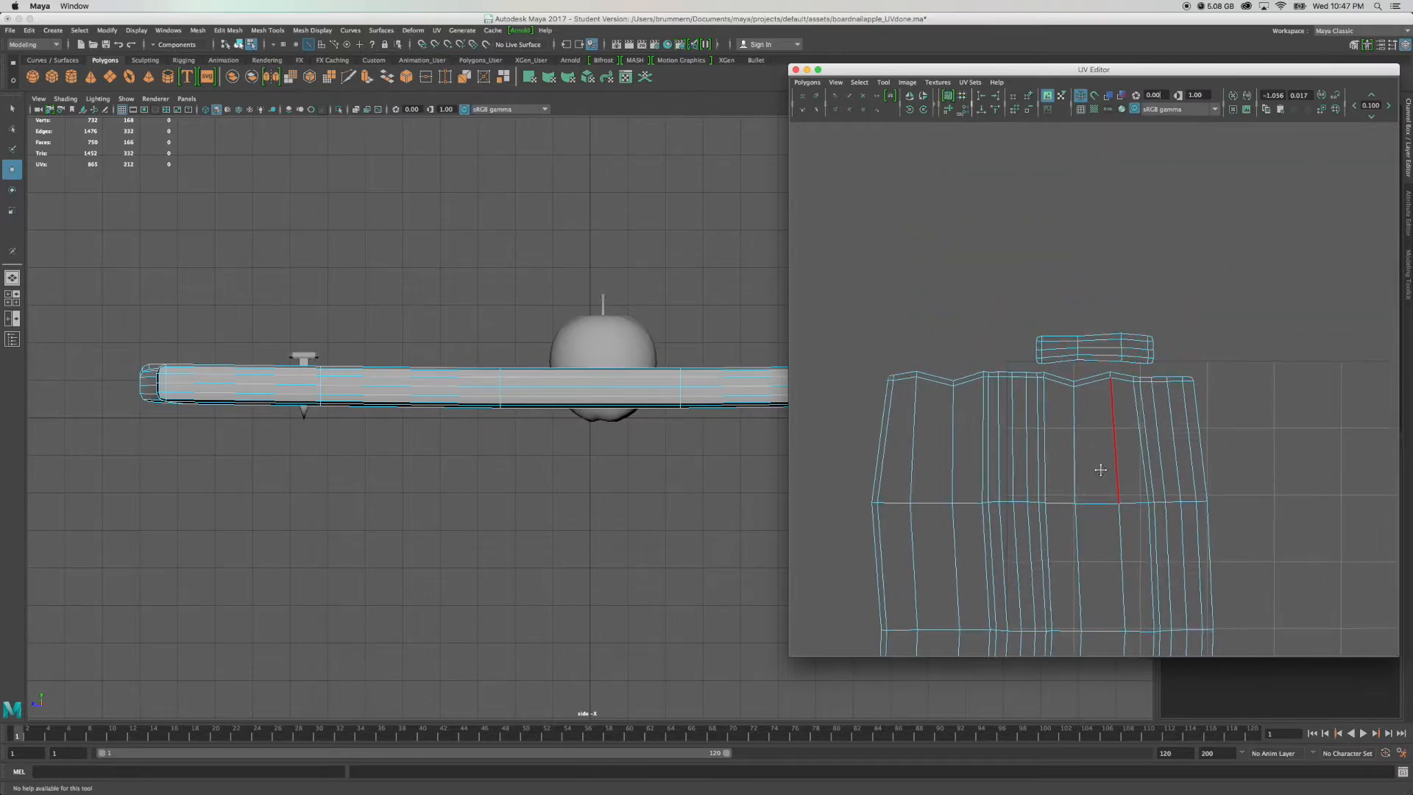
scroll(1096, 426, up, 3)
Move the upper end-cap shell down against the combined shell's upper border and scale it narrower to fit the matching section.
right_drag(1066, 282, 1044, 268)
click(1061, 270)
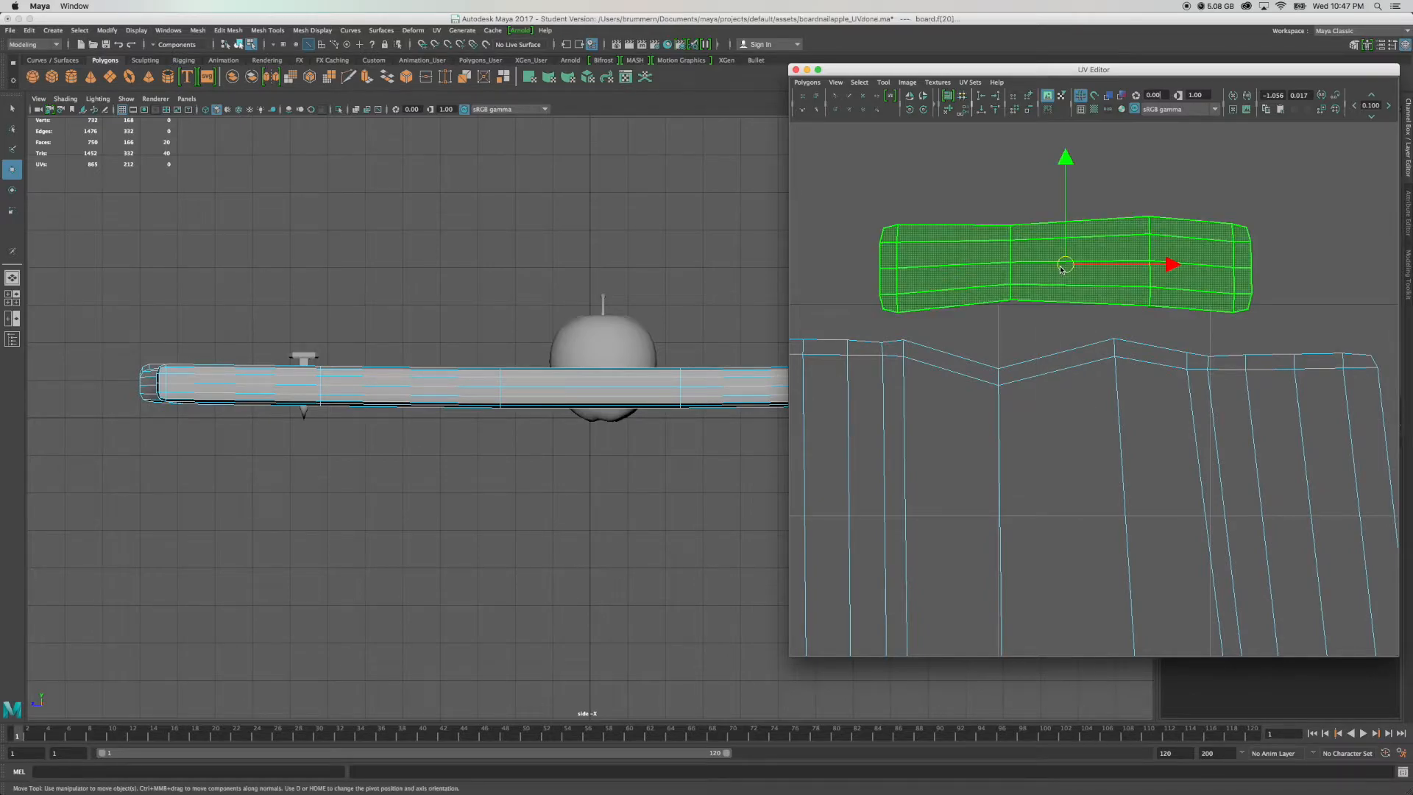
drag(1068, 168, 1055, 188)
drag(1065, 288, 1041, 296)
key(r)
drag(1148, 297, 1124, 299)
Shift the upper end cap's inner and outer UV columns so its lower edge follows the combined shell's zigzag border.
right_drag(989, 311, 1025, 306)
double_click(1012, 328)
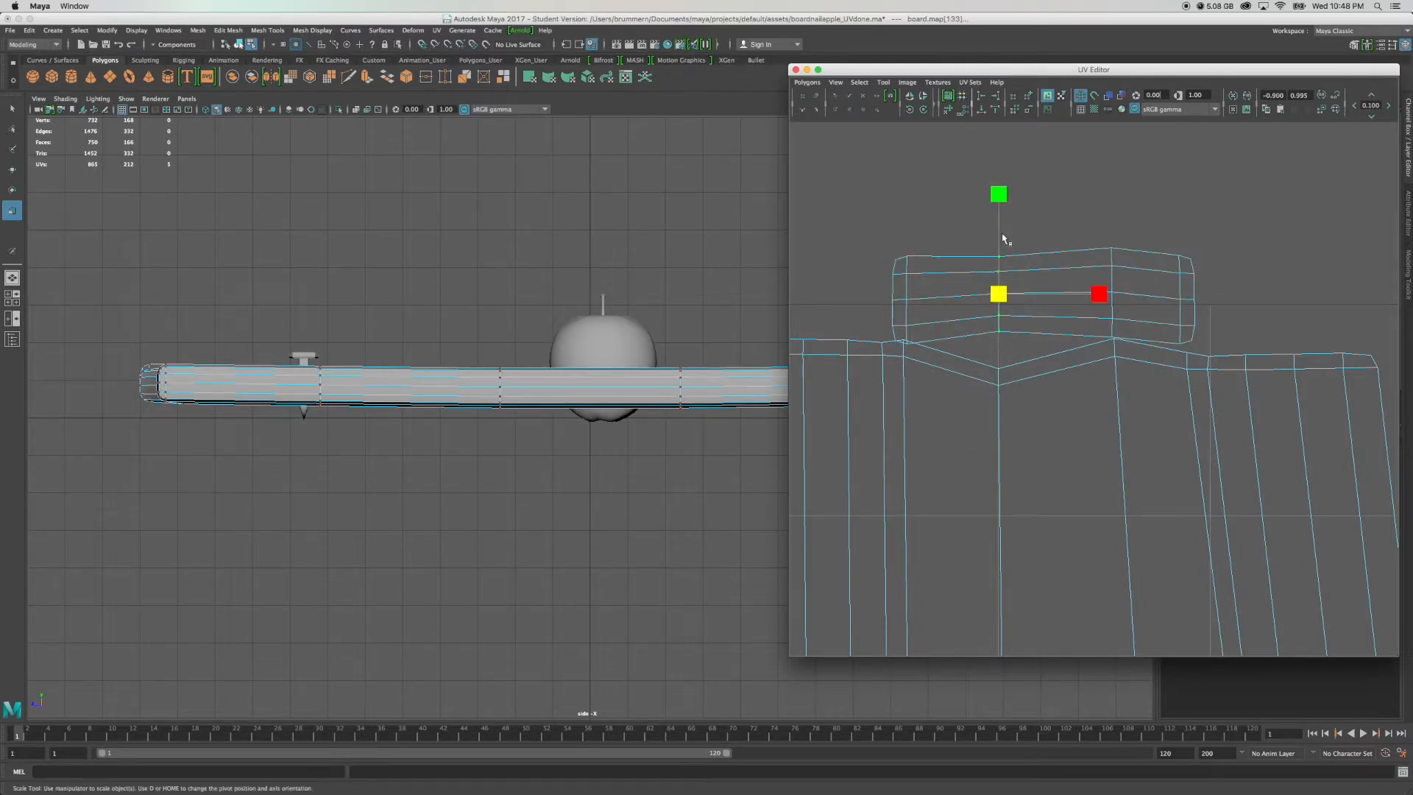
key(w)
drag(1000, 193, 1003, 230)
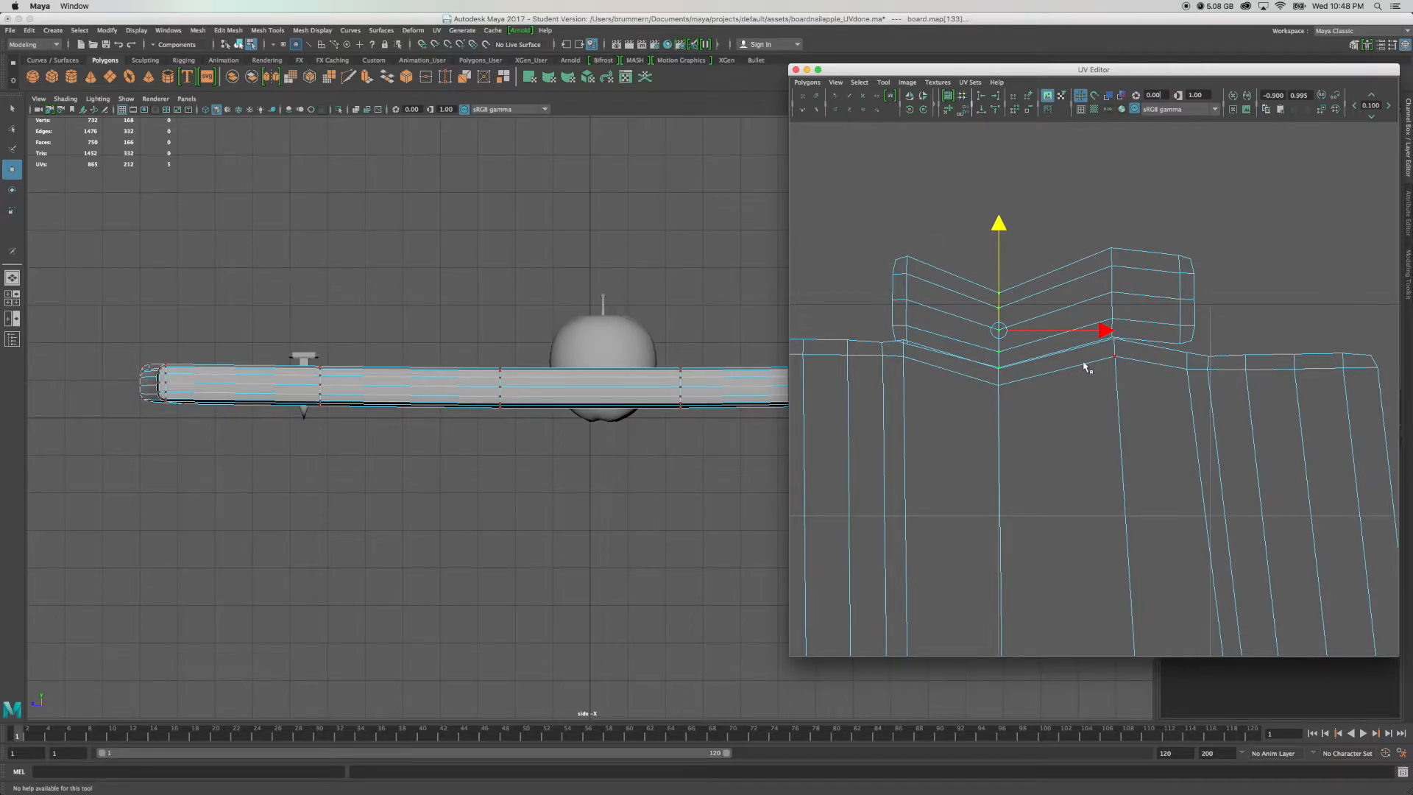
drag(1173, 250, 1206, 354)
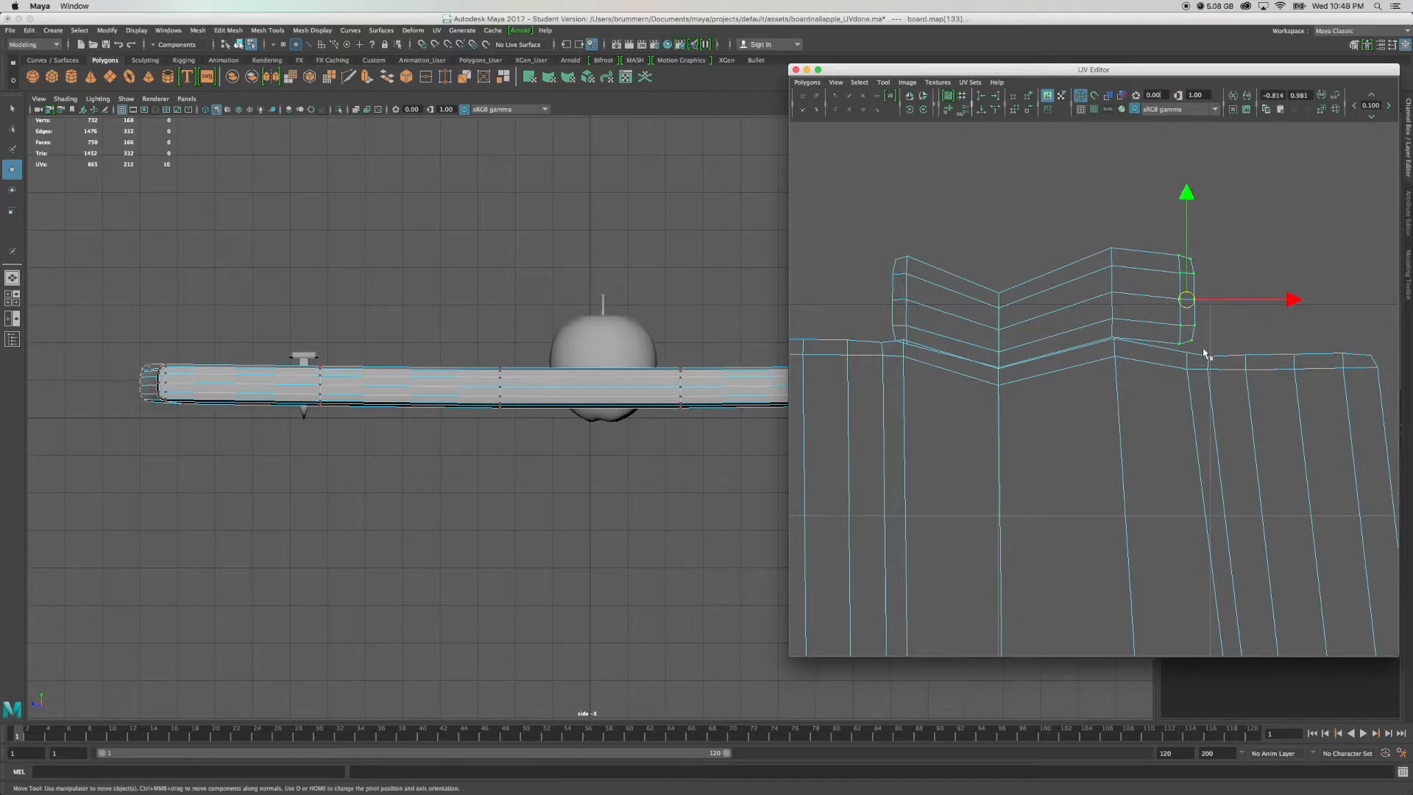
middle_drag(1205, 354, 1214, 361)
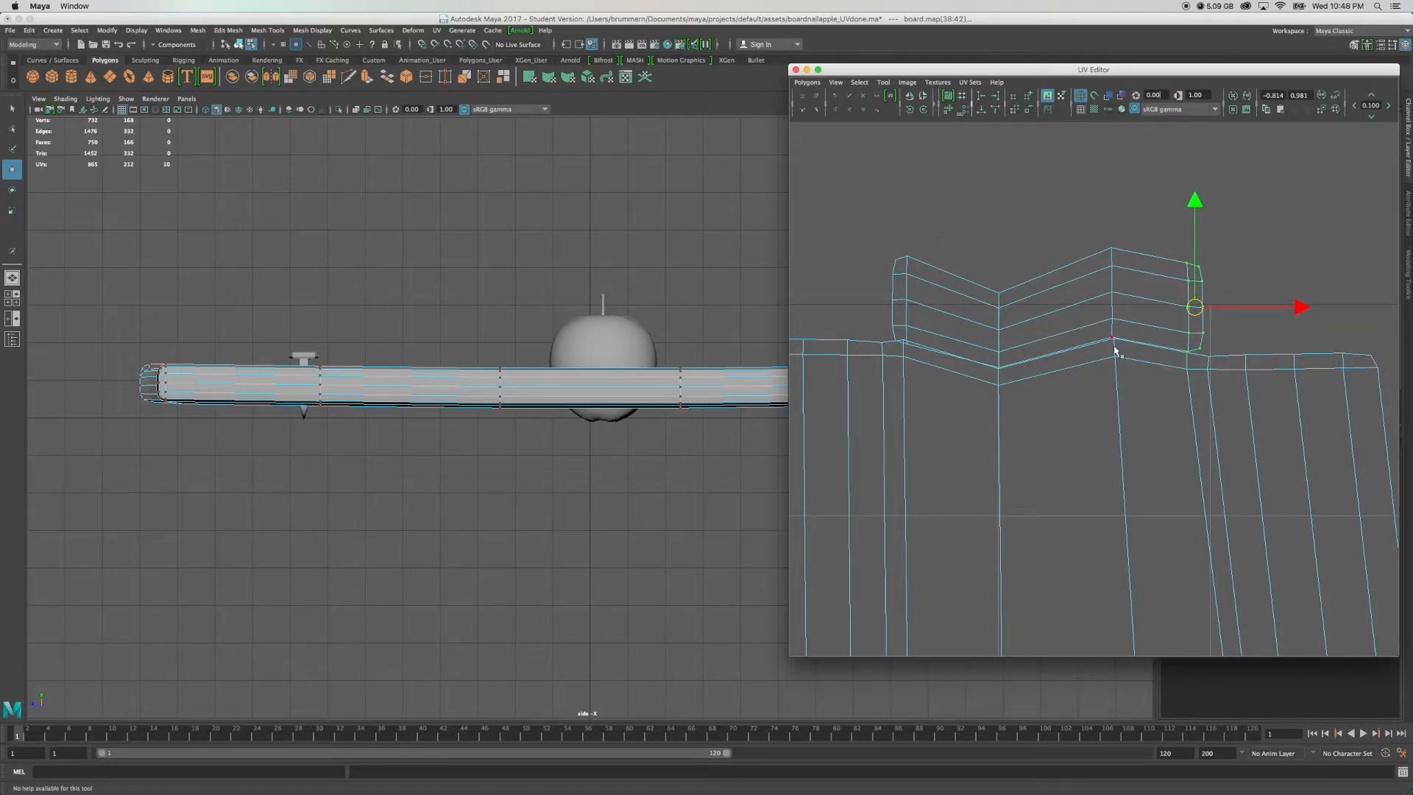
Sew the upper end cap's lower edges to the combined shell's upper border with the Sew UV Tool.
click(850, 110)
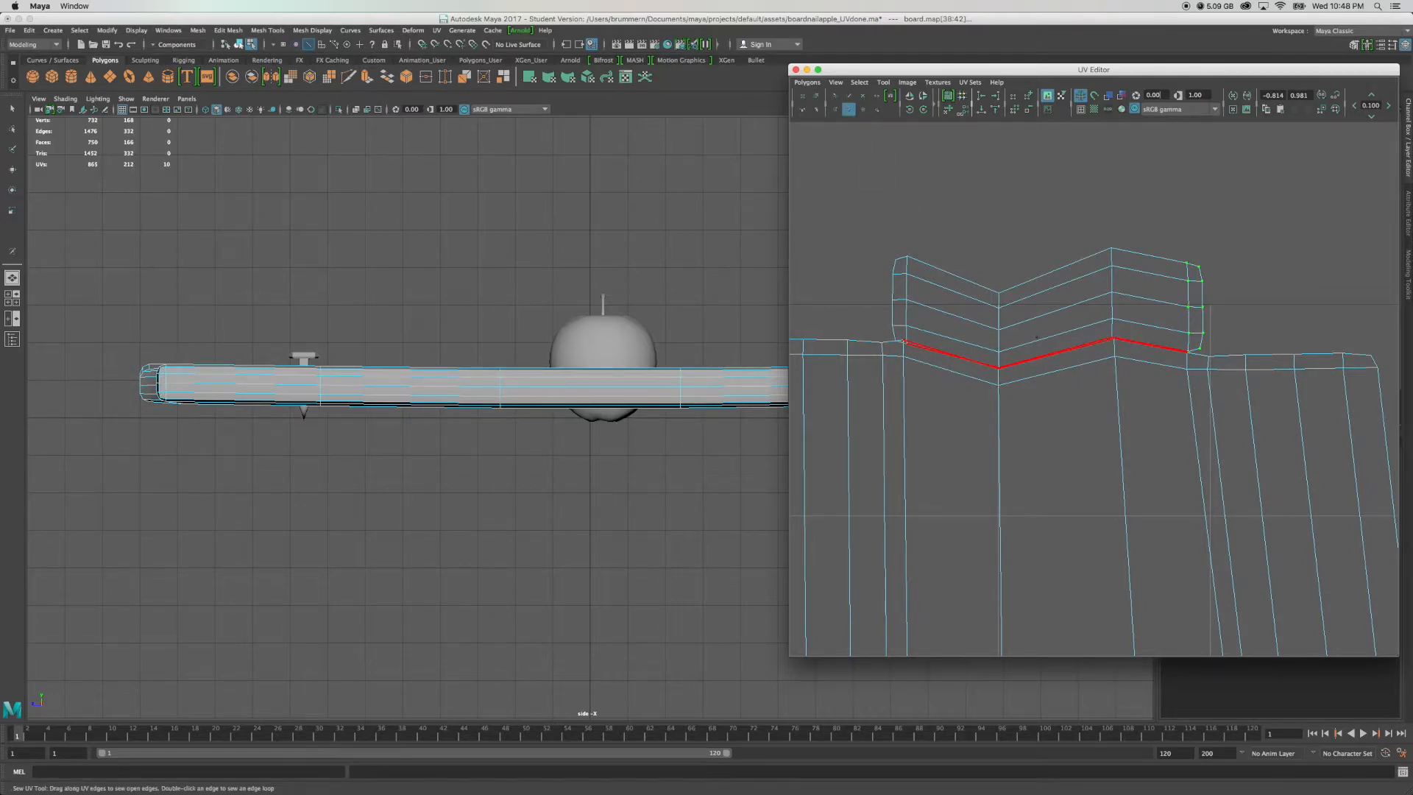
drag(1048, 354, 1090, 355)
key(ctrl+z)
drag(1080, 366, 1030, 366)
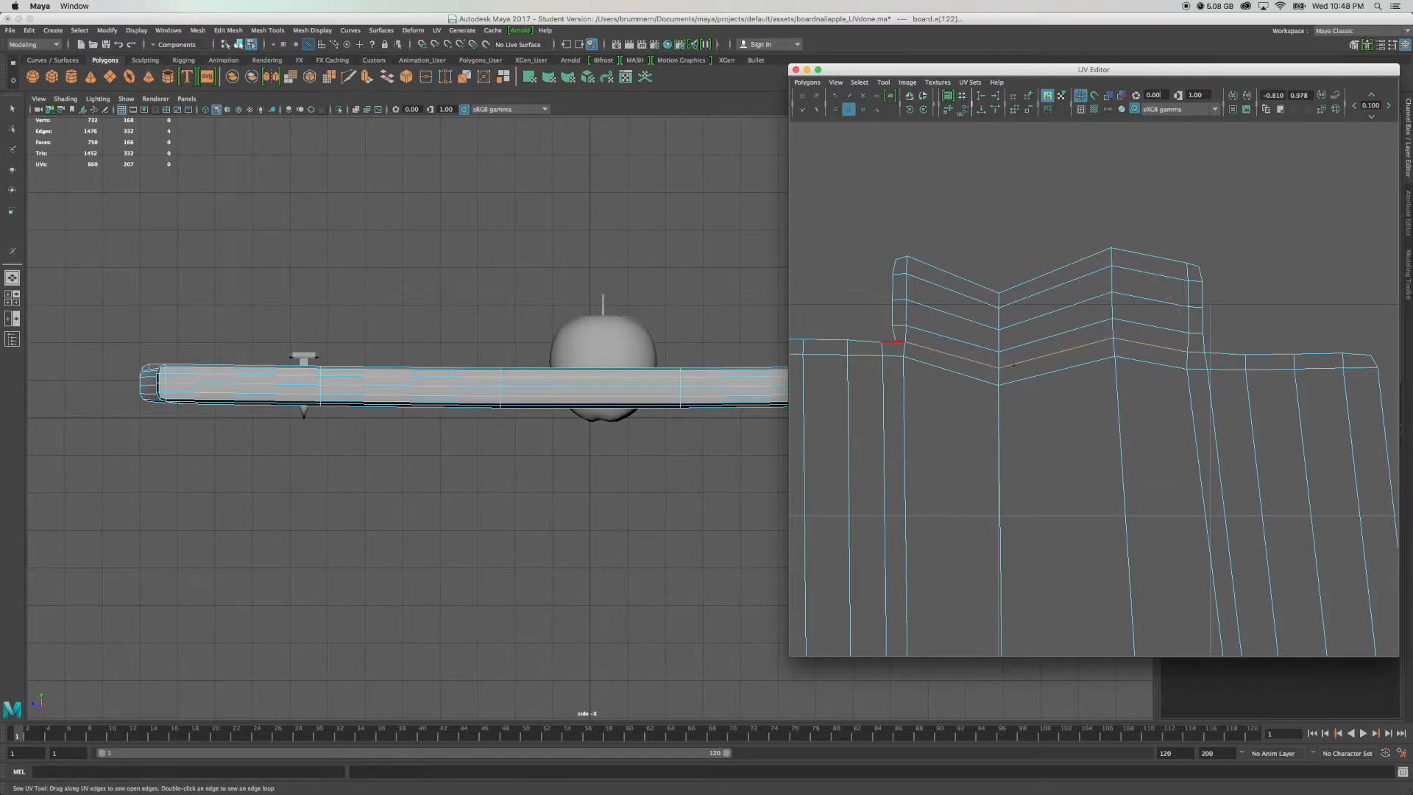
drag(1012, 366, 1029, 383)
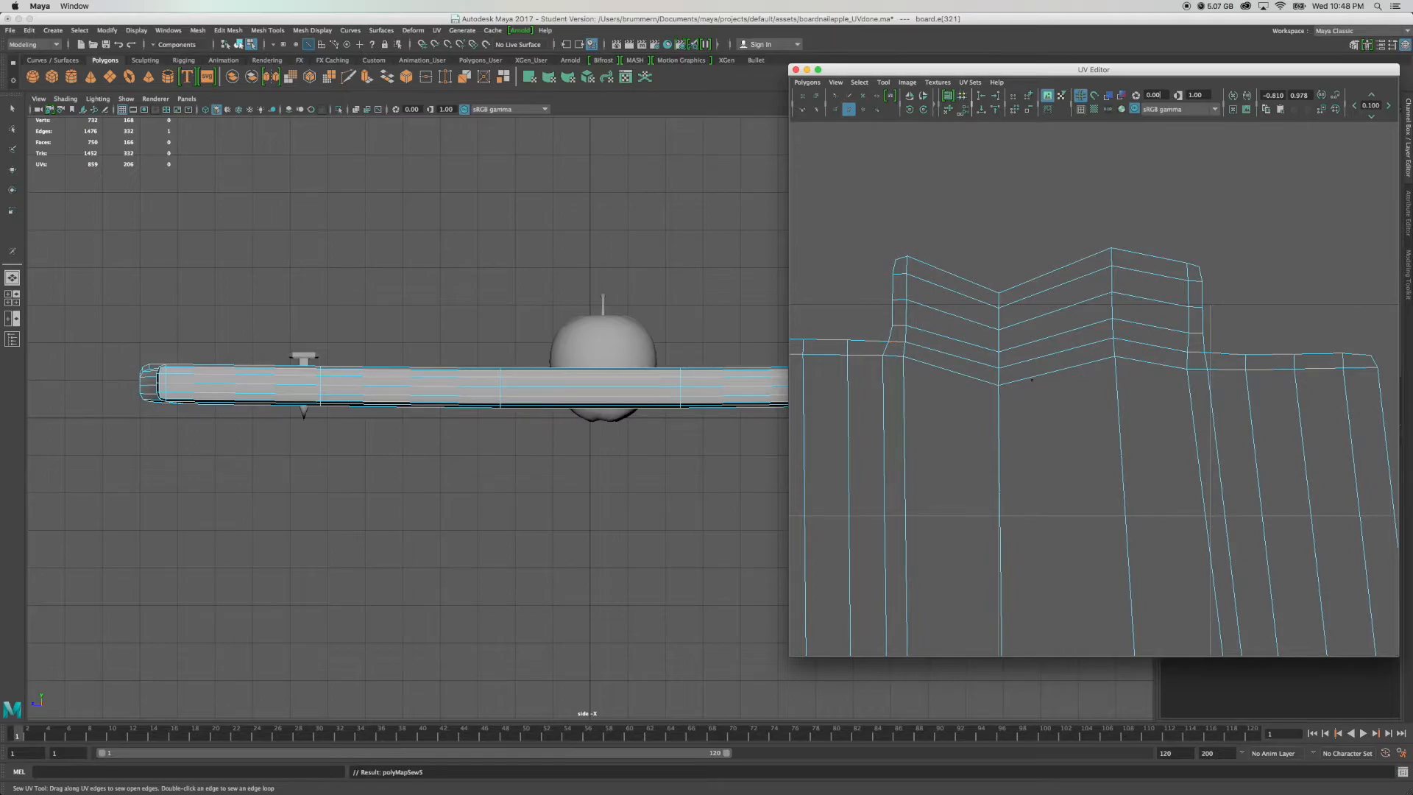
Select the lower end-cap shell and move it up close to the combined shell's lower border.
scroll(1041, 461, down, 10)
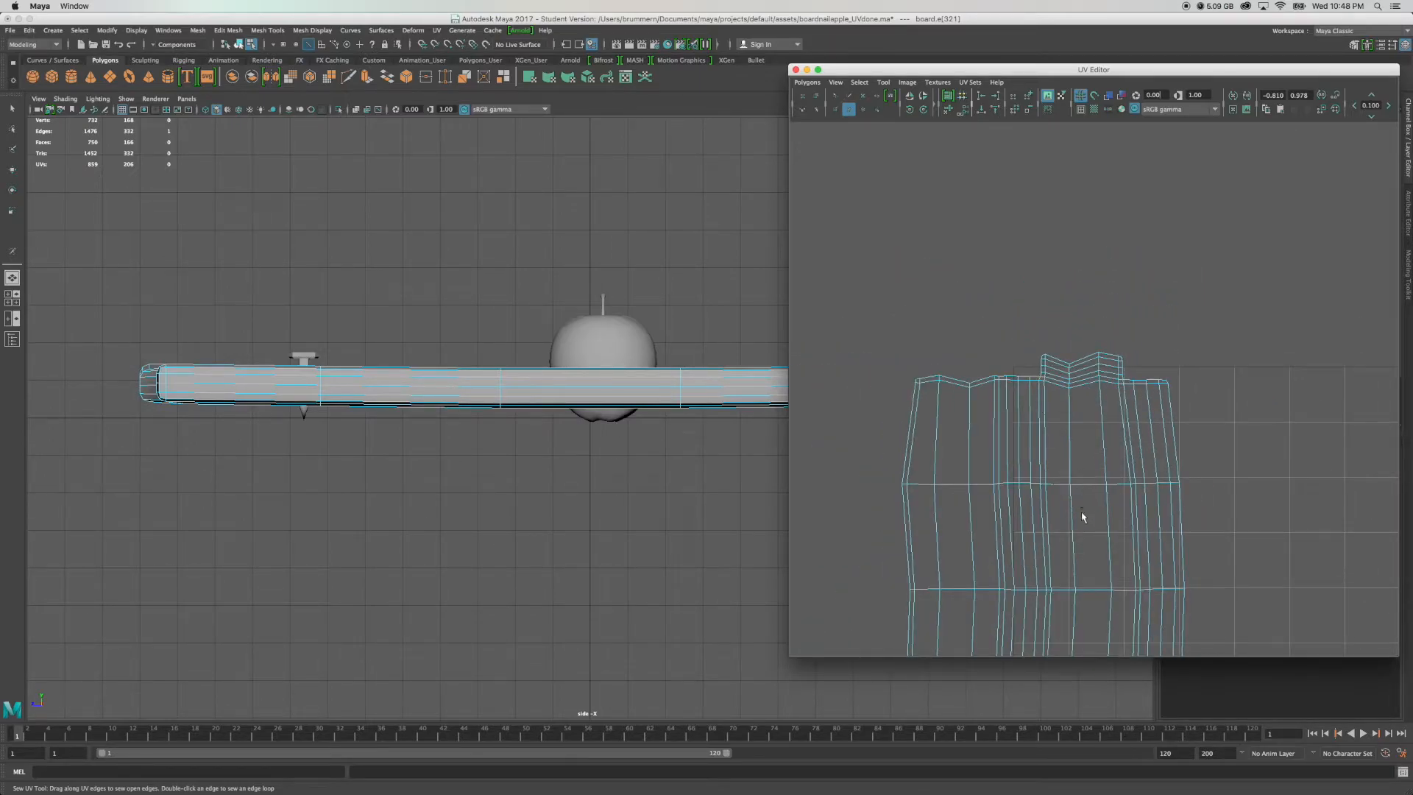
alt+middle_drag(1081, 546, 1062, 224)
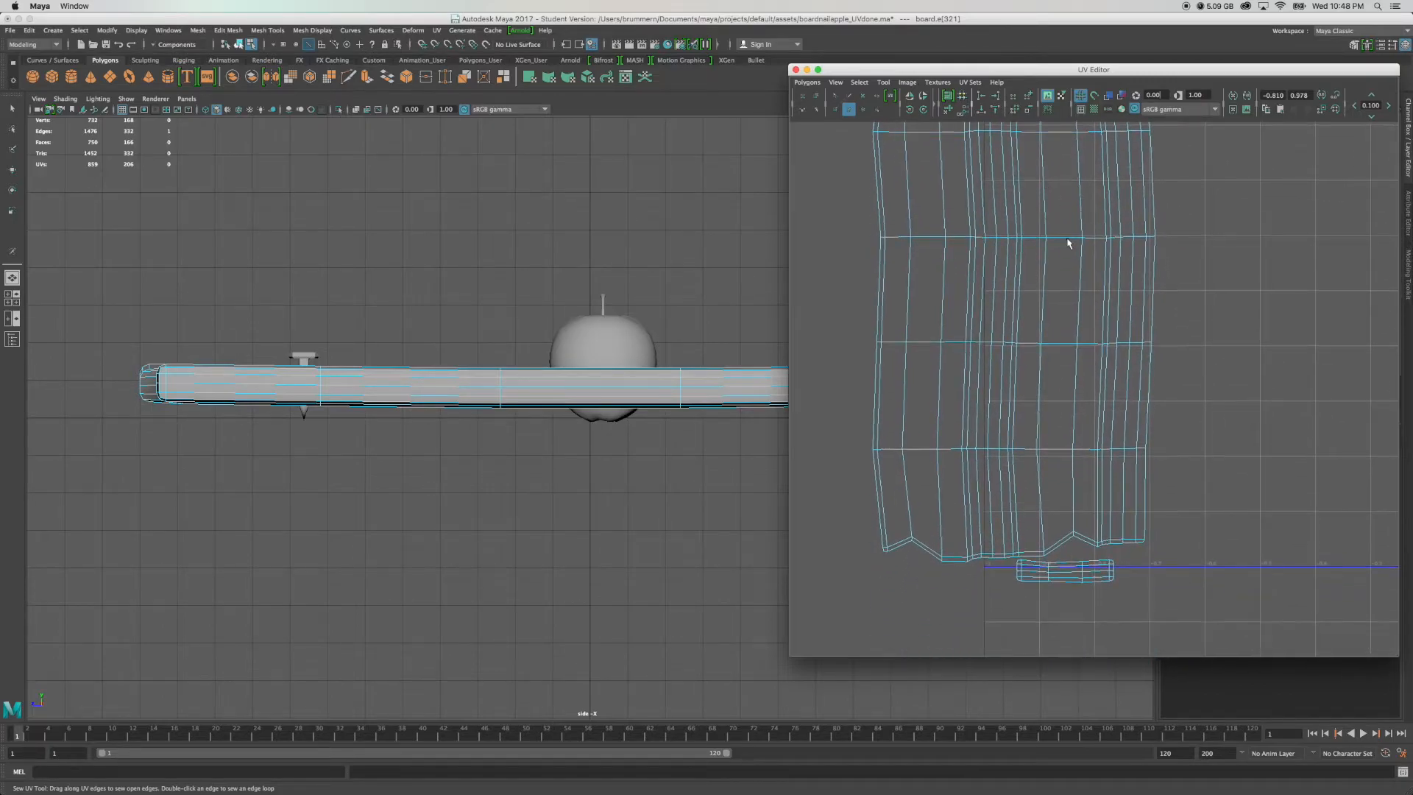
scroll(1026, 365, up, 5)
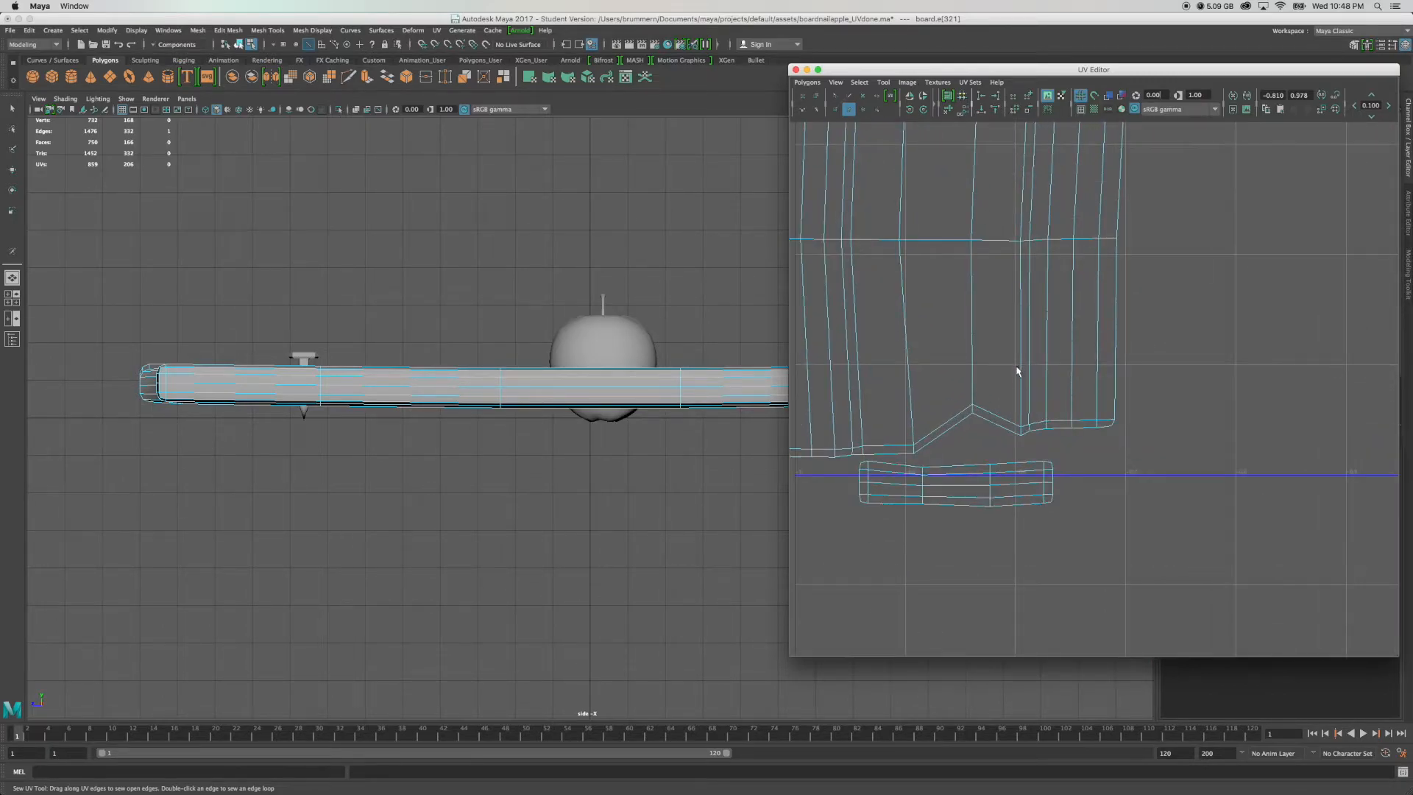
key(q)
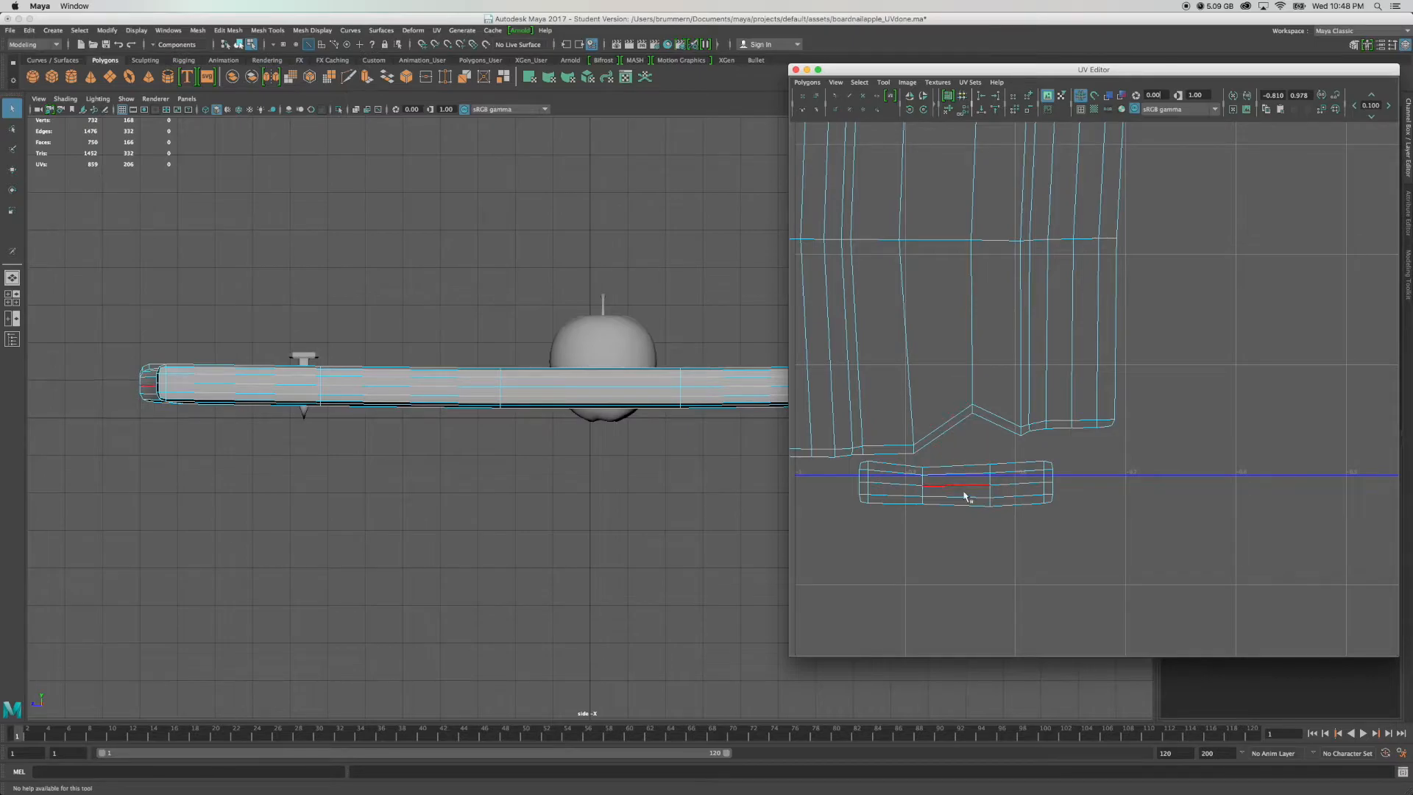
mouse_move(956, 482)
right_down()
mouse_move(940, 466)
mouse_move(920, 479)
mouse_move(938, 482)
right_up()
click(942, 485)
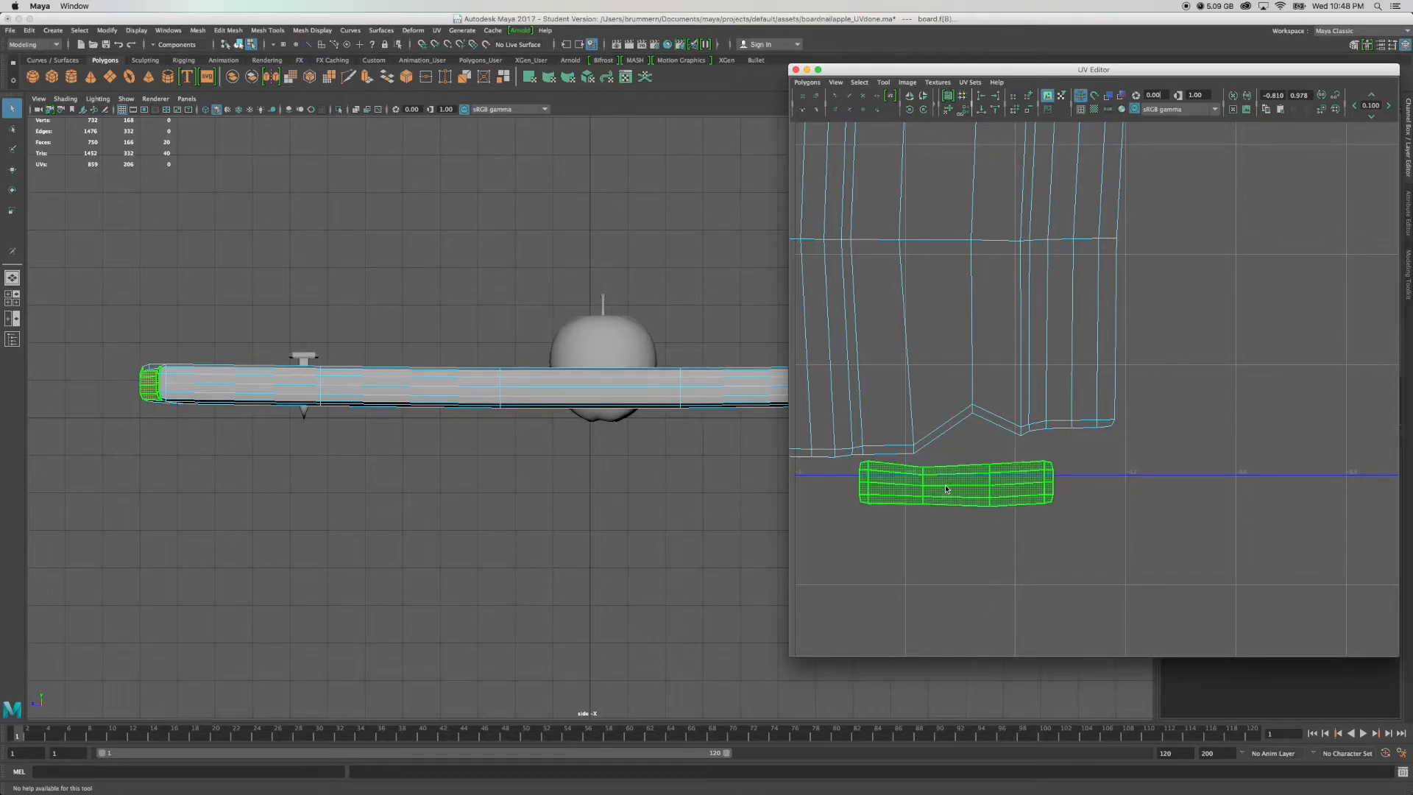
key(w)
drag(955, 487, 953, 481)
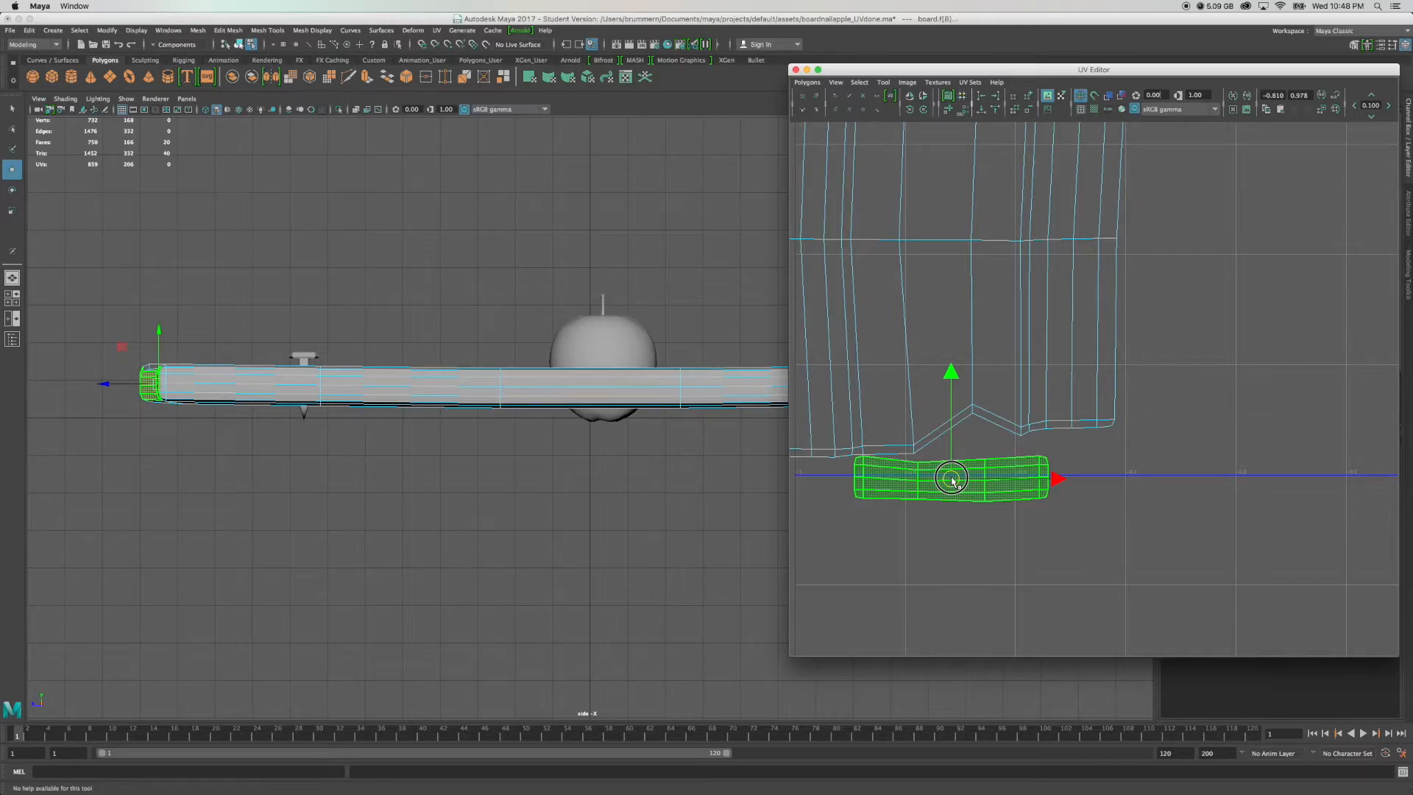
Move the lower end cap's UV columns one by one so its upper edge follows the combined shell's lower border.
right_click(988, 467)
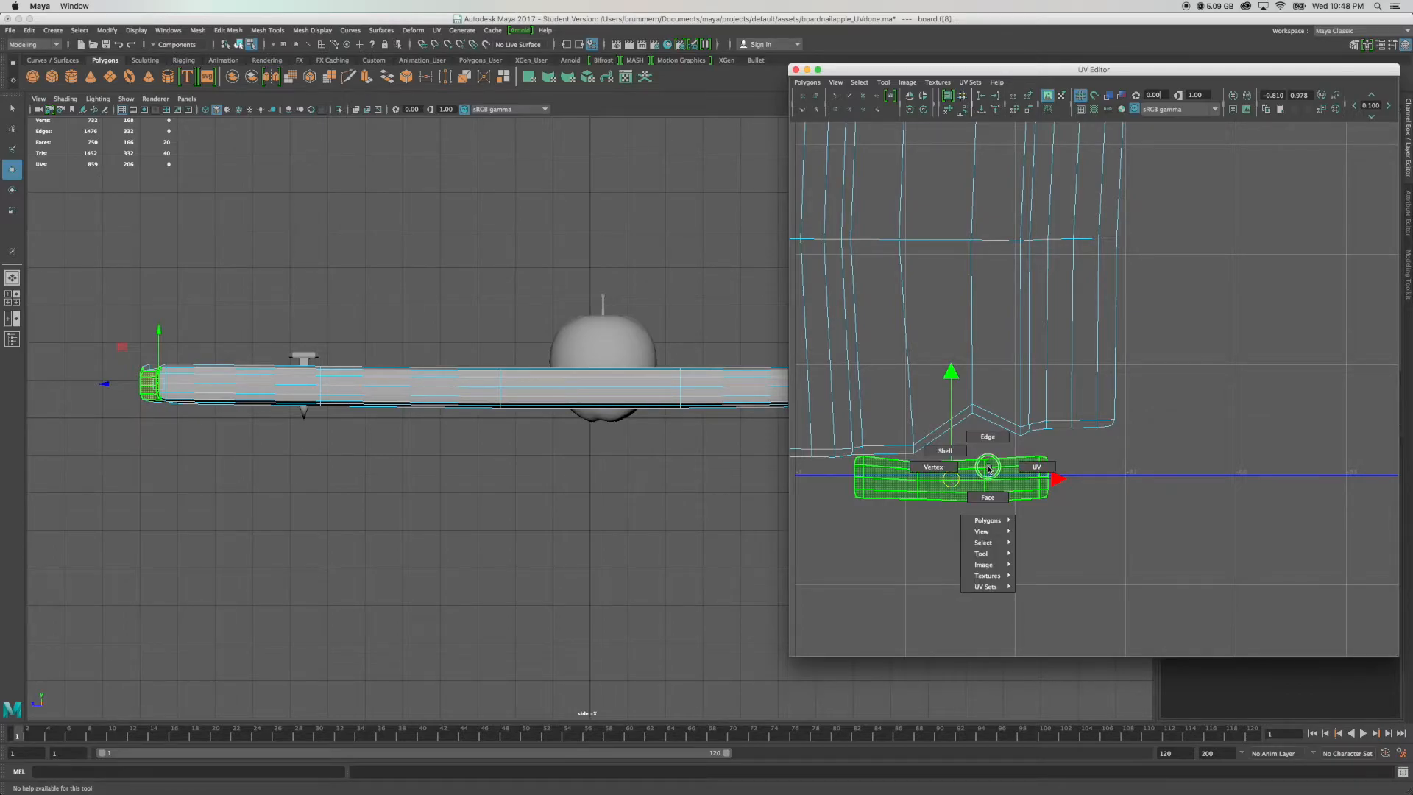
click(1035, 467)
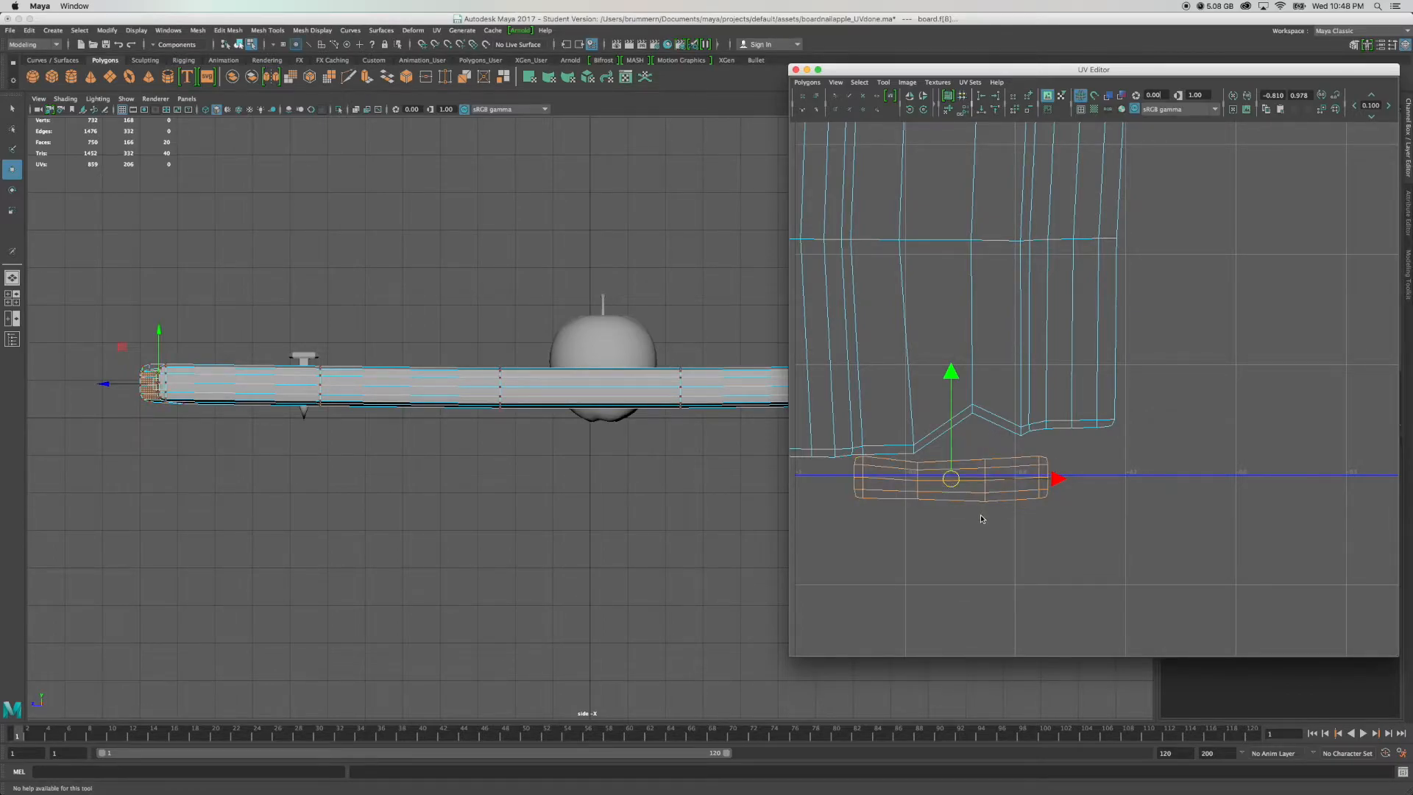
drag(992, 519, 973, 435)
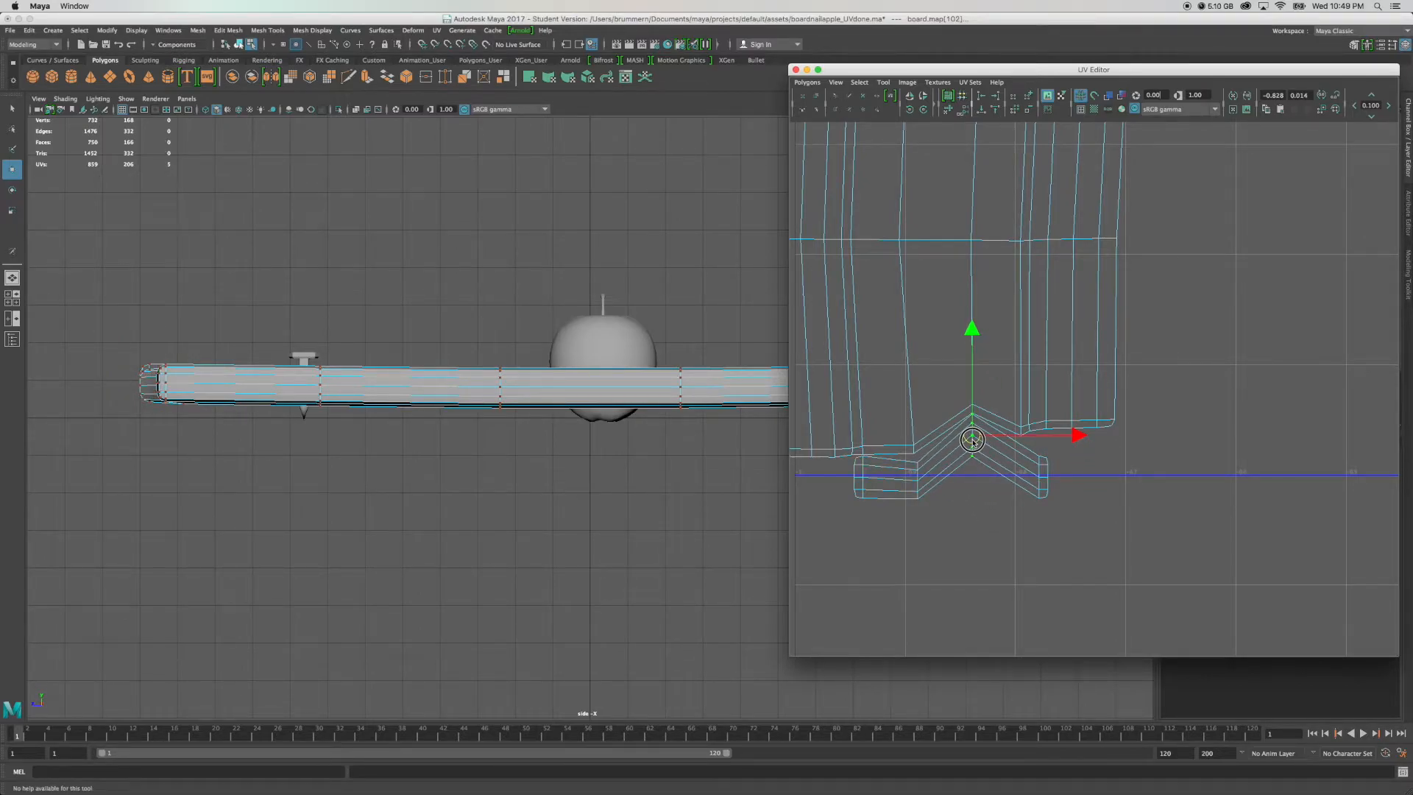
drag(1065, 518, 1028, 458)
drag(931, 508, 919, 476)
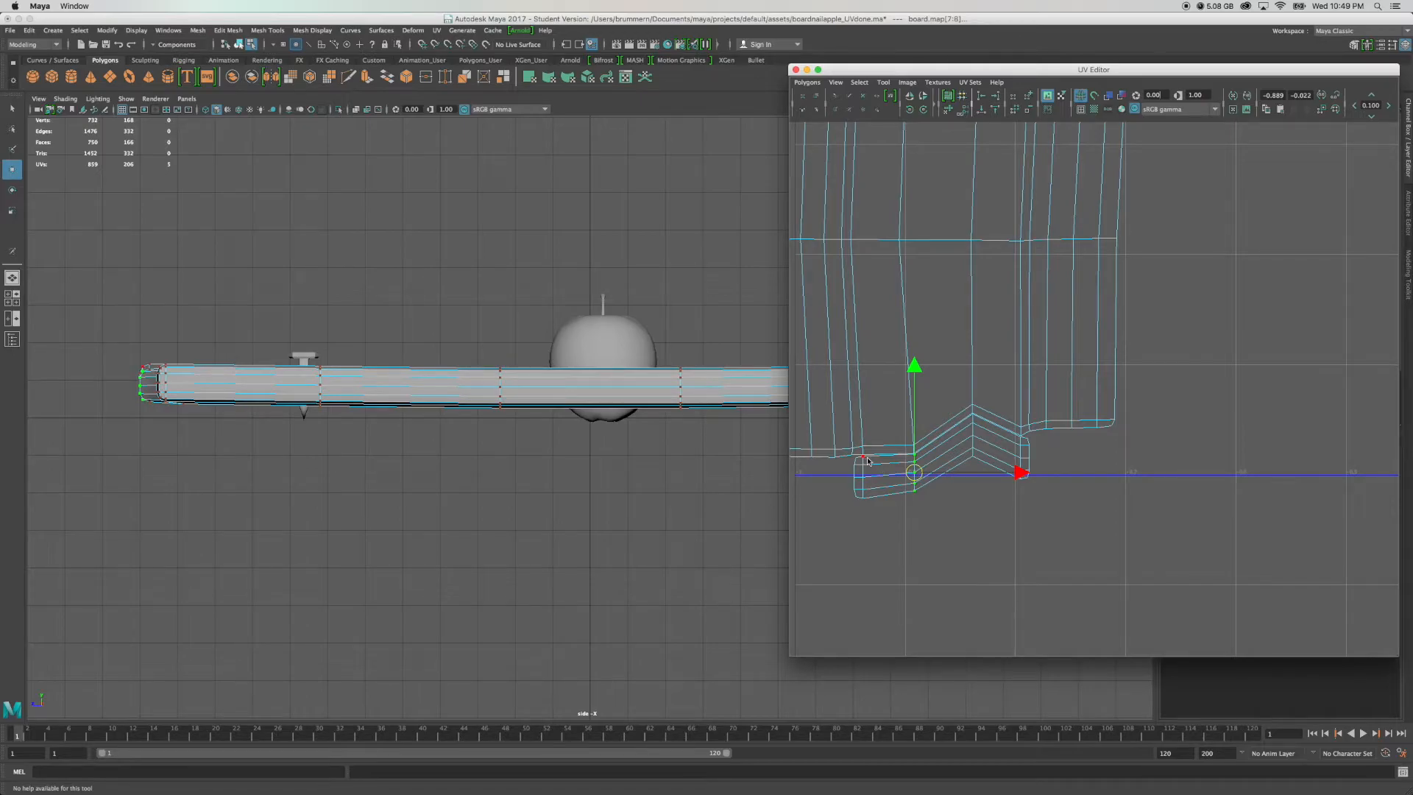
Sew the lower end cap's upper edges to the combined shell's lower border with the Sew UV Tool.
click(848, 109)
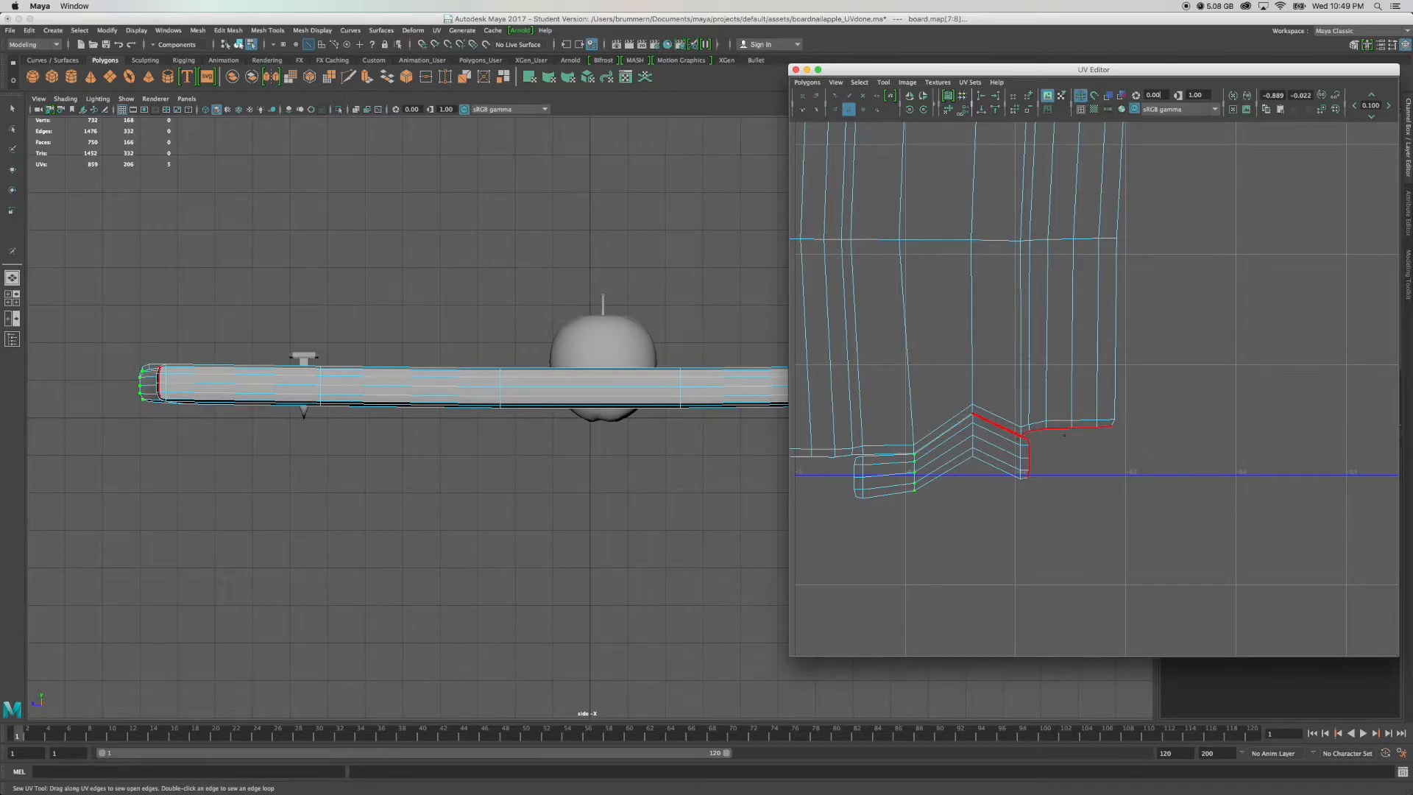
drag(986, 421, 941, 436)
drag(1023, 441, 946, 421)
scroll(946, 426, up, 4)
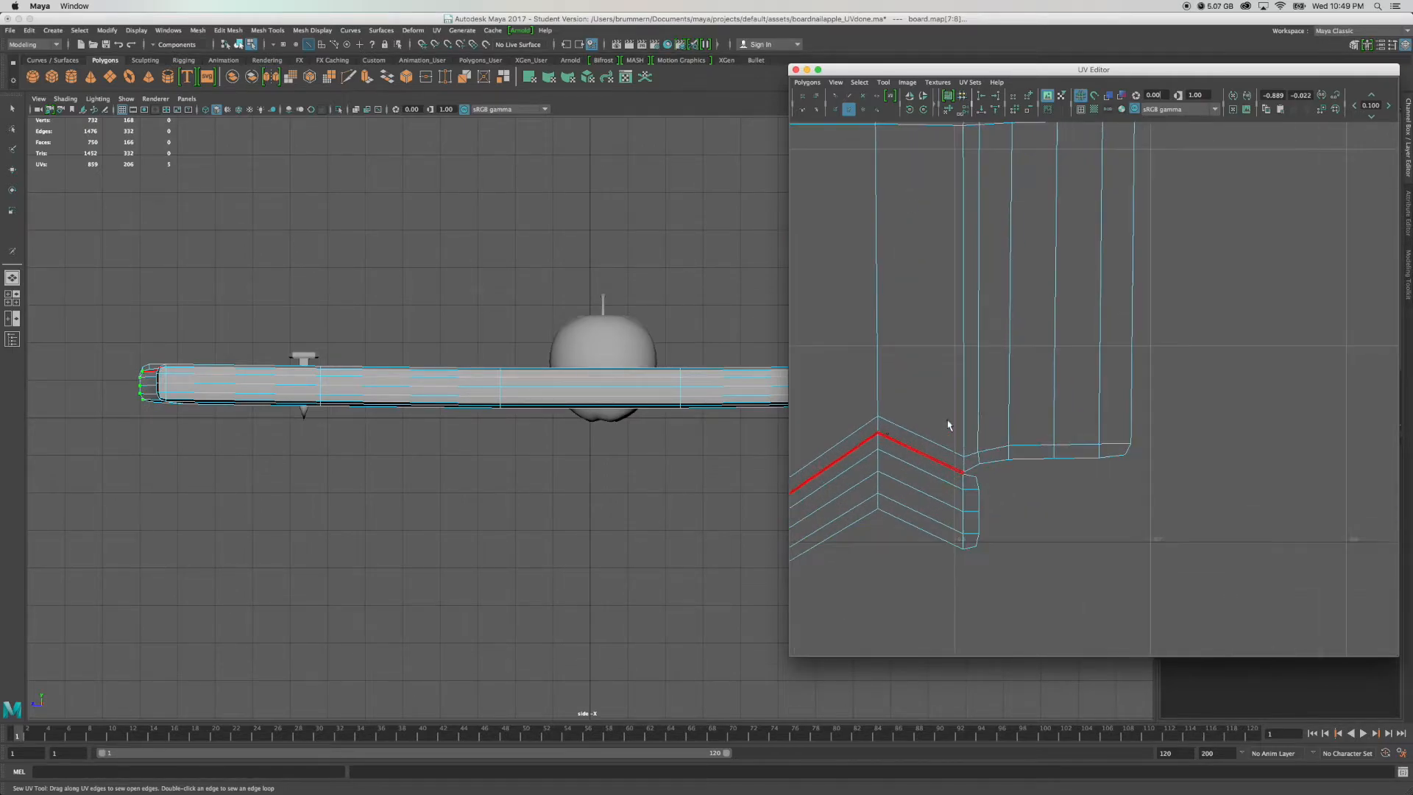
alt+middle_drag(991, 400, 1089, 388)
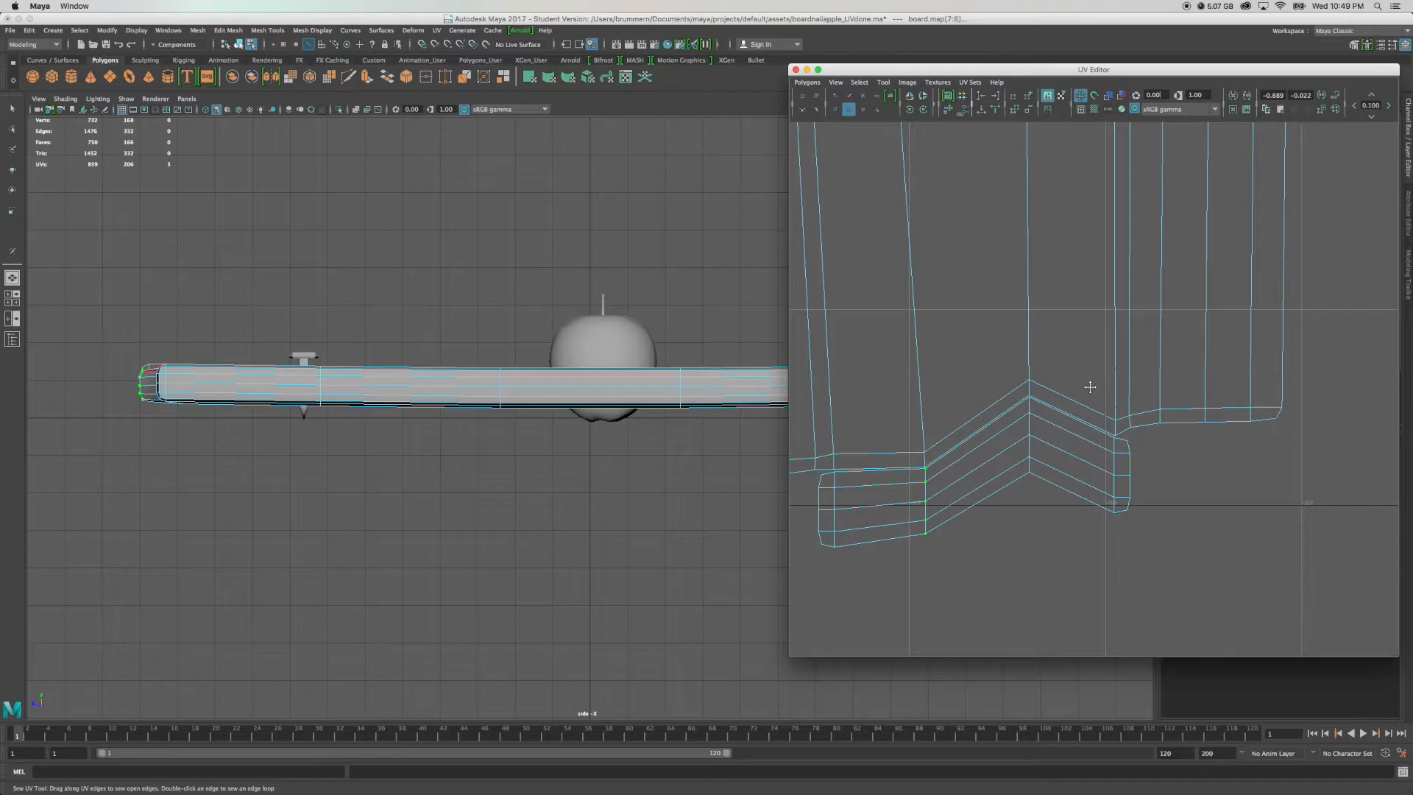
scroll(1016, 413, up, 3)
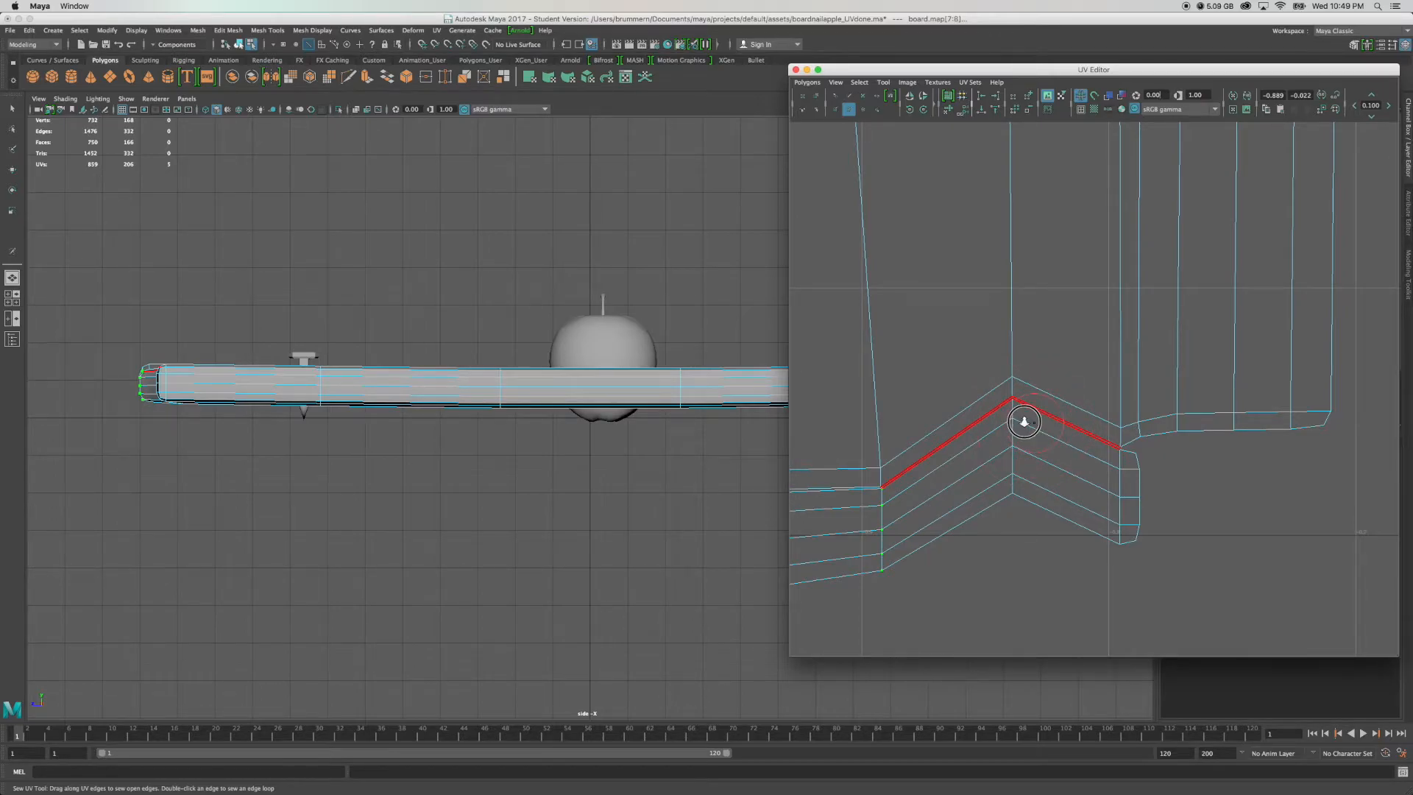
drag(1059, 426, 1038, 431)
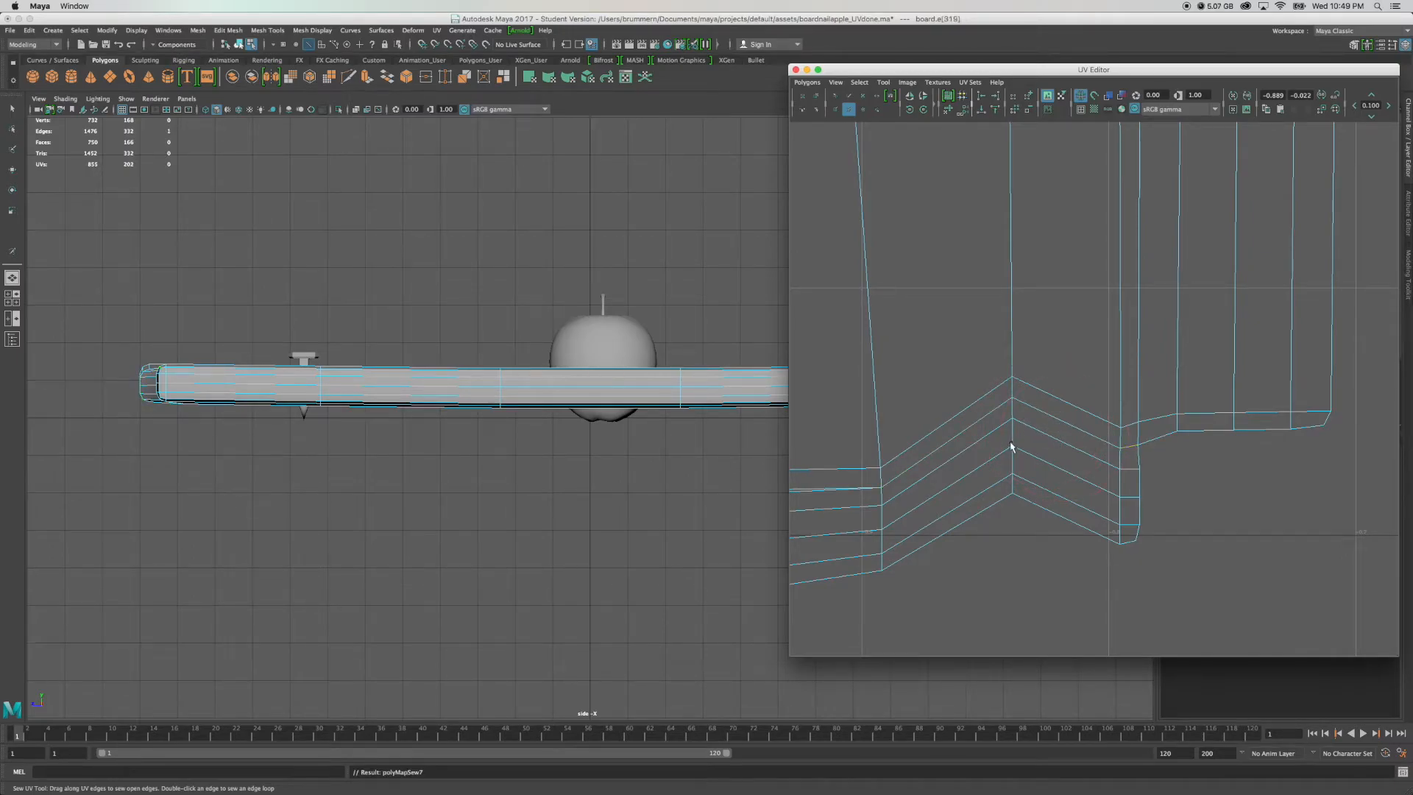
alt+middle_drag(993, 435, 1182, 413)
drag(1133, 435, 1085, 434)
Examine the complete board UV shell and compare it with the board model in the perspective view.
scroll(1133, 431, down, 10)
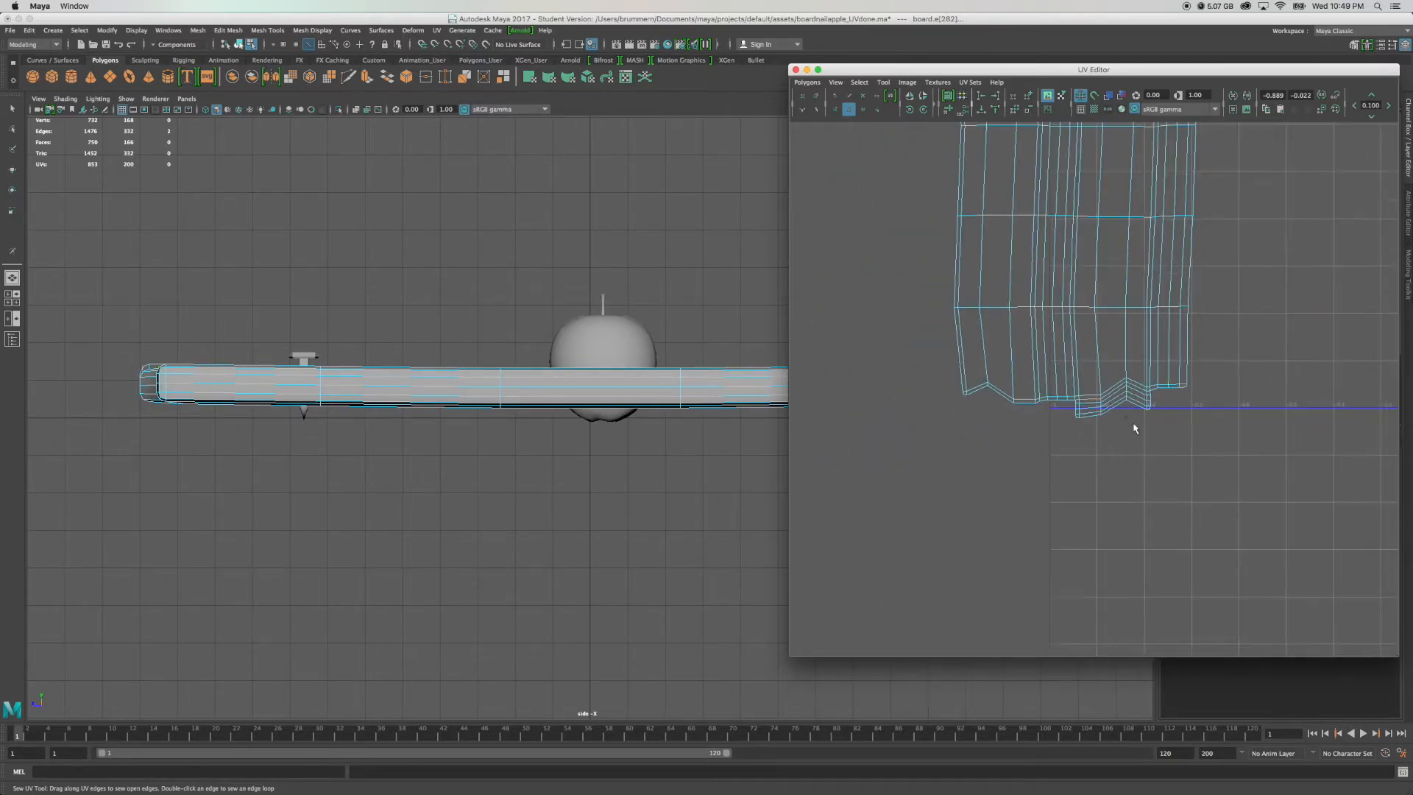
alt+middle_drag(1117, 301, 1076, 554)
scroll(1073, 407, down, 3)
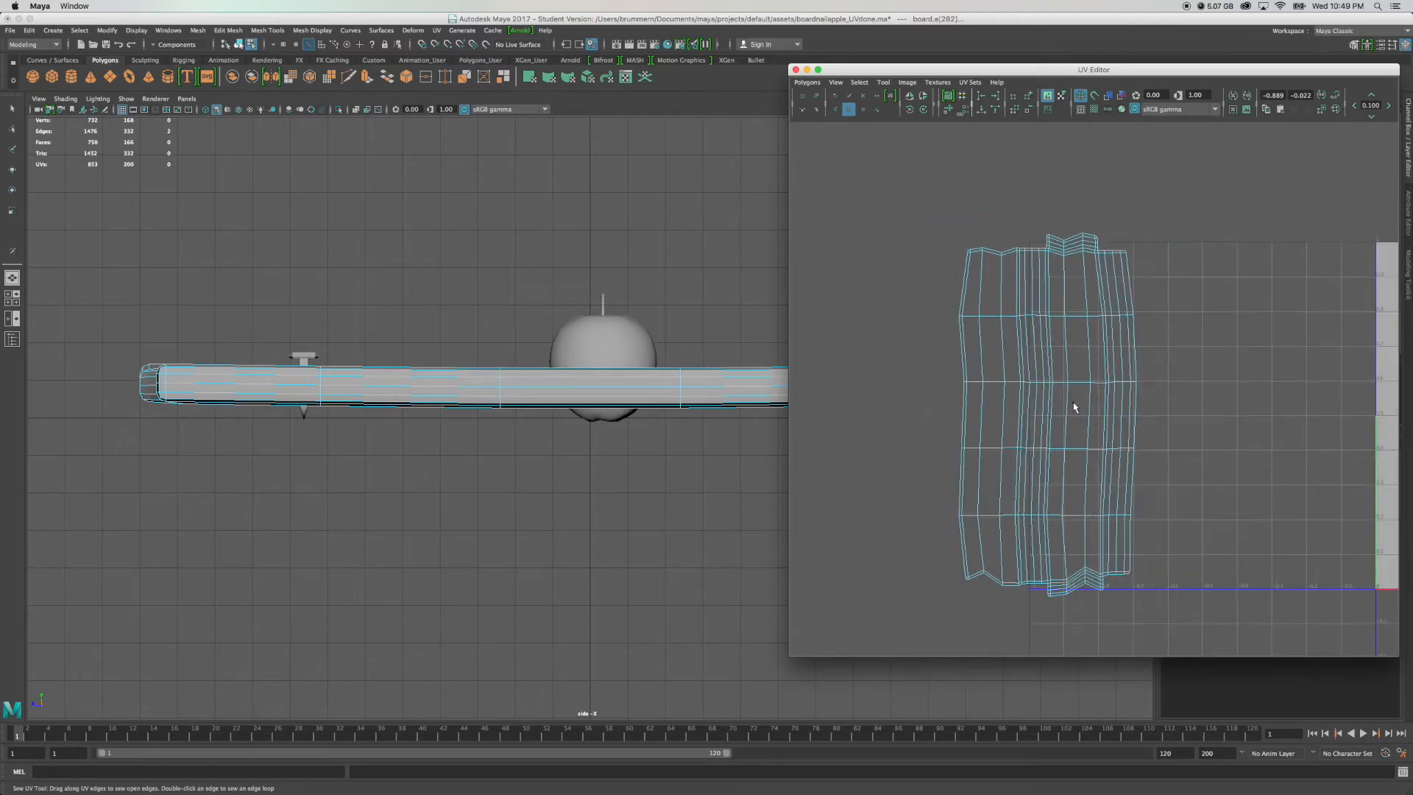
key(q)
right_click(1065, 389)
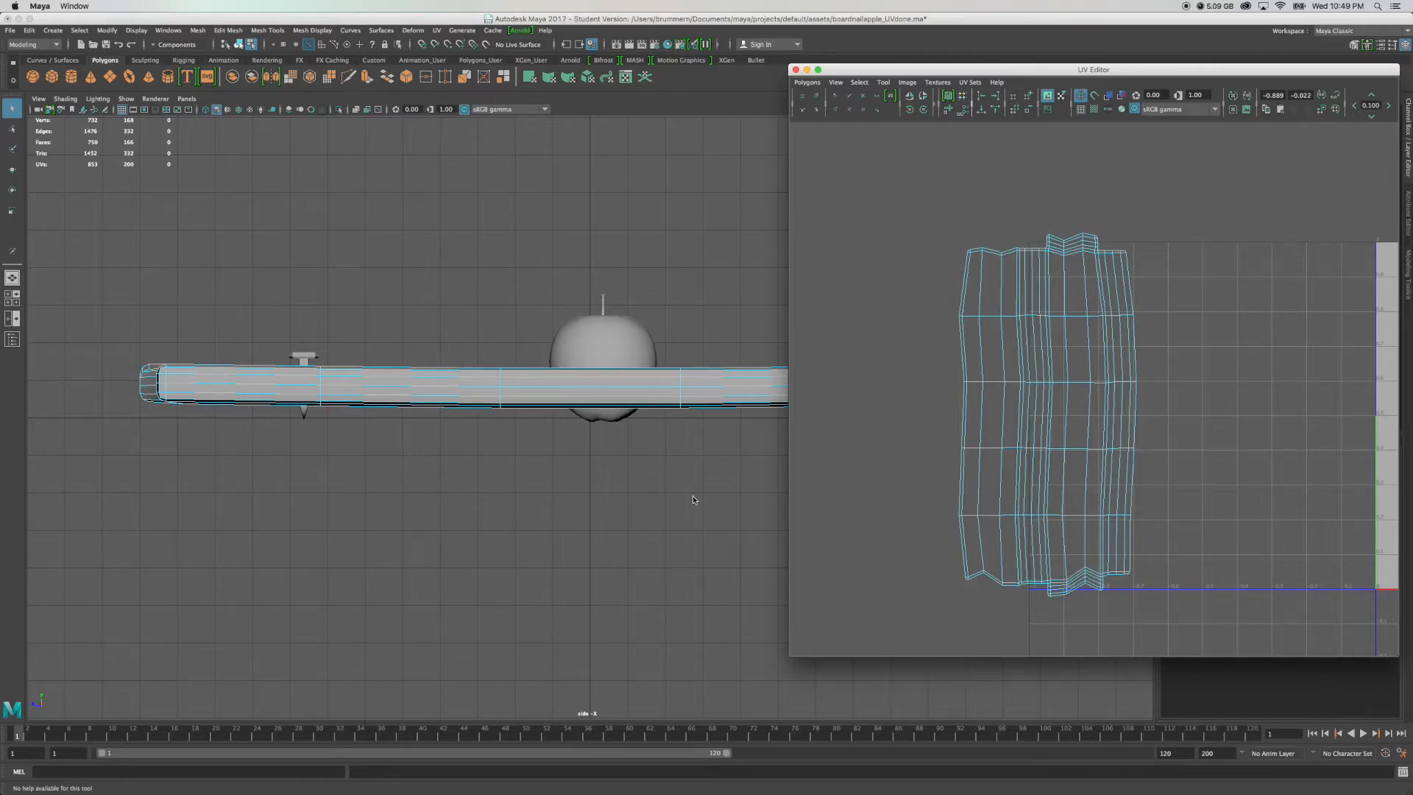
key(space)
key(space)
alt+drag(681, 375, 677, 411)
scroll(543, 489, down, 5)
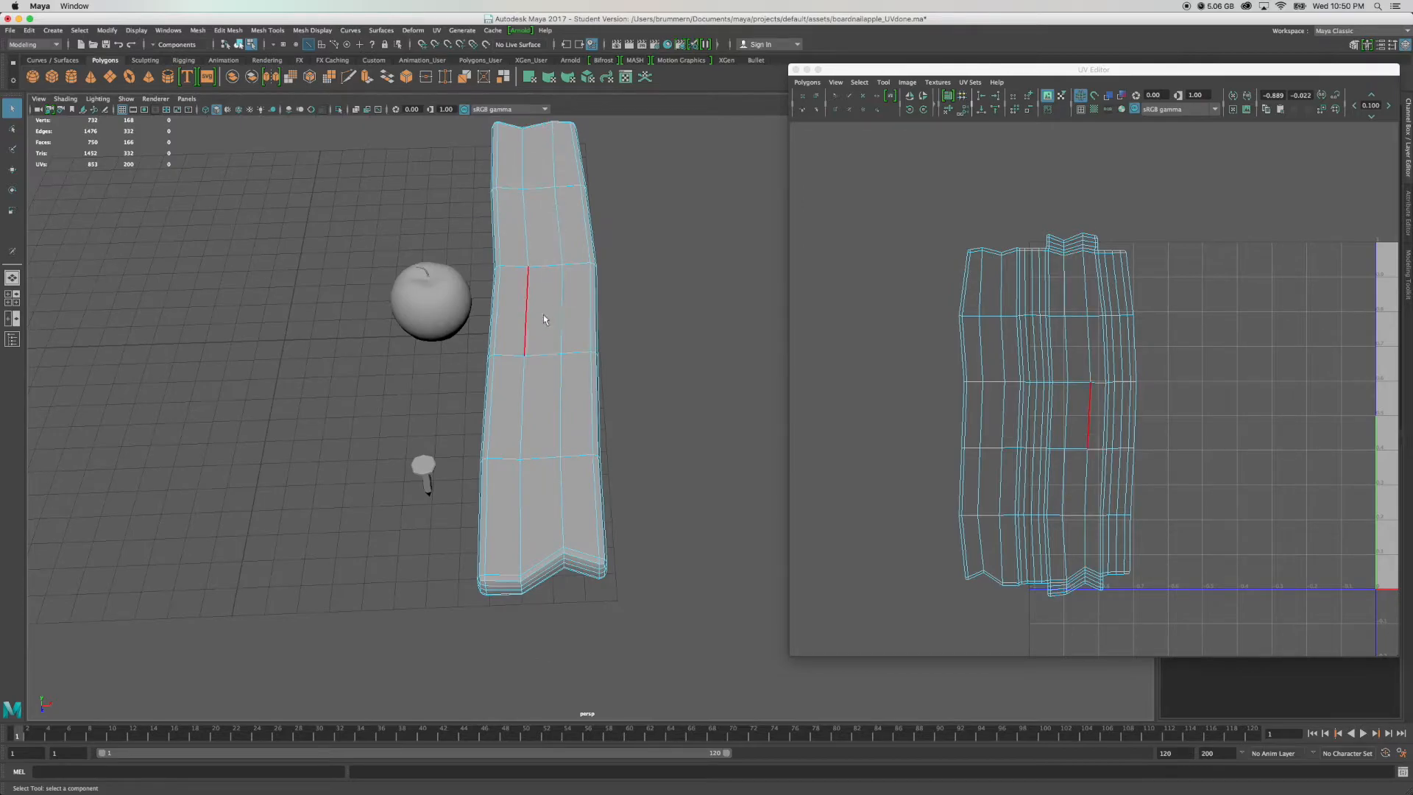
alt+drag(655, 508, 698, 441)
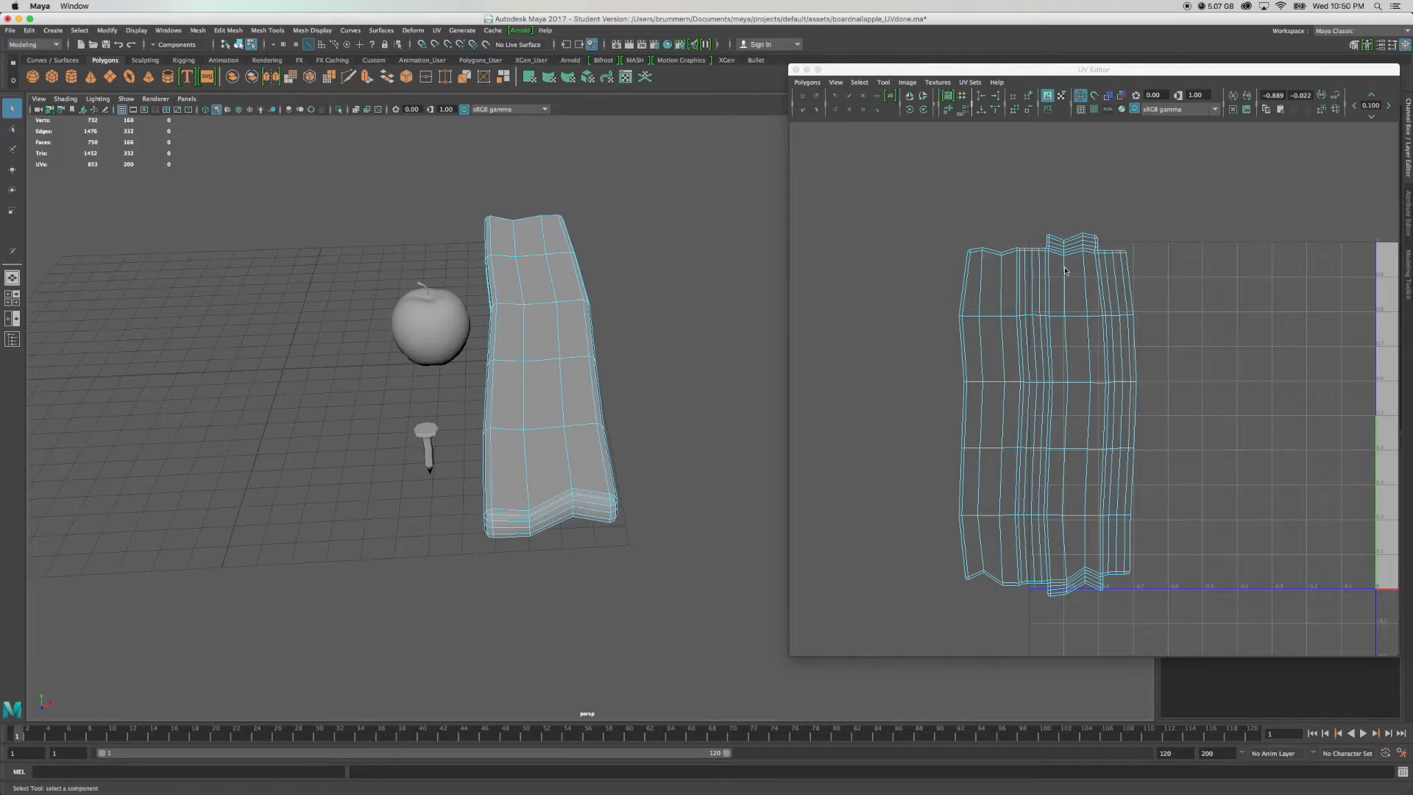
Try to straighten the lengthwise edge line beside the board shell's left border by scaling it flat horizontally, and undo the scaling.
scroll(1060, 404, up, 5)
scroll(971, 470, down, 3)
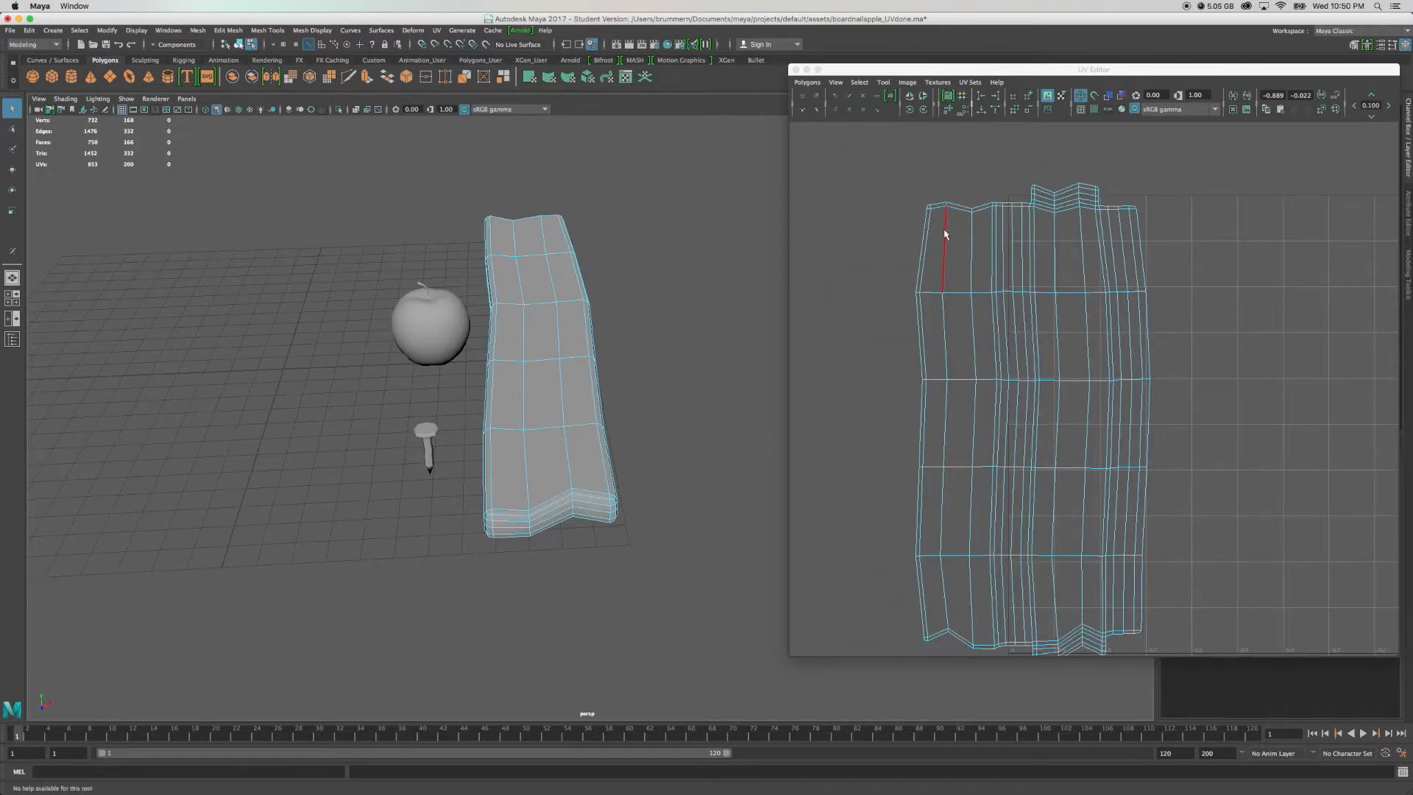
click(945, 234)
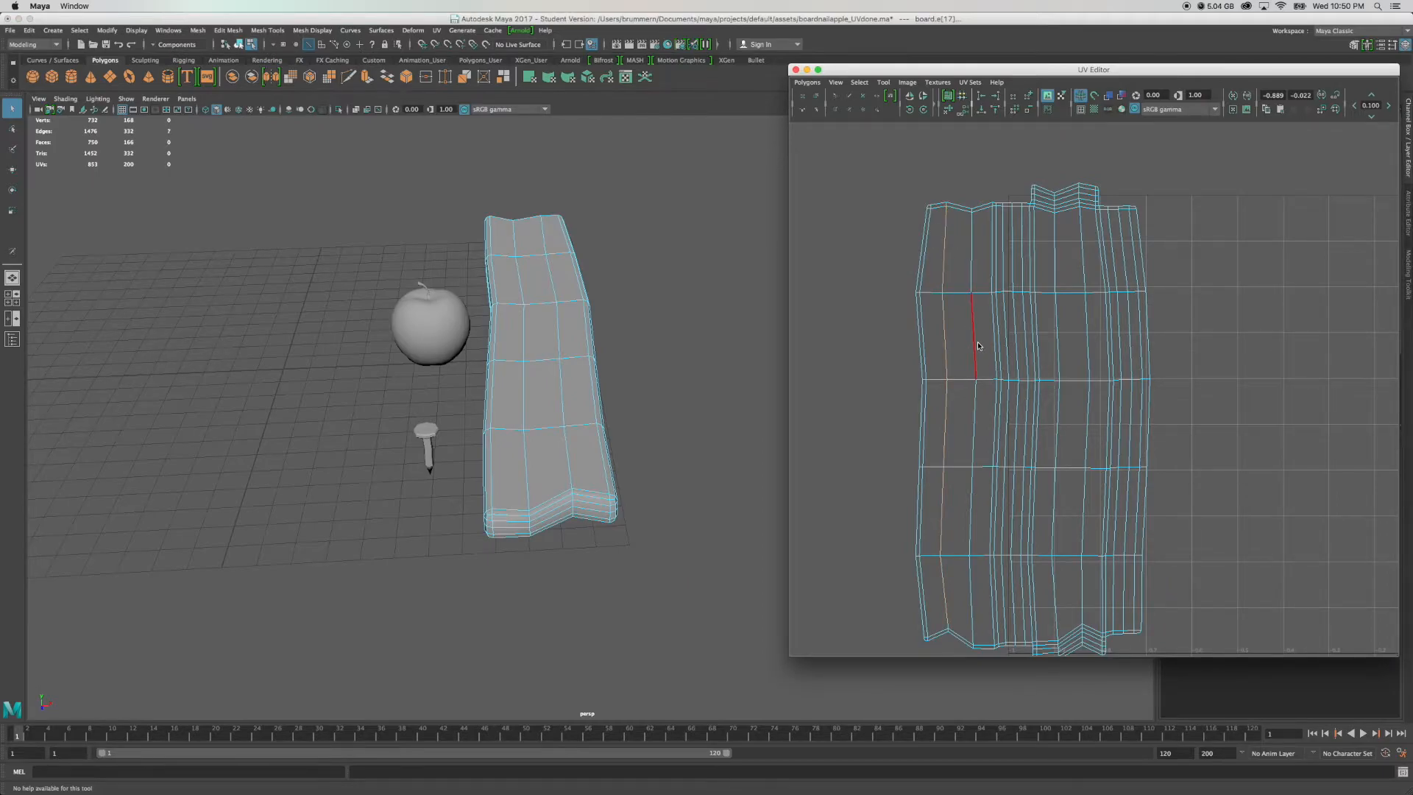
key(r)
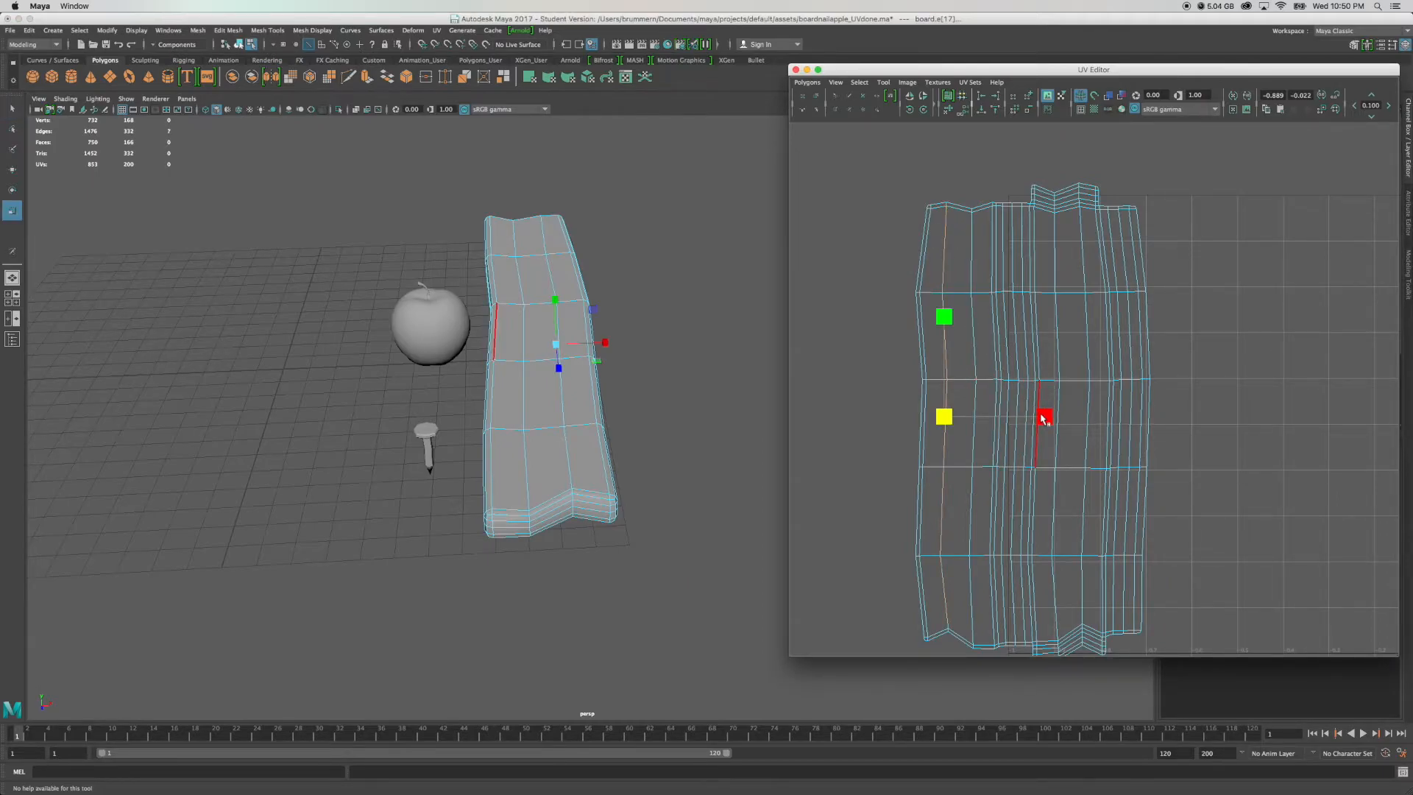
drag(1048, 420, 947, 417)
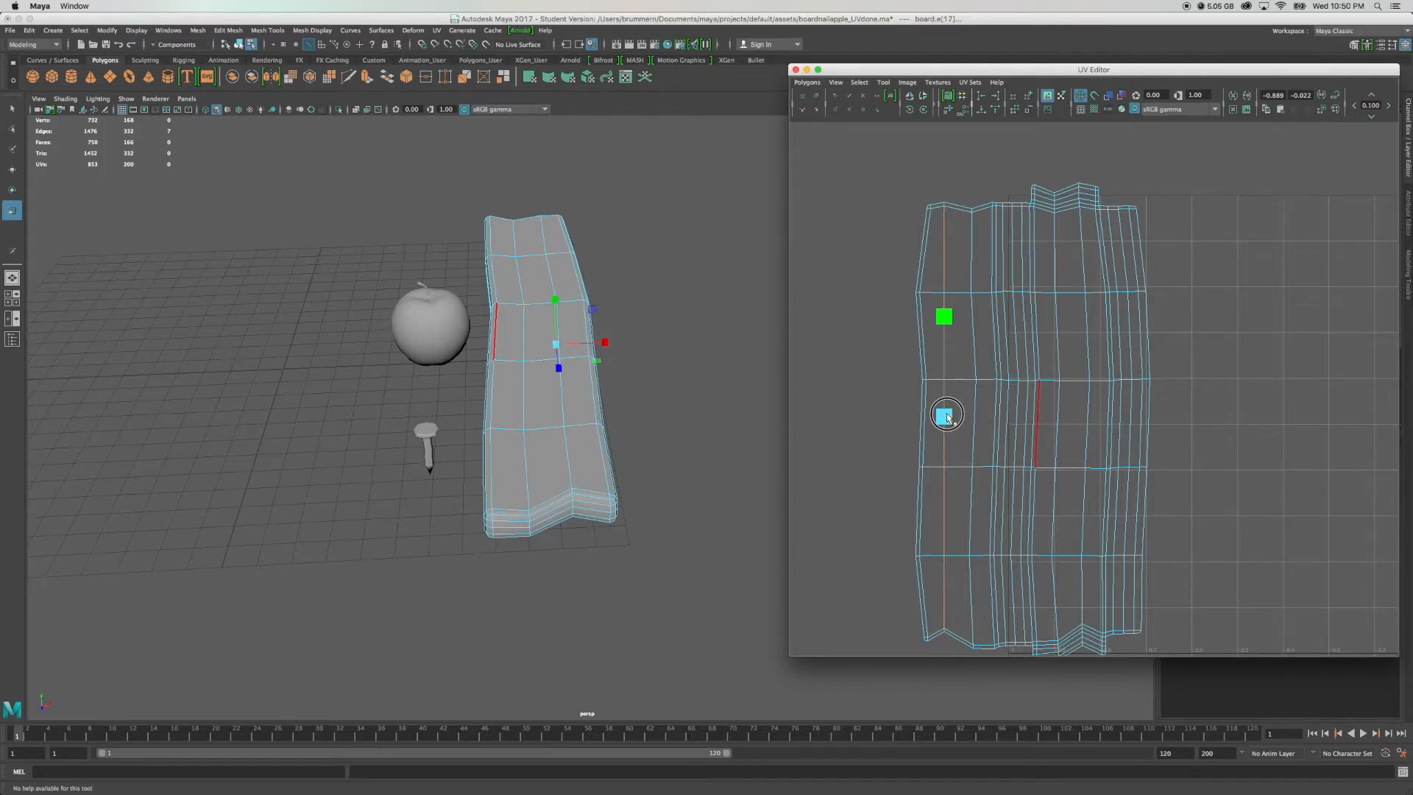
drag(947, 416, 973, 413)
key(z)
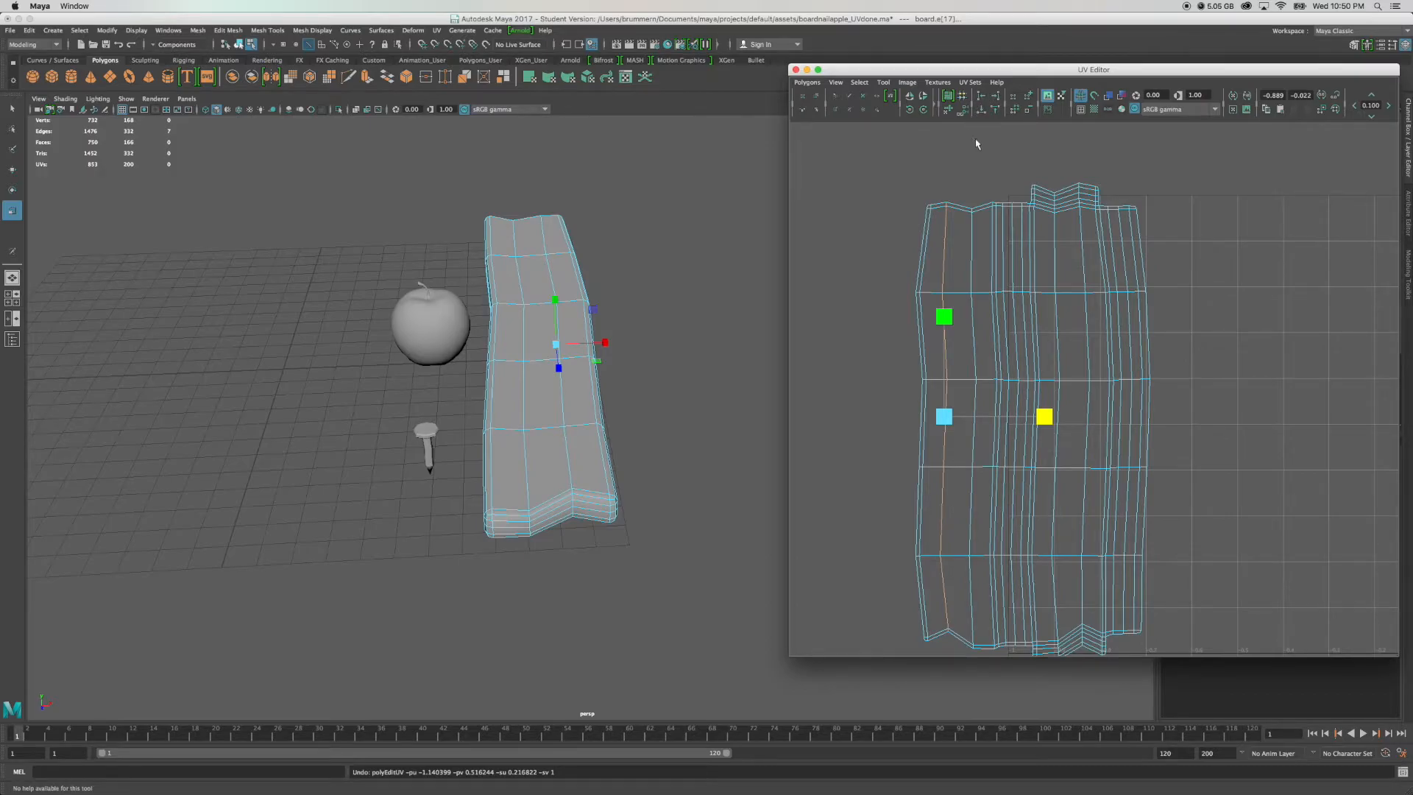
Select the full UV column along the first interior line beside the shell's left border strip and align it to its minimum U.
right_click(952, 213)
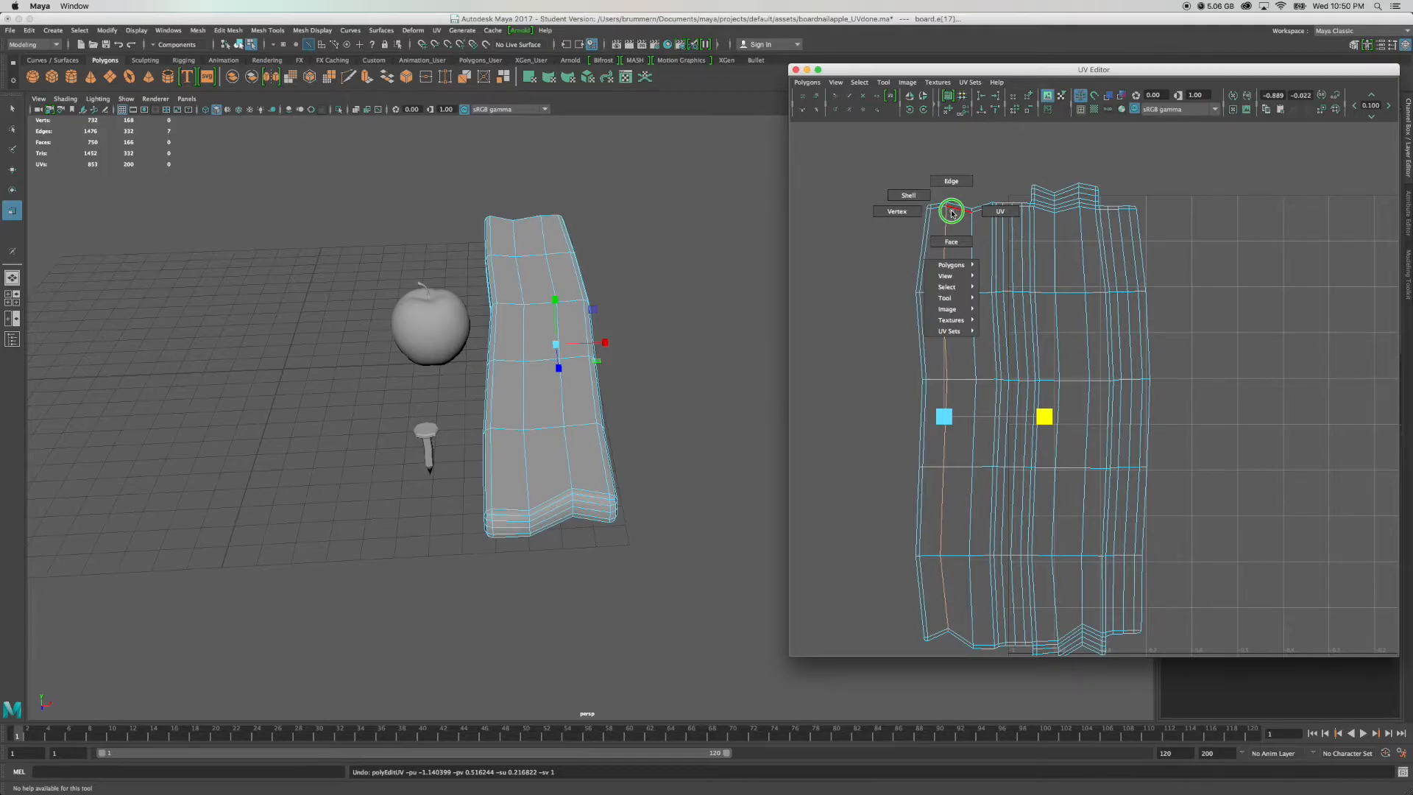
click(952, 181)
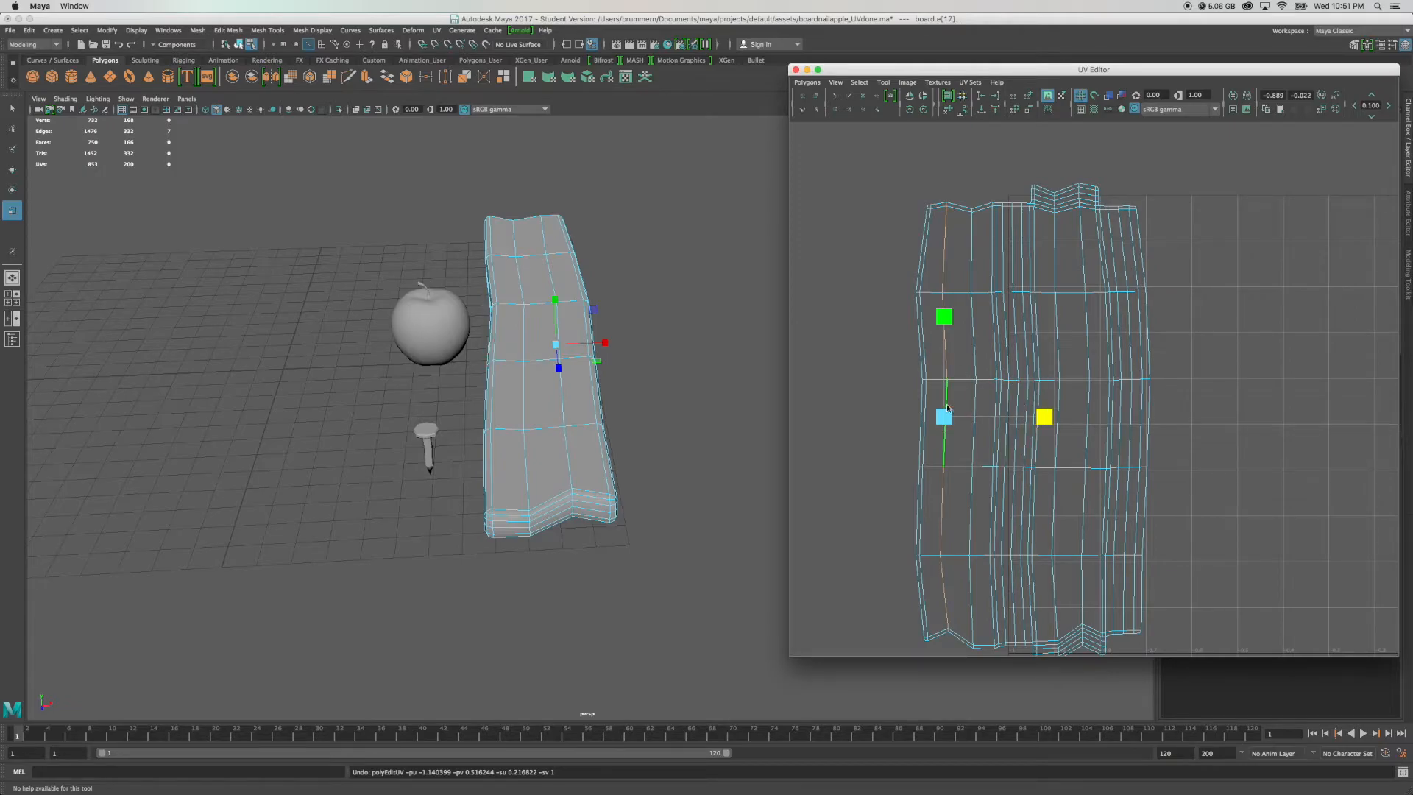
right_drag(953, 217, 994, 214)
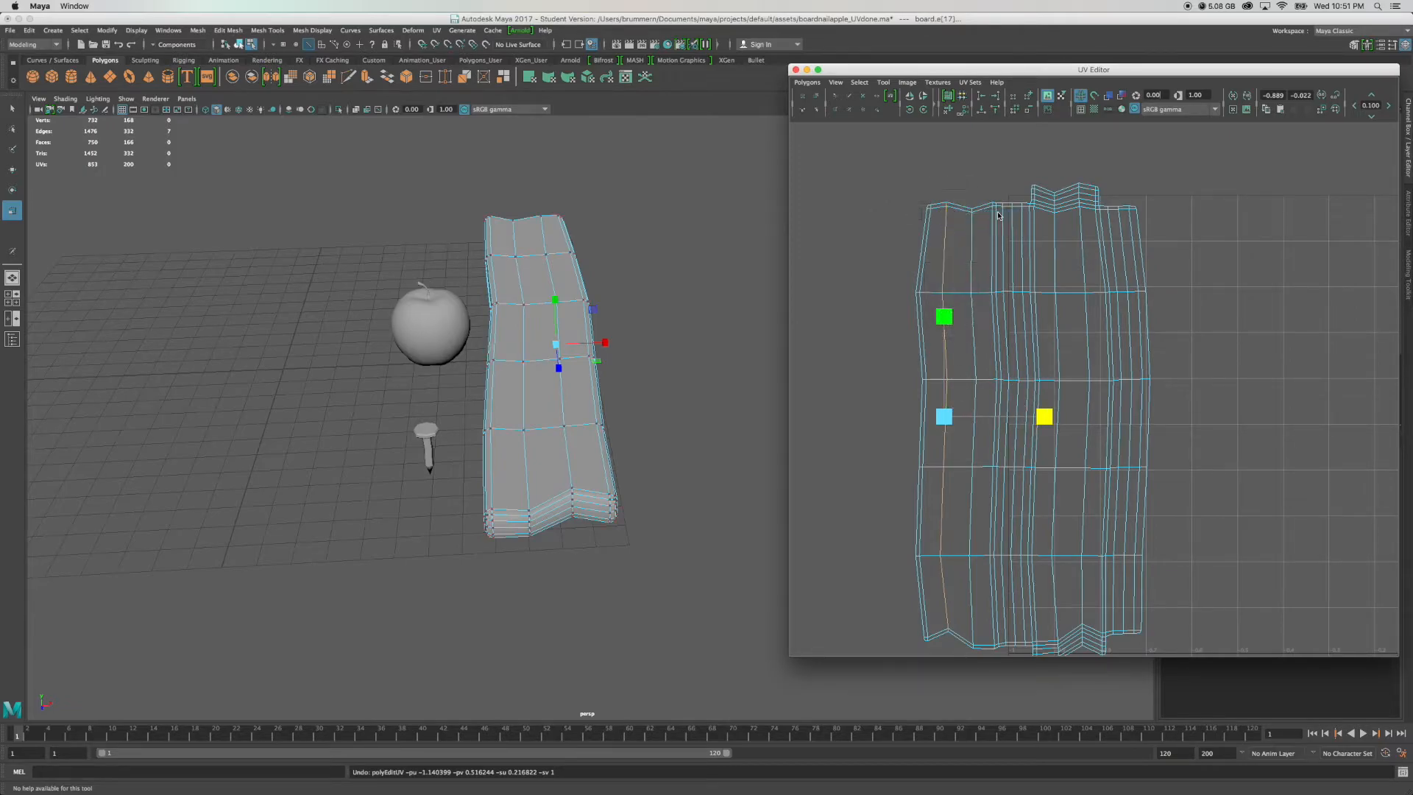
click(932, 193)
drag(941, 190, 956, 648)
key(r)
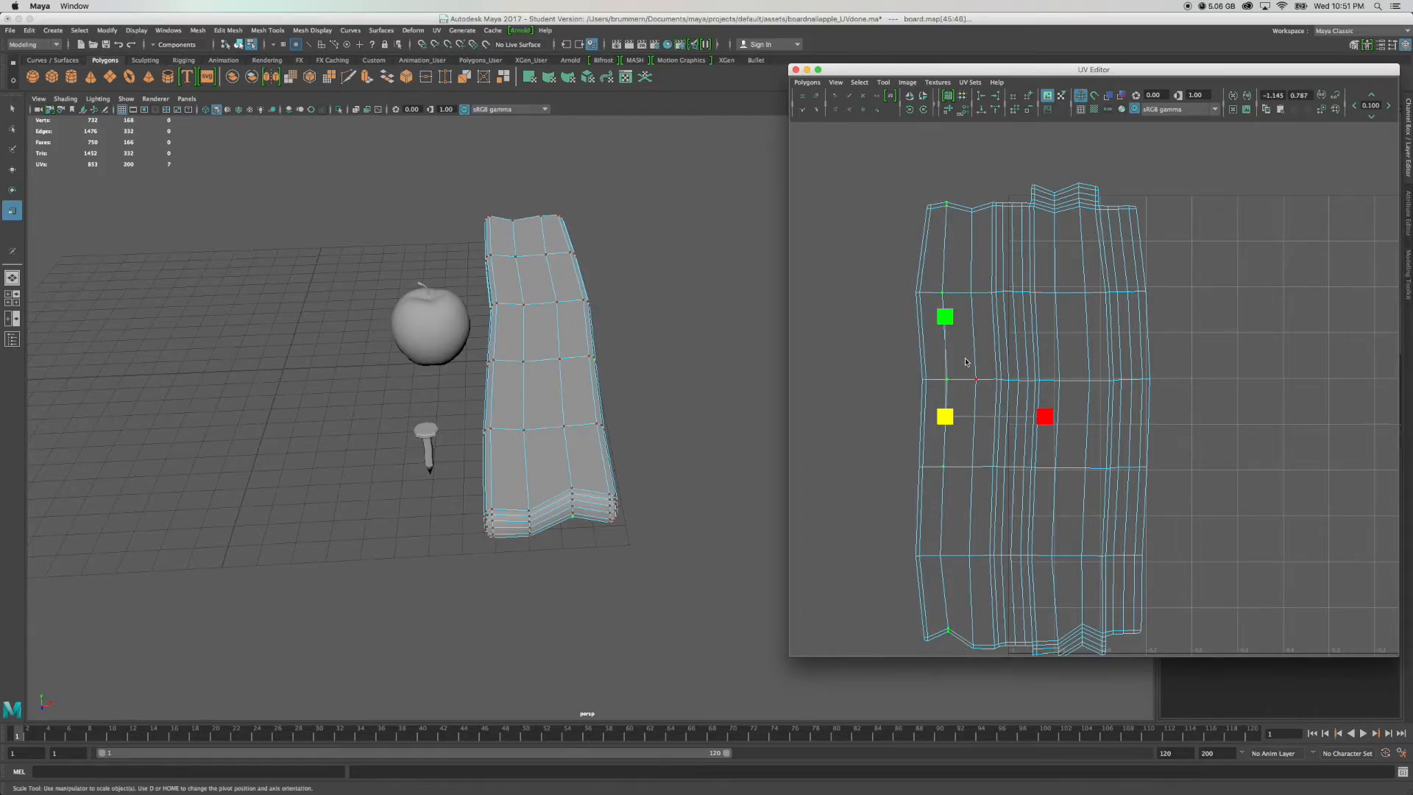
shift+click(948, 559)
key(q)
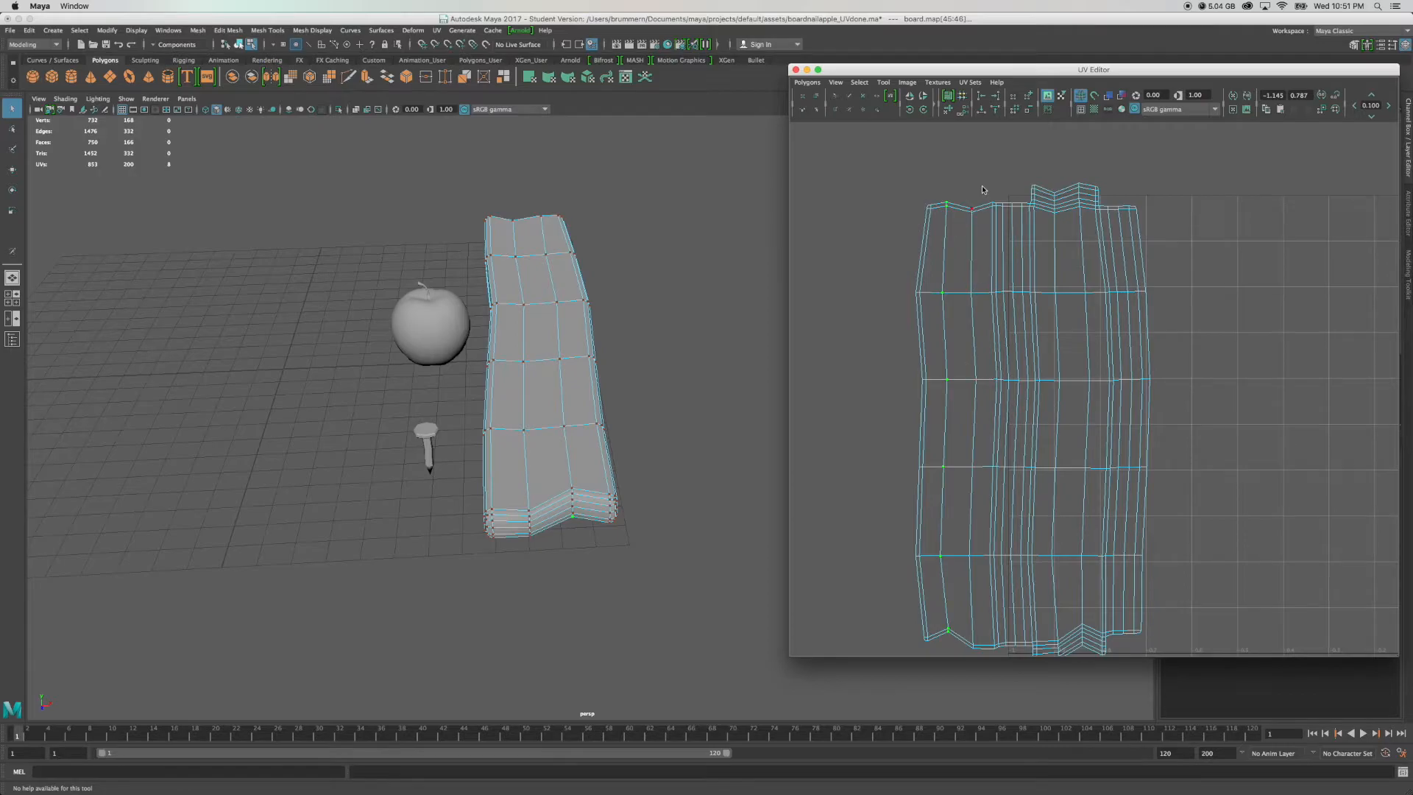
click(981, 95)
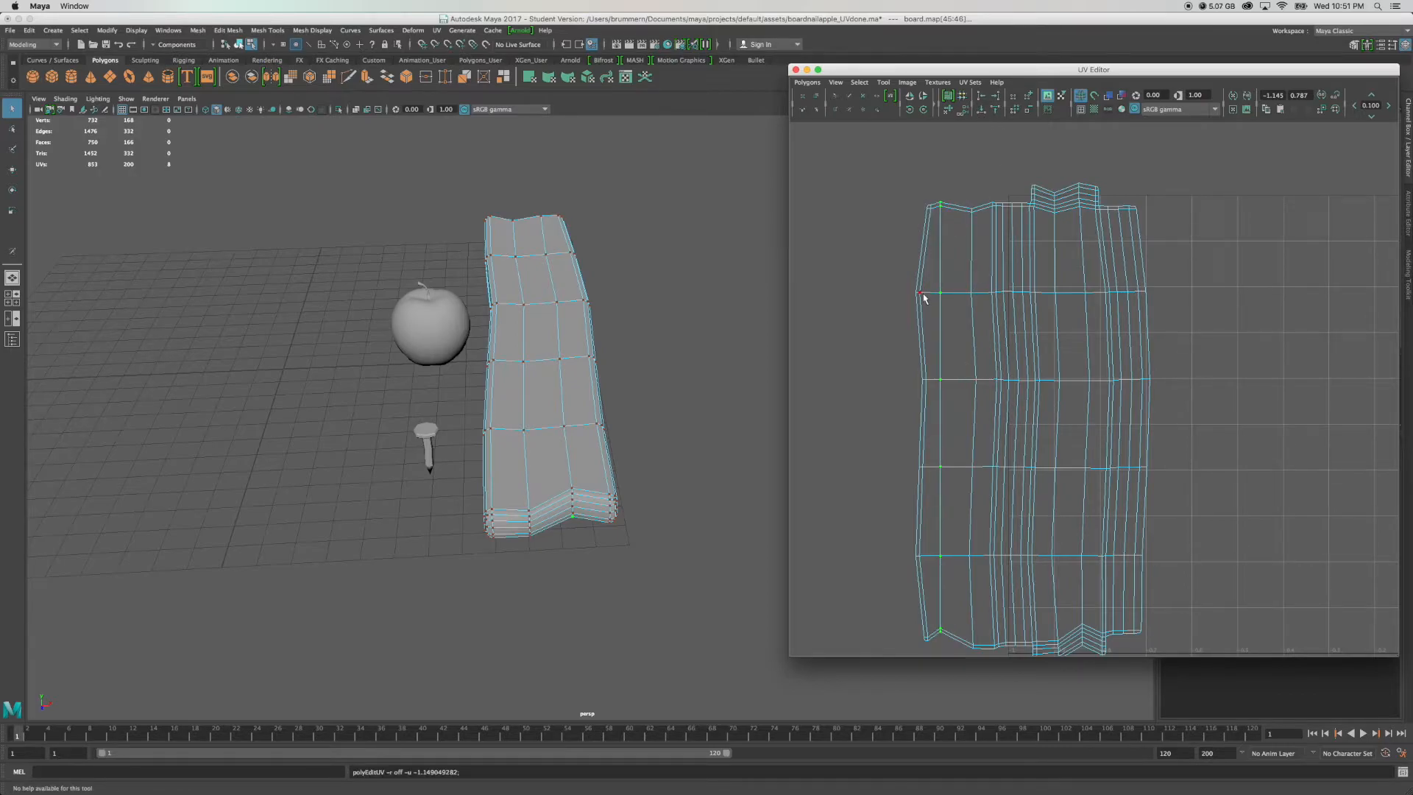
Try selecting the UVs along the shell's left border, and undo back past the alignment of the neighbouring UV column.
click(931, 207)
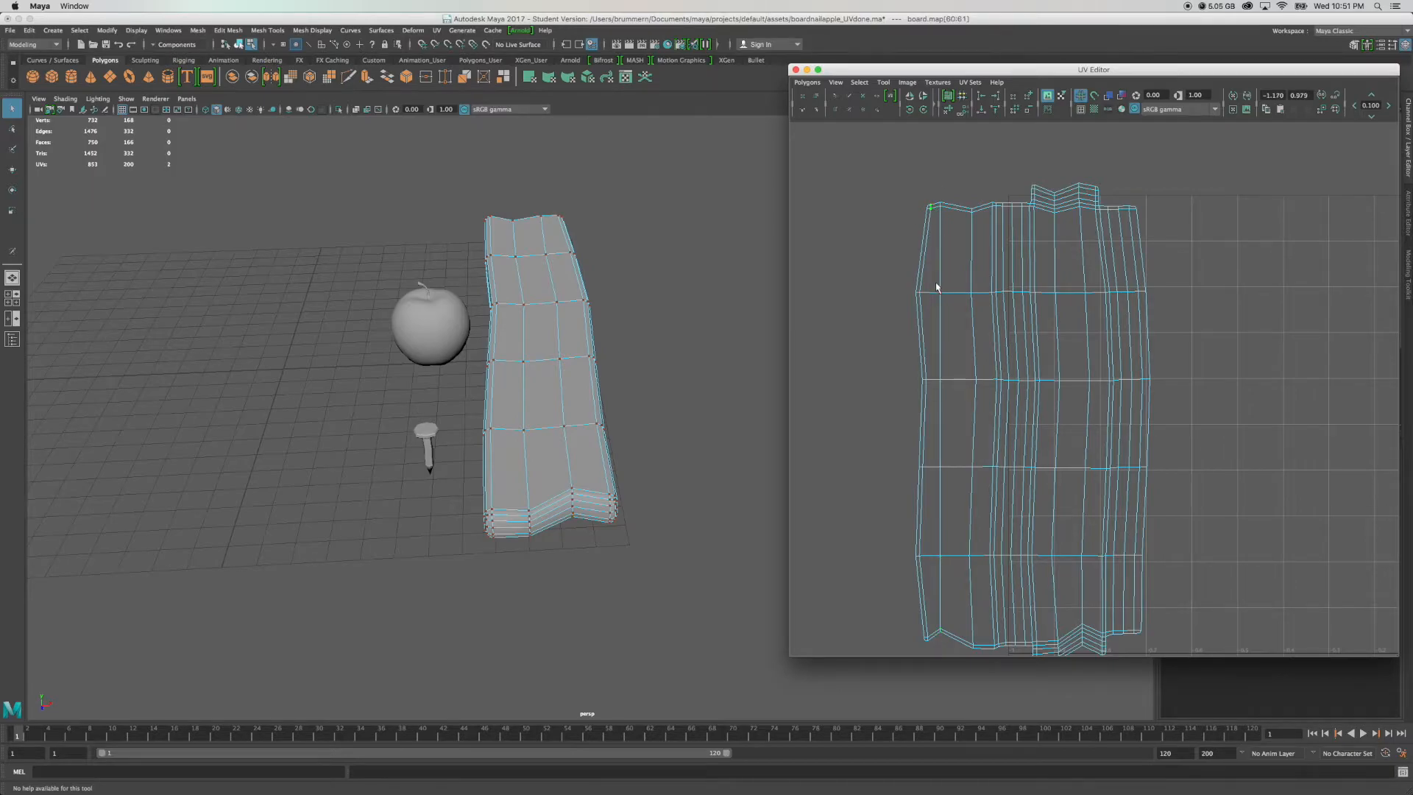
shift+click(926, 293)
shift+click(926, 379)
shift+click(927, 466)
shift+click(928, 556)
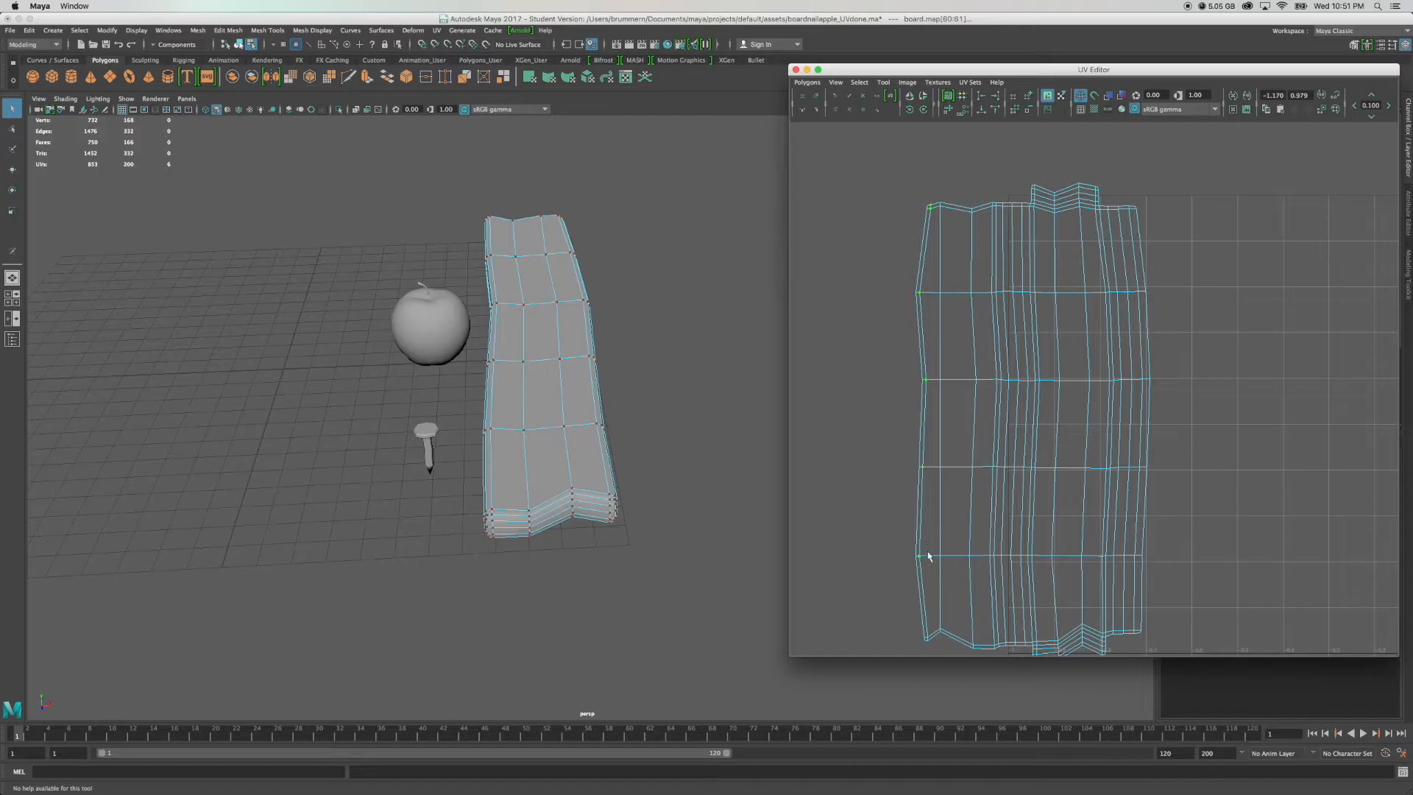
shift+click(928, 639)
shift+click(935, 636)
key(ctrl+z)
key(ctrl+z)
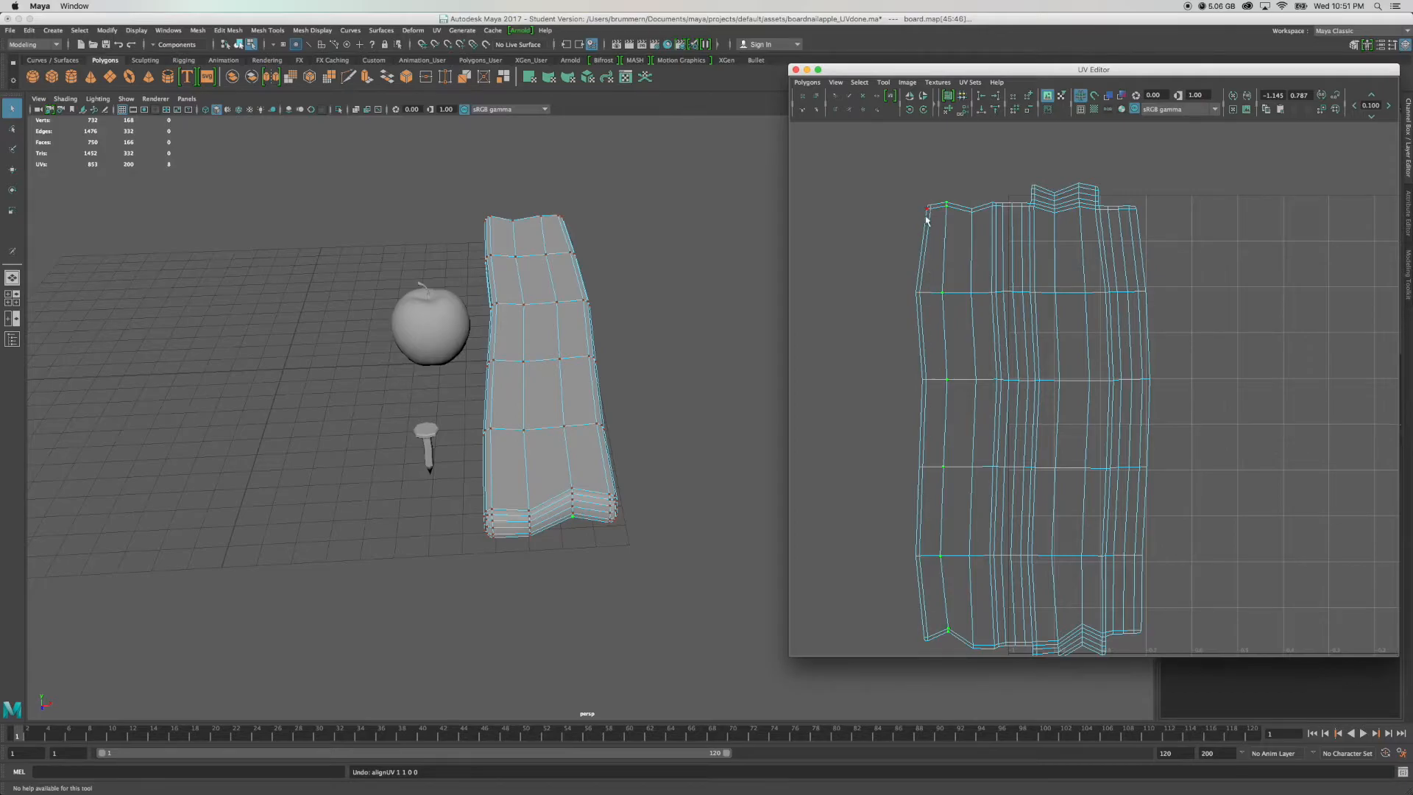
Select all UVs along the shell's outermost left border from upper to lower end and align them to their minimum U.
scroll(911, 318, up, 2)
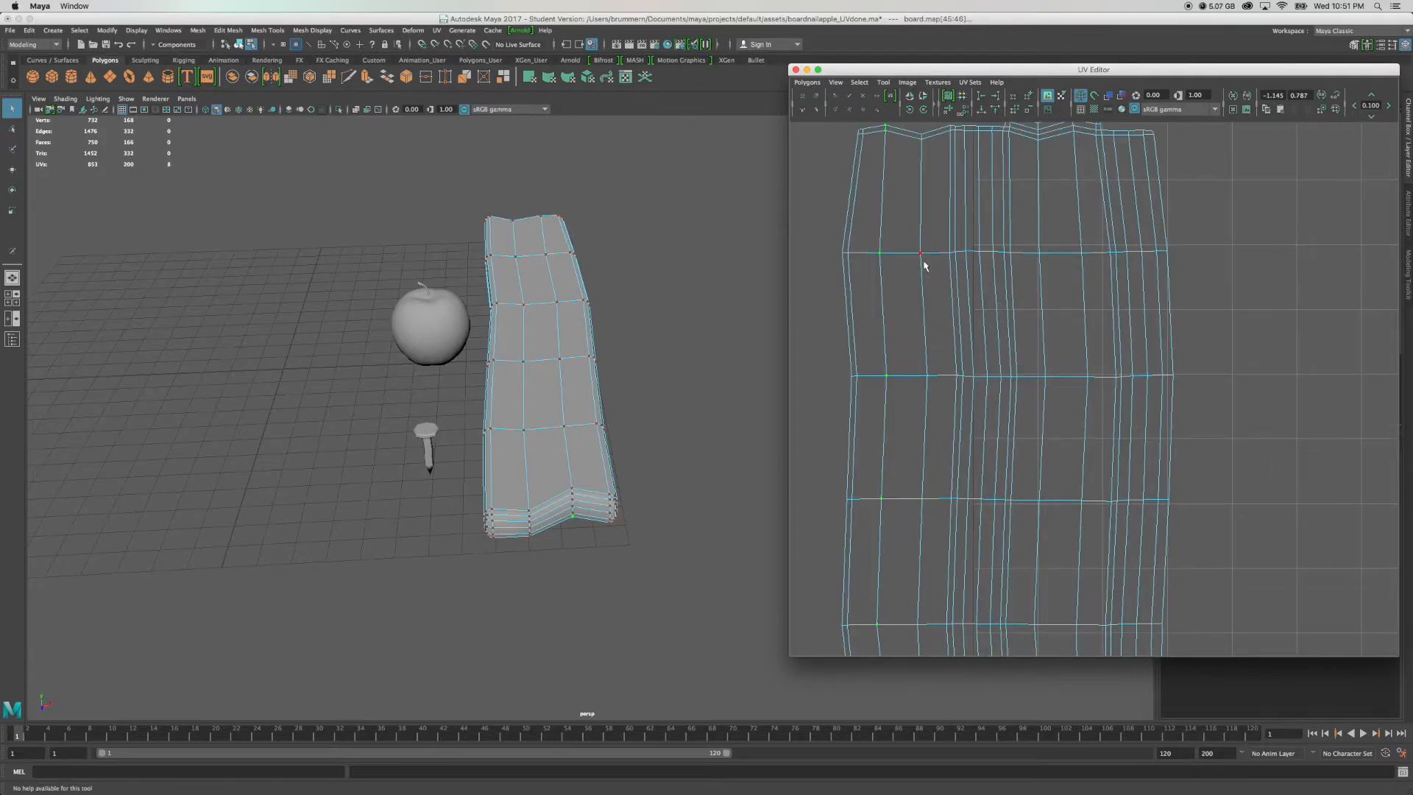
alt+middle_drag(925, 265, 1092, 340)
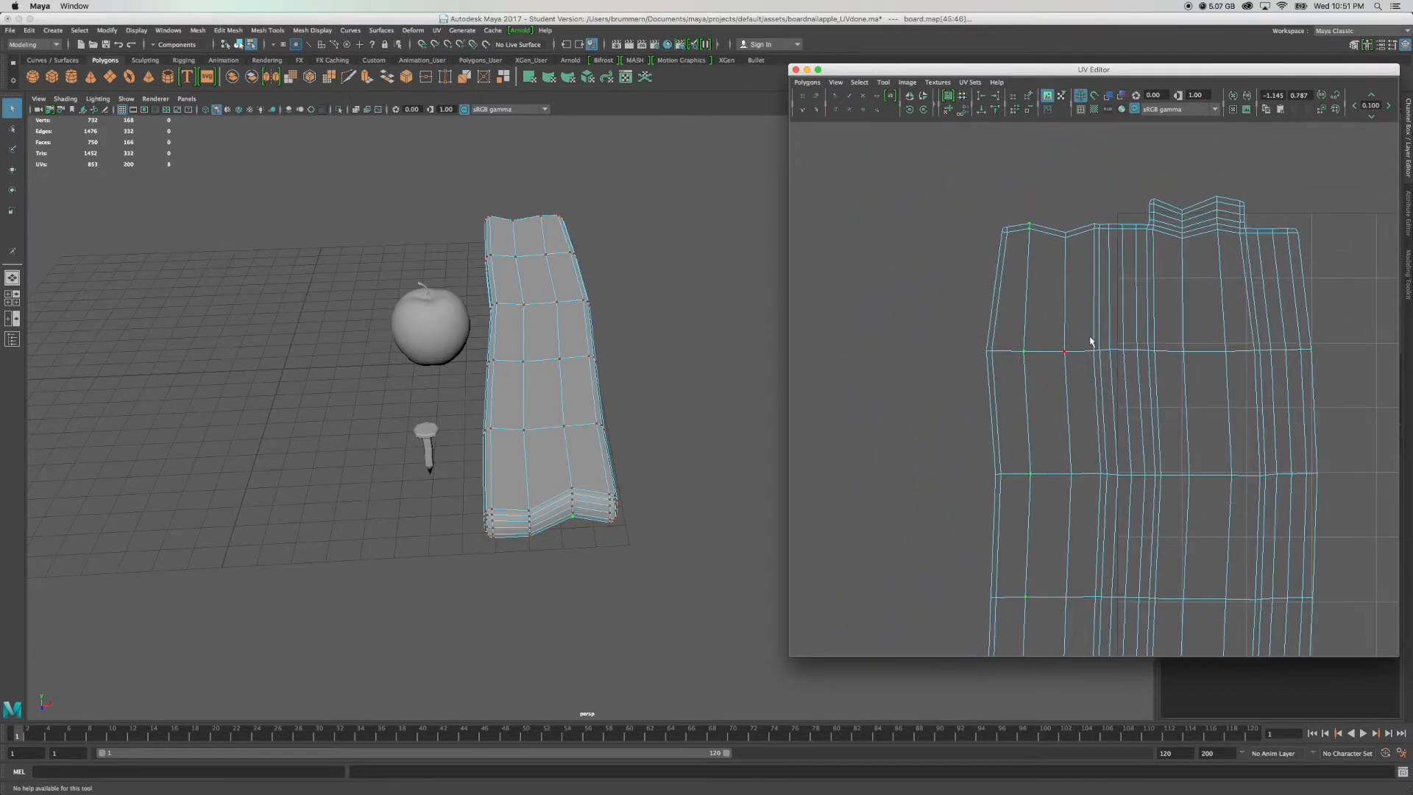
click(1002, 231)
shift+click(986, 351)
shift+click(996, 475)
scroll(1036, 463, down, 8)
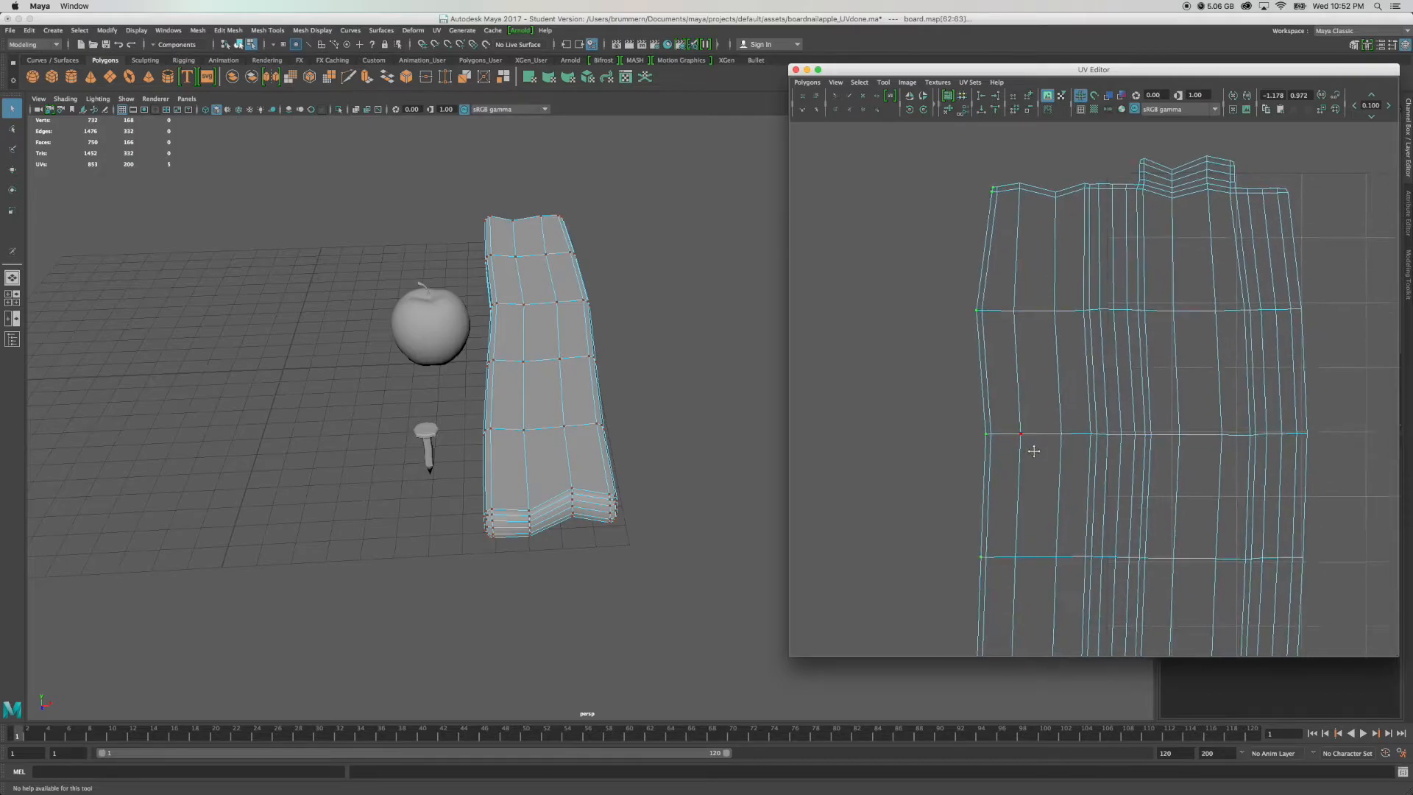
shift+click(961, 417)
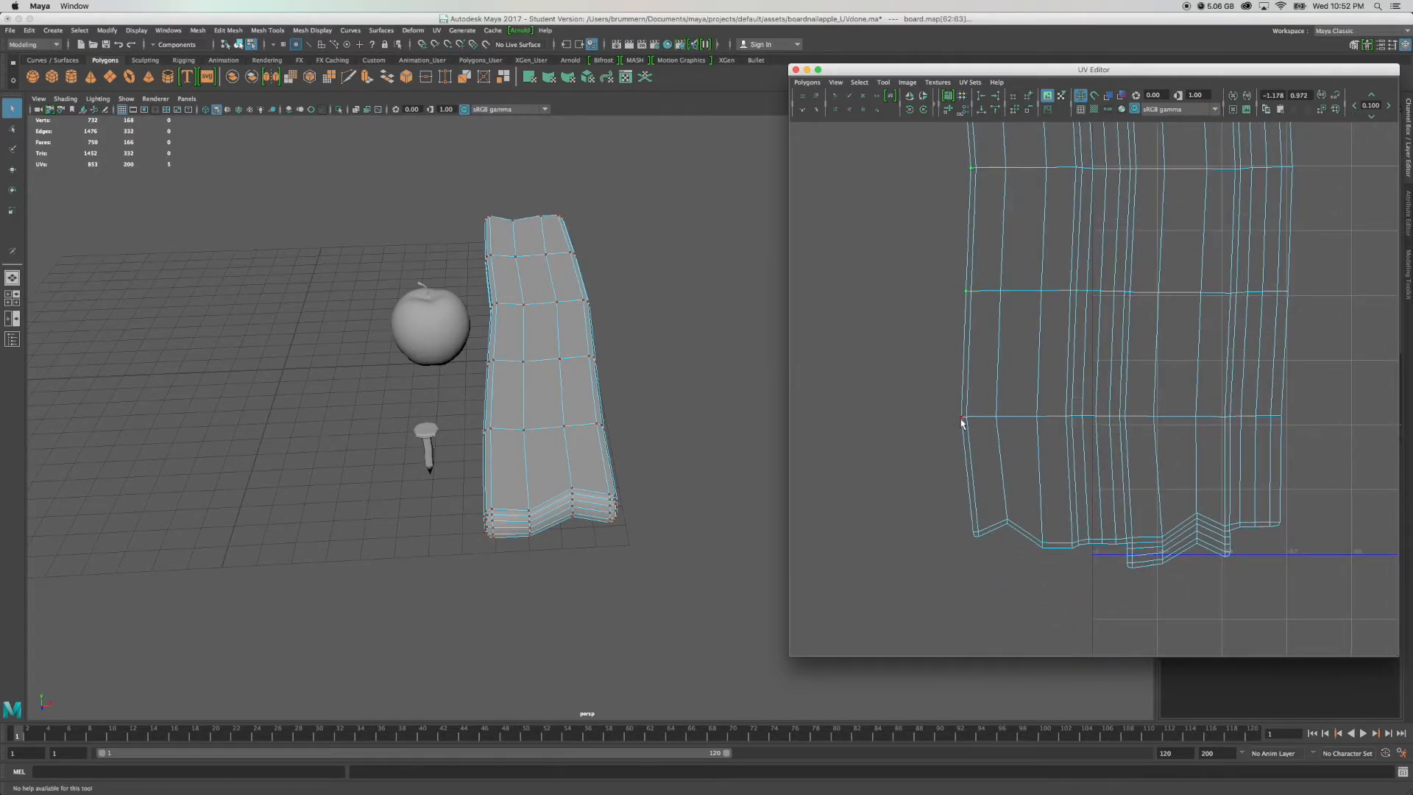
shift+click(974, 534)
click(981, 95)
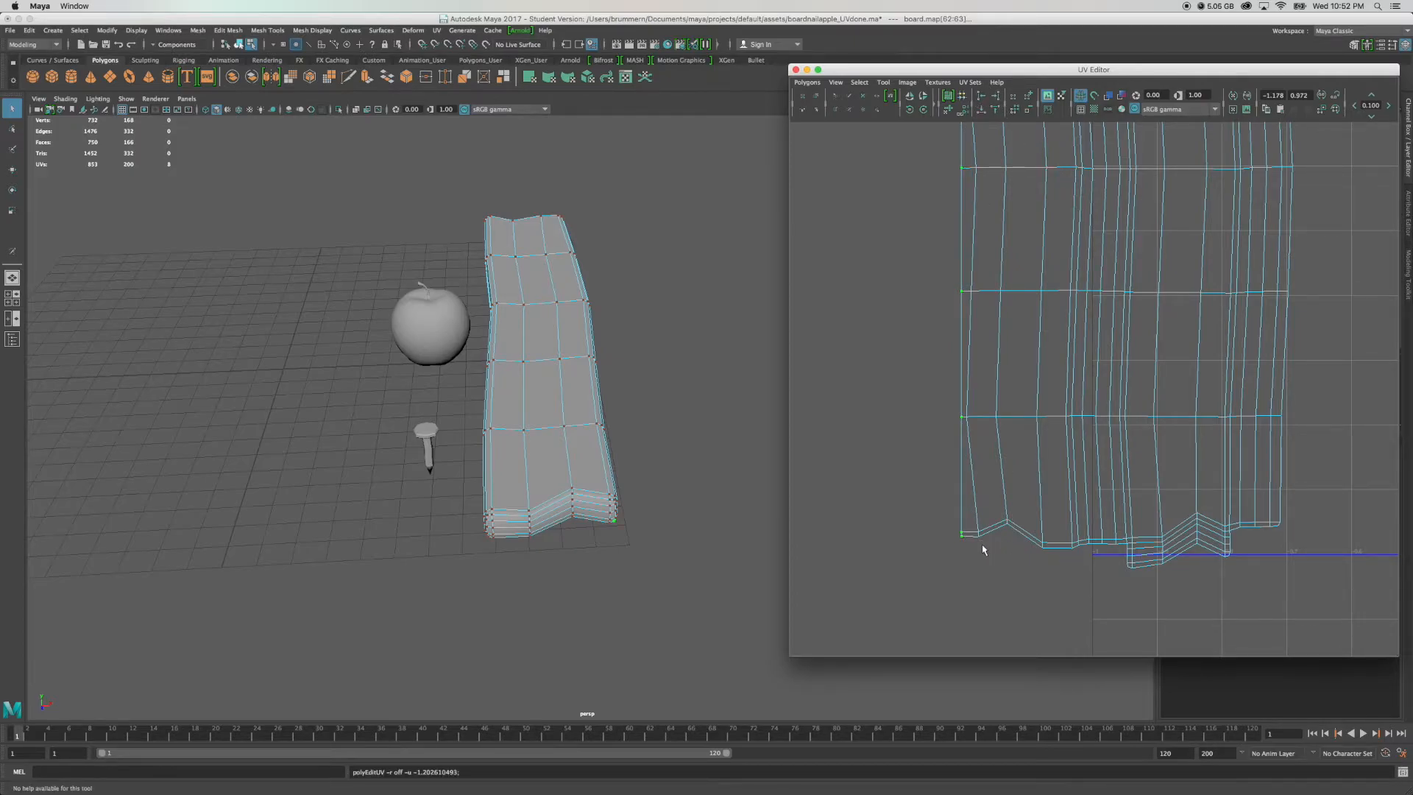
Select the UV column just inside the straightened left border, including its upper-end UVs, and align it to its minimum U.
drag(984, 550, 967, 152)
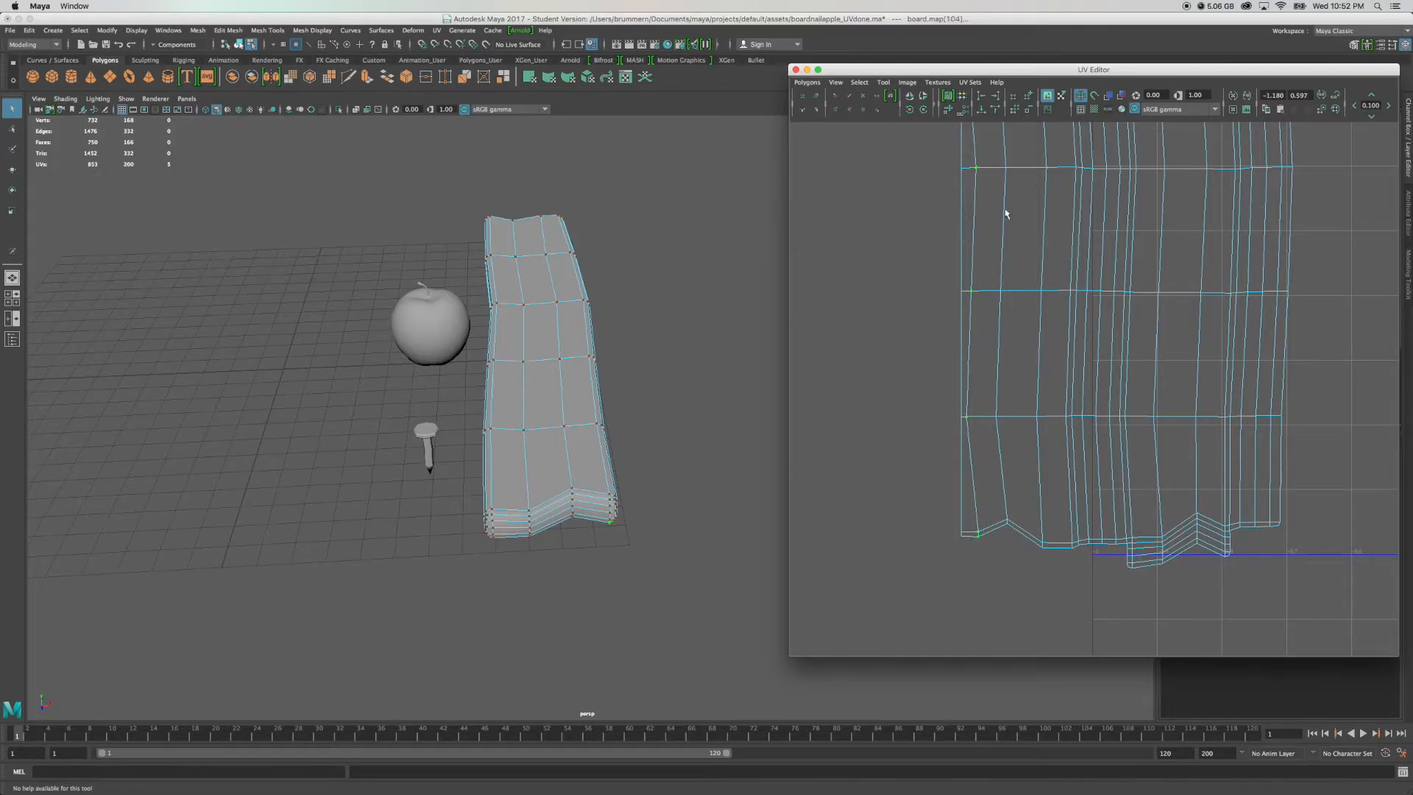
alt+middle_drag(1074, 324, 1057, 647)
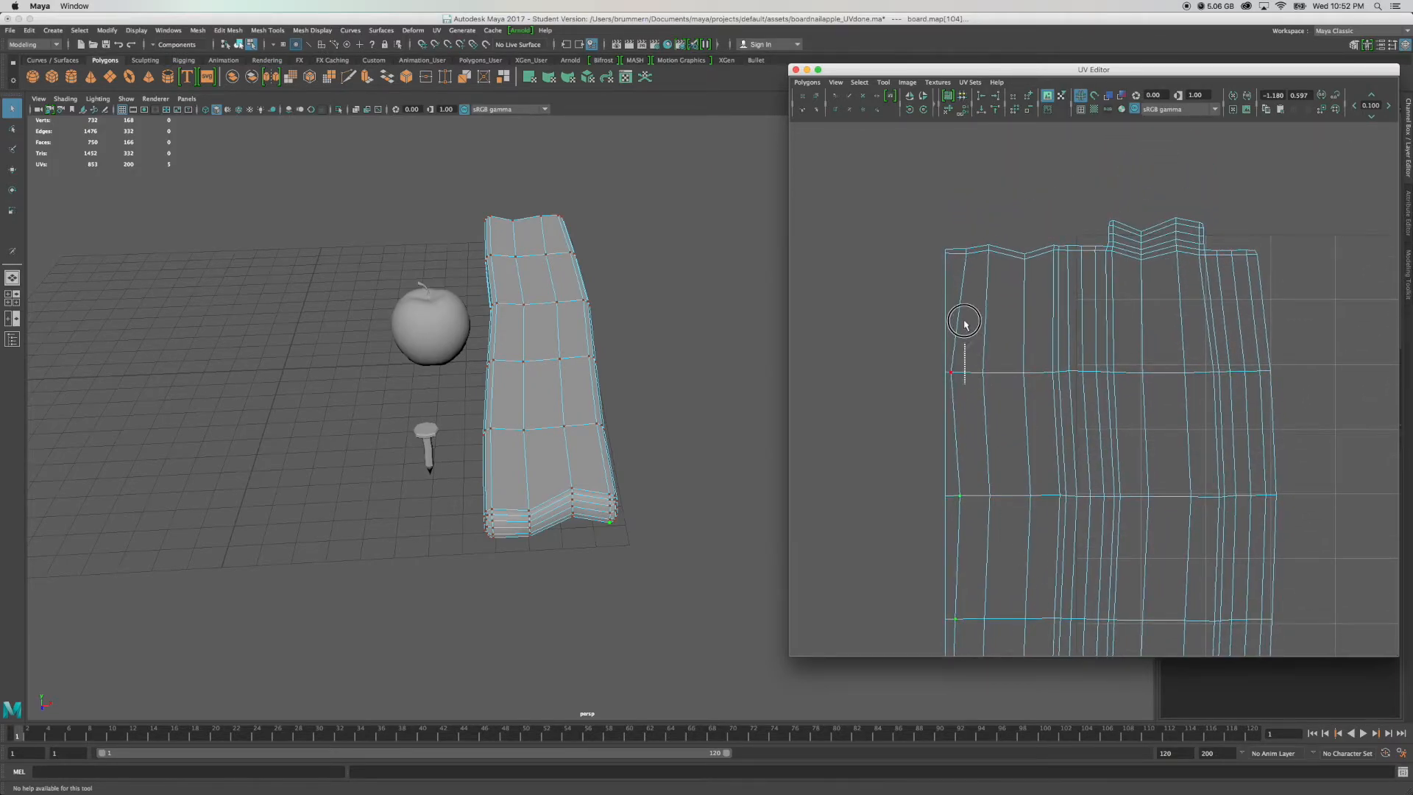
click(966, 259)
shift+drag(956, 234, 973, 266)
click(981, 96)
alt+right_drag(976, 257, 994, 300)
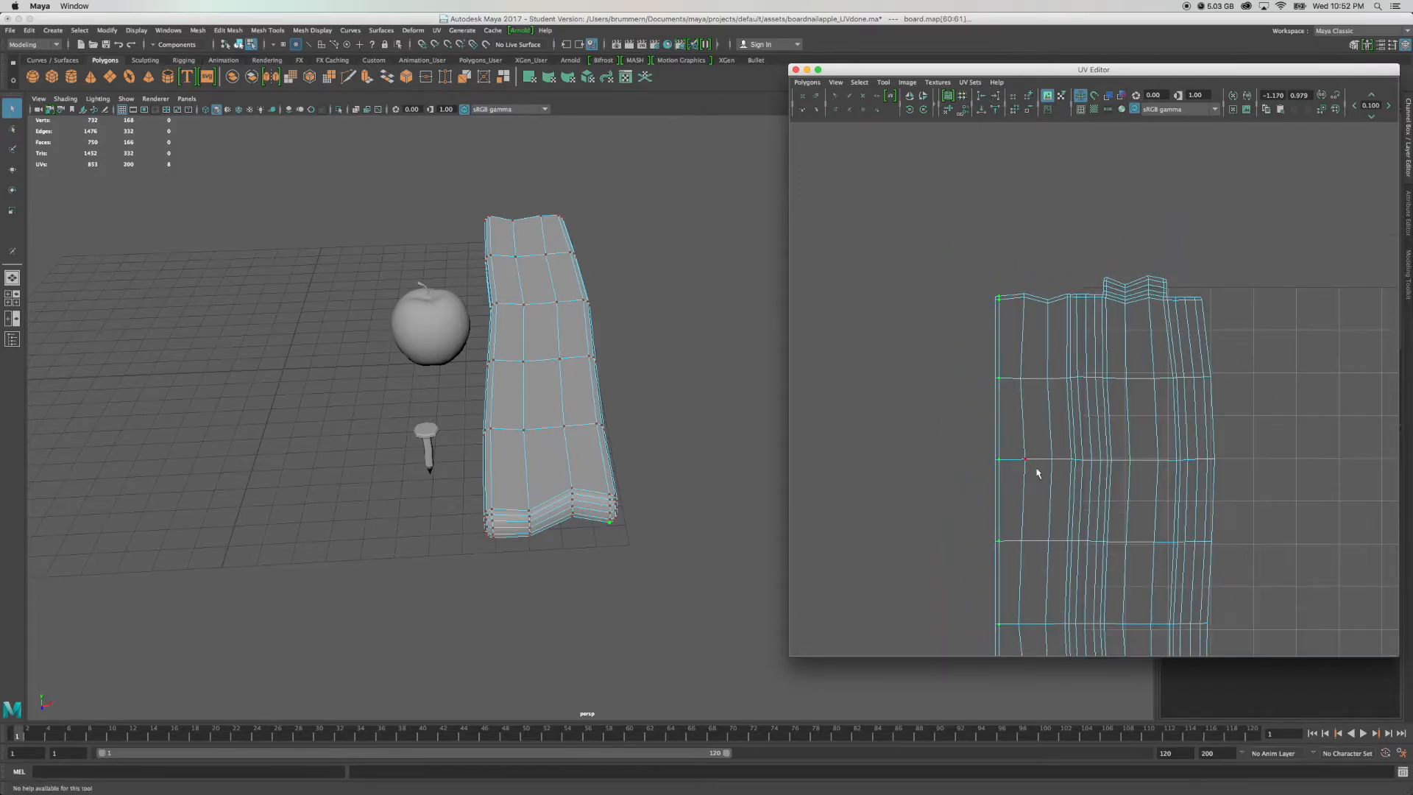
Straighten the two UV columns inside the wide left section of the shell by aligning each one to its own minimum U.
alt+middle_drag(1102, 527, 1067, 424)
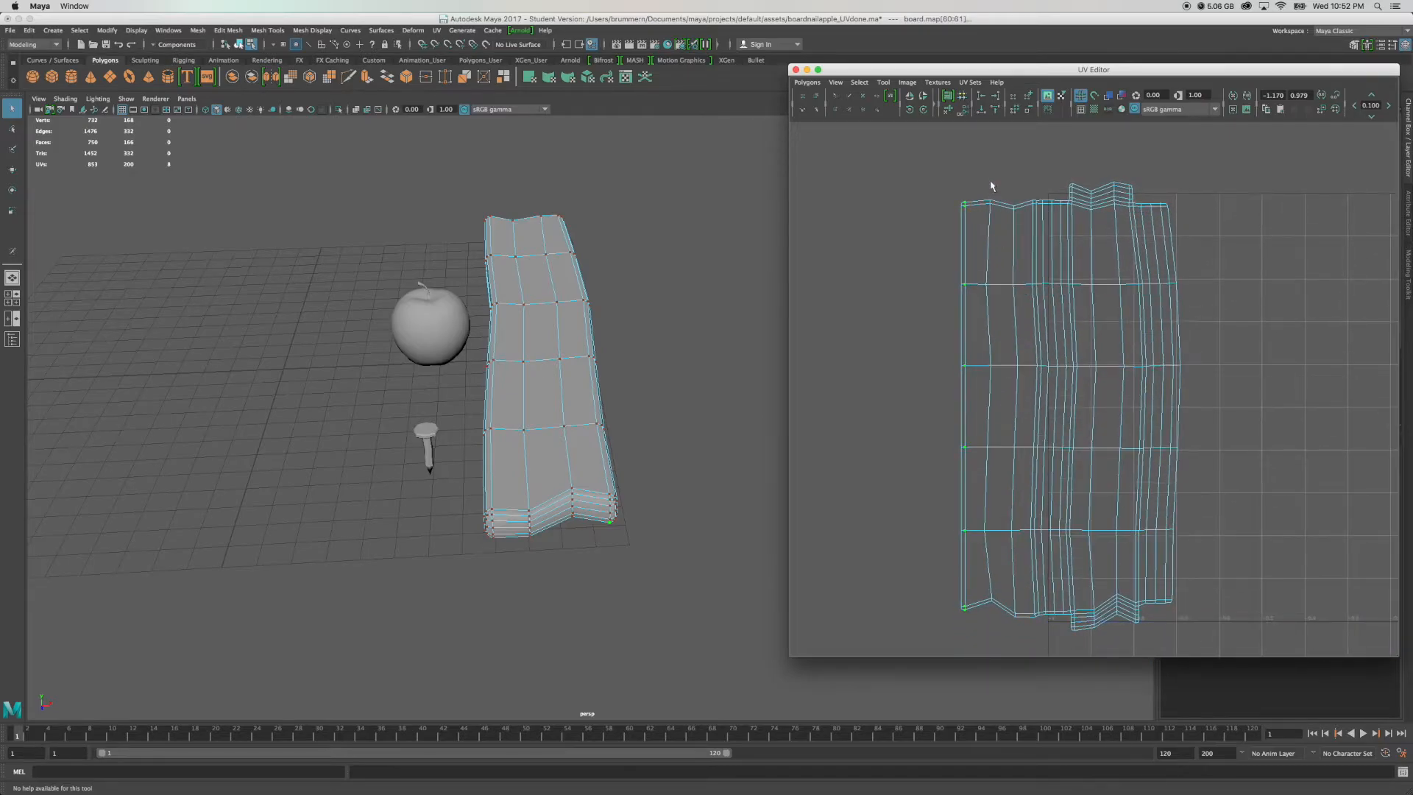
drag(975, 183, 999, 614)
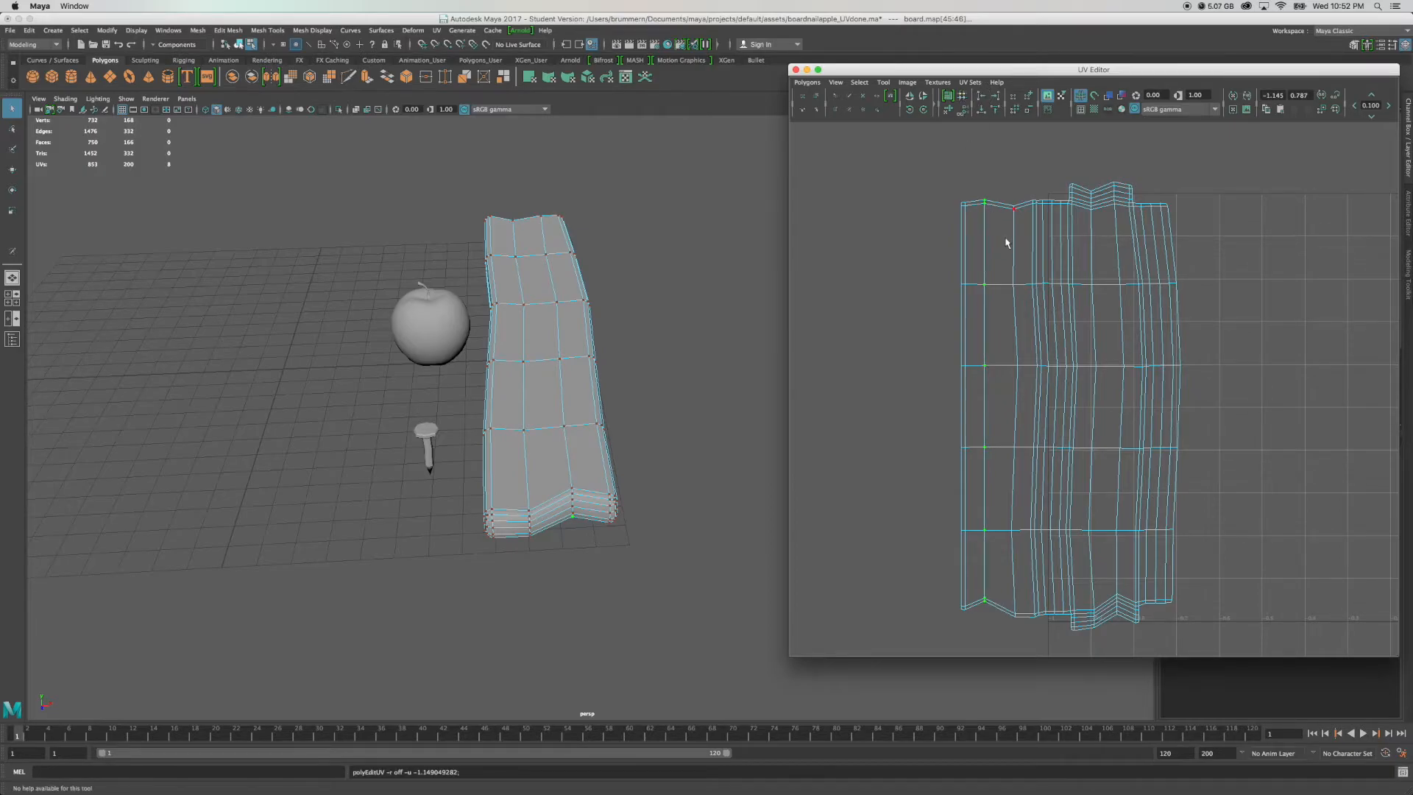
drag(1002, 191, 1019, 624)
click(982, 97)
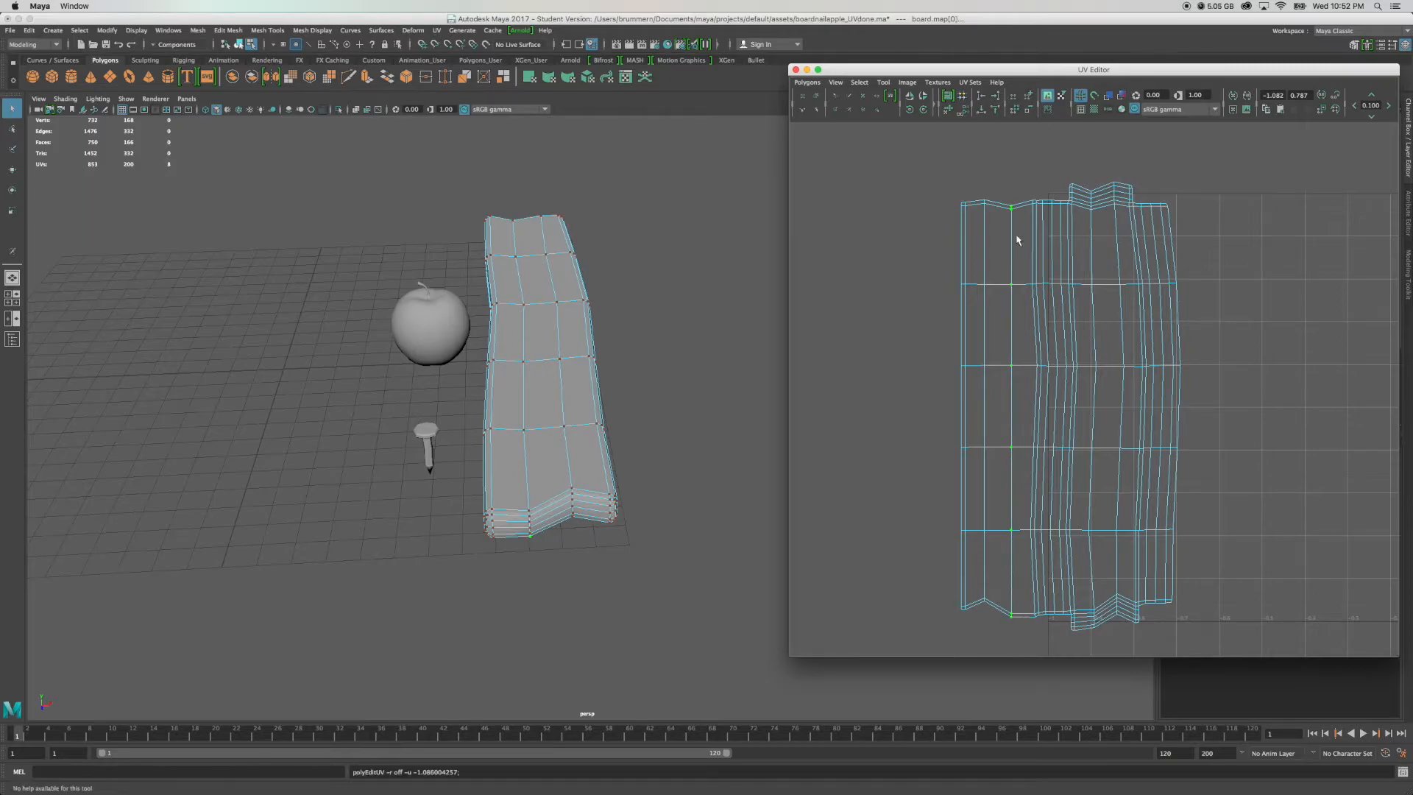
click(1033, 200)
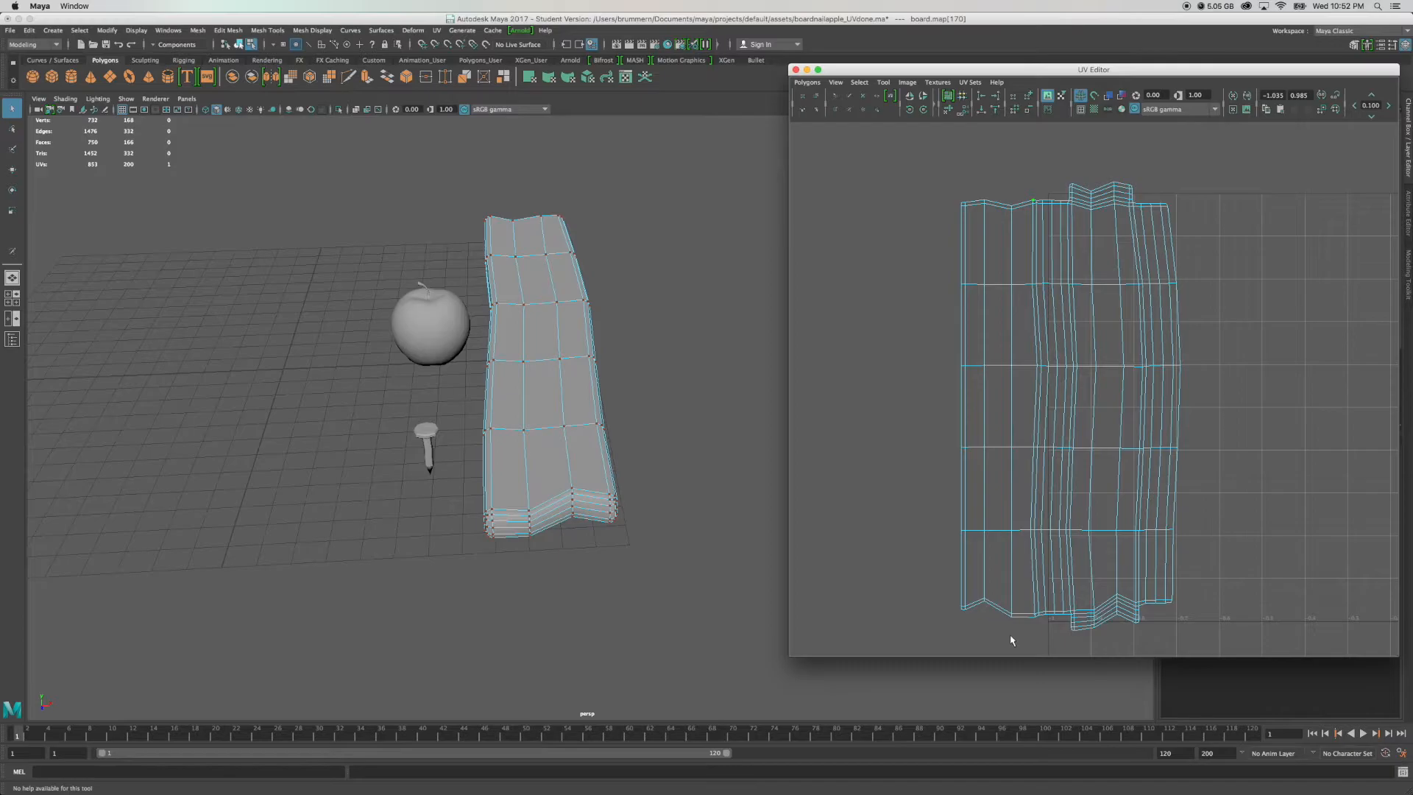
shift+double_click(1035, 619)
click(1014, 636)
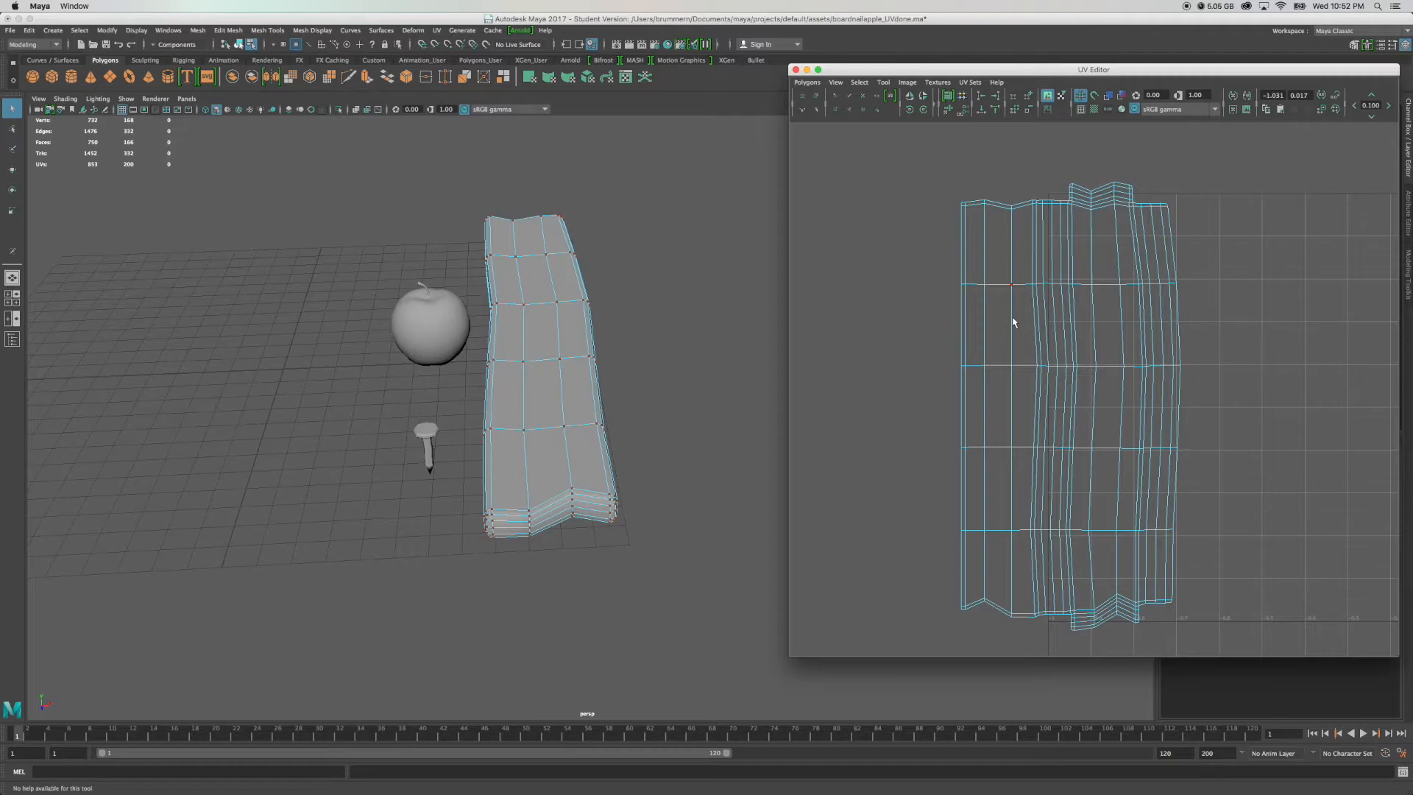
Select the UV column along the right edge of the wide left section and align it to its minimum U.
click(1032, 201)
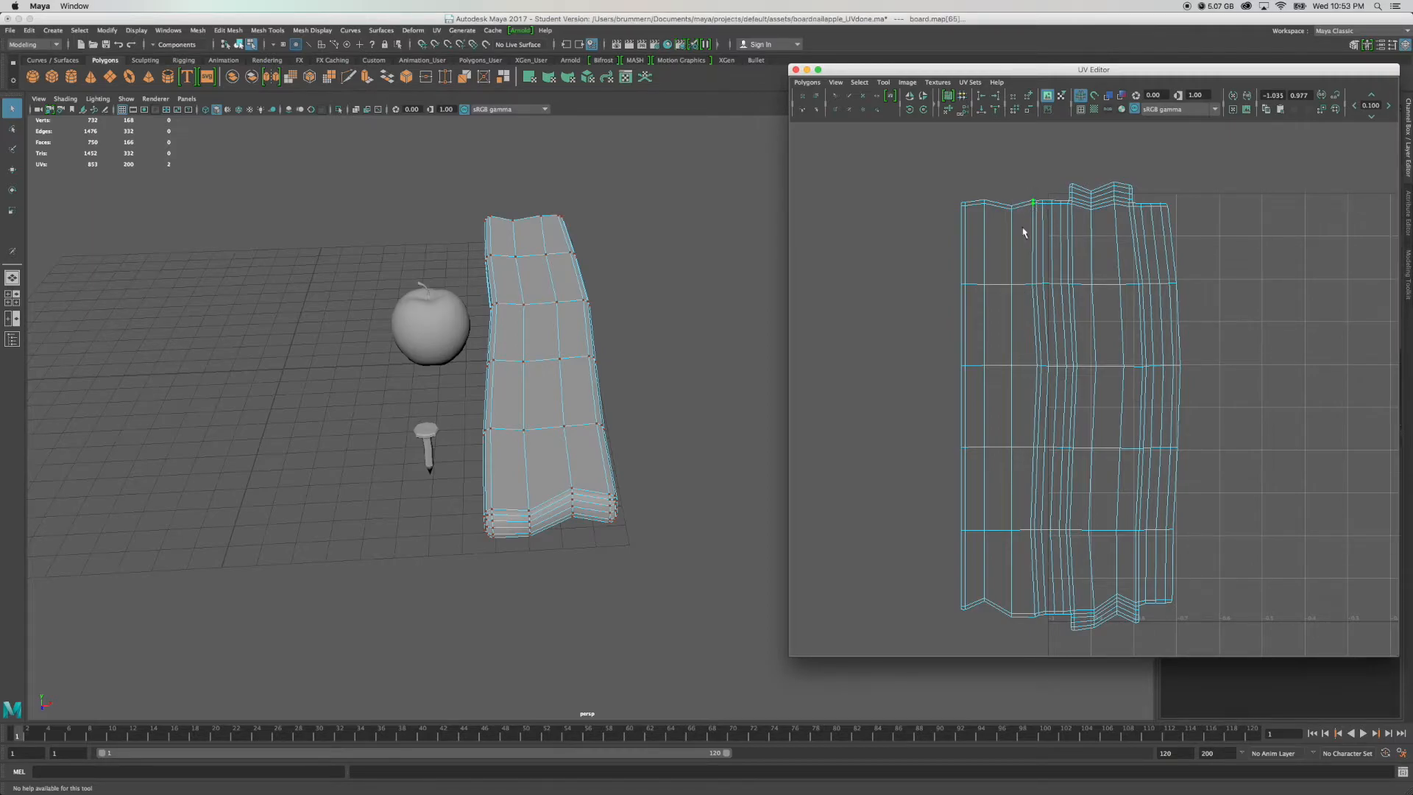
shift+click(1032, 284)
shift+click(1031, 530)
shift+click(1034, 620)
shift+click(1032, 620)
Select the UV column directly to the right of the wide left section's edge and repeat the minimum-U alignment on it.
click(1037, 203)
shift+click(1036, 283)
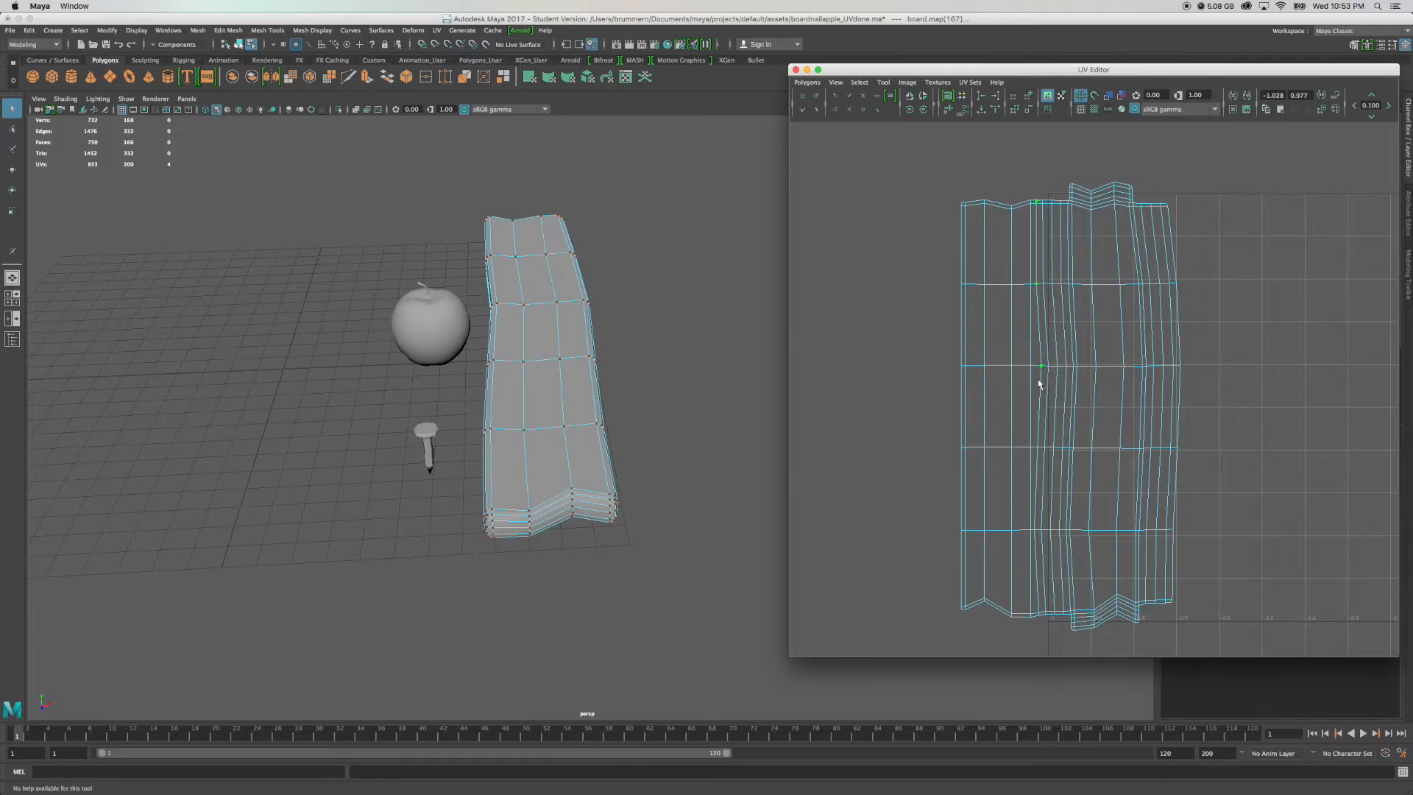
shift+click(1038, 447)
shift+click(1035, 530)
shift+click(1037, 614)
shift+click(1039, 616)
key(g)
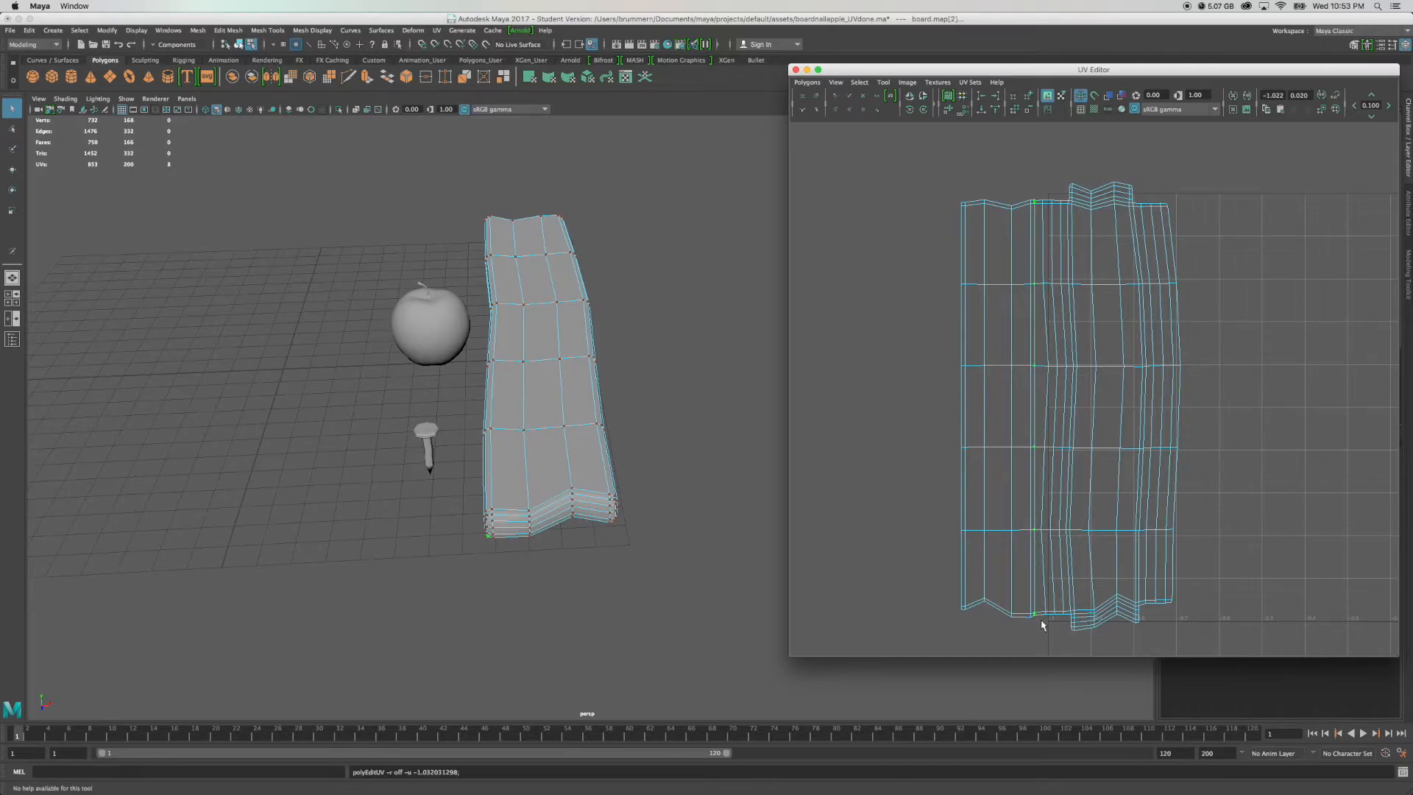
Begin selecting the next crooked UV column of the narrow middle strips at the shell's upper end.
click(1045, 213)
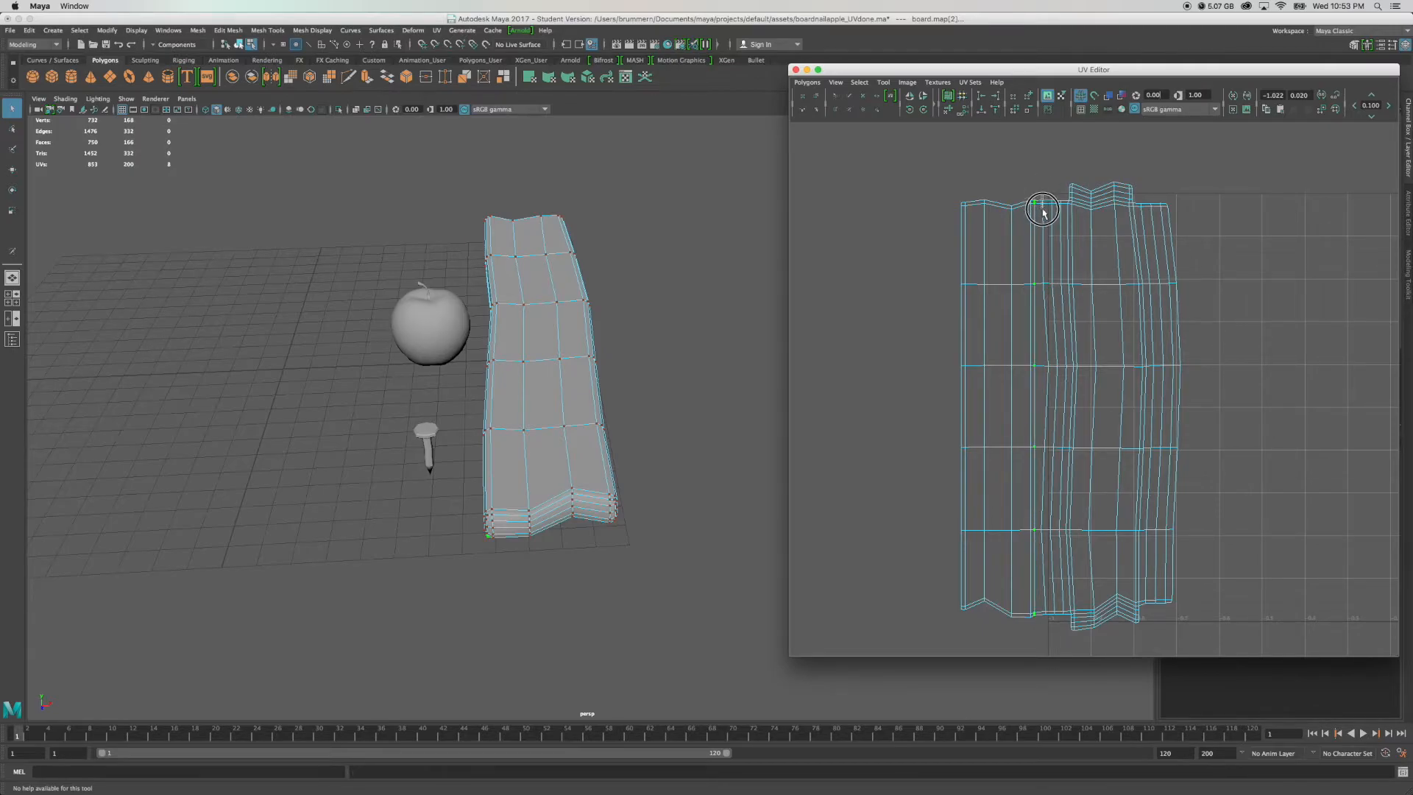
Align the first crooked UV column of the board's narrow side strip, just right of the already straightened columns, to its minimum U.
shift+click(1042, 282)
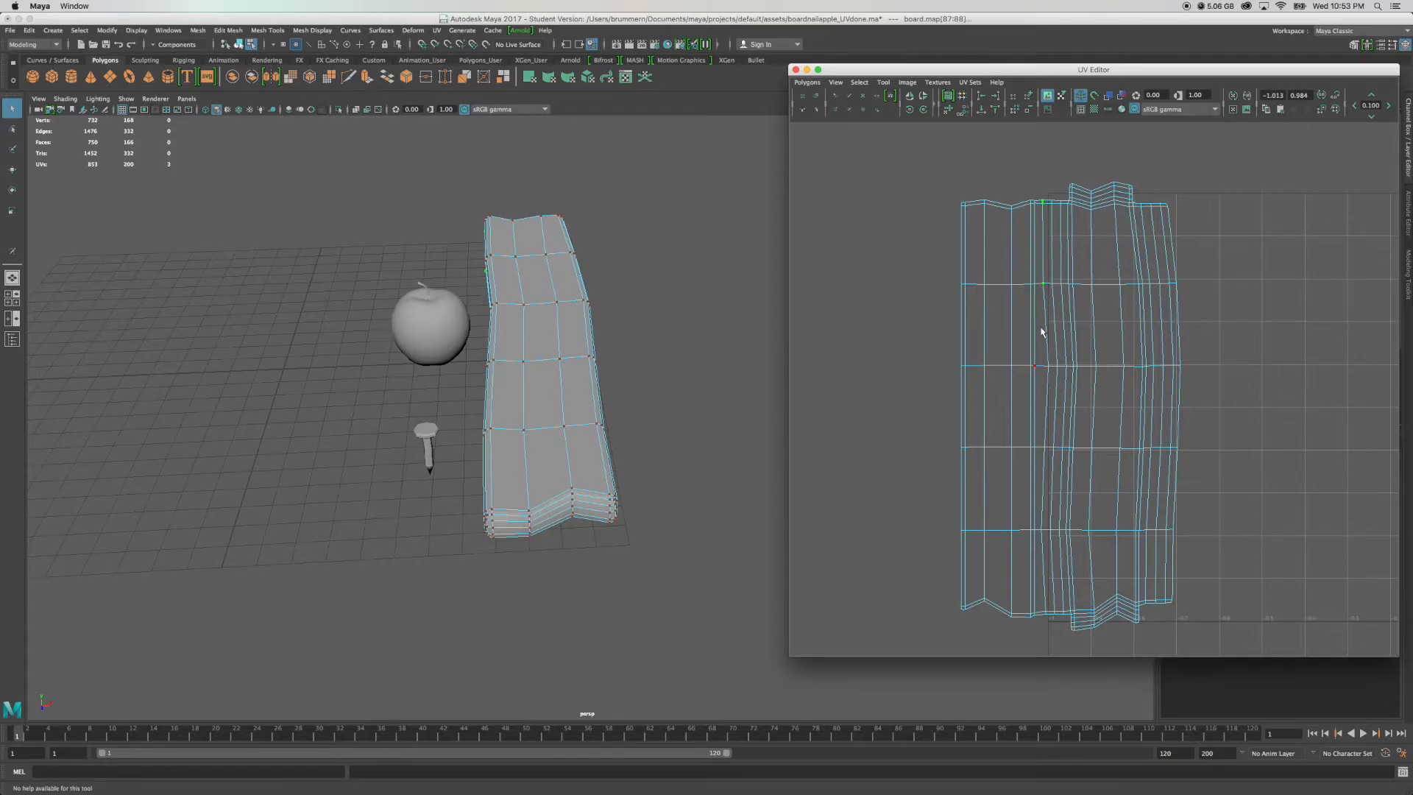
shift+click(1046, 442)
shift+click(1042, 523)
shift+click(1044, 610)
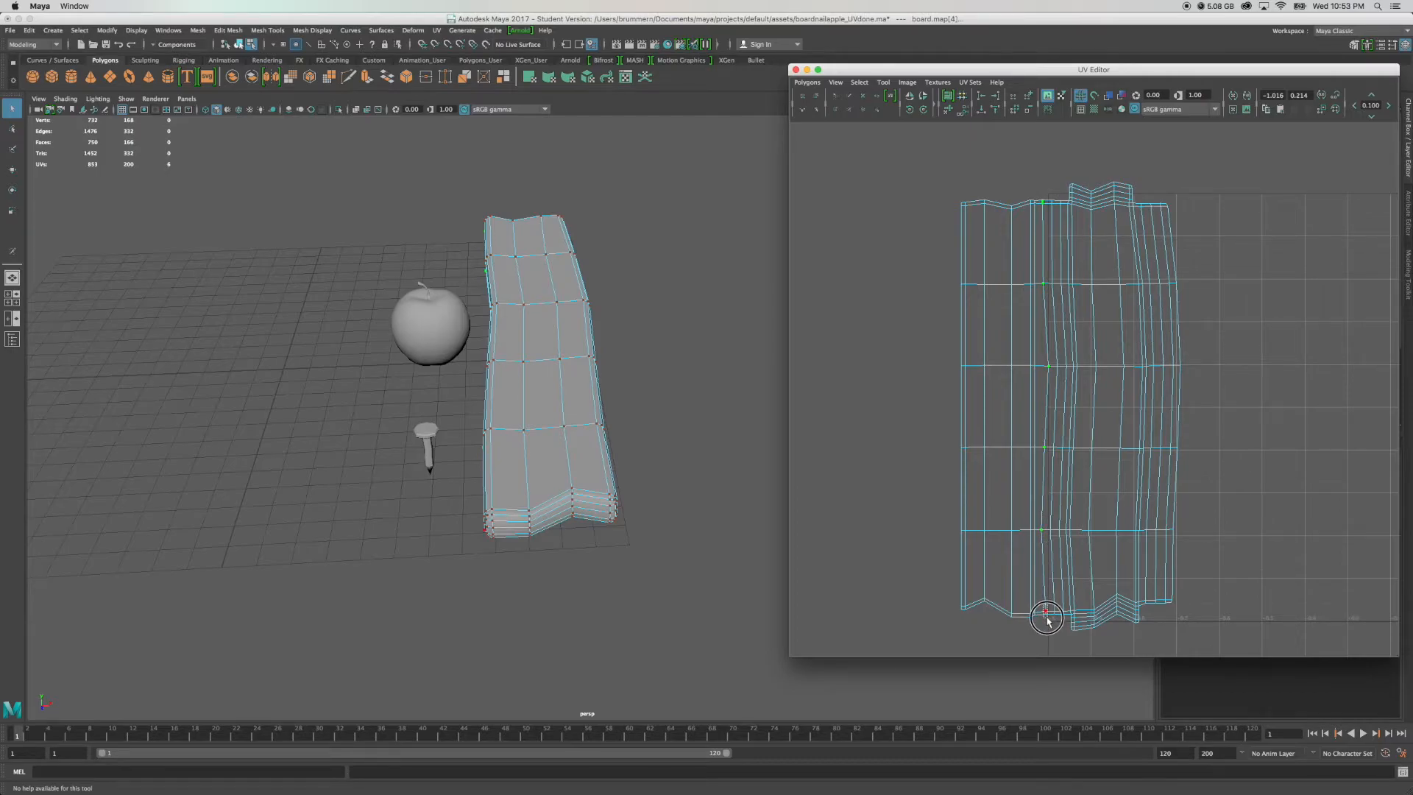
key(g)
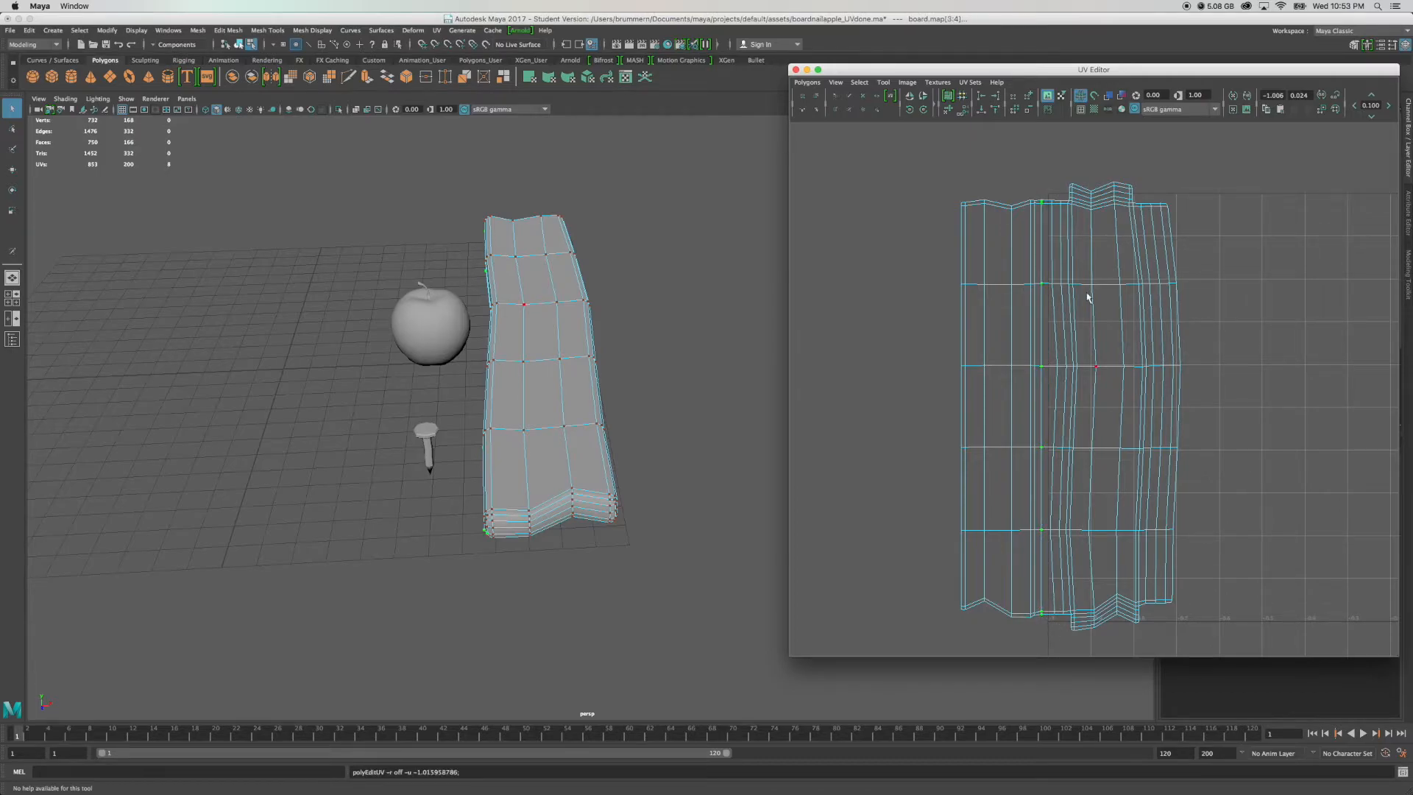
Align the second crooked UV column in the board's narrow side strip to its minimum U.
drag(1049, 193, 1056, 354)
shift+drag(1054, 435, 1059, 622)
key(g)
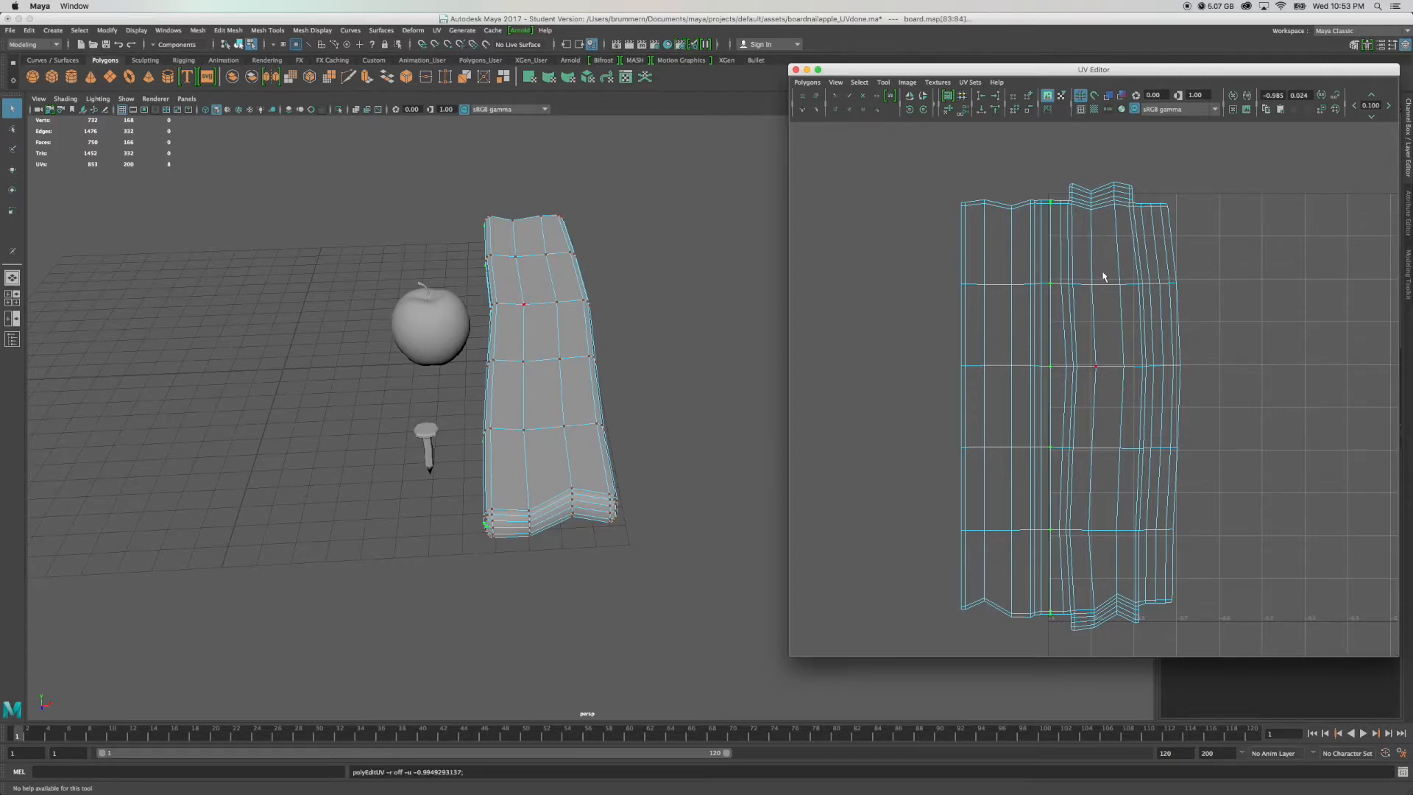
Align the third UV column of the narrow side strip, just before the stepped end-cap section, to its minimum U.
drag(1060, 196, 1061, 306)
shift+drag(1059, 434, 1061, 455)
shift+drag(1058, 512, 1058, 550)
shift+drag(1061, 603, 1067, 624)
key(g)
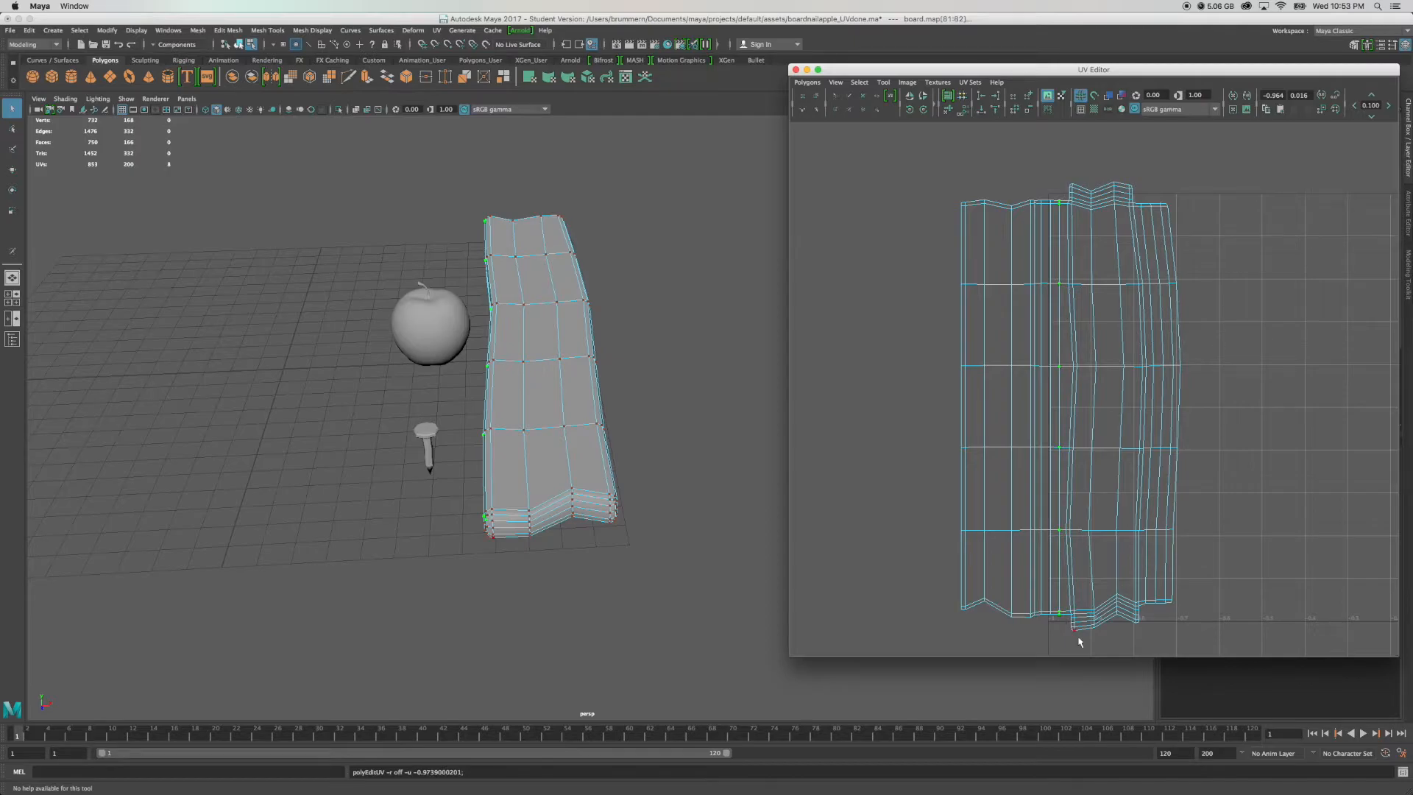
Align the outermost left UV column of the stepped end-cap section, including its end points, to its minimum U.
click(1070, 189)
click(1068, 193)
drag(1067, 193, 1071, 211)
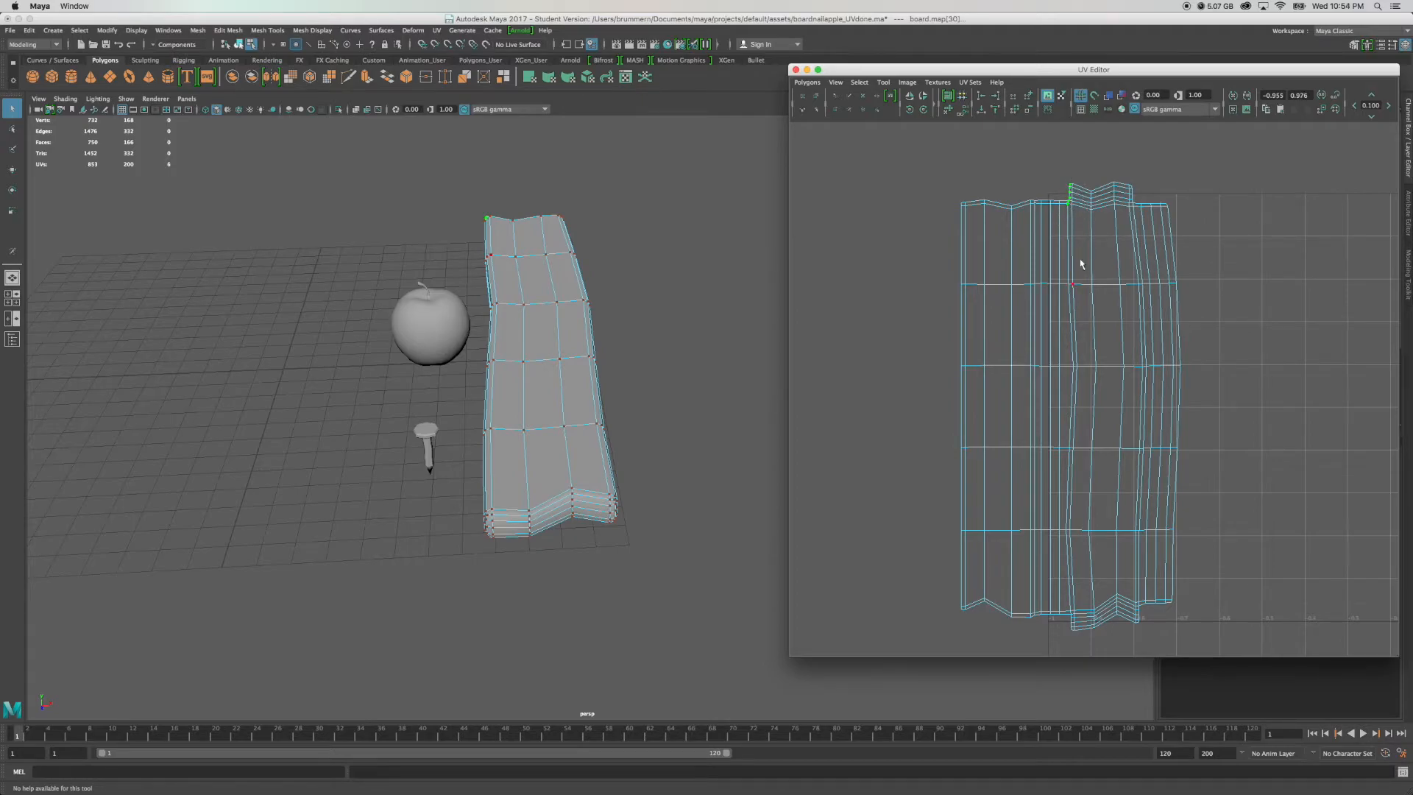
shift+click(1066, 276)
shift+click(1070, 354)
shift+click(1070, 439)
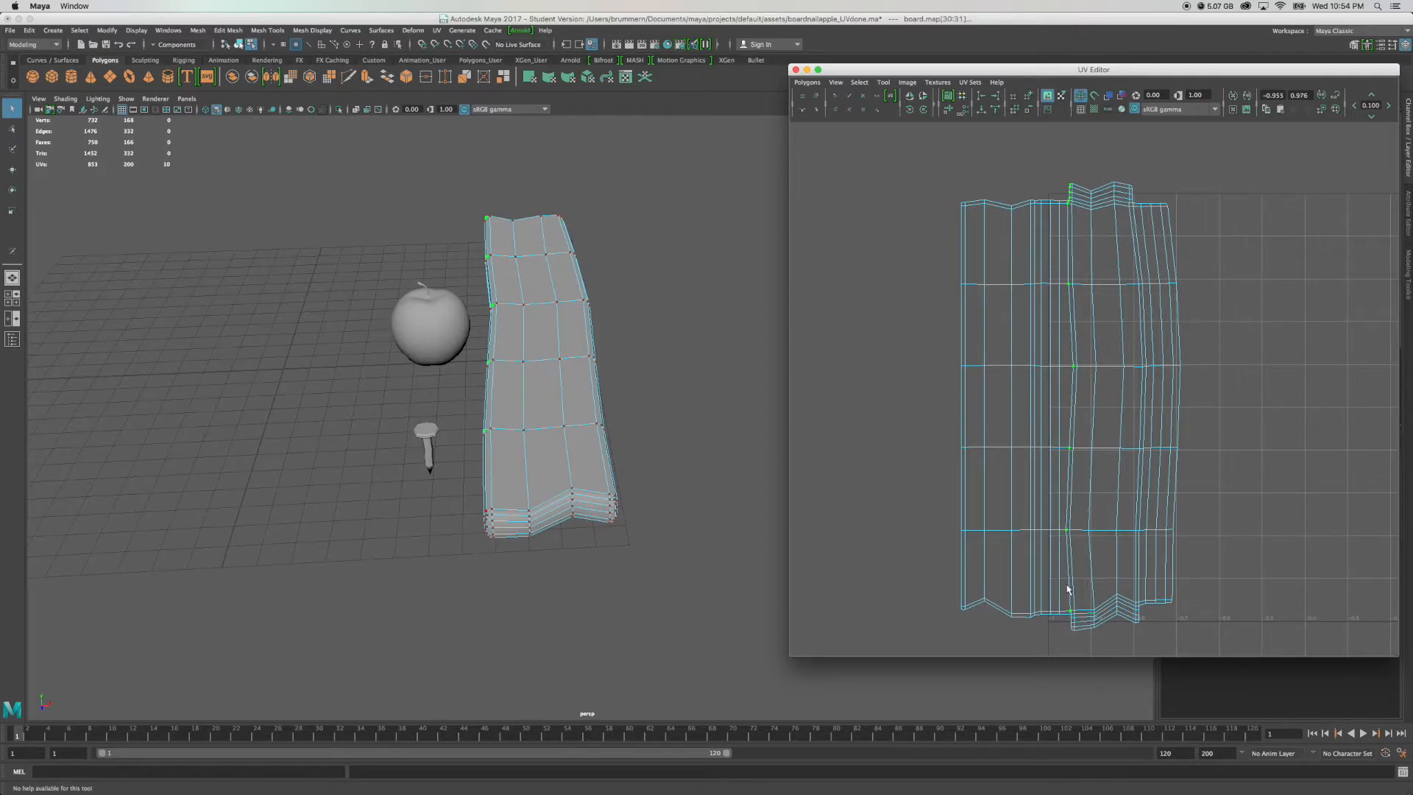
shift+click(1071, 637)
mouse_move(1071, 634)
mouse_down()
mouse_move(1063, 613)
mouse_move(1067, 641)
mouse_up()
key(Return)
Align the second UV column of the stepped end-cap section, directly beside its left border, to its minimum U.
drag(1069, 175, 1079, 517)
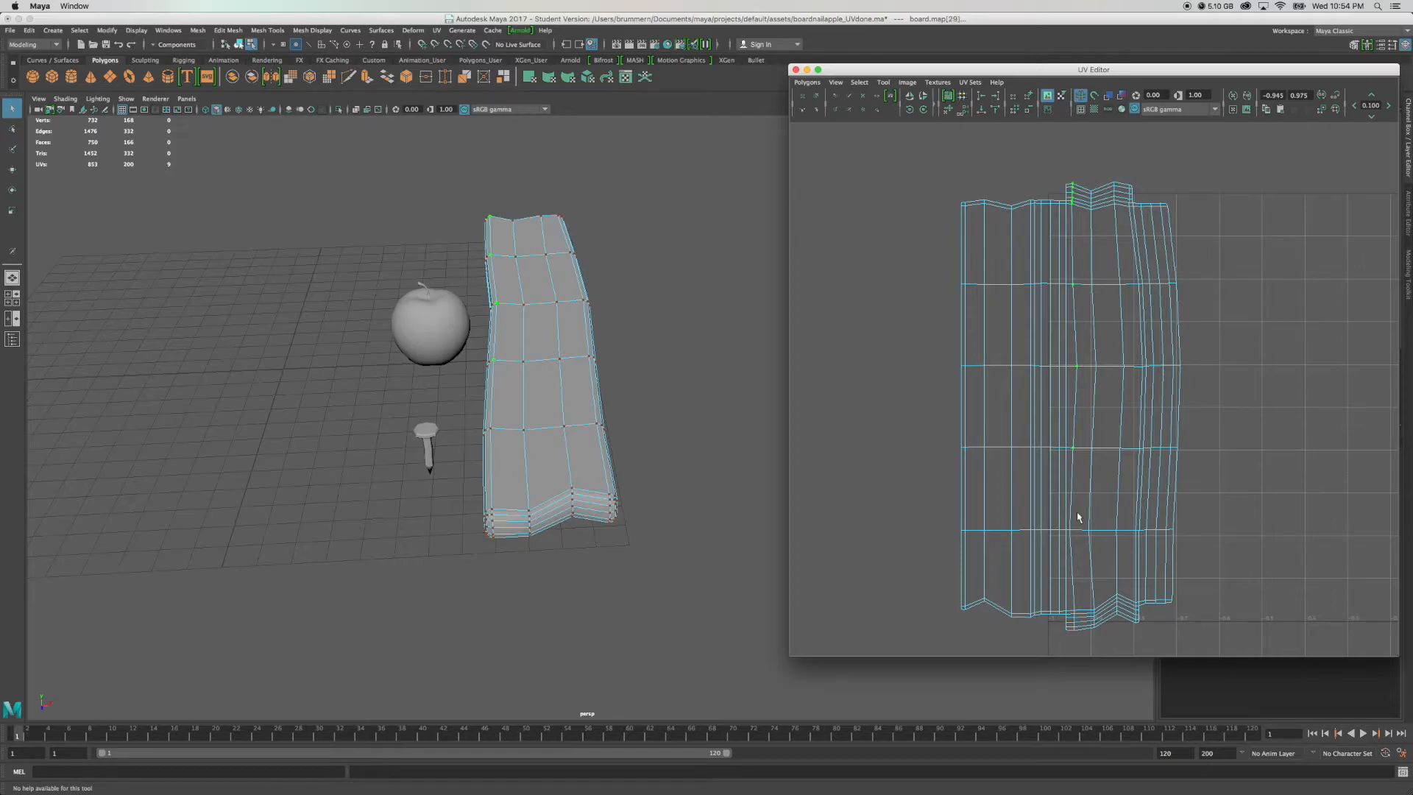
shift+click(1078, 605)
shift+drag(1079, 604, 1072, 639)
key(g)
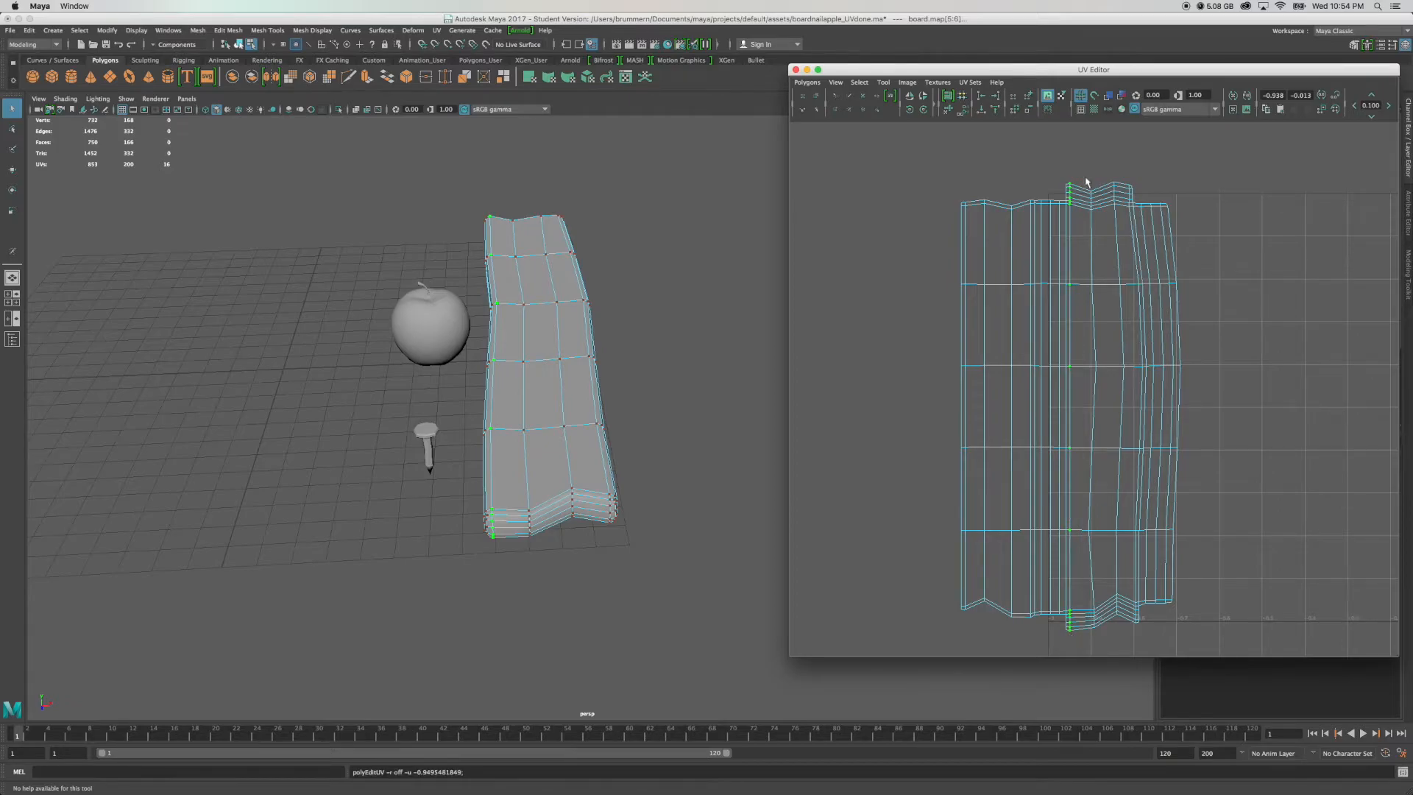
Align each of the two widely spaced interior UV columns of the stepped end-cap section to its minimum U.
drag(1083, 173, 1101, 633)
key(g)
drag(1107, 167, 1126, 627)
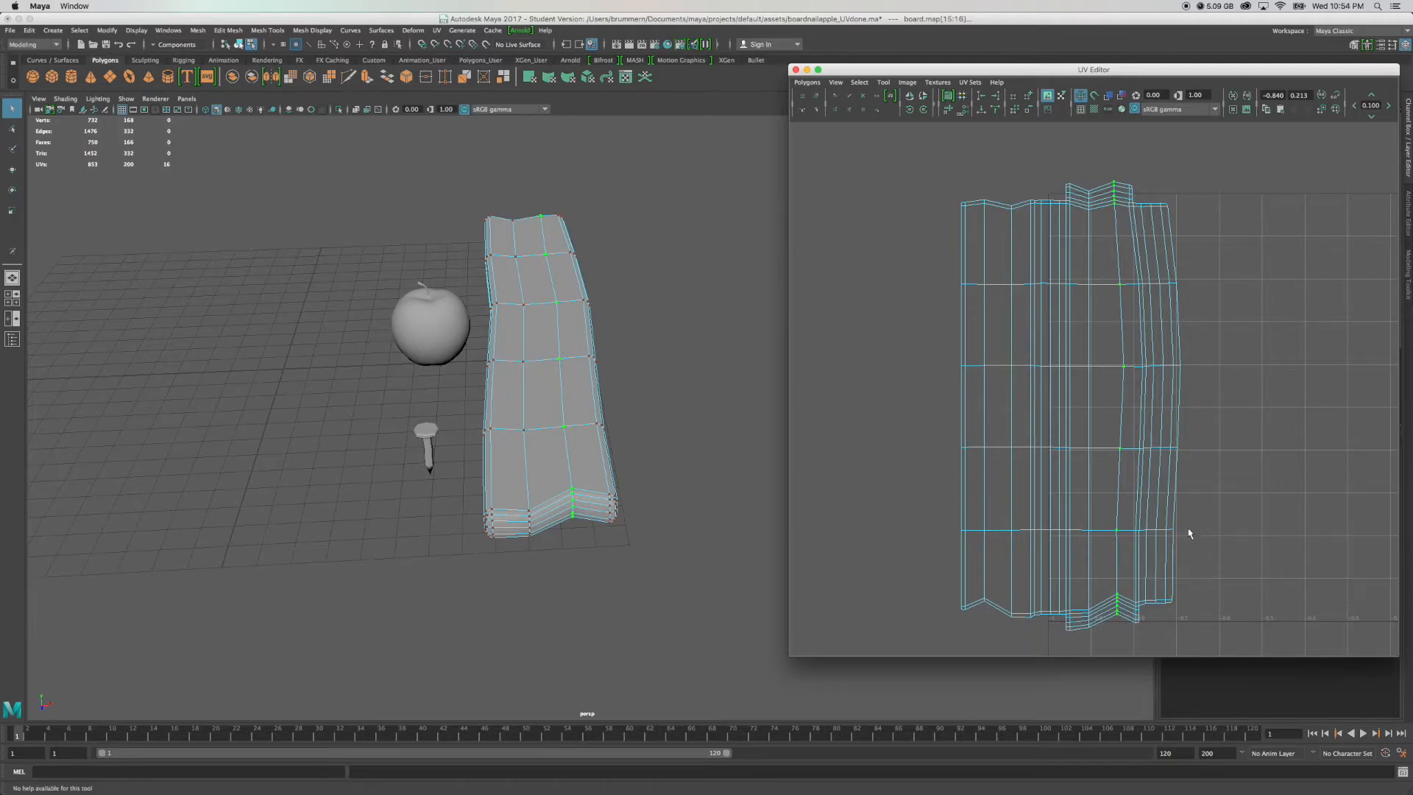
shift+right_drag(1191, 532, 1198, 511)
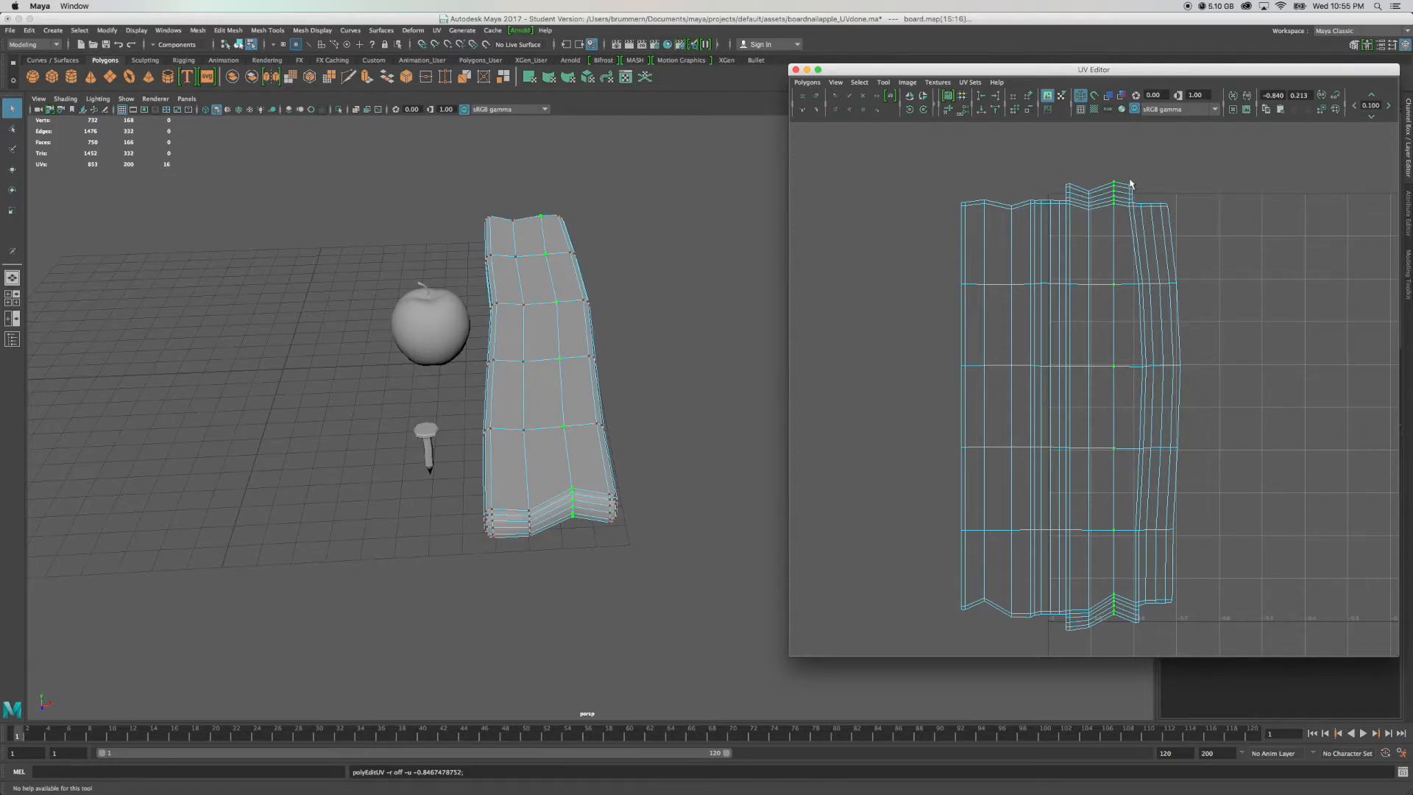
Align the inner of the two closely spaced UV columns at the end-cap section's right border to its minimum U.
drag(1122, 176, 1131, 215)
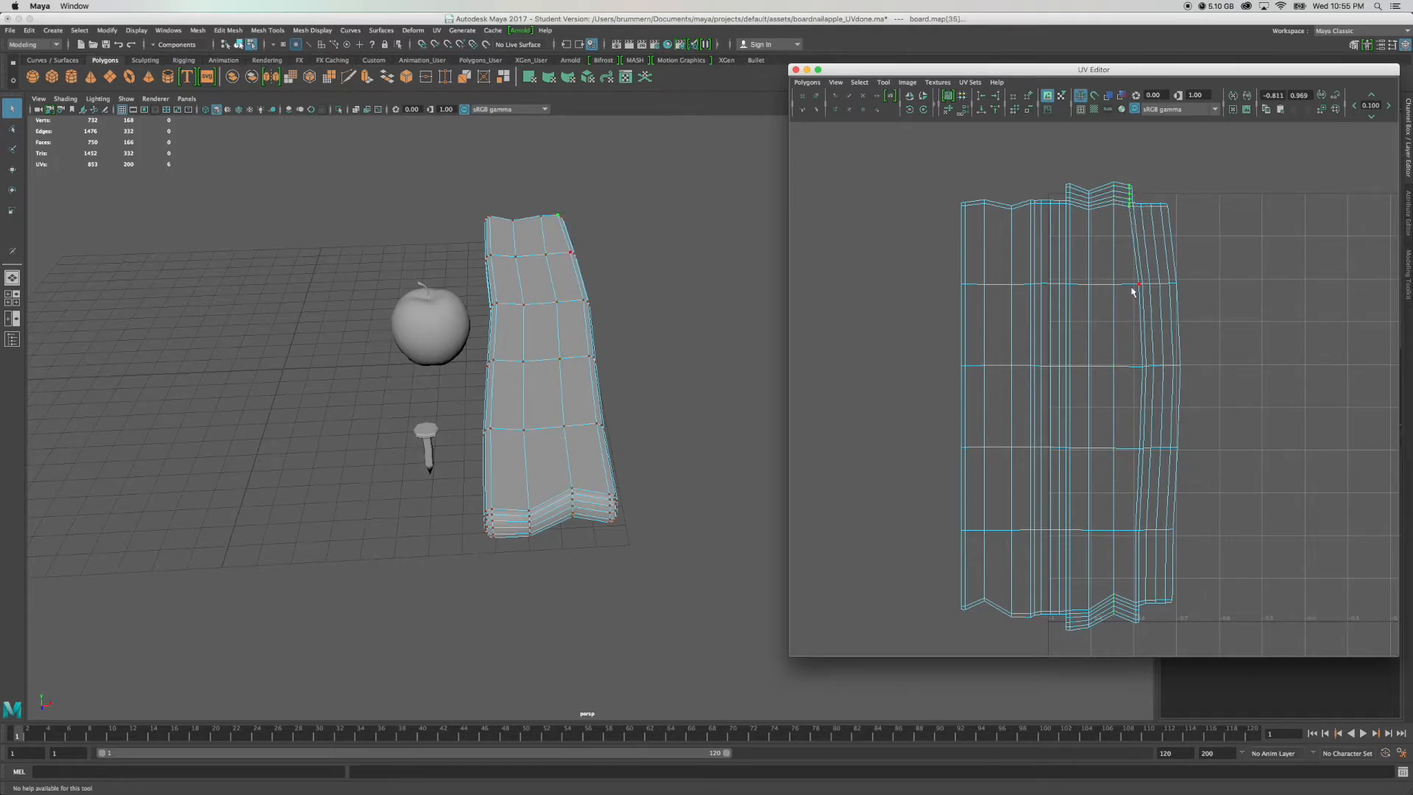
shift+click(1133, 447)
shift+drag(1128, 602, 1137, 631)
key(g)
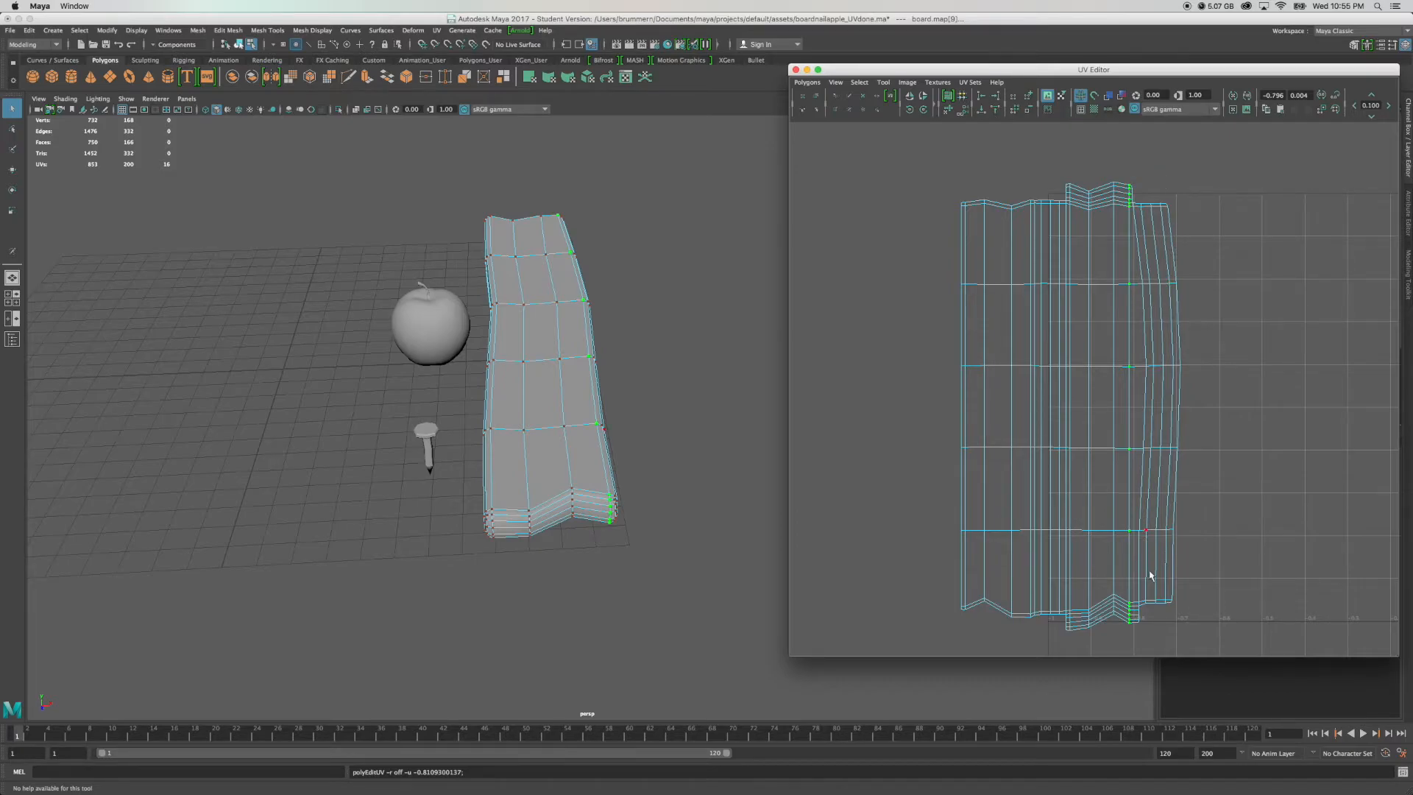
Align the outer UV column at the end-cap section's right border, from its lower to its upper end, to its minimum U.
drag(1141, 629, 1136, 596)
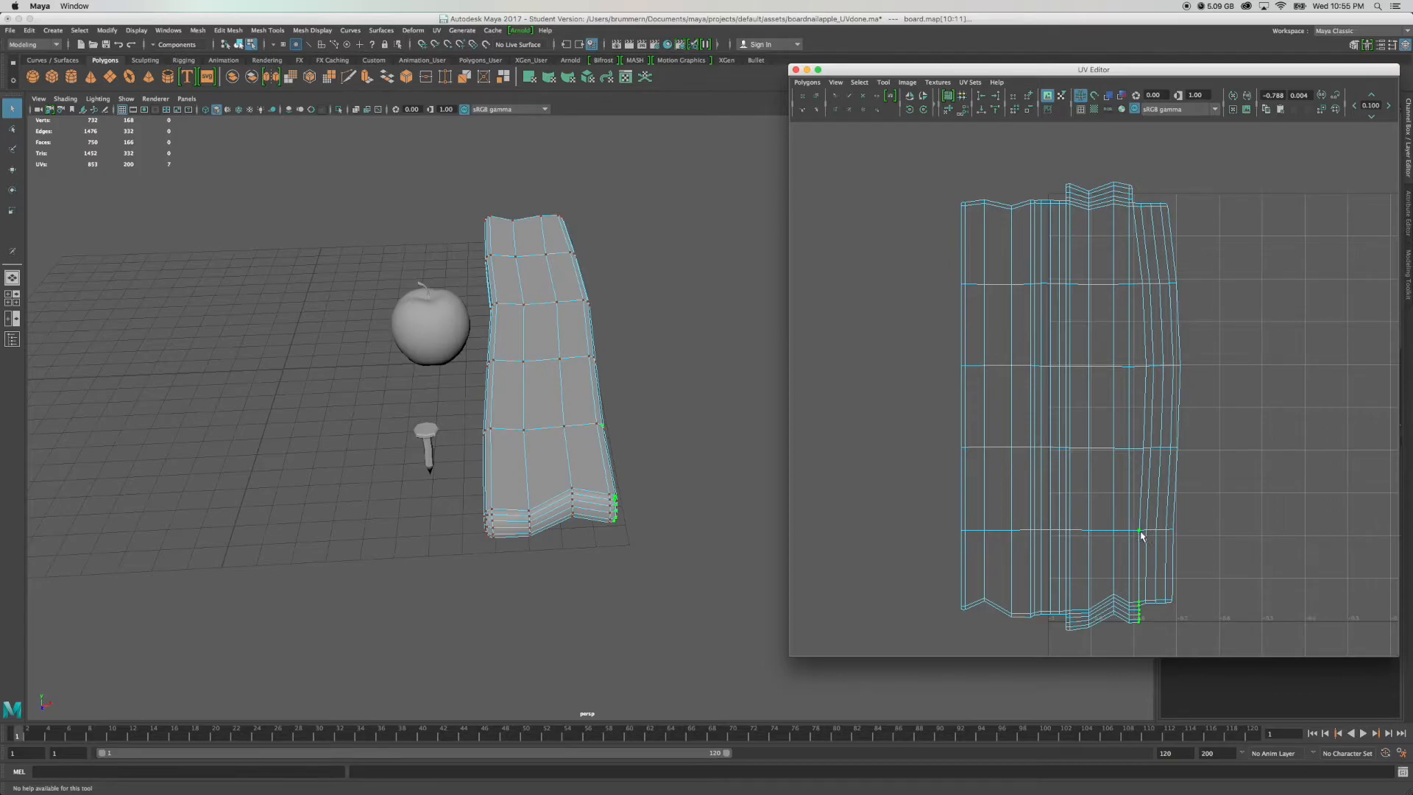
shift+click(1143, 374)
shift+click(1139, 292)
shift+drag(1135, 212, 1133, 167)
key(g)
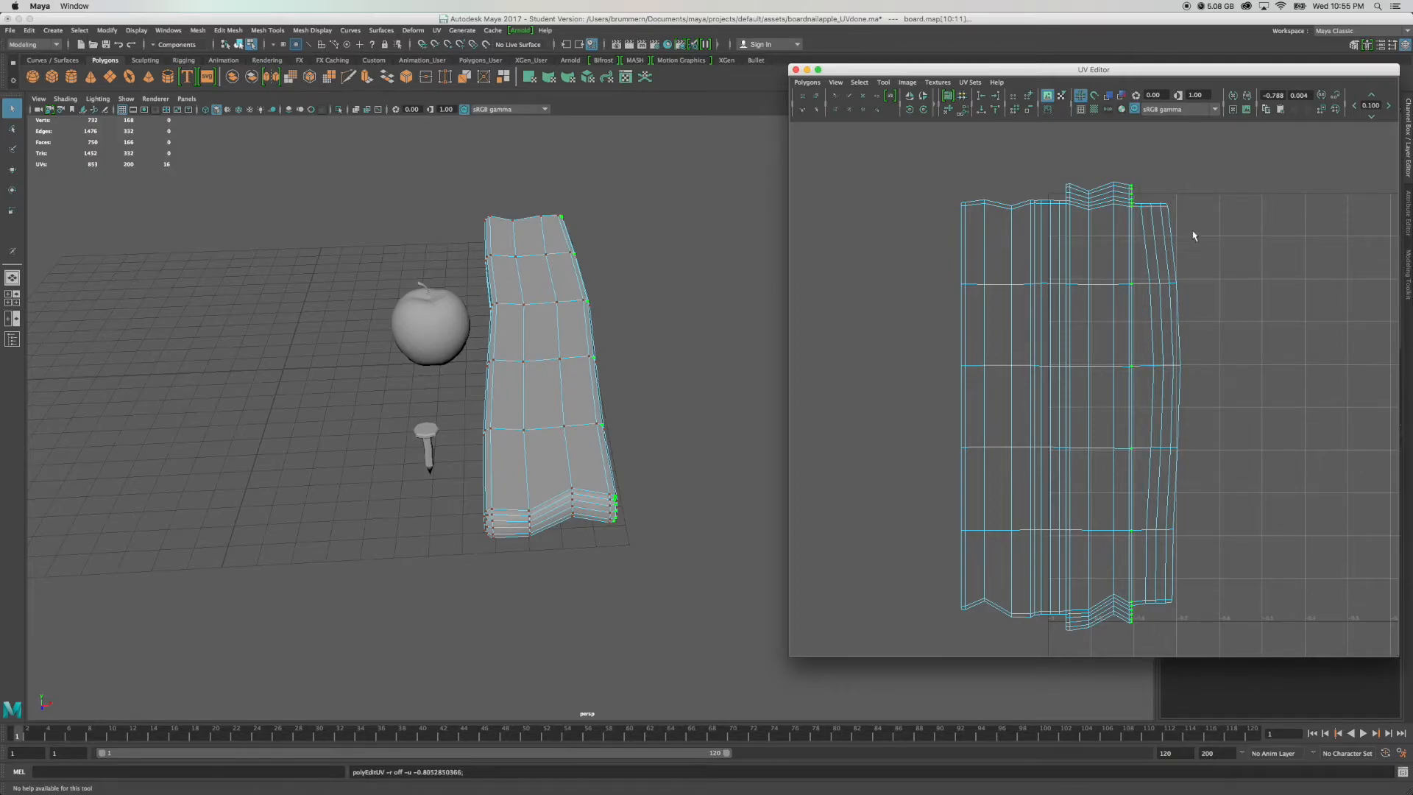
Align the first UV column to the right of the end-cap section to its minimum U.
drag(1137, 199, 1147, 290)
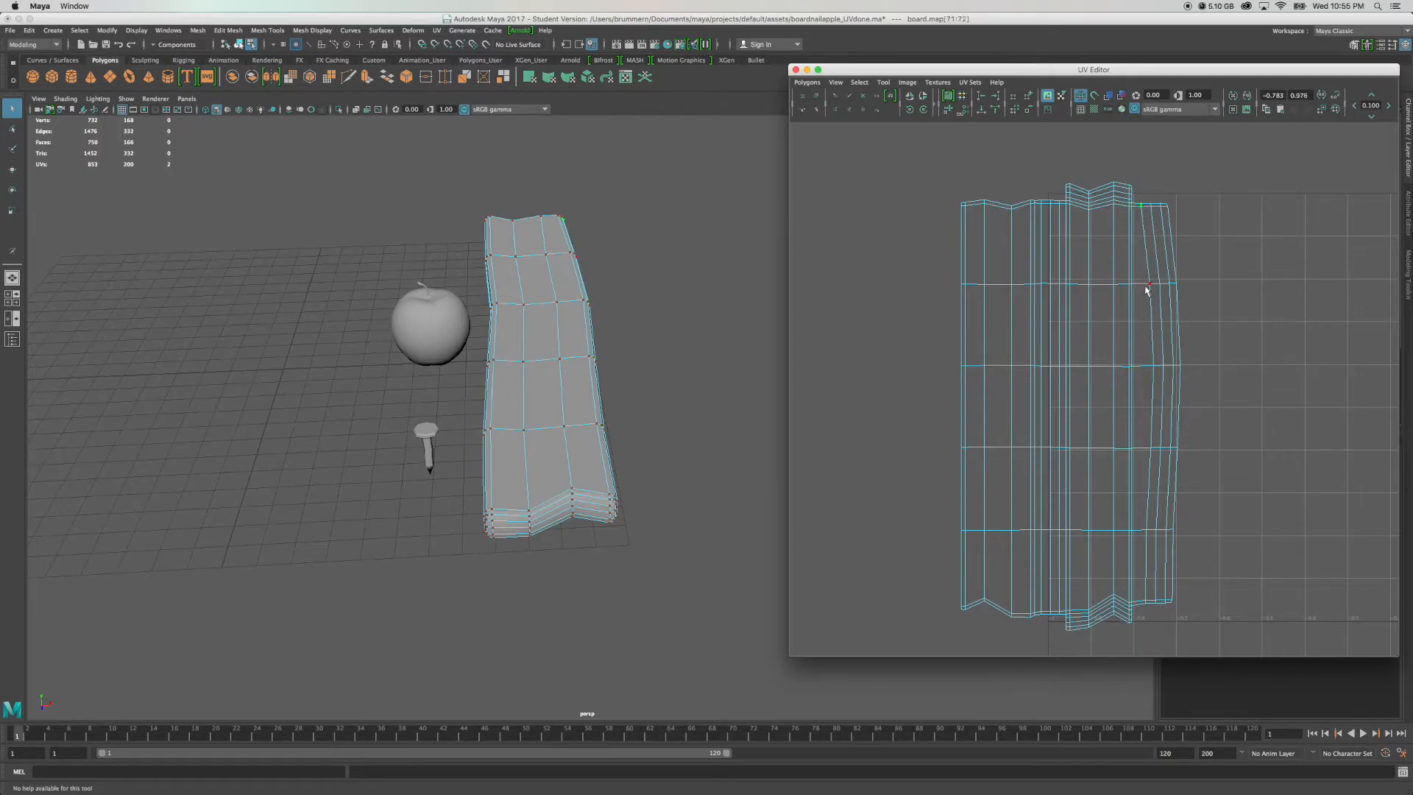
shift+click(1148, 286)
shift+click(1152, 365)
shift+click(1144, 430)
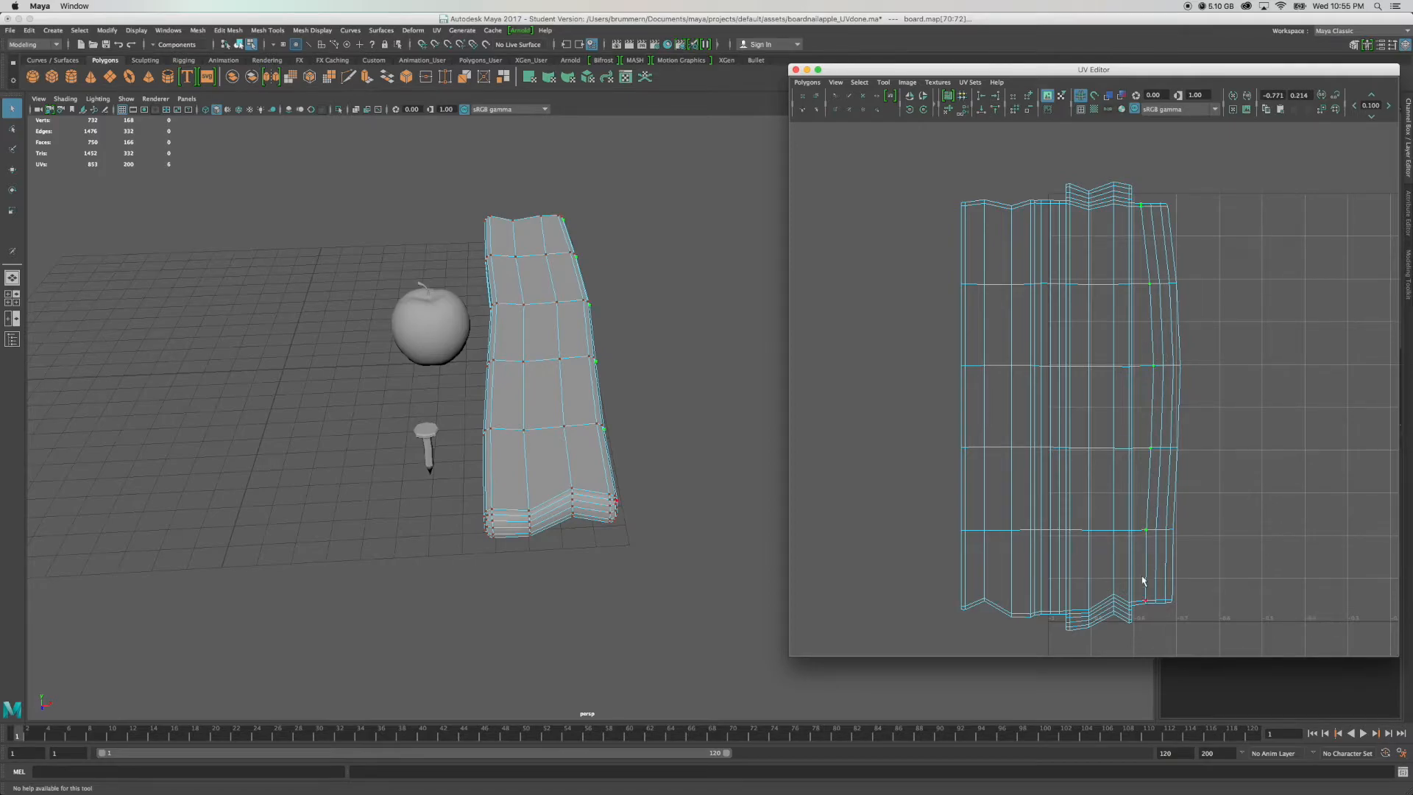
shift+click(1145, 600)
key(g)
Align the second UV column to the right of the end-cap section to its minimum U.
drag(1149, 200, 1153, 213)
shift+click(1157, 282)
shift+click(1162, 365)
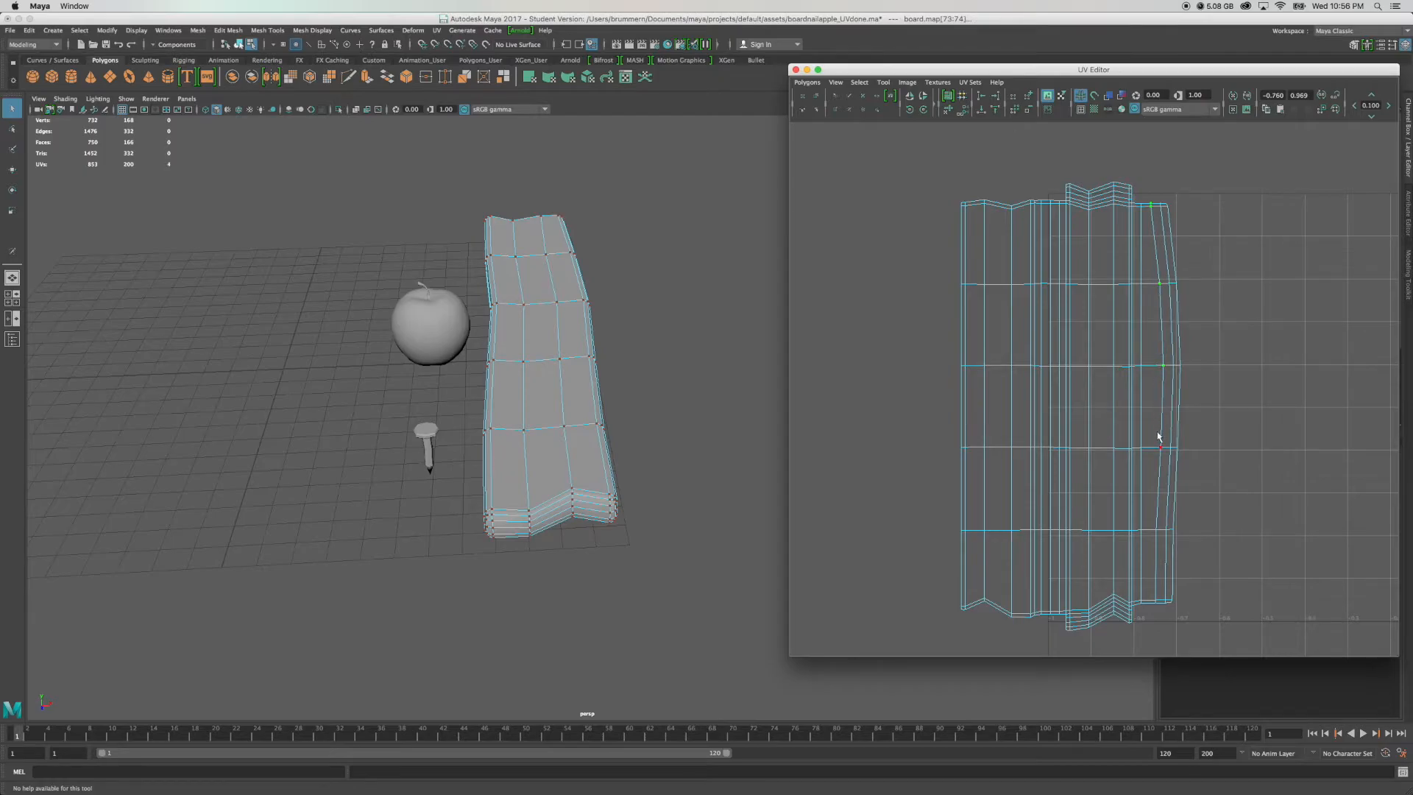
shift+drag(1151, 584, 1160, 611)
key(g)
Align the UV column just inside the shell's right outer edge to its minimum U.
drag(1146, 186, 1176, 223)
shift+click(1169, 283)
shift+click(1166, 358)
shift+click(1163, 443)
shift+click(1165, 518)
shift+click(1169, 607)
key(g)
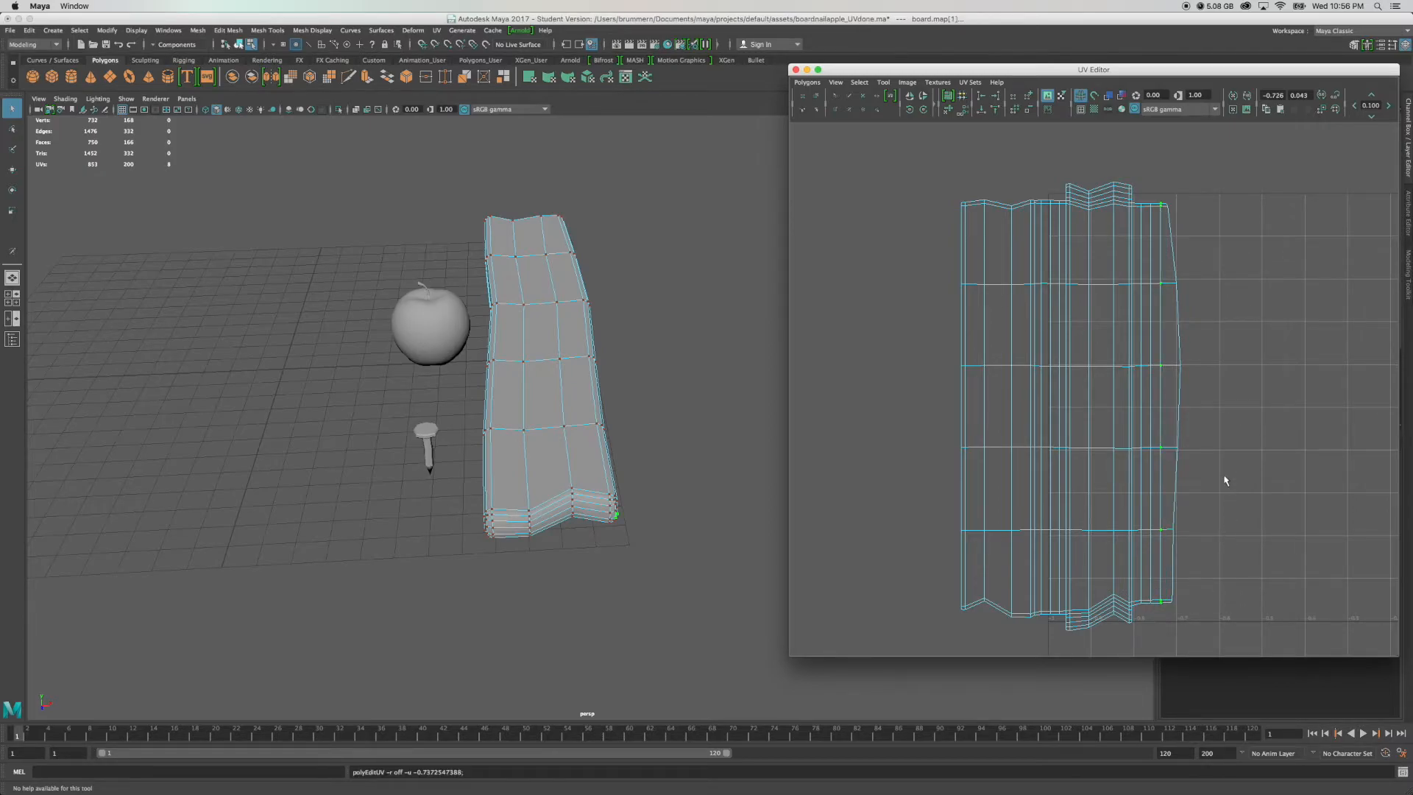
Align the UVs along the shell's right outer edge to their minimum U.
drag(1165, 197, 1190, 611)
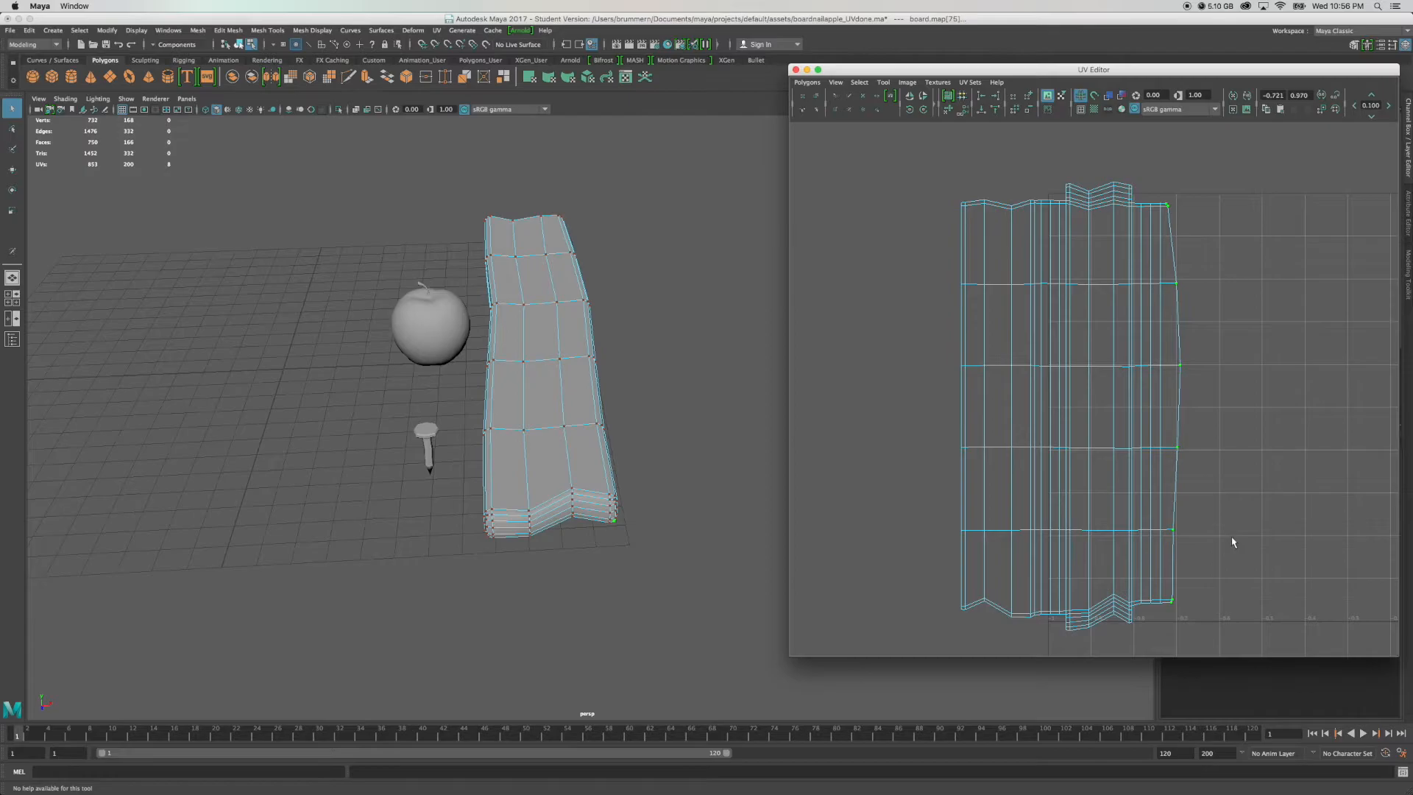
key(g)
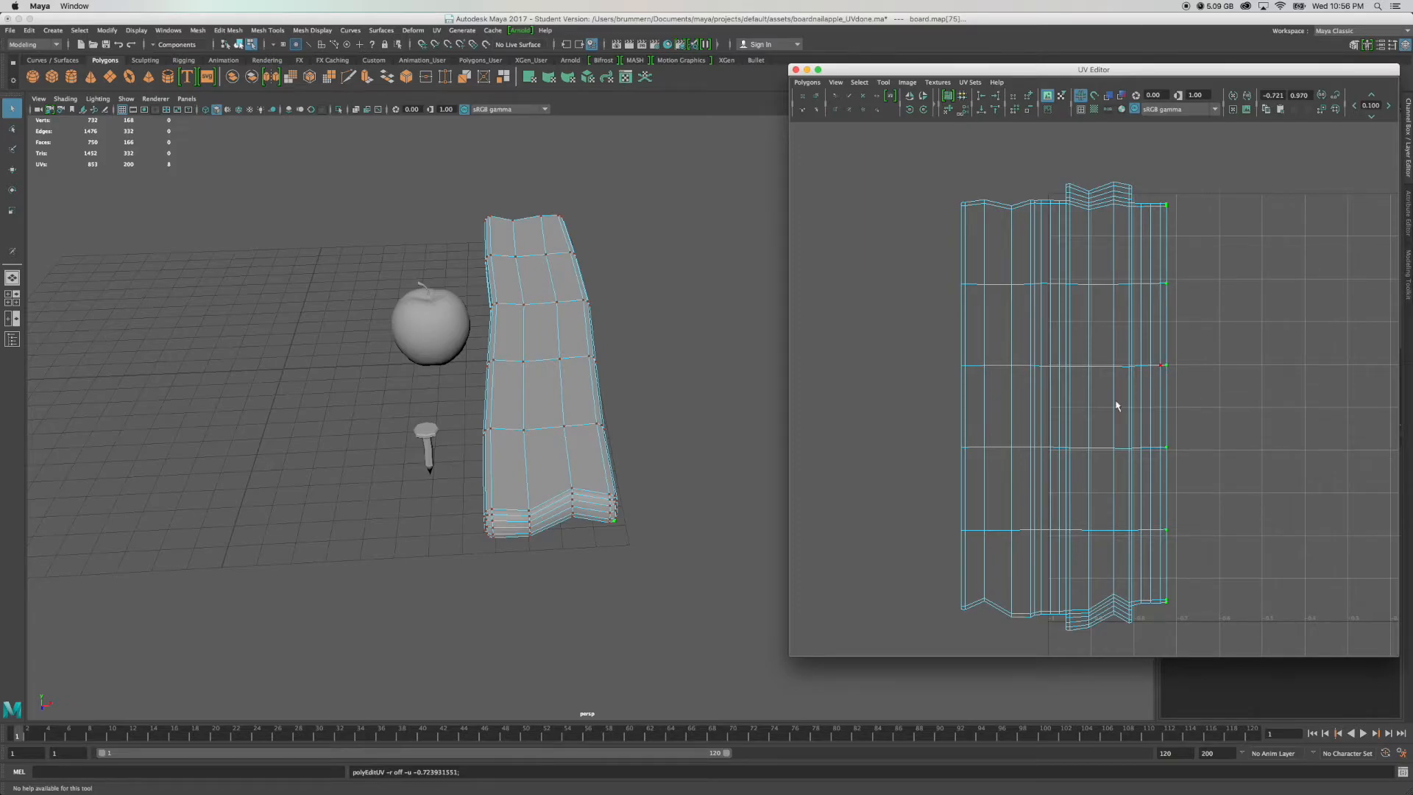
Straighten the board's four interior horizontal UV rows by aligning each row to its minimum V.
drag(920, 495, 1182, 551)
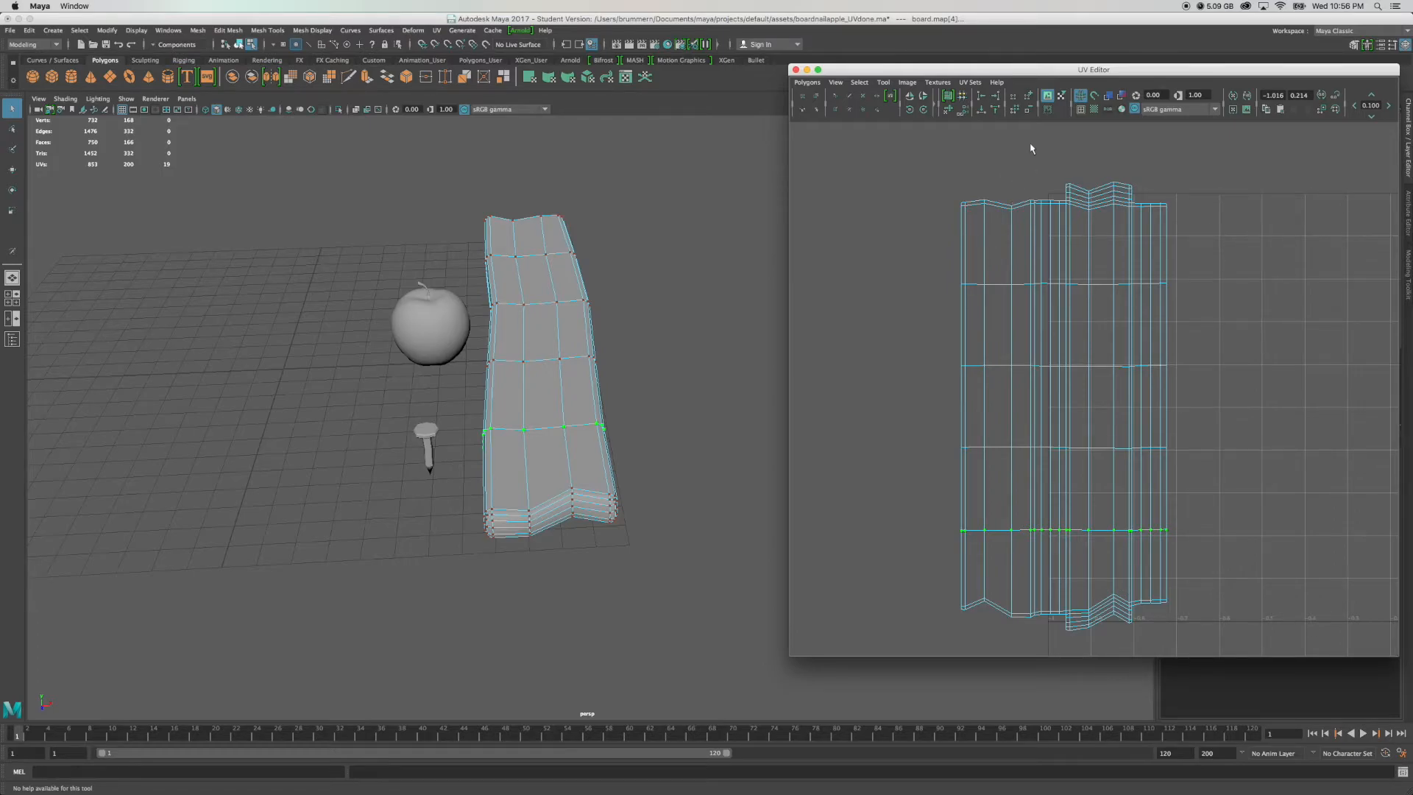
drag(936, 423, 1173, 467)
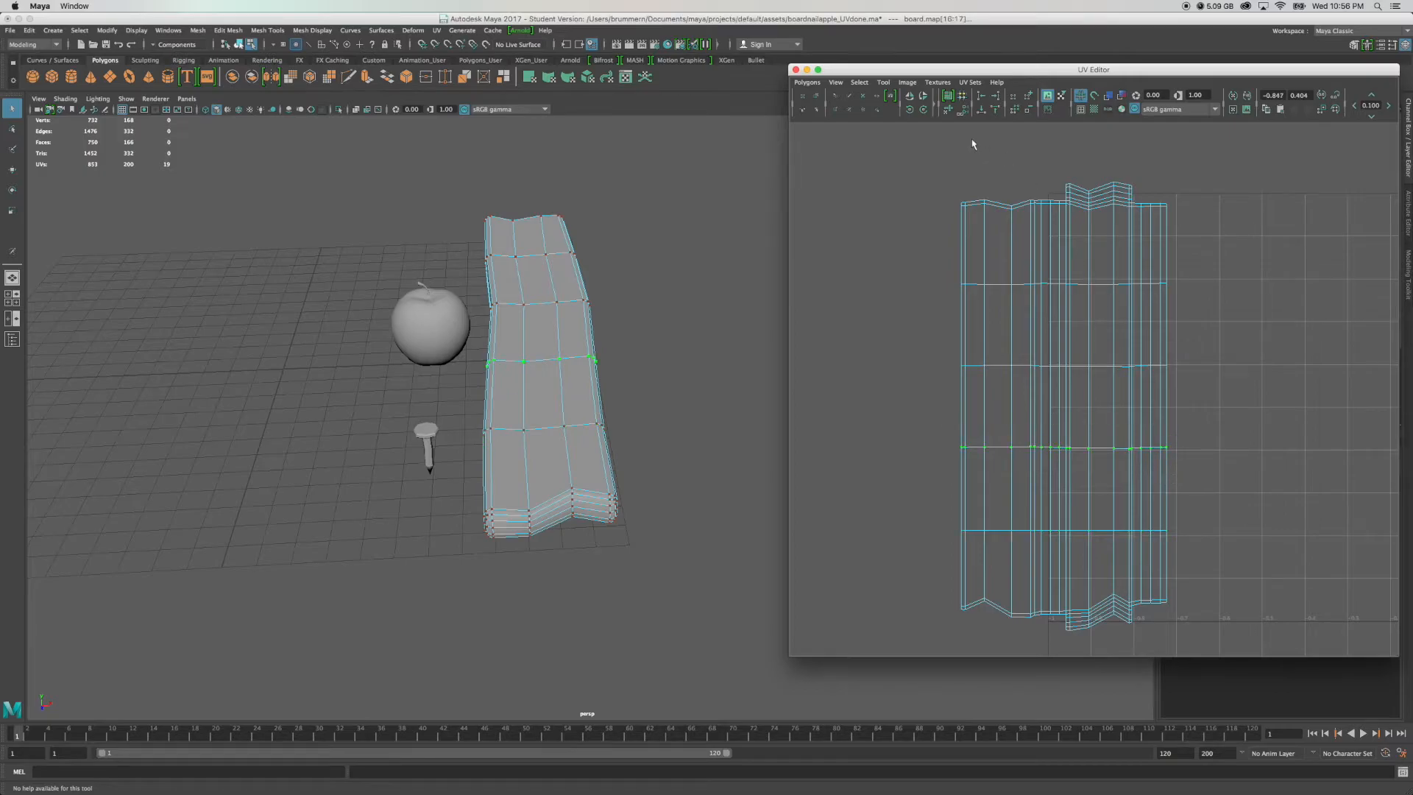
click(981, 110)
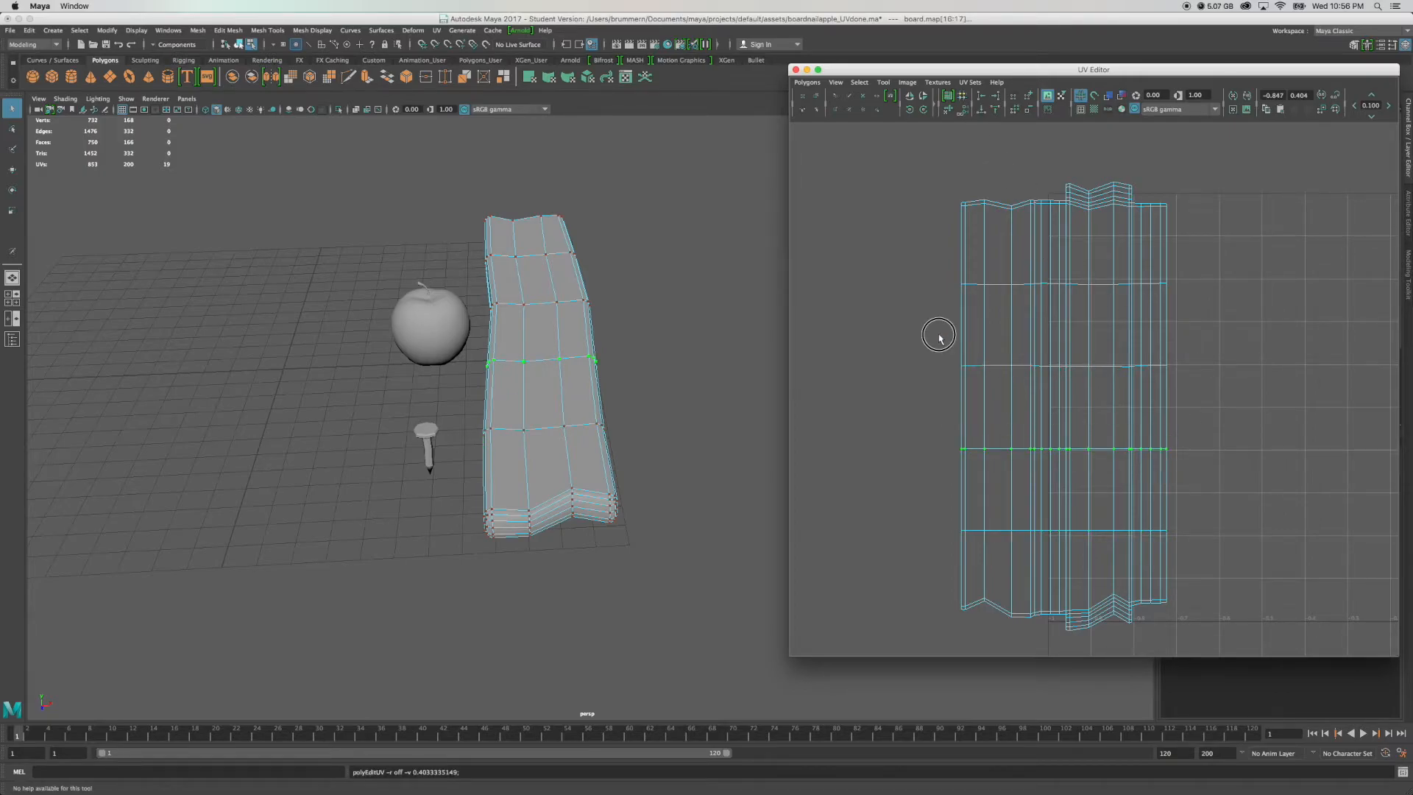
drag(938, 336, 1183, 386)
drag(944, 265, 1183, 311)
key(g)
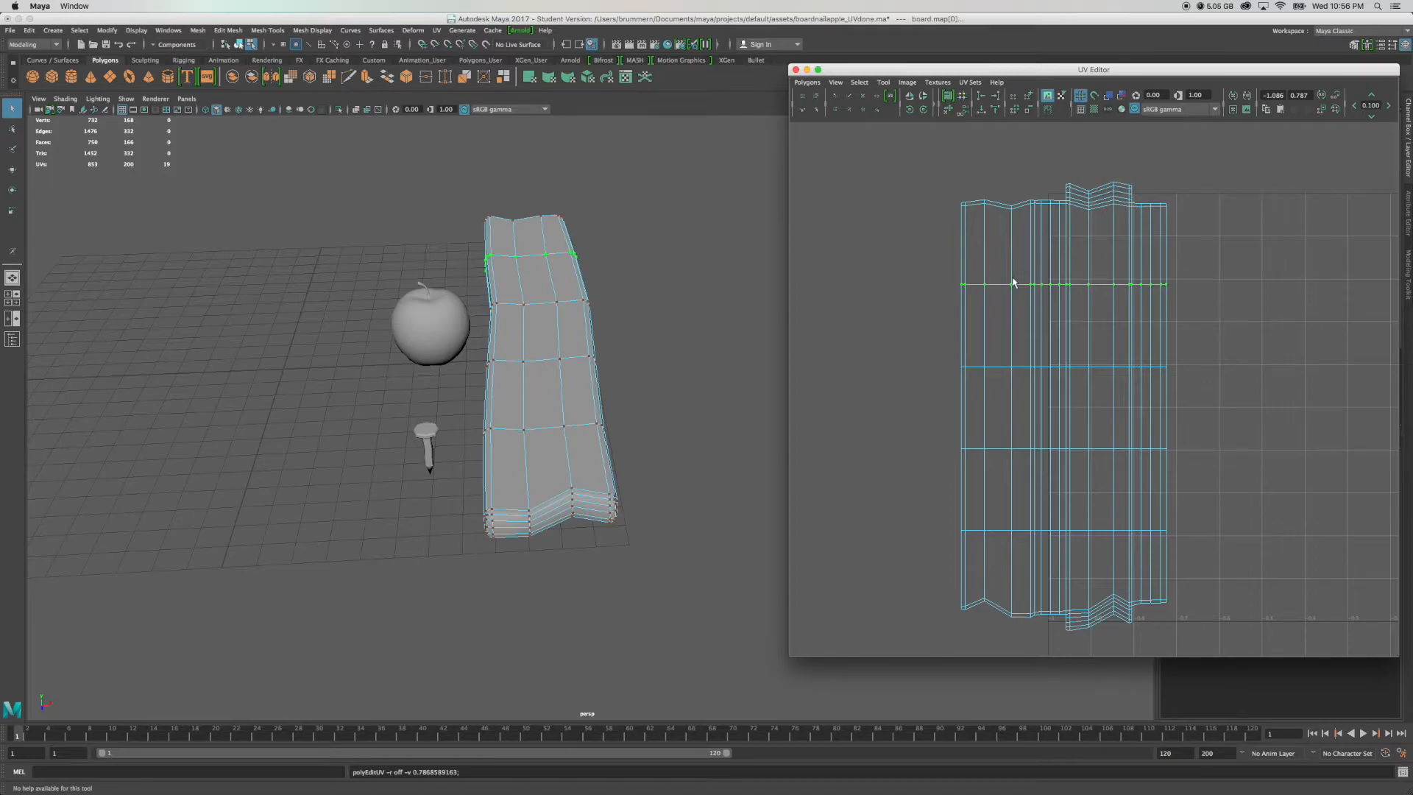
key(w)
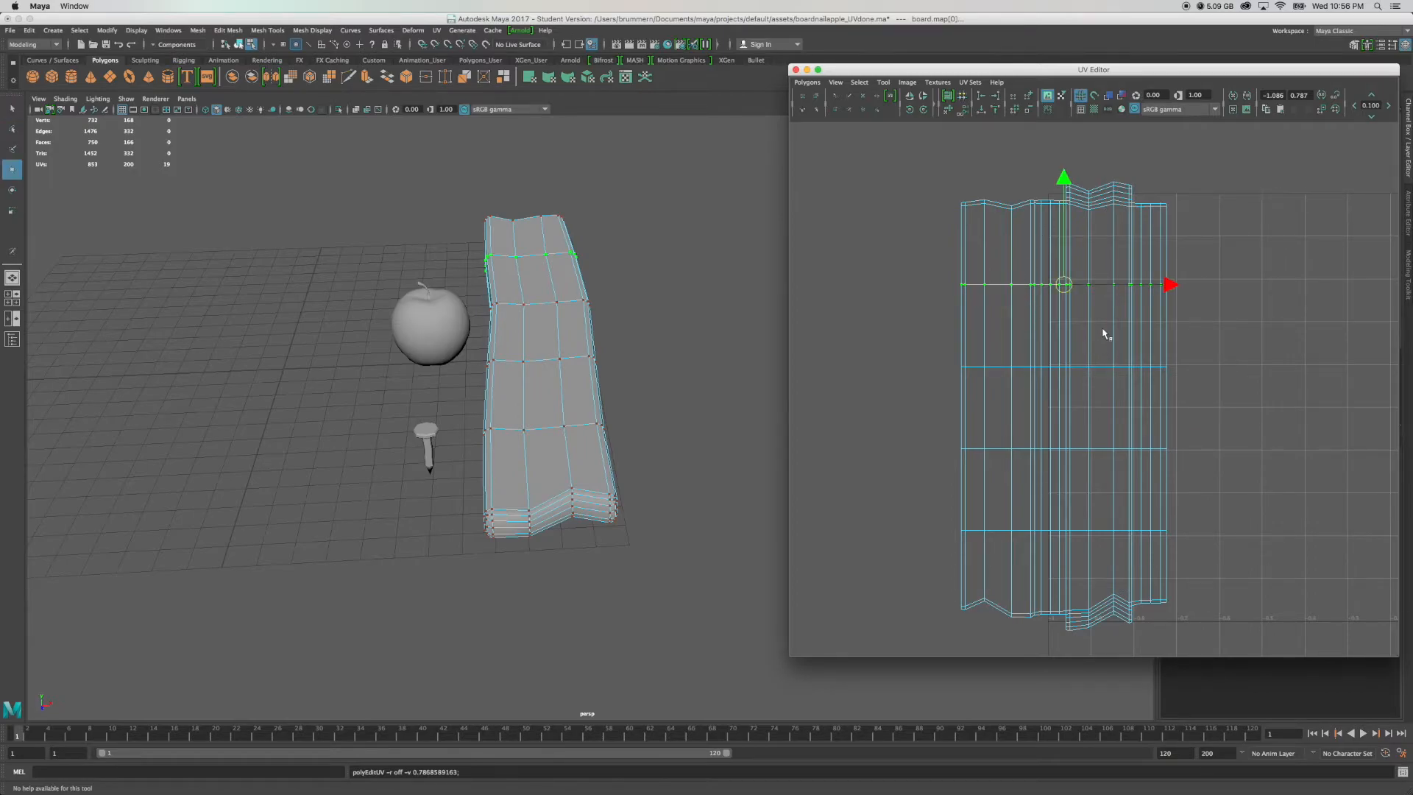
key(r)
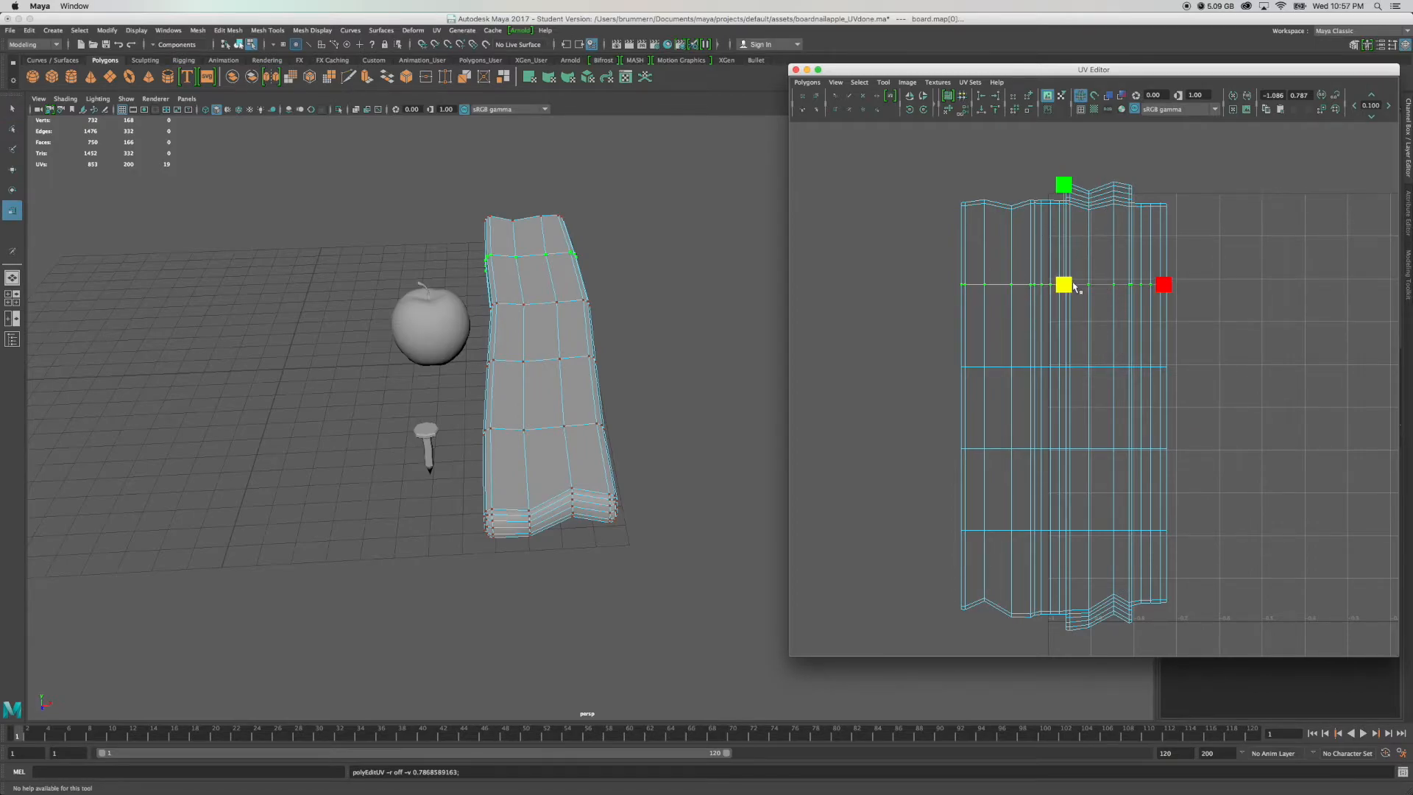
drag(1072, 285, 1068, 282)
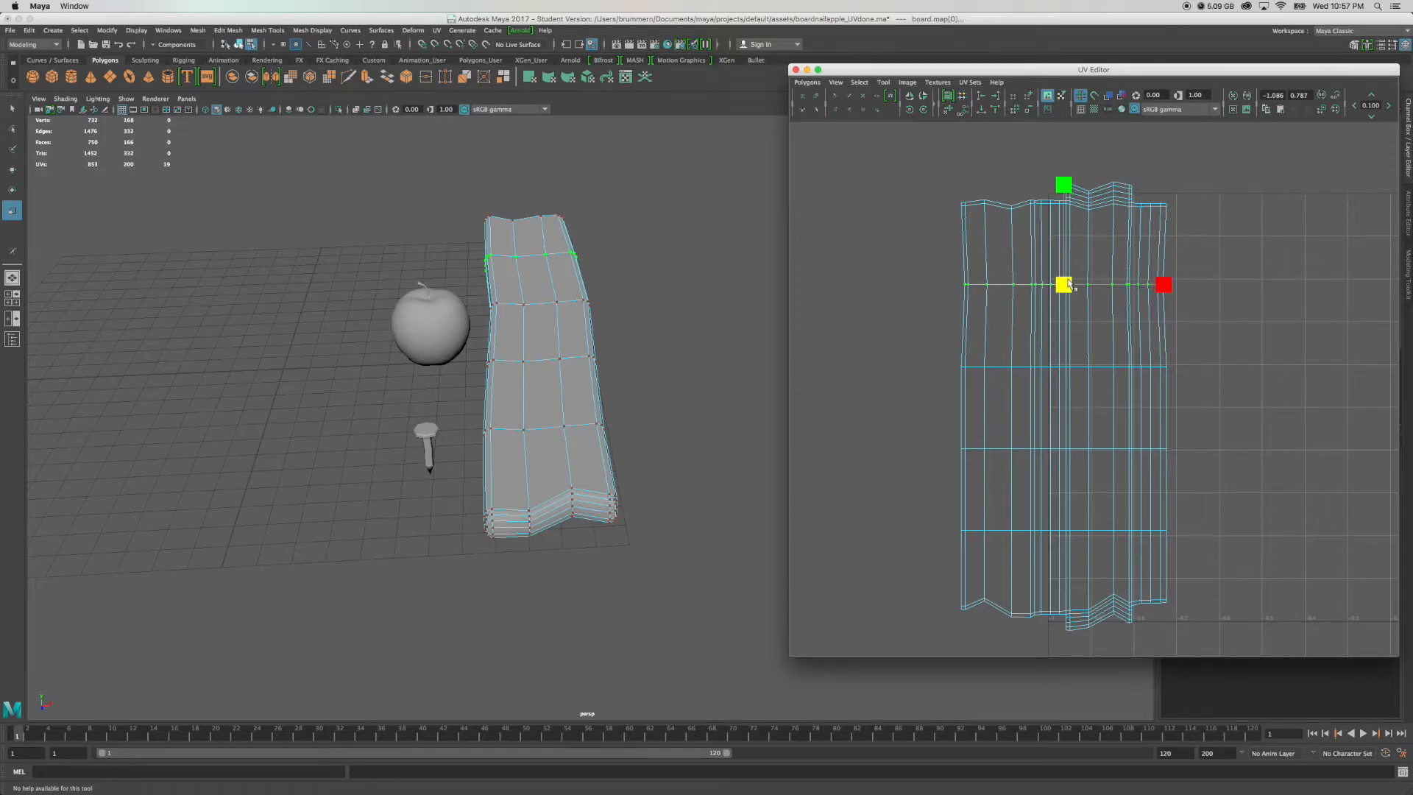
Select the board's entire UV shell and scale it down slightly and uniformly.
click(1126, 250)
right_drag(1126, 250, 1076, 230)
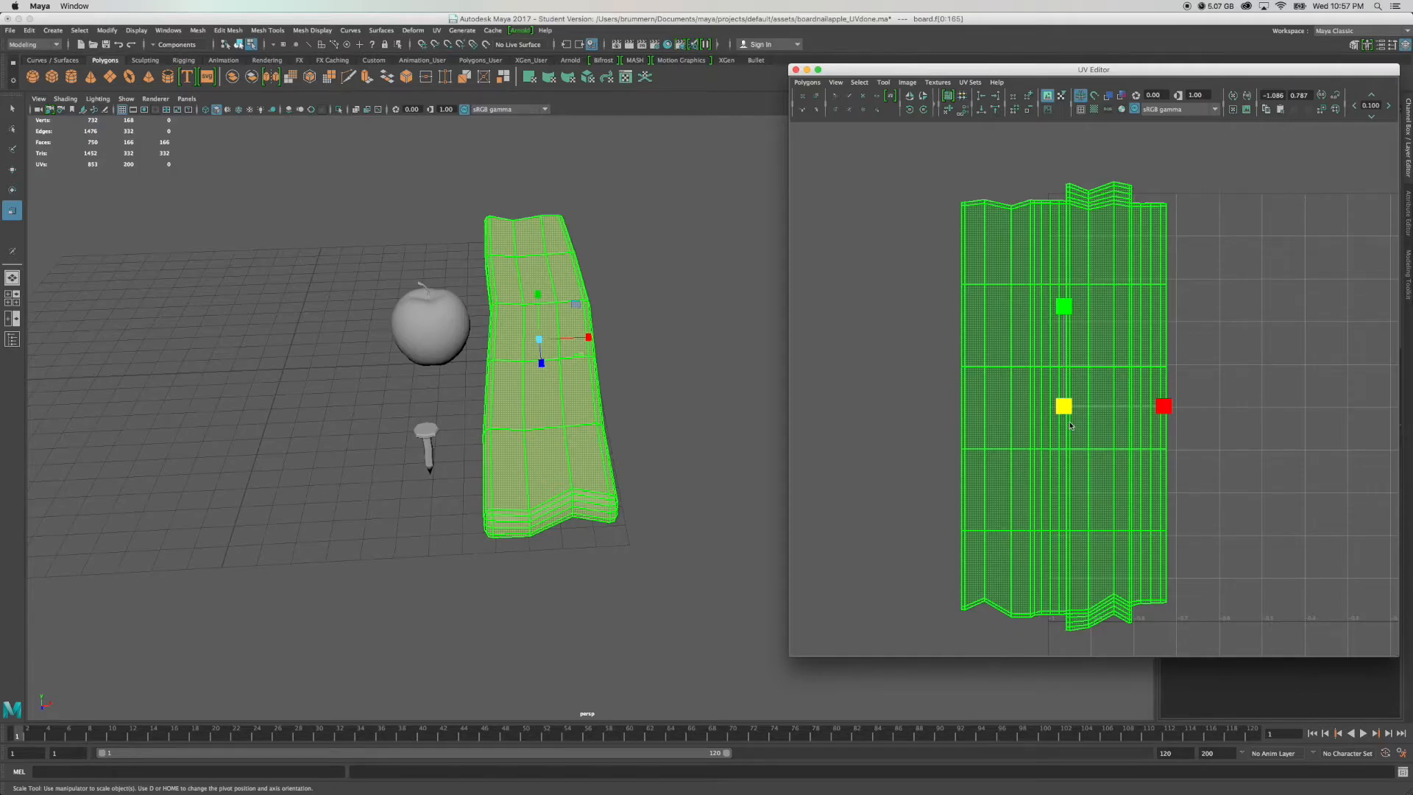
drag(1064, 406, 1067, 405)
click(1170, 193)
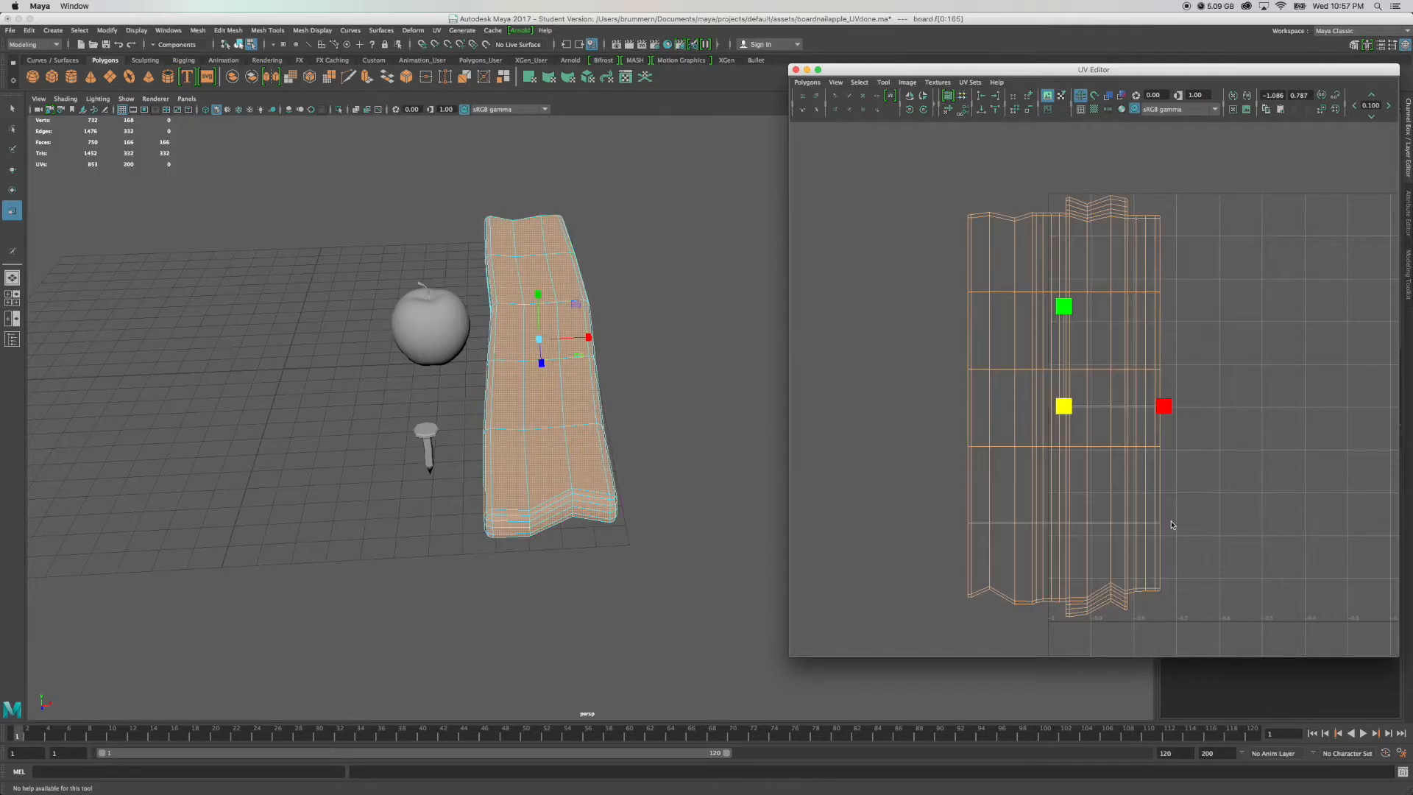
Move the board's whole UV shell horizontally into the left half of the 0 to 1 texture space.
scroll(1162, 544, down, 2)
scroll(1161, 543, down, 2)
key(w)
drag(1181, 399, 1230, 398)
click(1137, 268)
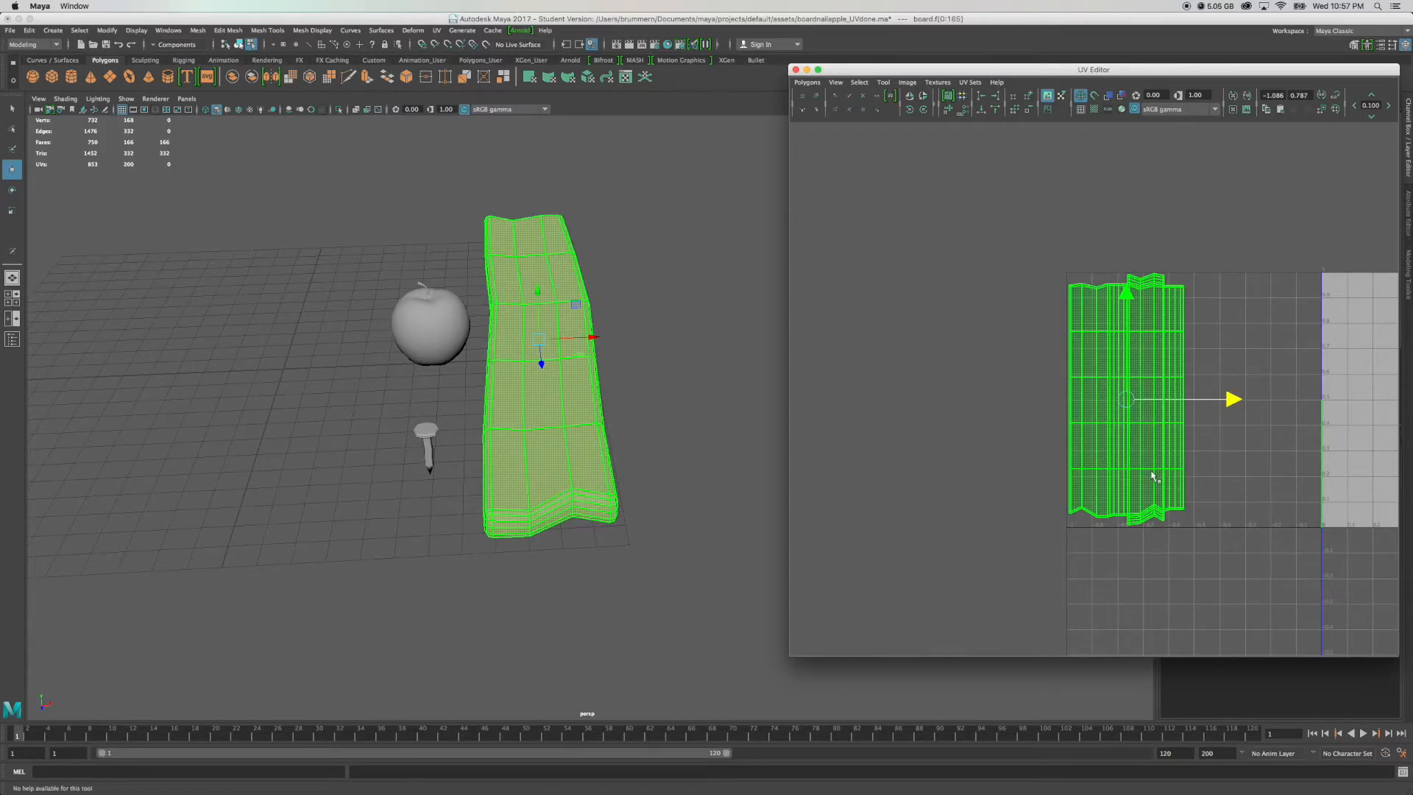
alt+middle_drag(1221, 461, 993, 440)
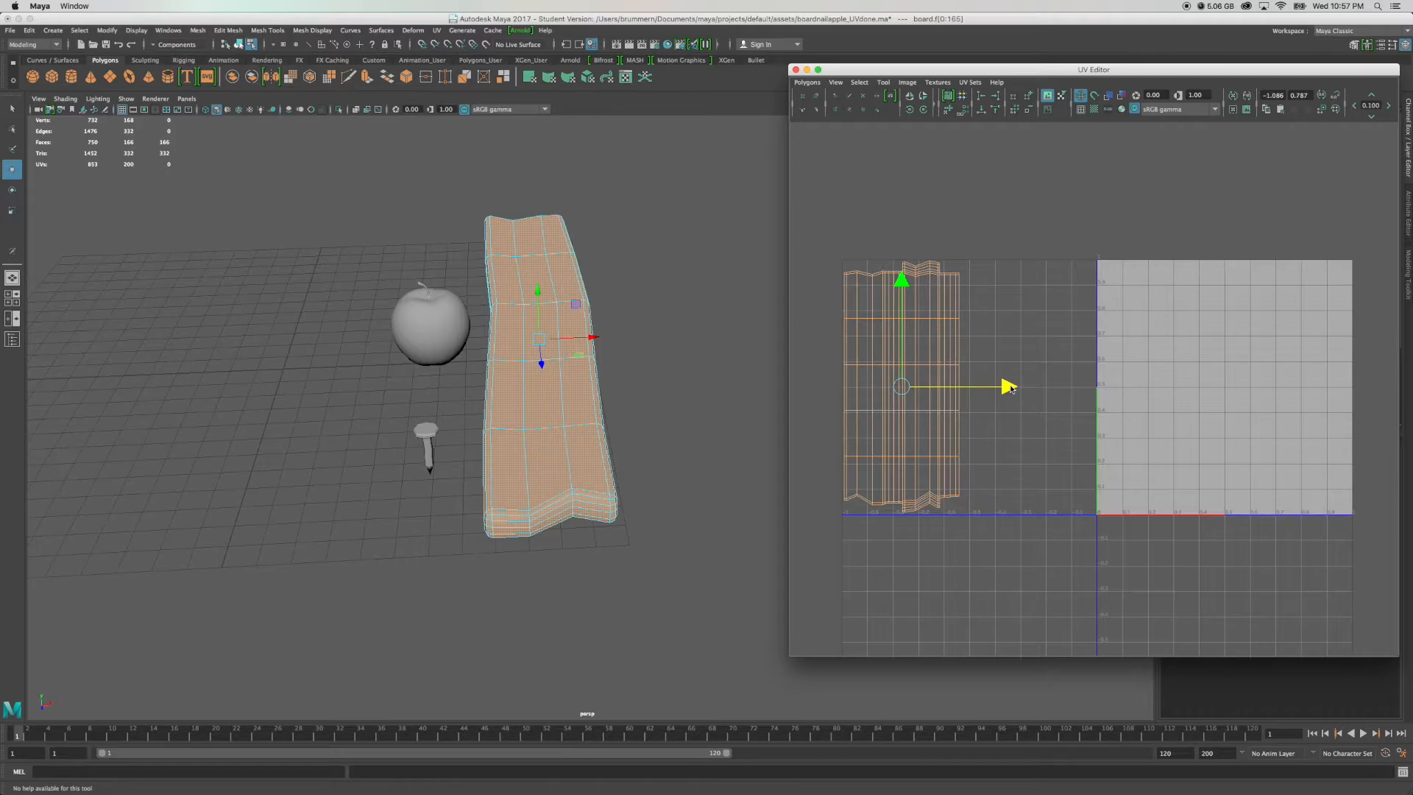
drag(1010, 388, 1267, 384)
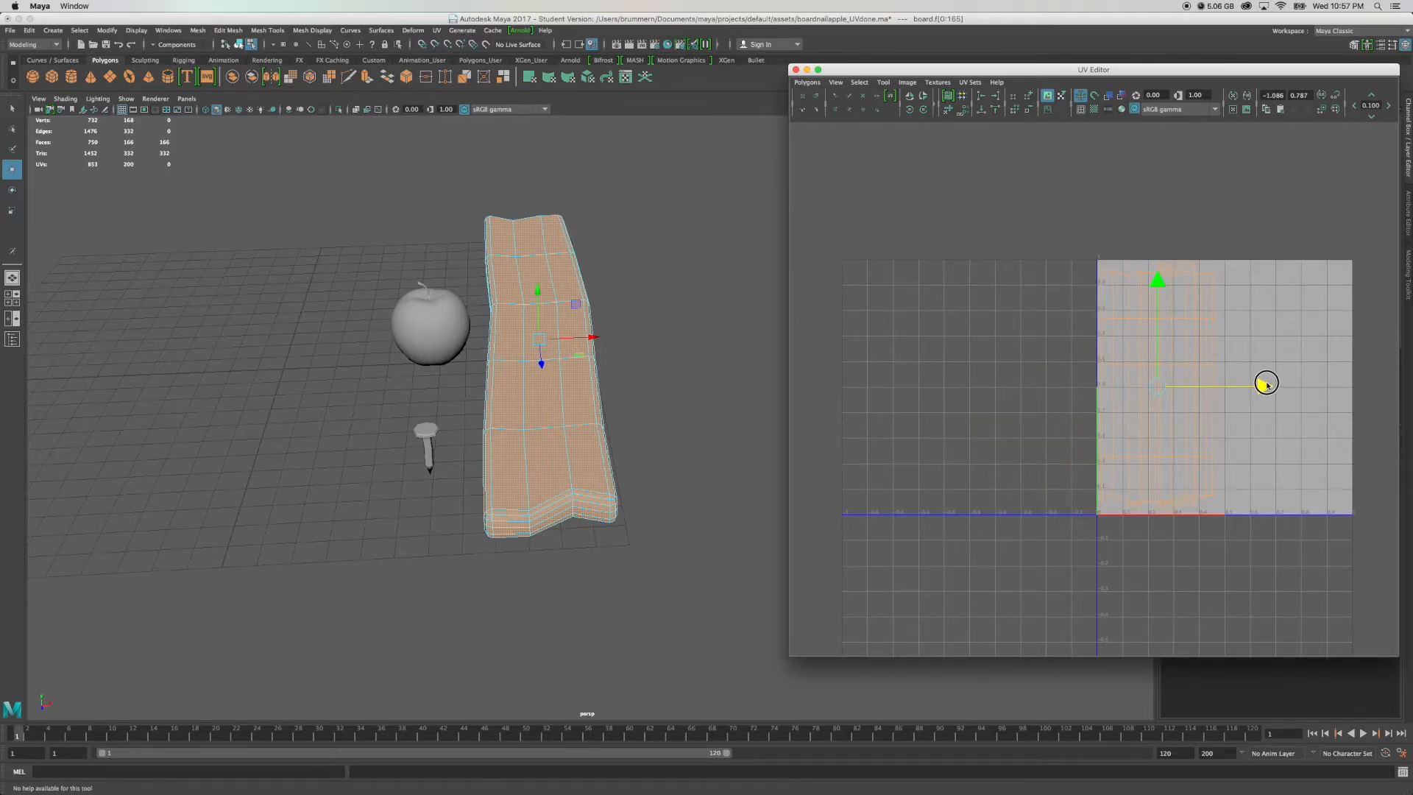
drag(1266, 384, 1266, 384)
click(1215, 475)
alt+drag(452, 440, 426, 390)
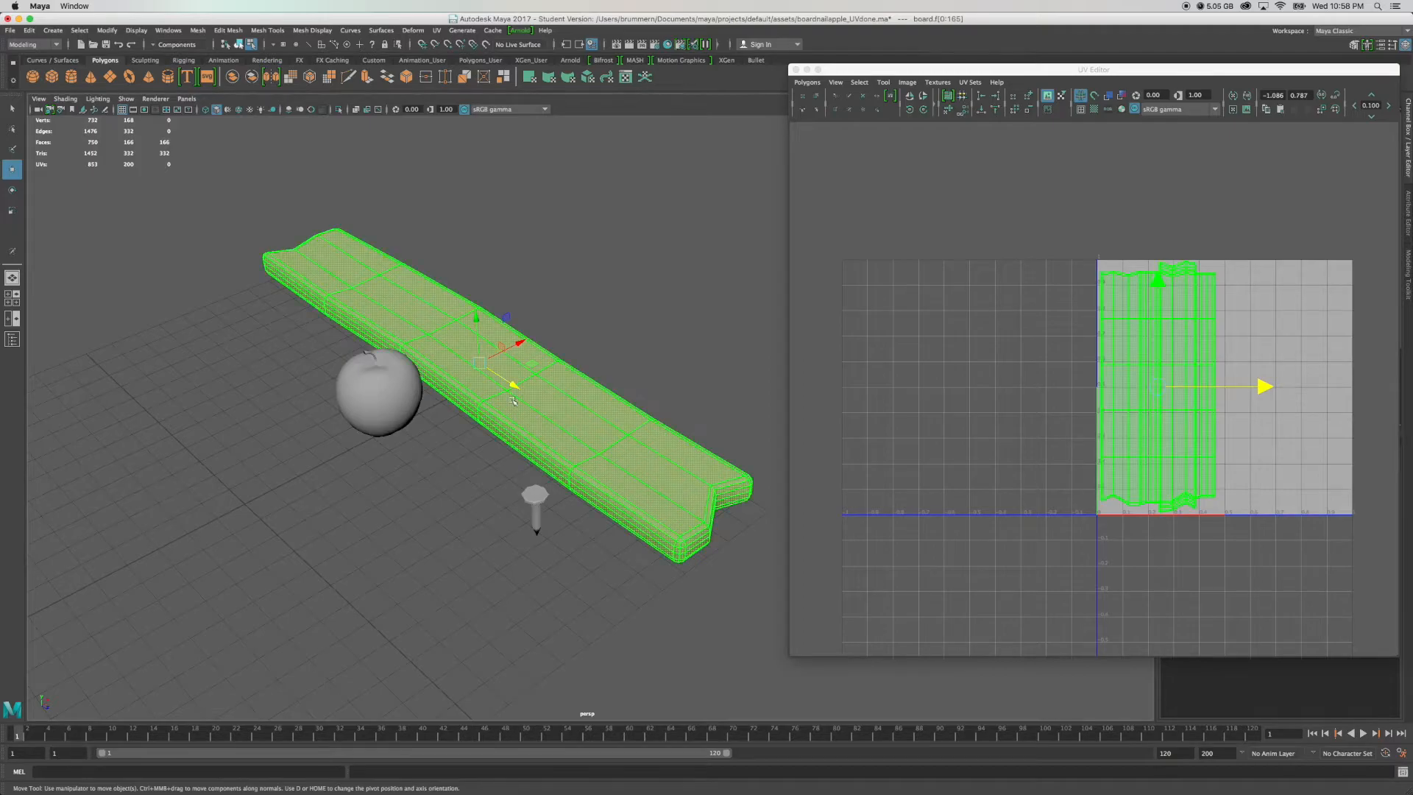
alt+drag(451, 436, 493, 380)
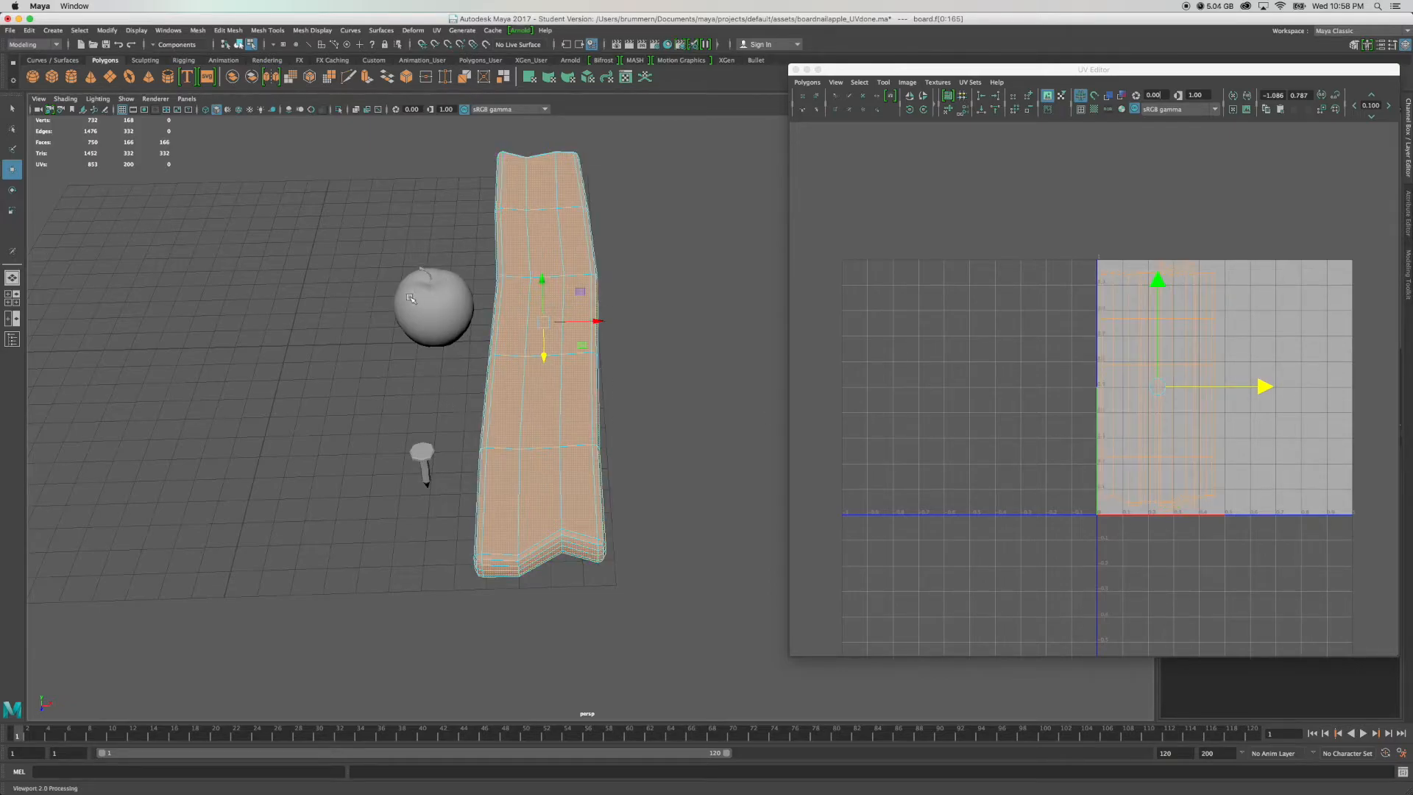
Clear the board's component selection and select the nail.
alt+drag(460, 385, 502, 379)
key(F8)
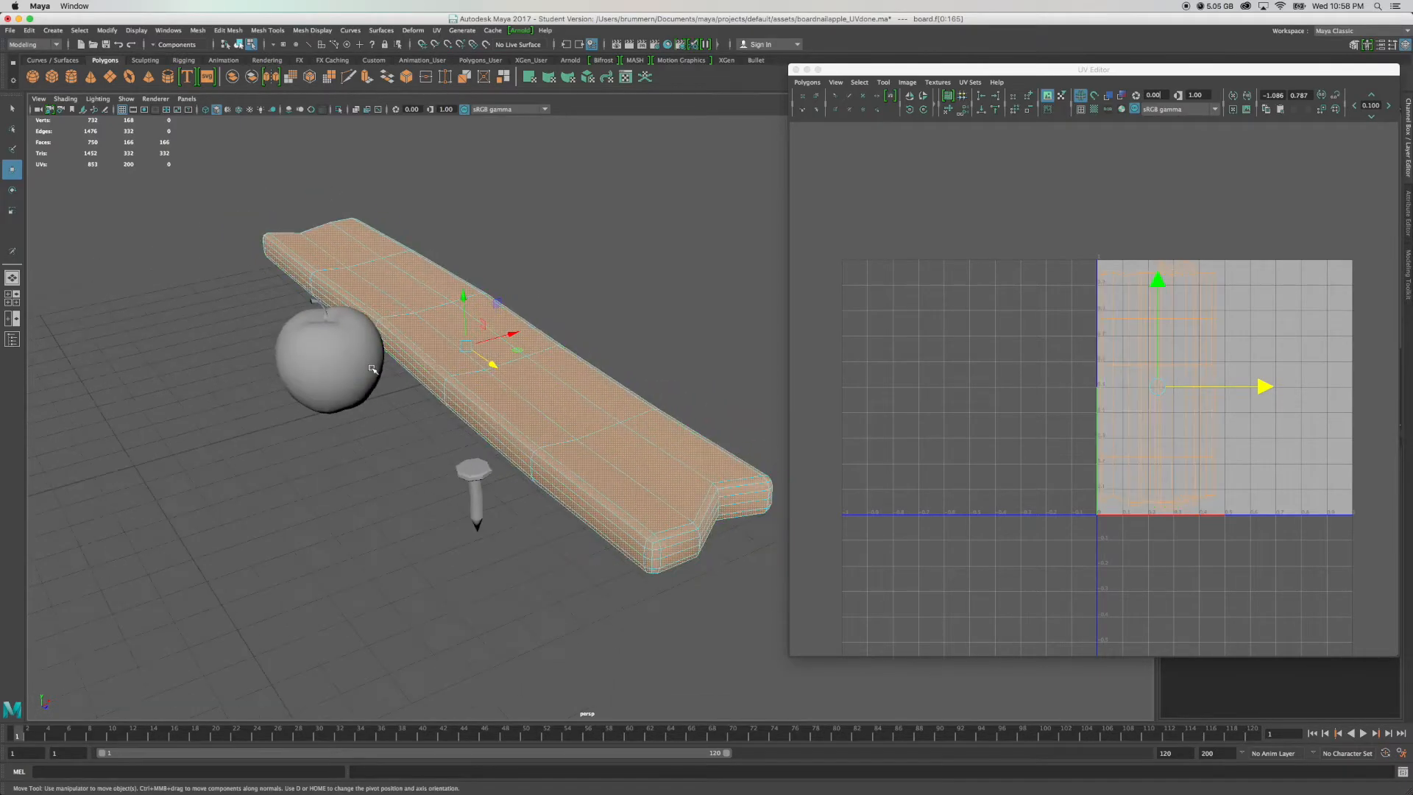
key(F8)
alt+drag(515, 346, 485, 331)
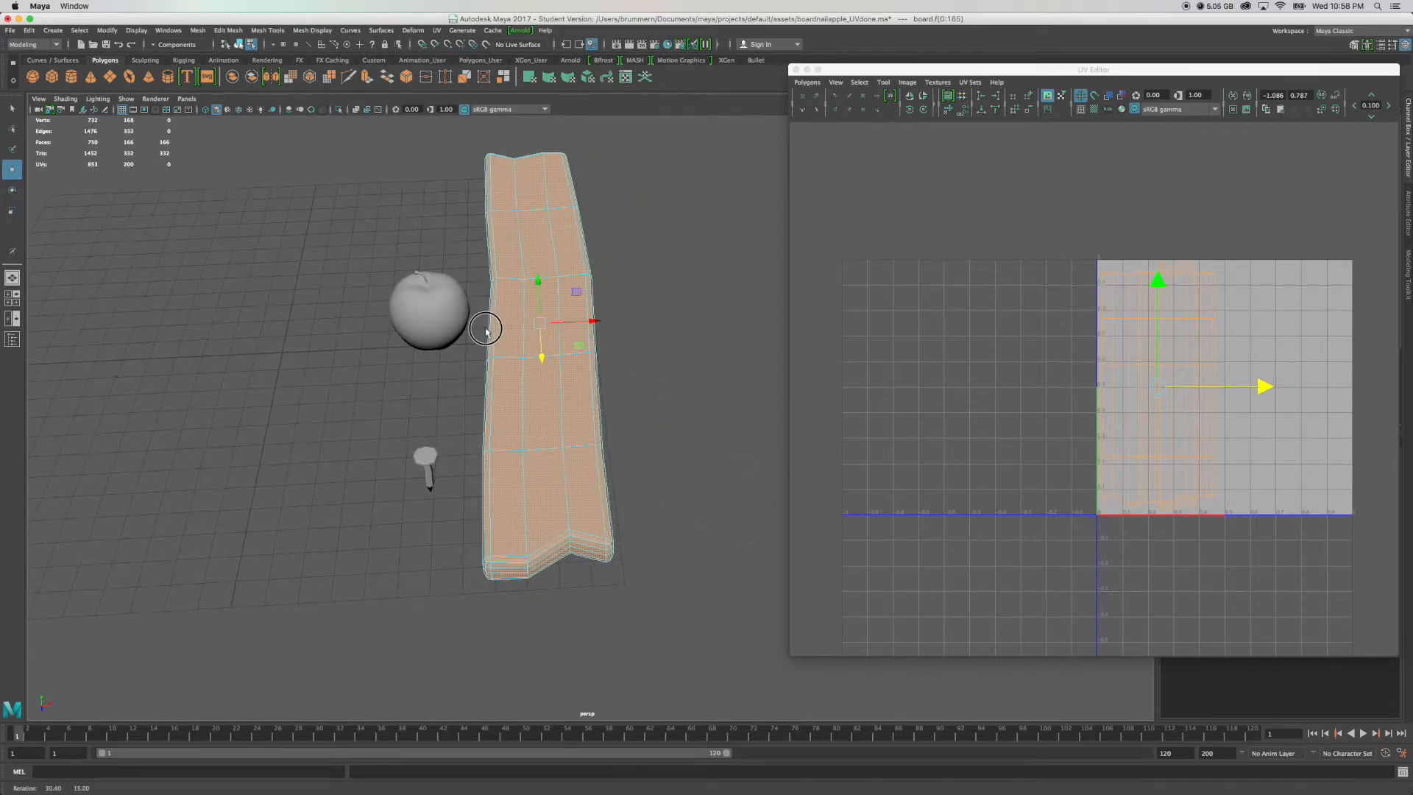
click(1316, 437)
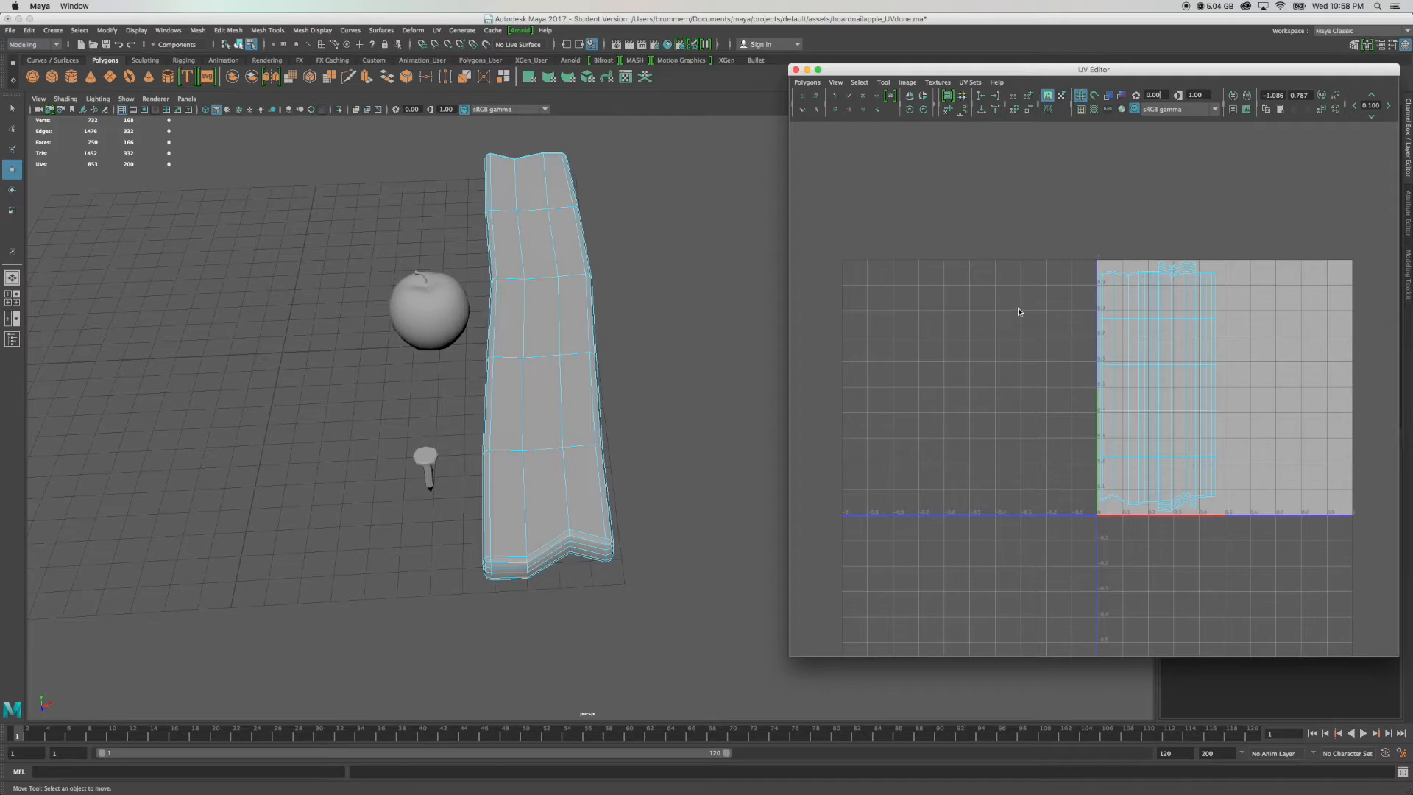
click(1155, 314)
click(426, 465)
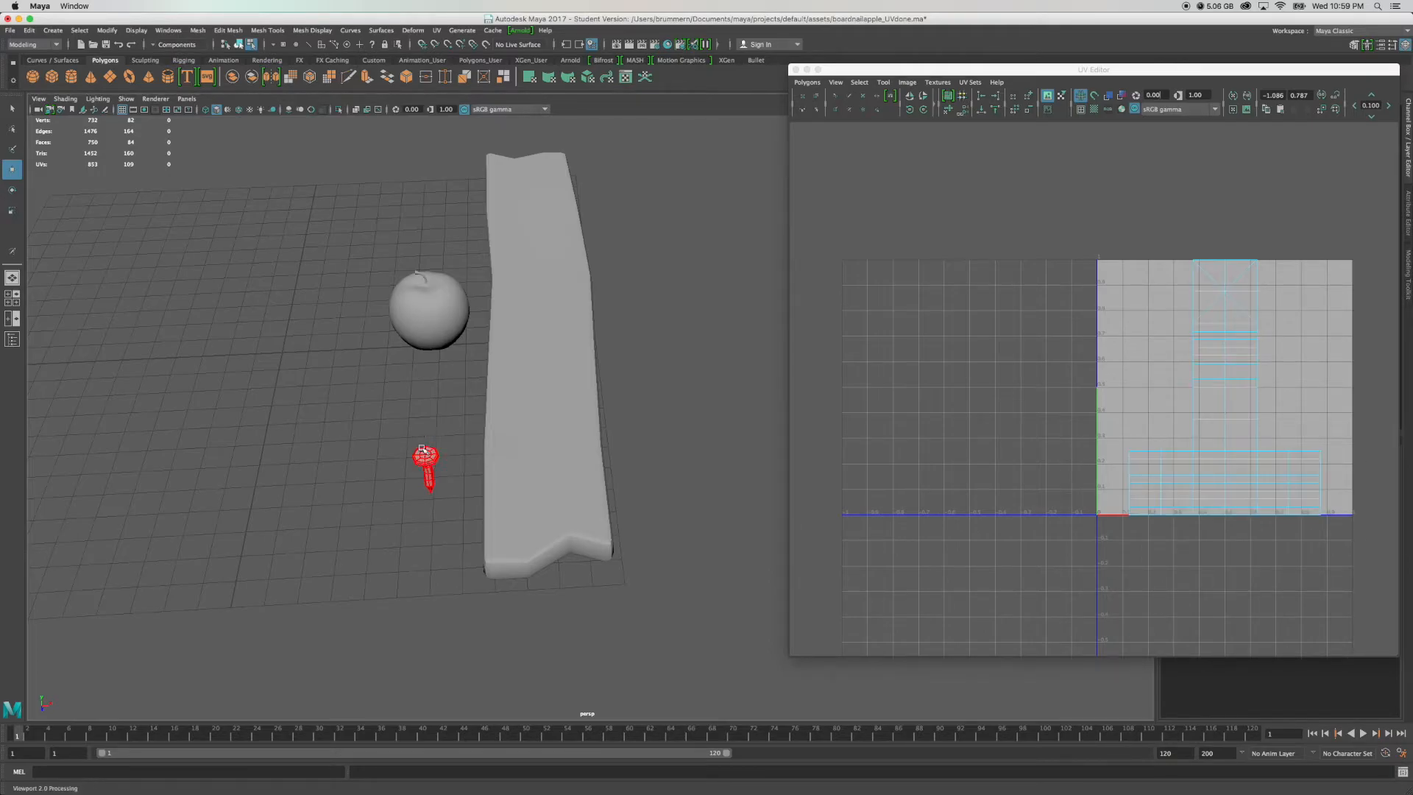
mouse_move(424, 446)
alt+mouse_down()
mouse_move(420, 430)
mouse_move(441, 460)
mouse_move(413, 467)
alt+mouse_up()
click(413, 466)
Switch the nail from object mode to component selection mode.
scroll(400, 465, up, 3)
scroll(400, 465, up, 2)
scroll(324, 464, up, 2)
scroll(543, 442, up, 4)
click(437, 30)
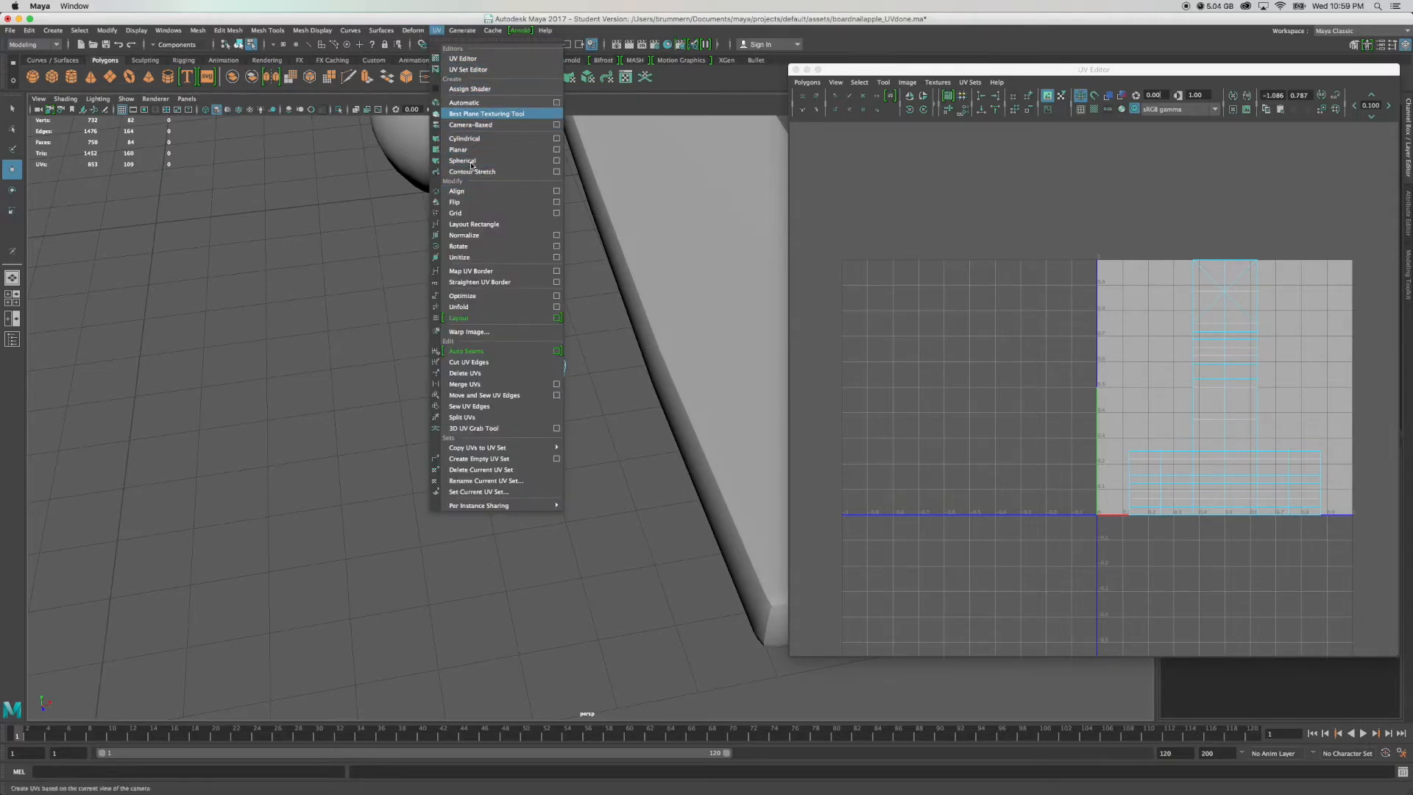
click(359, 291)
alt+drag(471, 327, 452, 300)
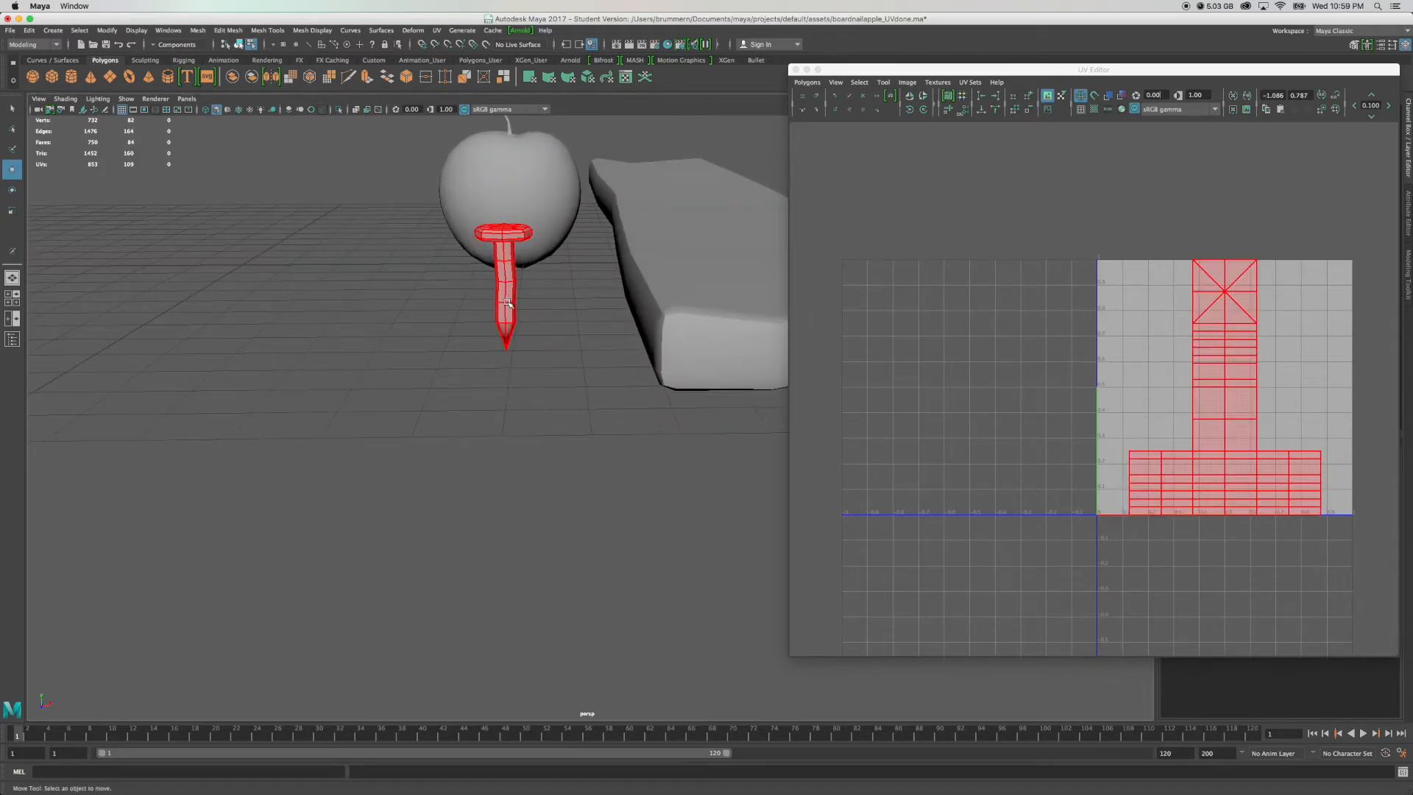
click(501, 272)
right_click(501, 273)
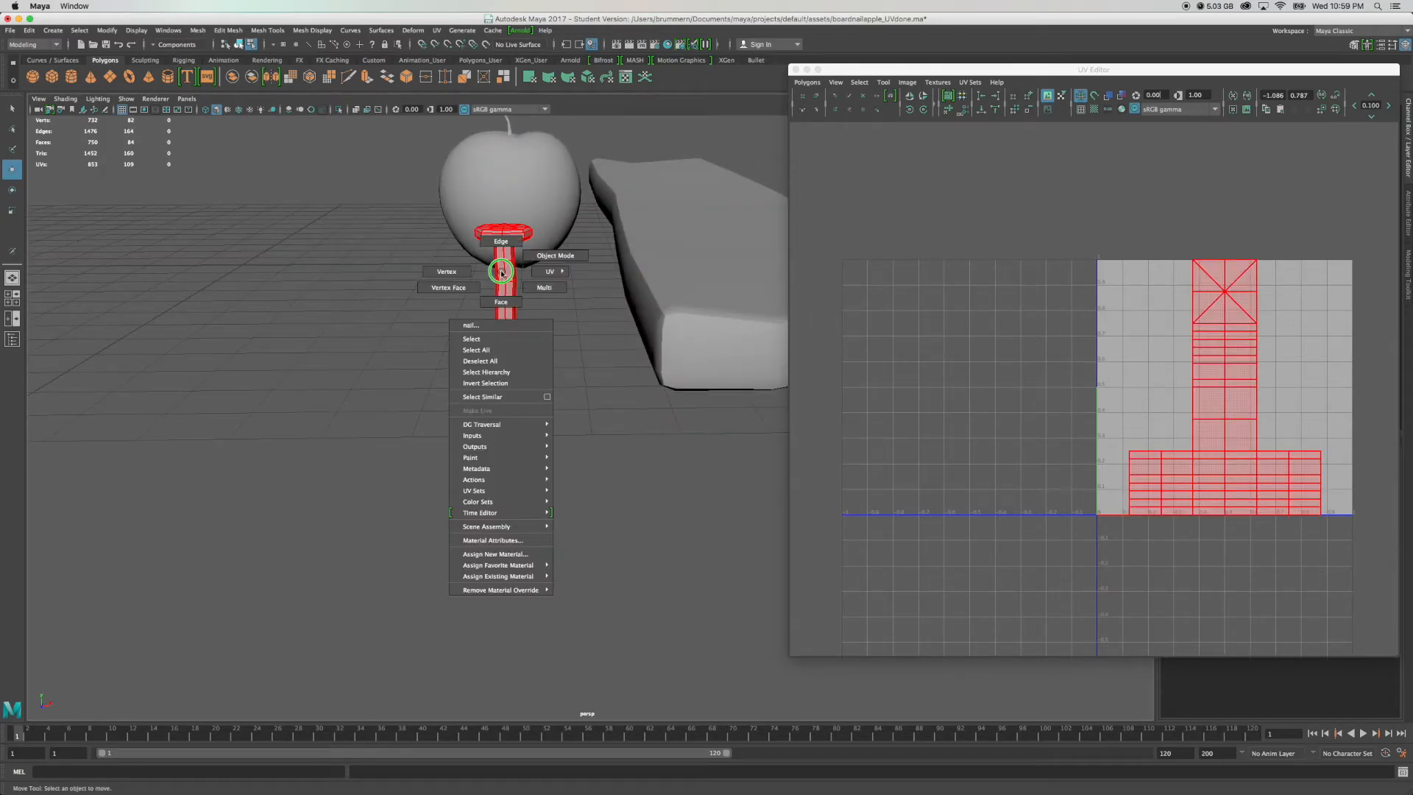
right_drag(504, 269, 541, 283)
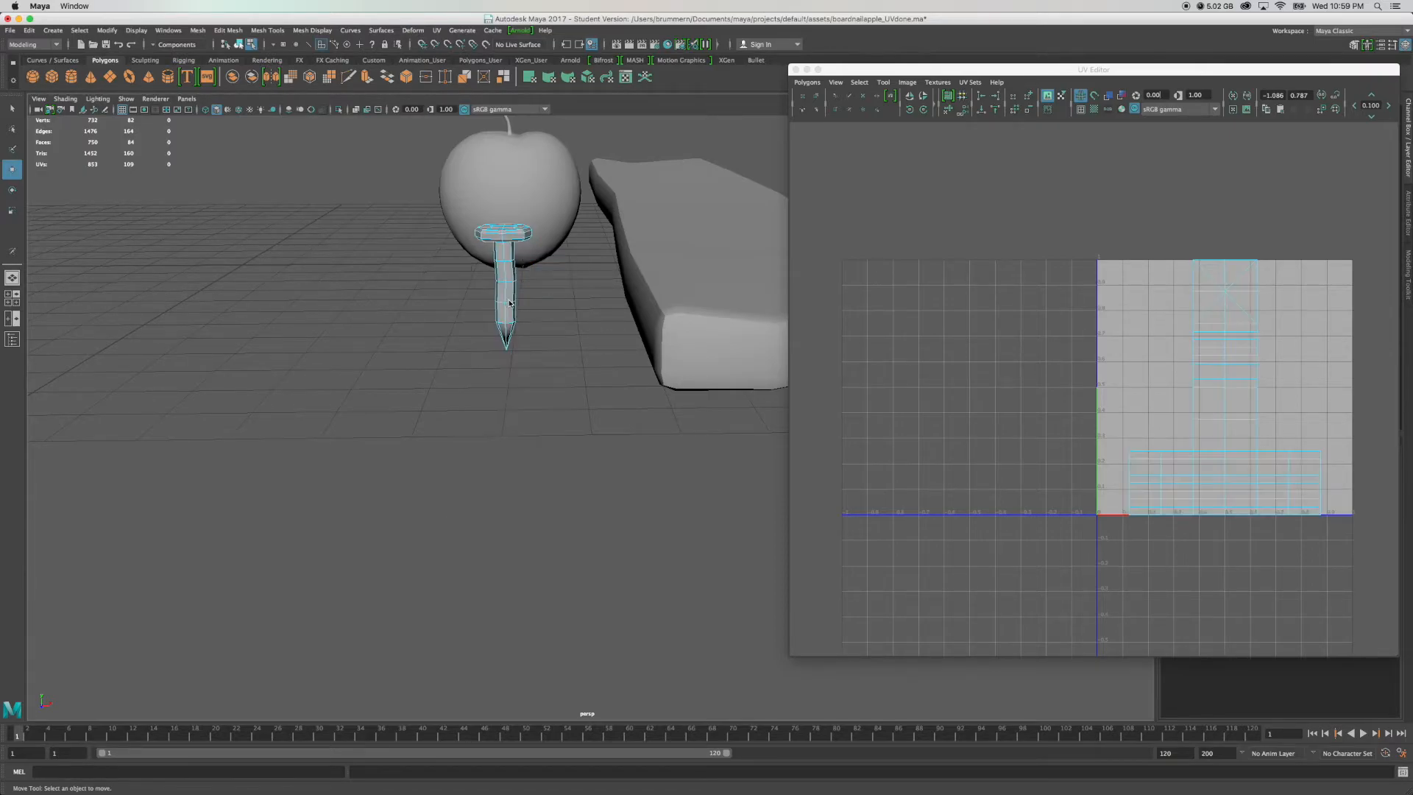
Select all the faces of the nail's shaft and pointed tip, leaving the head out.
click(439, 31)
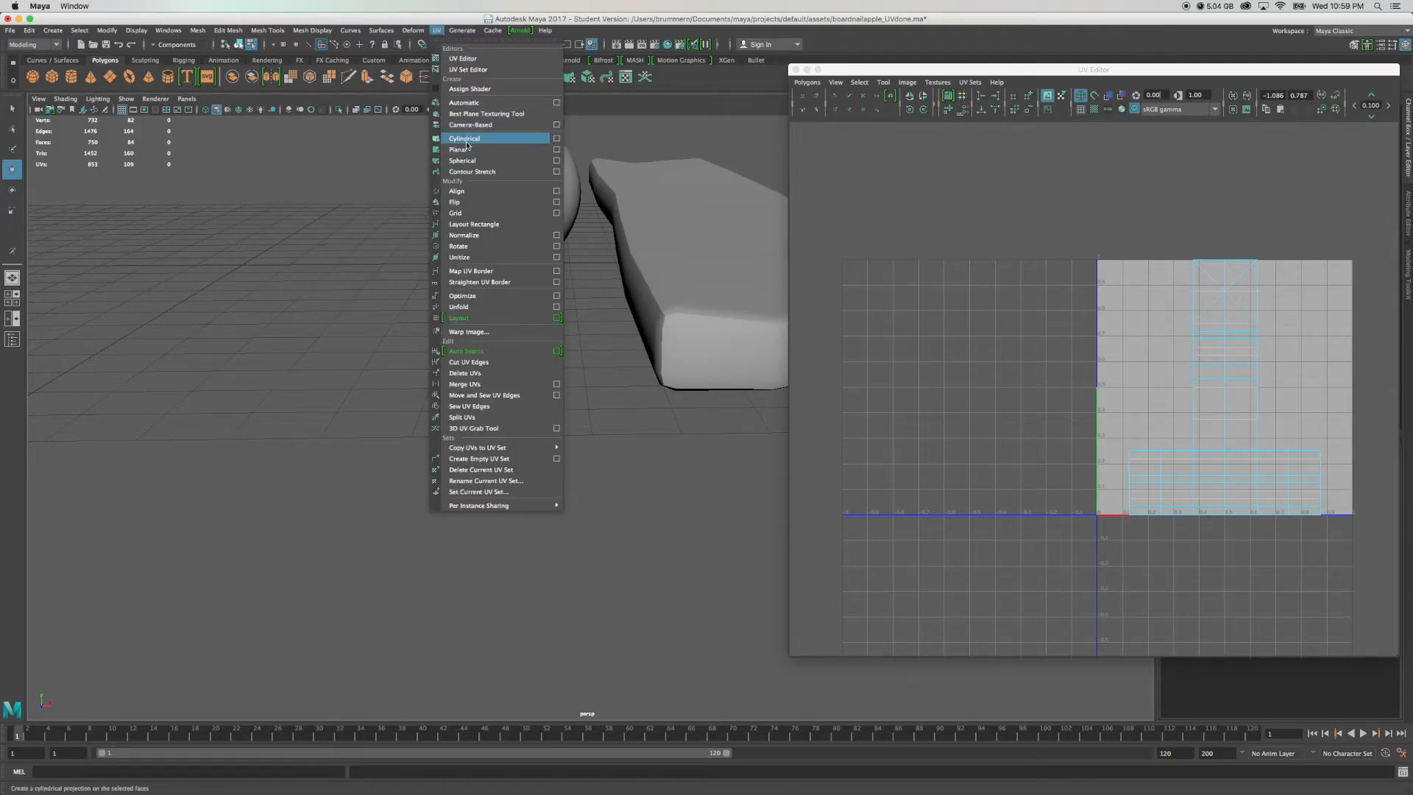
key(f)
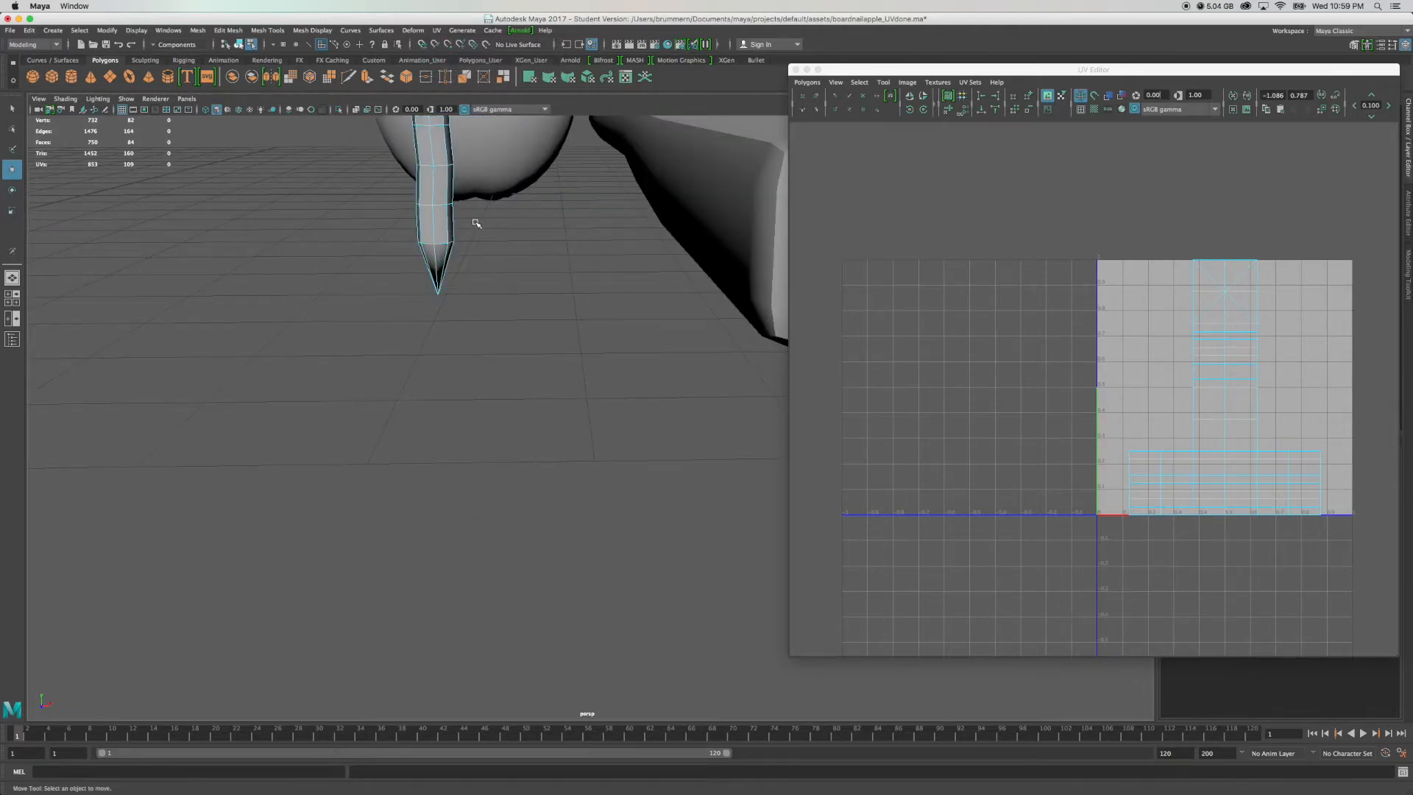
key(f)
alt+drag(603, 391, 627, 384)
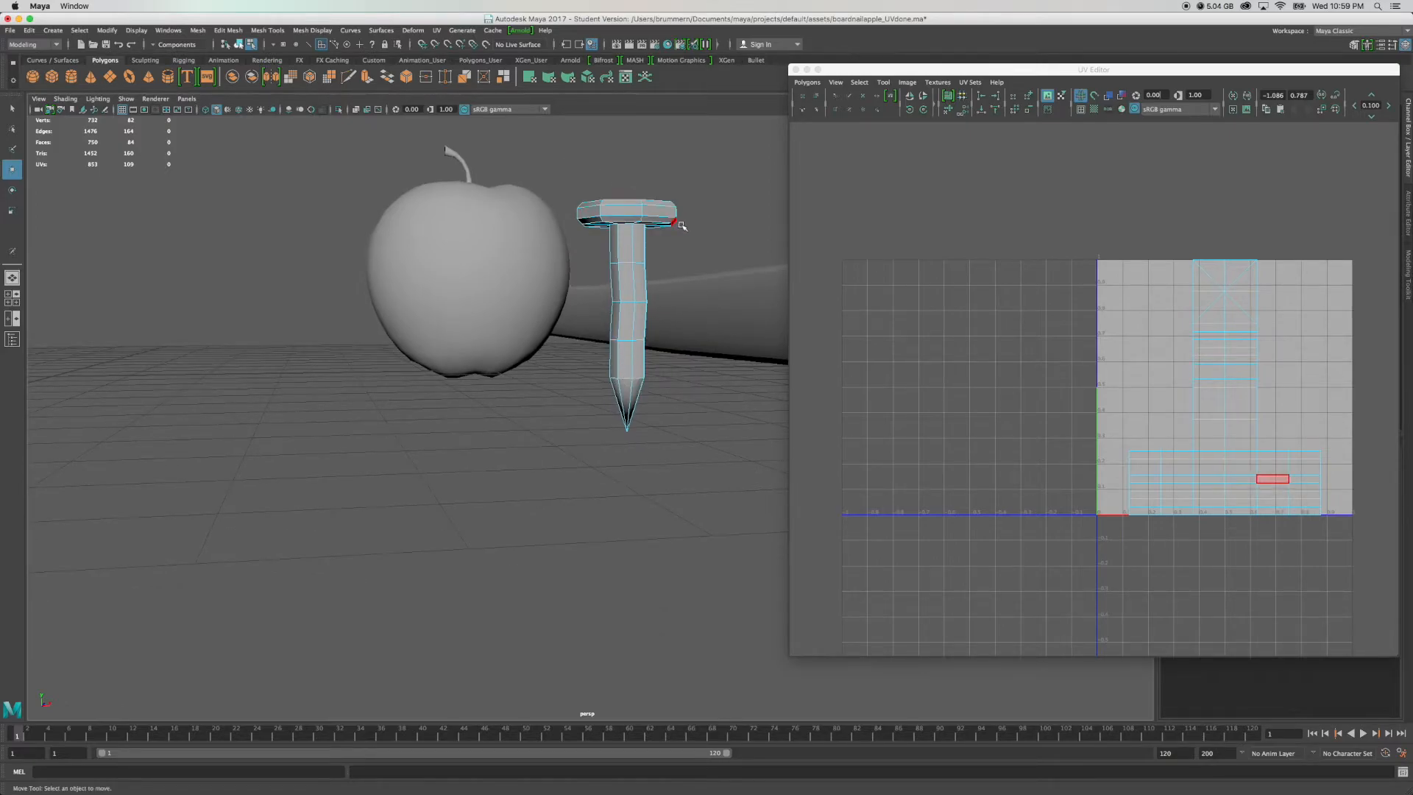
drag(697, 478, 566, 255)
mouse_move(692, 432)
alt+mouse_down()
mouse_move(455, 461)
mouse_move(684, 432)
mouse_move(674, 451)
mouse_move(647, 432)
mouse_move(587, 459)
mouse_move(678, 412)
mouse_move(677, 445)
alt+mouse_up()
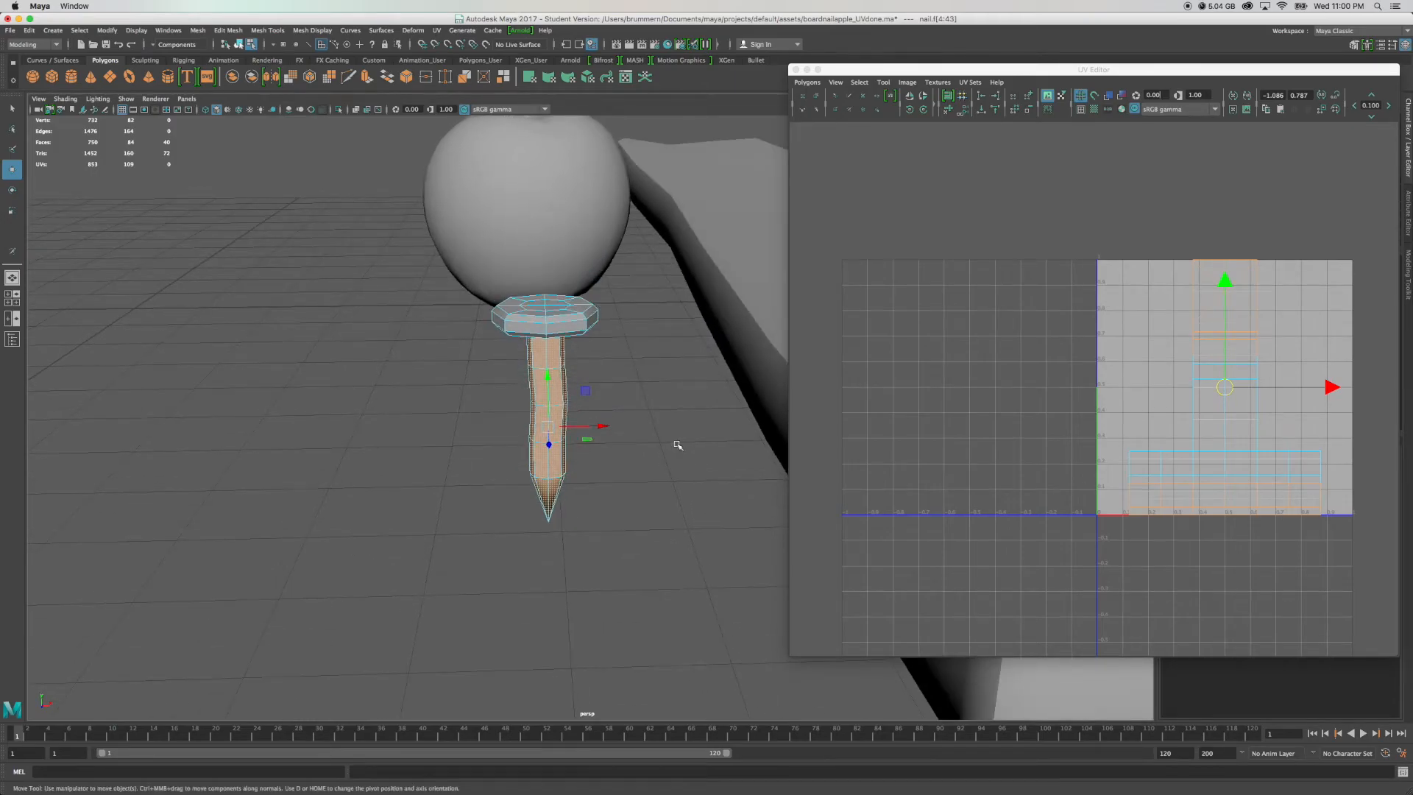
key(f)
scroll(678, 445, down, 6)
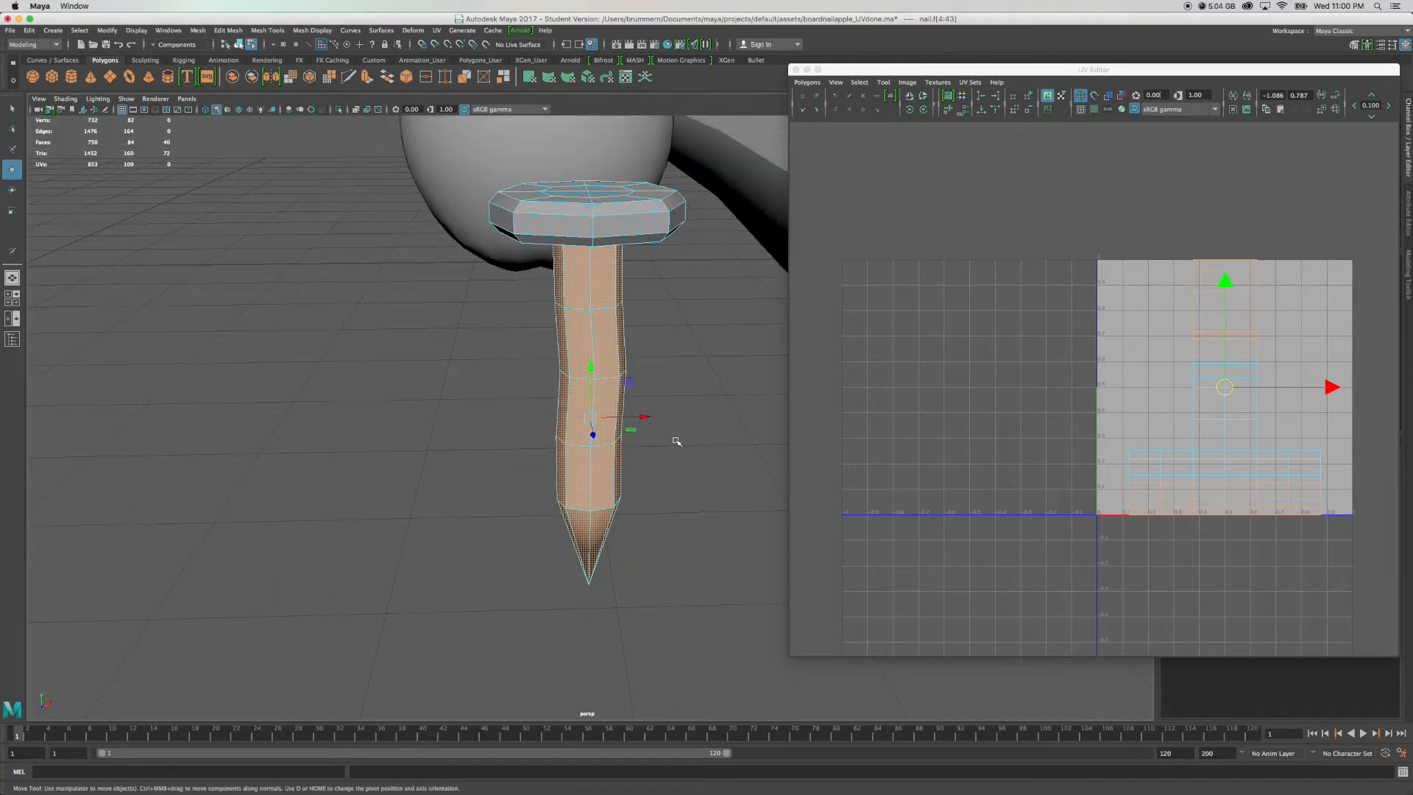
click(437, 30)
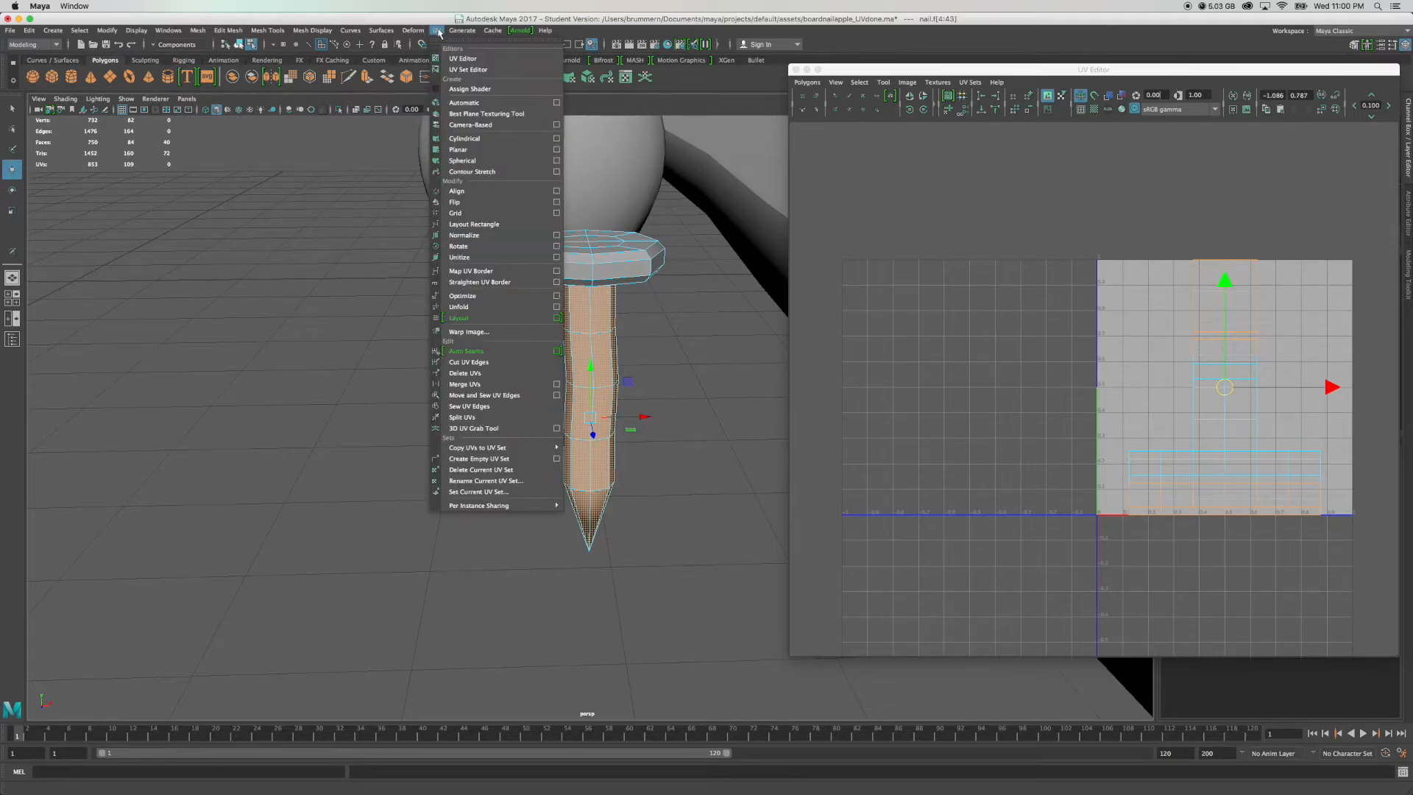
click(557, 139)
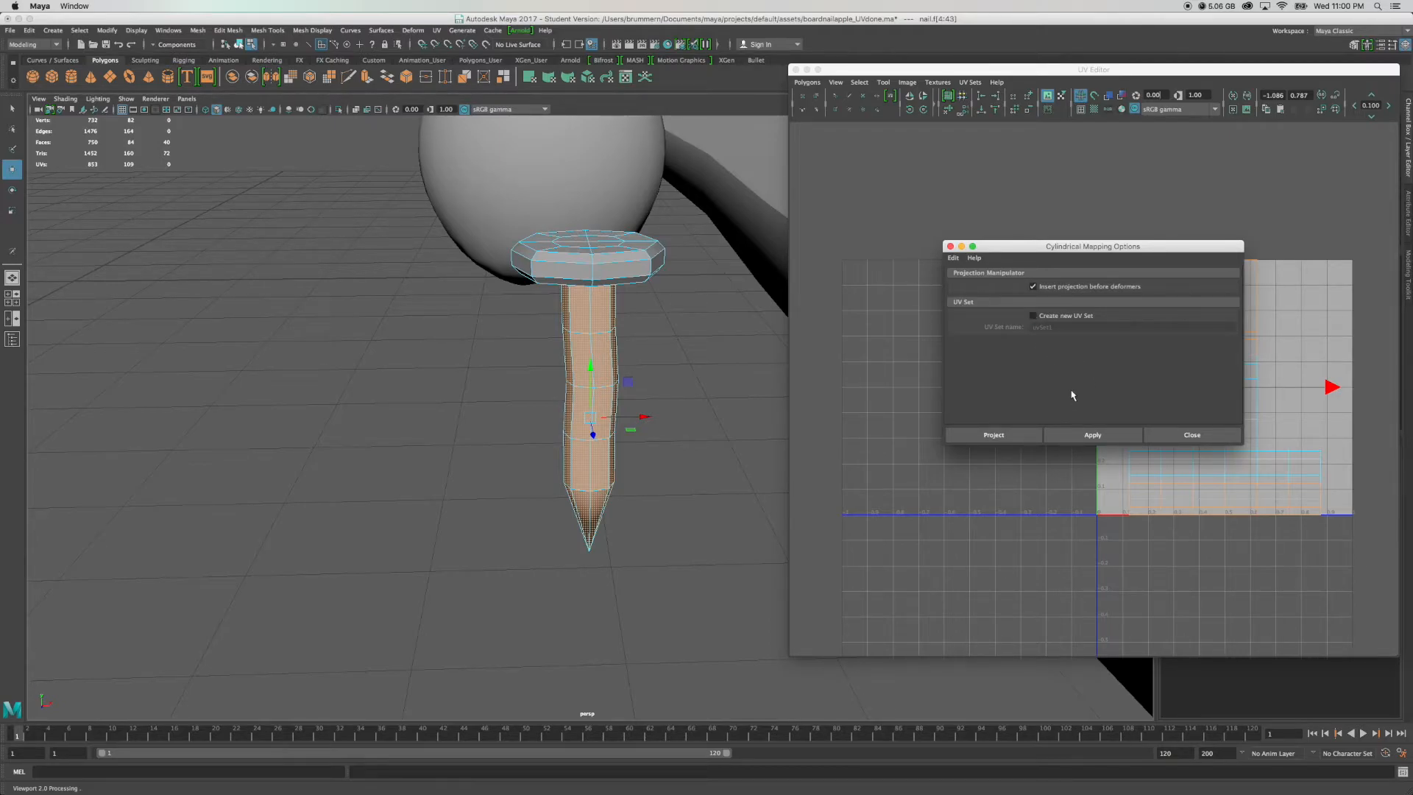
click(1192, 435)
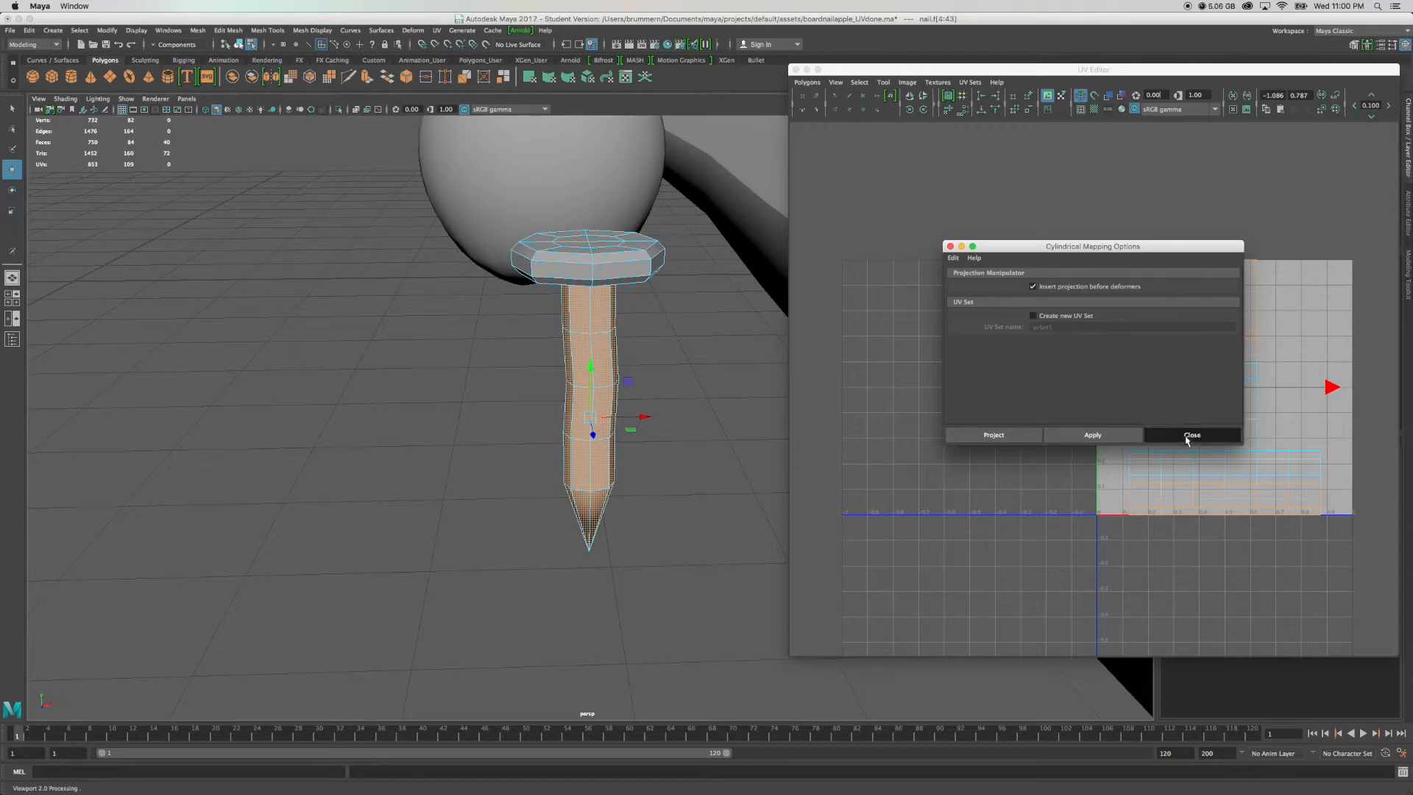
Apply a cylindrical UV projection to the selected shaft faces and move the projected UVs left, clear of the 0 to 1 texture space.
click(436, 30)
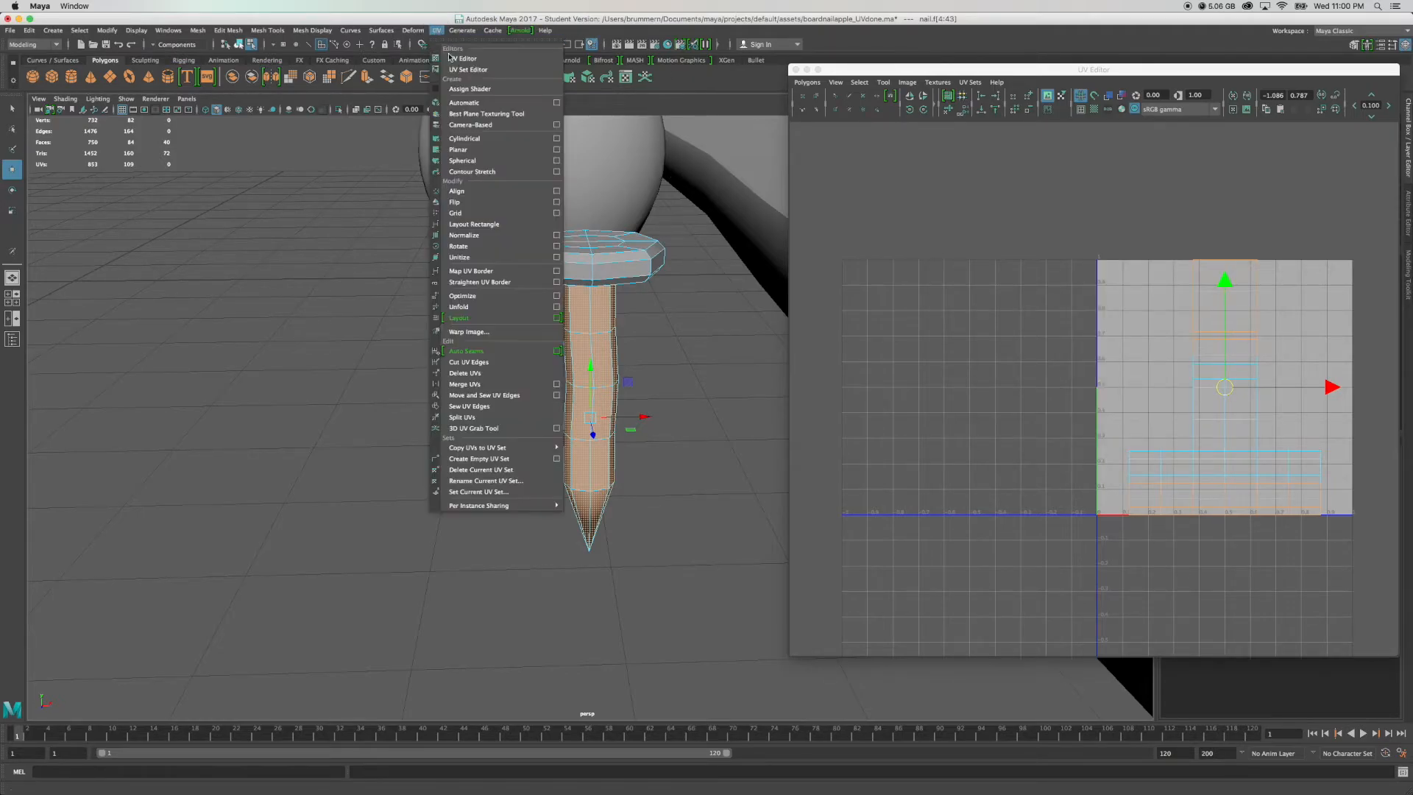
click(464, 139)
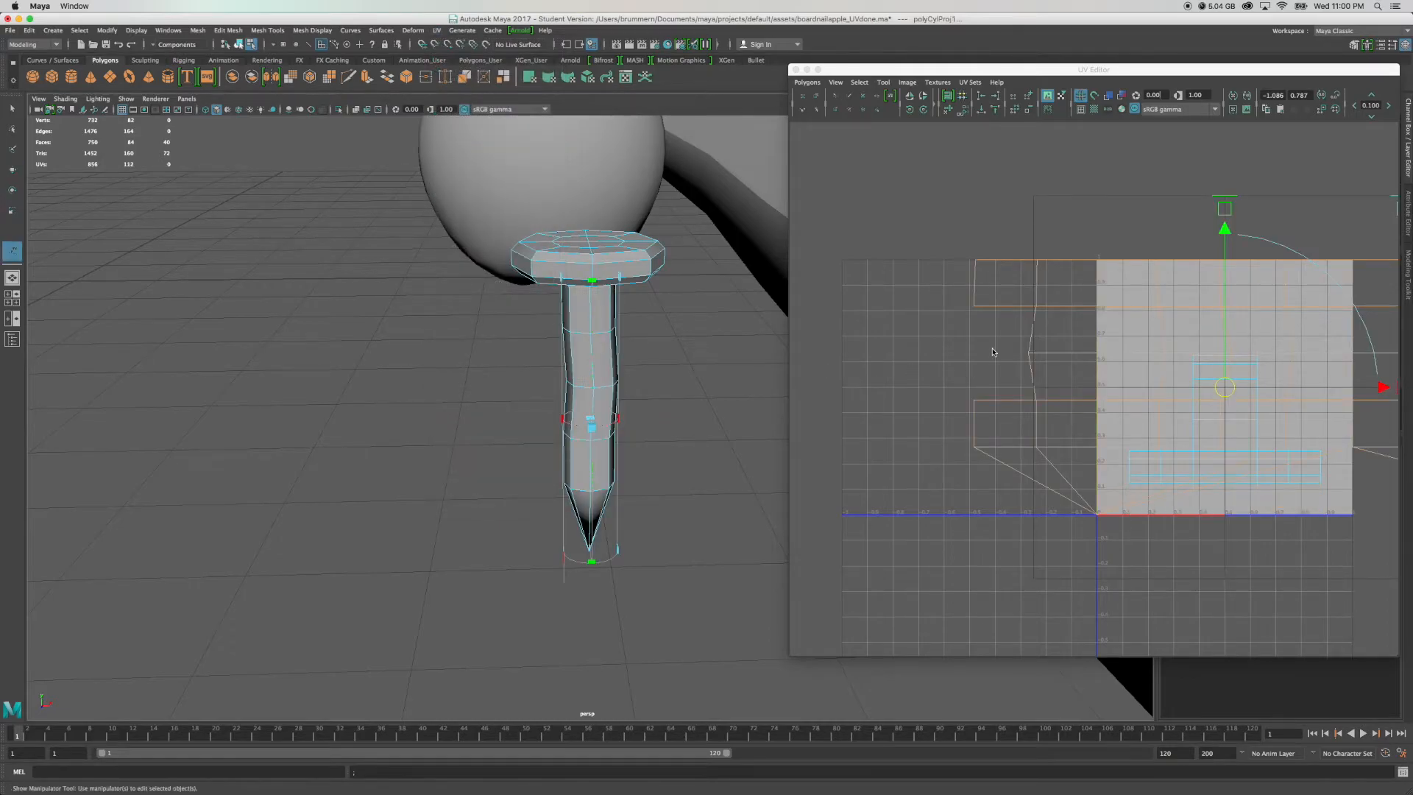
scroll(1277, 412, down, 6)
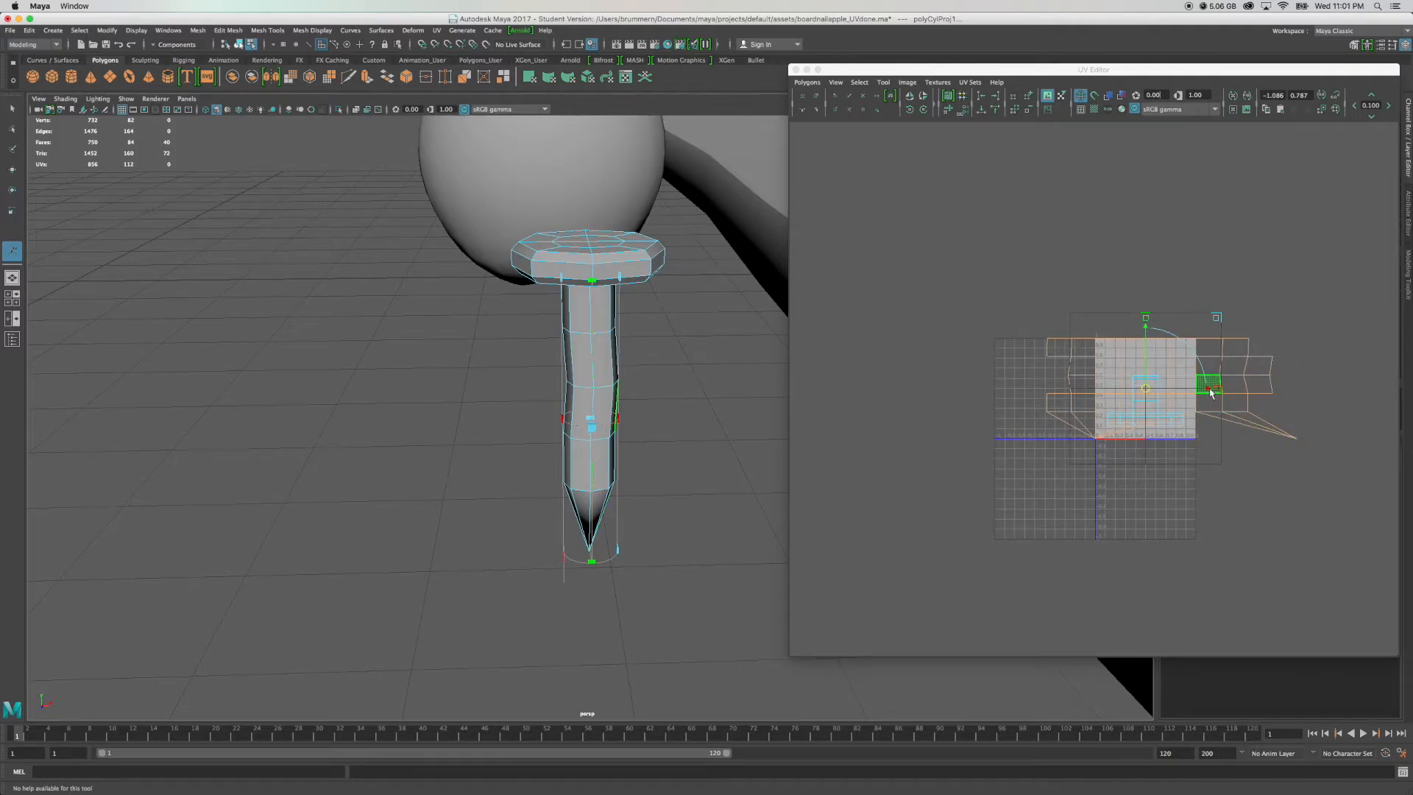
drag(1207, 390, 968, 389)
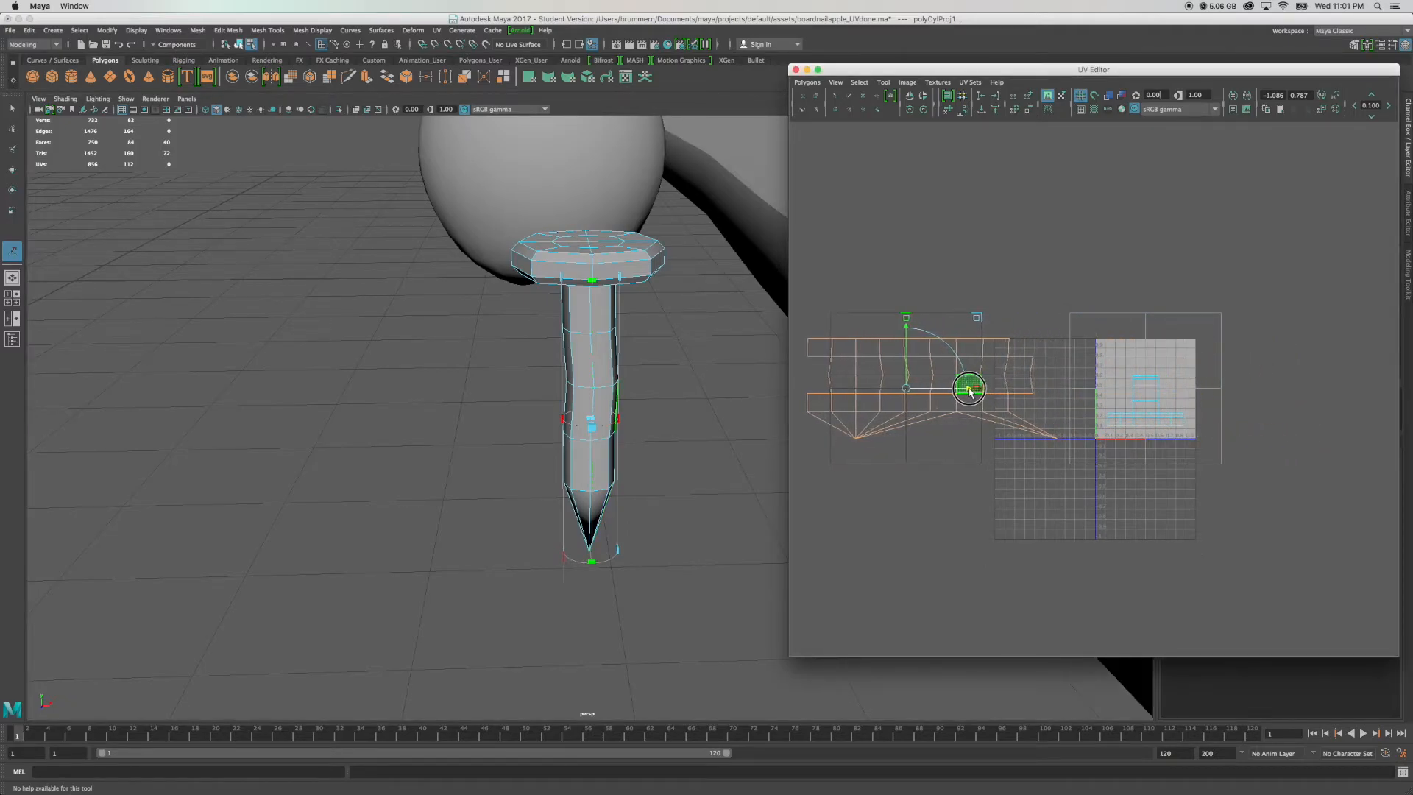
click(873, 382)
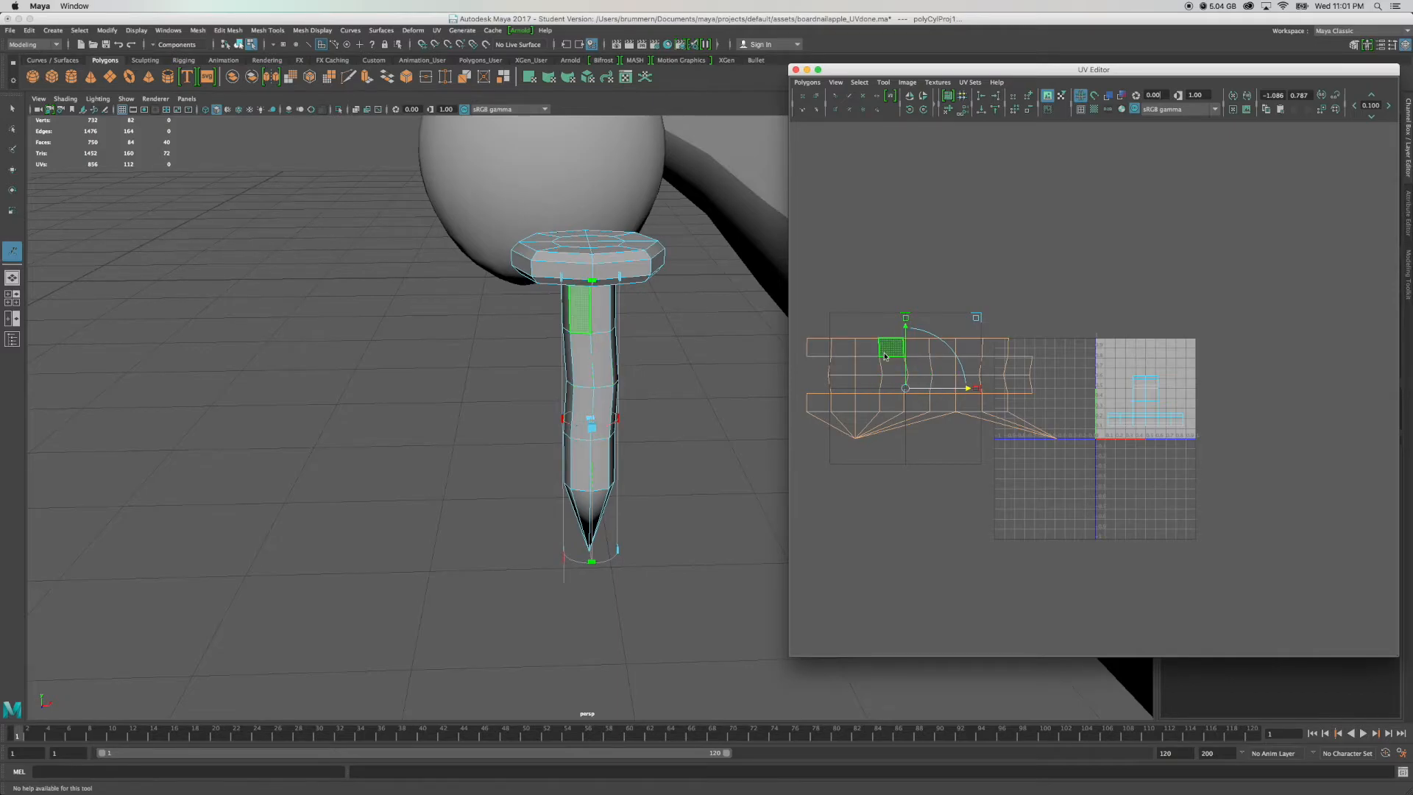
scroll(908, 377, up, 5)
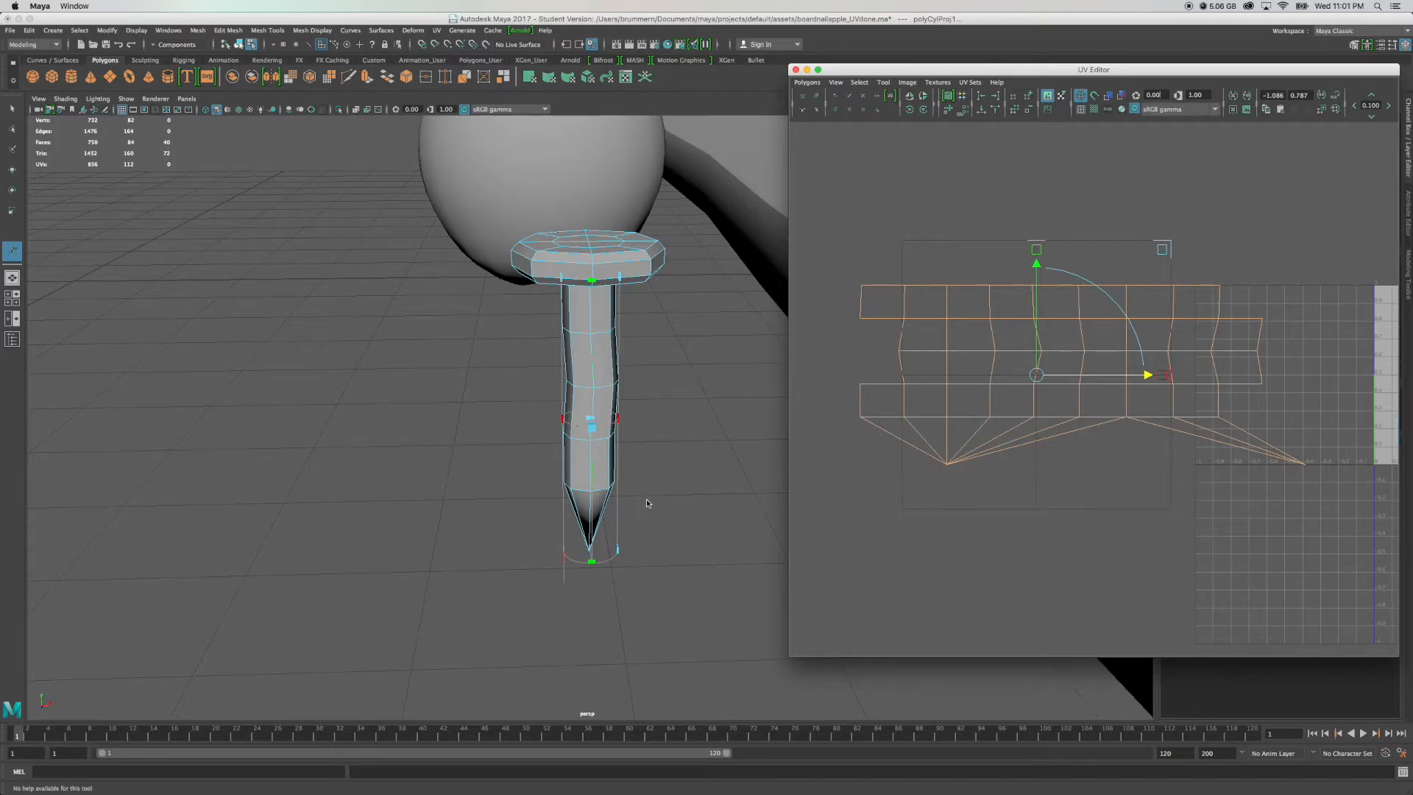
scroll(1204, 483, down, 5)
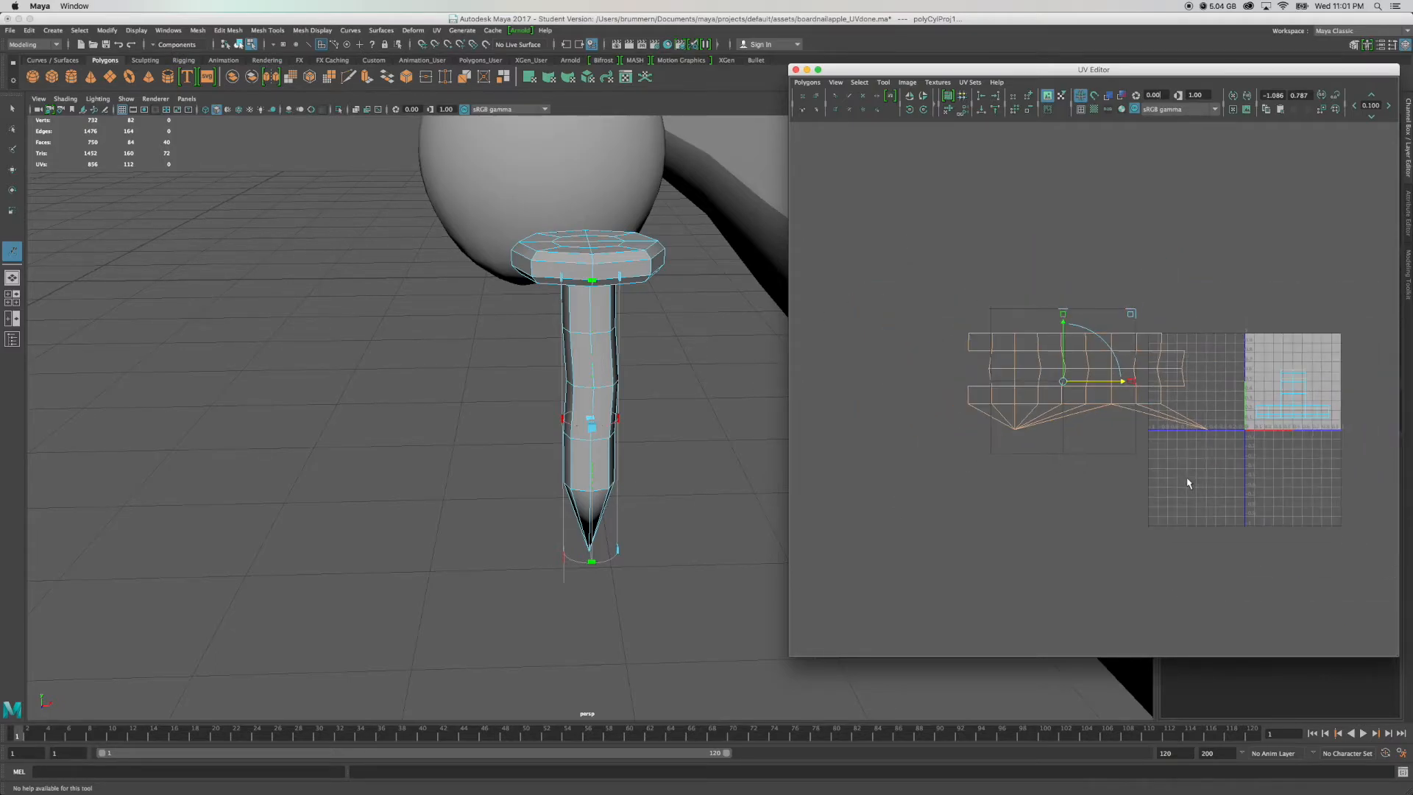
drag(1124, 384, 1058, 383)
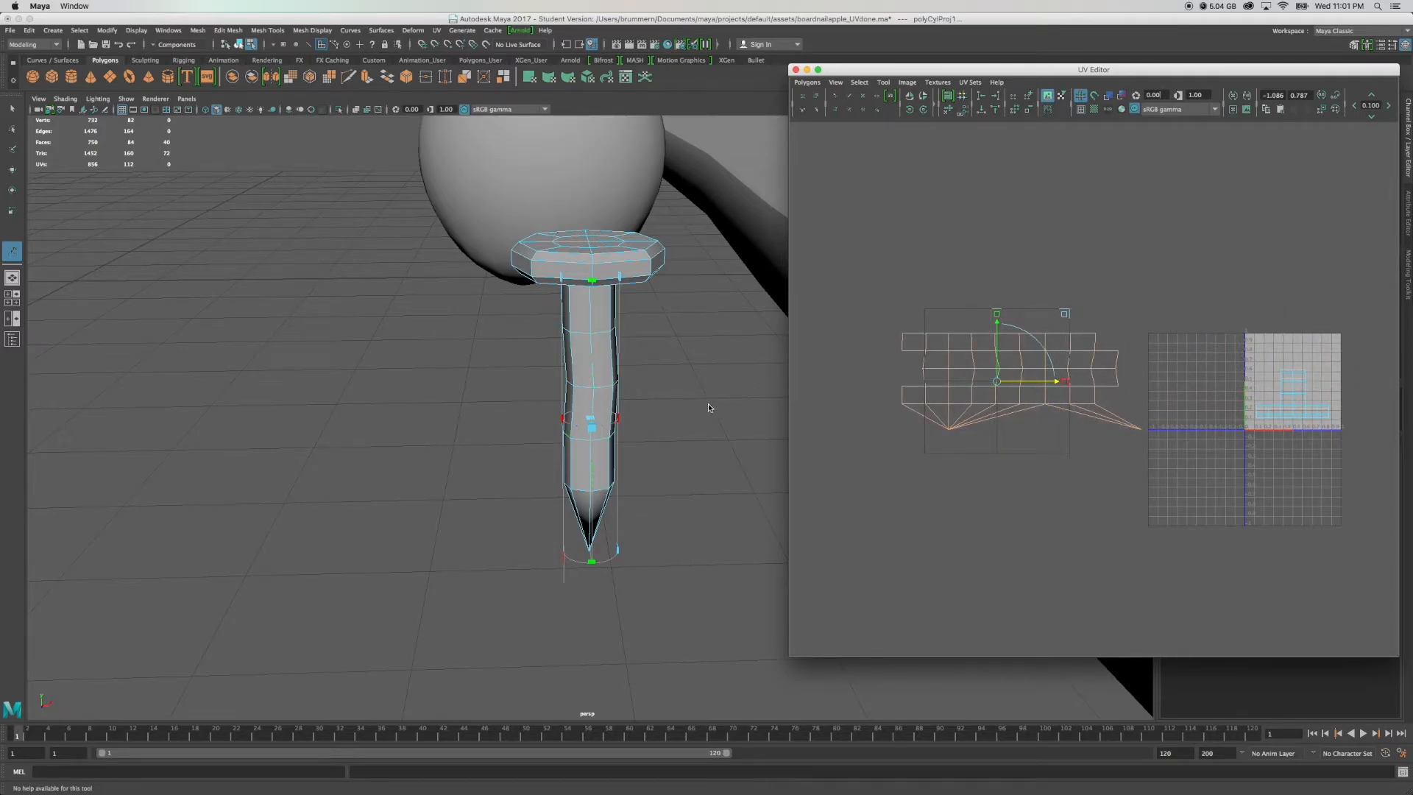
Widen the cylindrical projection's horizontal sweep in the viewport until it wraps all the way around the nail's shaft.
scroll(678, 434, up, 5)
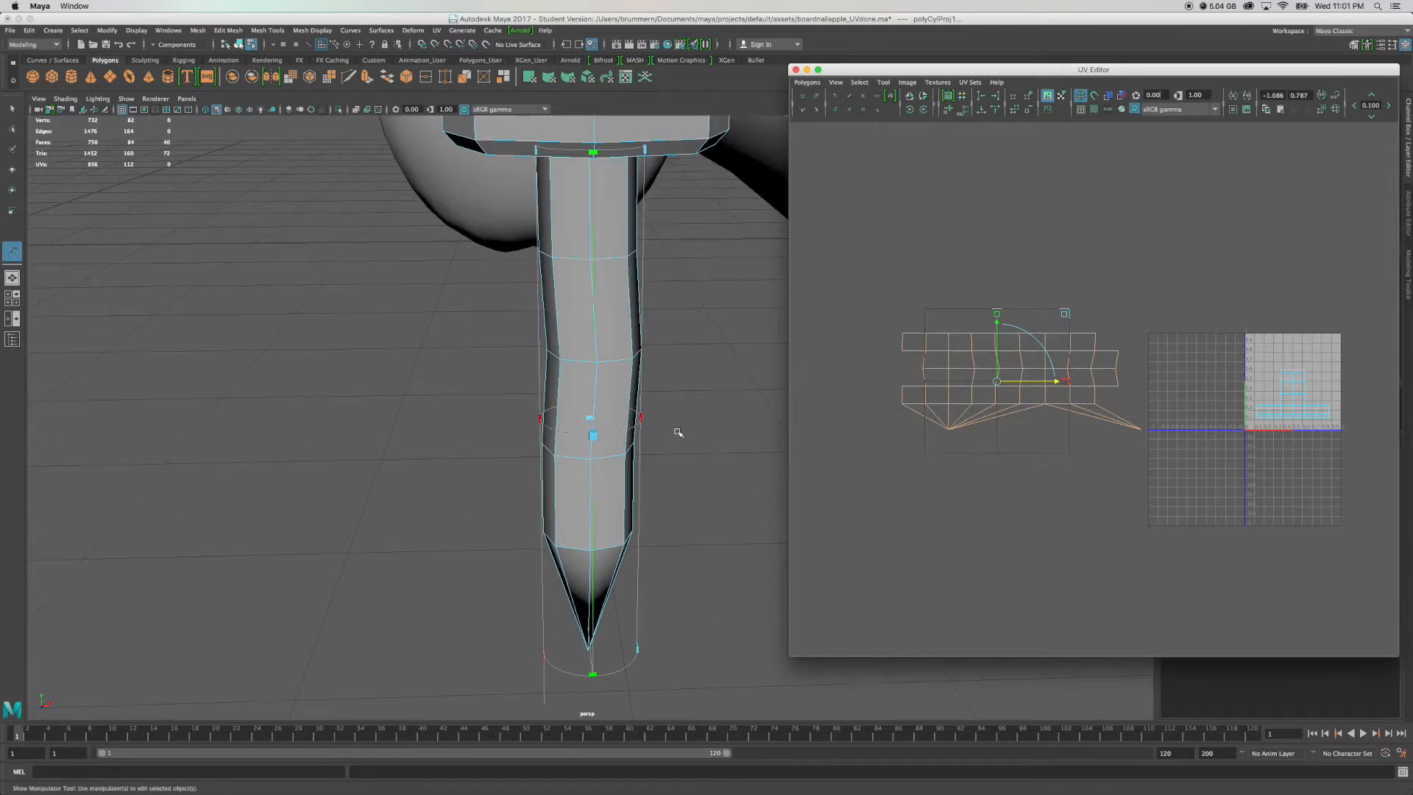
scroll(683, 450, down, 5)
alt+drag(699, 416, 522, 443)
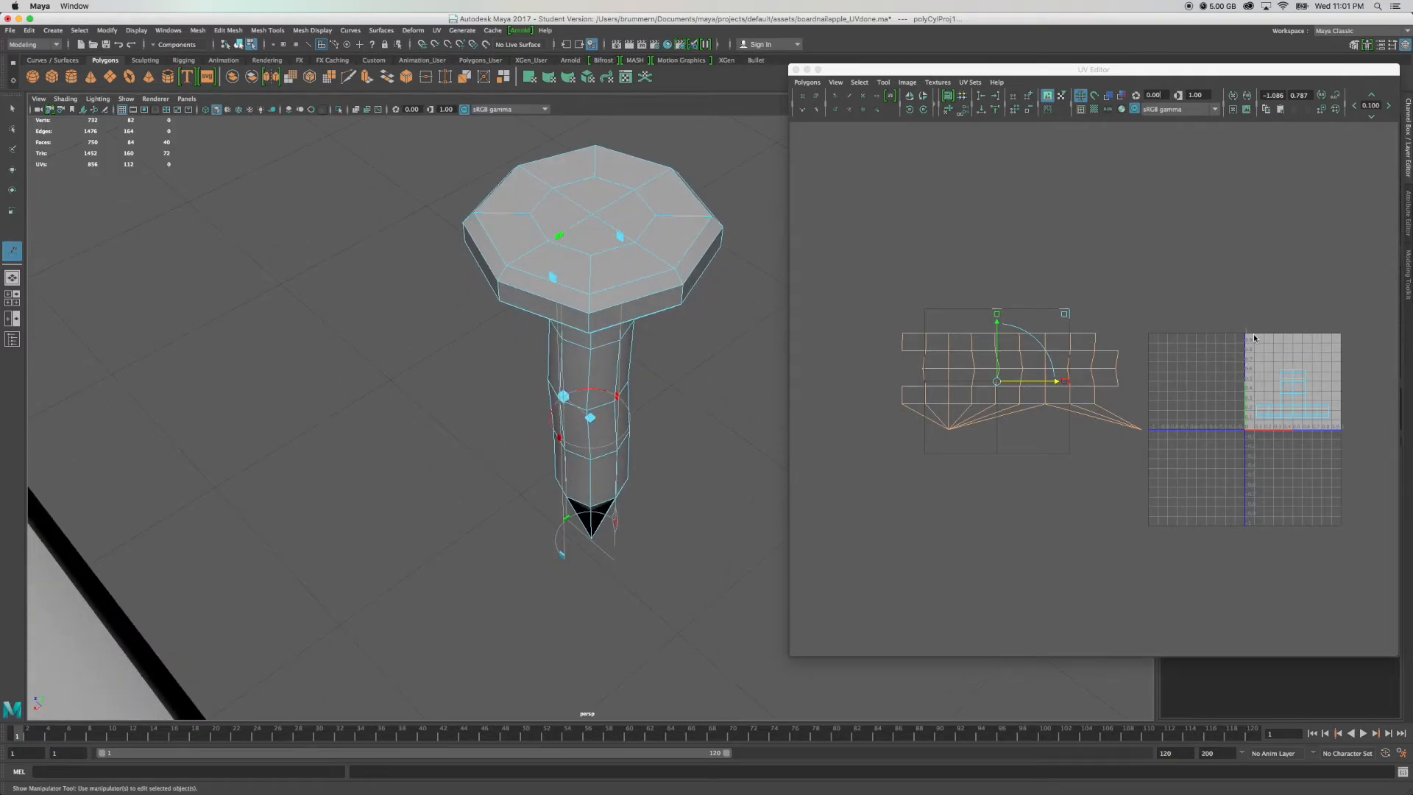
click(560, 439)
drag(559, 438, 627, 442)
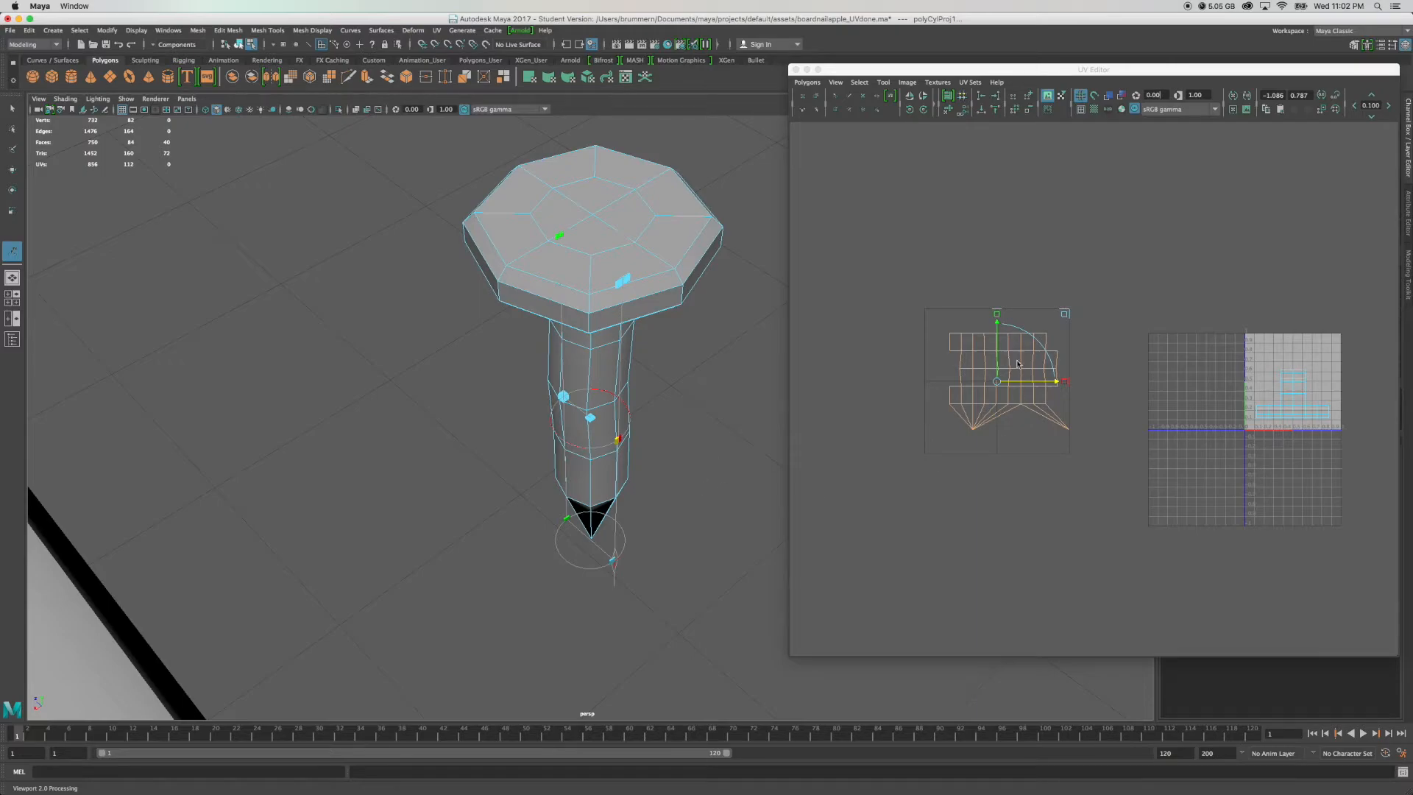
mouse_move(712, 547)
alt+mouse_down()
mouse_move(697, 562)
mouse_move(716, 543)
alt+mouse_up()
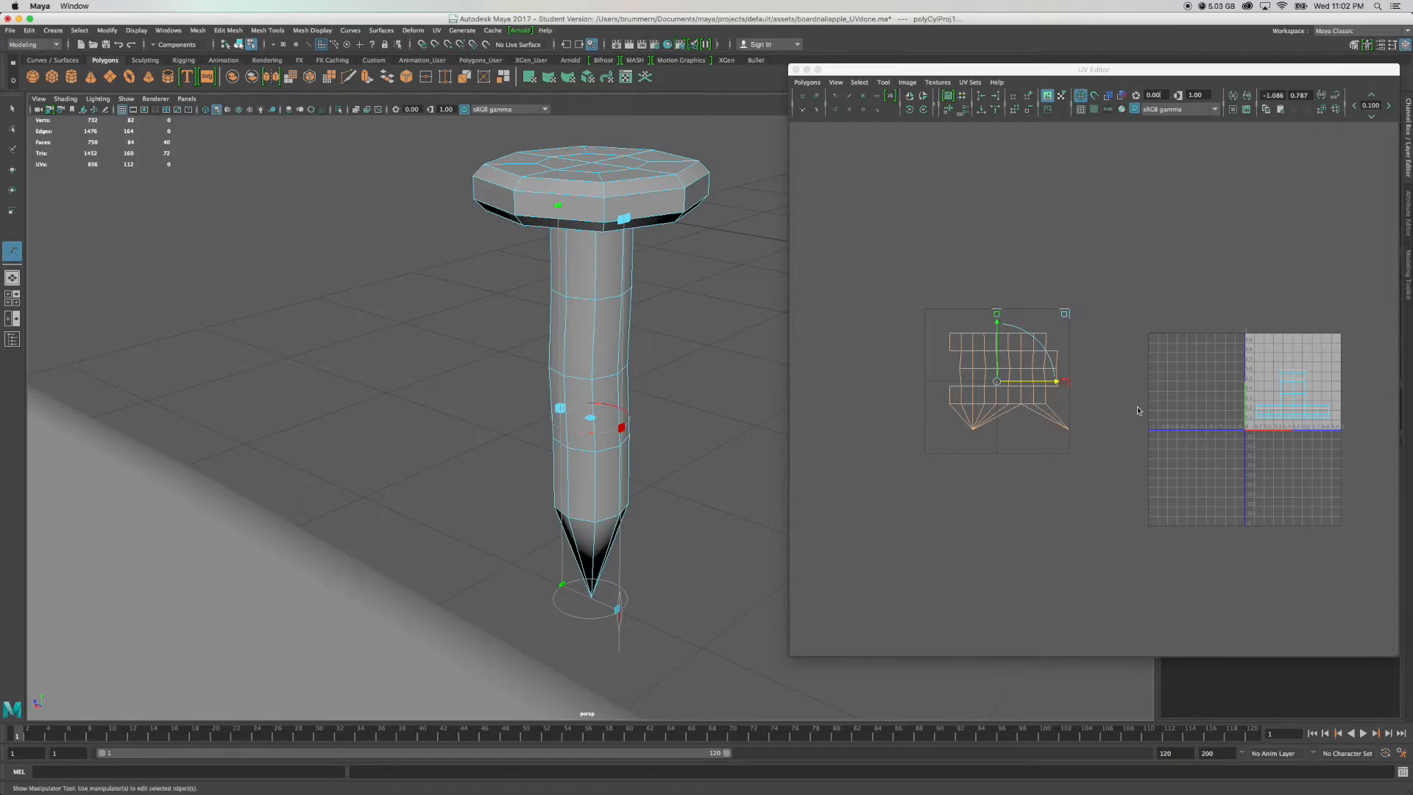
Switch the cylindrical projection manipulator to its move, rotate and scale handles, using the toggle near the nail's tip.
alt+drag(694, 321, 646, 308)
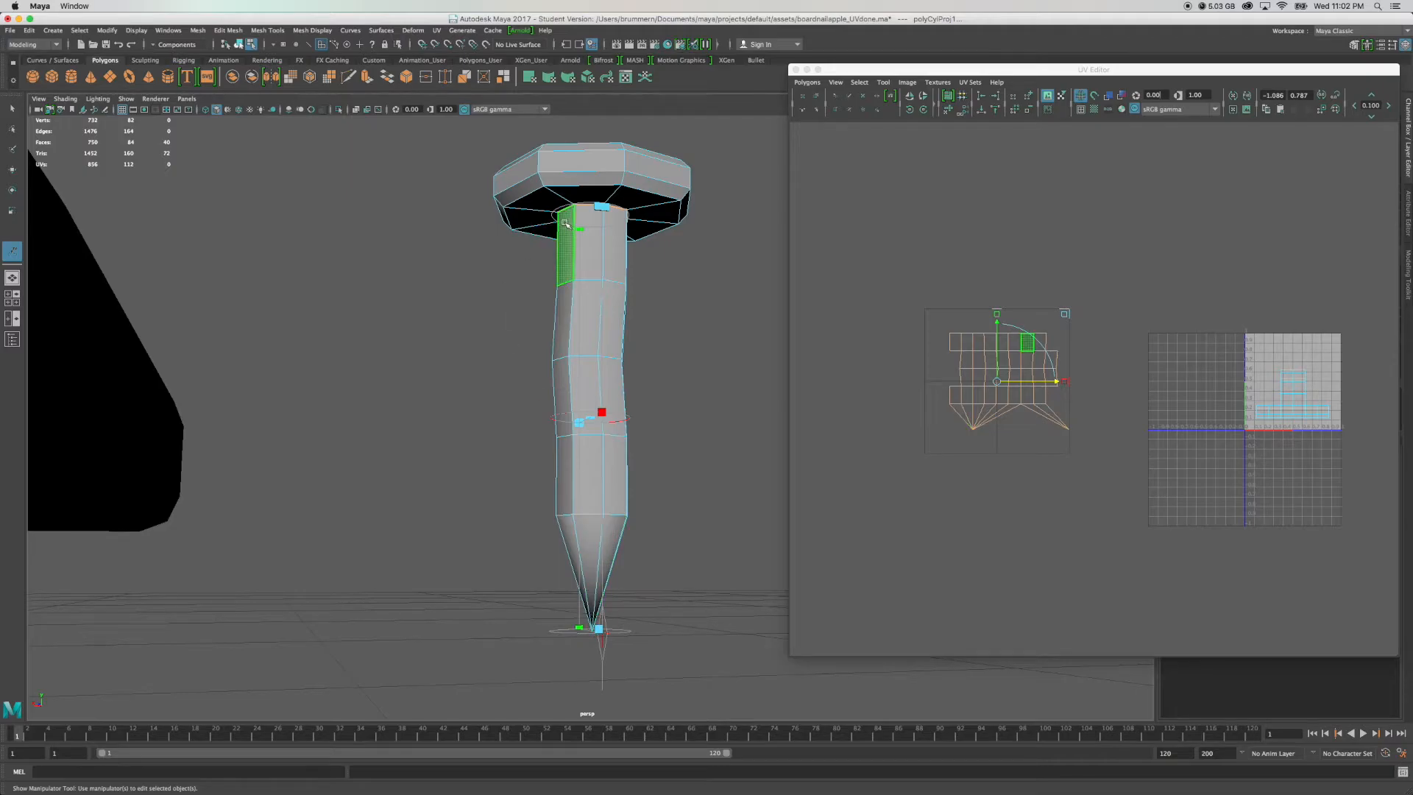
alt+drag(690, 502, 887, 503)
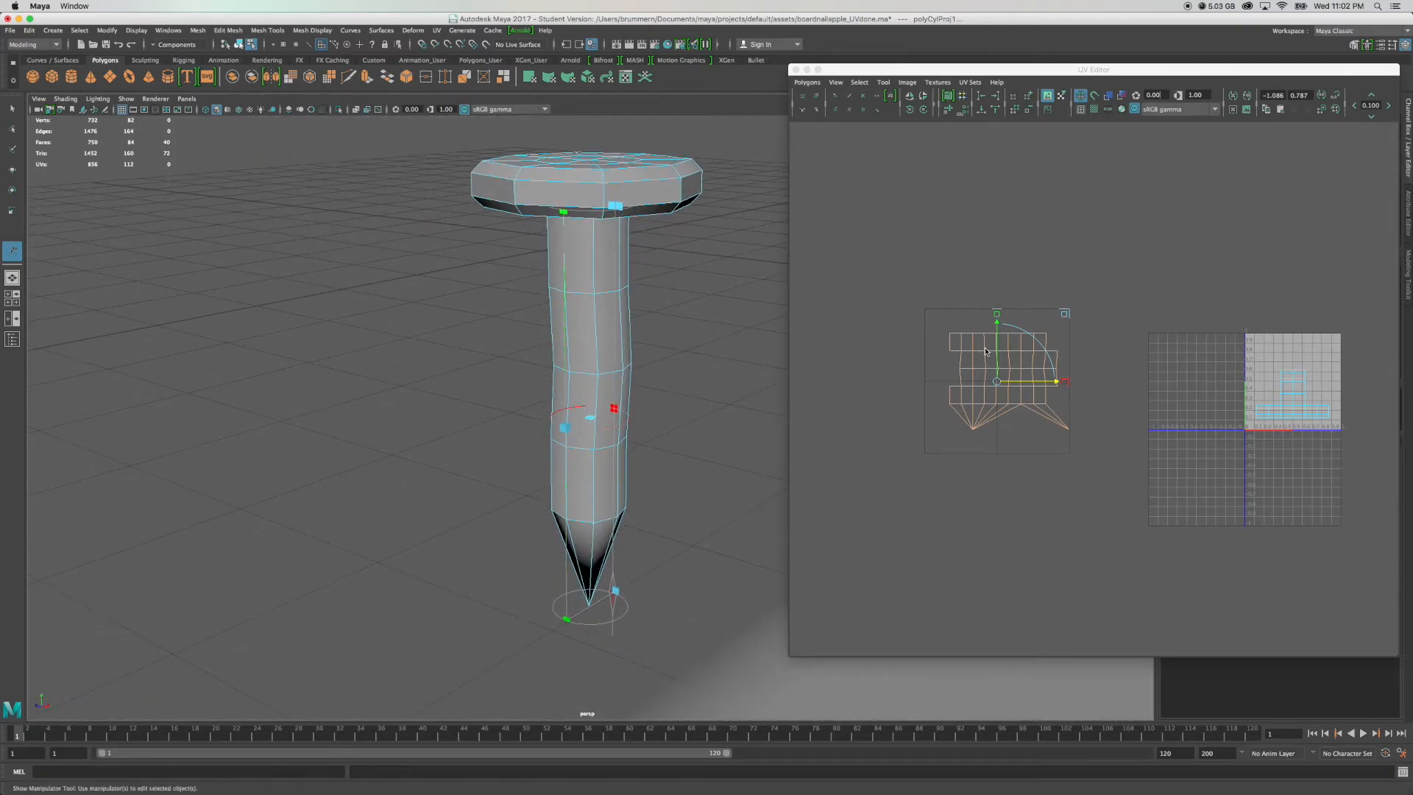
scroll(691, 537, up, 3)
alt+drag(694, 414, 479, 416)
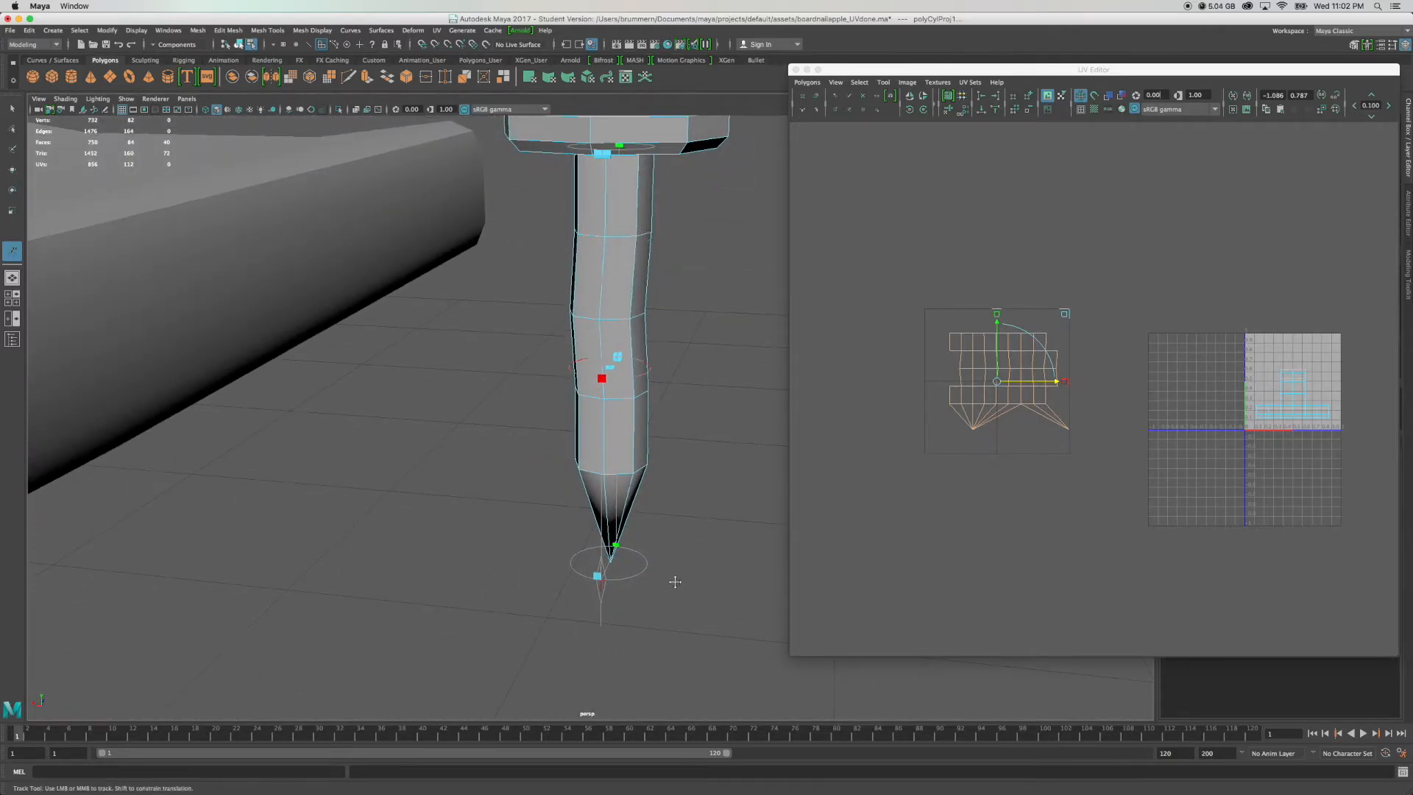
scroll(675, 581, up, 3)
scroll(663, 548, up, 4)
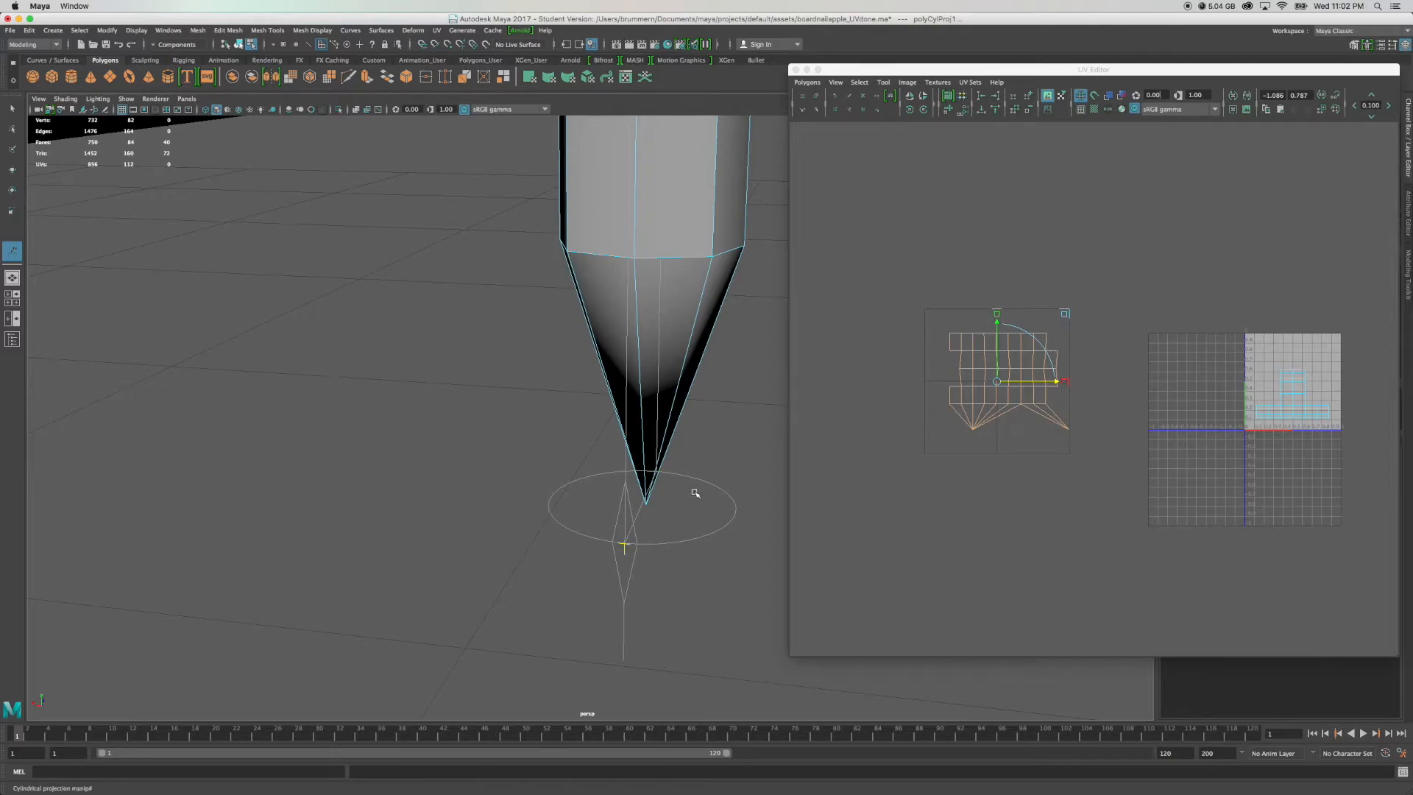
scroll(694, 493, down, 5)
alt+middle_drag(700, 333, 667, 517)
scroll(713, 424, up, 4)
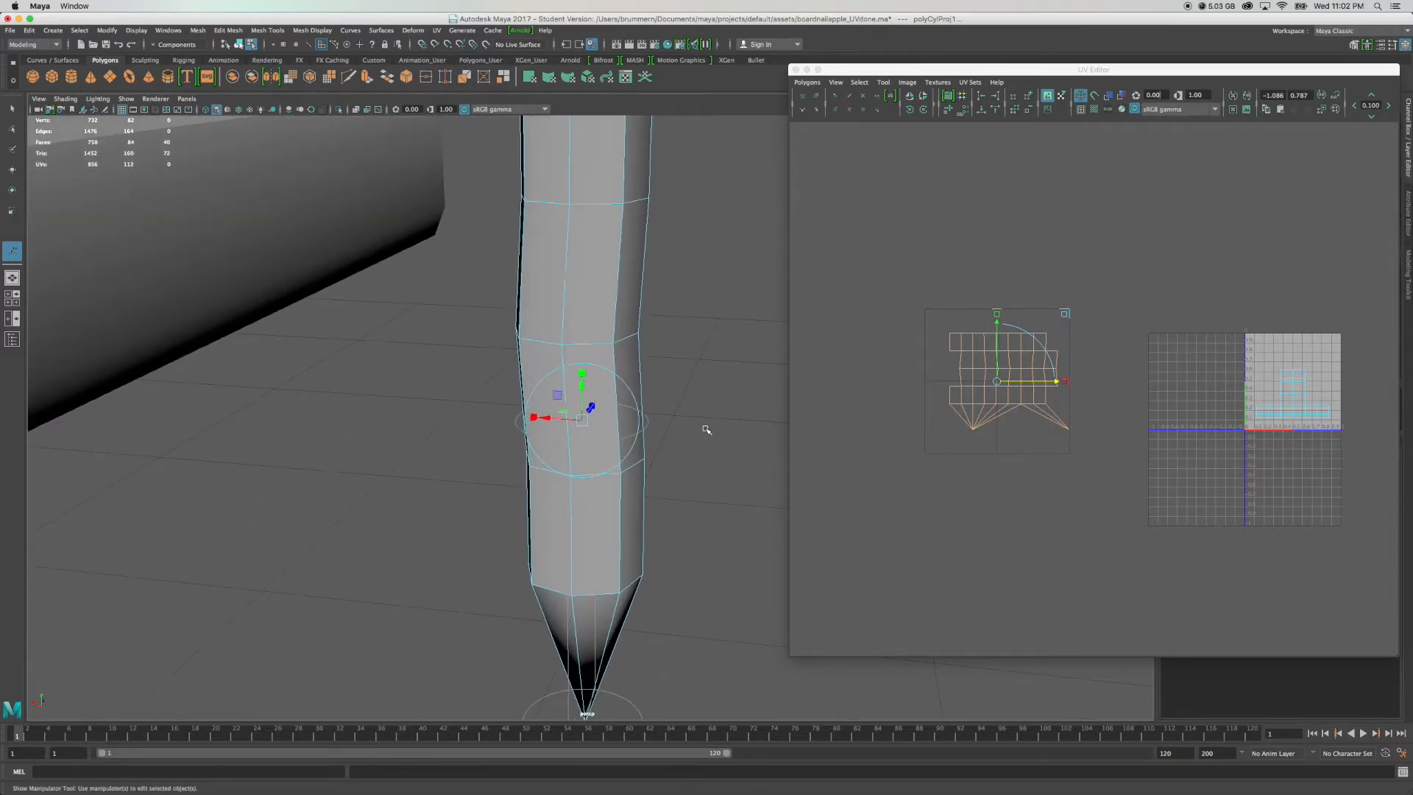
Rotate the cylindrical projection about the nail's vertical axis to bring the shaft's offset UV rows into line.
scroll(706, 430, down, 5)
click(595, 416)
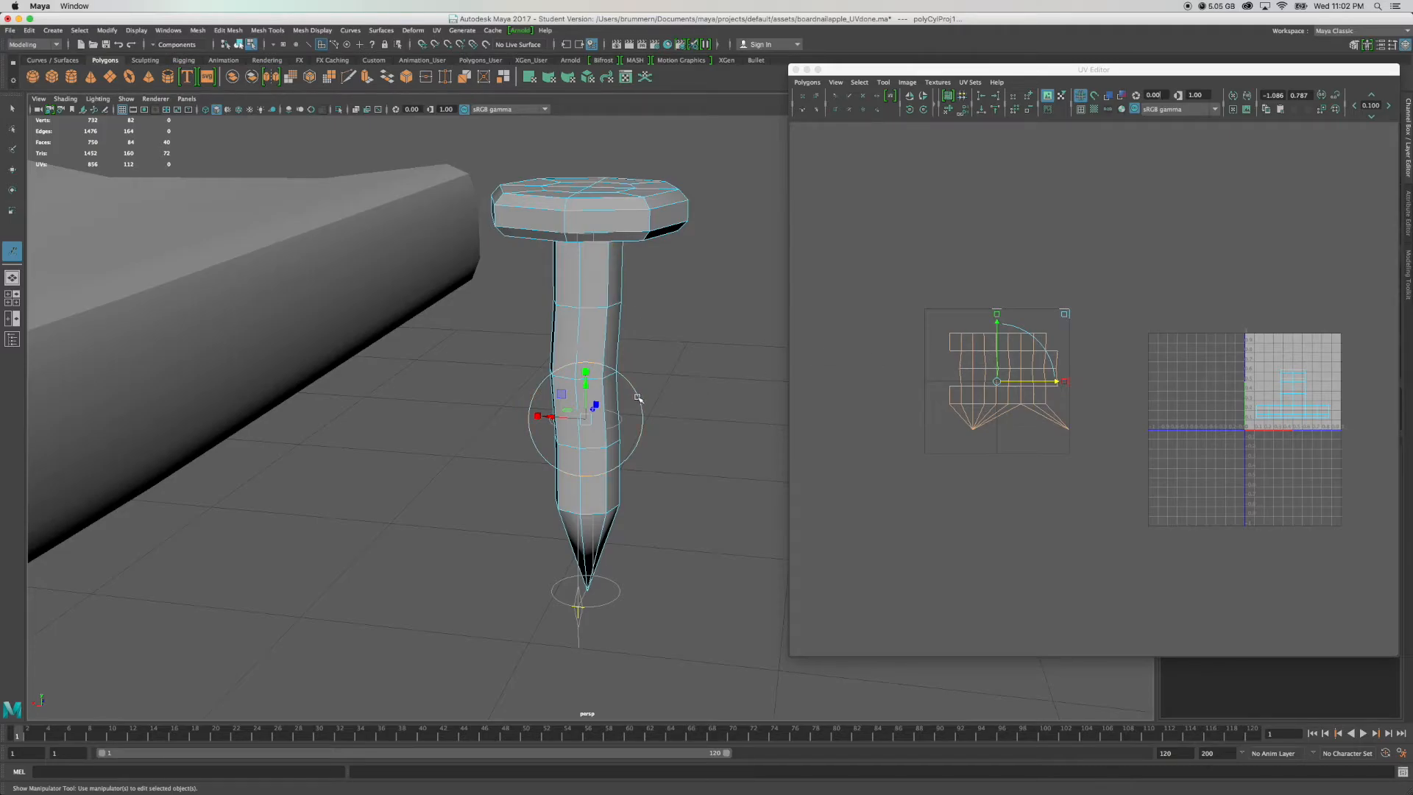
key(e)
mouse_move(587, 438)
mouse_down()
mouse_move(638, 436)
mouse_move(649, 411)
mouse_move(593, 439)
mouse_move(637, 435)
mouse_up()
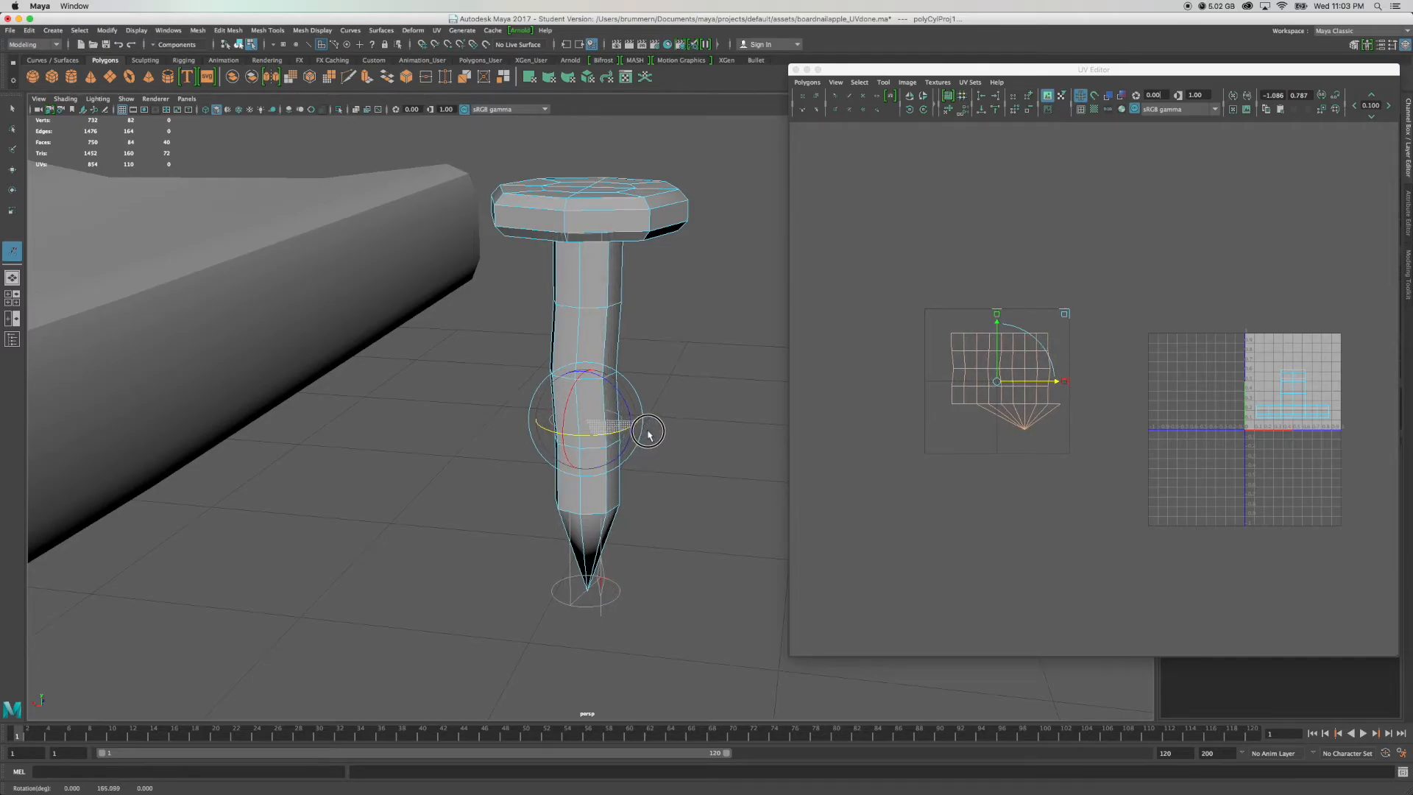
Rotate the cylindrical projection further until the tip's UV fan sits centred beneath the shaft's rows, and exit the projection manipulator.
drag(582, 440, 630, 436)
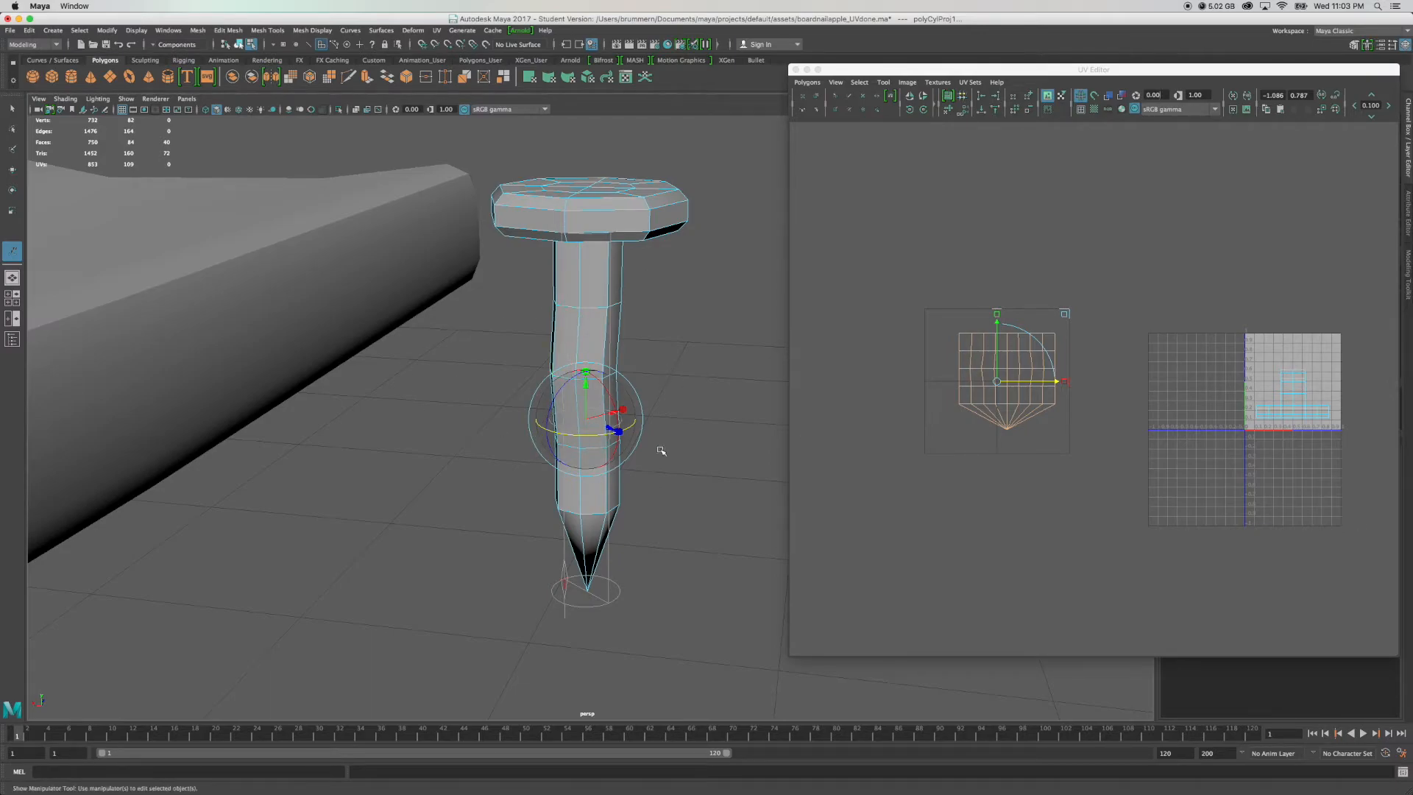
click(1015, 384)
key(q)
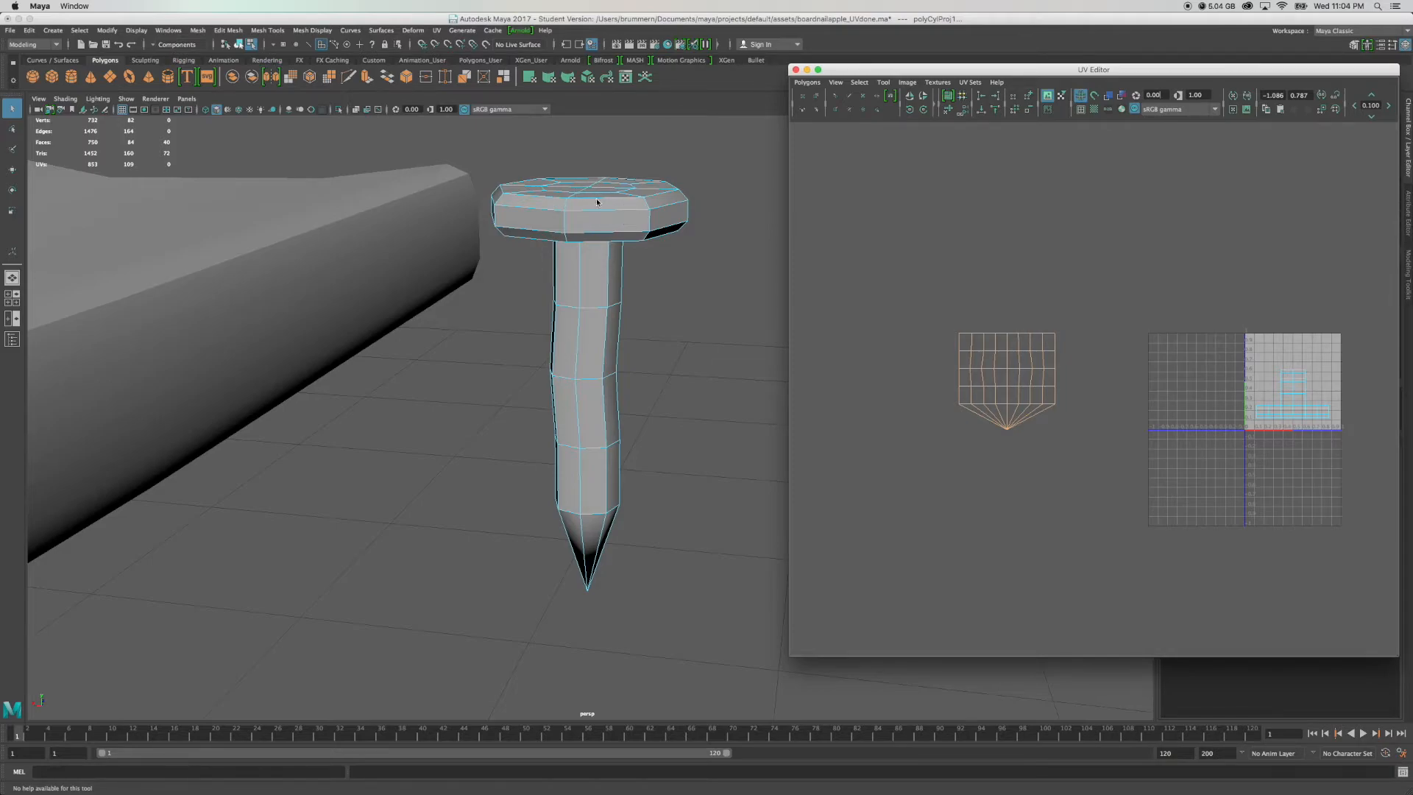
Select the faces on the top and sides of the nail's head, leaving out its underside and shaft.
alt+drag(617, 215, 602, 309)
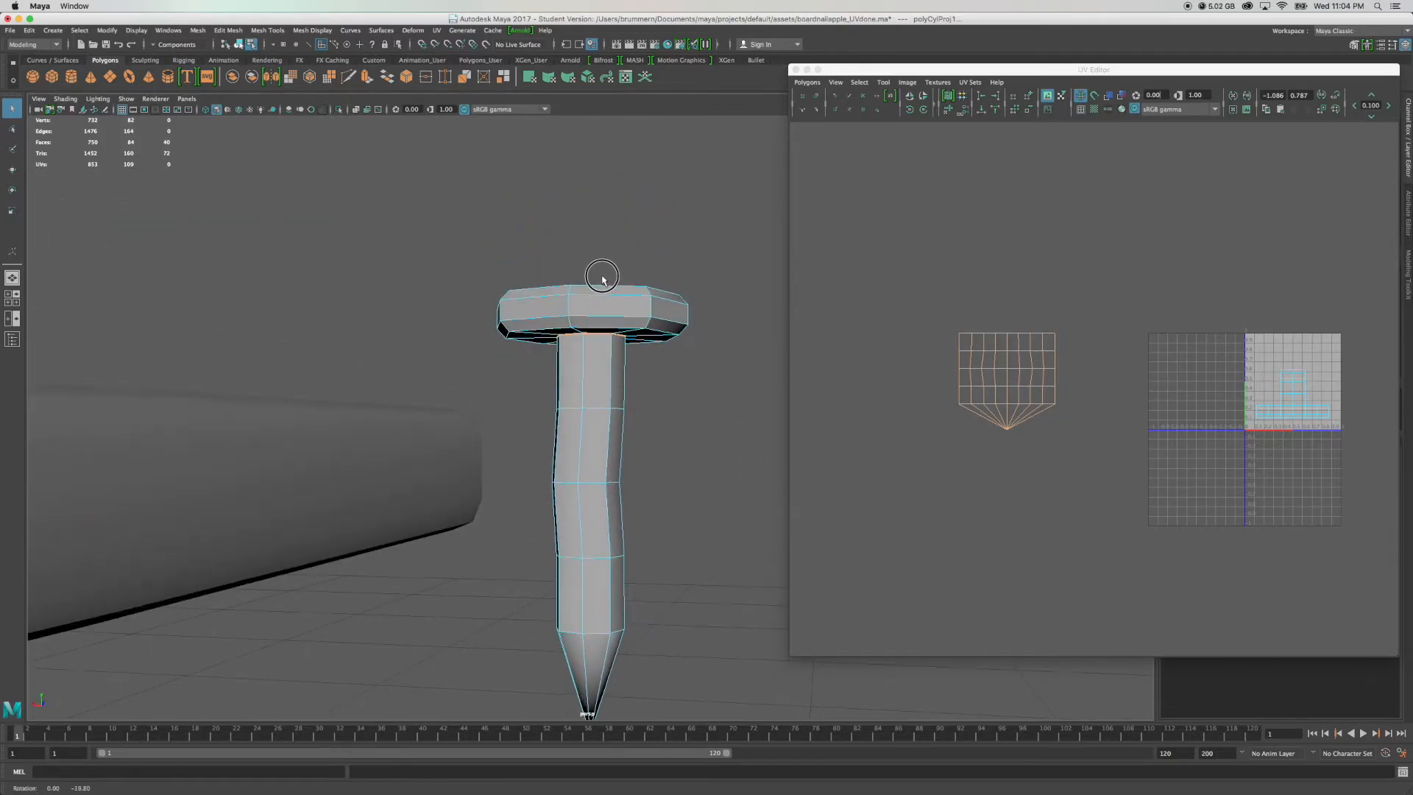
key(F11)
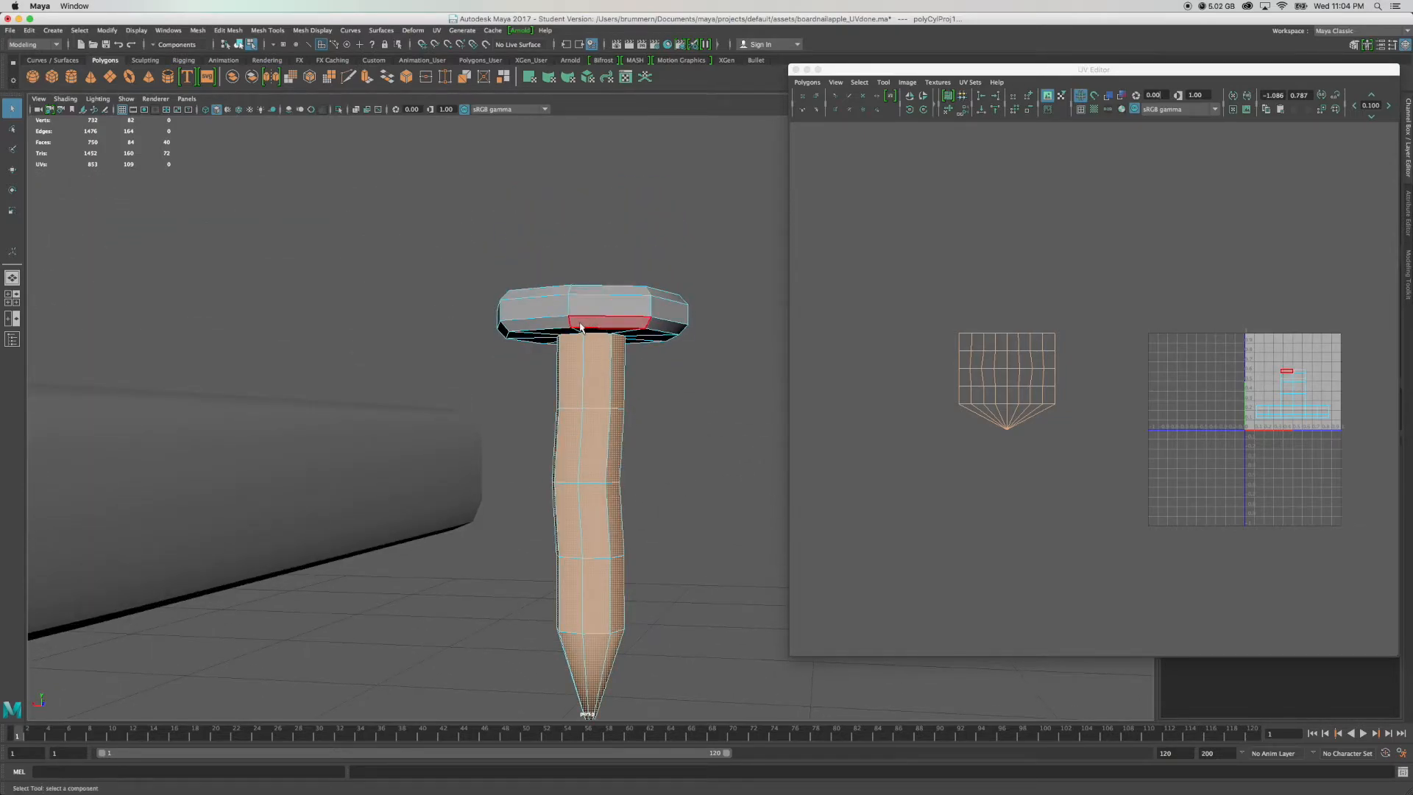
alt+drag(610, 313, 614, 324)
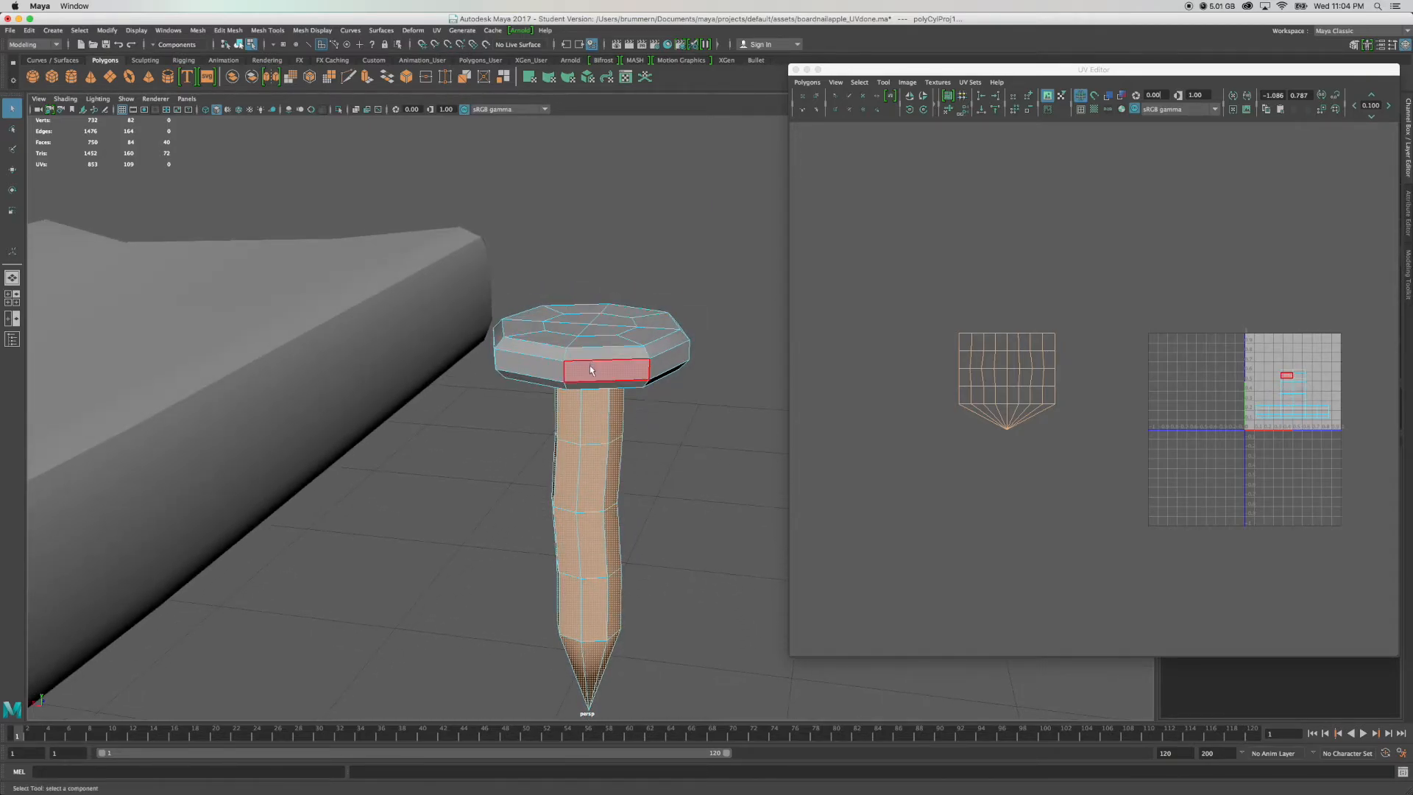
alt+drag(593, 374, 577, 287)
drag(449, 270, 672, 404)
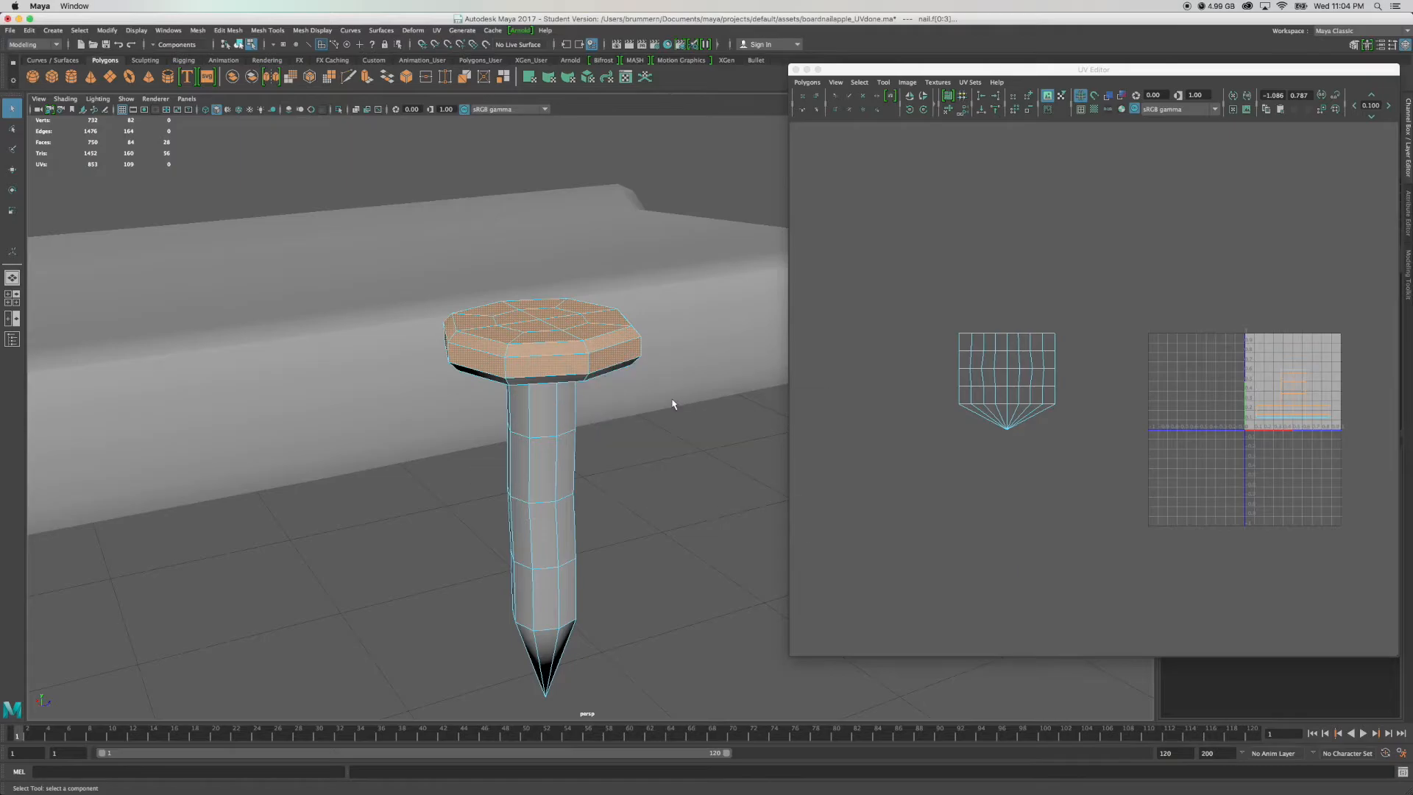
Apply a camera-based UV projection to the selected head faces from the top view, framed closely on the nail.
key(space)
key(space)
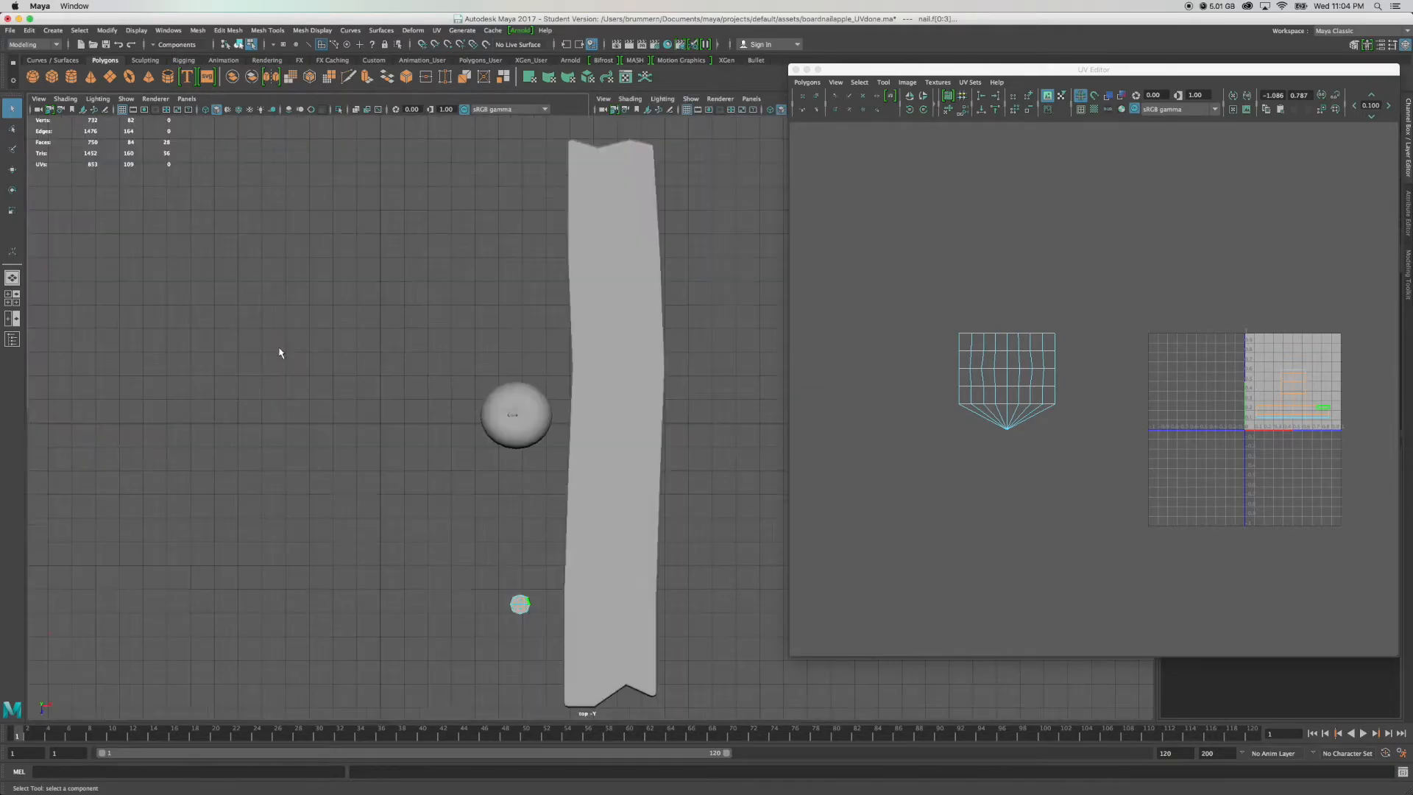
scroll(486, 526, up, 3)
key(f)
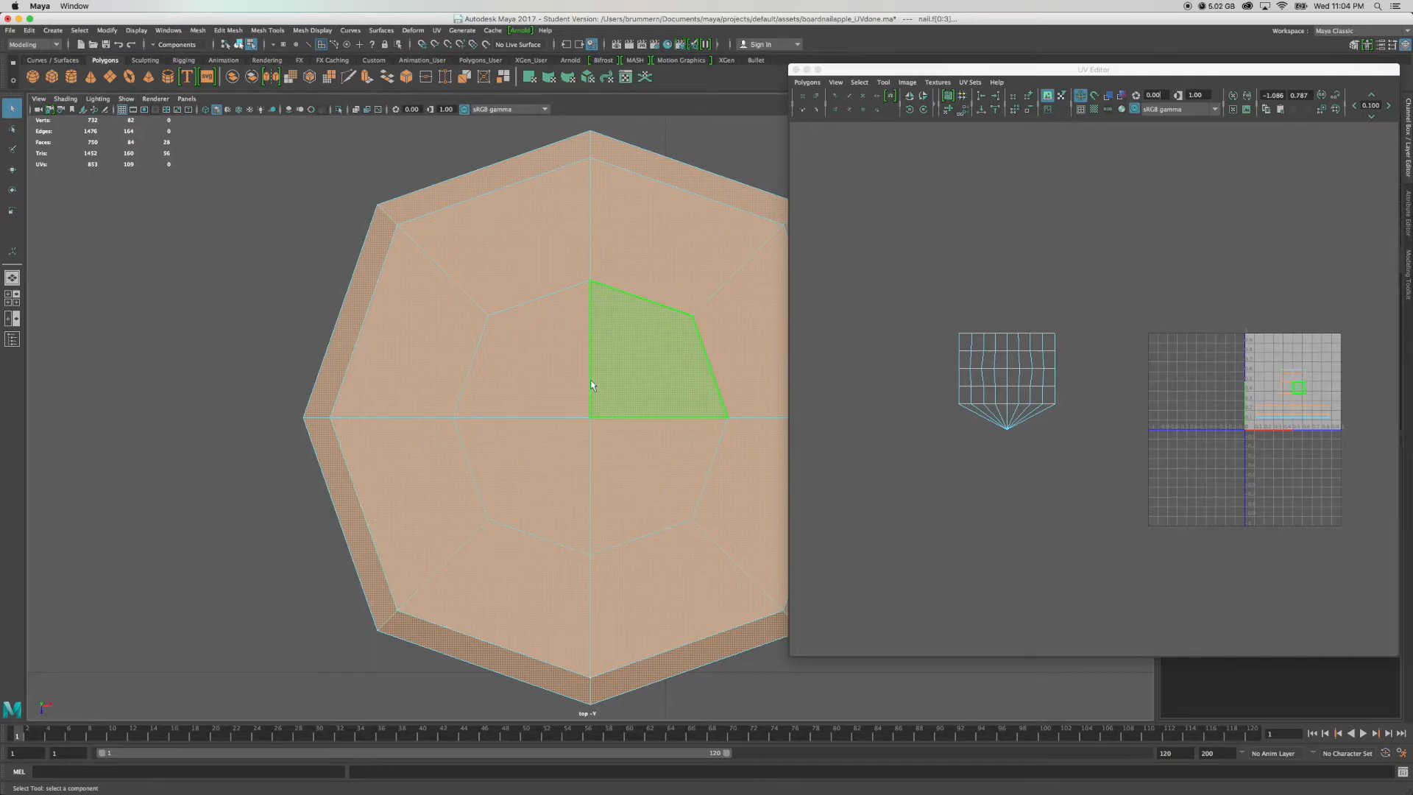
scroll(593, 385, down, 10)
scroll(591, 380, up, 8)
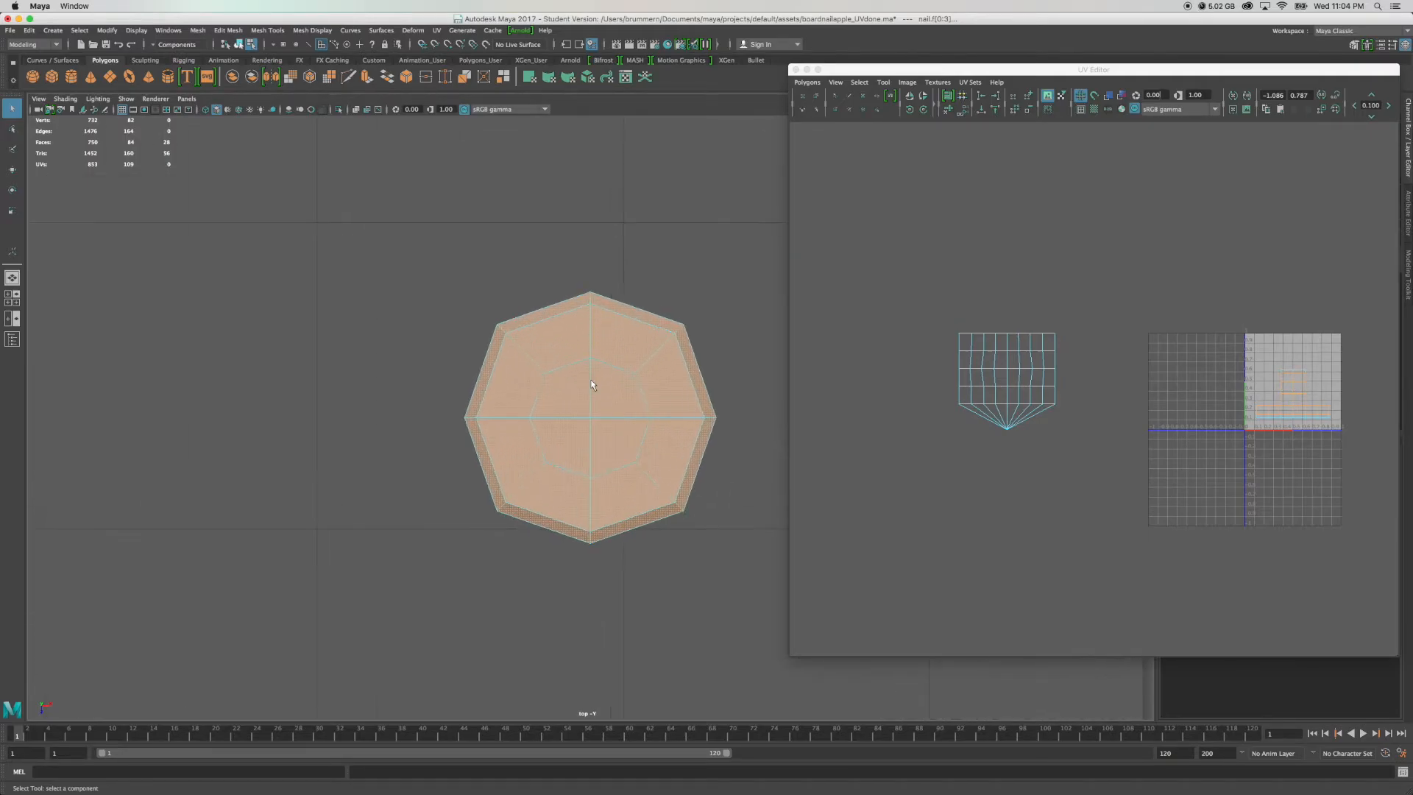
scroll(591, 379, up, 2)
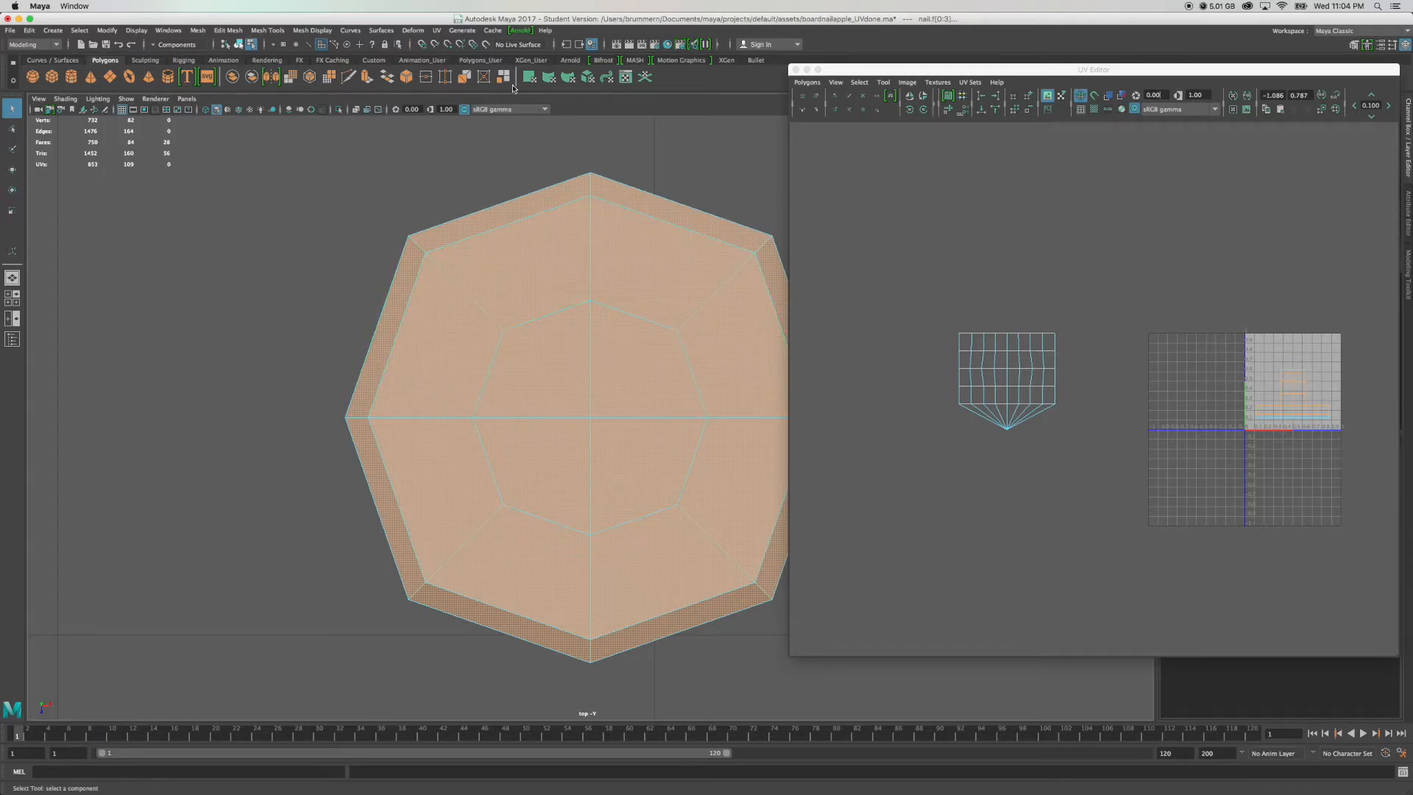
click(439, 31)
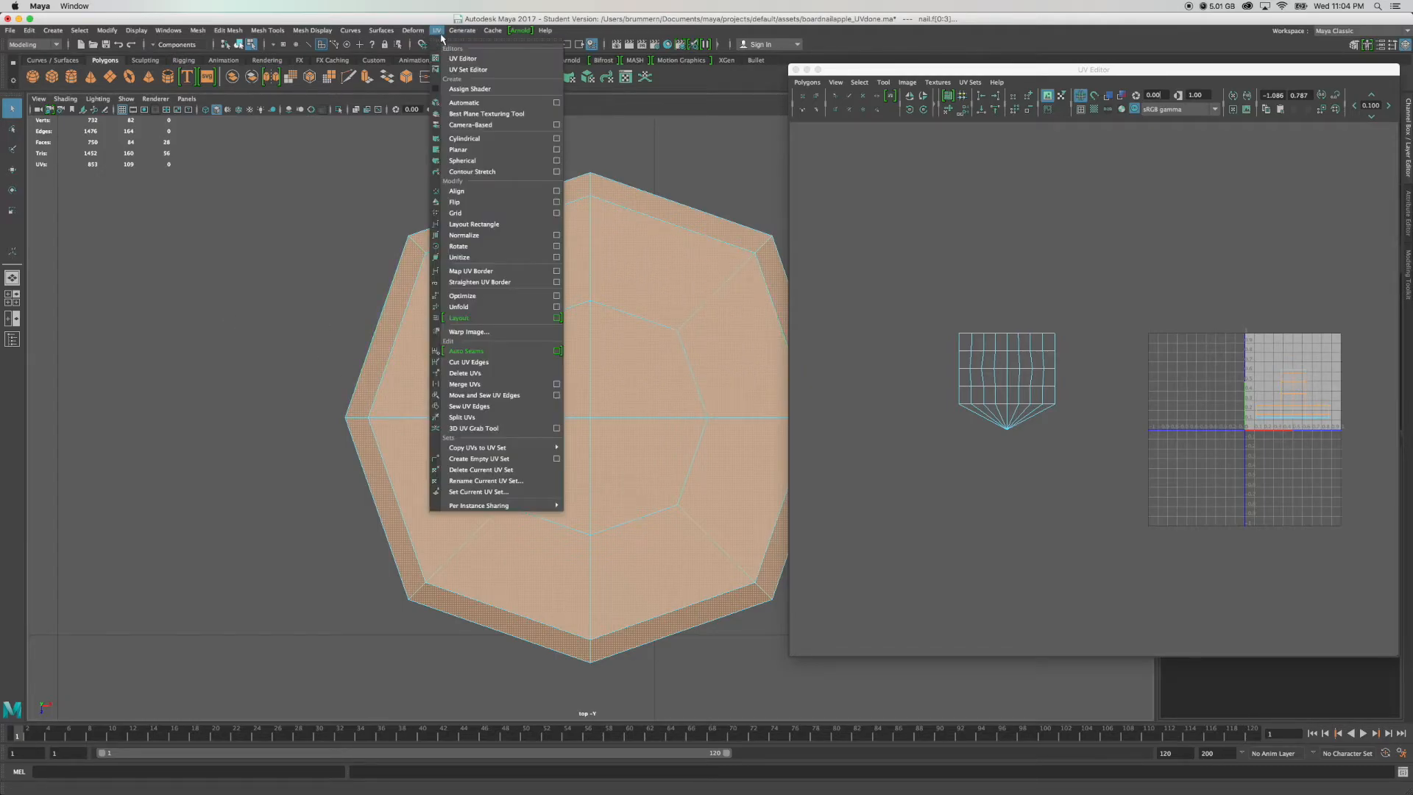
click(465, 125)
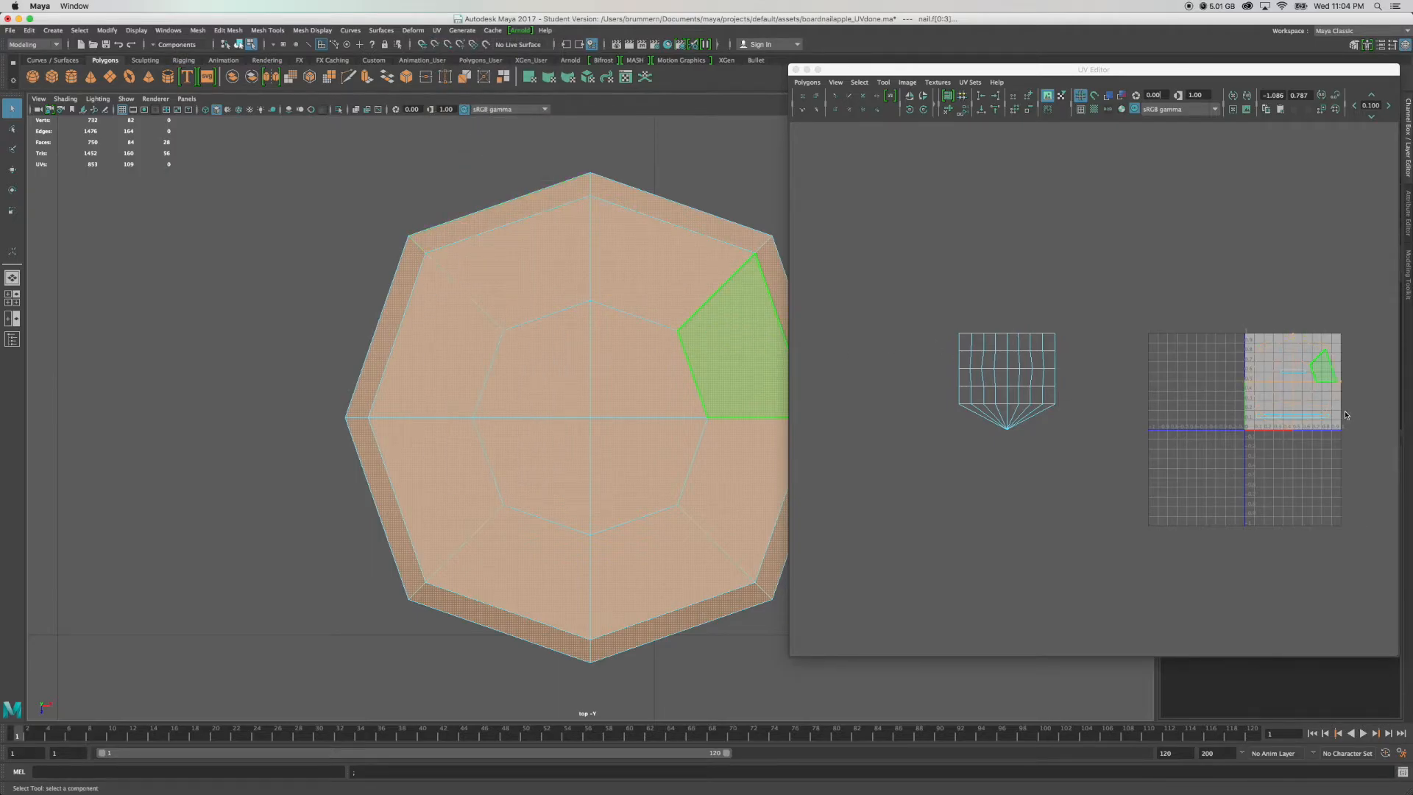
Move the nail head's round UV shell out of the 0 to 1 space and place it above the shaft's shell.
key(r)
key(w)
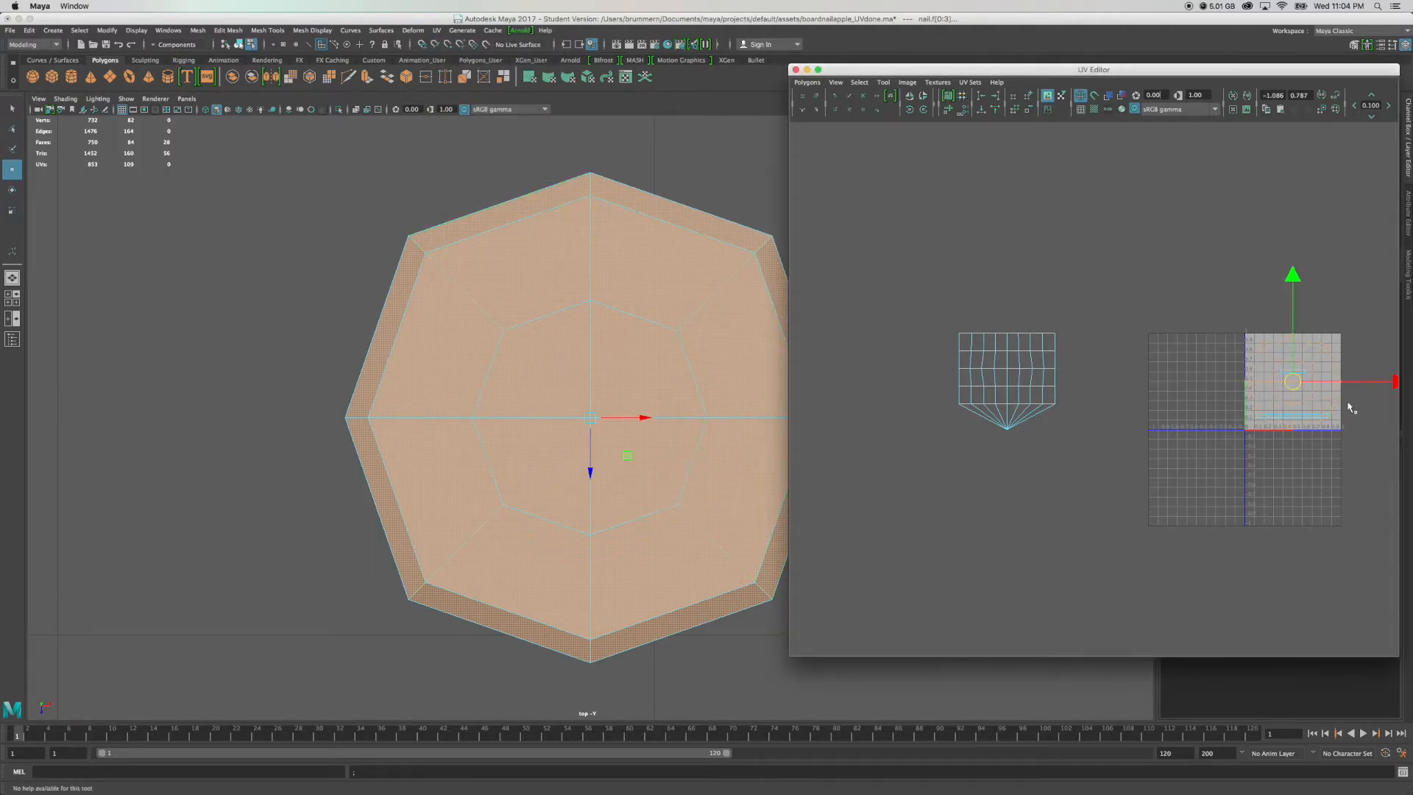
drag(1390, 386, 1107, 395)
drag(1007, 279, 1007, 131)
Return to the perspective view and examine the nail head from above and from the side against its UV shell.
key(space)
key(space)
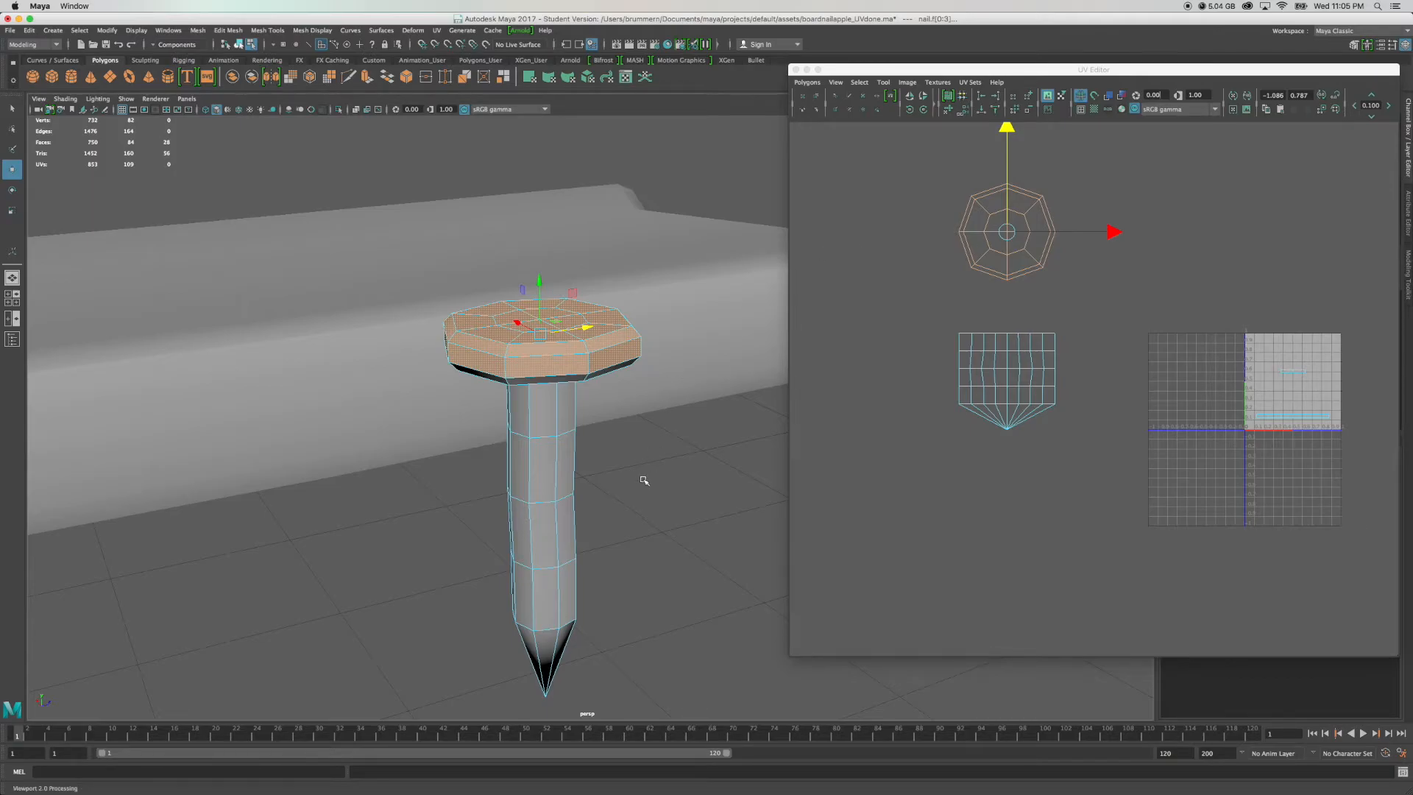
alt+drag(665, 476, 629, 530)
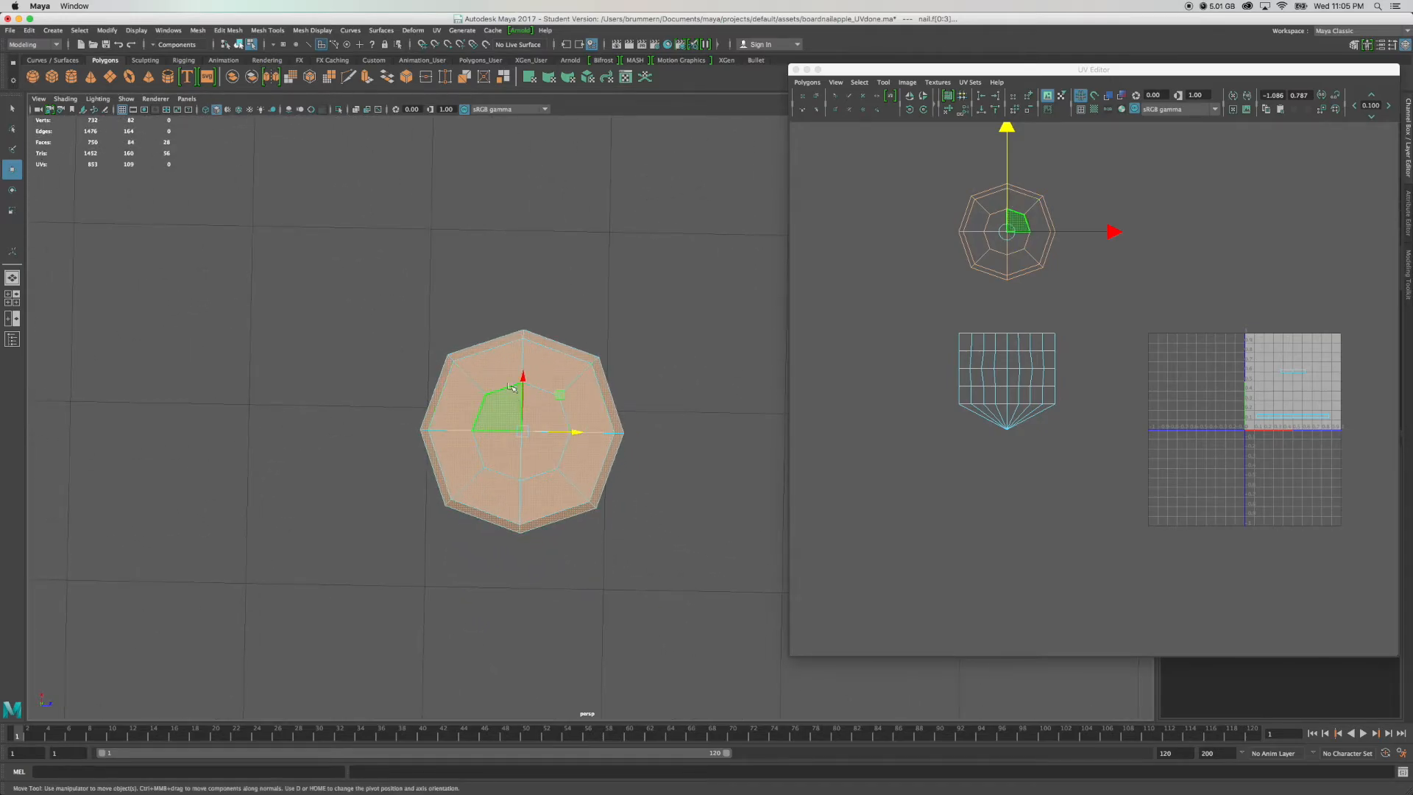
alt+drag(390, 552, 504, 548)
key([)
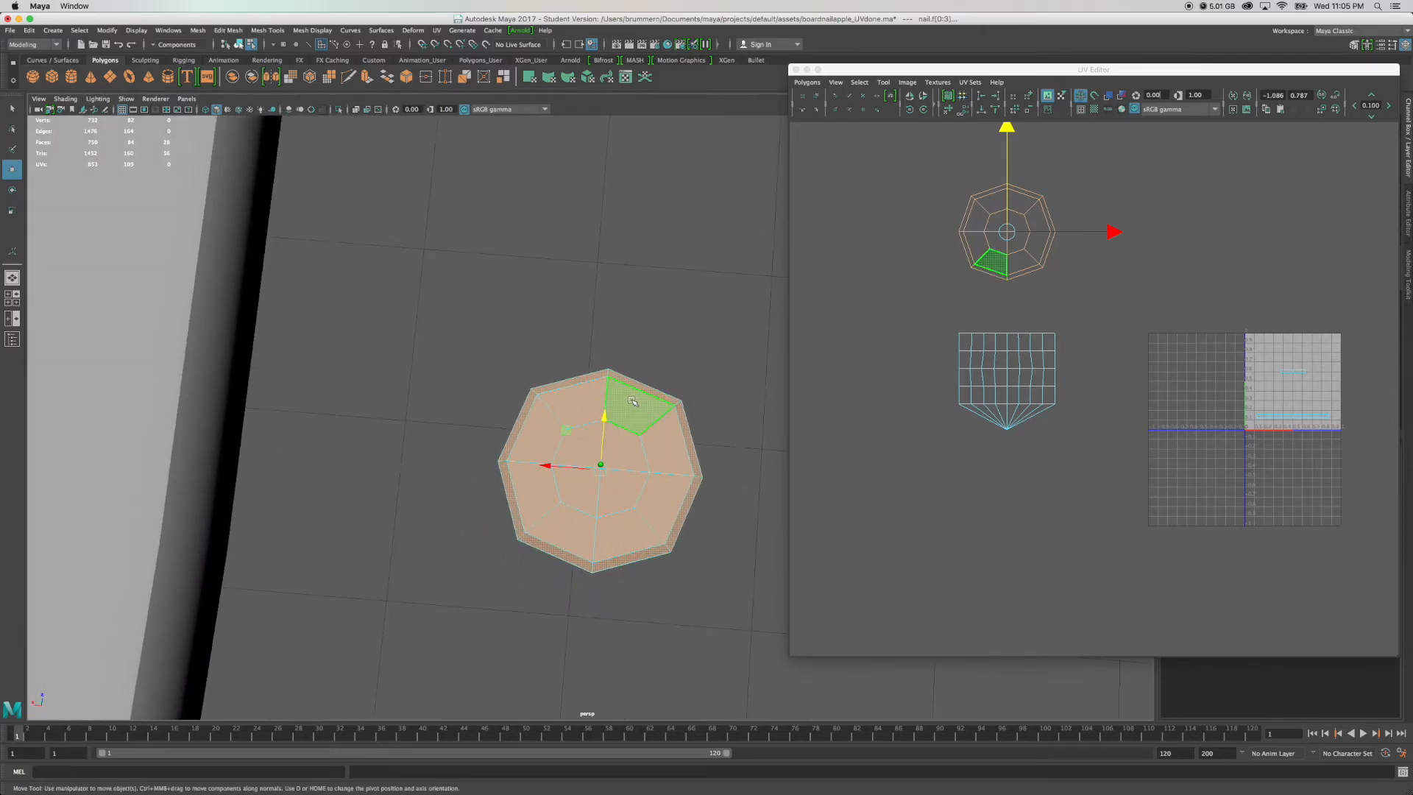
alt+drag(693, 387, 461, 382)
key([)
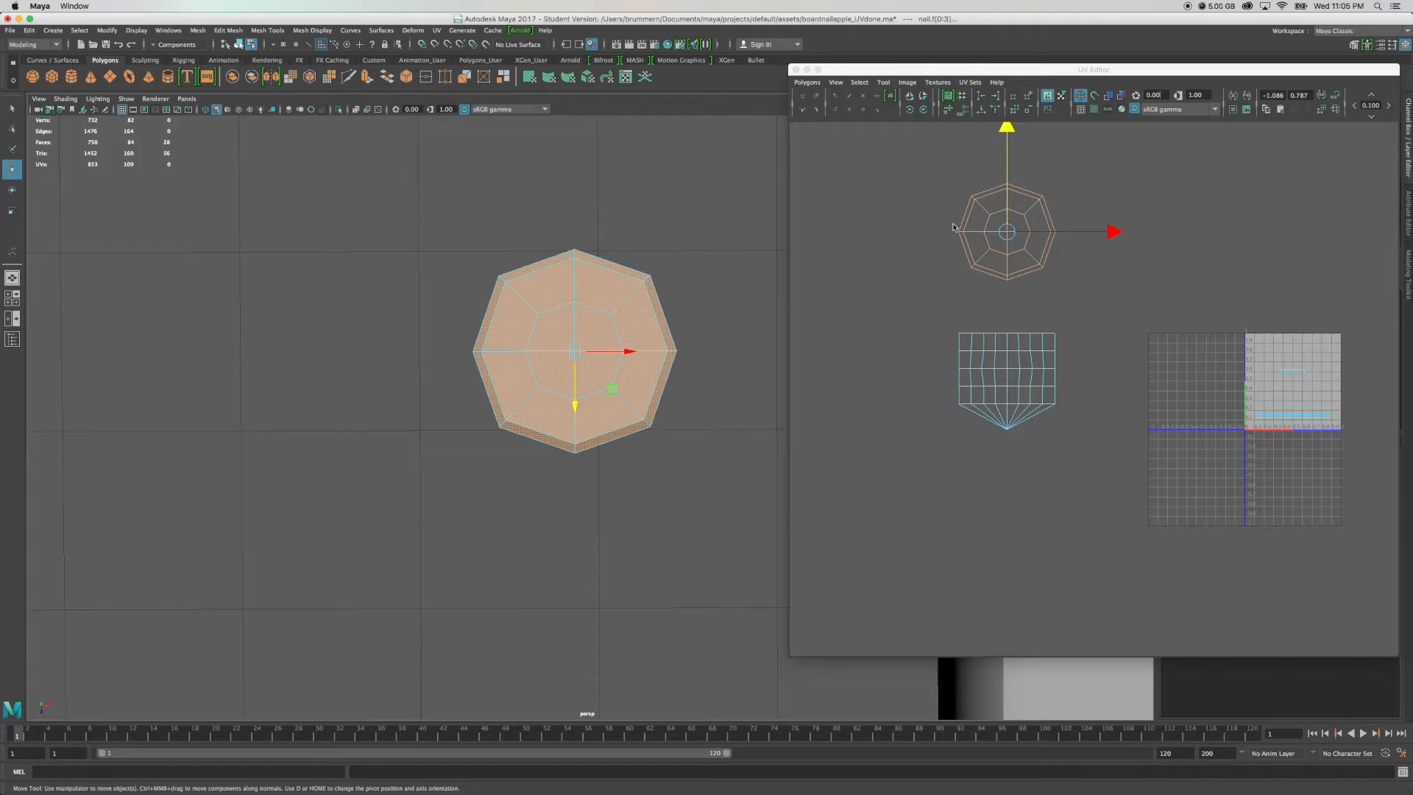
alt+drag(665, 508, 664, 430)
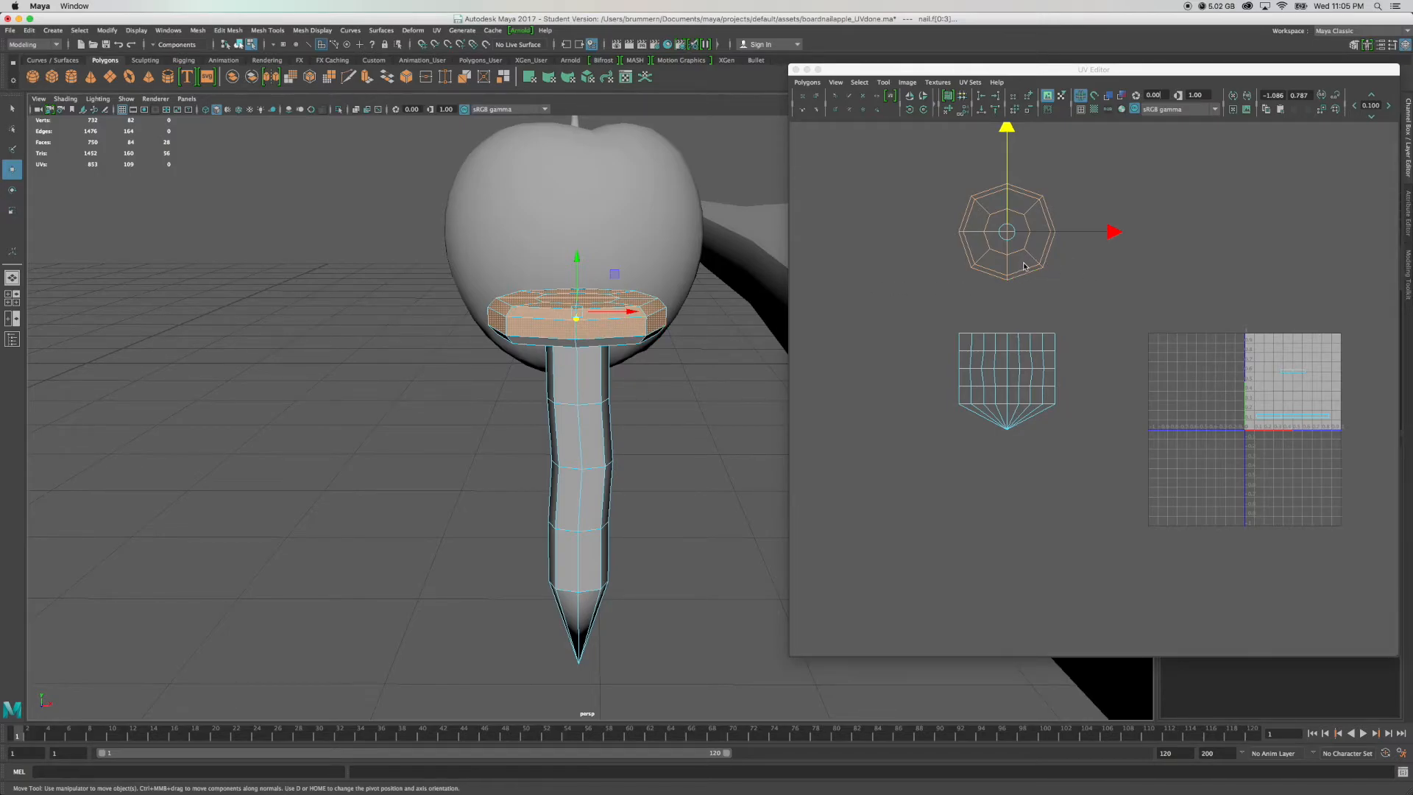
Select the outer two rings of UVs all the way around the nail head's round shell.
scroll(1029, 262, up, 3)
alt+middle_drag(972, 211, 978, 409)
right_drag(925, 276, 983, 280)
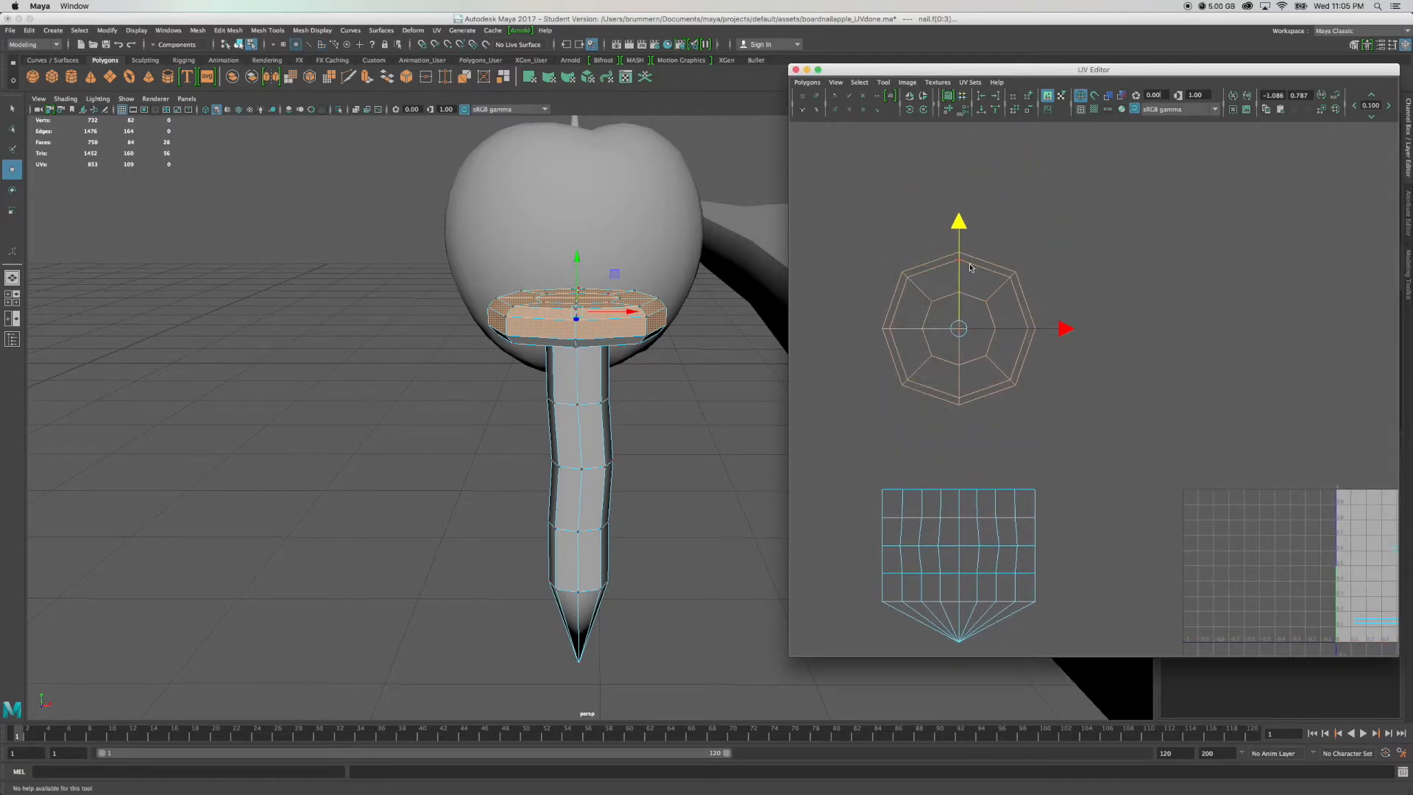
key(q)
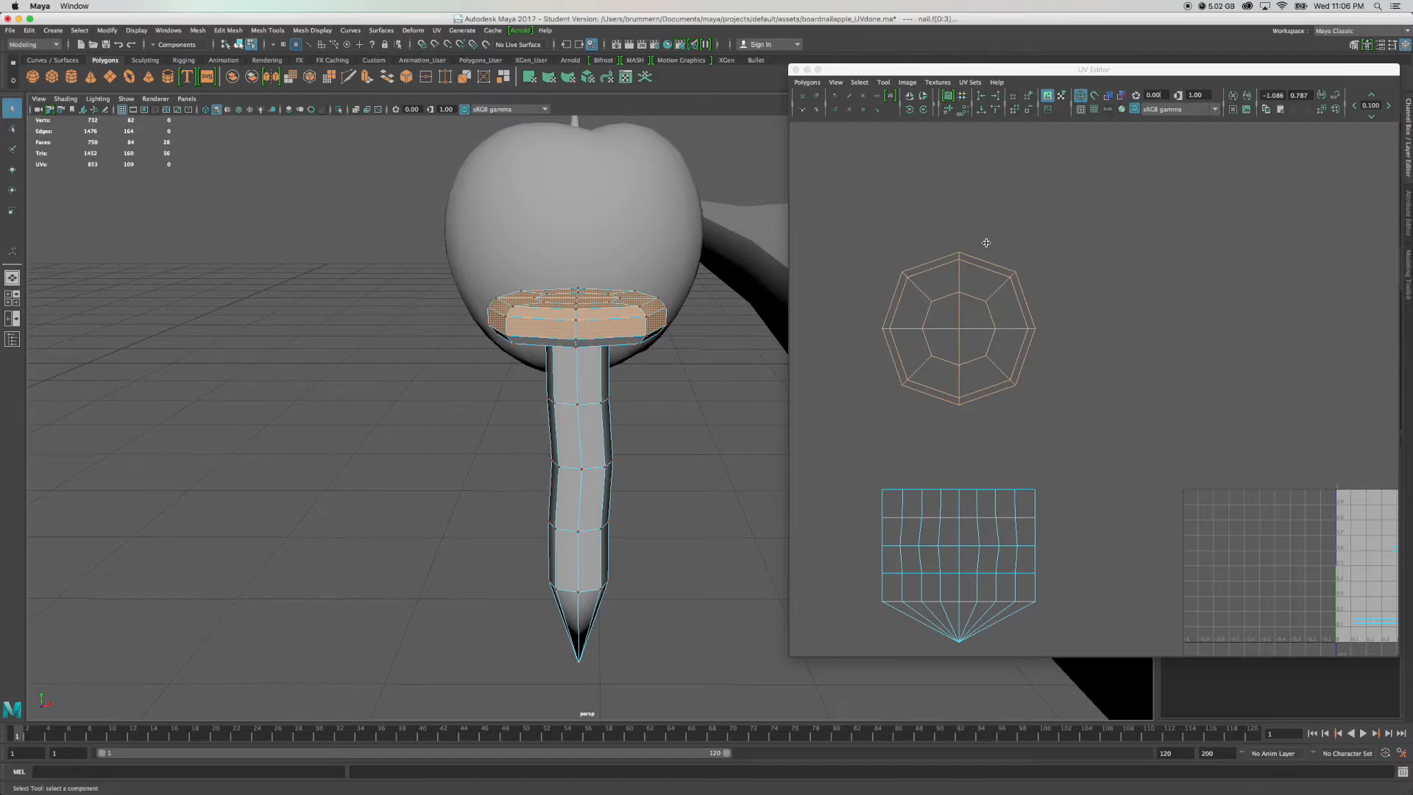
drag(877, 222, 1069, 286)
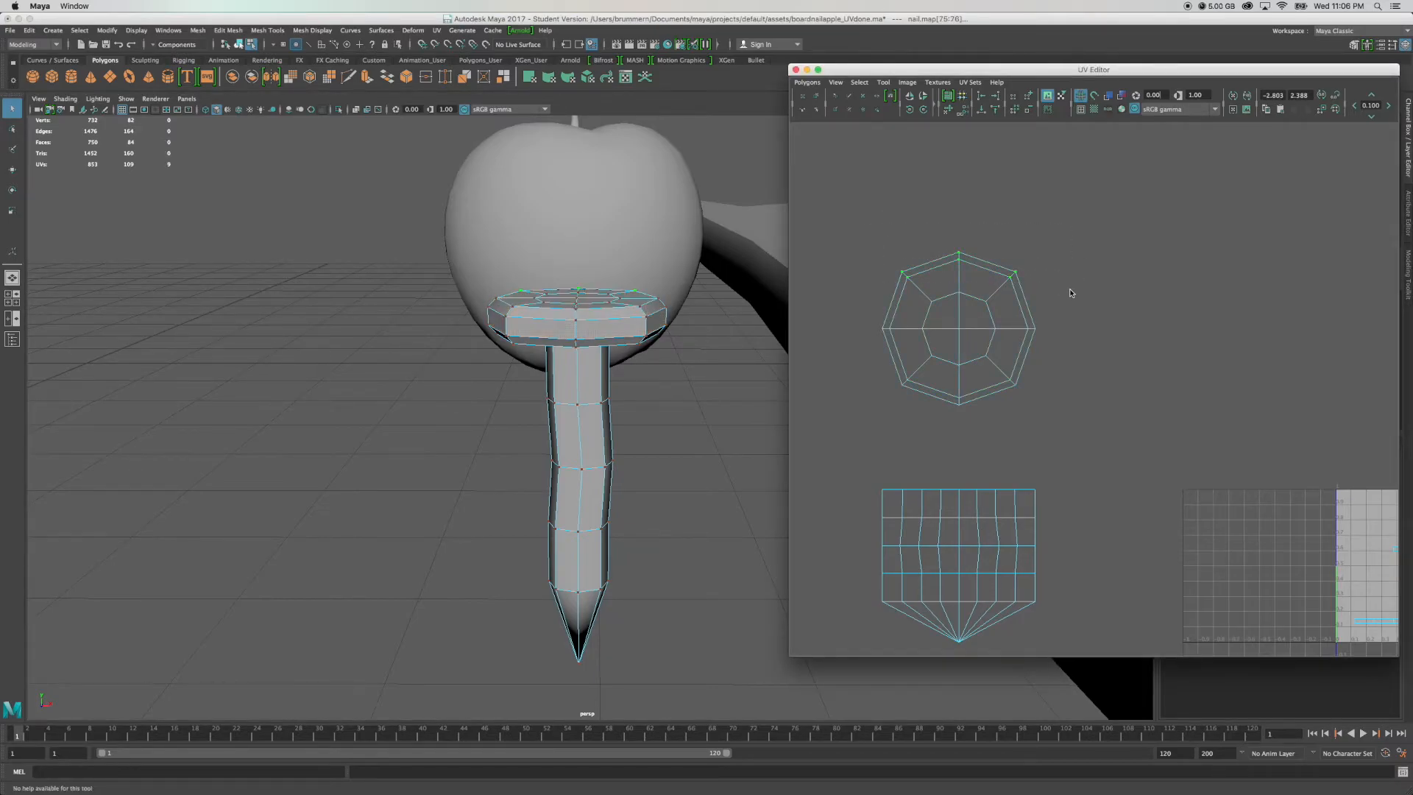
shift+drag(1058, 388, 1032, 328)
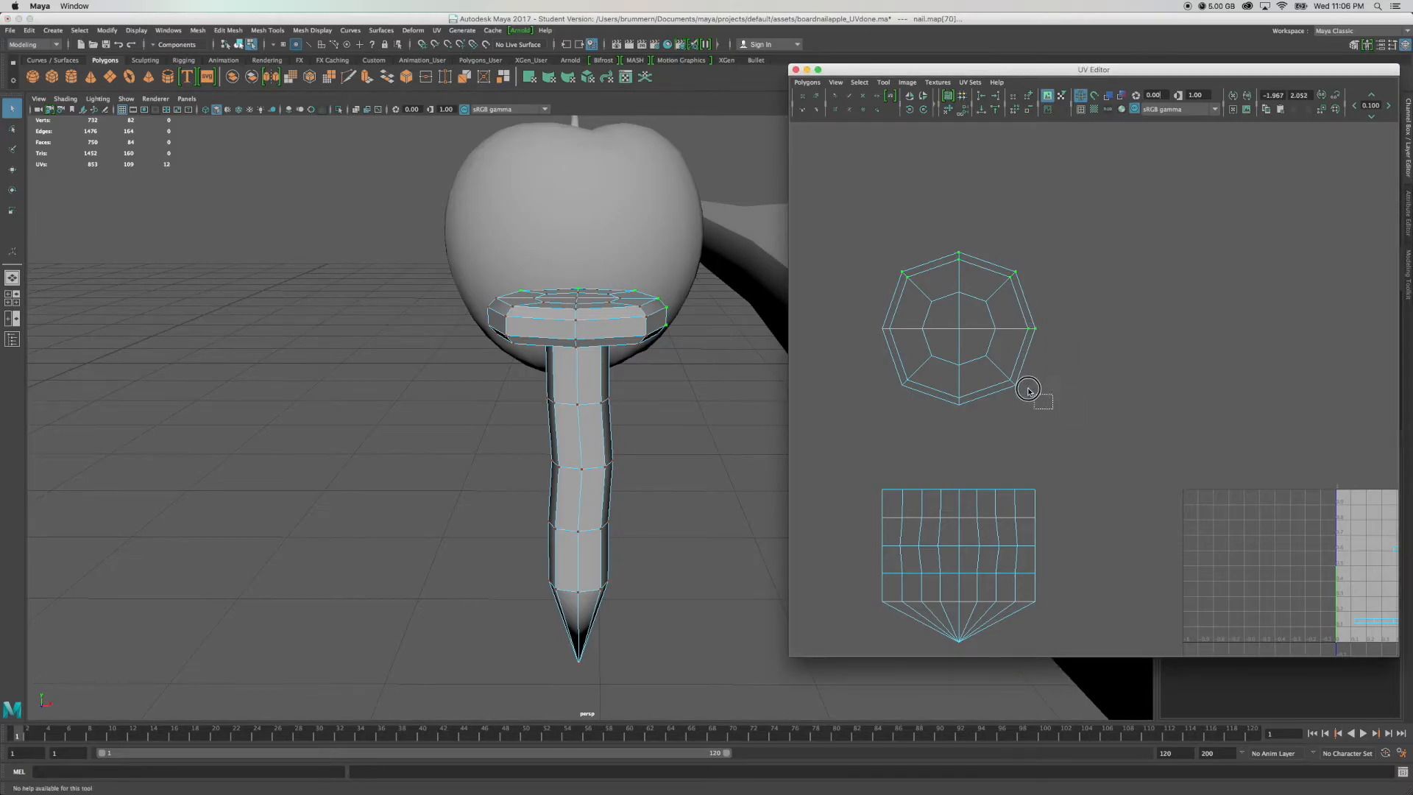
shift+drag(981, 421, 878, 374)
shift+drag(863, 314, 896, 348)
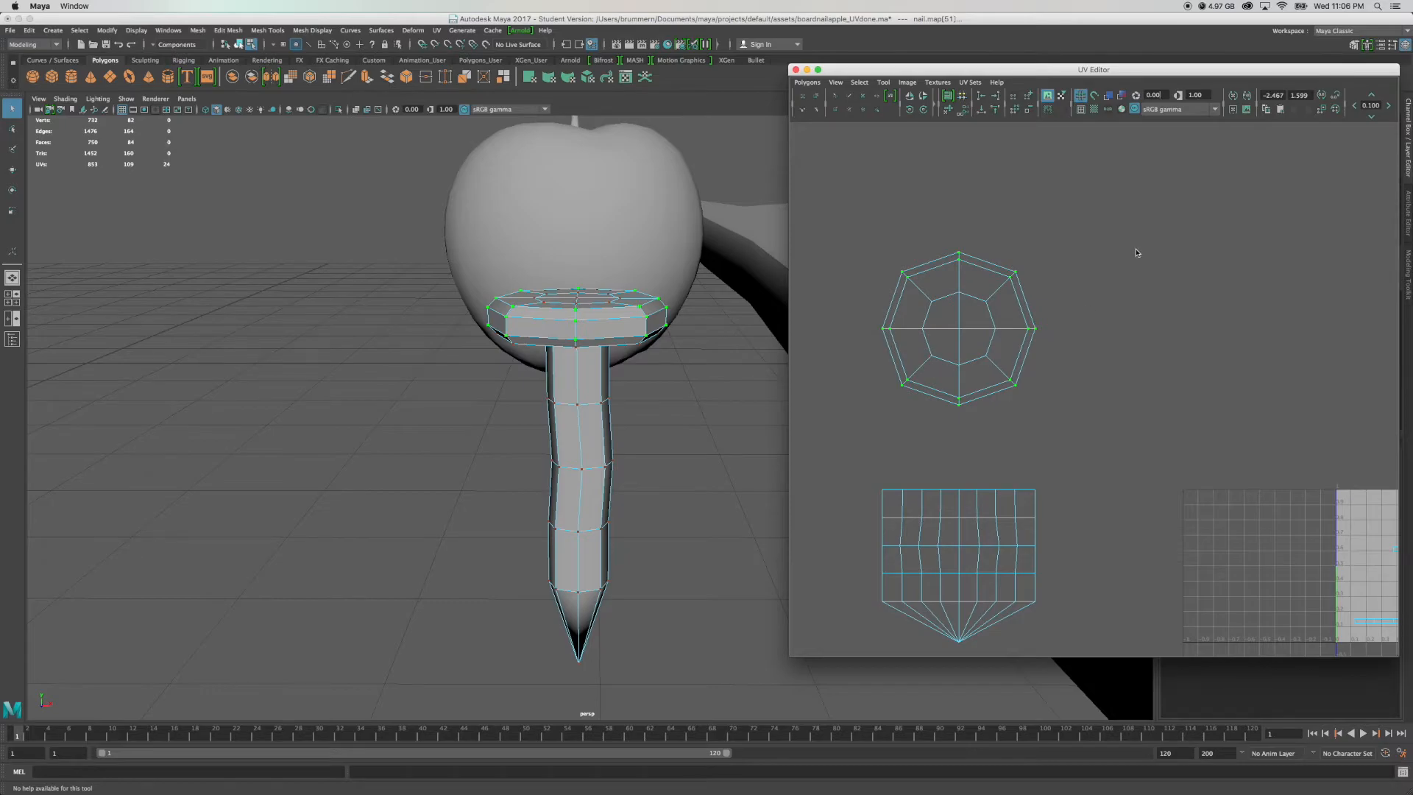
Activate the Unfold UV Tool, resize its brush to suit the head's rim, and save the scene.
click(836, 98)
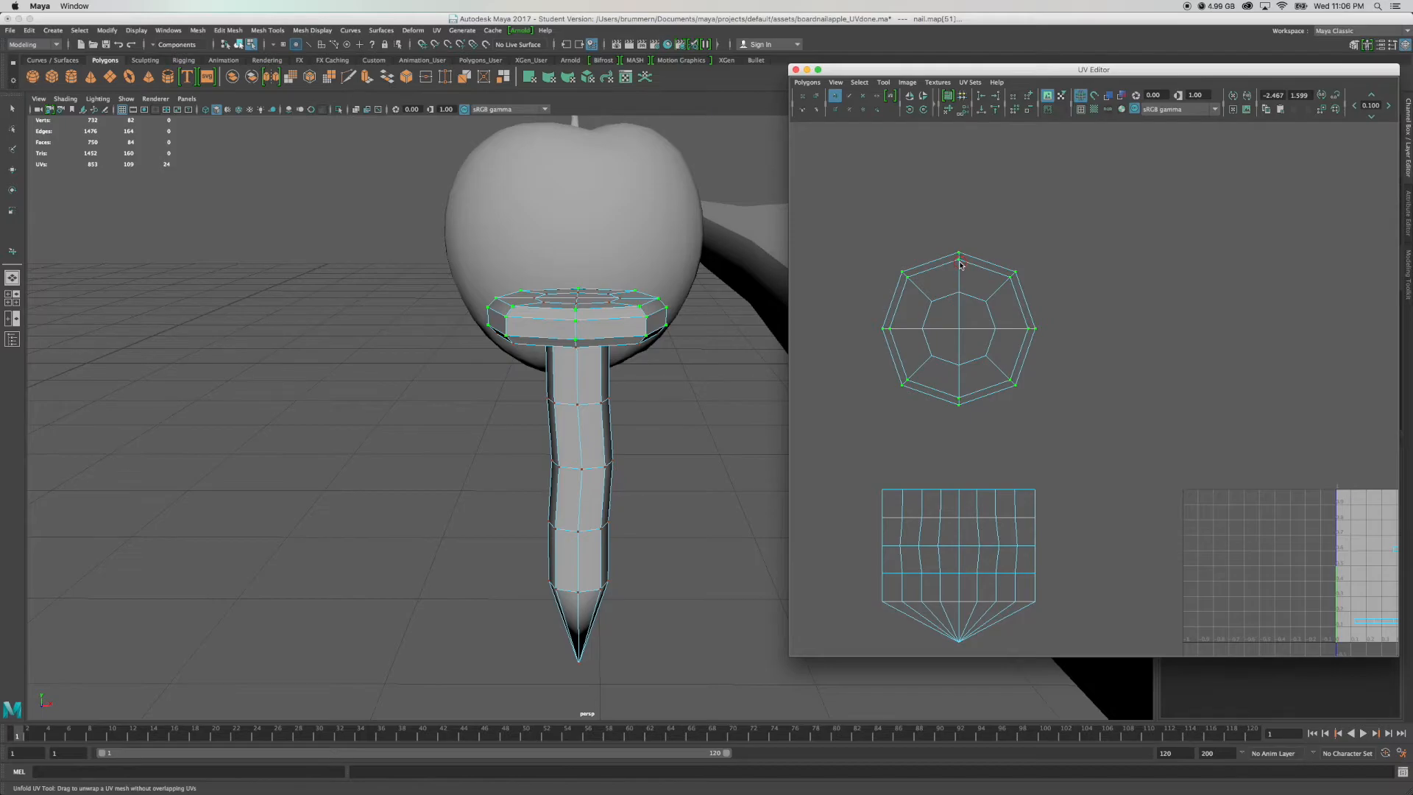
key(b)
drag(959, 263, 975, 262)
key(q)
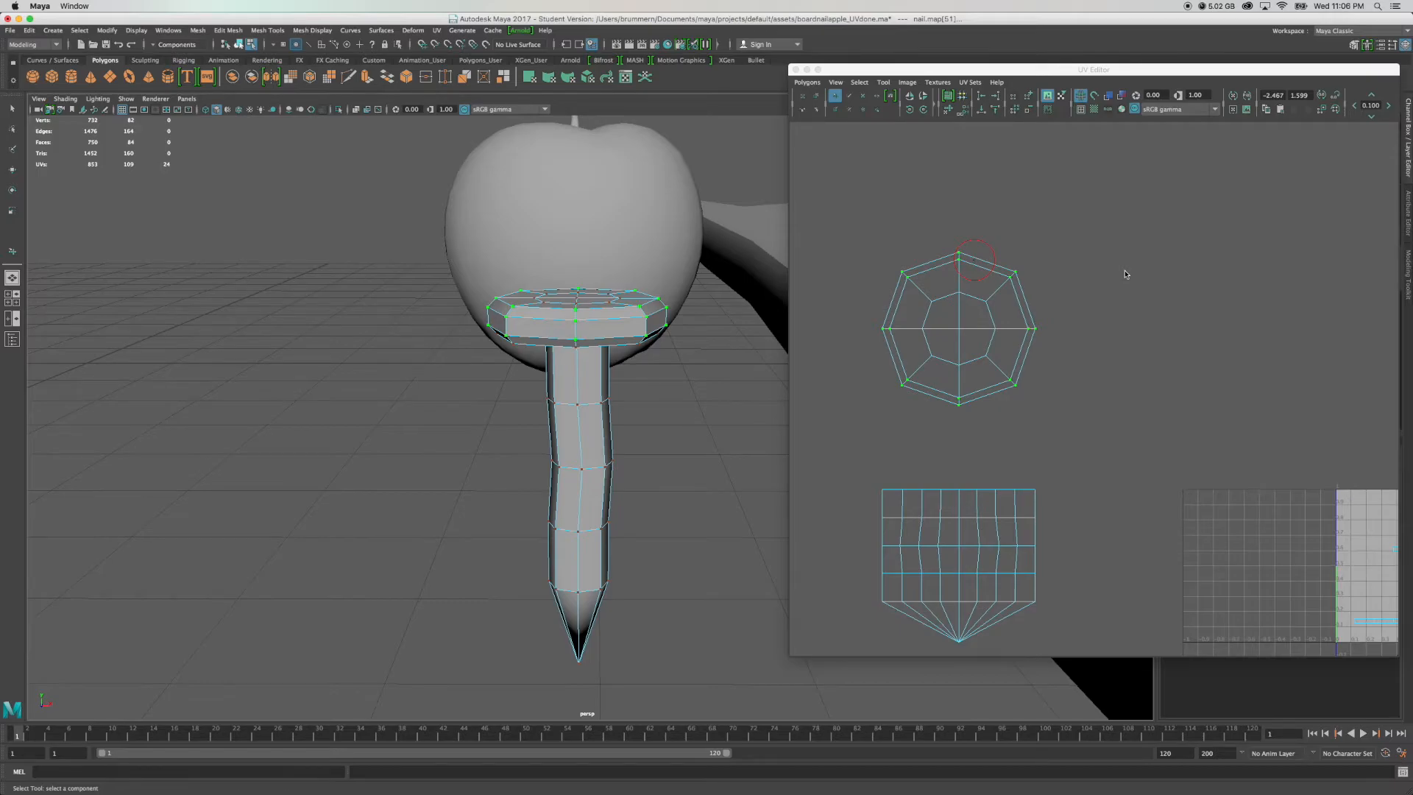
key(super+s)
click(680, 423)
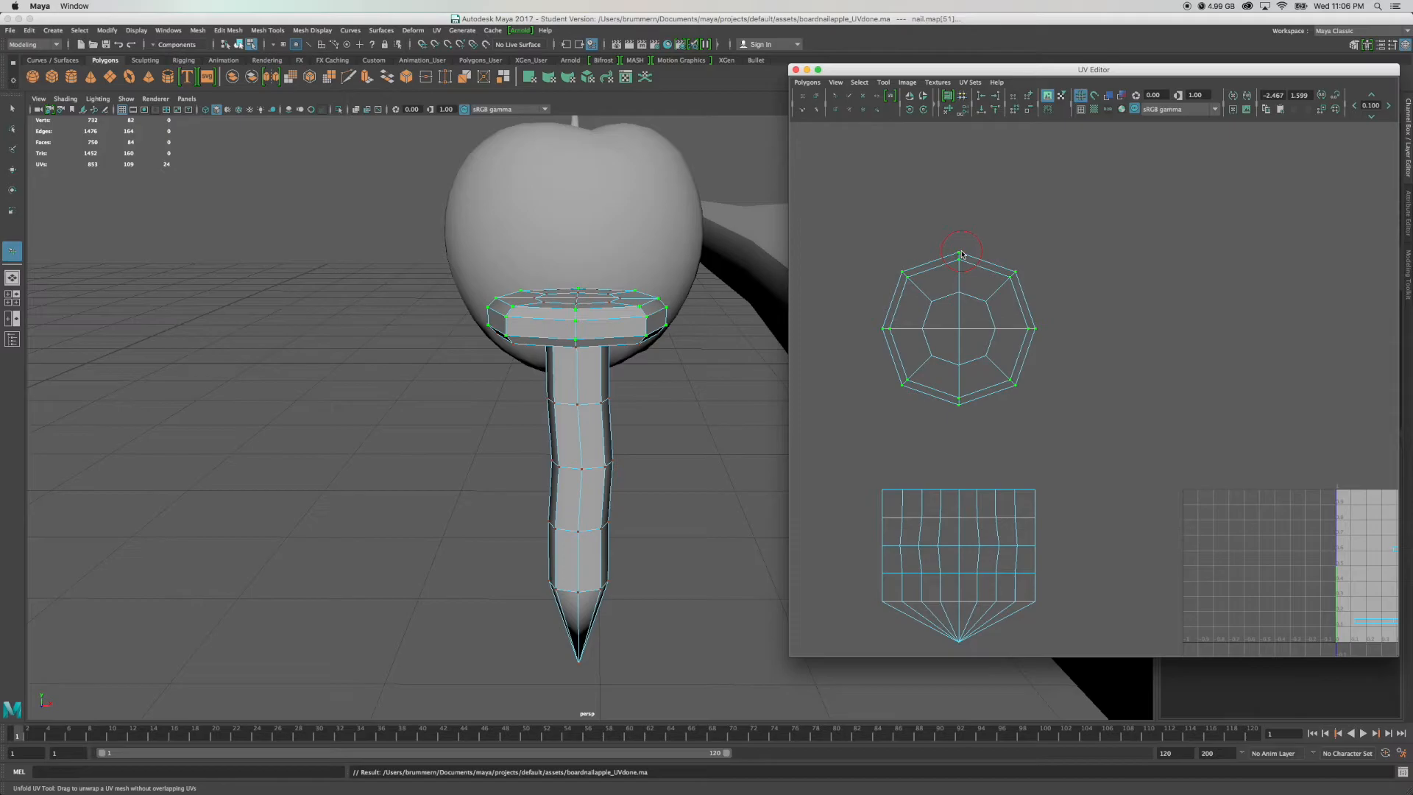
Brush the Unfold UV Tool around the head shell's rim to spread the overlapping side UVs outward into separate rings.
mouse_move(960, 259)
mouse_down()
mouse_move(962, 245)
mouse_move(1026, 274)
mouse_move(1040, 318)
mouse_move(1021, 386)
mouse_move(979, 406)
mouse_move(900, 390)
mouse_move(882, 316)
mouse_move(891, 268)
mouse_move(946, 242)
mouse_move(1054, 255)
mouse_move(982, 263)
mouse_move(961, 240)
mouse_move(910, 283)
mouse_up()
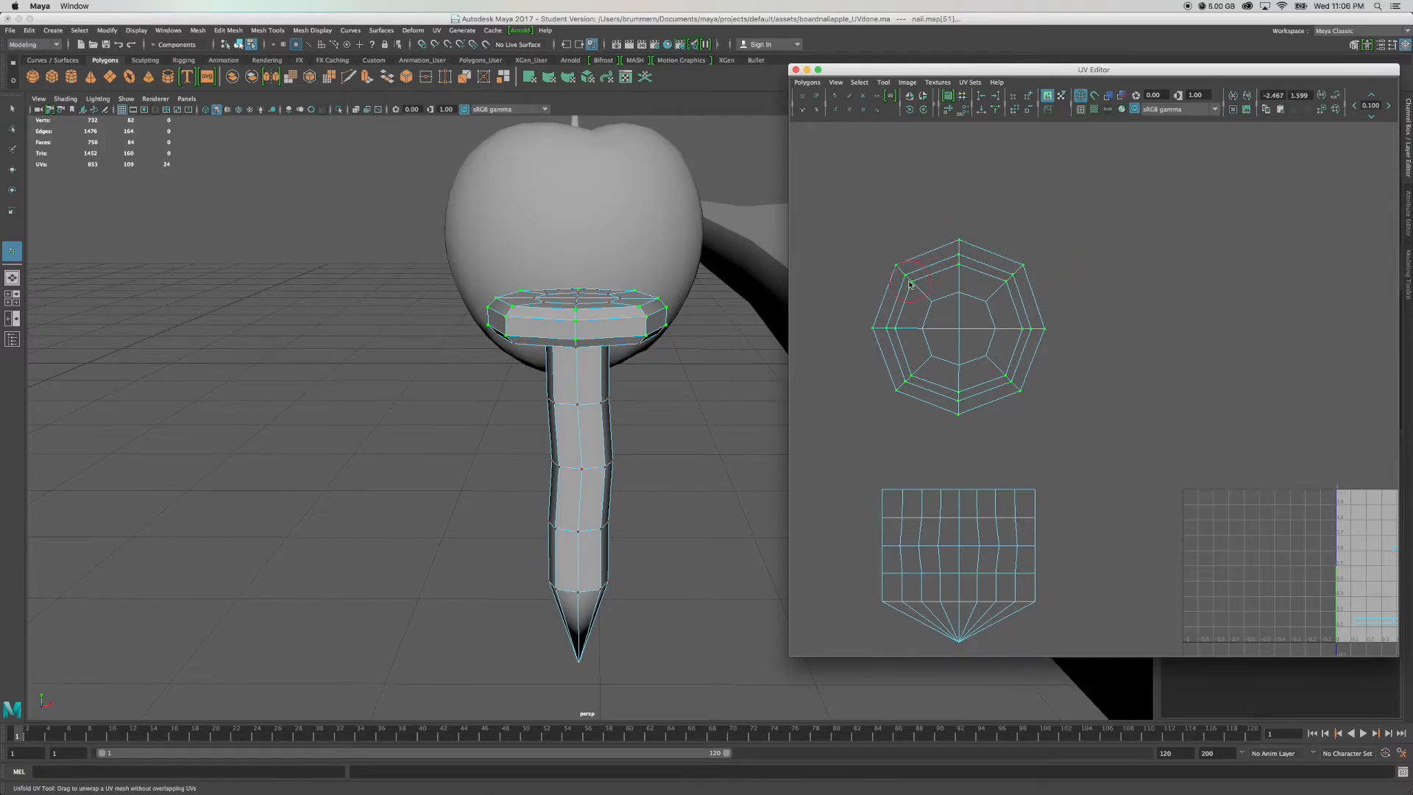
mouse_move(892, 391)
mouse_down()
mouse_move(889, 406)
mouse_move(971, 420)
mouse_move(1029, 397)
mouse_move(1066, 304)
mouse_move(1062, 325)
mouse_up()
drag(1018, 270, 957, 266)
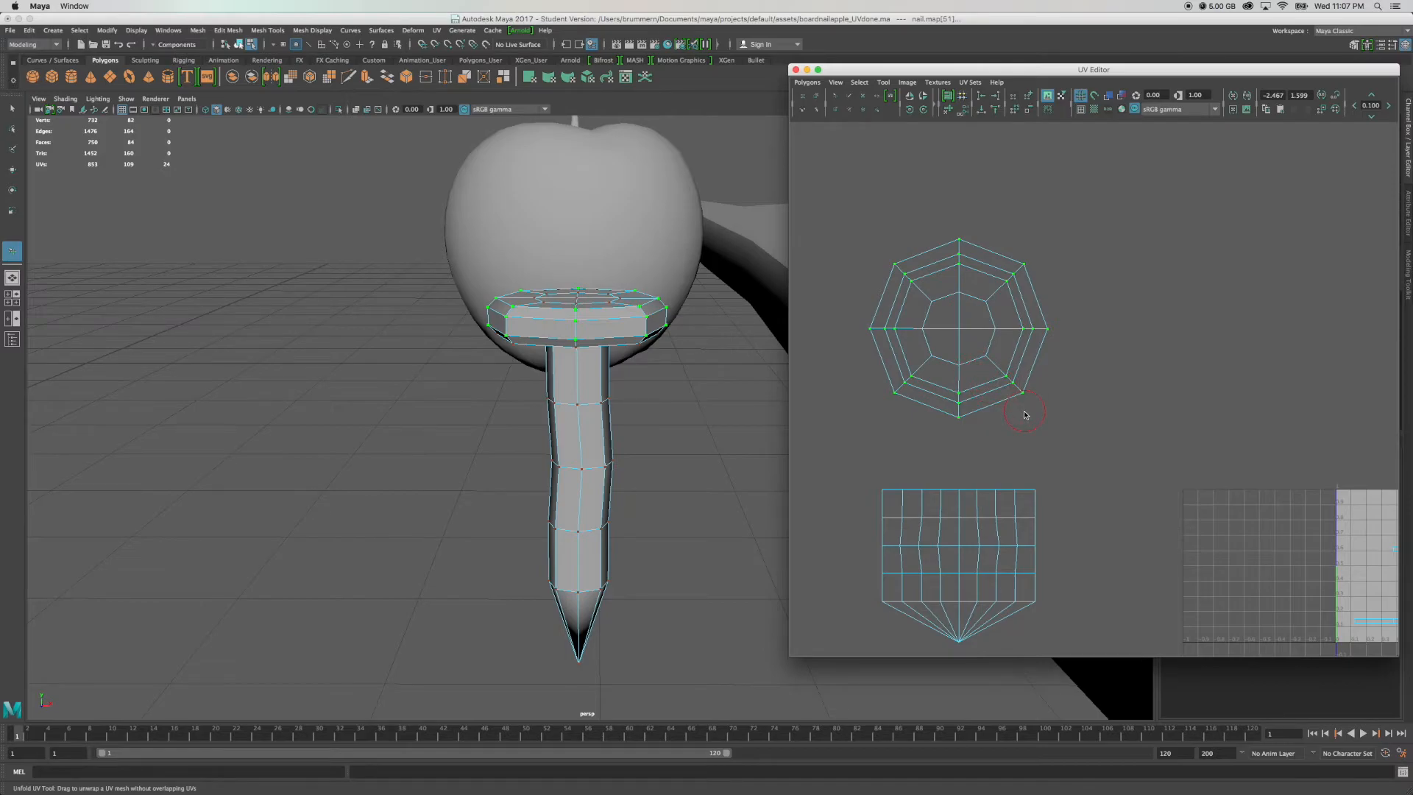
Select the nail head's remaining underside faces by their UVs still lying inside the 0 to 1 space.
scroll(1025, 414, down, 3)
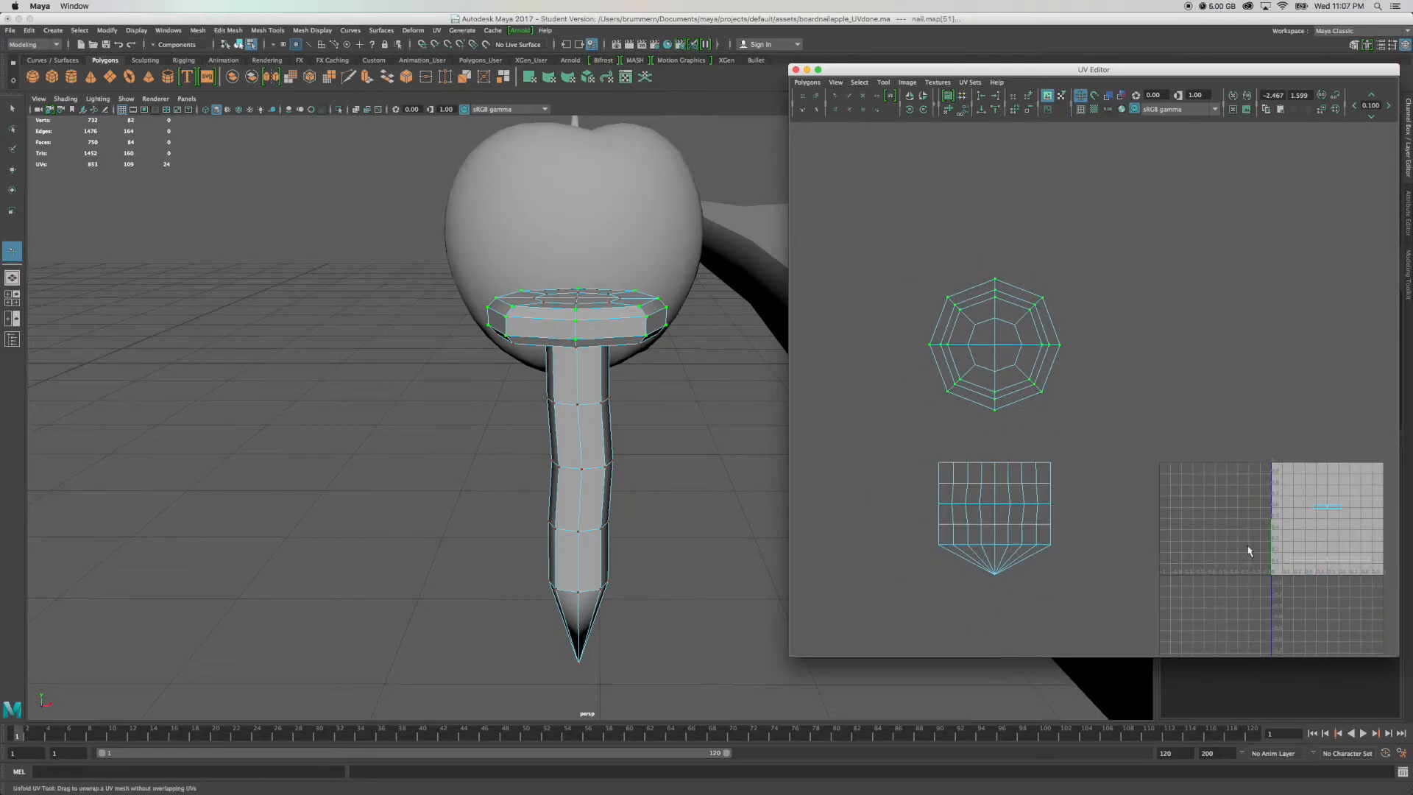
alt+middle_drag(1248, 551, 1086, 434)
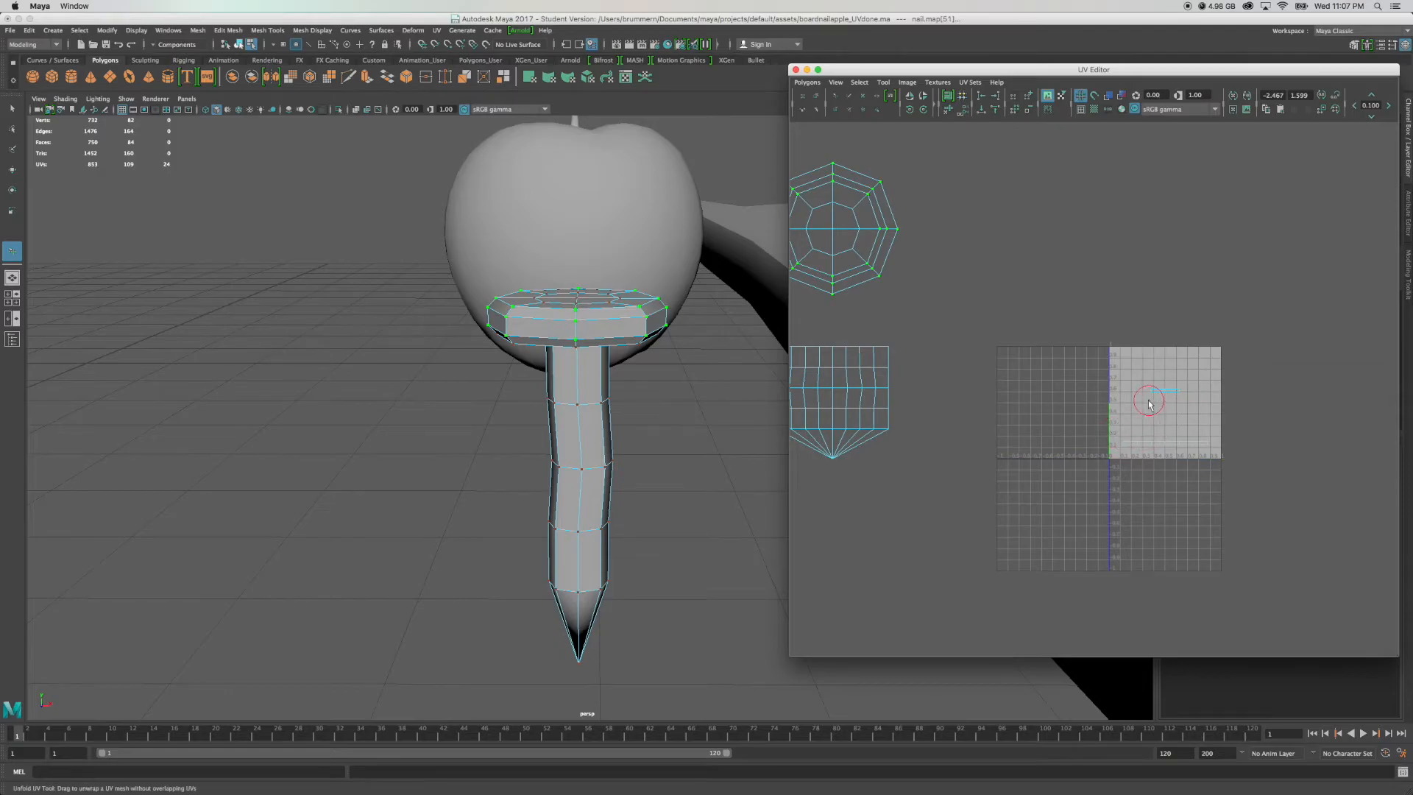
key(q)
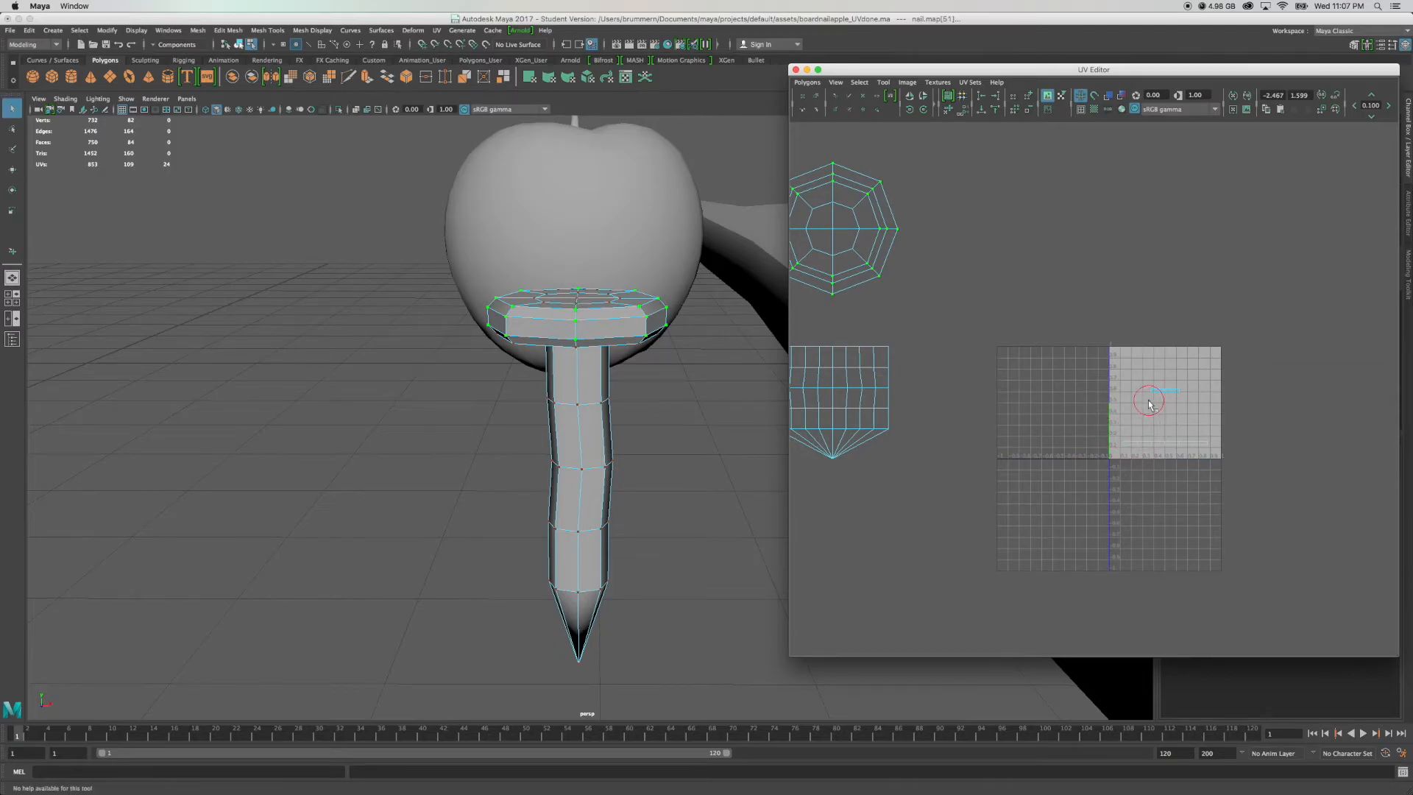
right_click(1157, 447)
right_drag(1157, 448, 1157, 477)
drag(1113, 364, 1221, 484)
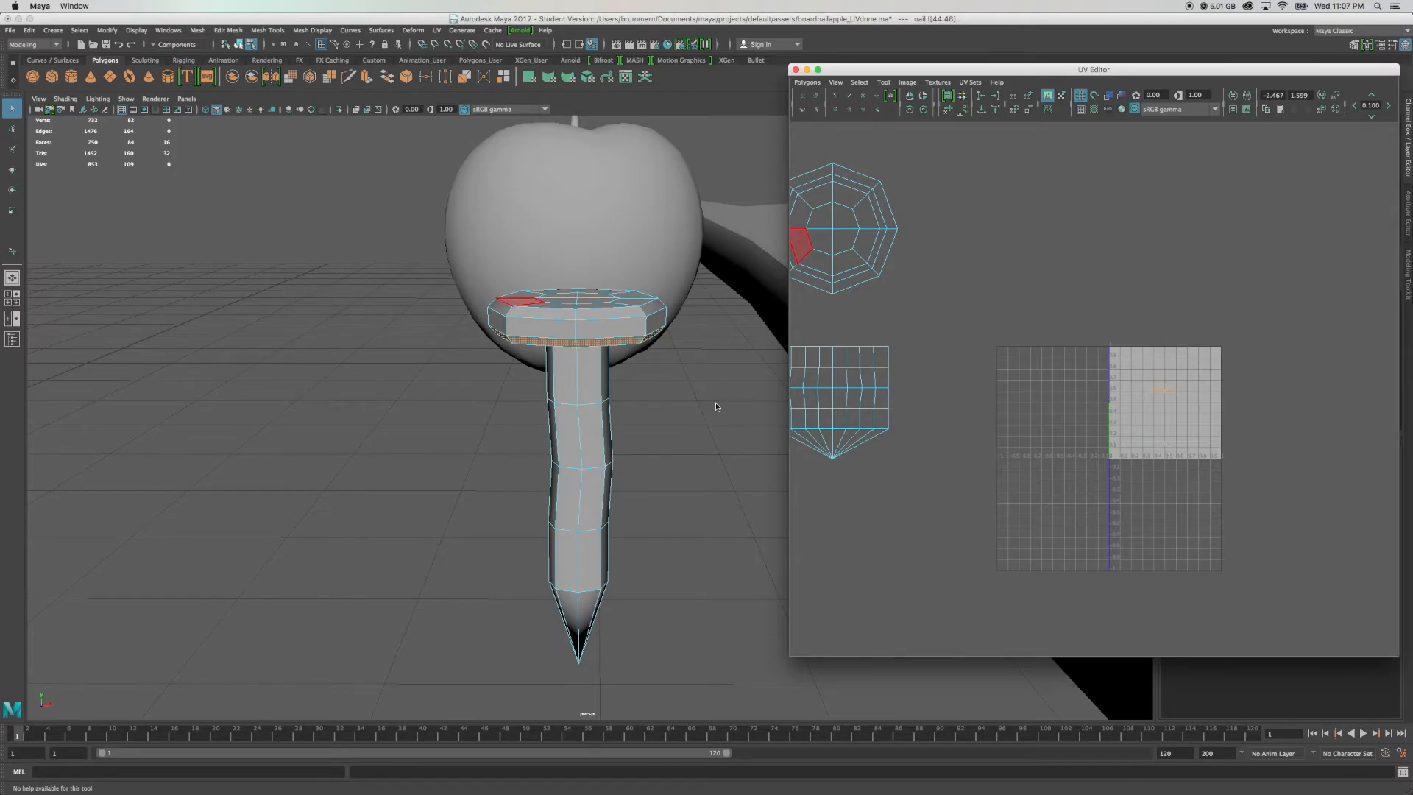
Examine the selected faces beneath the nail's head from below, the side and above, alongside the full UV layout.
mouse_move(678, 538)
alt+mouse_down()
mouse_move(671, 489)
mouse_move(674, 557)
alt+mouse_up()
alt+middle_drag(930, 284, 1016, 356)
alt+drag(779, 432, 707, 388)
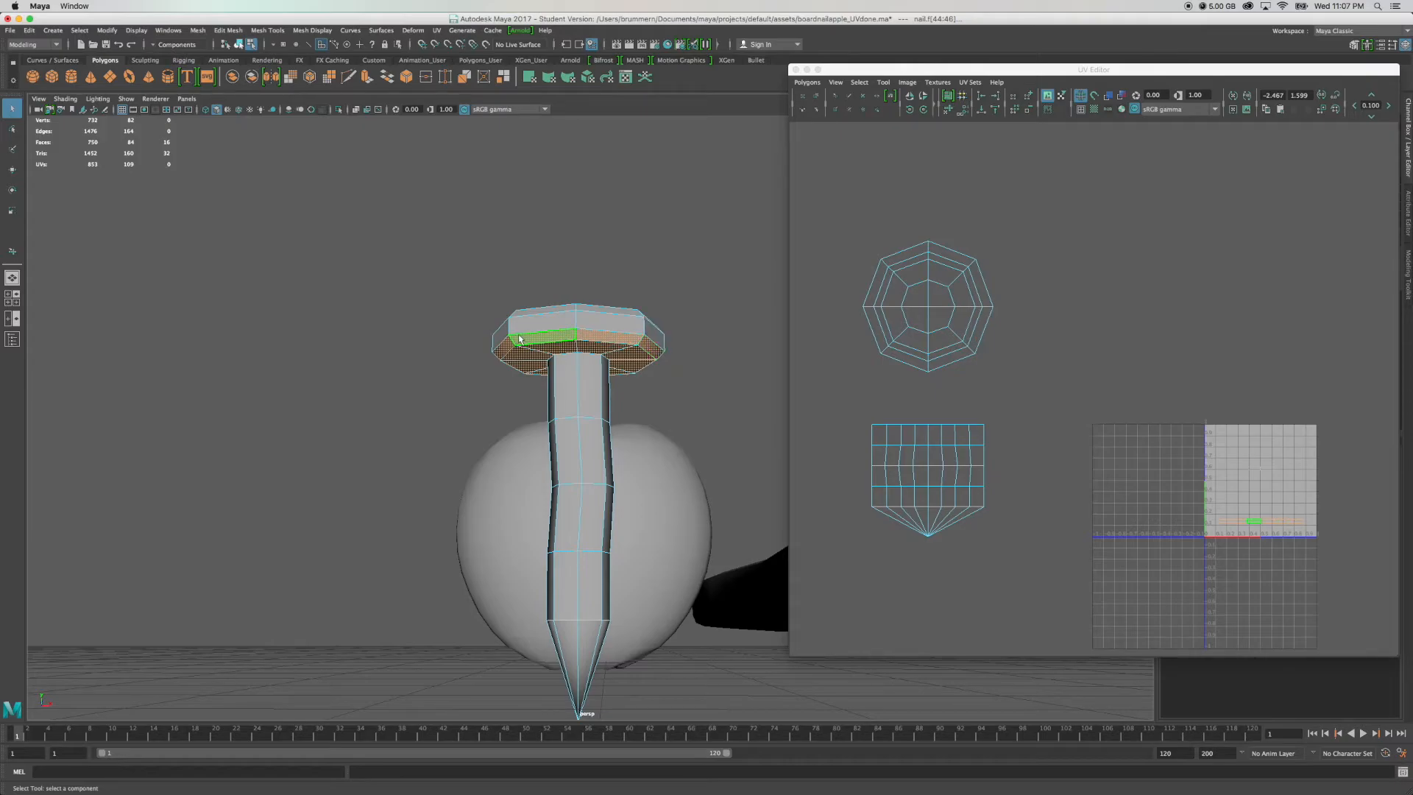
alt+drag(519, 349, 592, 339)
click(589, 312)
click(594, 317)
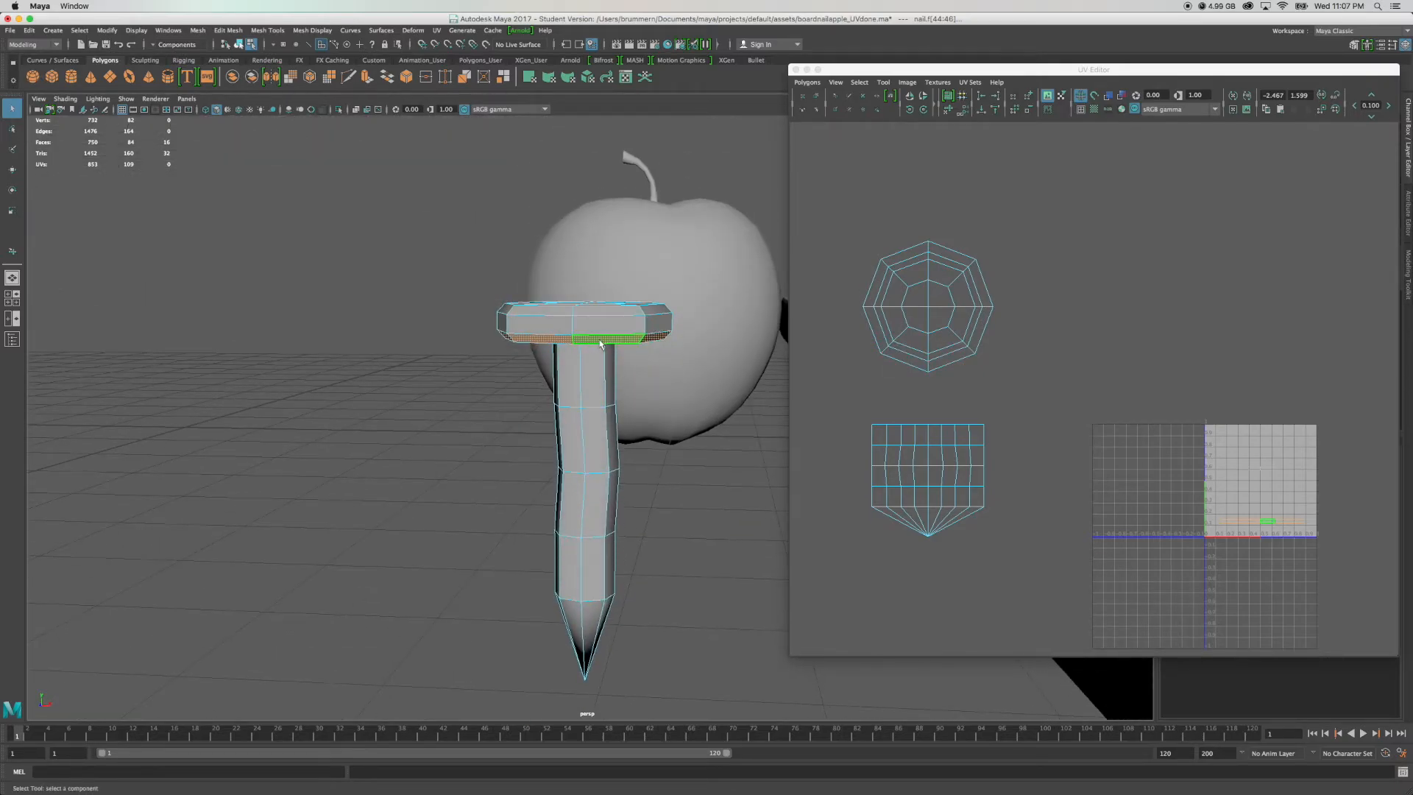
alt+drag(566, 352, 581, 408)
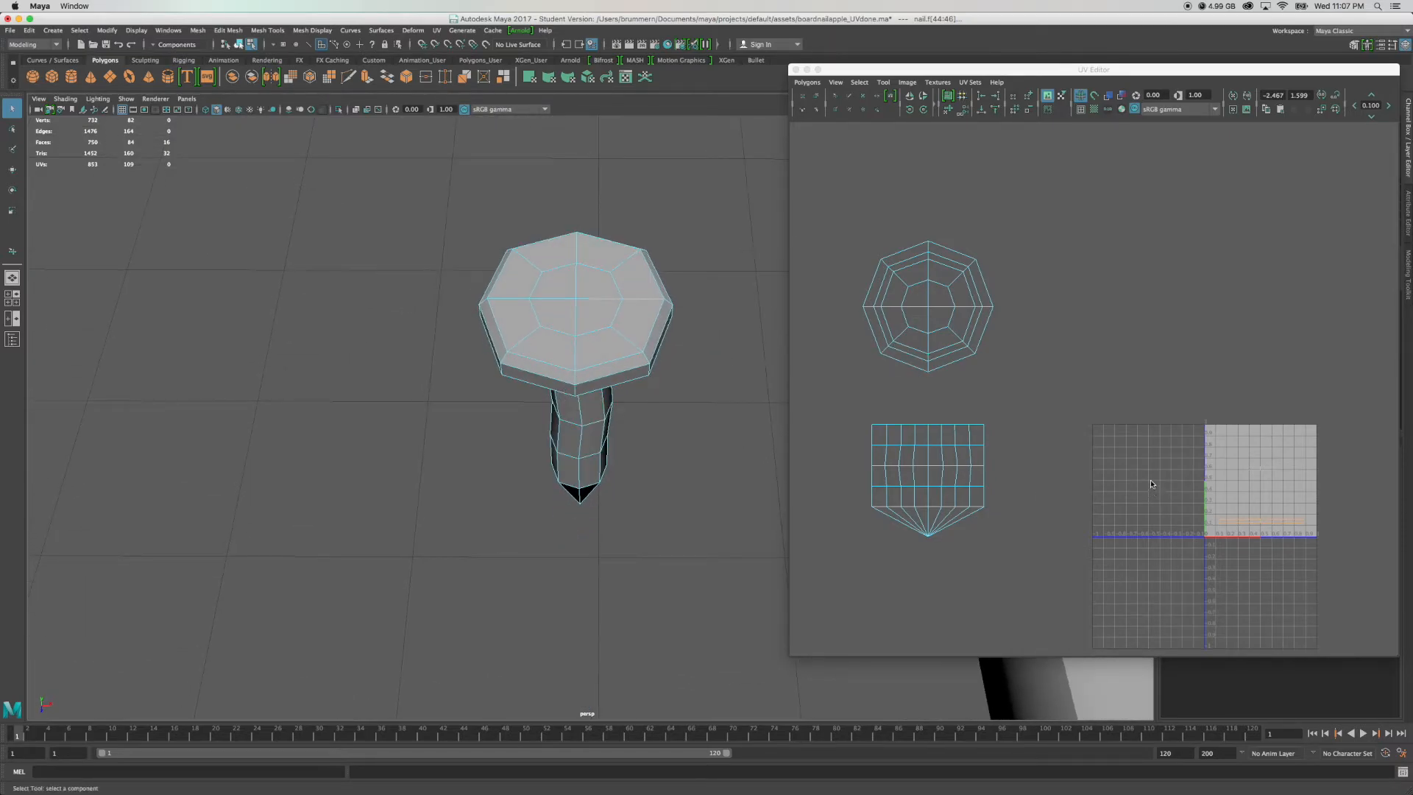
Apply a Camera-Based UV projection to the selected underside faces of the nail's head from a maximized top view.
key(space)
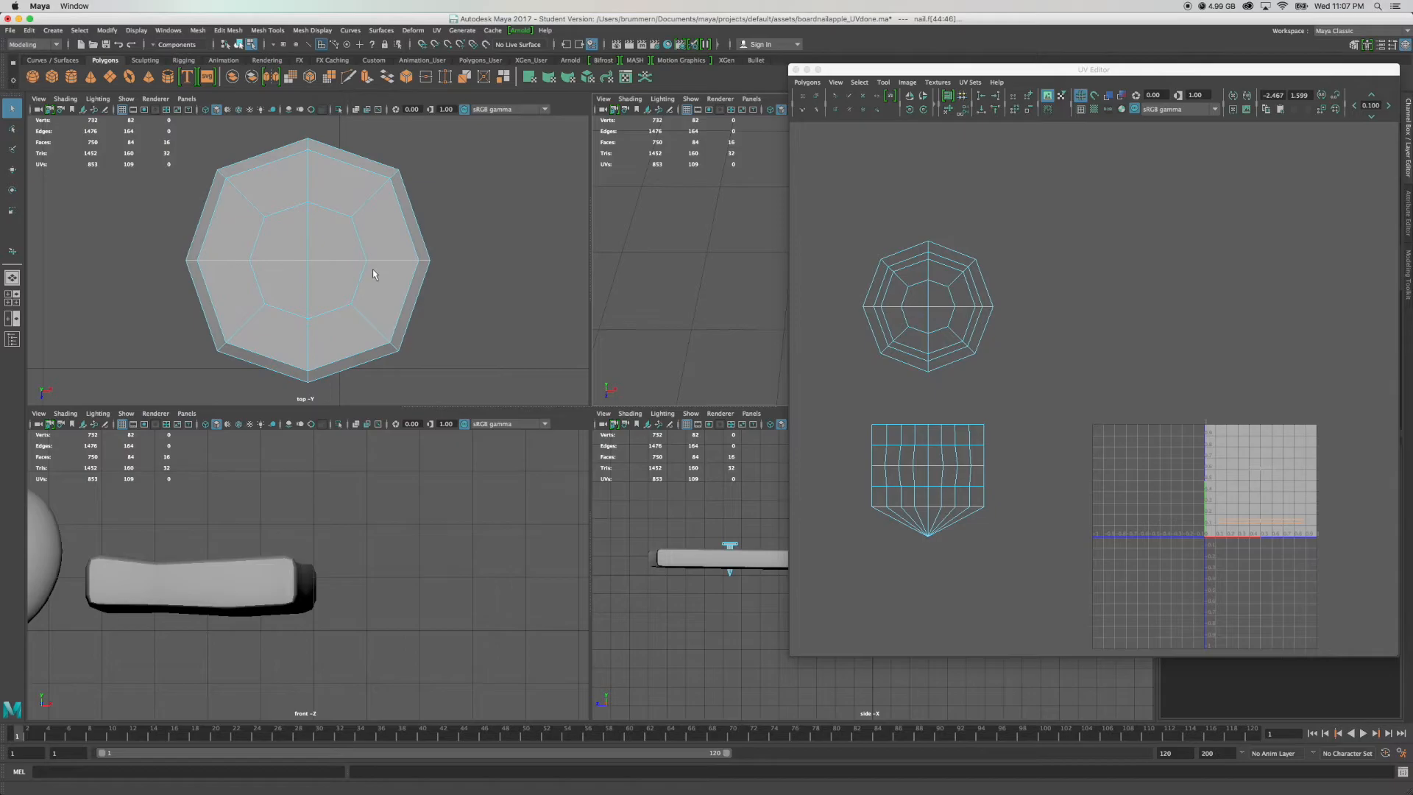
key(space)
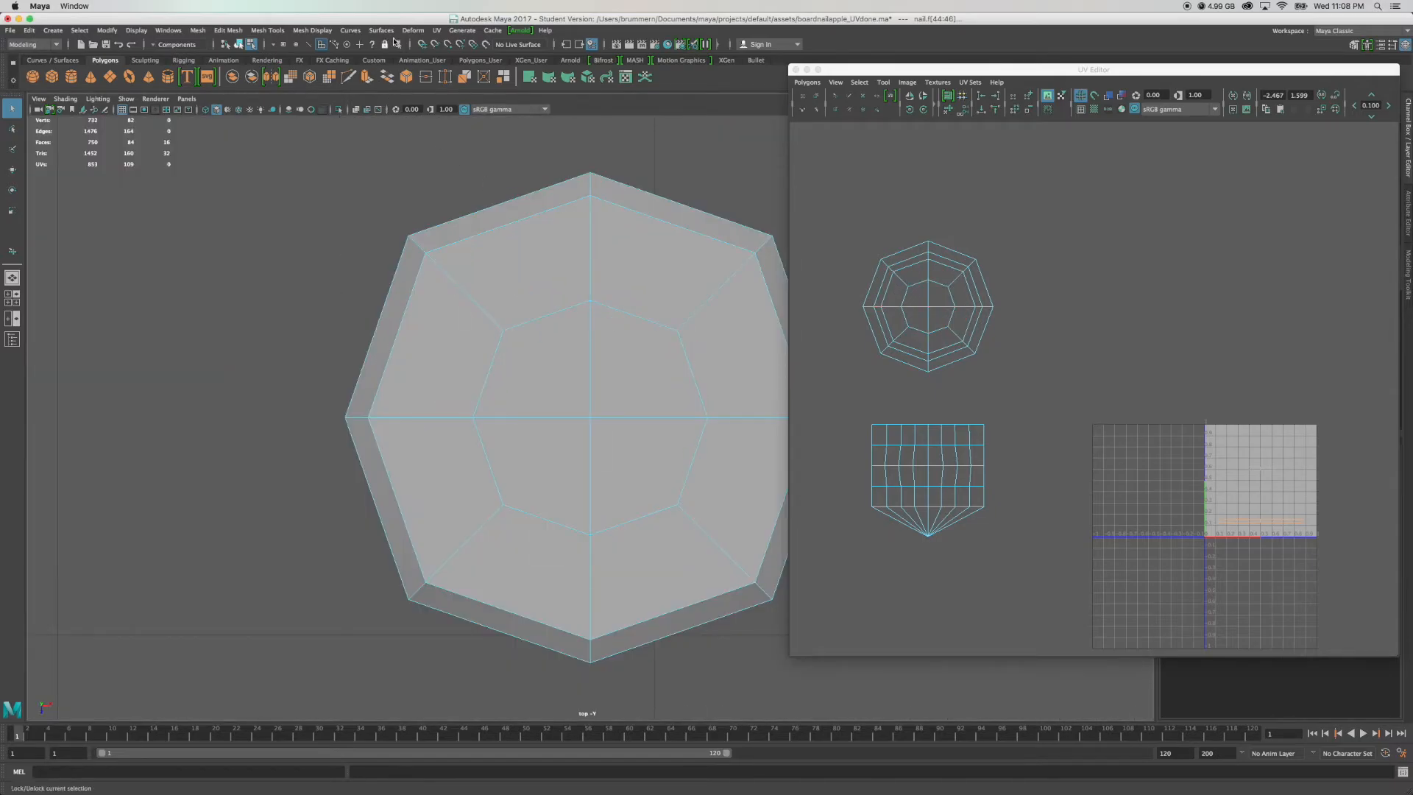
click(437, 31)
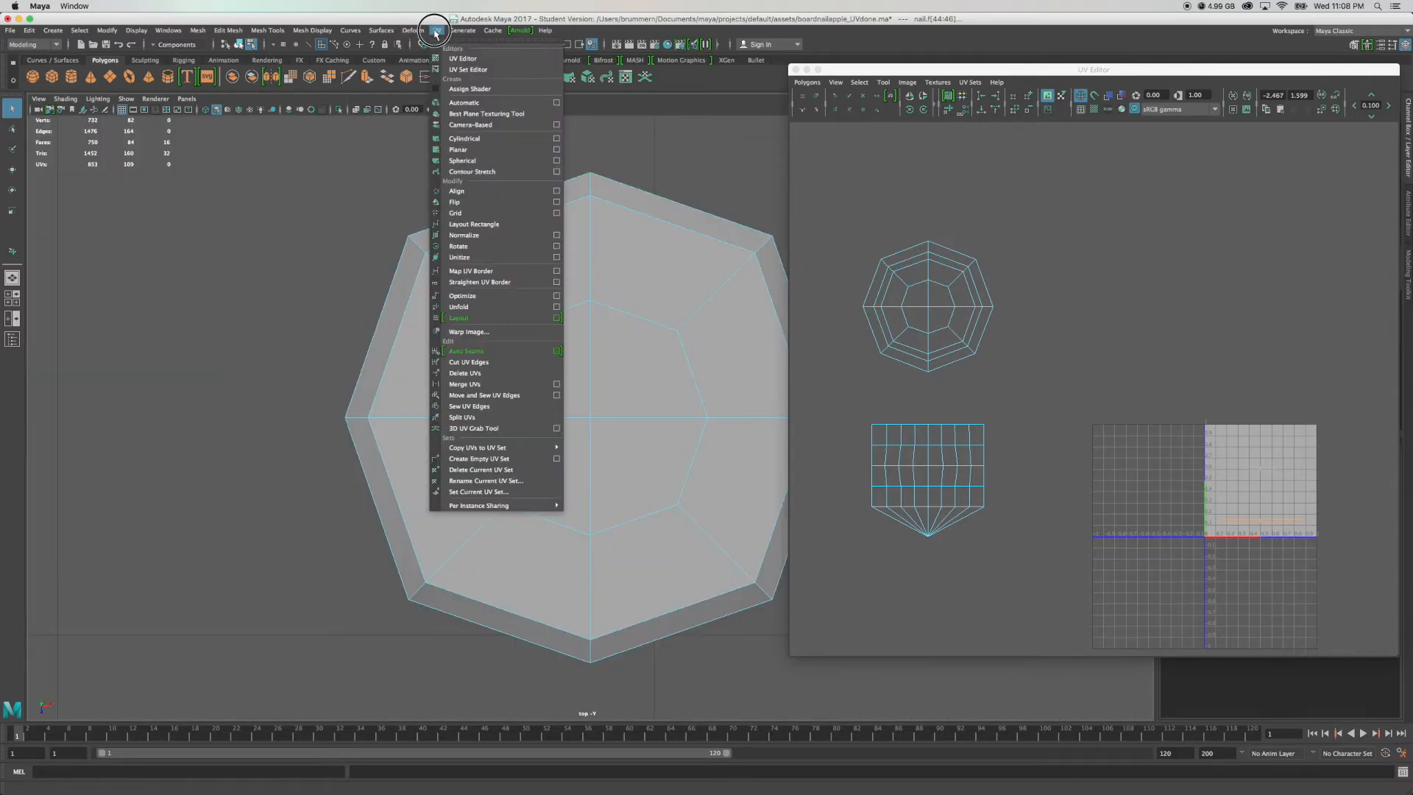
click(468, 125)
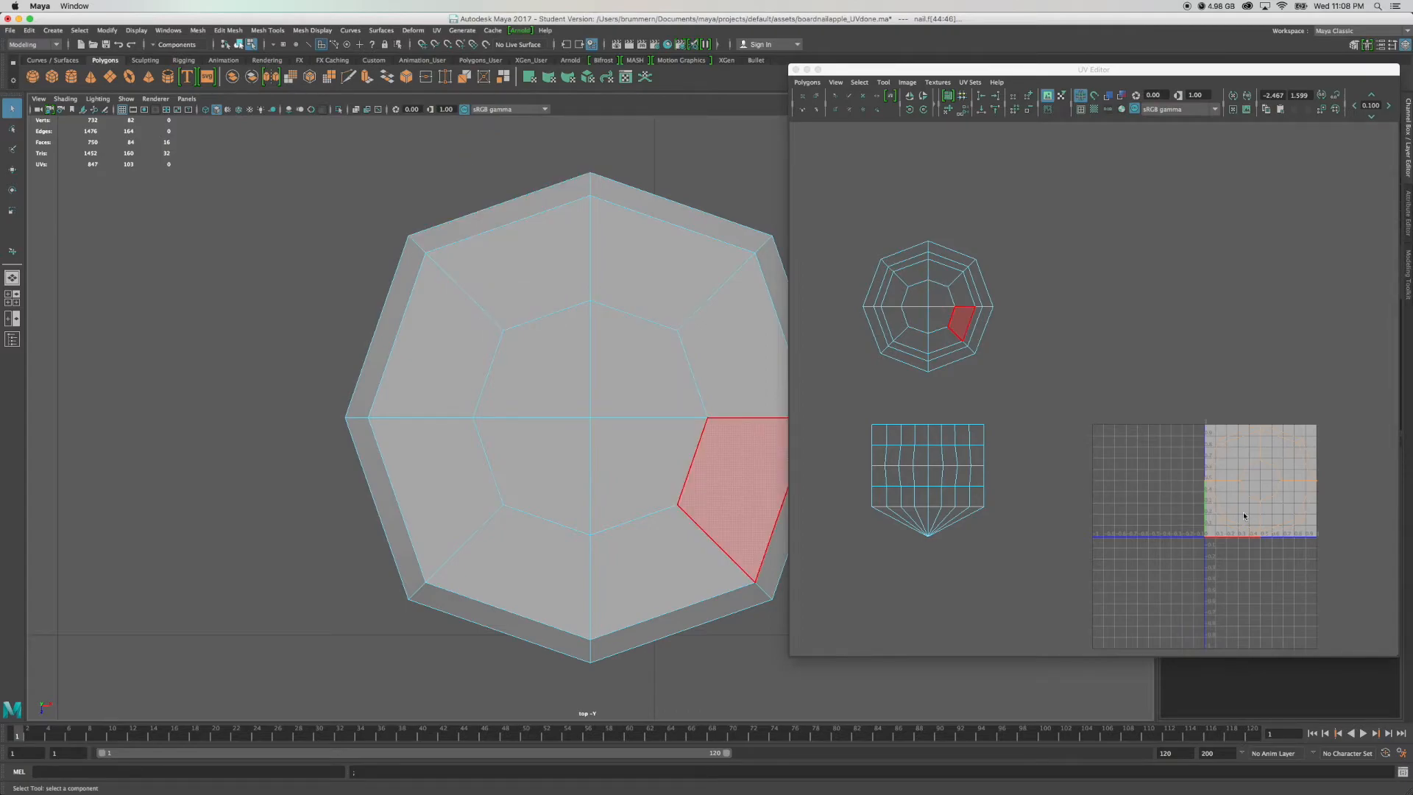
Move the newly projected underside shell out of the 0 to 1 space onto the centre of the nail head's shell.
key(w)
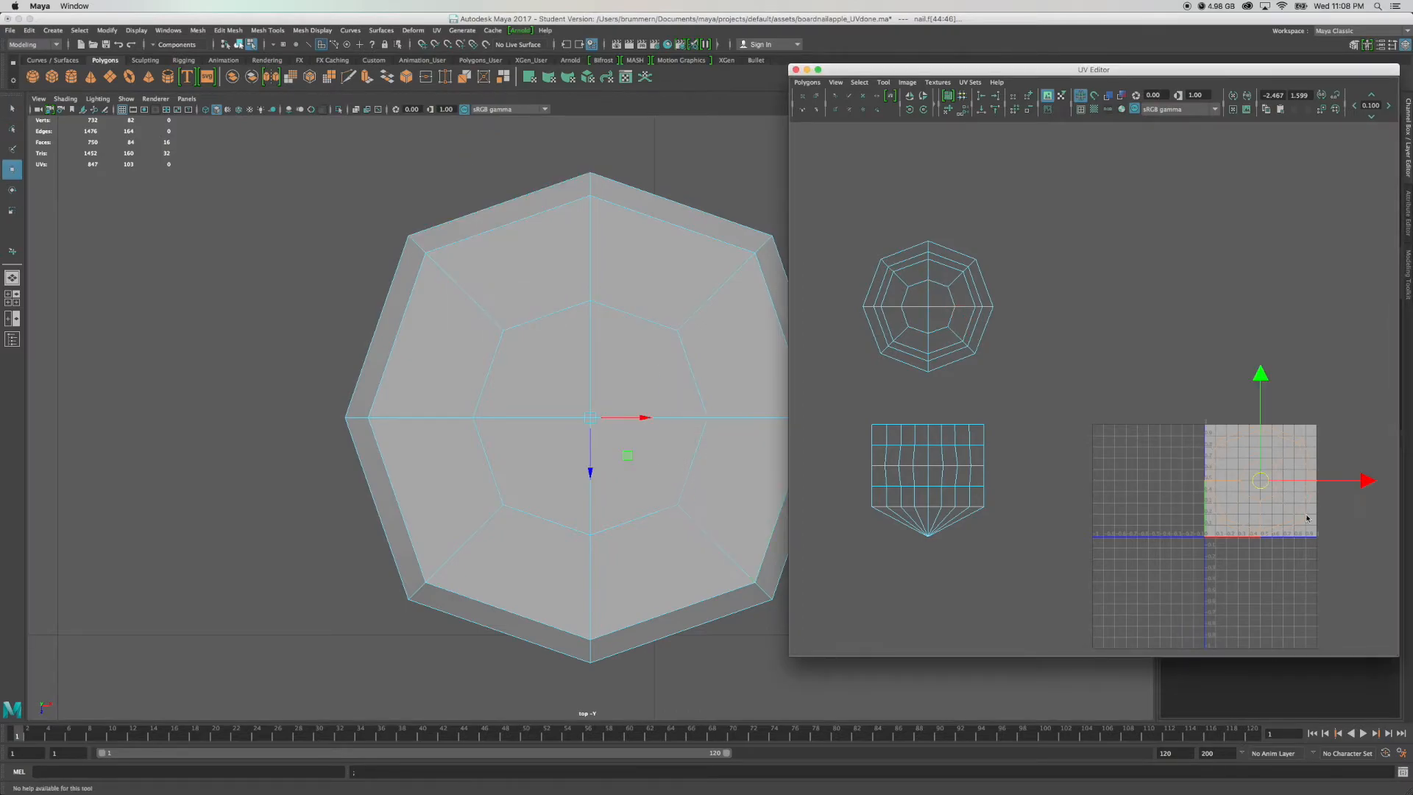
drag(1363, 501, 1196, 494)
drag(1102, 482, 931, 309)
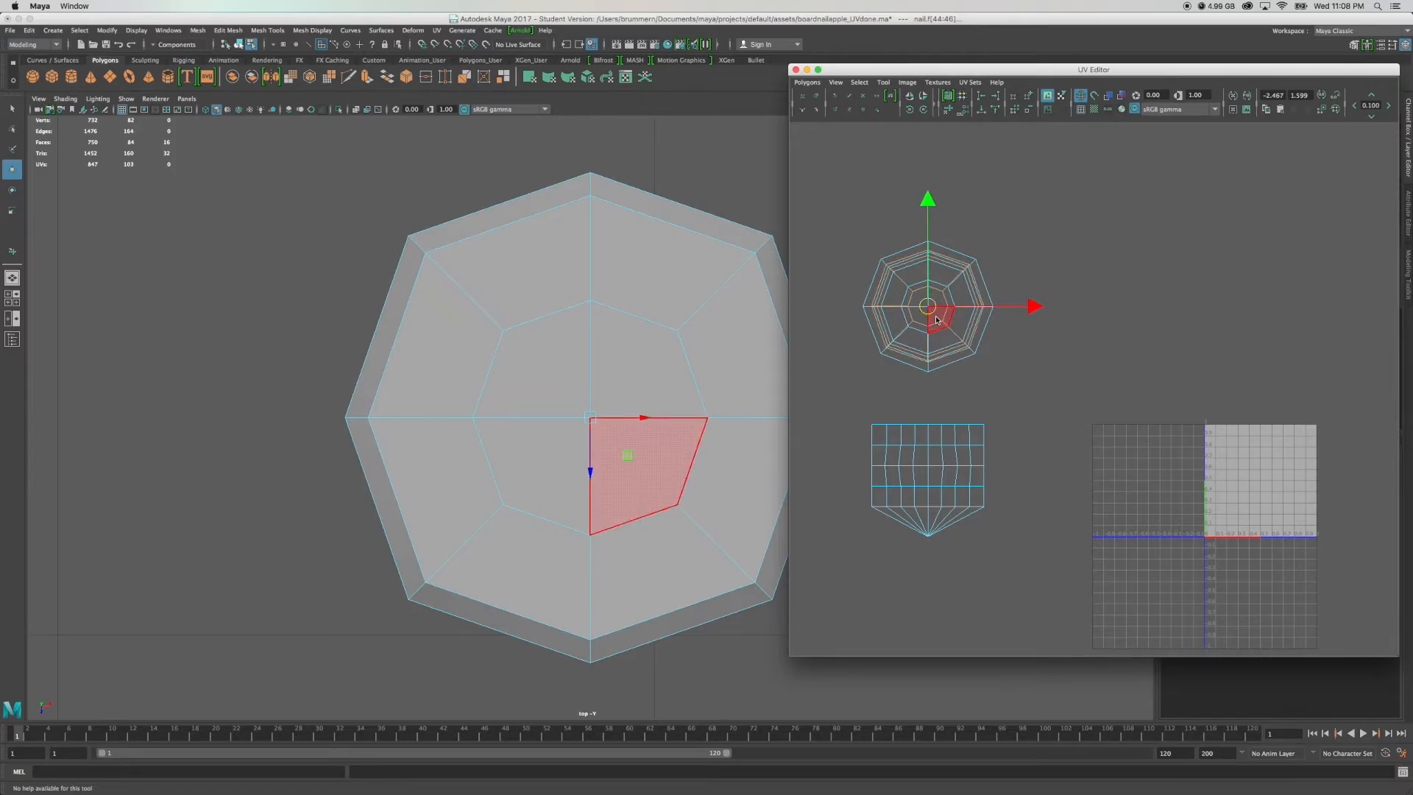
click(957, 329)
click(1033, 357)
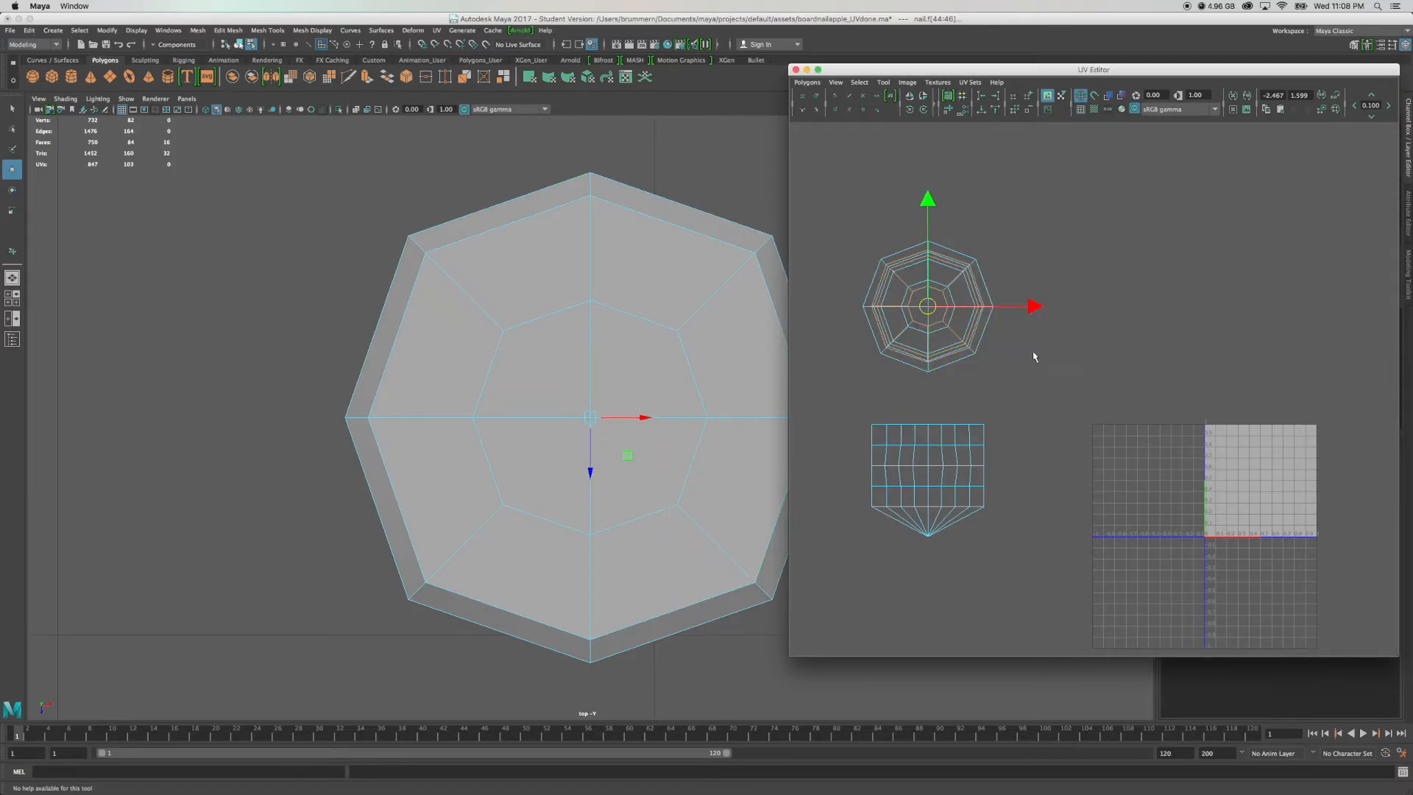
Scale the underside shell up uniformly until its outer ring roughly meets the head shell's outer rim.
click(912, 274)
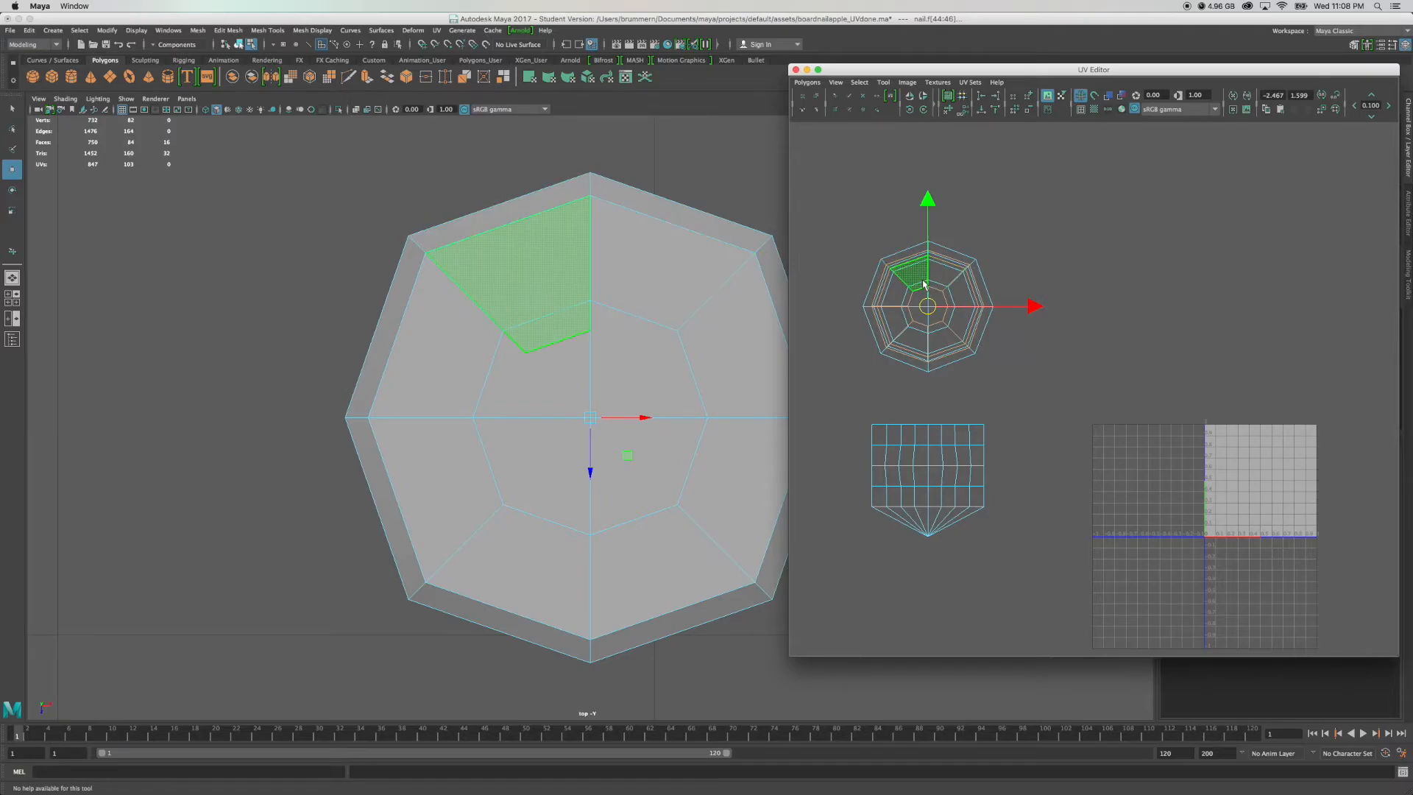
key(f)
click(1120, 278)
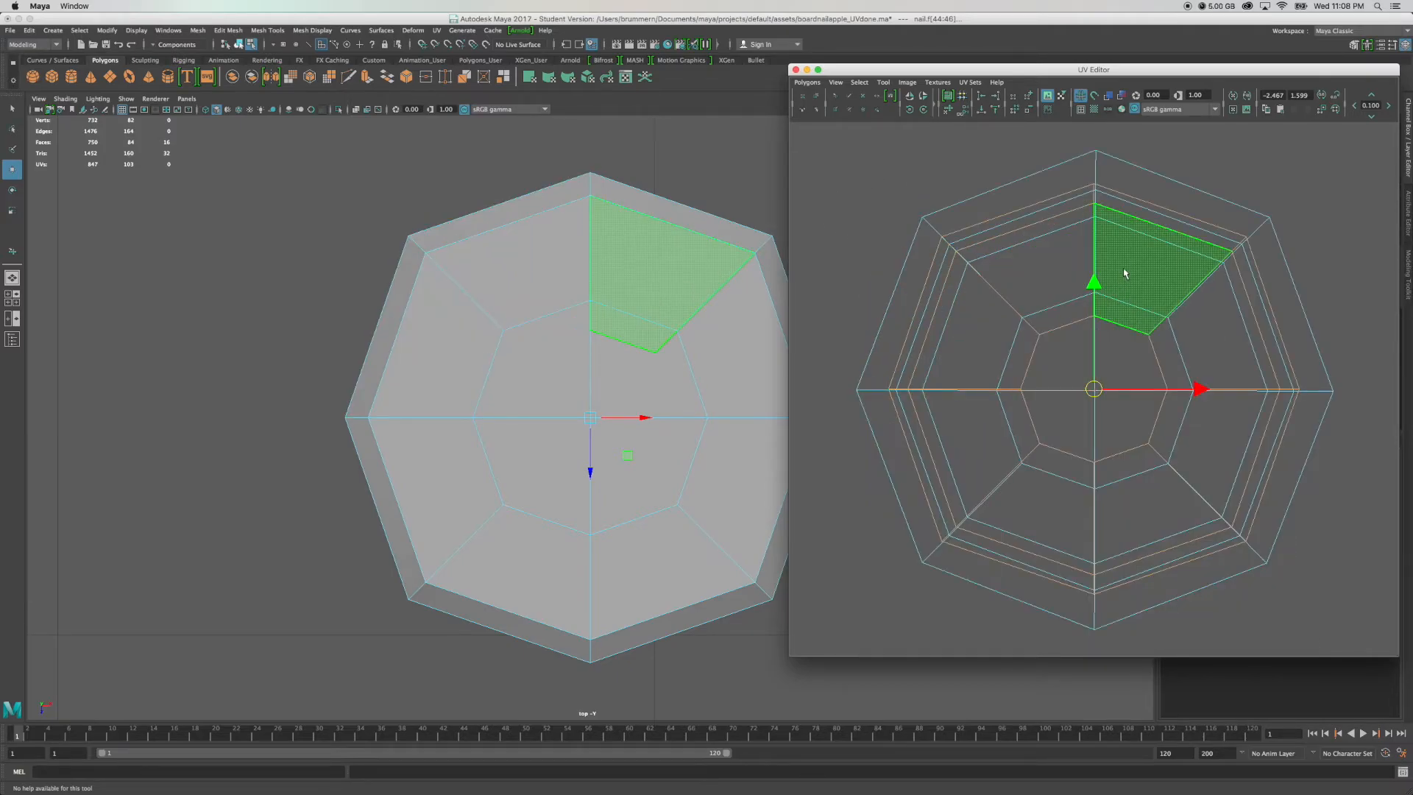
key(r)
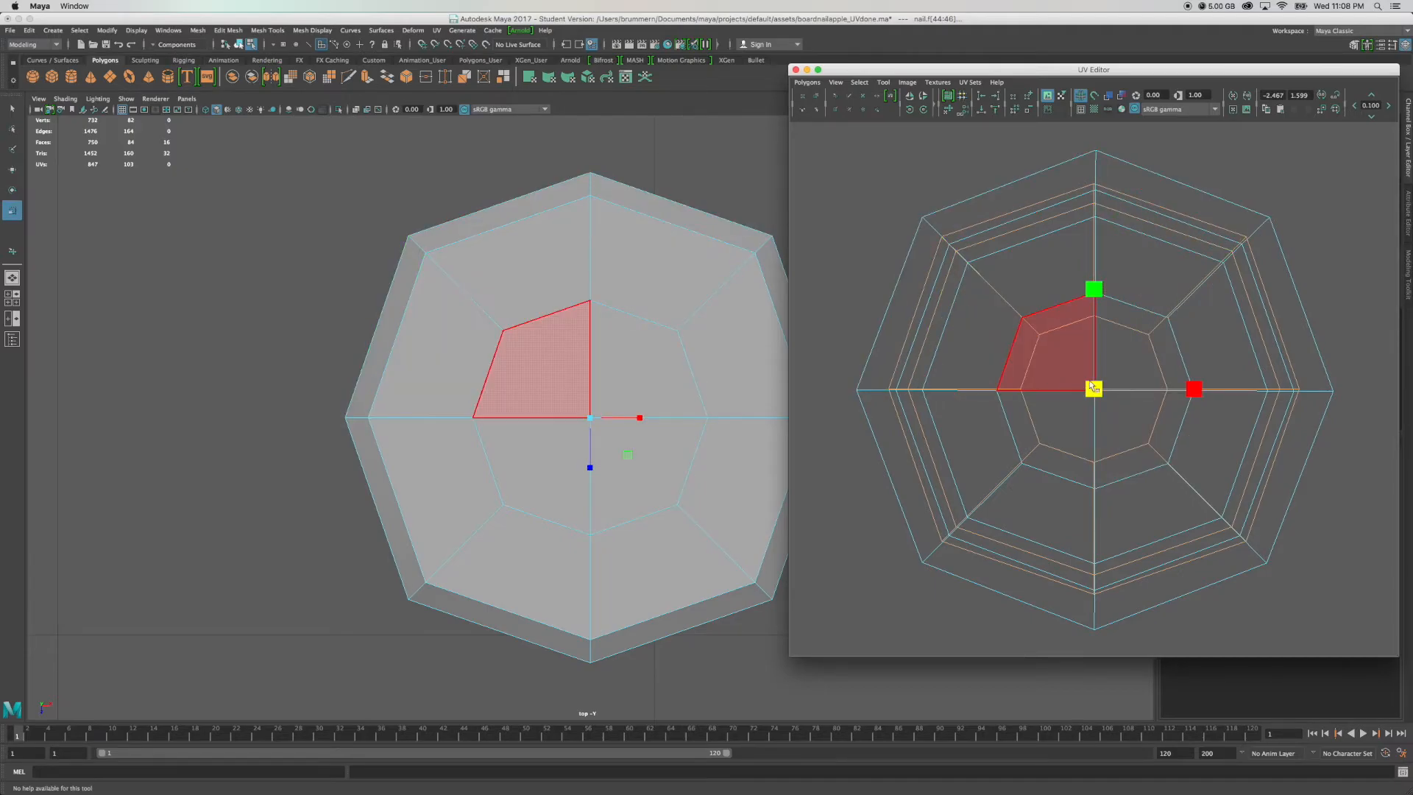
drag(1102, 387, 1117, 376)
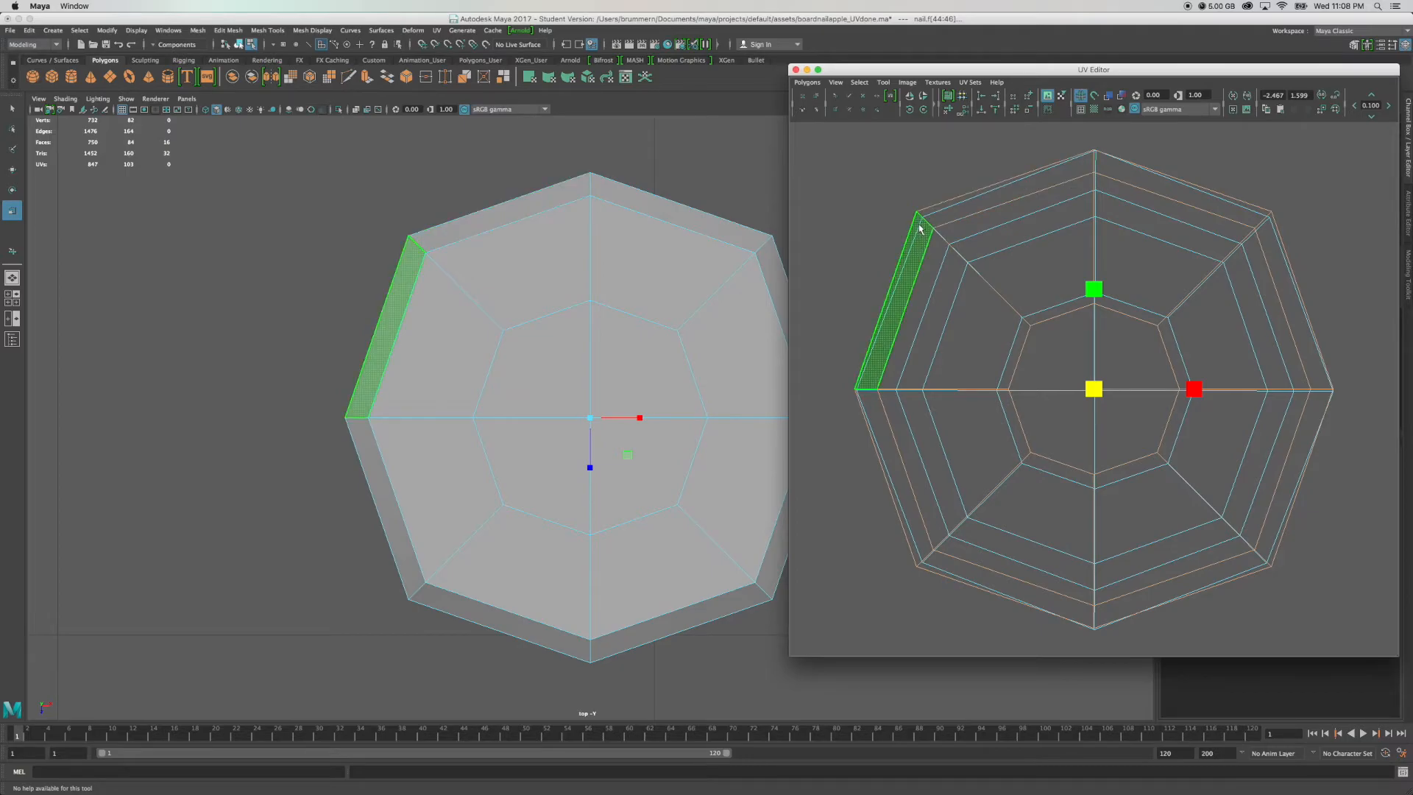
View the nail in perspective, switch to UV selection, and snap the overlapping rims together at their upper-left corner.
key(space)
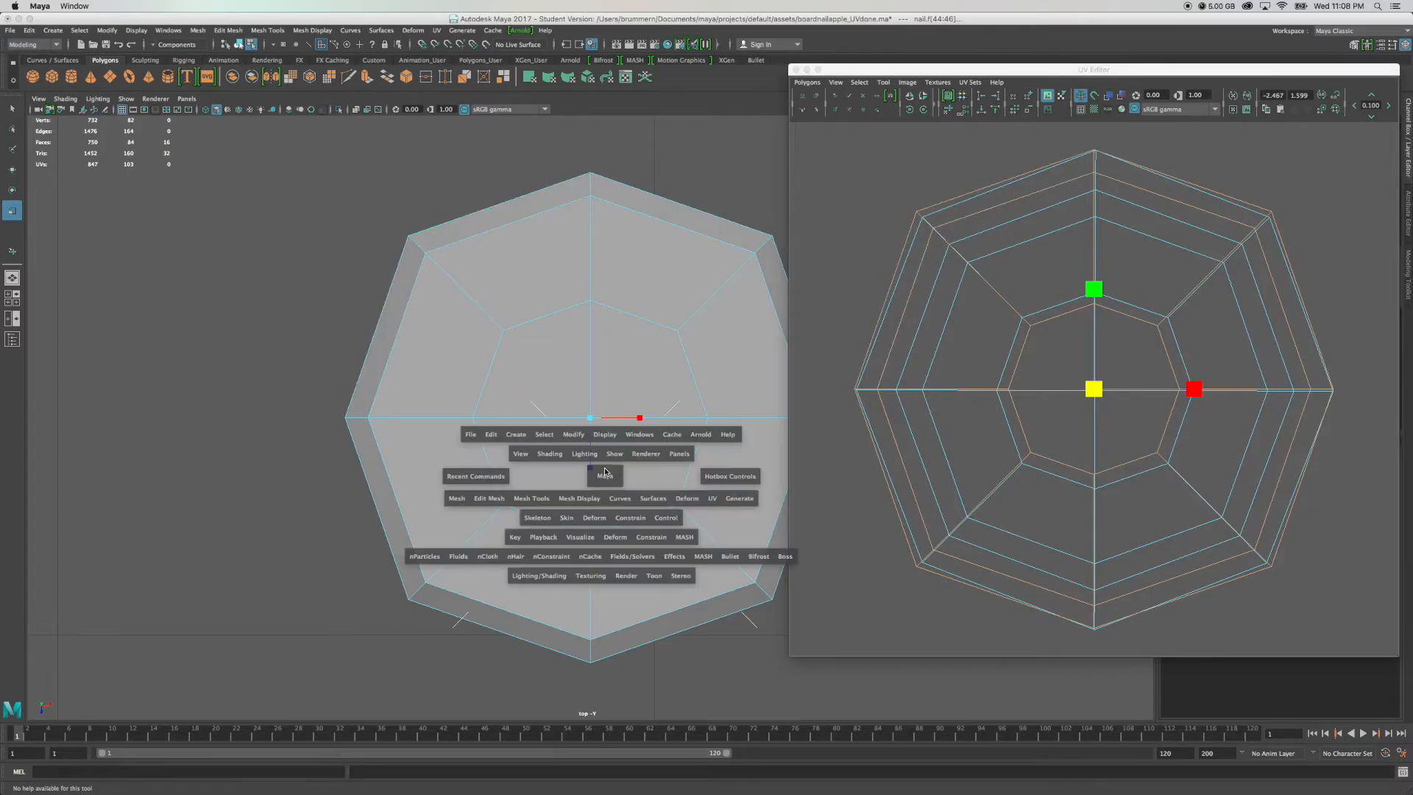
key(space)
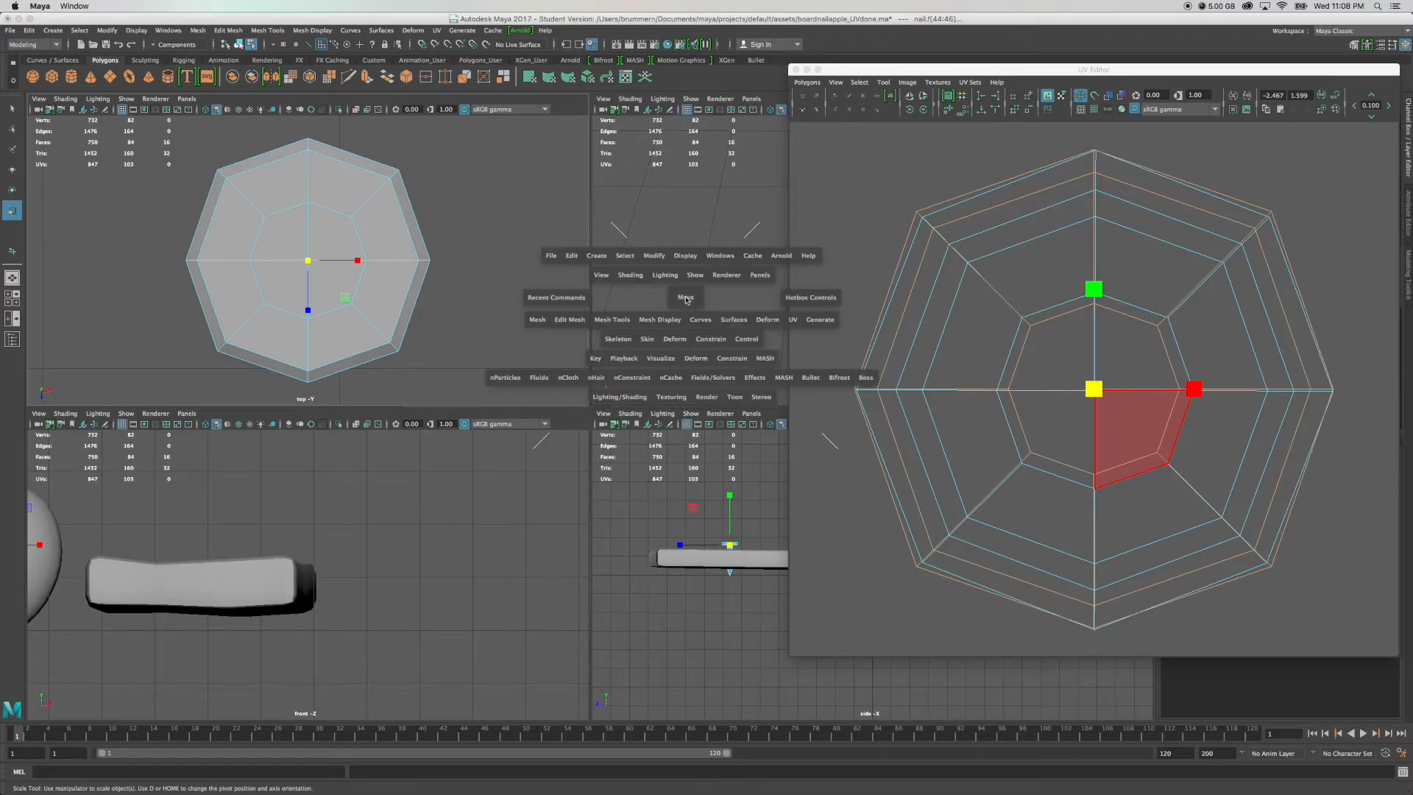
alt+drag(648, 416, 653, 369)
scroll(671, 383, up, 3)
scroll(671, 382, up, 1)
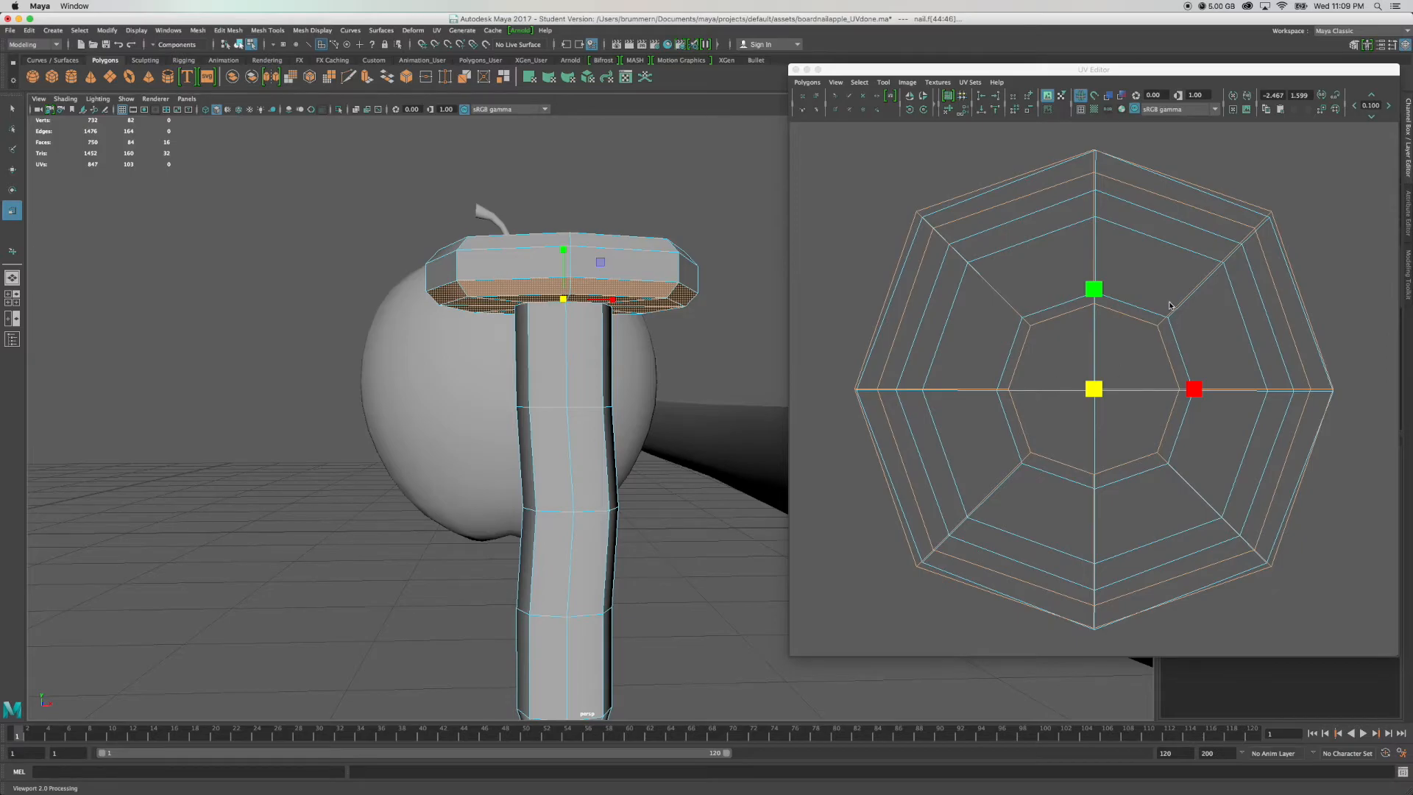
right_drag(940, 215, 984, 218)
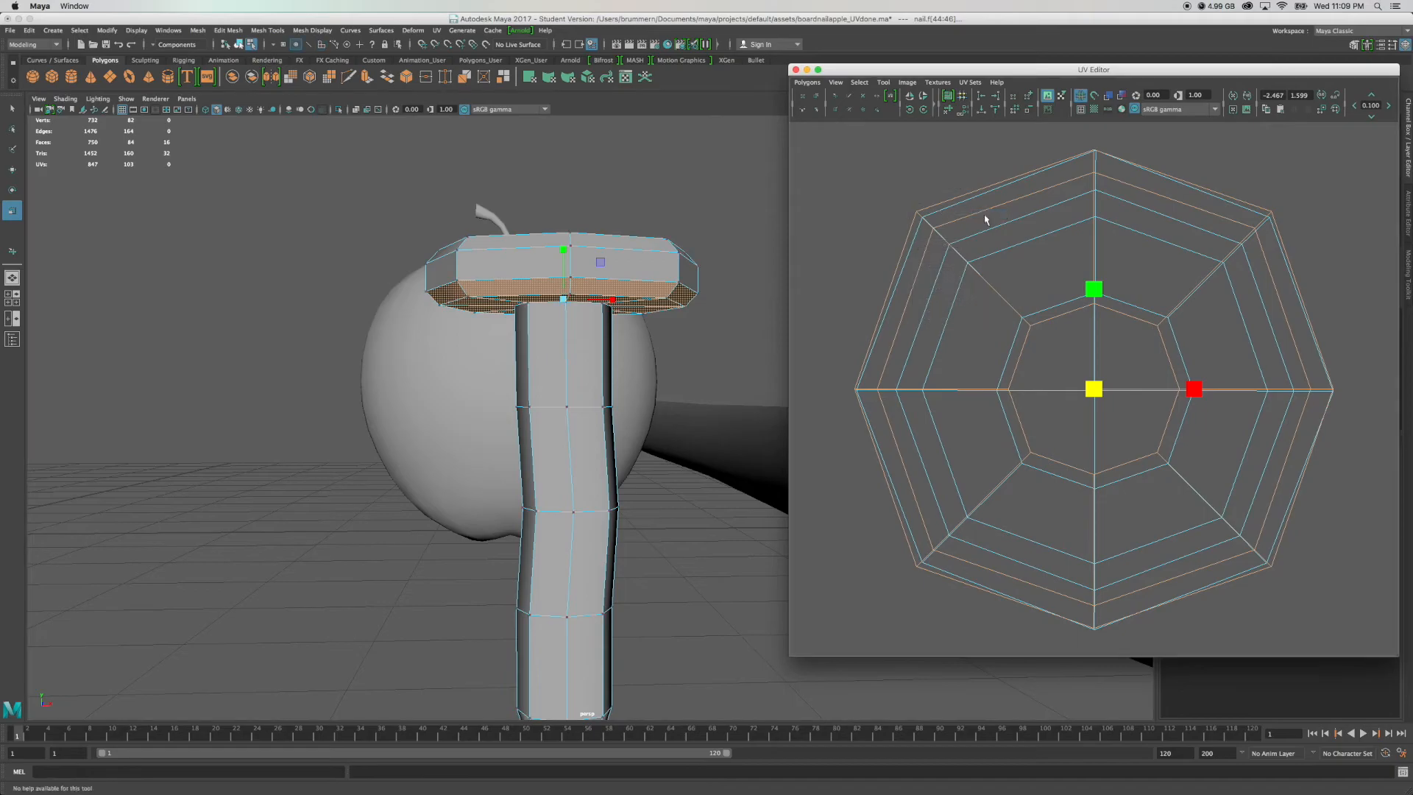
click(949, 245)
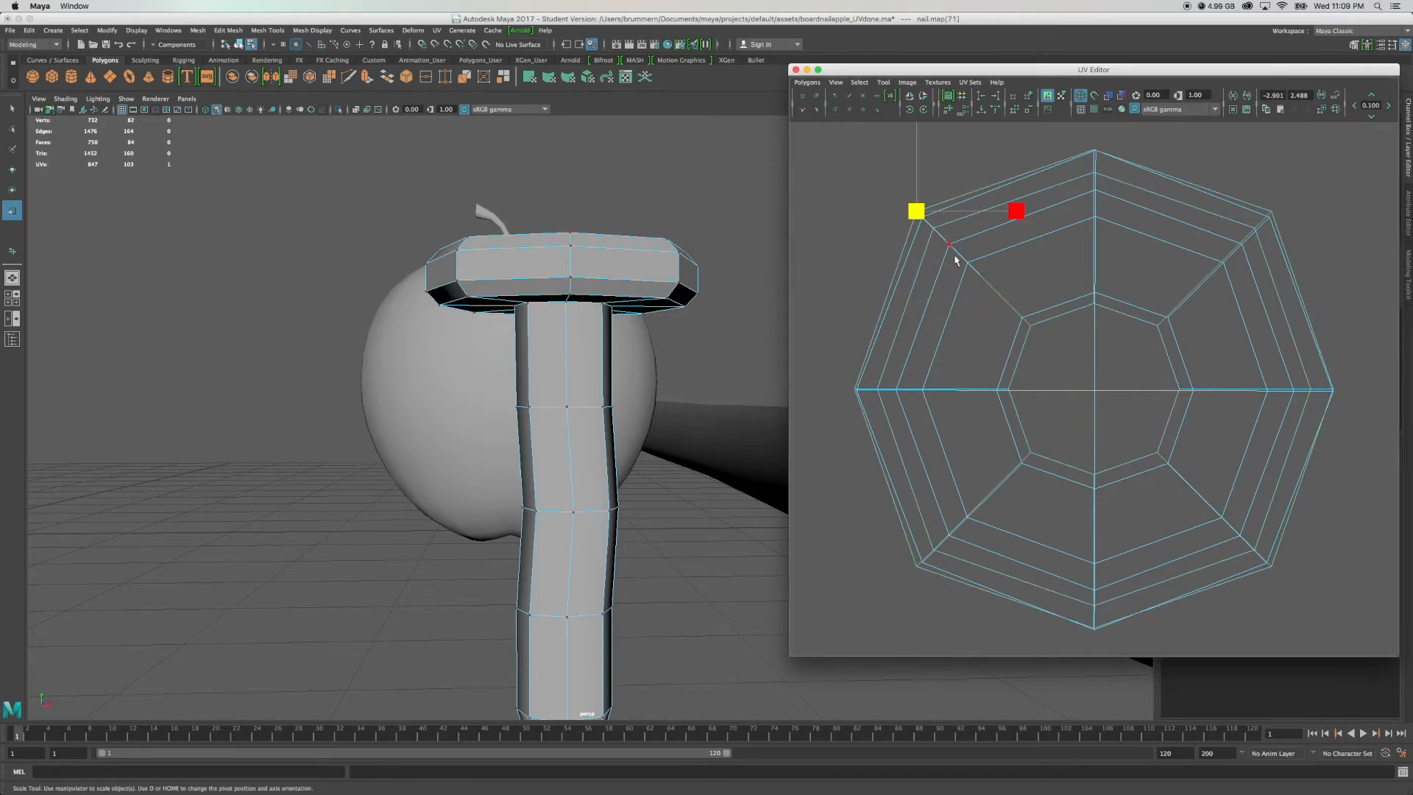
key(w)
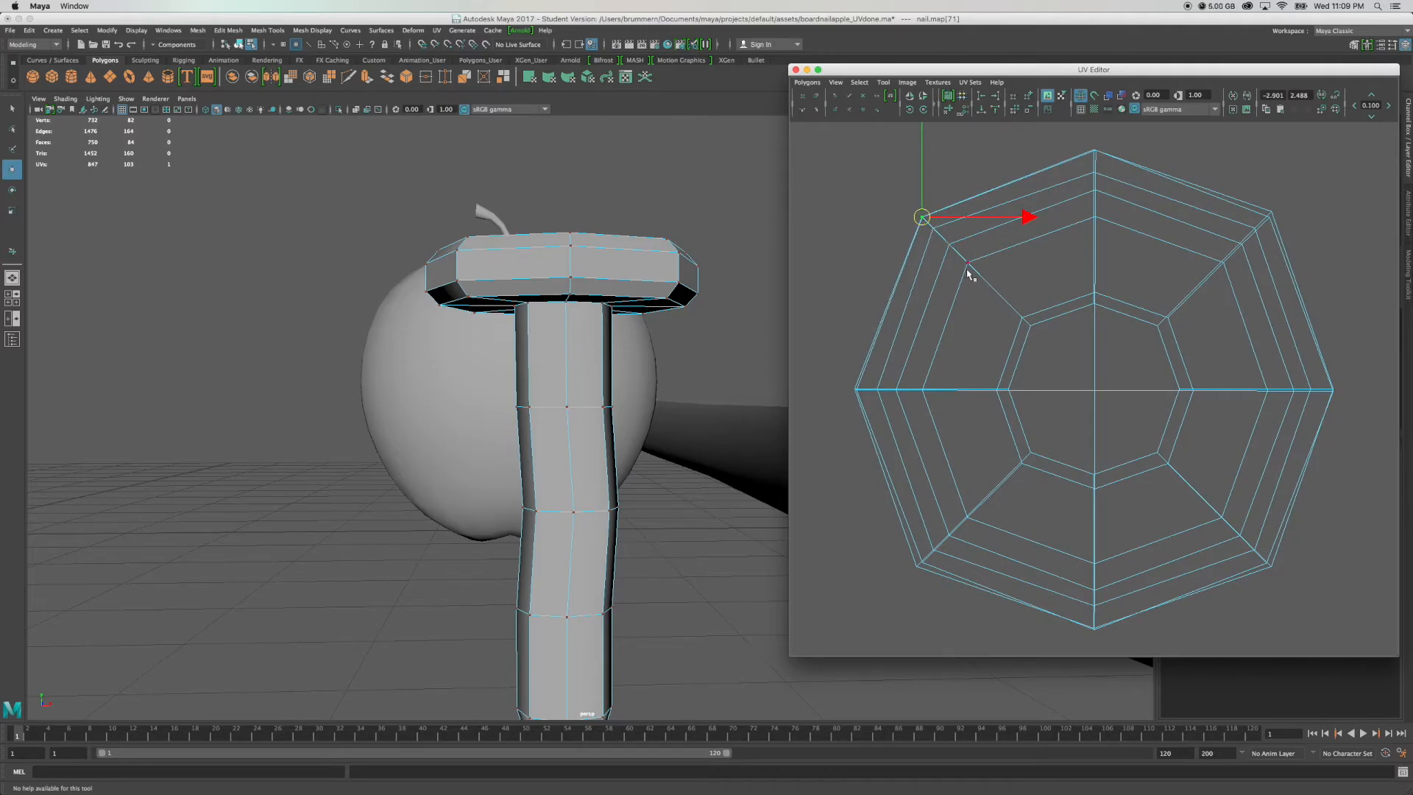
key(v)
mouse_move(925, 222)
mouse_down()
mouse_move(915, 208)
mouse_move(916, 221)
mouse_up()
Snap the mismatched rim UVs together at the left, lower-left, bottom and lower-right corners of the overlapping shells.
click(853, 390)
key(v)
drag(855, 391, 859, 395)
click(915, 569)
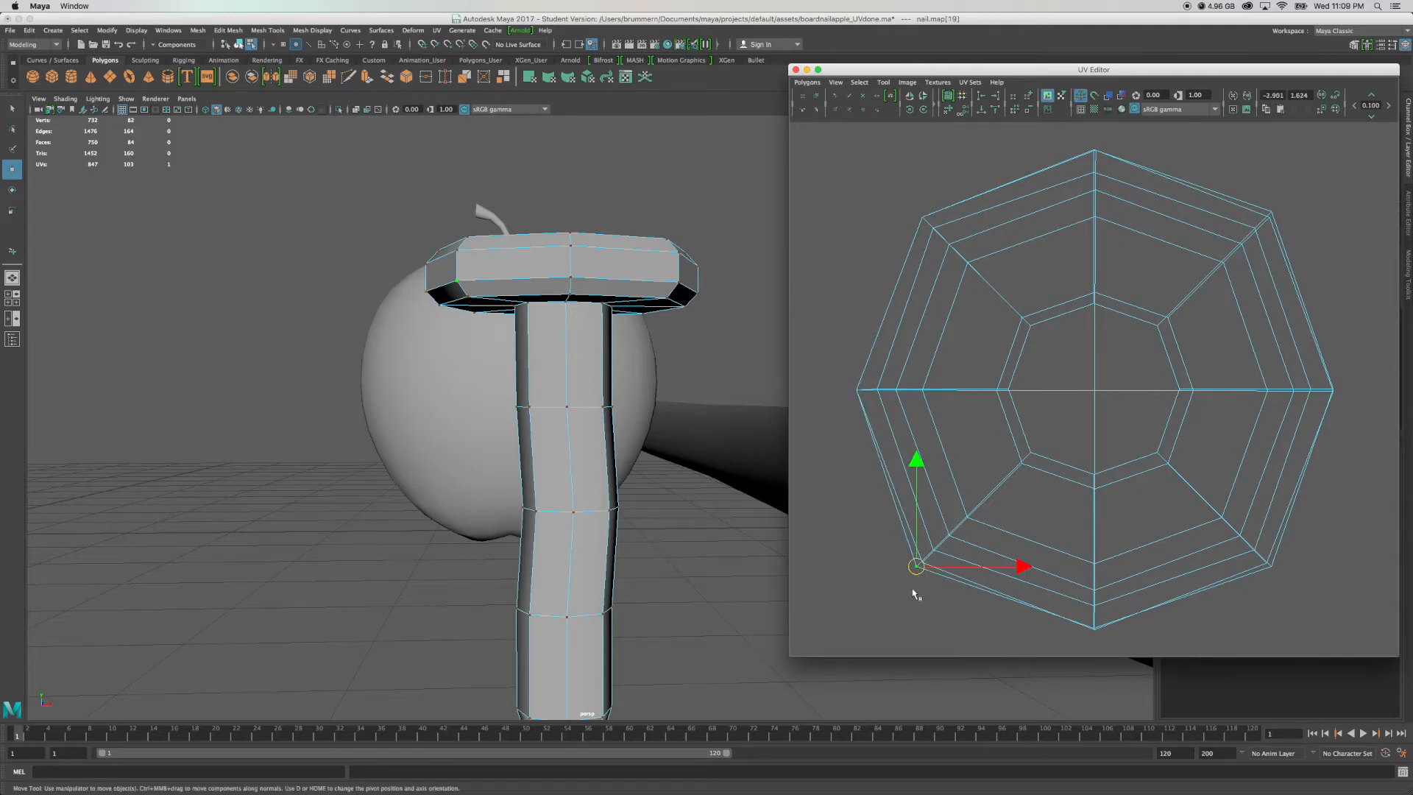
drag(917, 568, 922, 562)
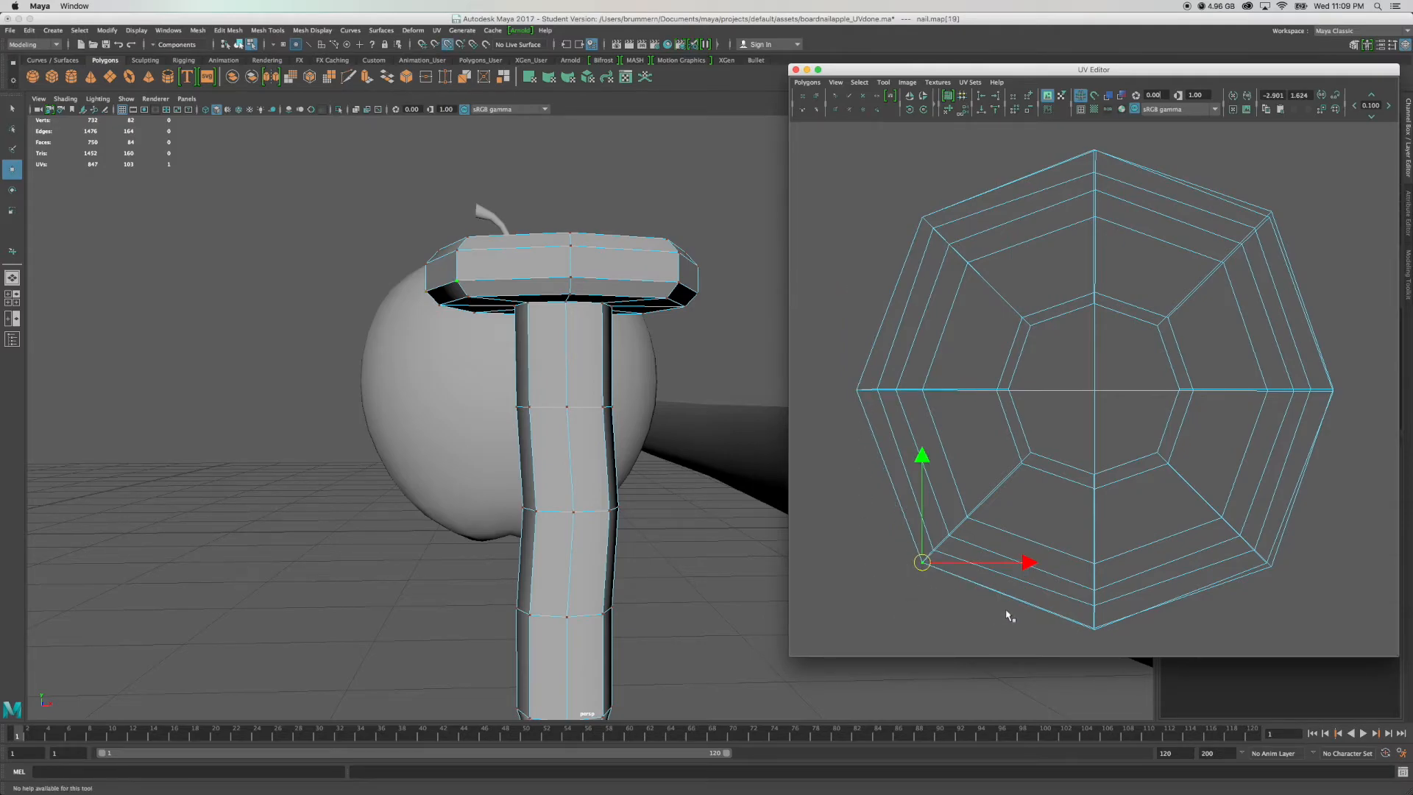
click(1095, 630)
key(v)
click(1270, 571)
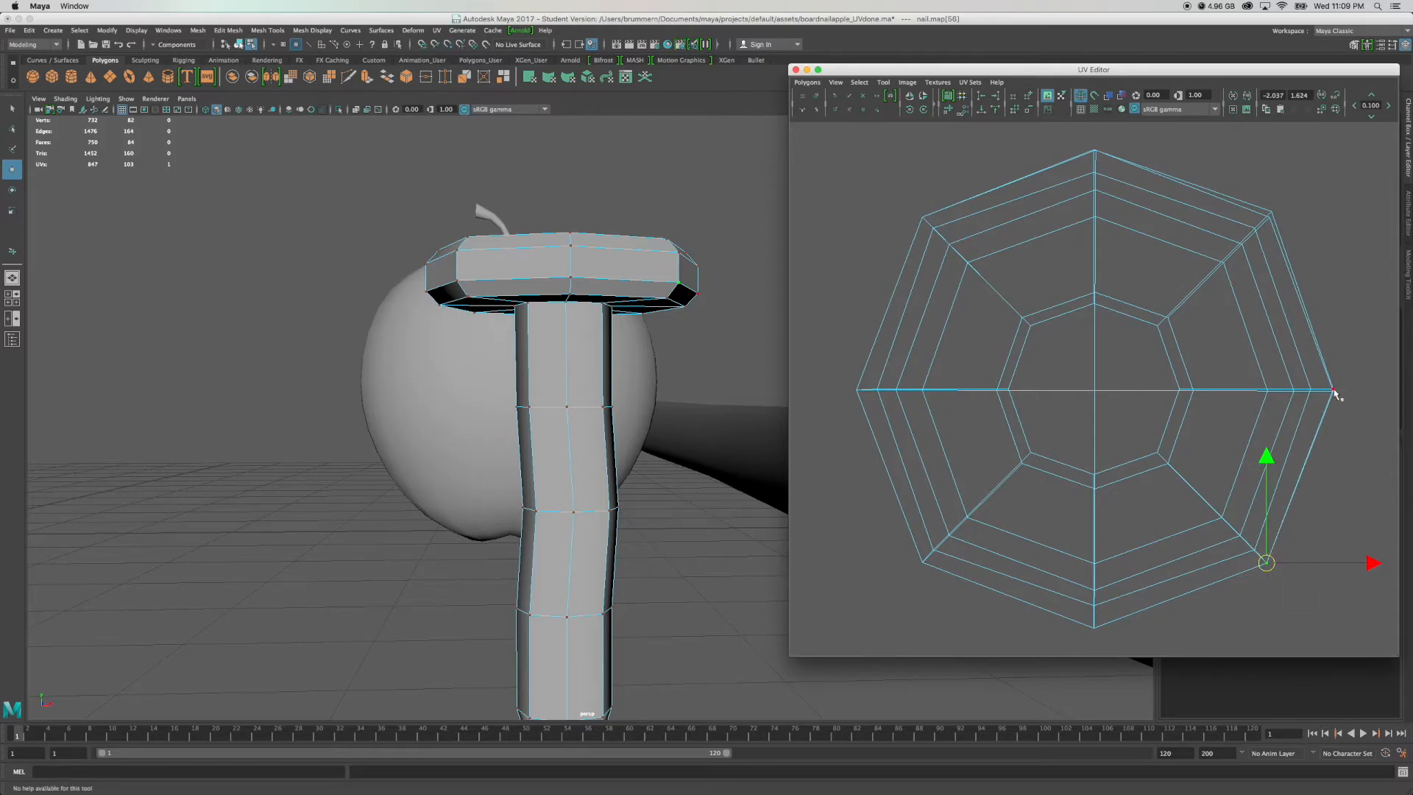
Align the remaining rim UVs at the right, upper-right and top corners so the two shells' outlines coincide.
click(1333, 391)
drag(1335, 395, 1361, 410)
key(super+z)
click(1271, 217)
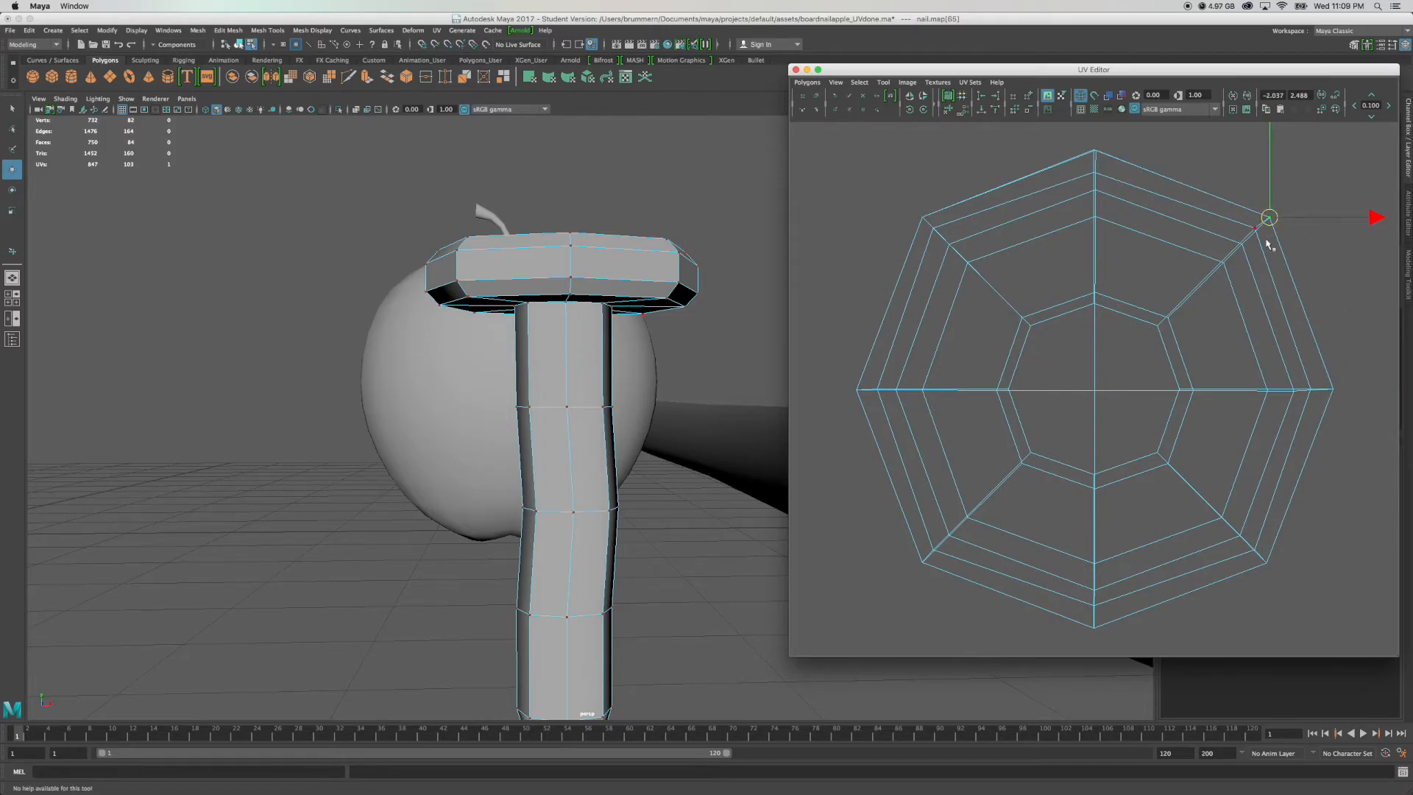
click(1099, 156)
key(v)
drag(1097, 153, 1091, 147)
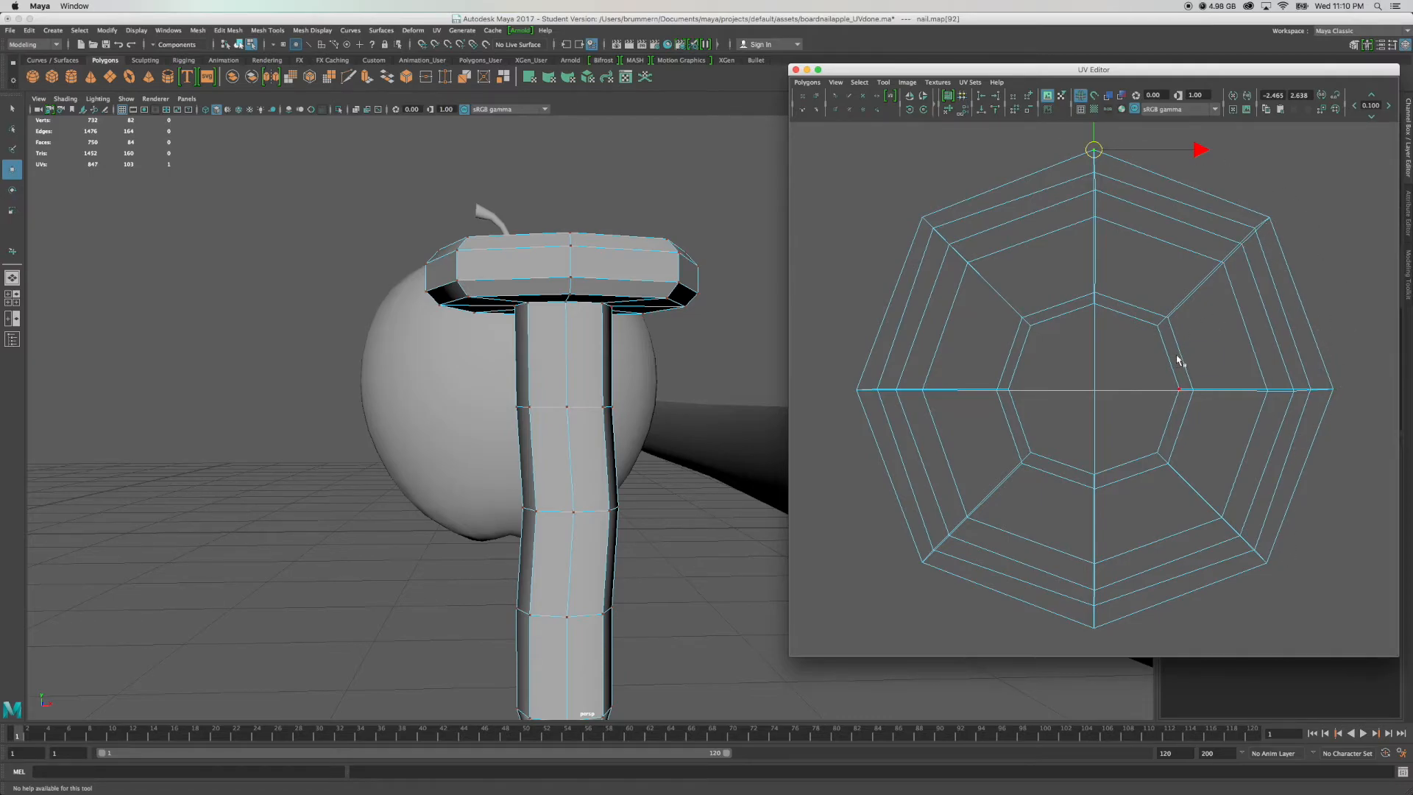
Select all the nail's faces across the head and shaft shells and scale their UVs down together uniformly.
scroll(1158, 382, down, 5)
right_click(1127, 374)
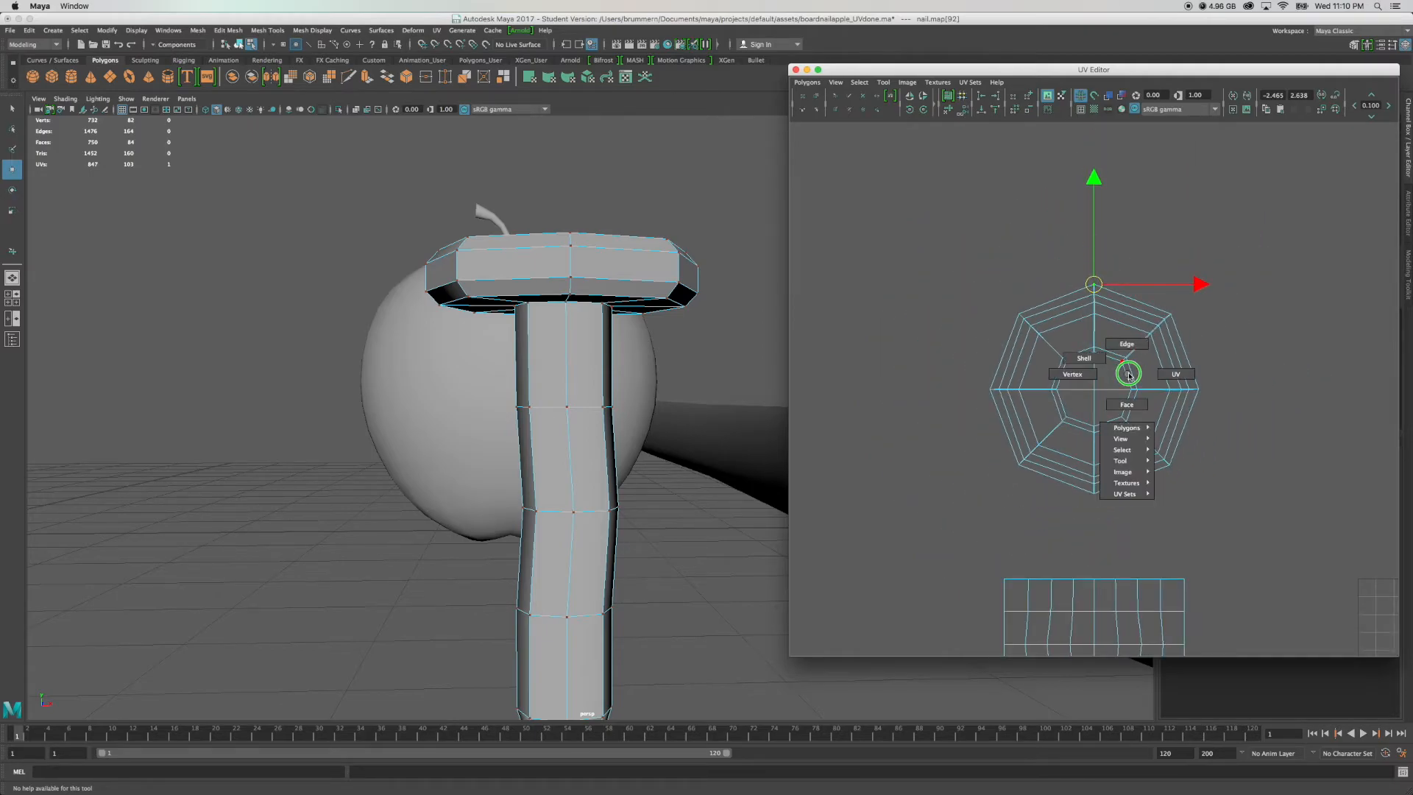
click(1102, 367)
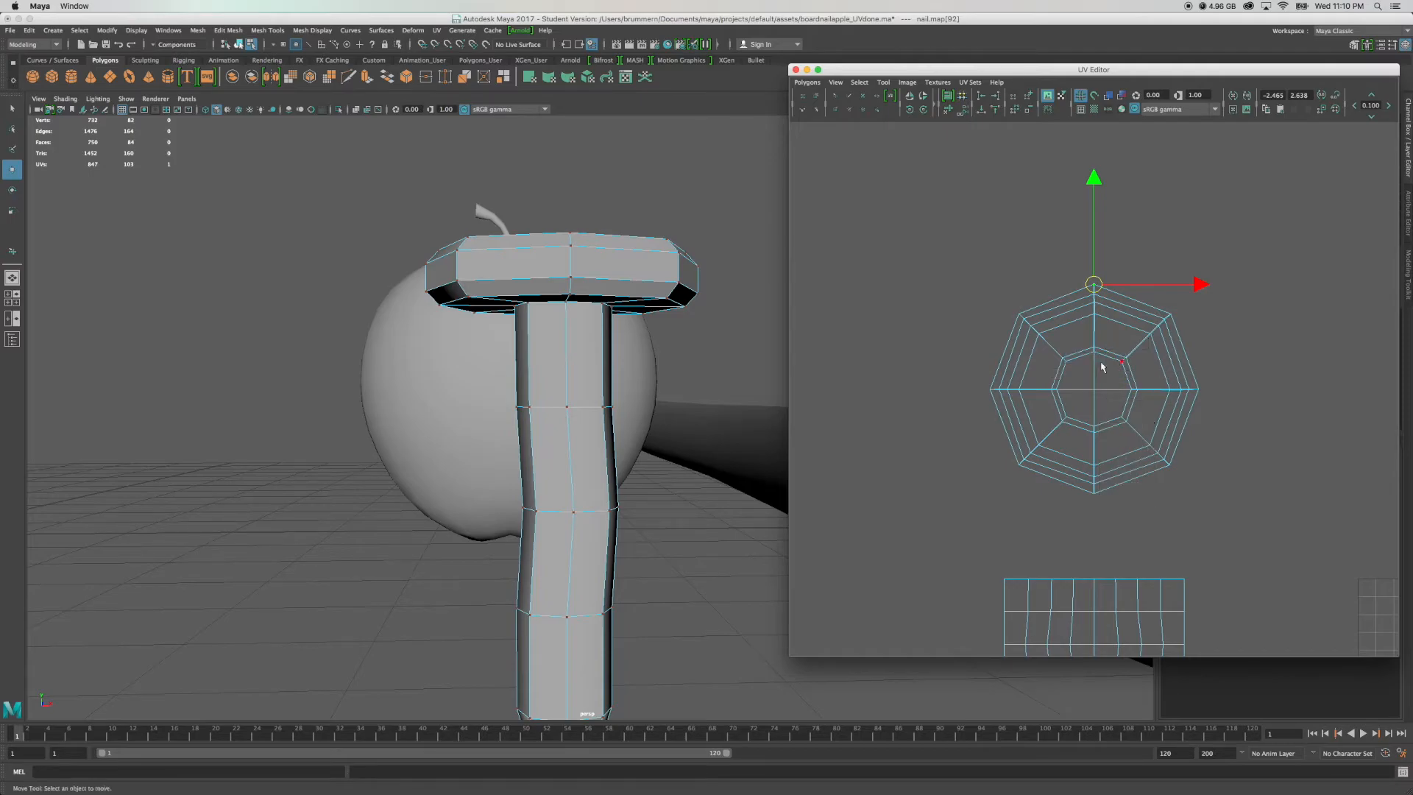
scroll(1125, 400, down, 5)
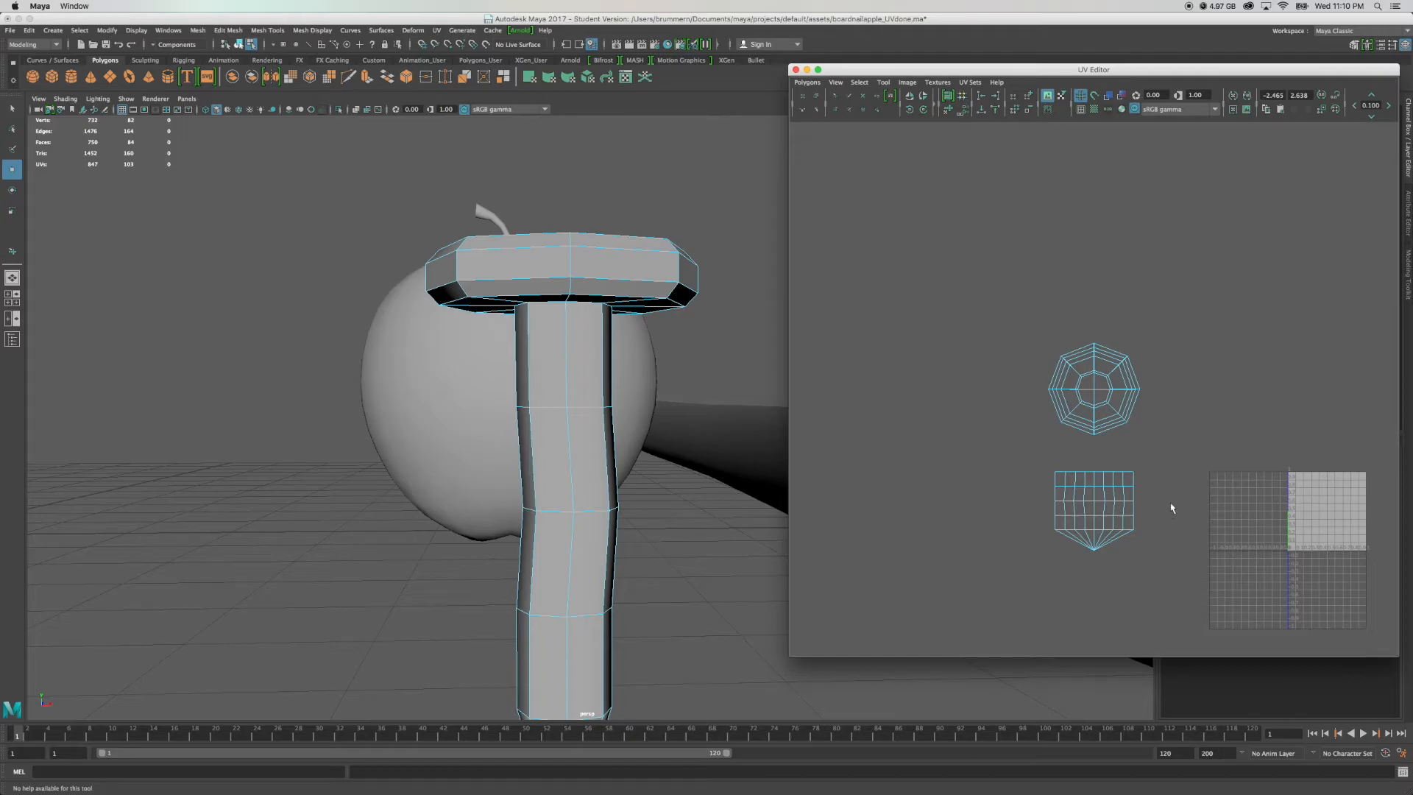
drag(1161, 573, 1020, 446)
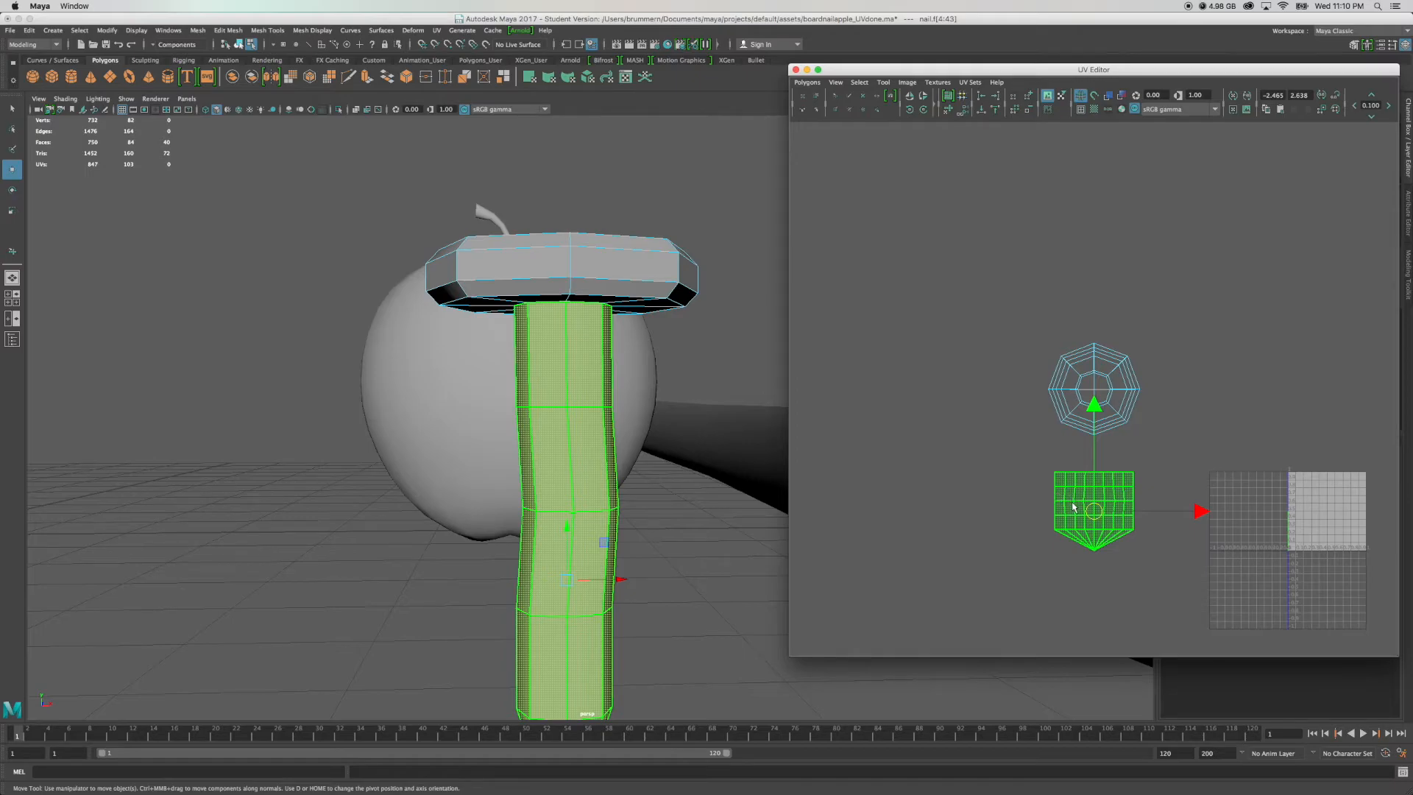
click(1092, 435)
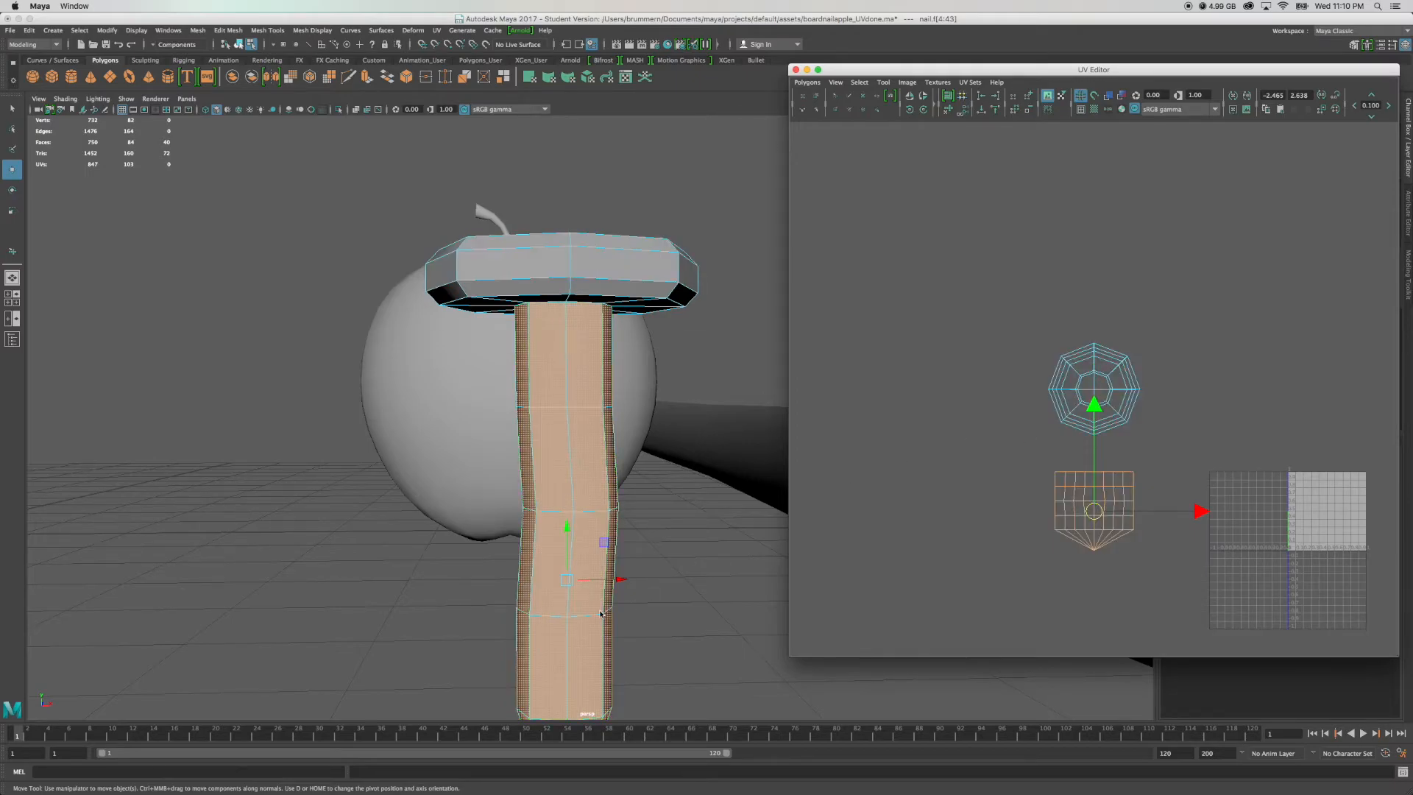
scroll(600, 609, down, 5)
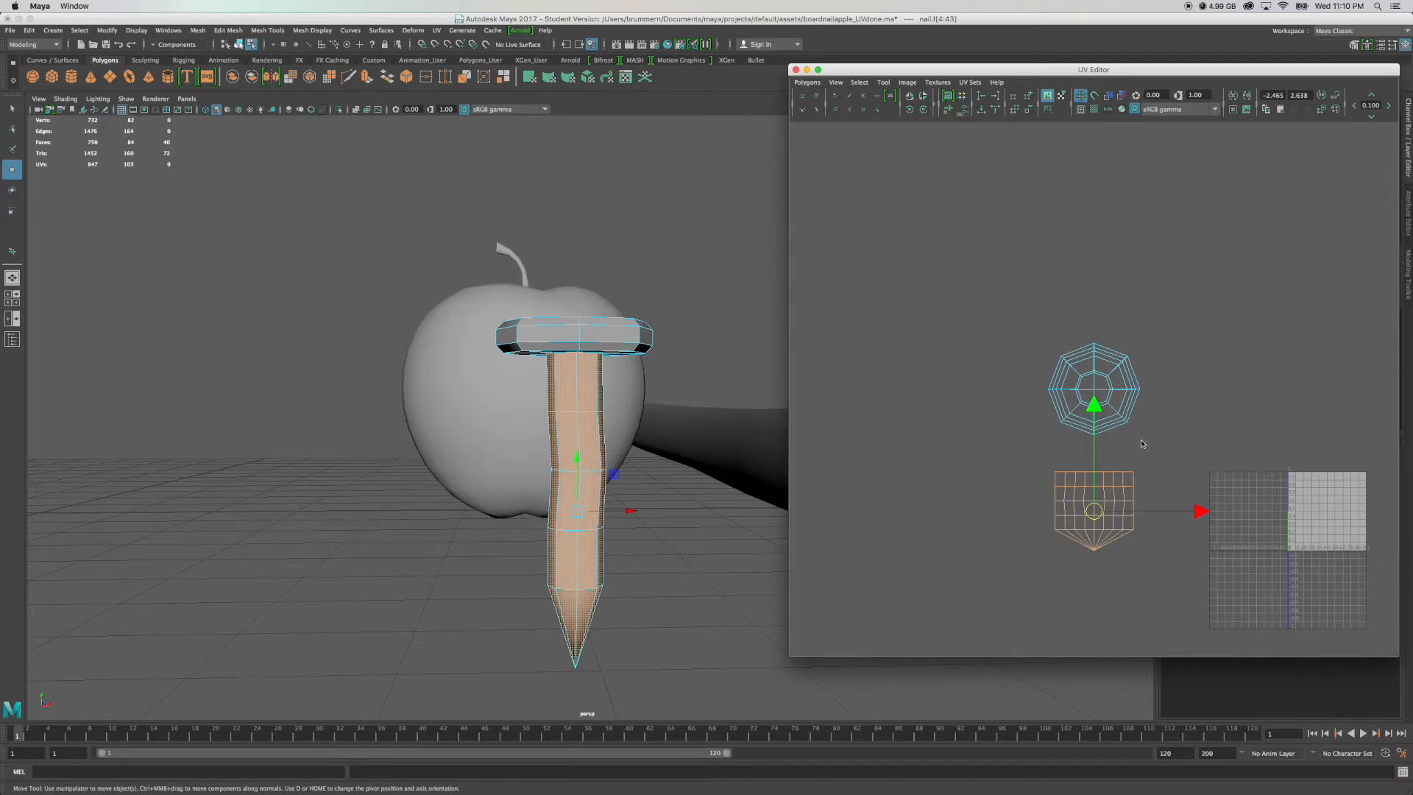
drag(1163, 582, 1017, 319)
key(r)
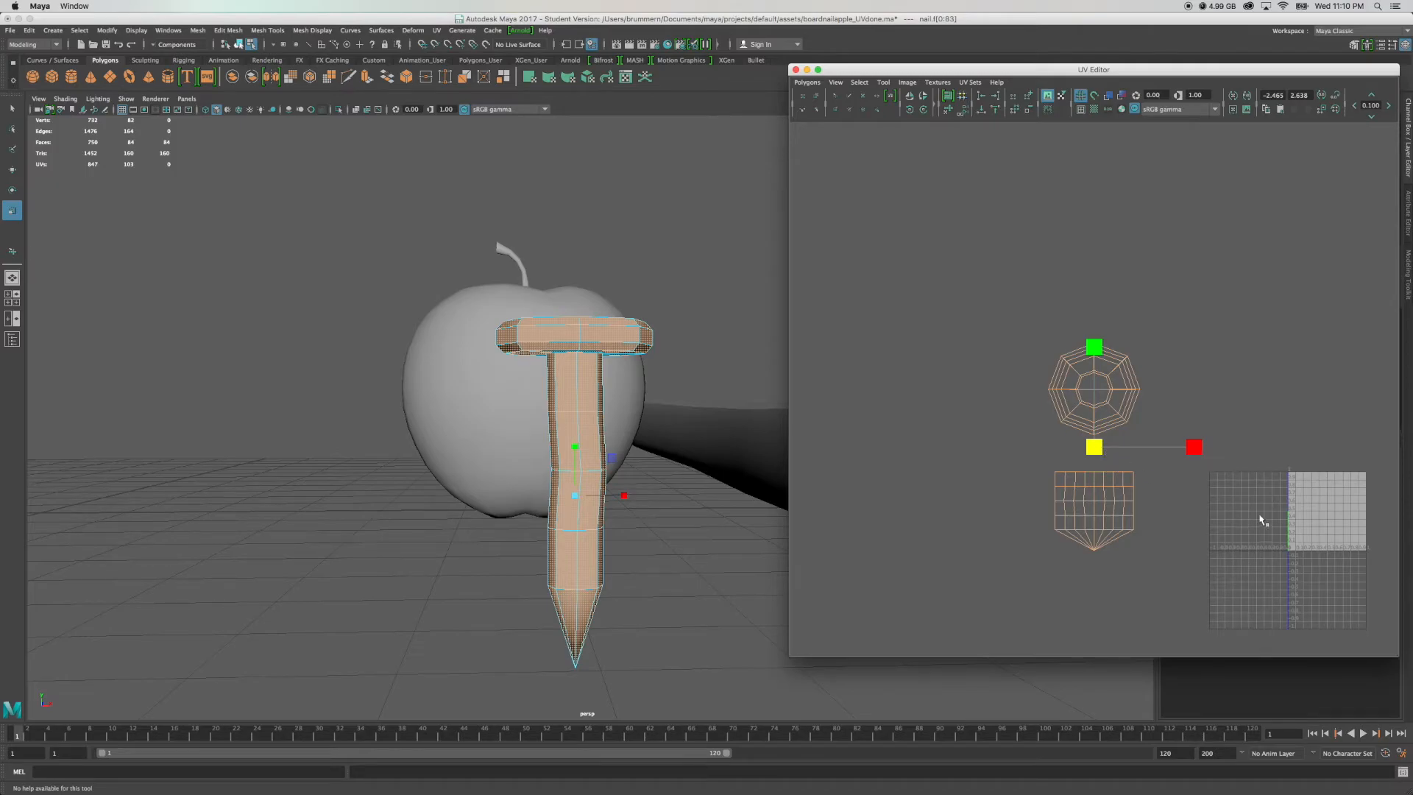
drag(1095, 447, 1038, 518)
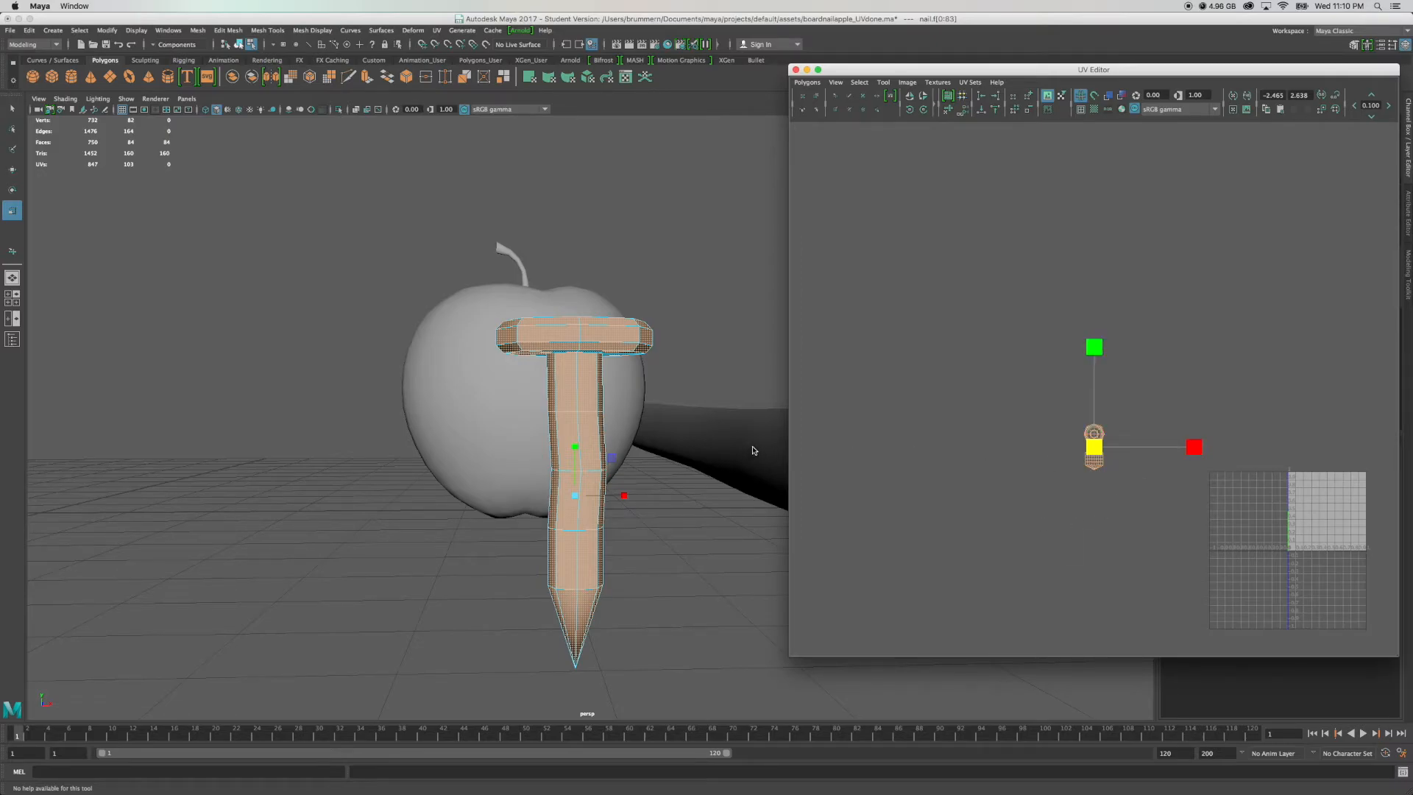
Move the reduced nail shells into the upper-right area of the 0 to 1 UV space.
click(1096, 460)
key(w)
click(1093, 442)
drag(1093, 442, 1347, 499)
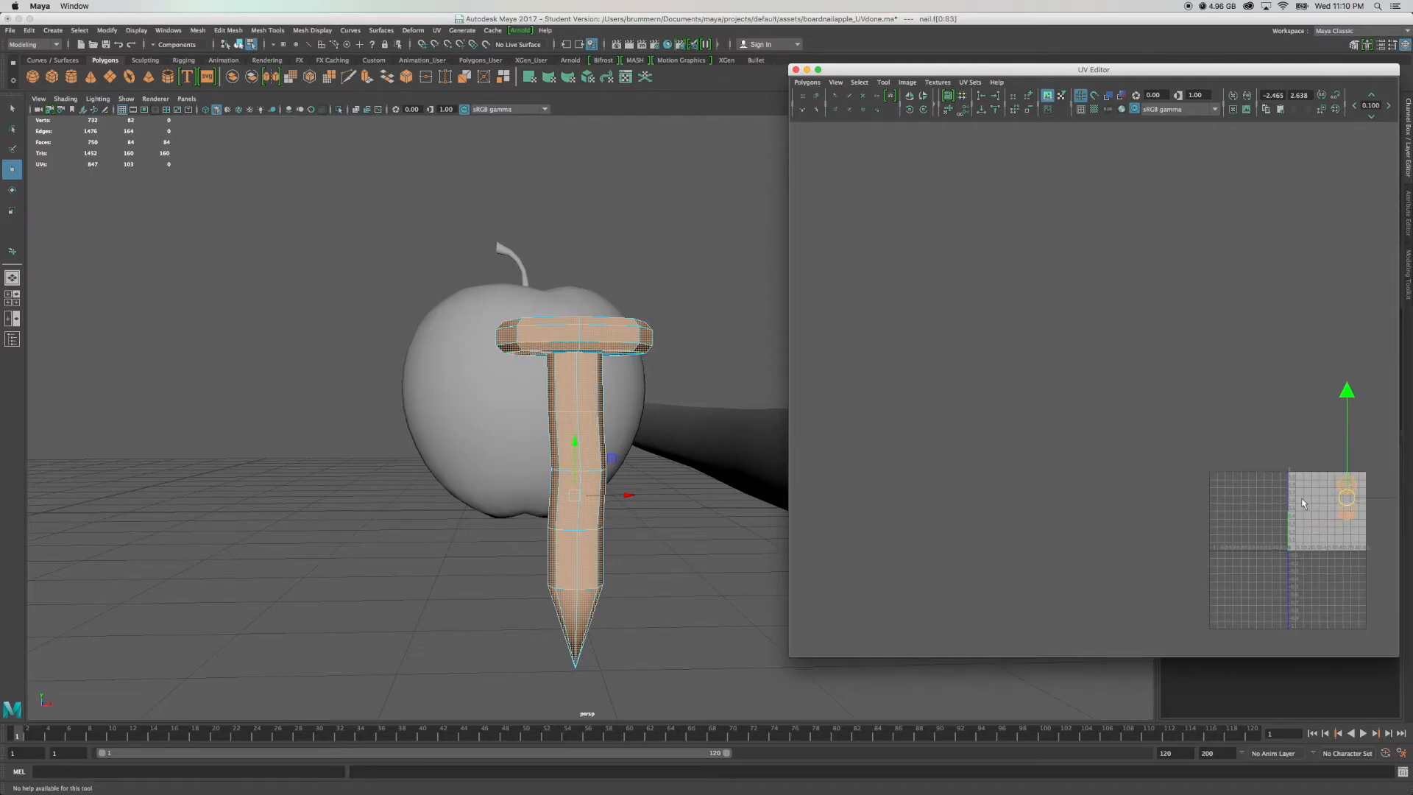
key(f)
alt+right_drag(1085, 494, 1019, 482)
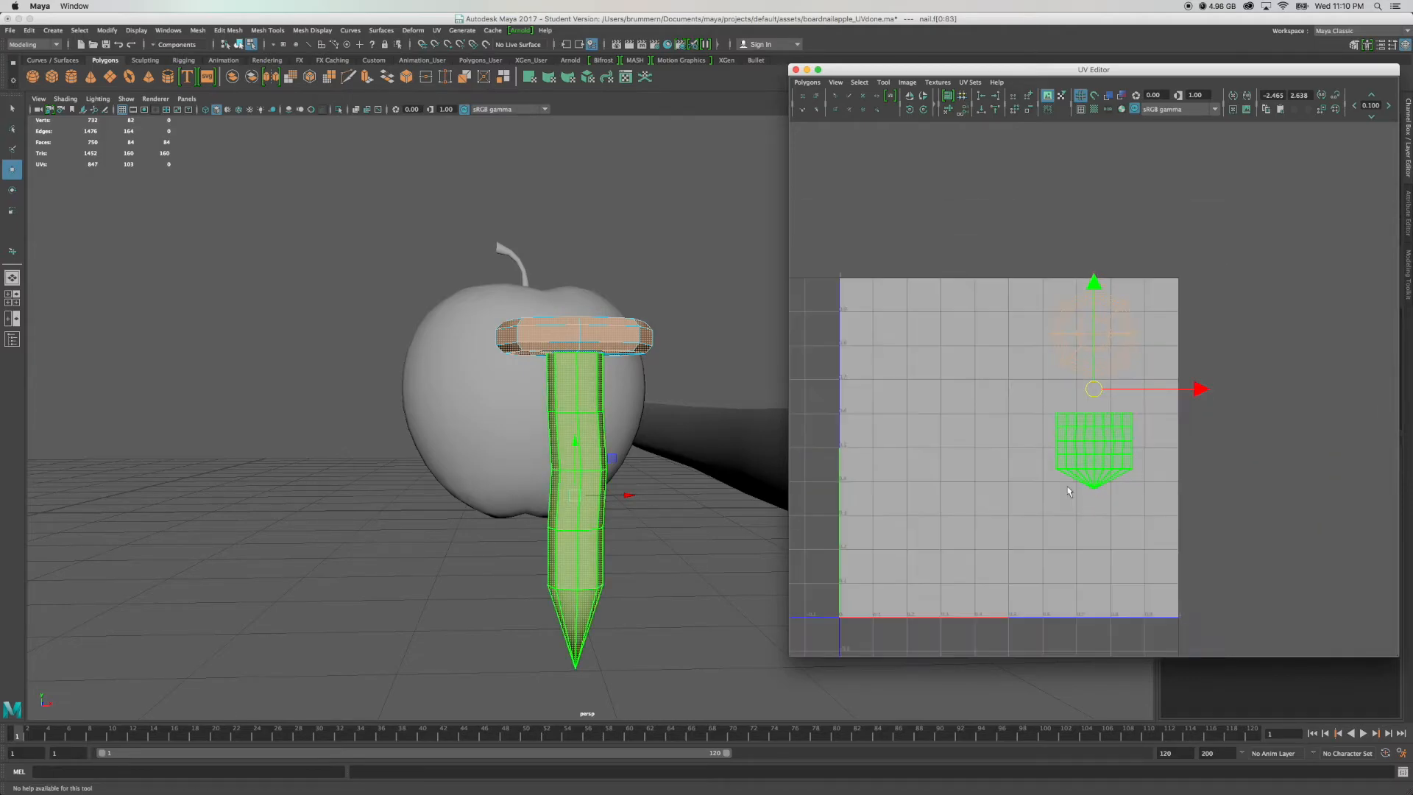
alt+middle_drag(1020, 486, 1087, 386)
scroll(1069, 394, up, 2)
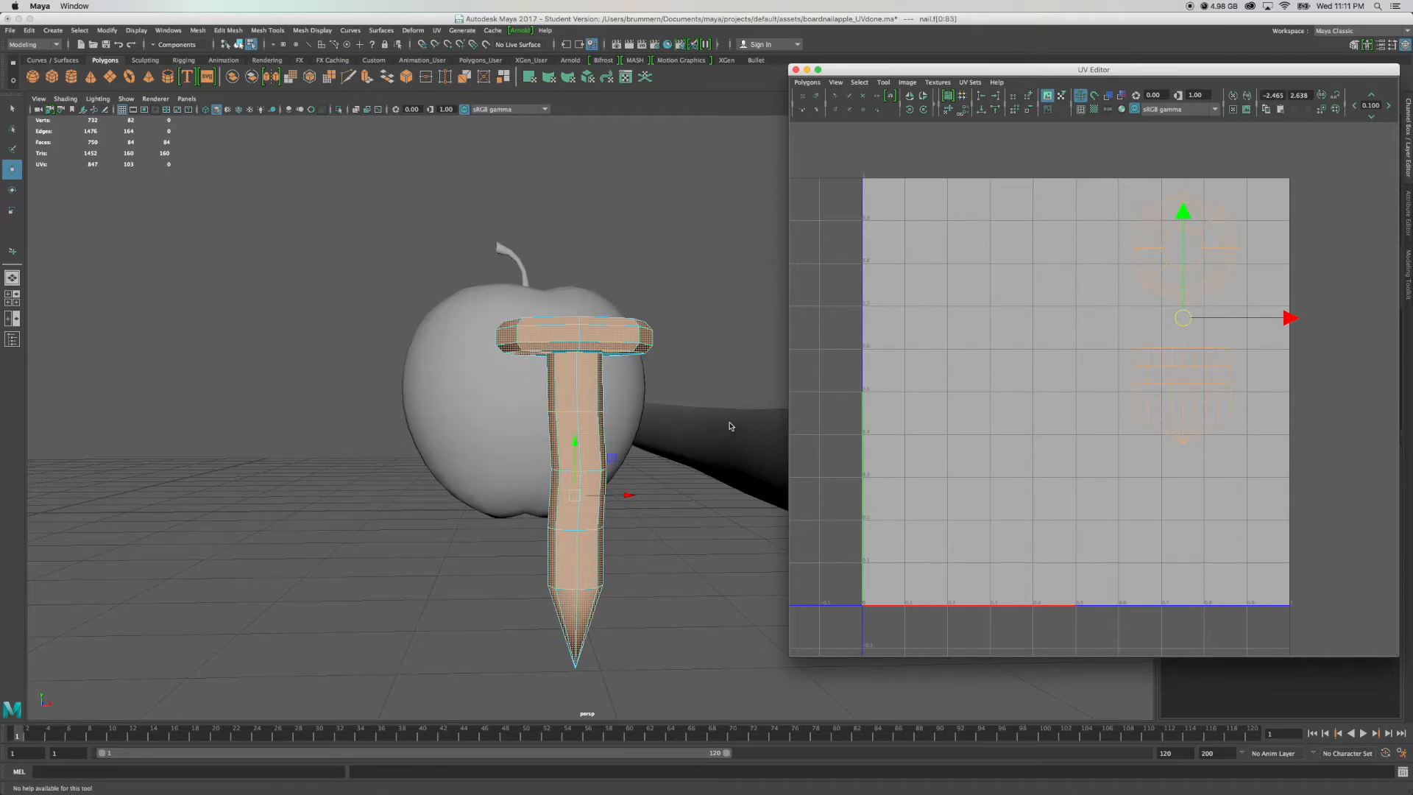
Return to object selection and select the board and nail together to compare their UV layouts in the shared space.
right_drag(1172, 368, 1172, 397)
right_drag(567, 354, 633, 336)
click(688, 465)
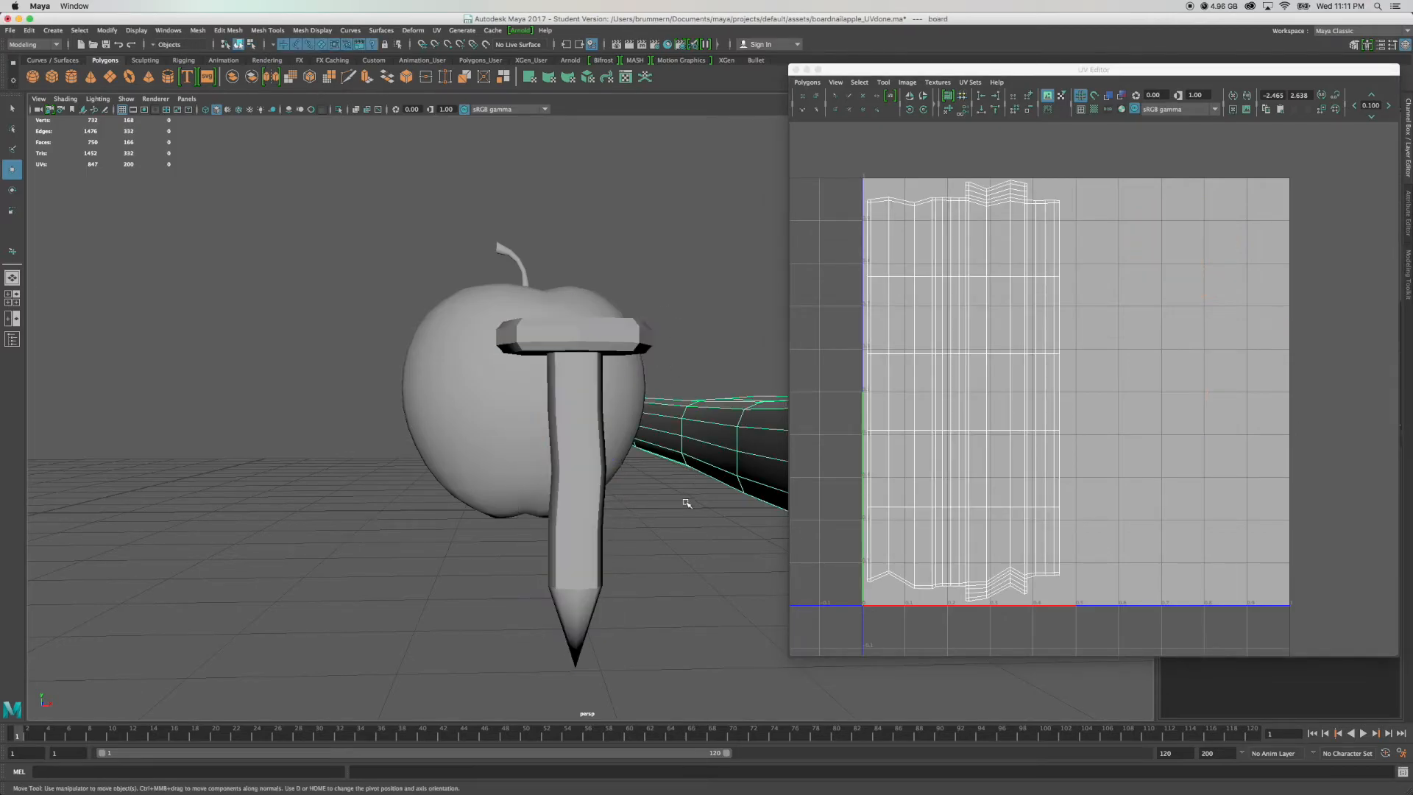
click(610, 340)
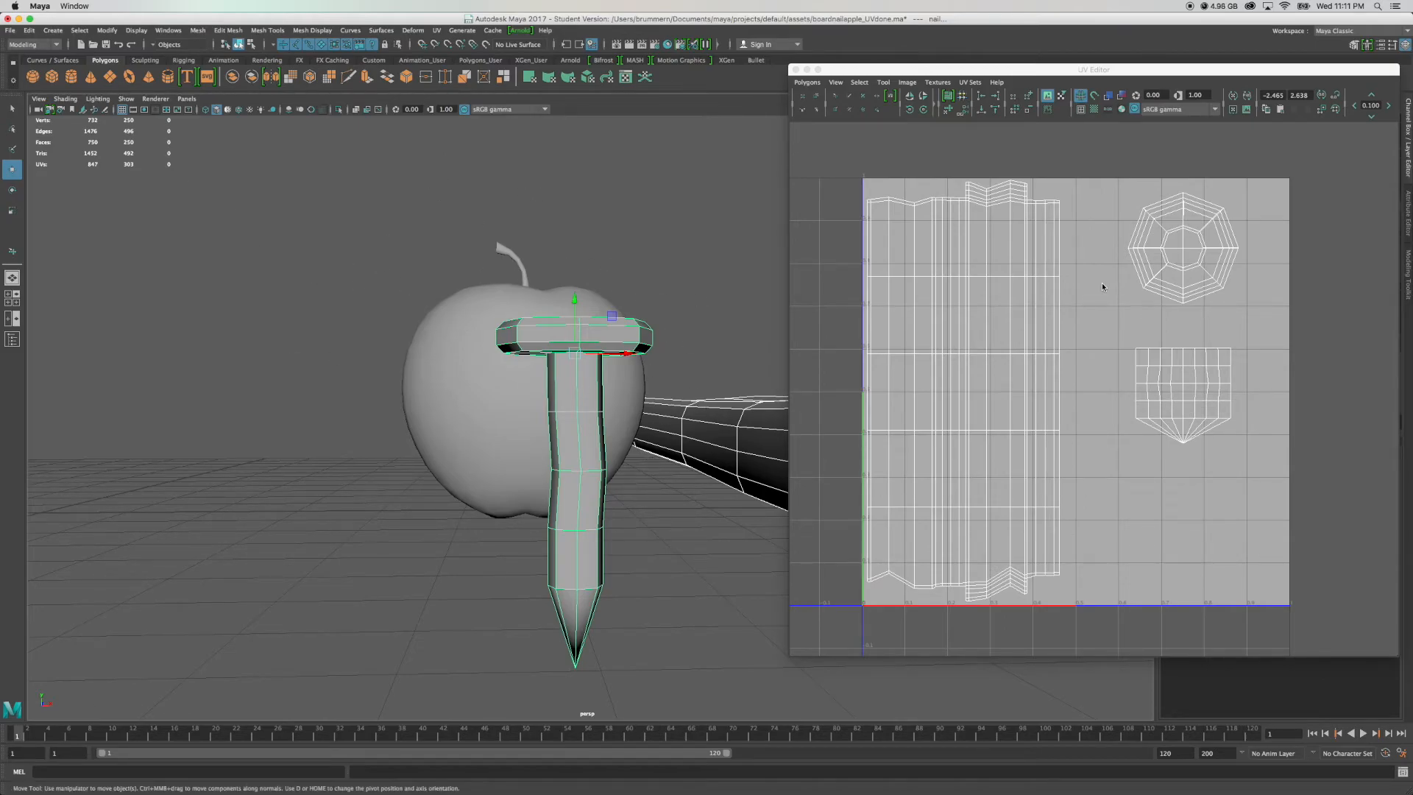
Select all the faces of the nail's head and shaft shells in UV space and scale them down uniformly.
right_click(1202, 258)
right_drag(1202, 257, 1169, 245)
click(1169, 245)
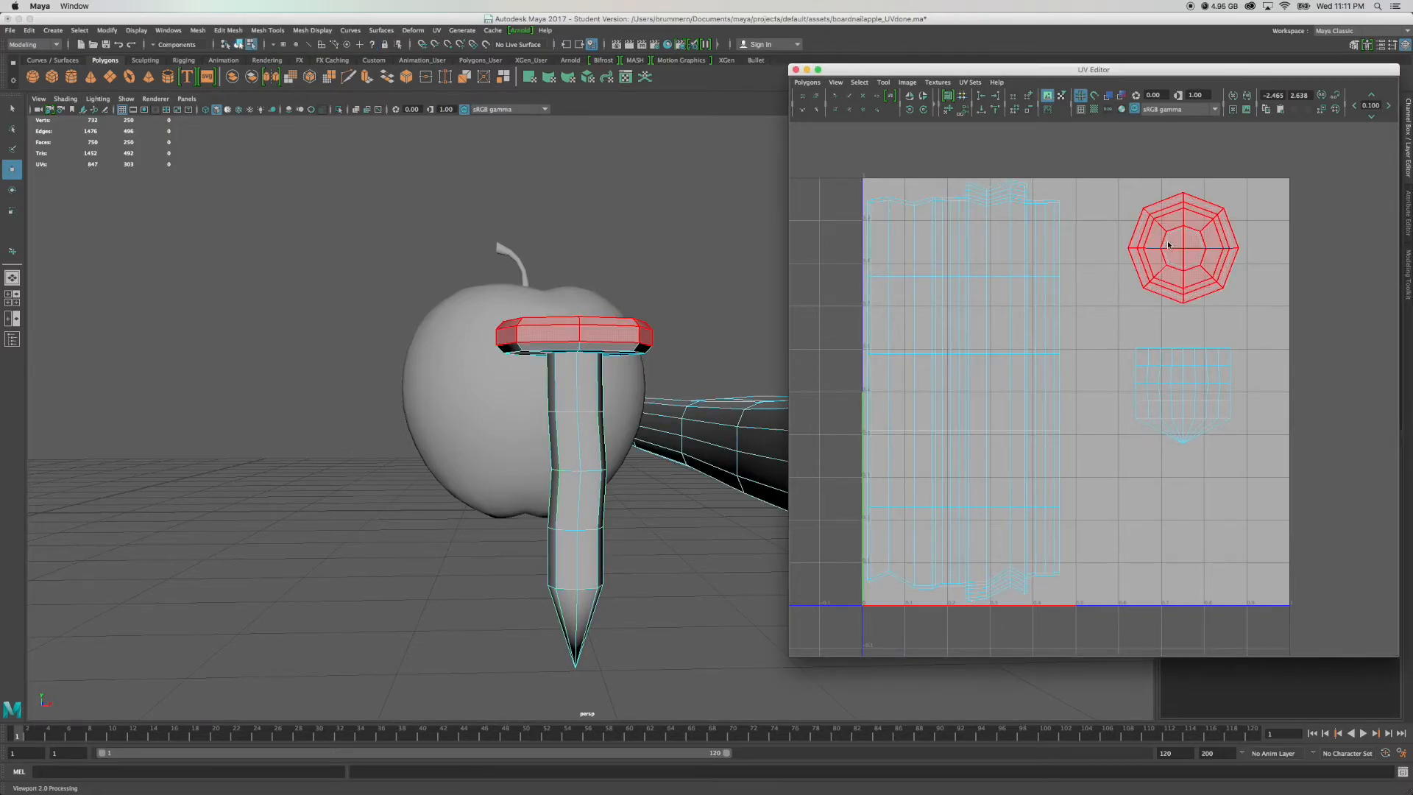
key(ctrl+F11)
key(w)
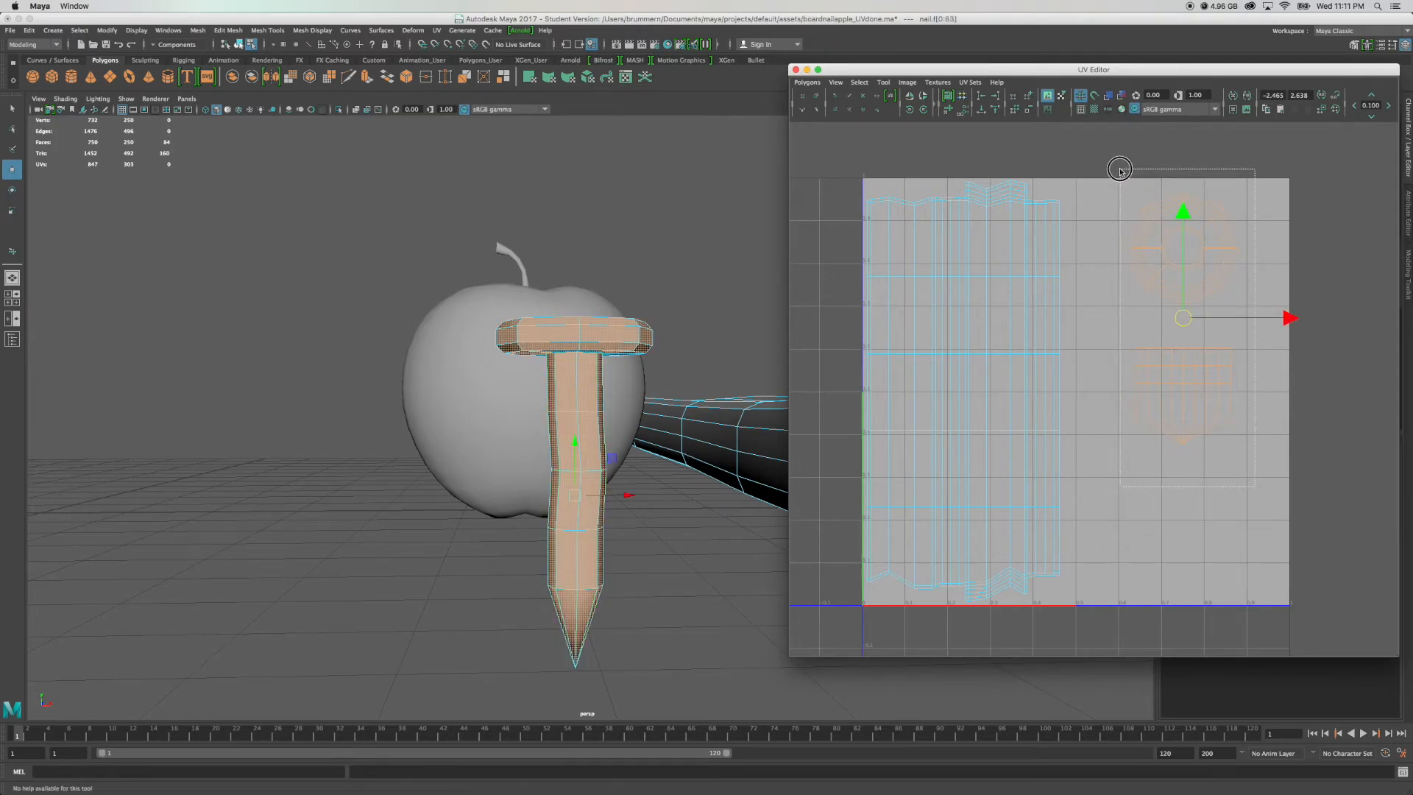
click(1162, 245)
click(1185, 409)
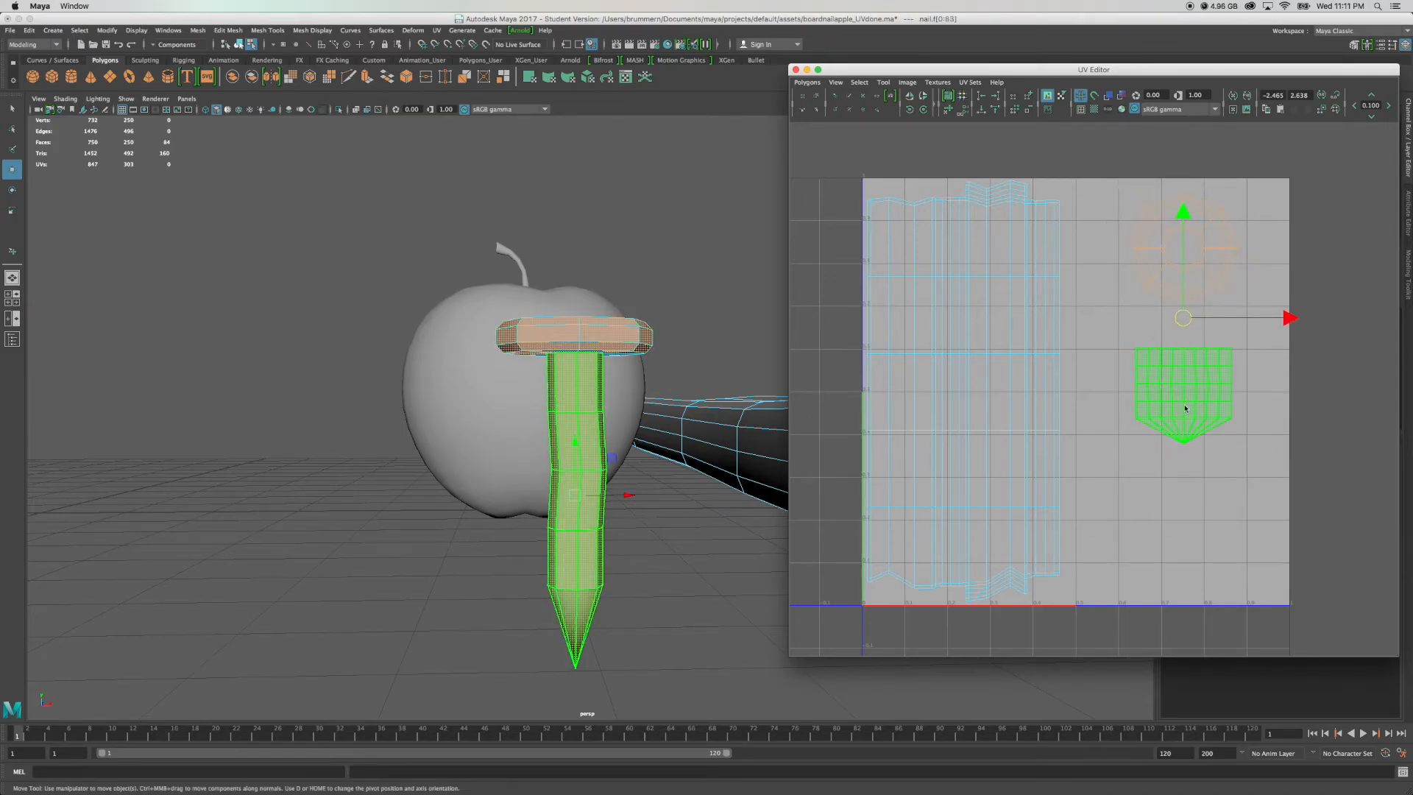
key(r)
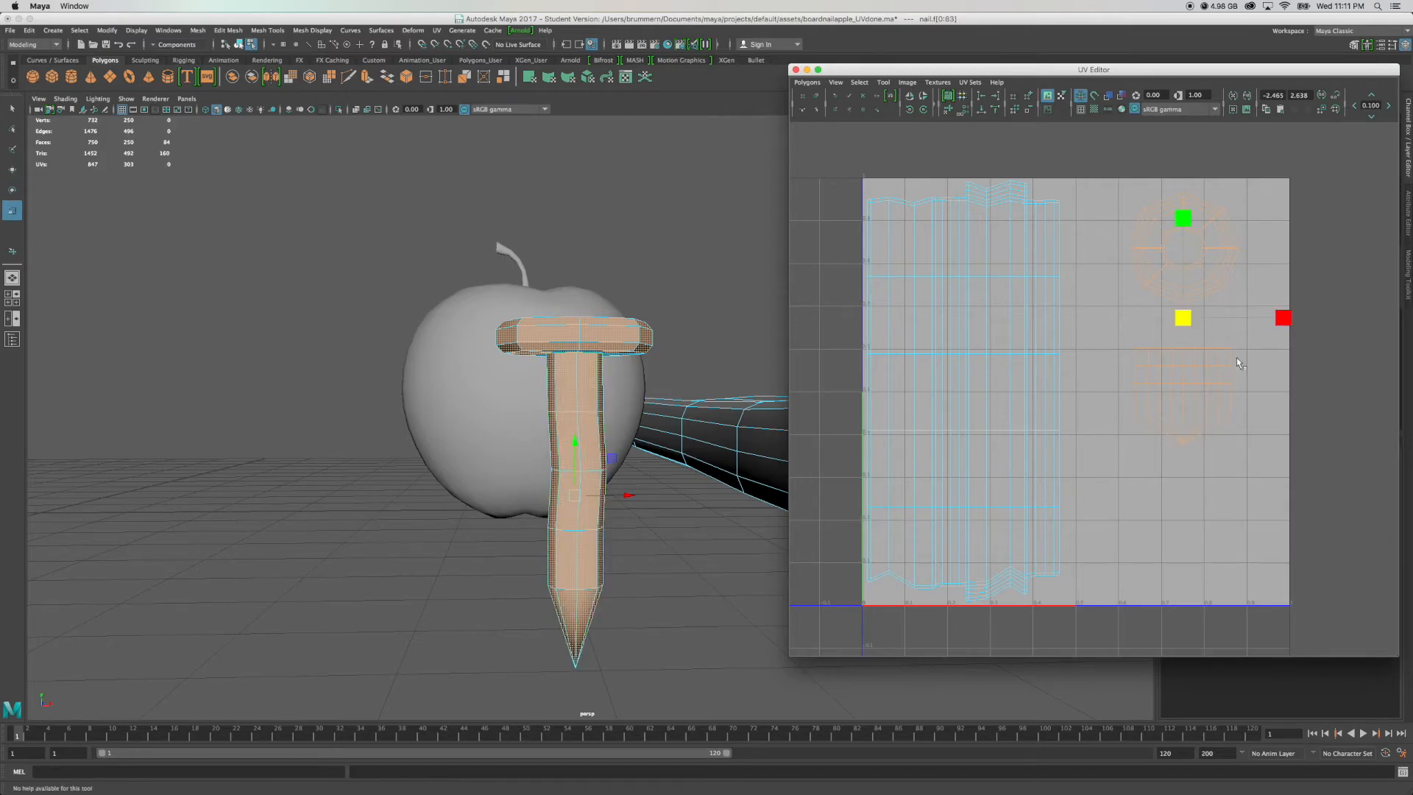
drag(1185, 319, 1161, 350)
Rotate both nail shells about 90 degrees so the shaft's tip points right, and move them to the top of the UV space.
key(e)
drag(1226, 234, 1087, 274)
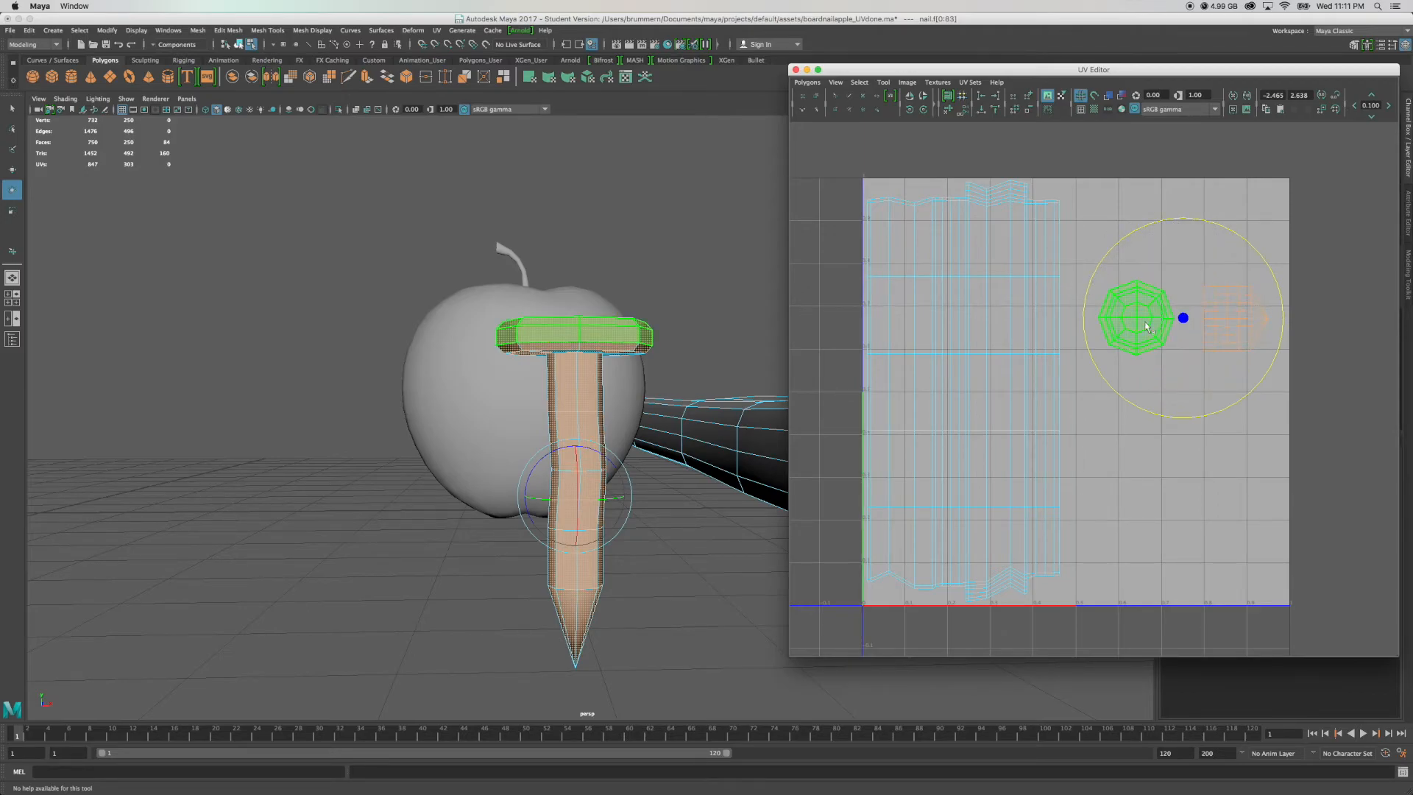
key(w)
drag(1184, 304, 1184, 210)
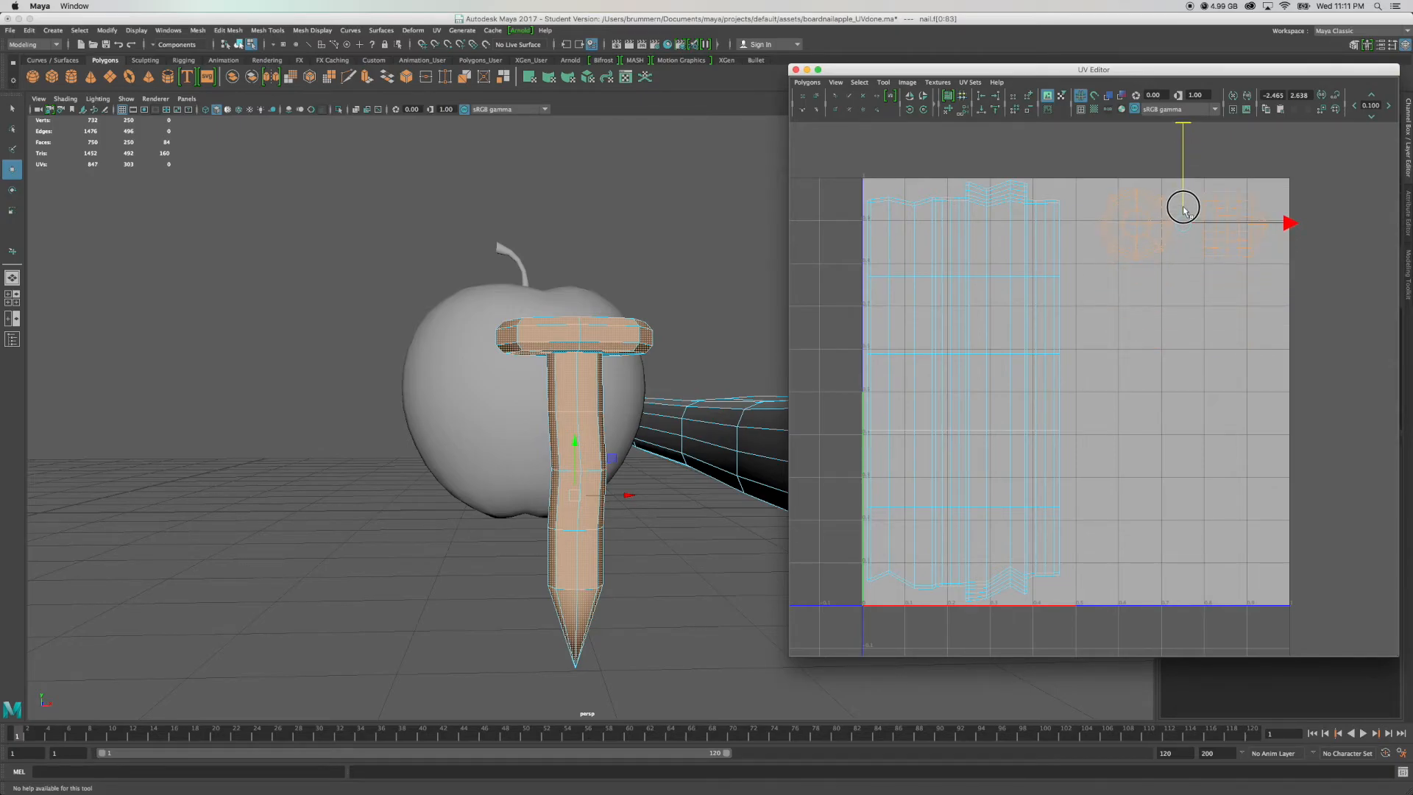
Select only the nail's overlapping head shells and move them left, closer to the board's shells.
click(1136, 221)
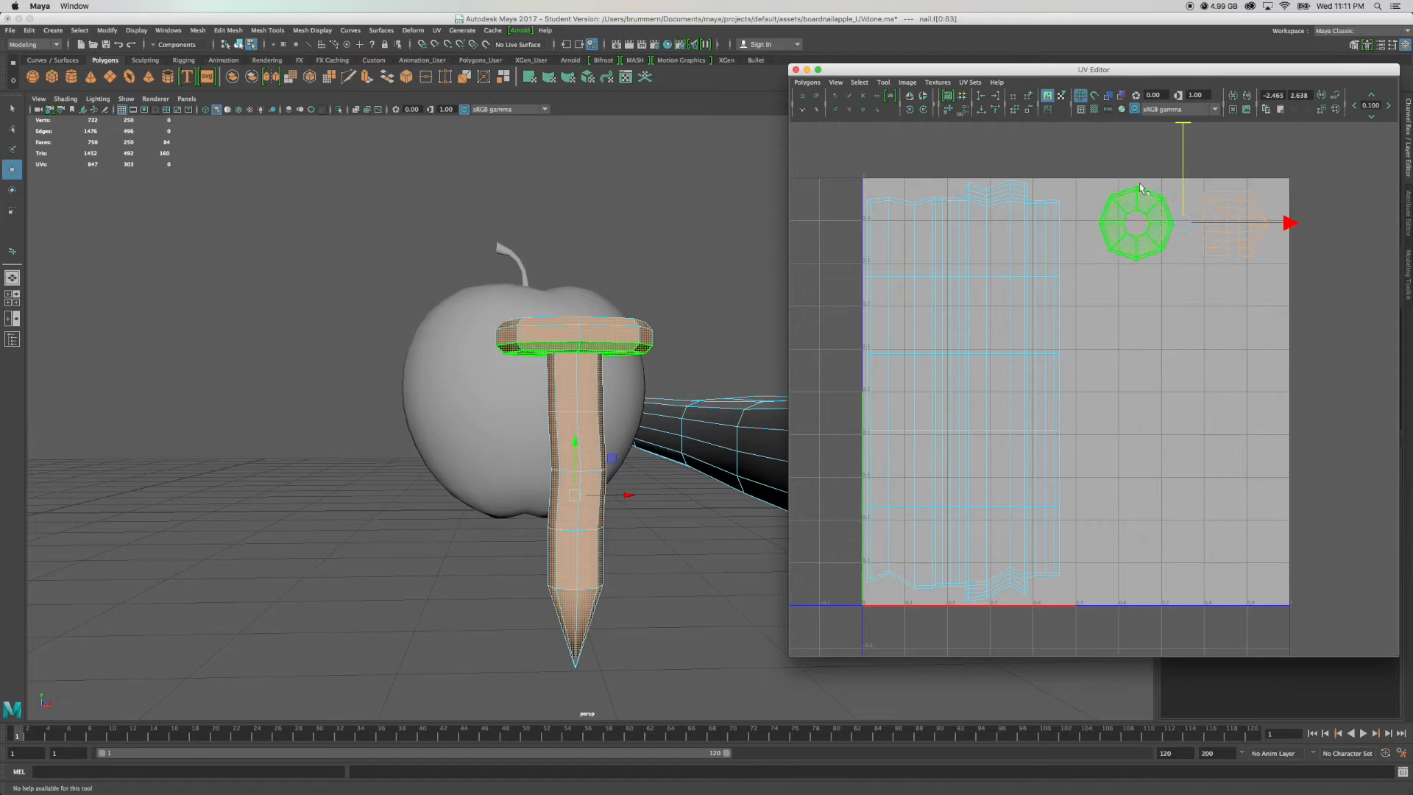
drag(1098, 187, 1177, 281)
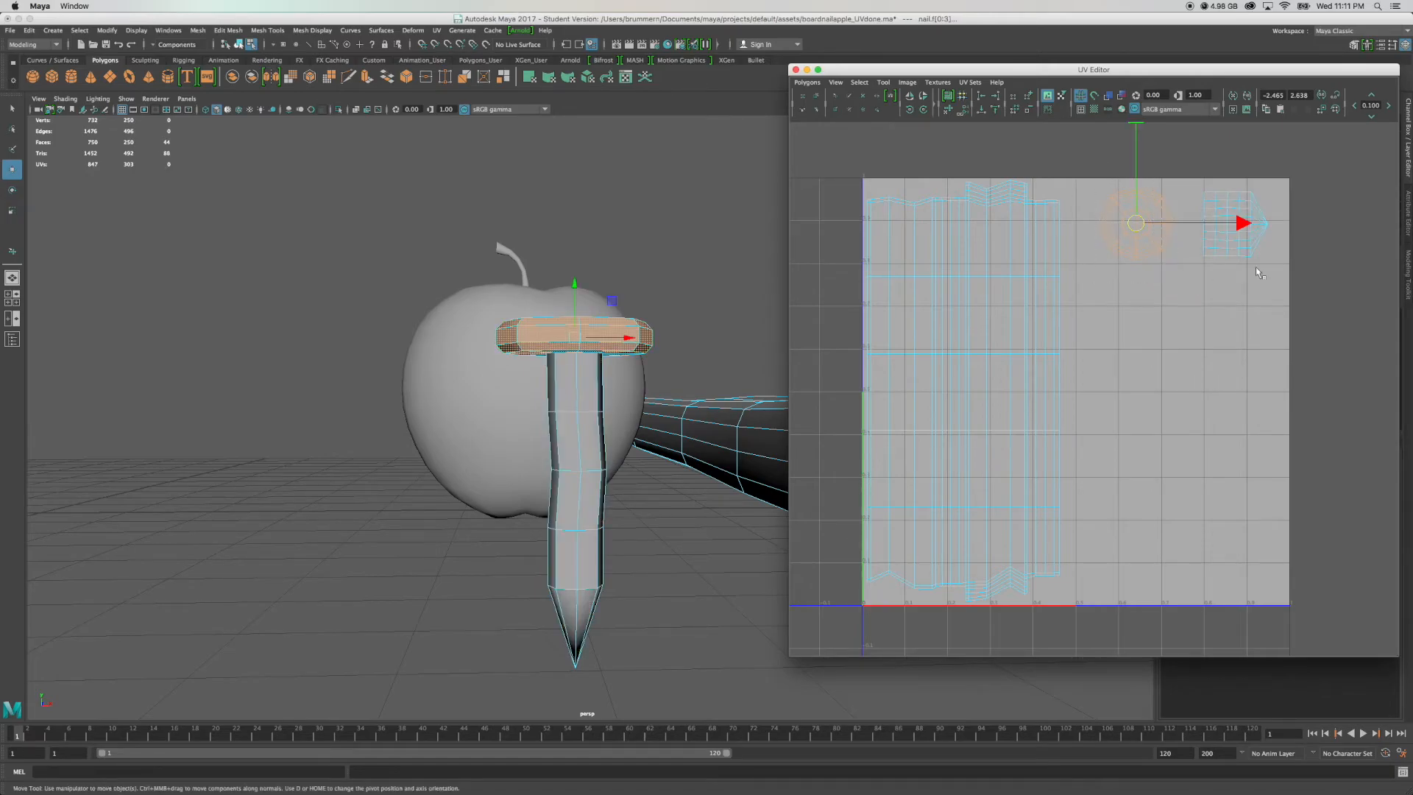
drag(1247, 228, 1213, 223)
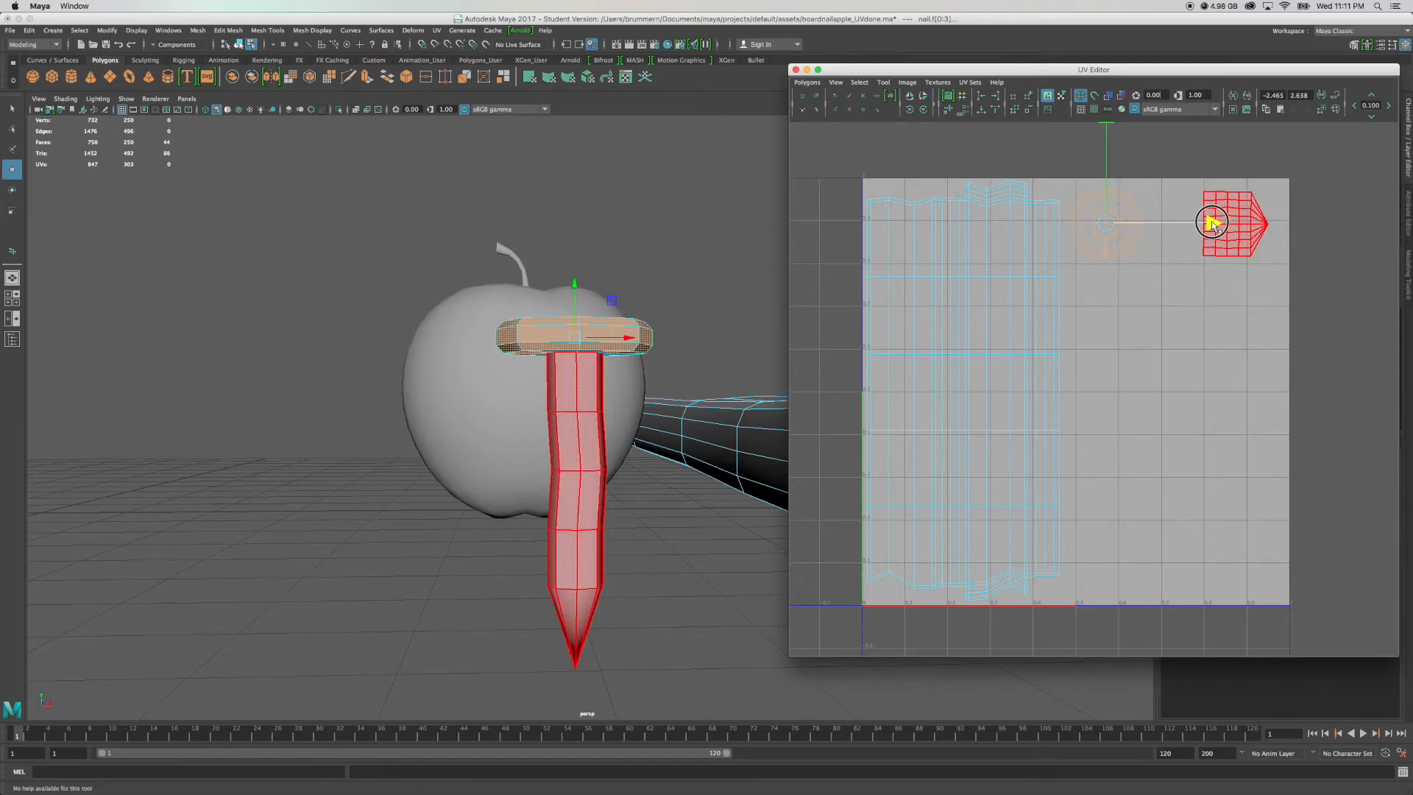
Select the nail's shaft shell, stretch it horizontally, and move it left so its tip stays inside the 0 to 1 space.
click(1251, 247)
key(r)
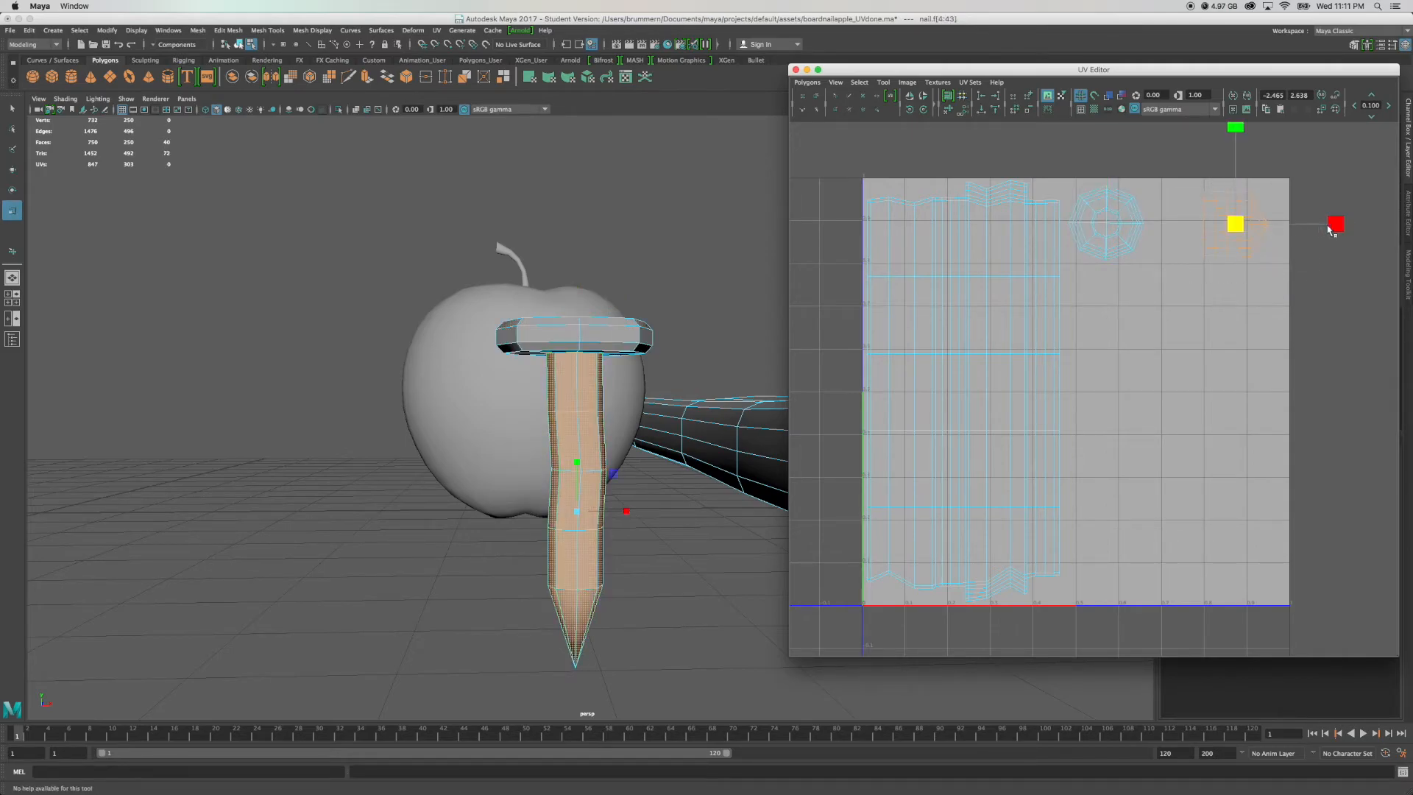
drag(1329, 231, 1407, 224)
key(w)
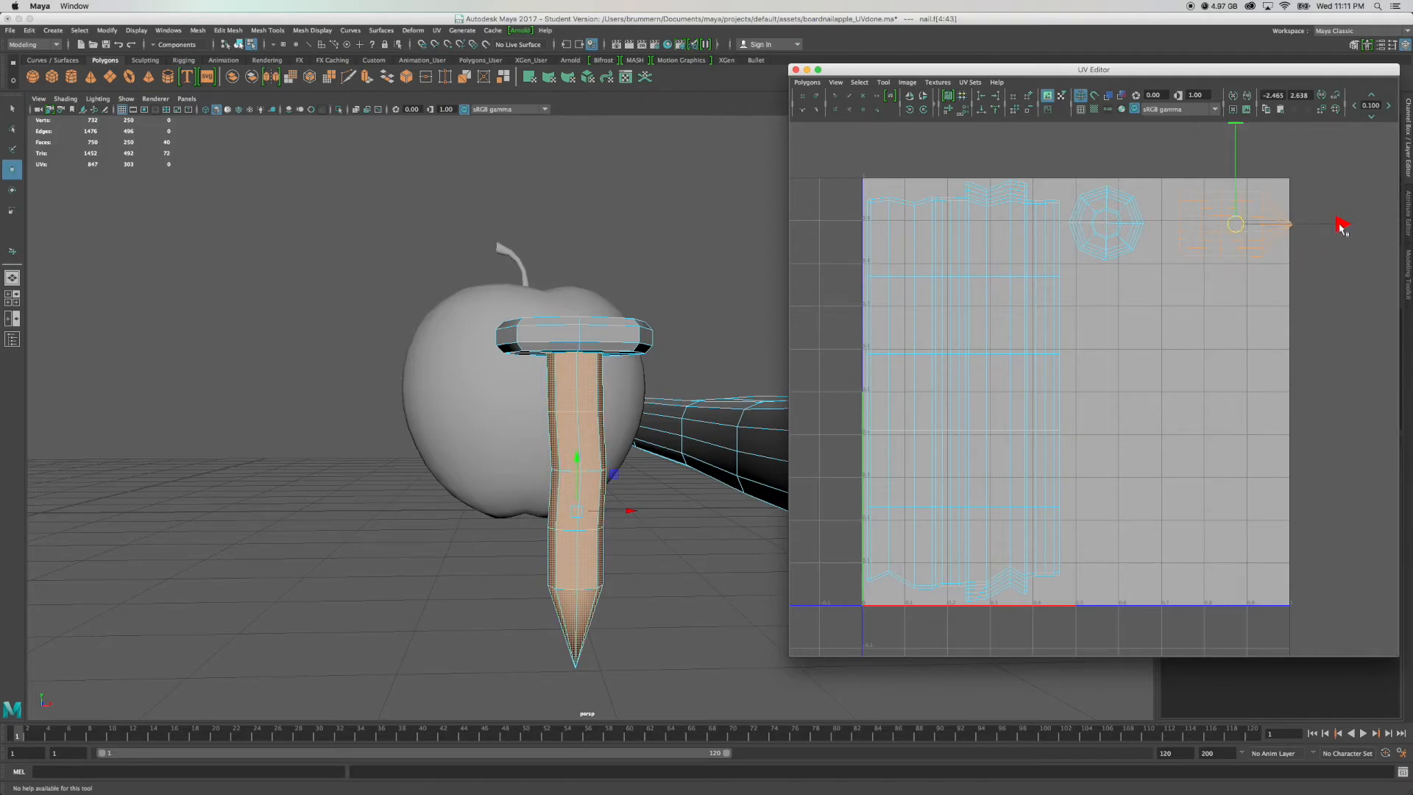
drag(1332, 225, 1338, 225)
Stretch the shaft shell vertically so it is about as tall as the head shells.
key(r)
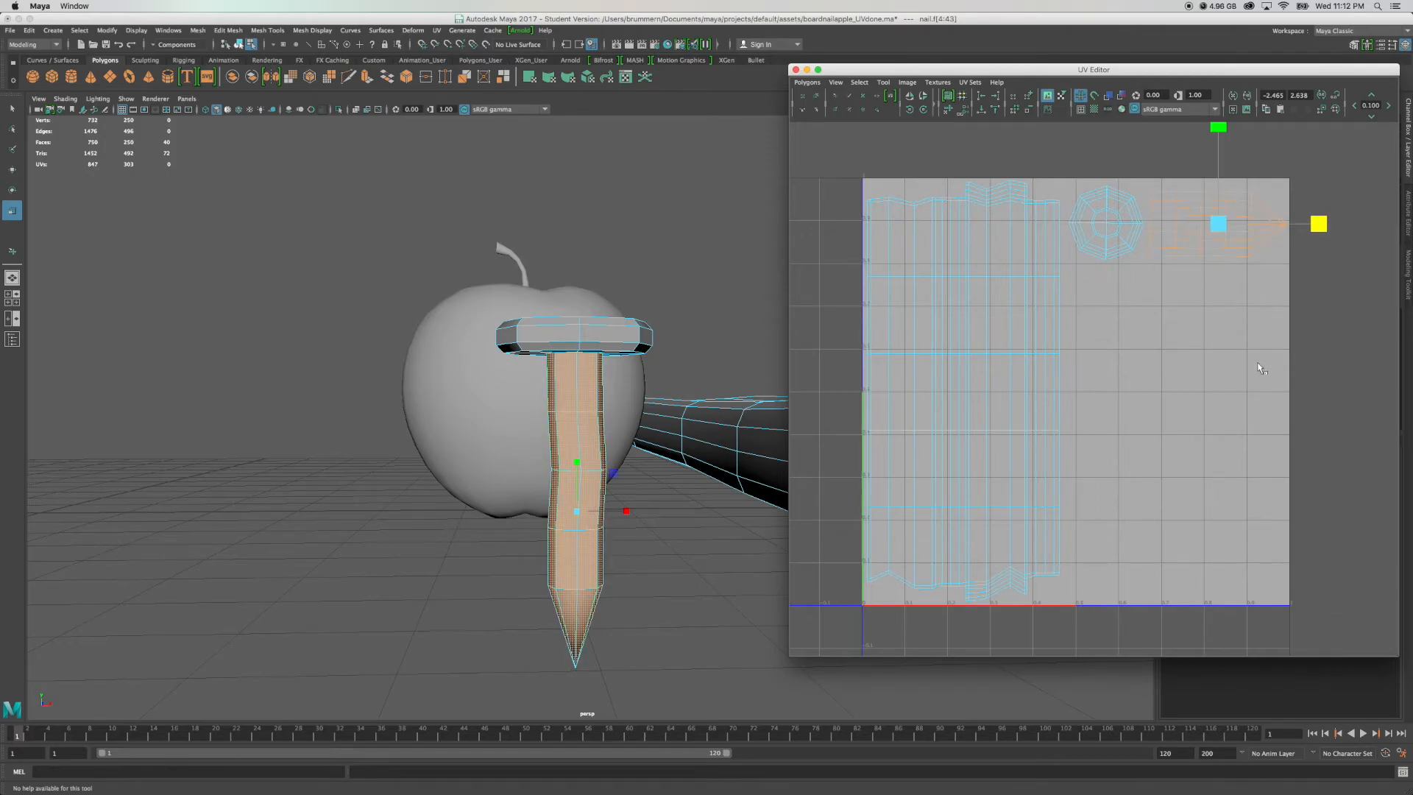
click(1219, 124)
drag(1221, 125, 1223, 103)
click(1220, 123)
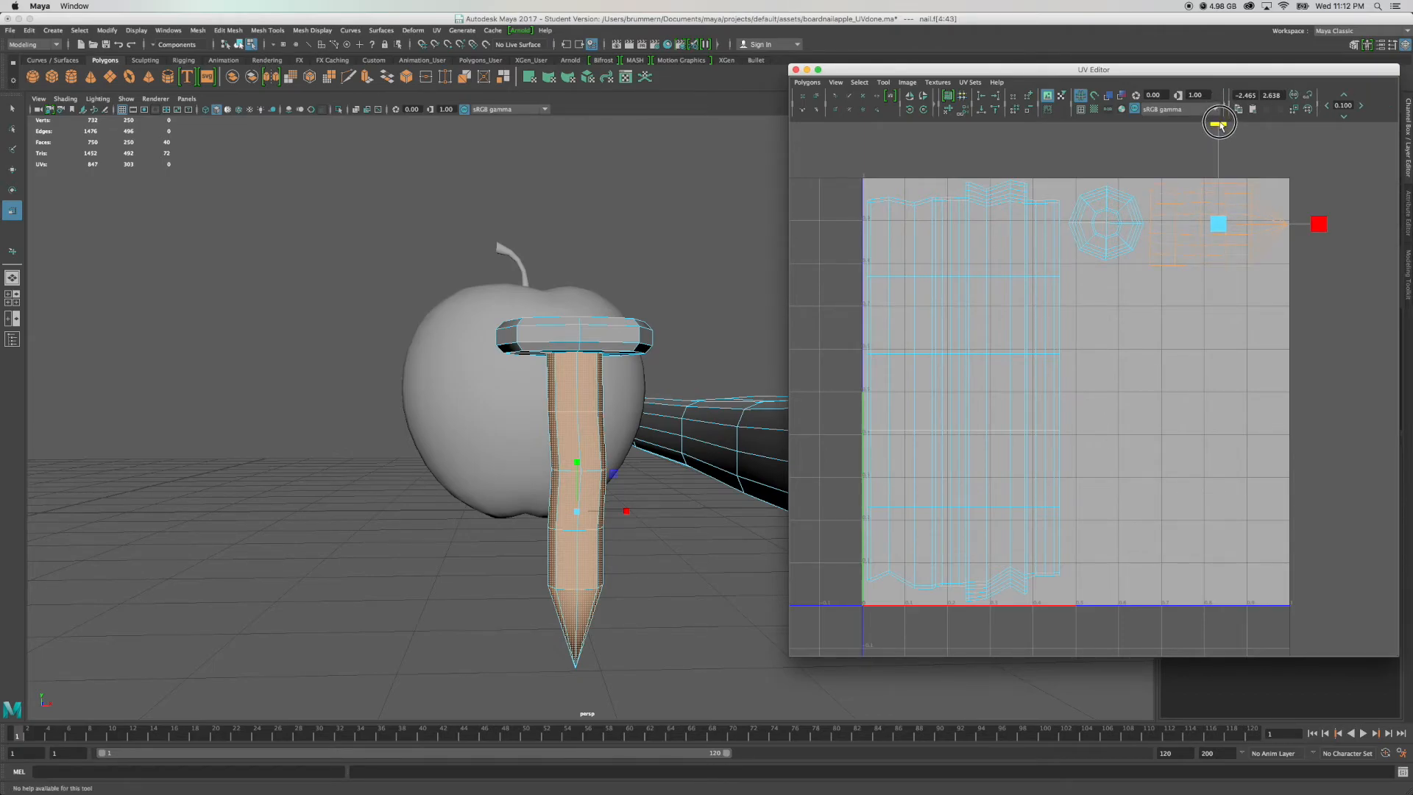
key(w)
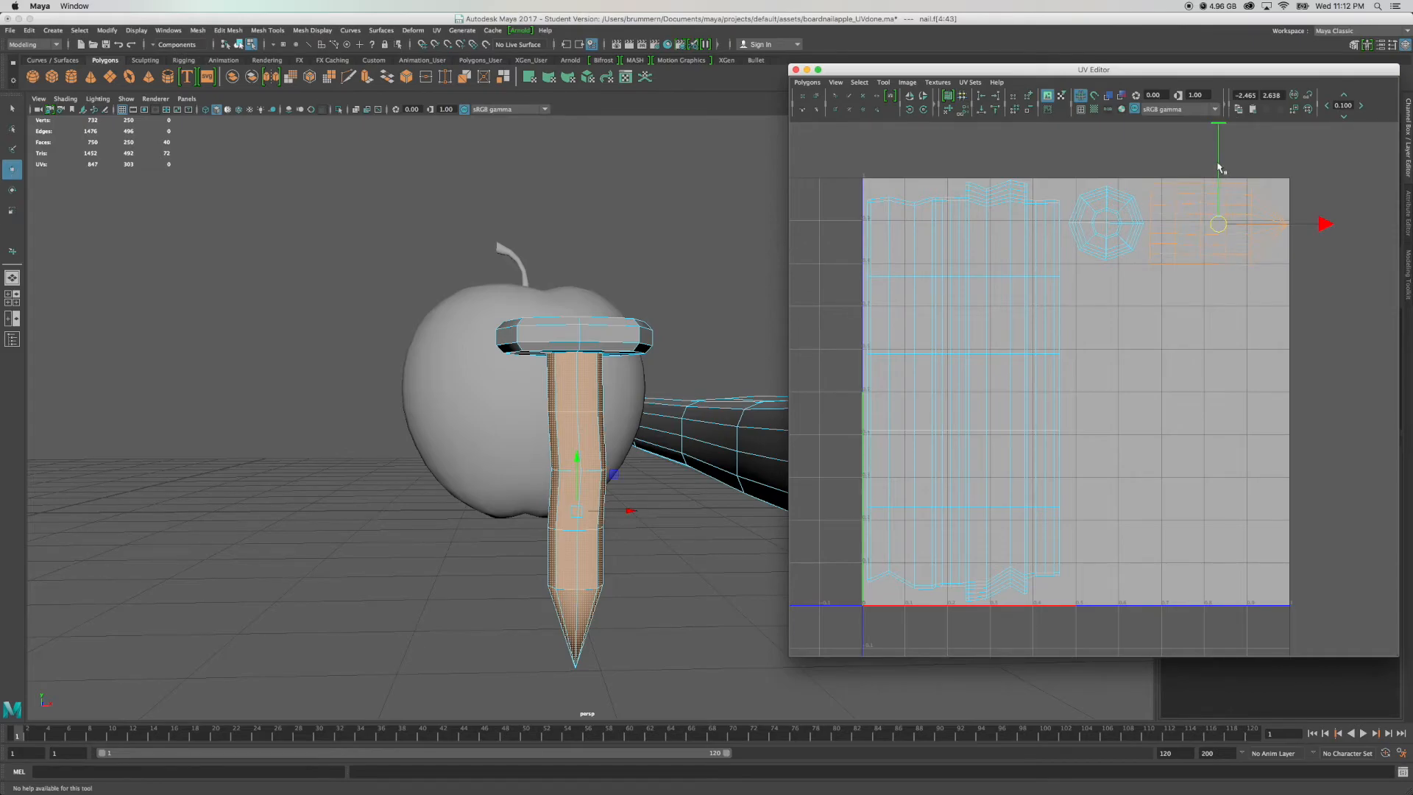
drag(1218, 169, 1218, 168)
Select the nail's head shells and nudge them to sit between the board's shells and the shaft.
drag(1070, 187, 1116, 219)
key(r)
key(w)
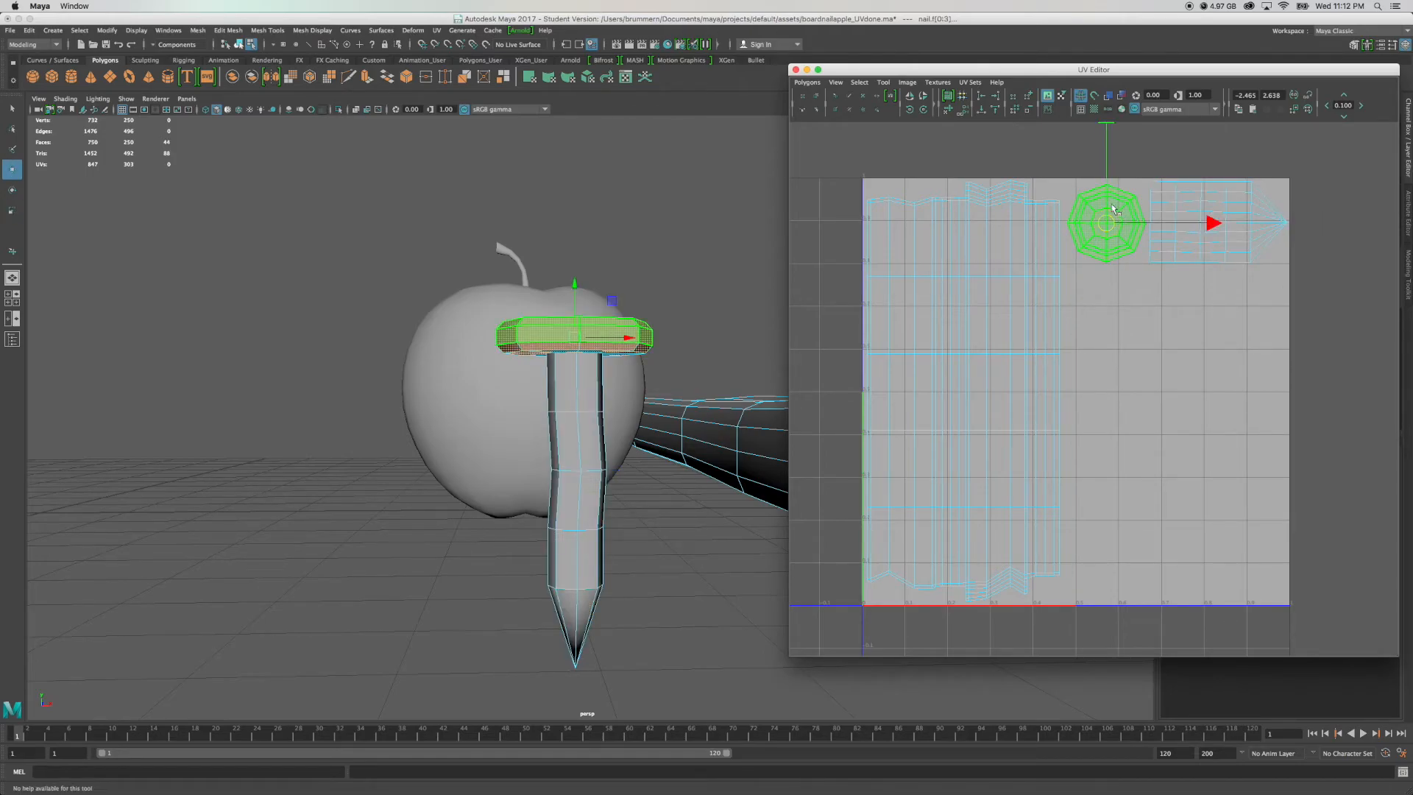
mouse_move(1107, 207)
mouse_down()
mouse_move(1124, 220)
mouse_move(1109, 208)
mouse_up()
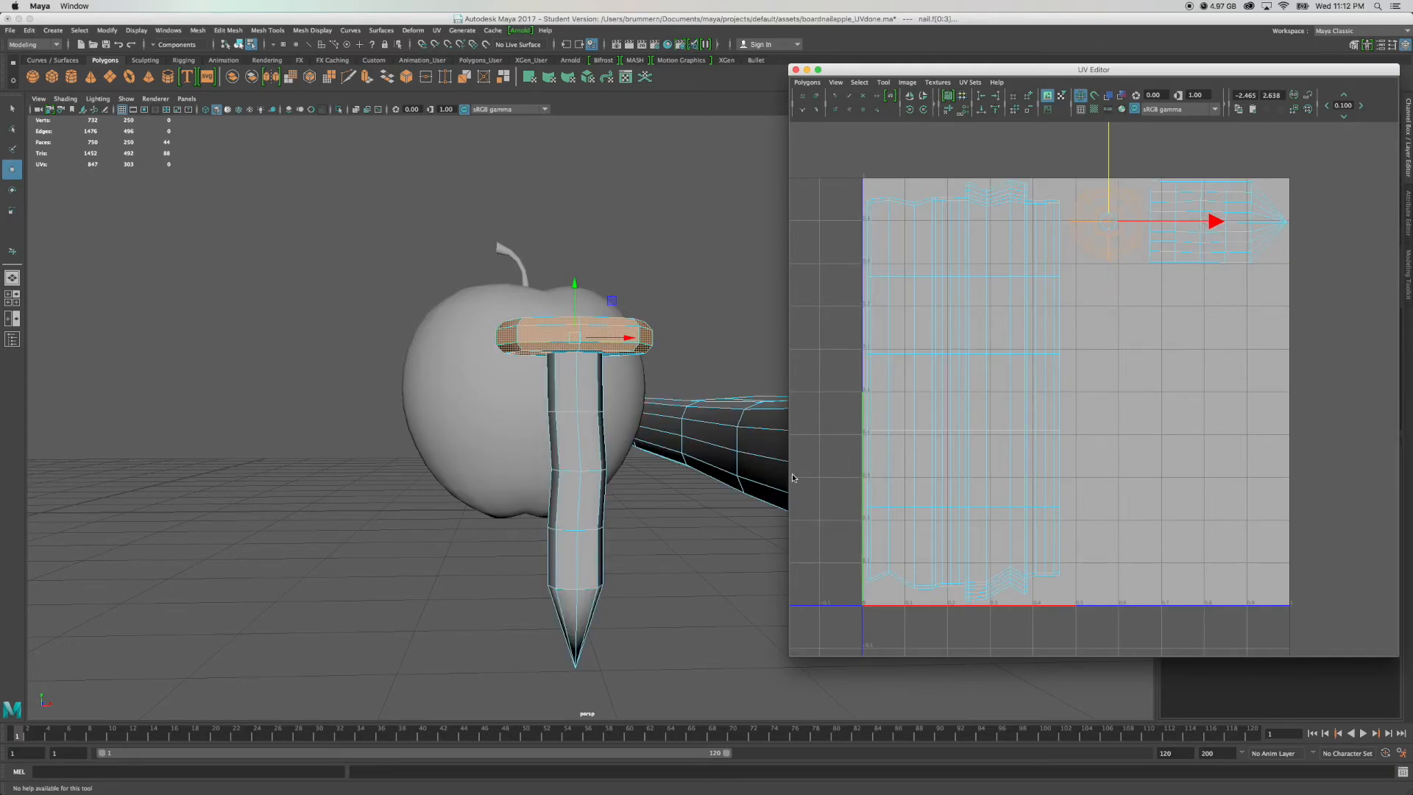
Select the shaft shell, reduce its height slightly, and clear the selection.
click(1207, 245)
key(r)
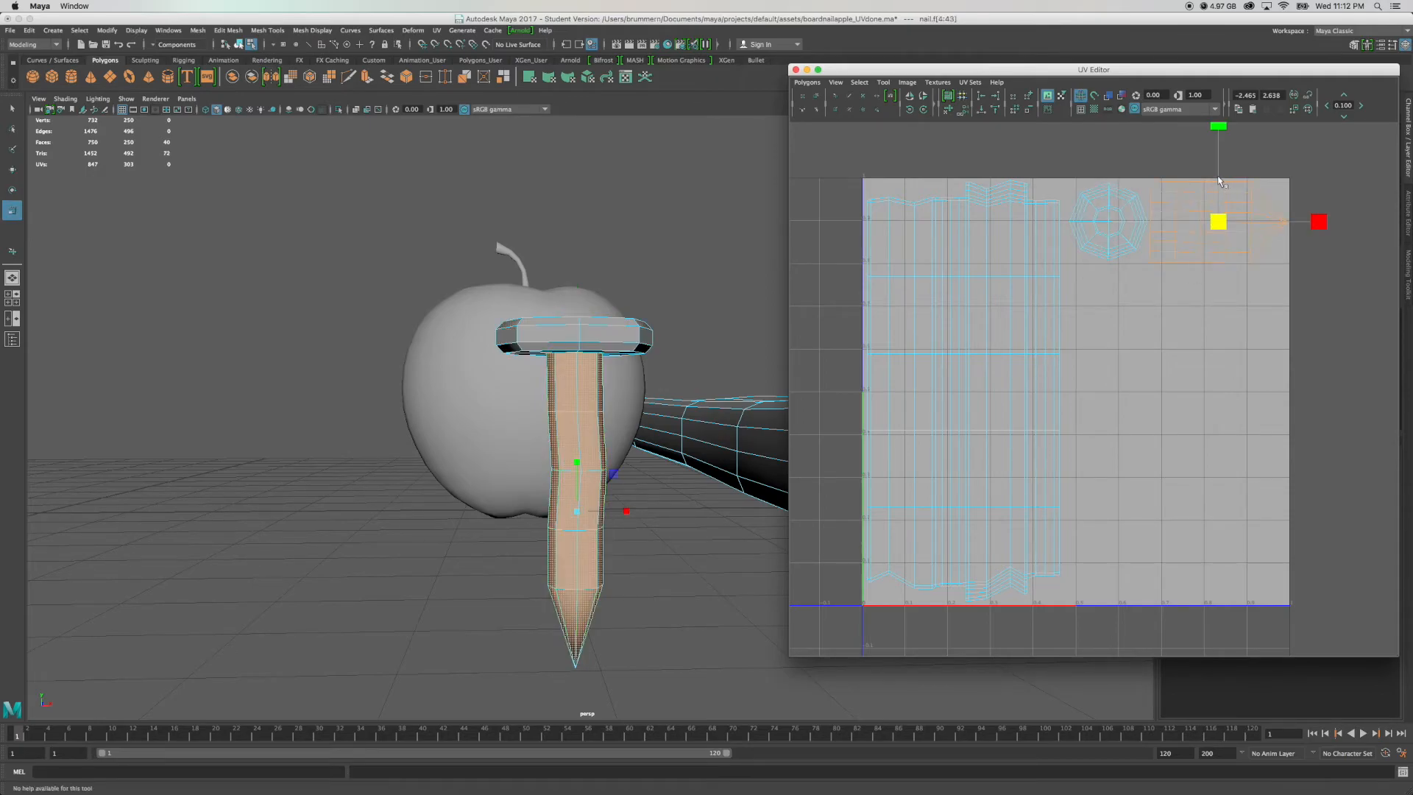
click(1218, 126)
drag(1219, 127, 1220, 137)
click(1266, 153)
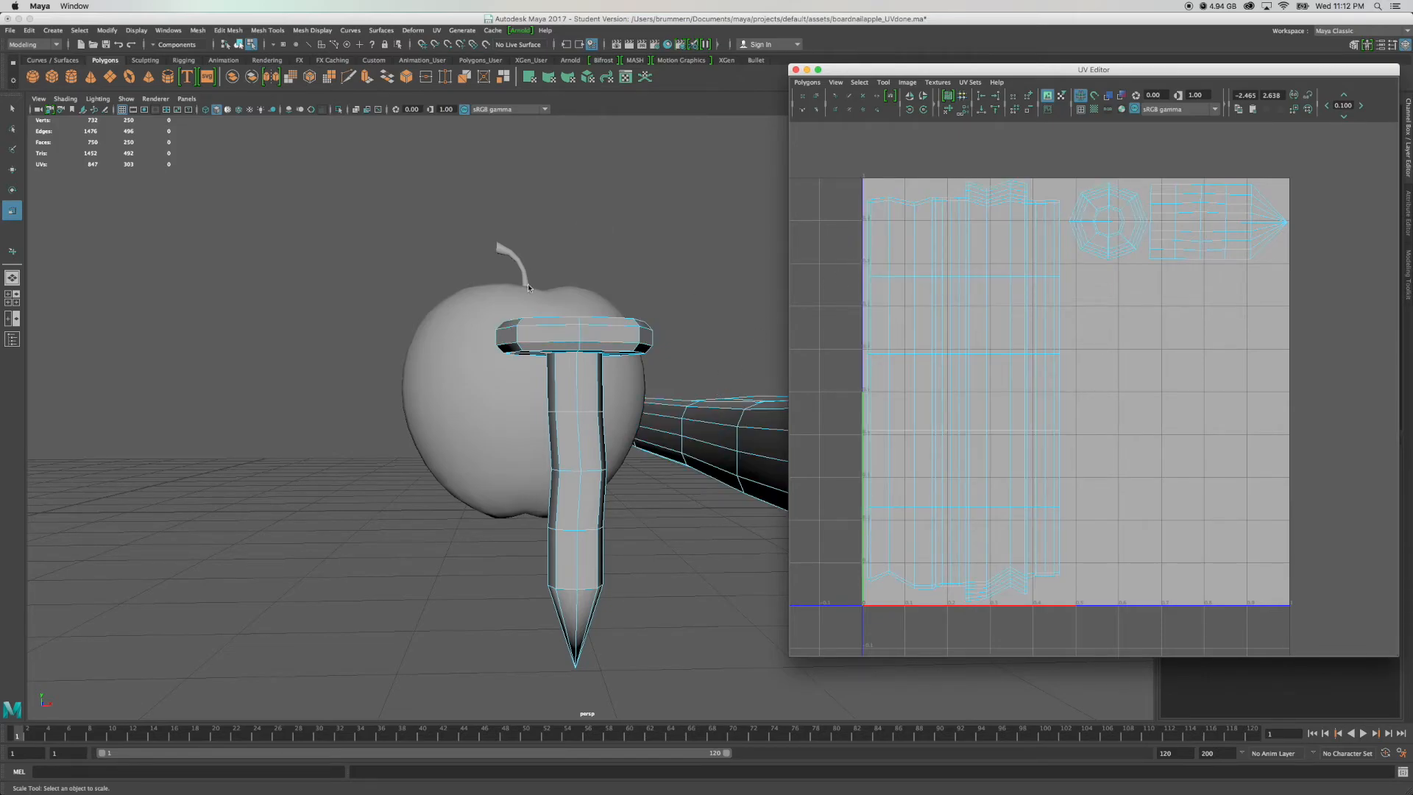
Select the apple to show its UV layout and frame it with the board in the perspective view.
alt+right_drag(398, 324, 396, 323)
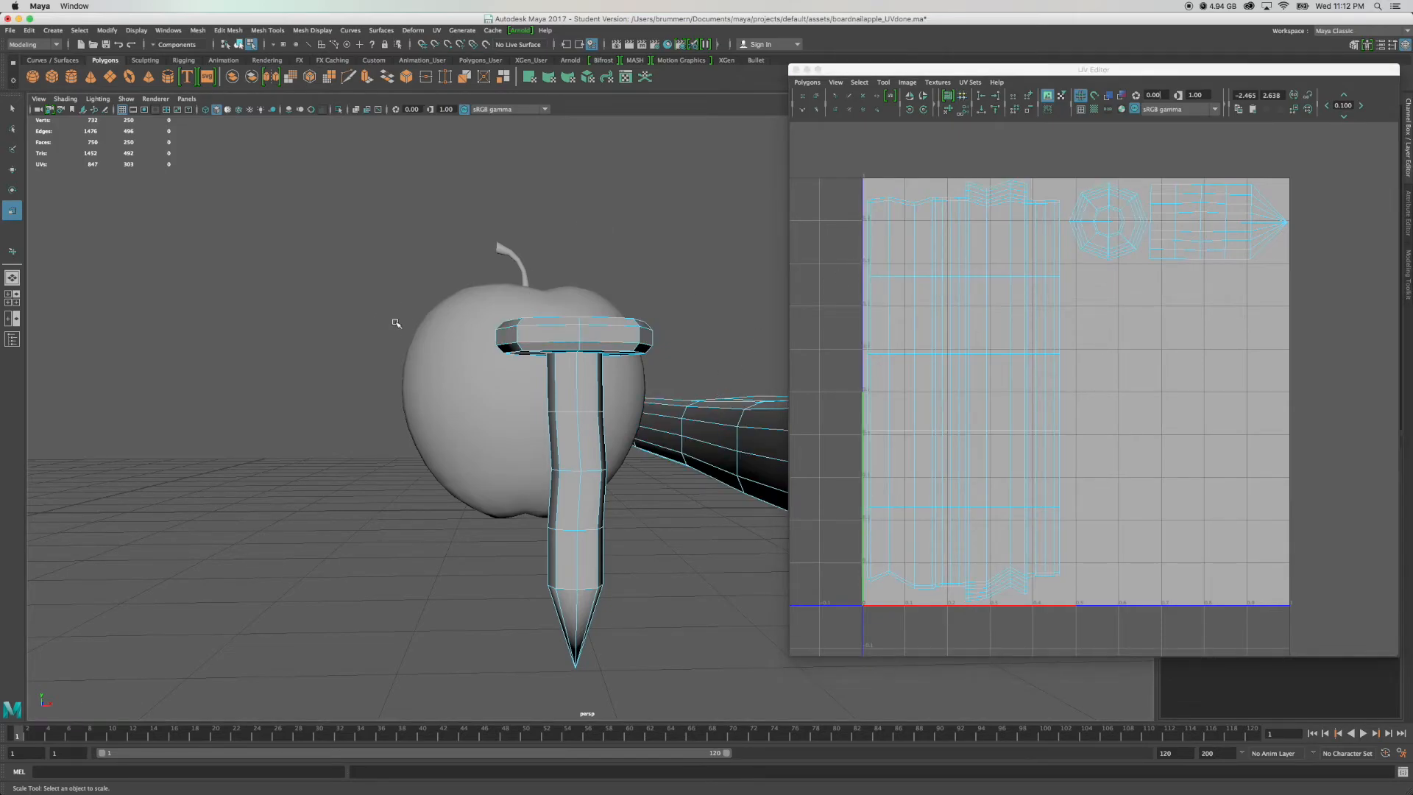
click(444, 332)
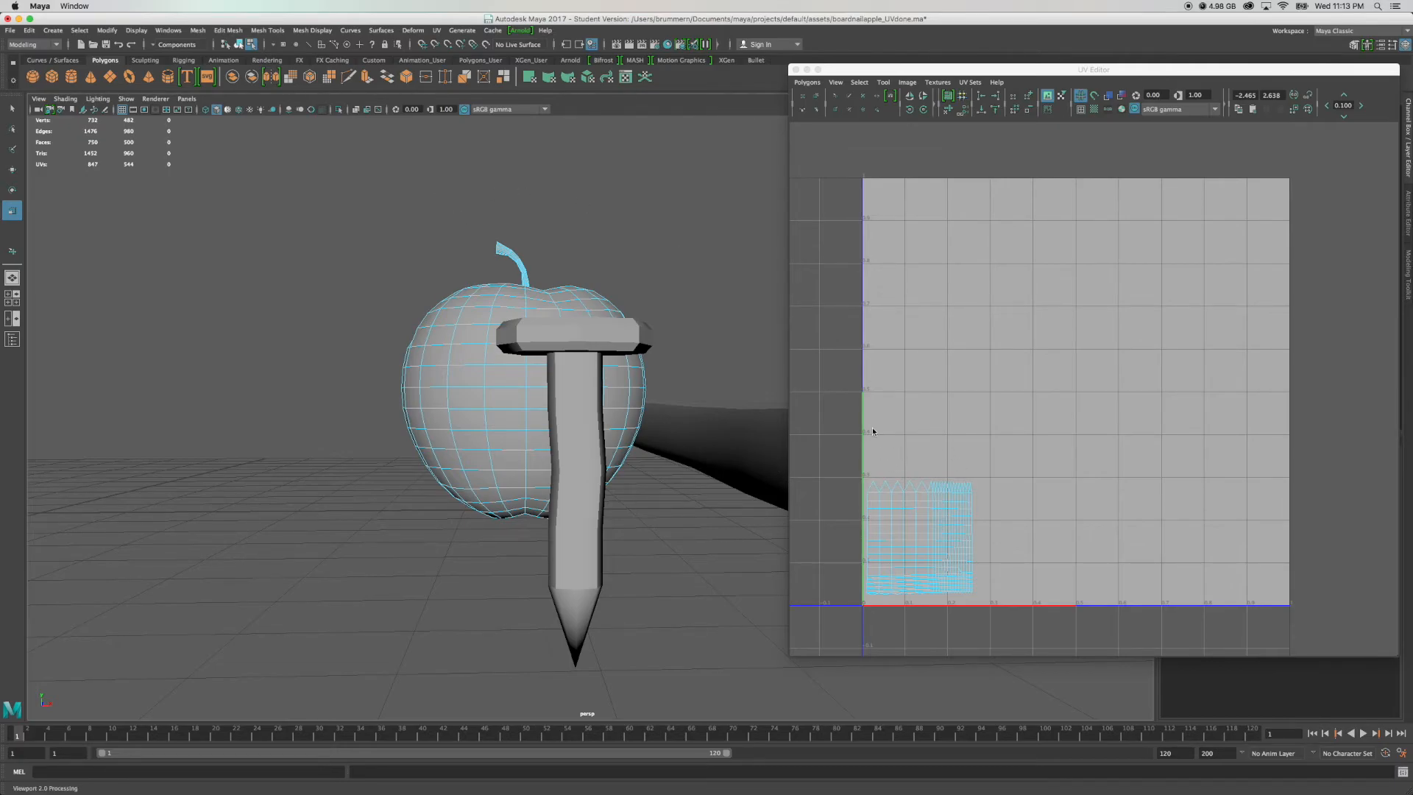
key(space)
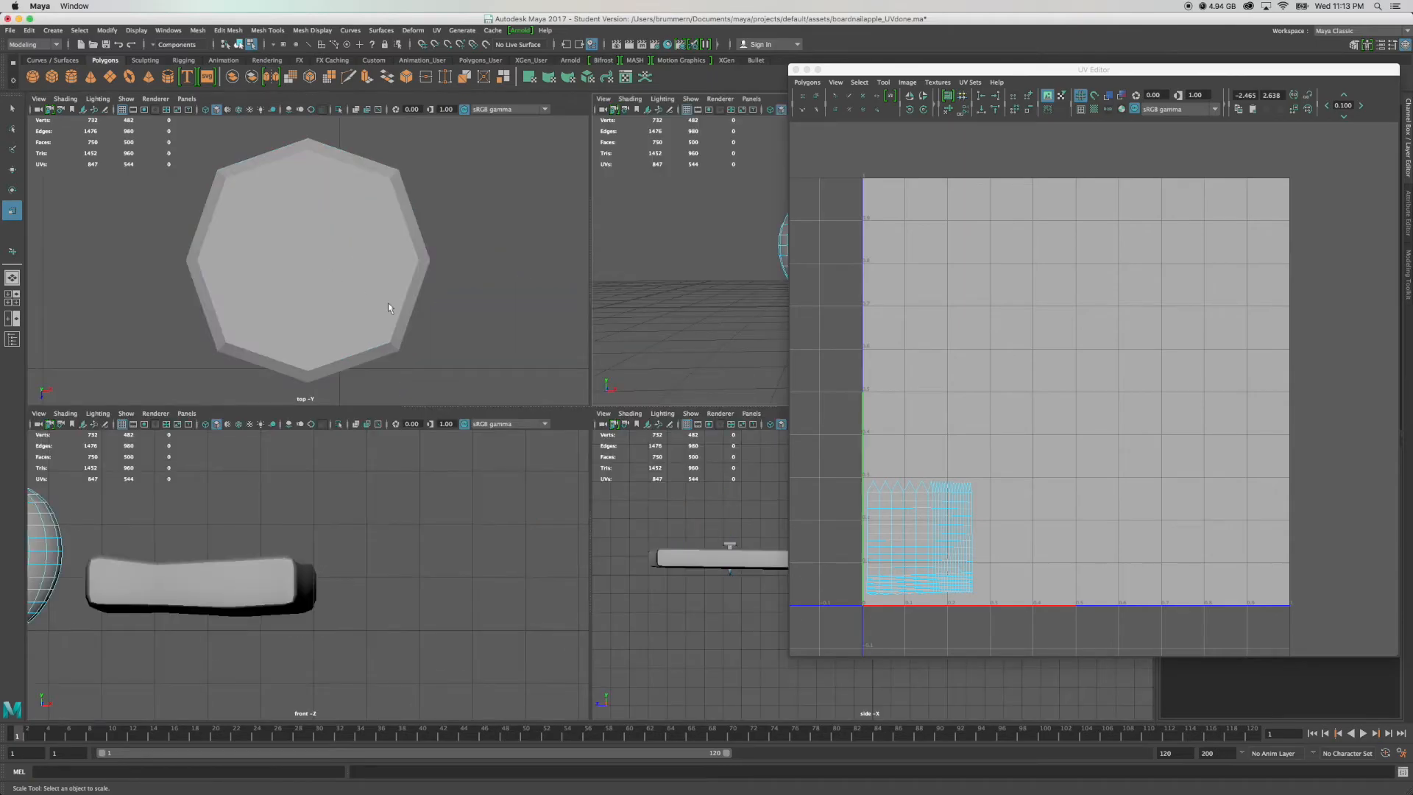
key(space)
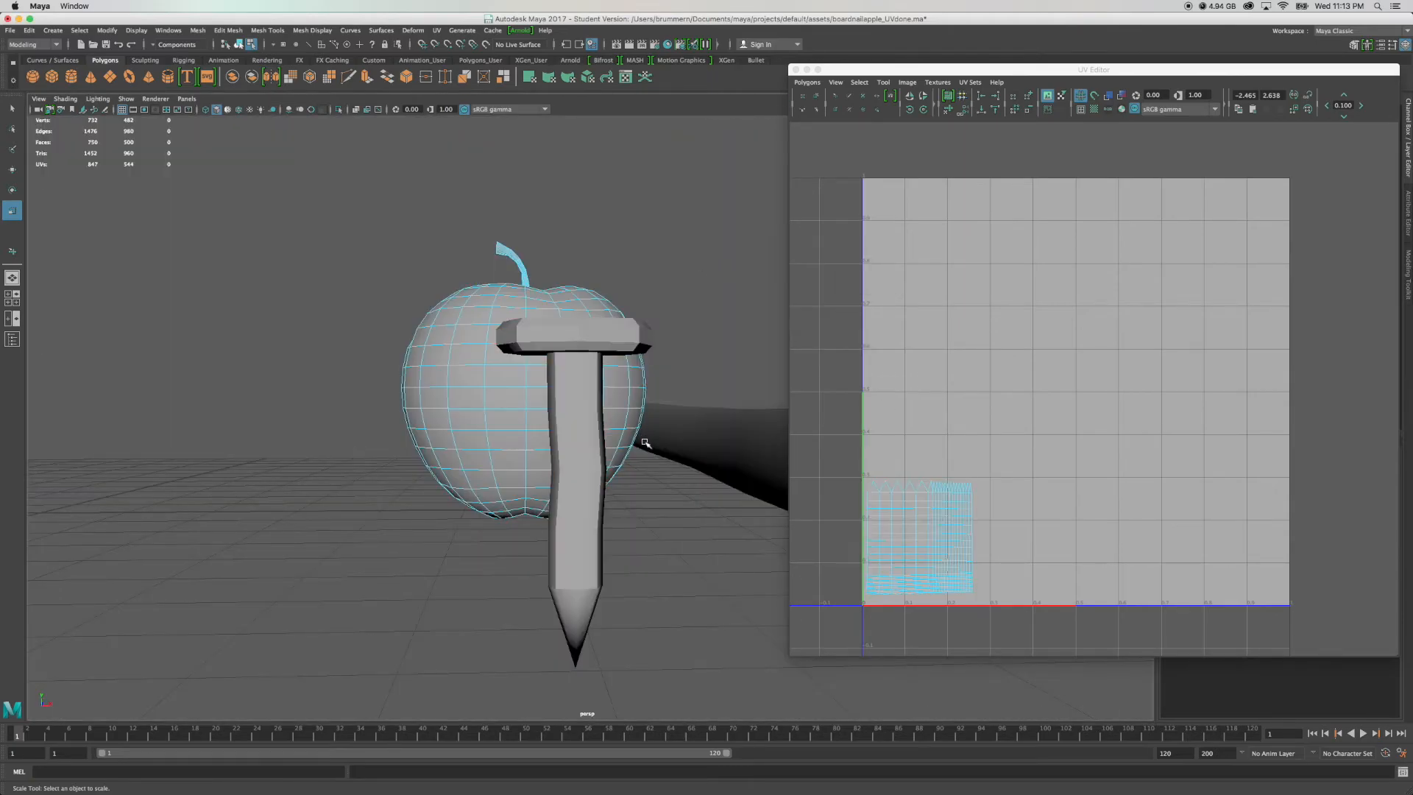
alt+drag(590, 406, 572, 383)
alt+middle_drag(573, 383, 623, 438)
alt+right_drag(559, 449, 480, 462)
alt+drag(480, 462, 457, 404)
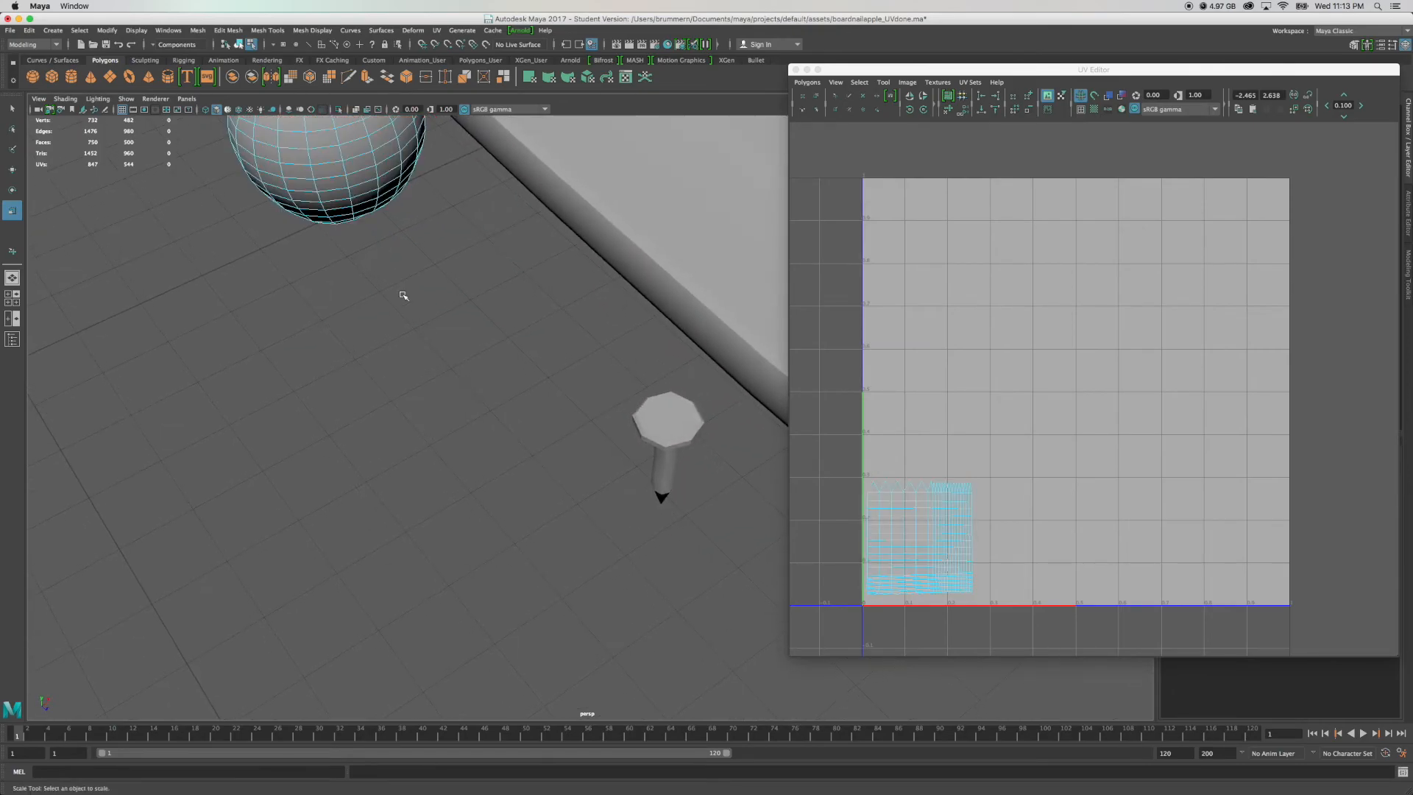
alt+middle_drag(400, 293, 689, 623)
alt+drag(414, 401, 514, 395)
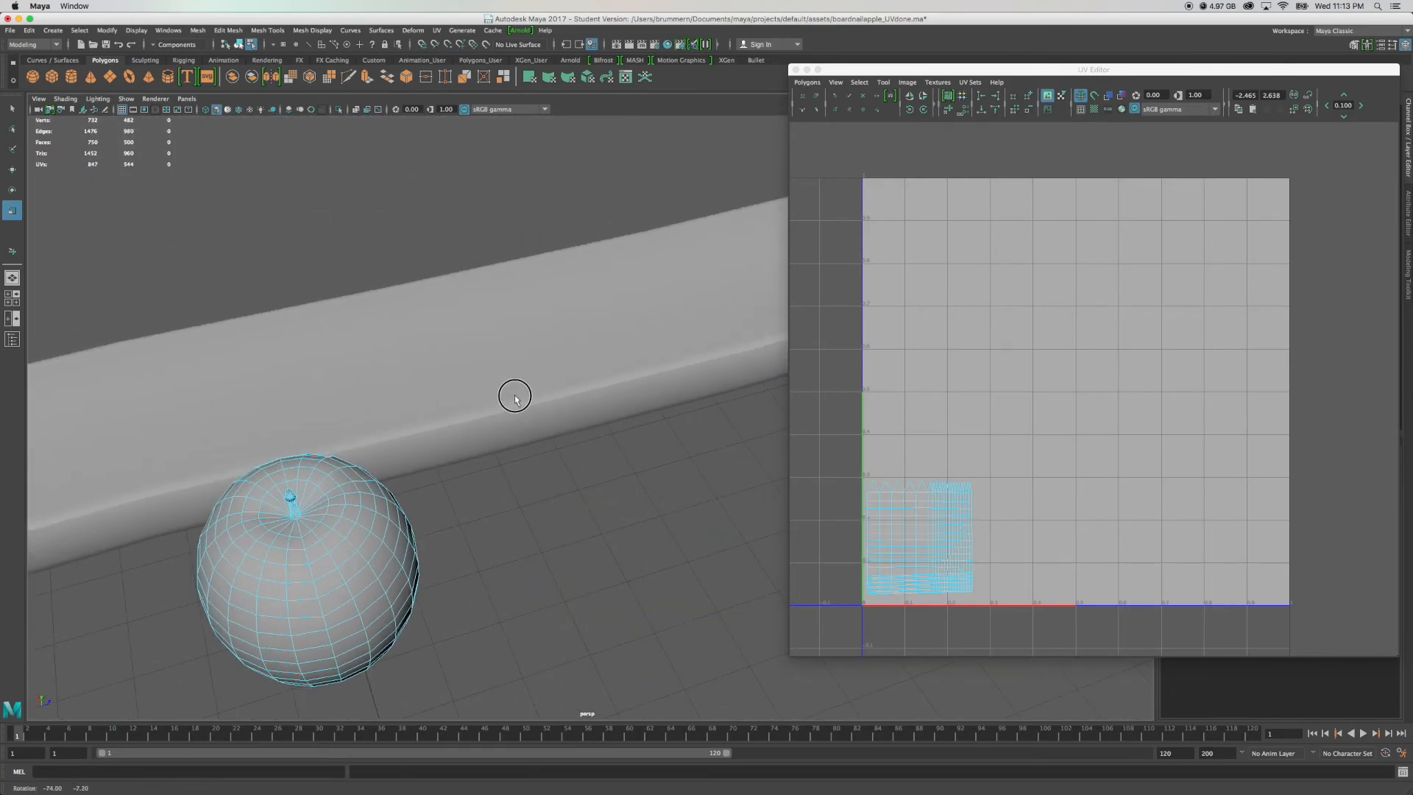
key(a)
alt+drag(489, 476, 438, 450)
alt+middle_drag(624, 417, 611, 487)
alt+drag(611, 488, 660, 498)
Switch the apple to face selection and select all of its faces.
click(535, 505)
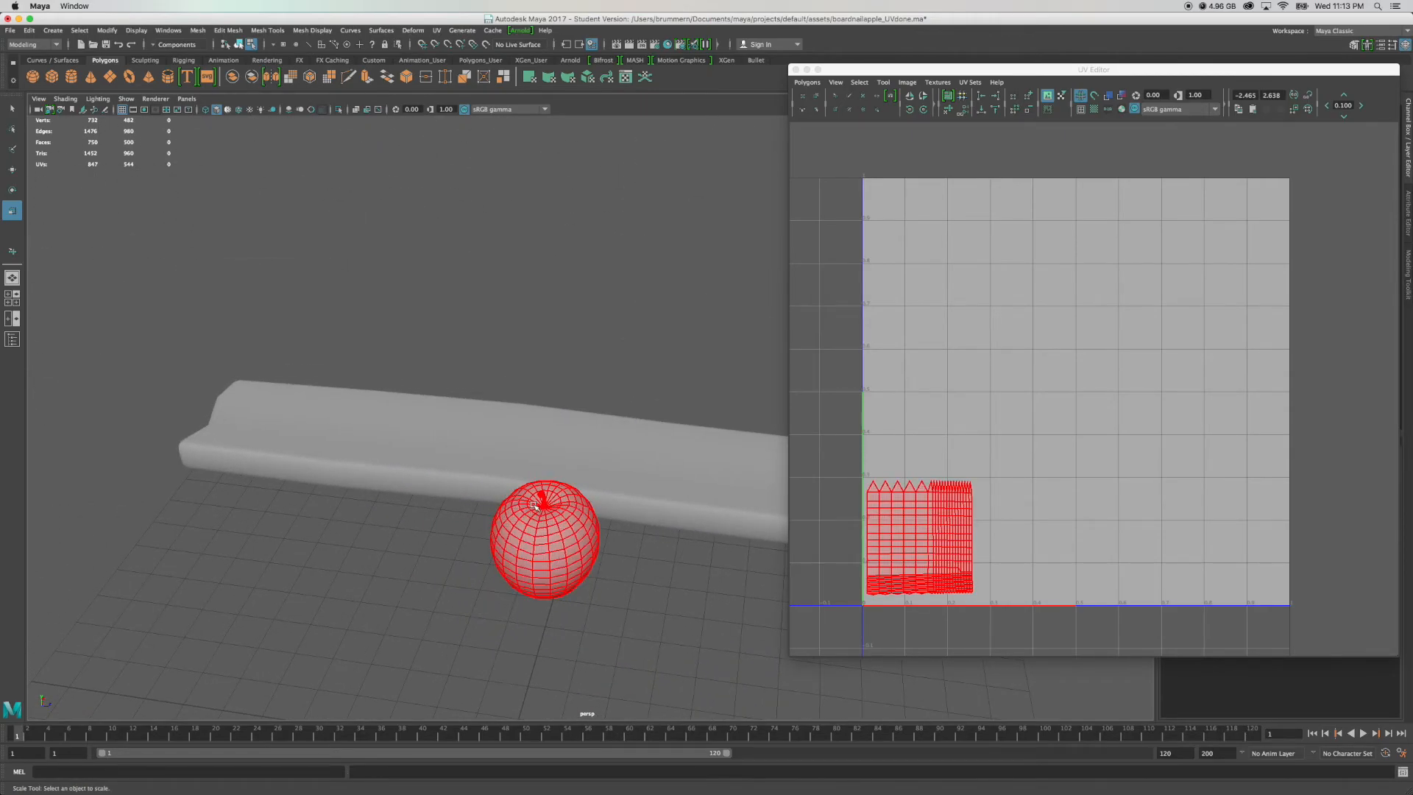
right_drag(538, 504, 539, 519)
click(550, 523)
click(549, 528)
double_click(548, 528)
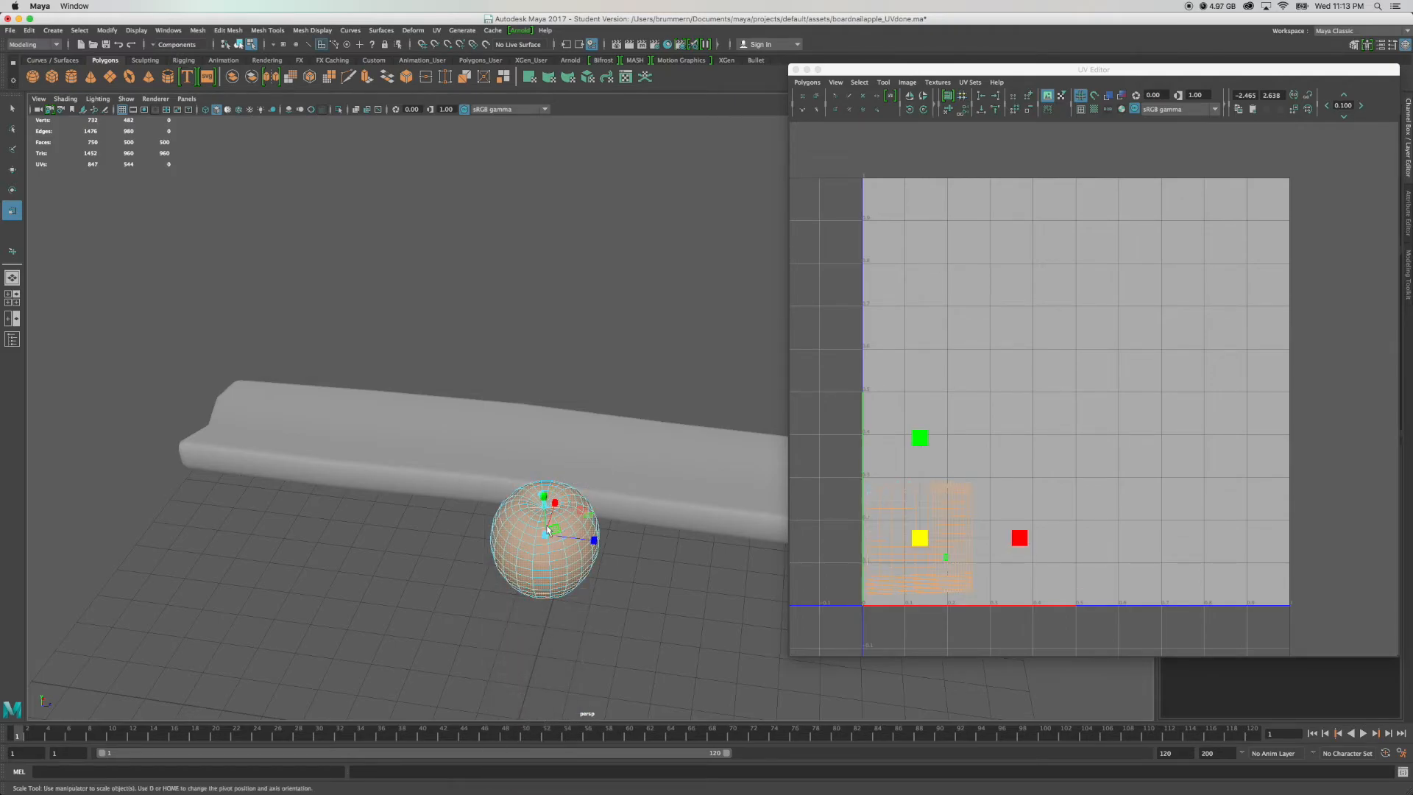
Remove the stem's faces from the selection so only the apple's body faces stay selected.
alt+drag(687, 599, 644, 565)
scroll(521, 416, up, 4)
scroll(521, 415, up, 5)
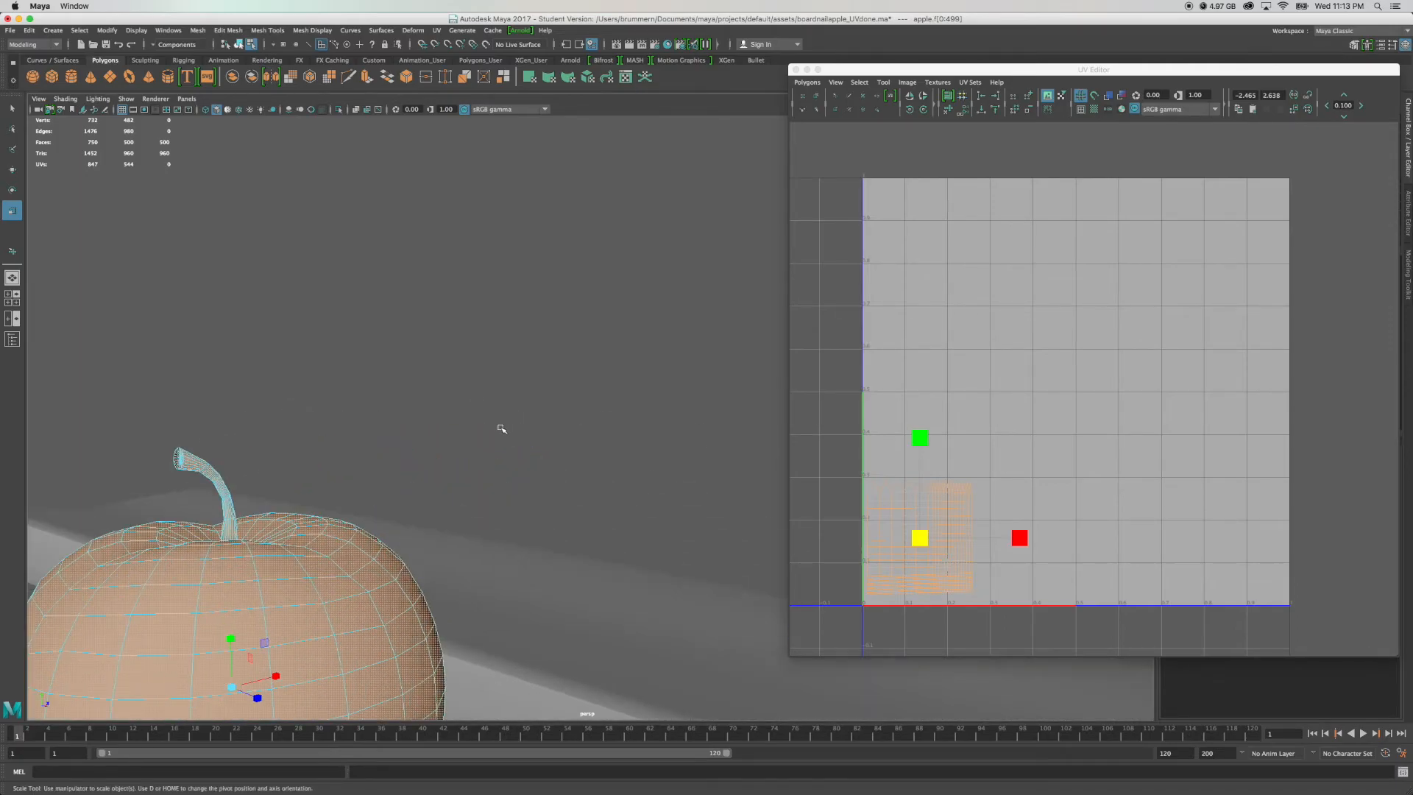
alt+drag(489, 442, 373, 439)
drag(234, 380, 379, 474)
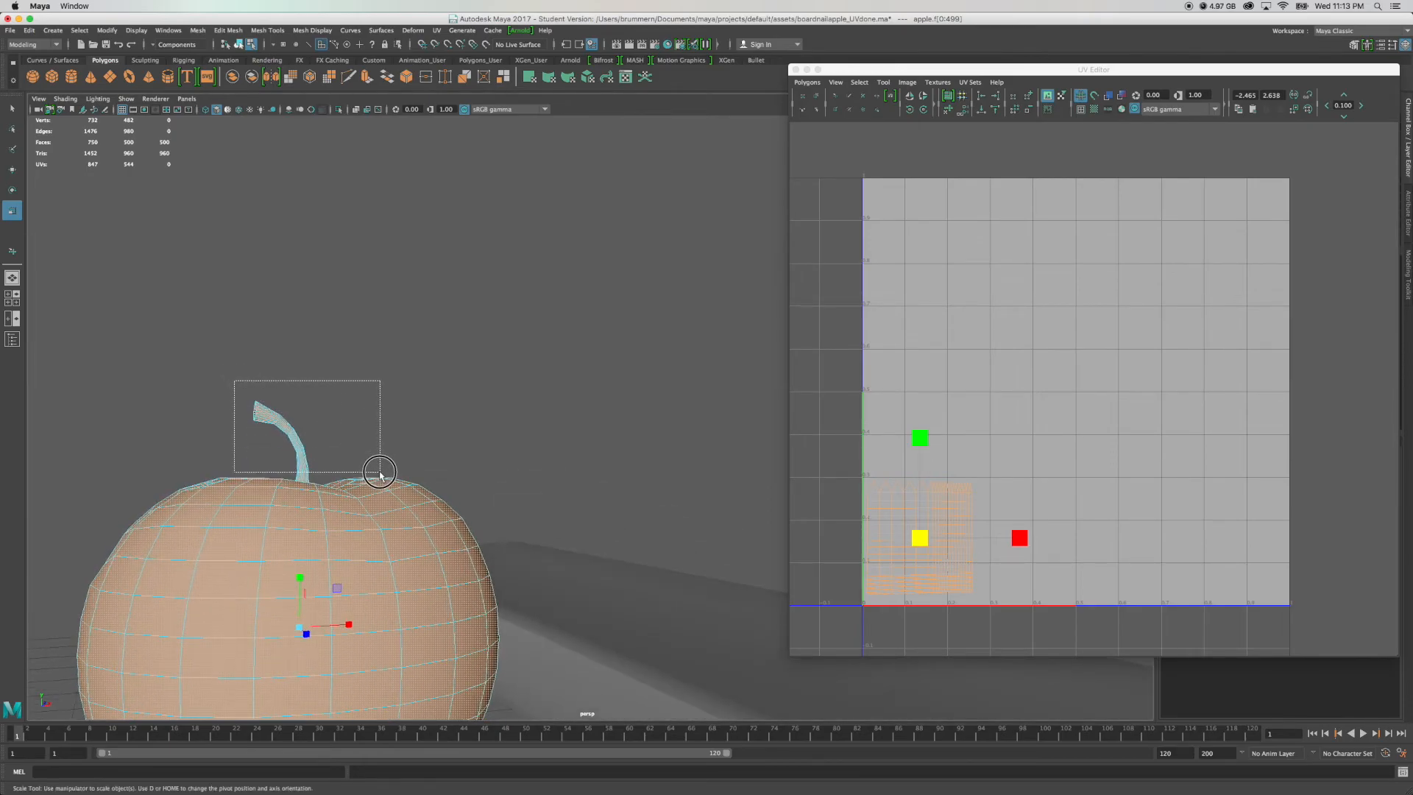
mouse_move(380, 474)
mouse_down()
mouse_move(193, 425)
mouse_move(309, 438)
mouse_move(353, 470)
mouse_up()
key(ctrl+z)
alt+drag(457, 478, 435, 449)
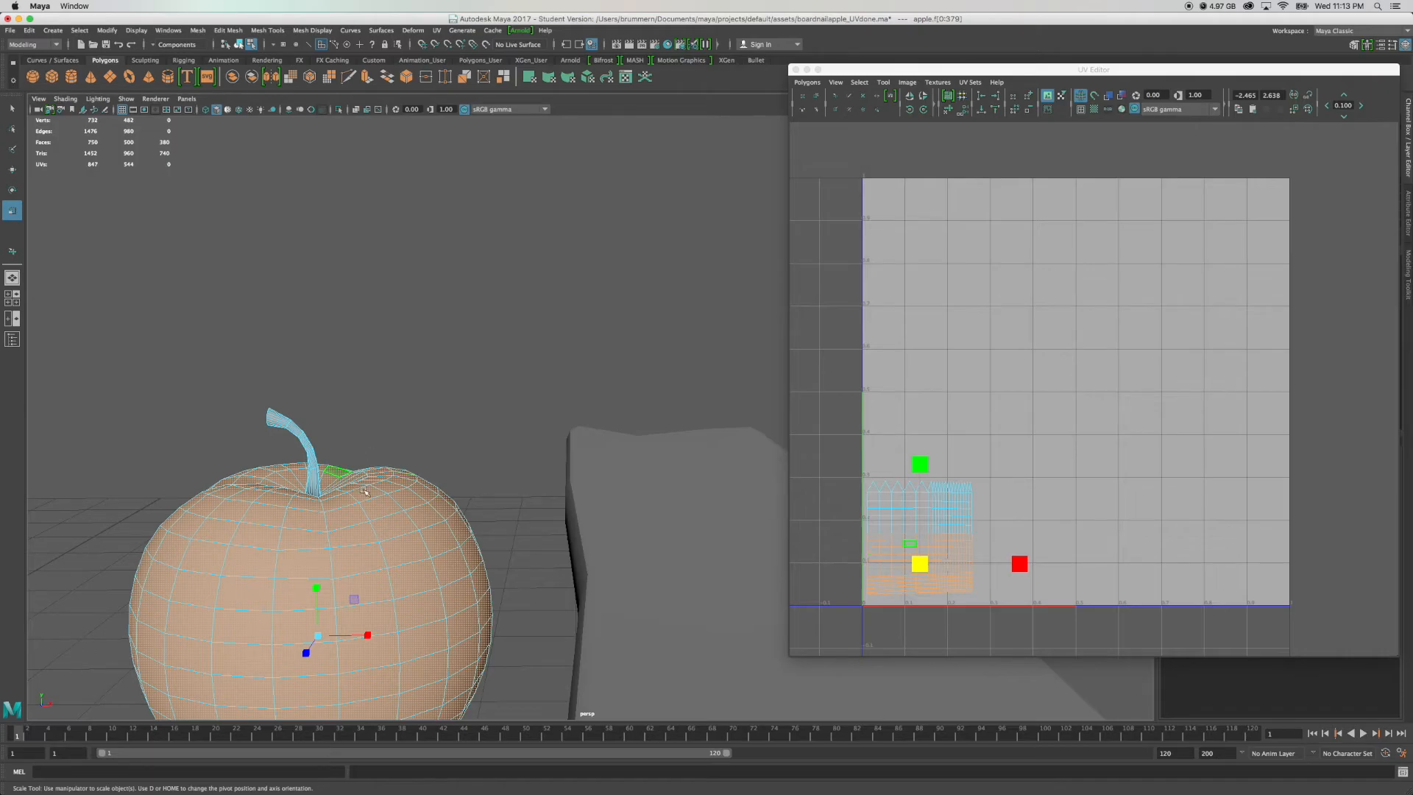
Apply a spherical UV projection to the apple's body faces and check the full projected layout.
alt+drag(426, 506, 492, 489)
key(r)
scroll(460, 563, down, 5)
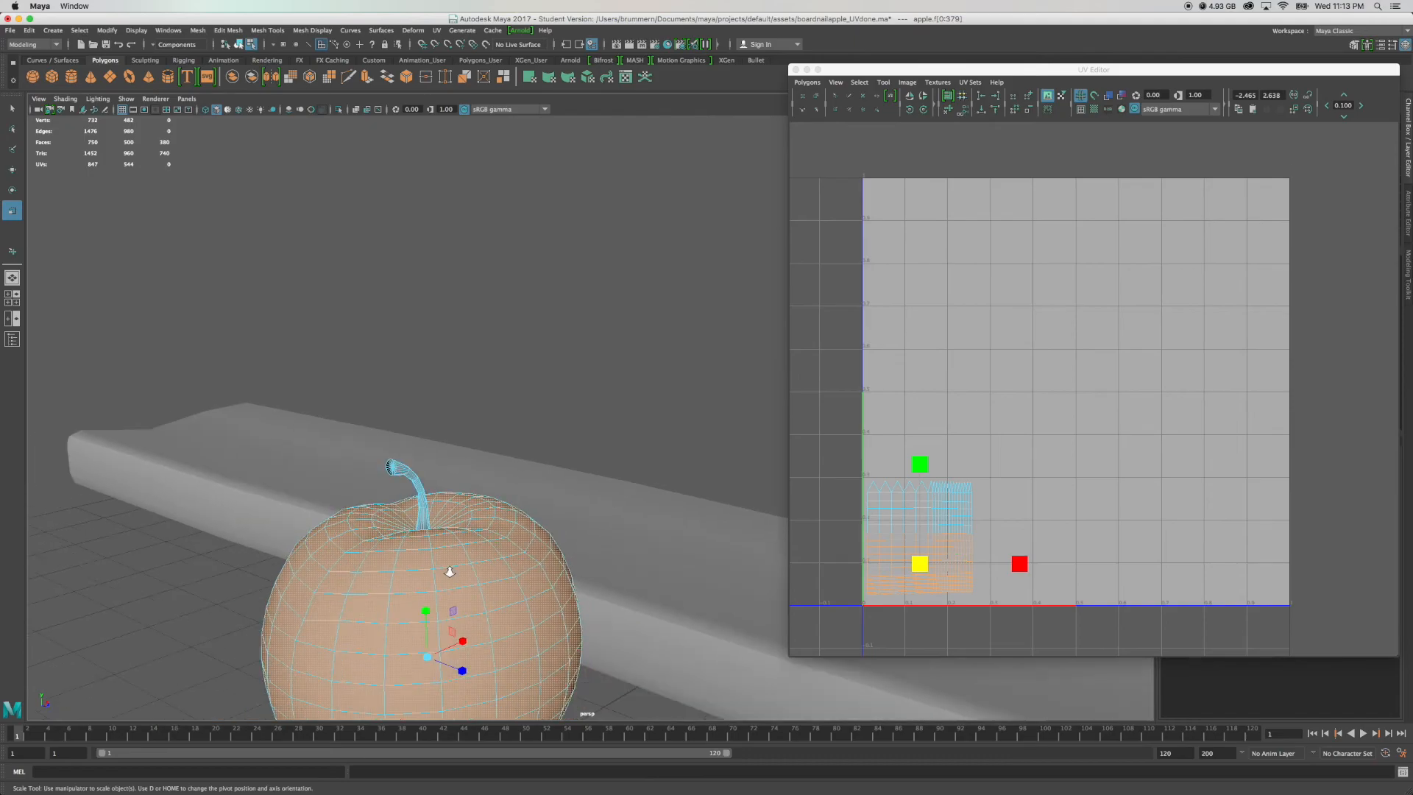
alt+drag(460, 563, 640, 537)
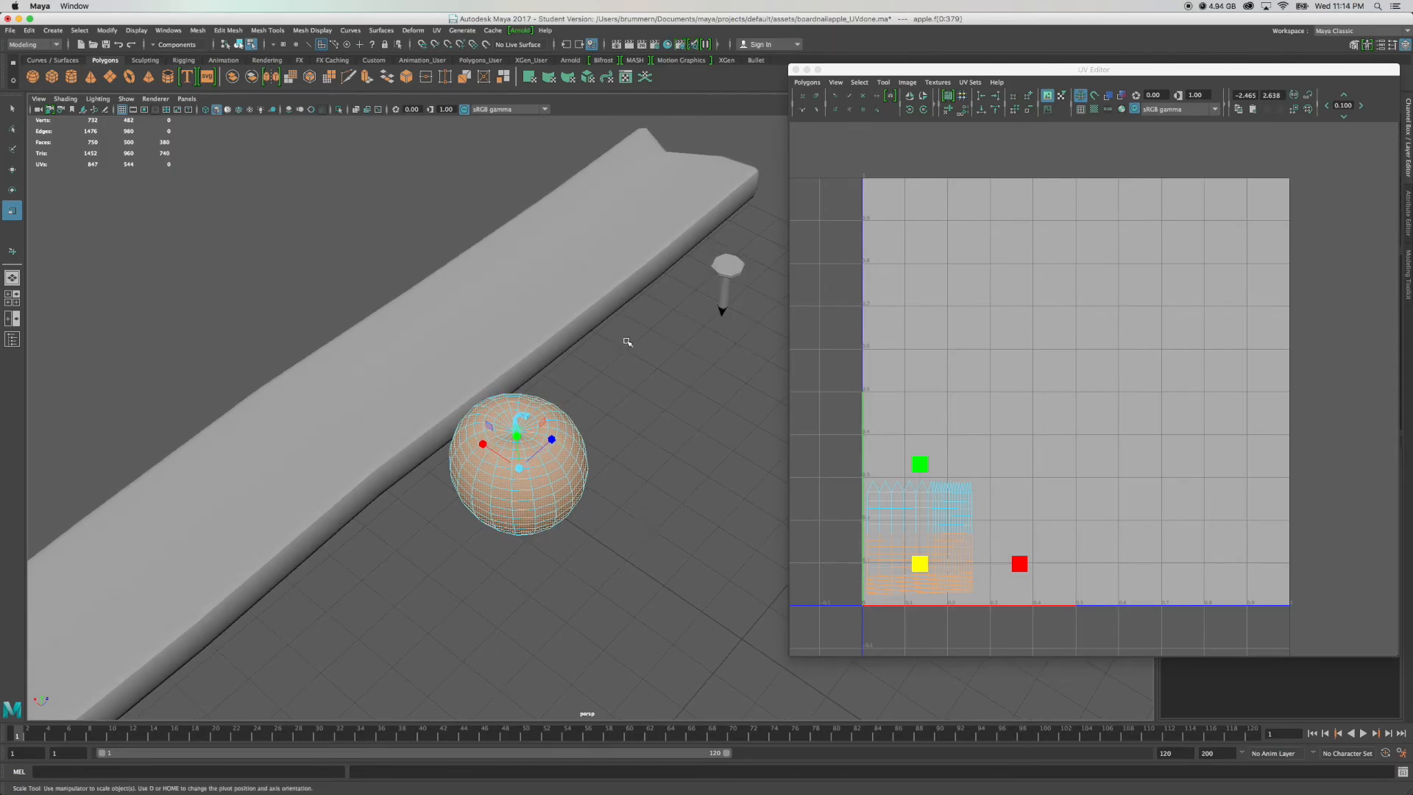
click(437, 30)
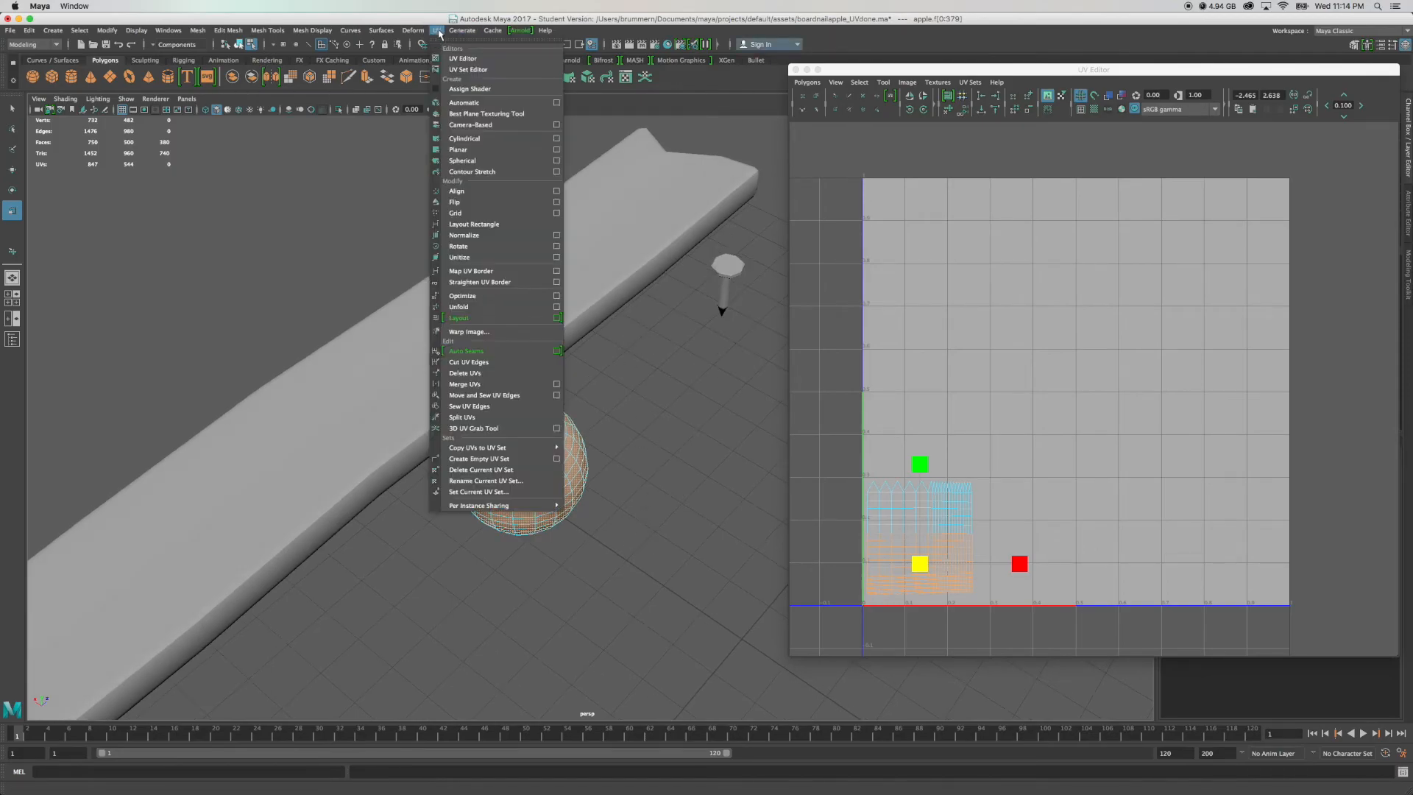
click(464, 161)
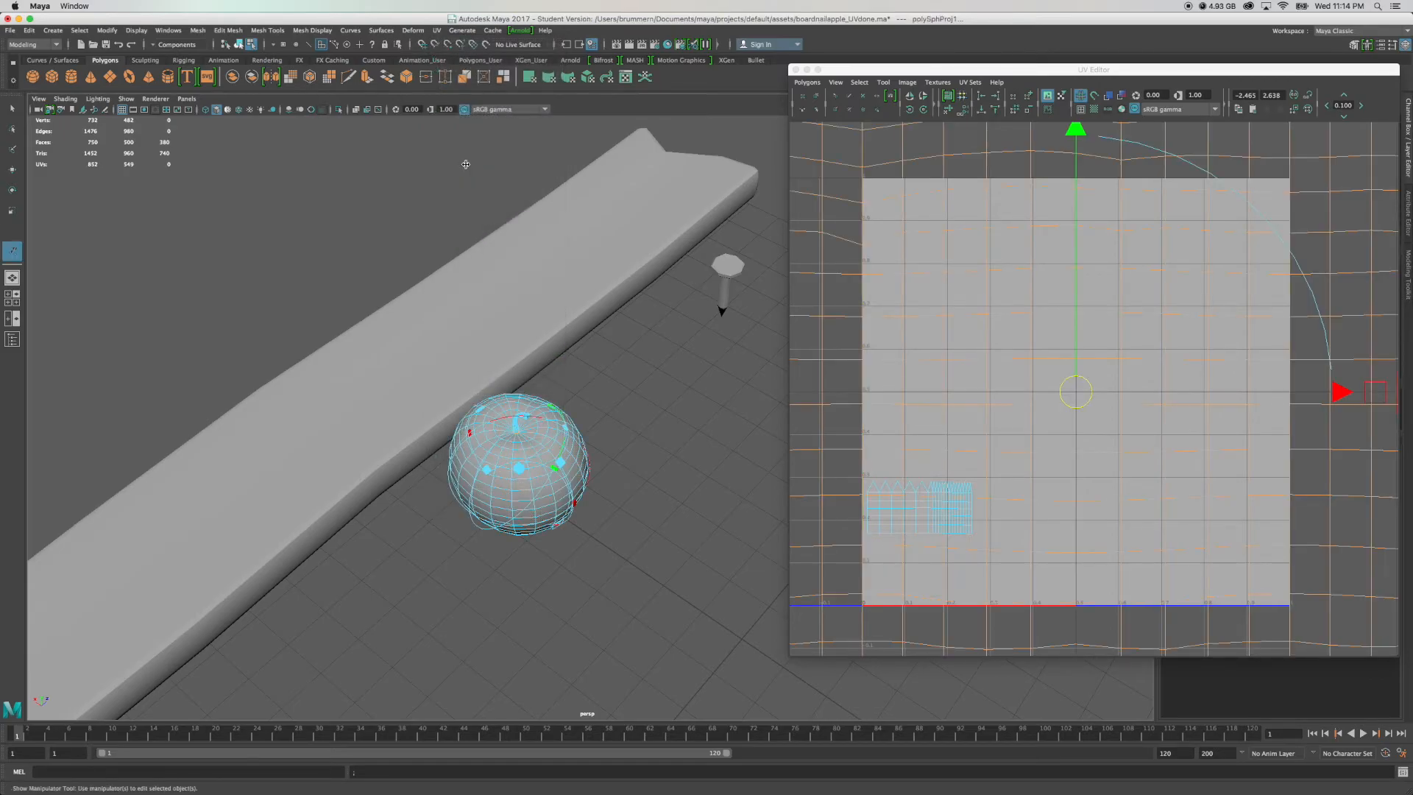
scroll(1097, 350, down, 4)
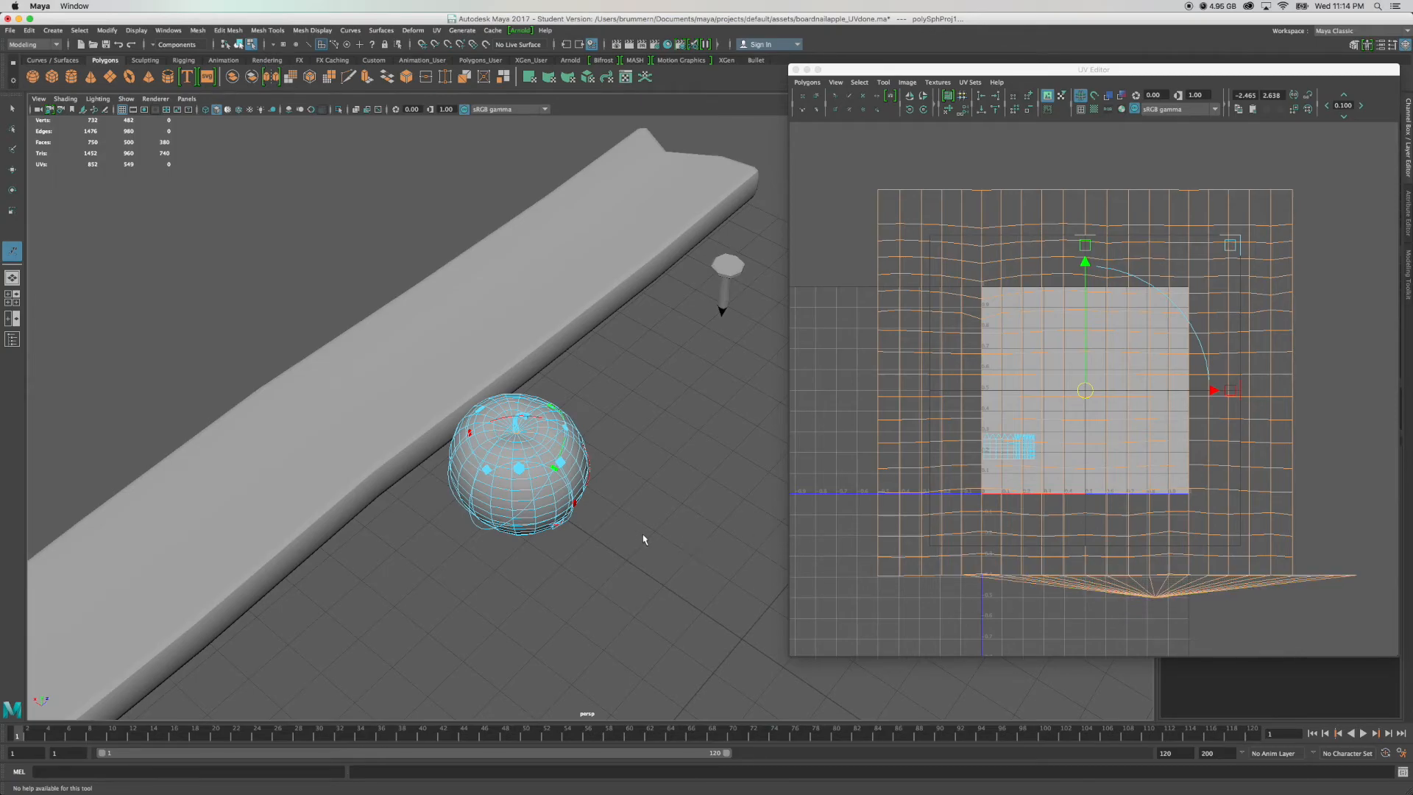
alt+drag(634, 557, 686, 527)
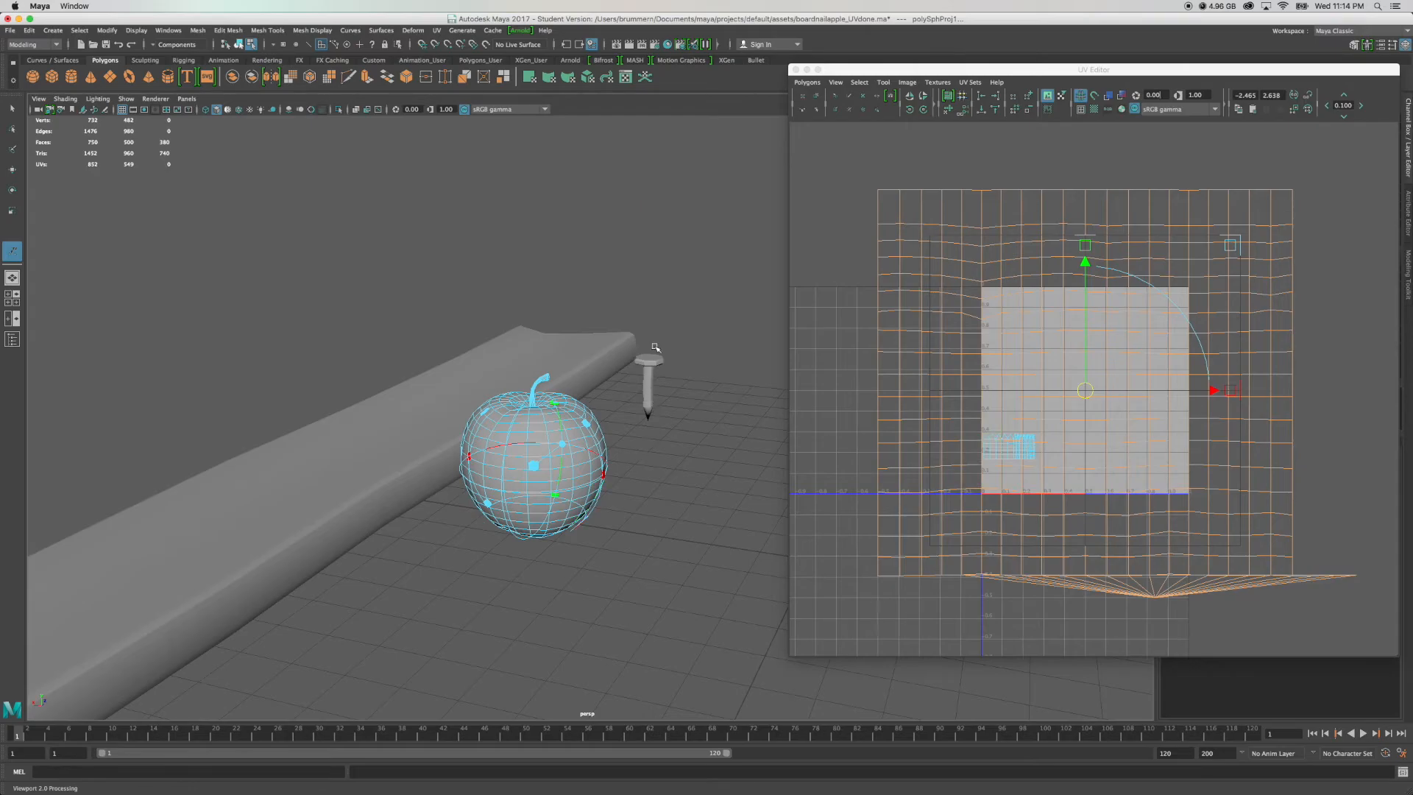
Reduce the spherical projection's horizontal and vertical sweep so the apple body's UVs fit the width and height of the 0–1 tile.
scroll(608, 482, up, 5)
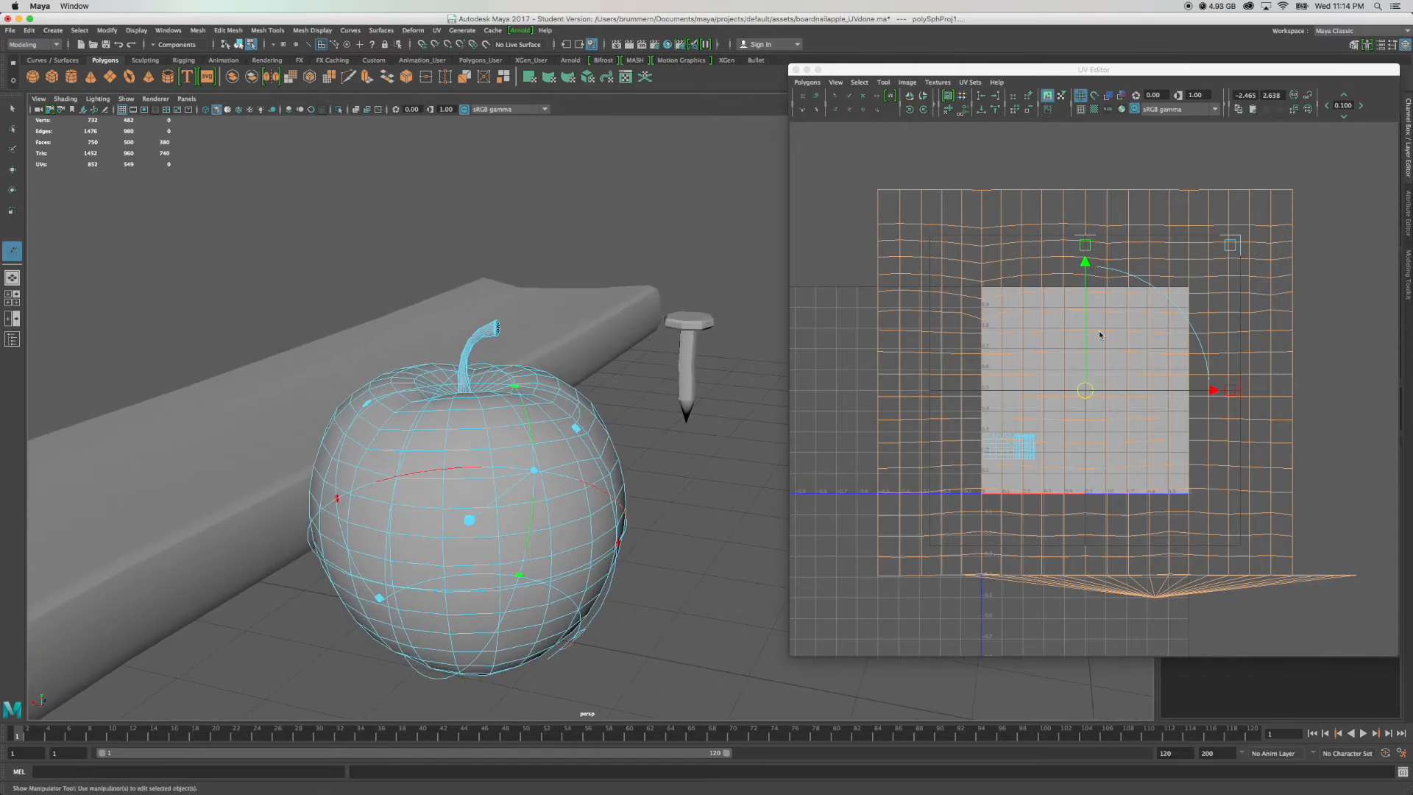
alt+drag(705, 465, 666, 460)
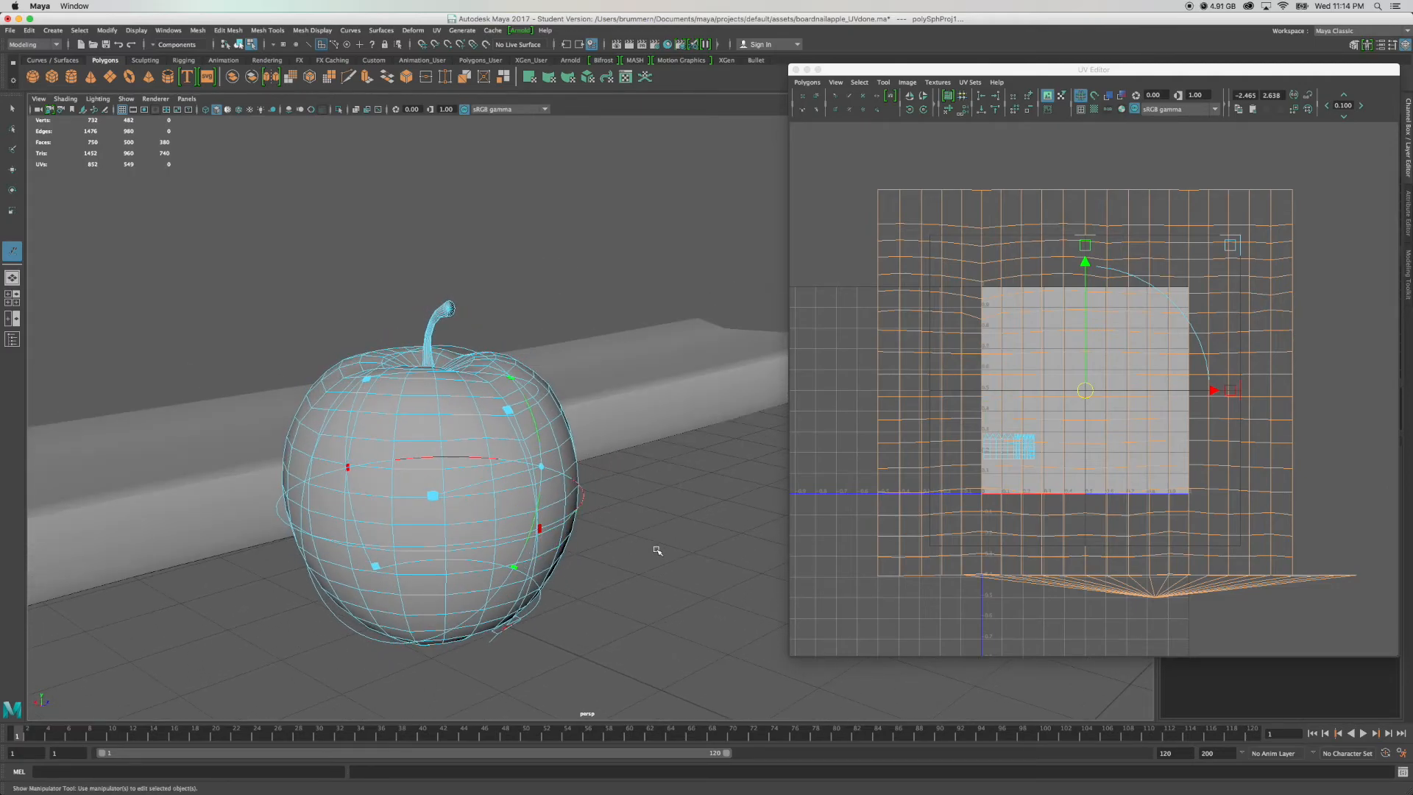
scroll(657, 550, down, 2)
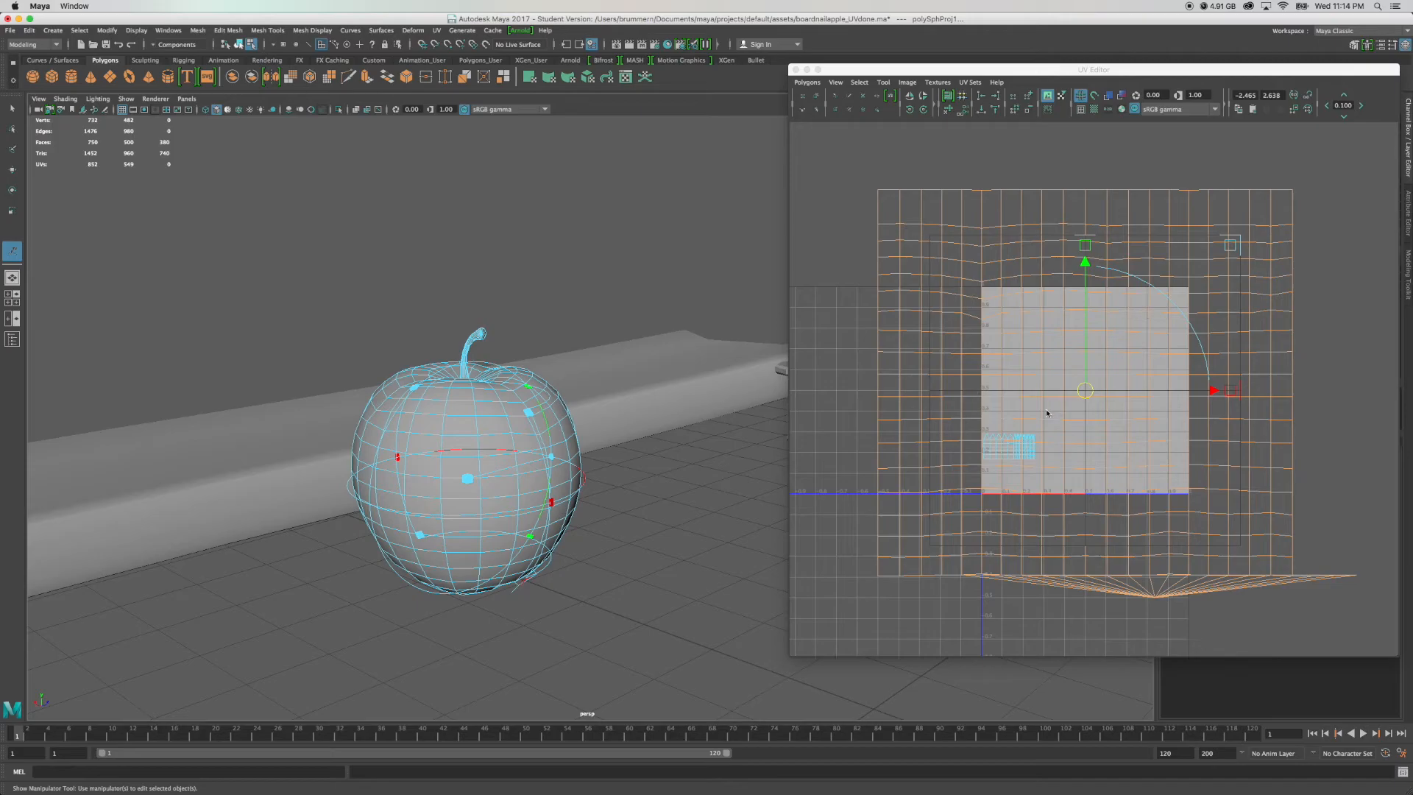
alt+drag(646, 510, 605, 546)
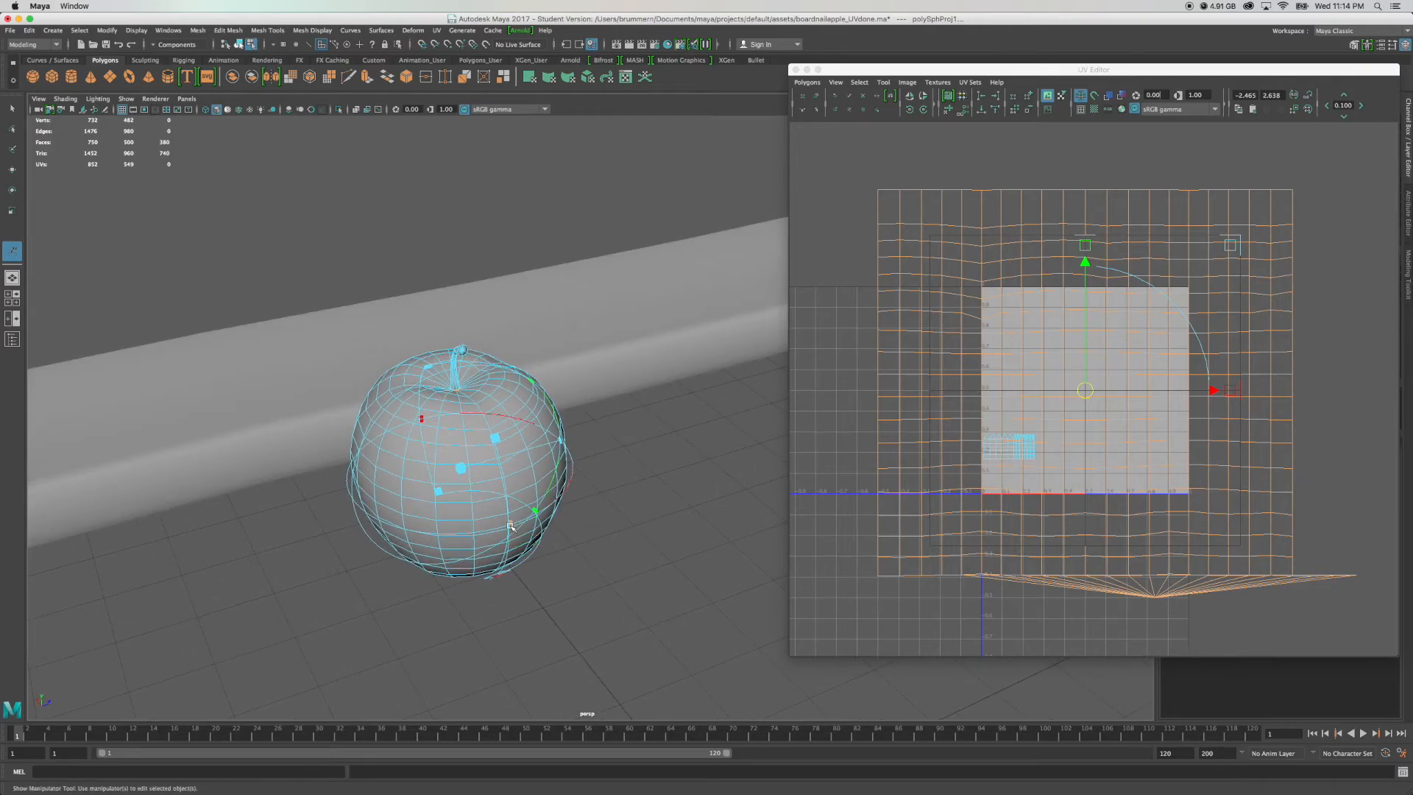
drag(499, 520, 338, 499)
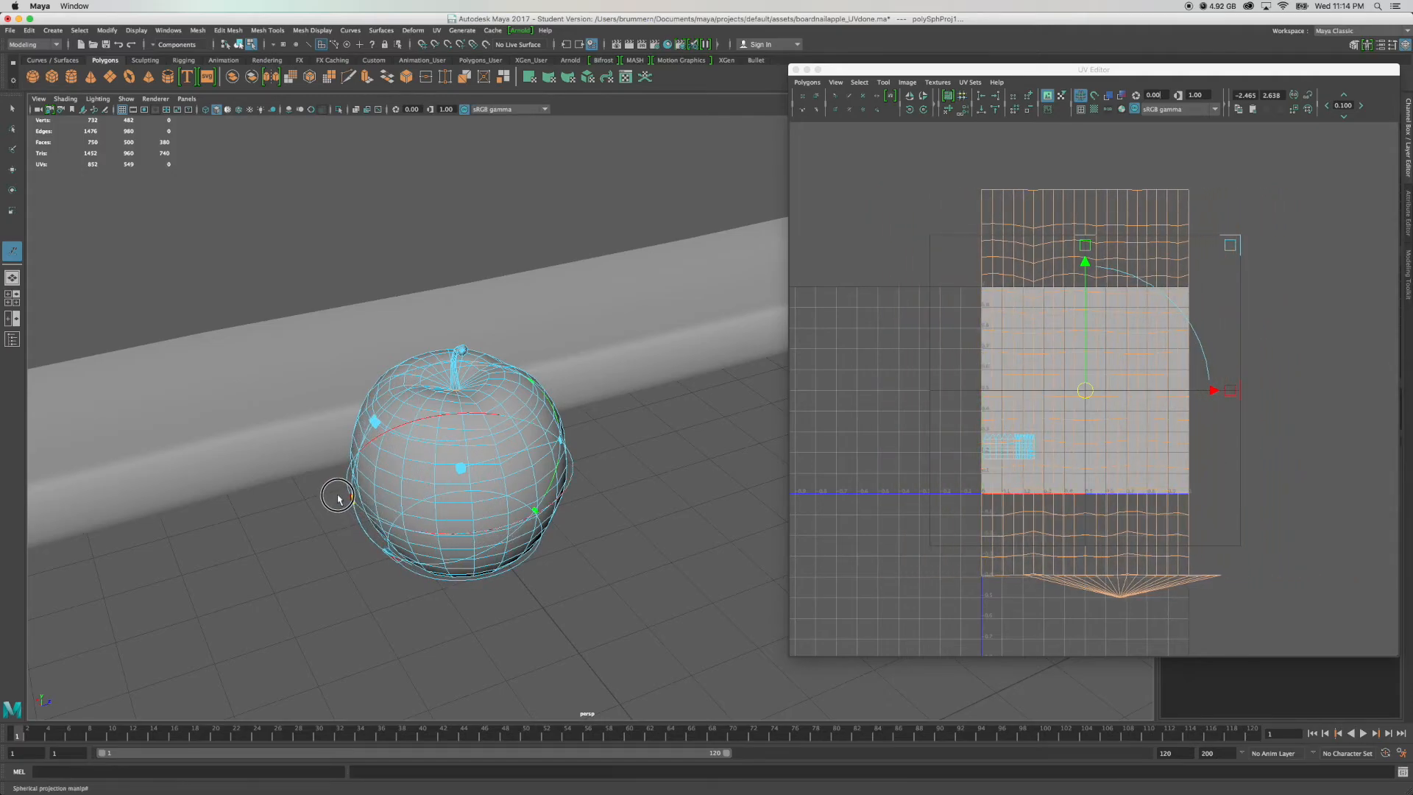
alt+drag(660, 438, 508, 427)
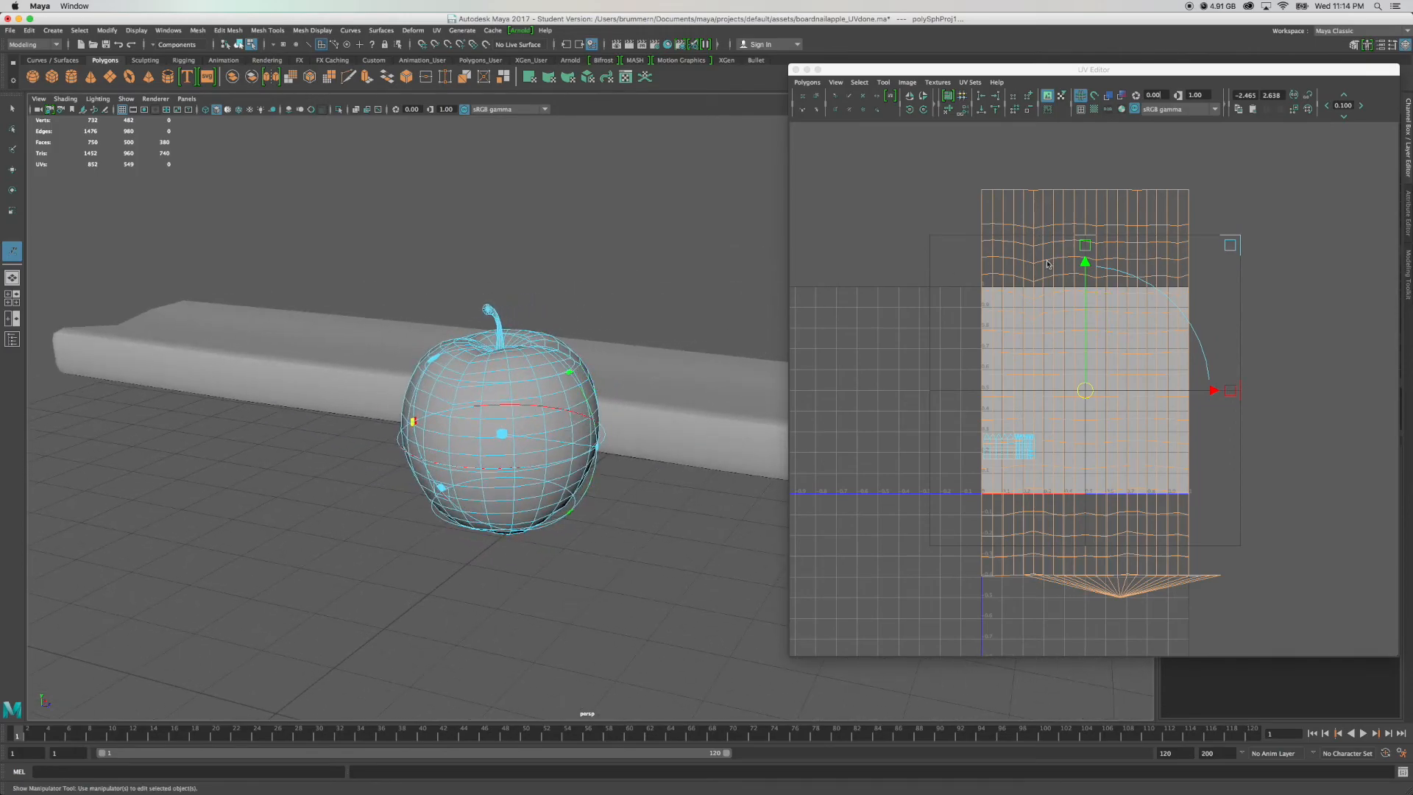
drag(566, 370, 506, 332)
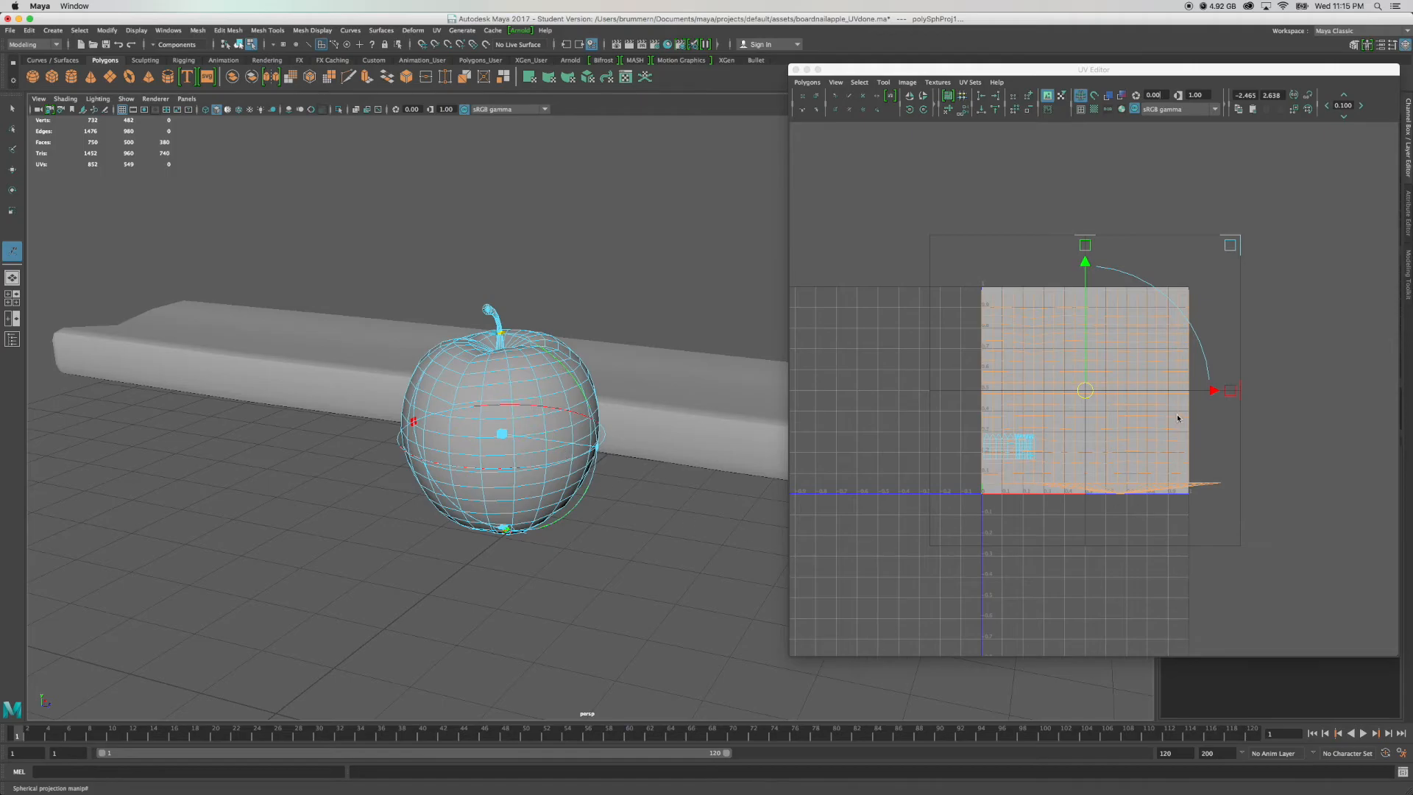
Move the apple body's UVs horizontally out of the 0–1 tile into the empty space to its right and frame them.
scroll(1205, 489, down, 3)
drag(1162, 393, 1347, 390)
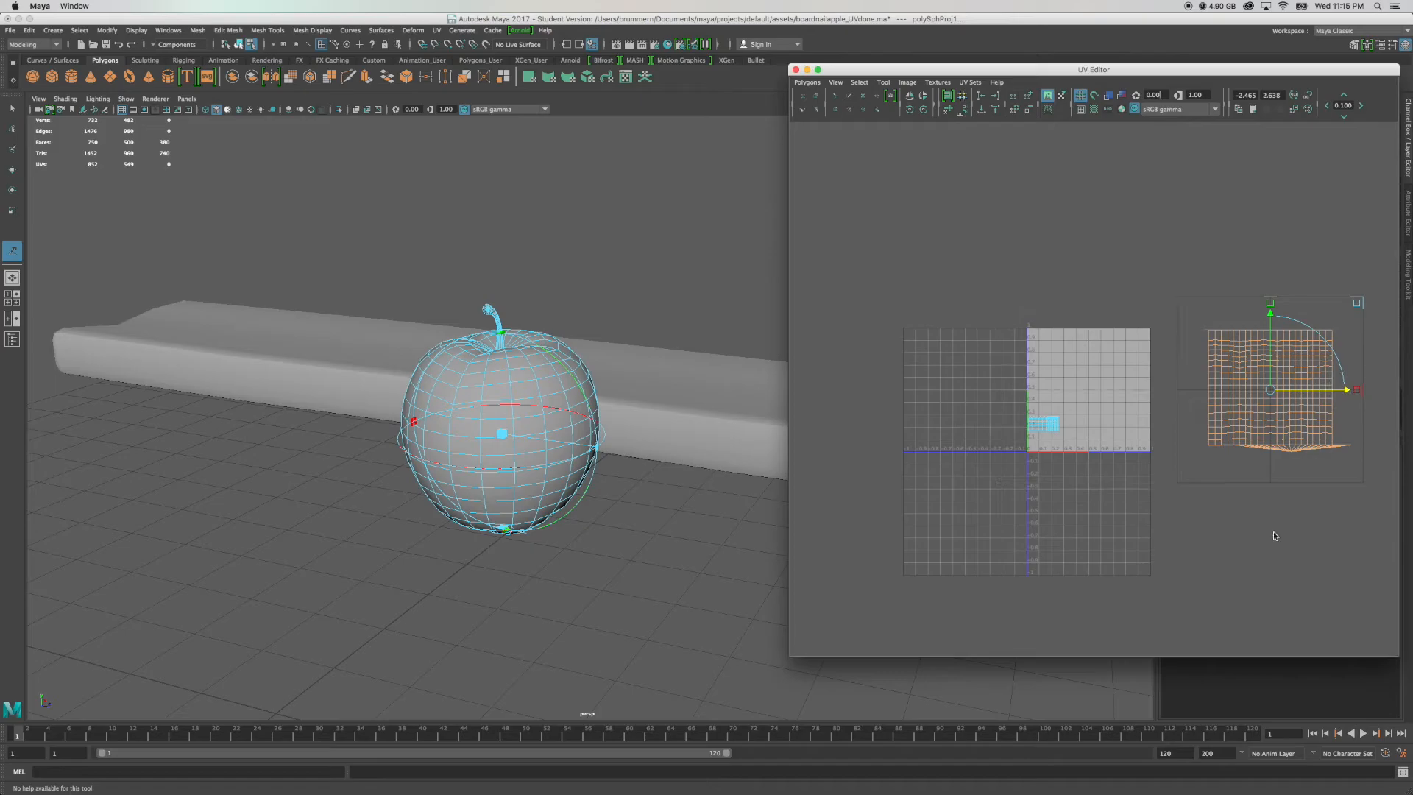
key(f)
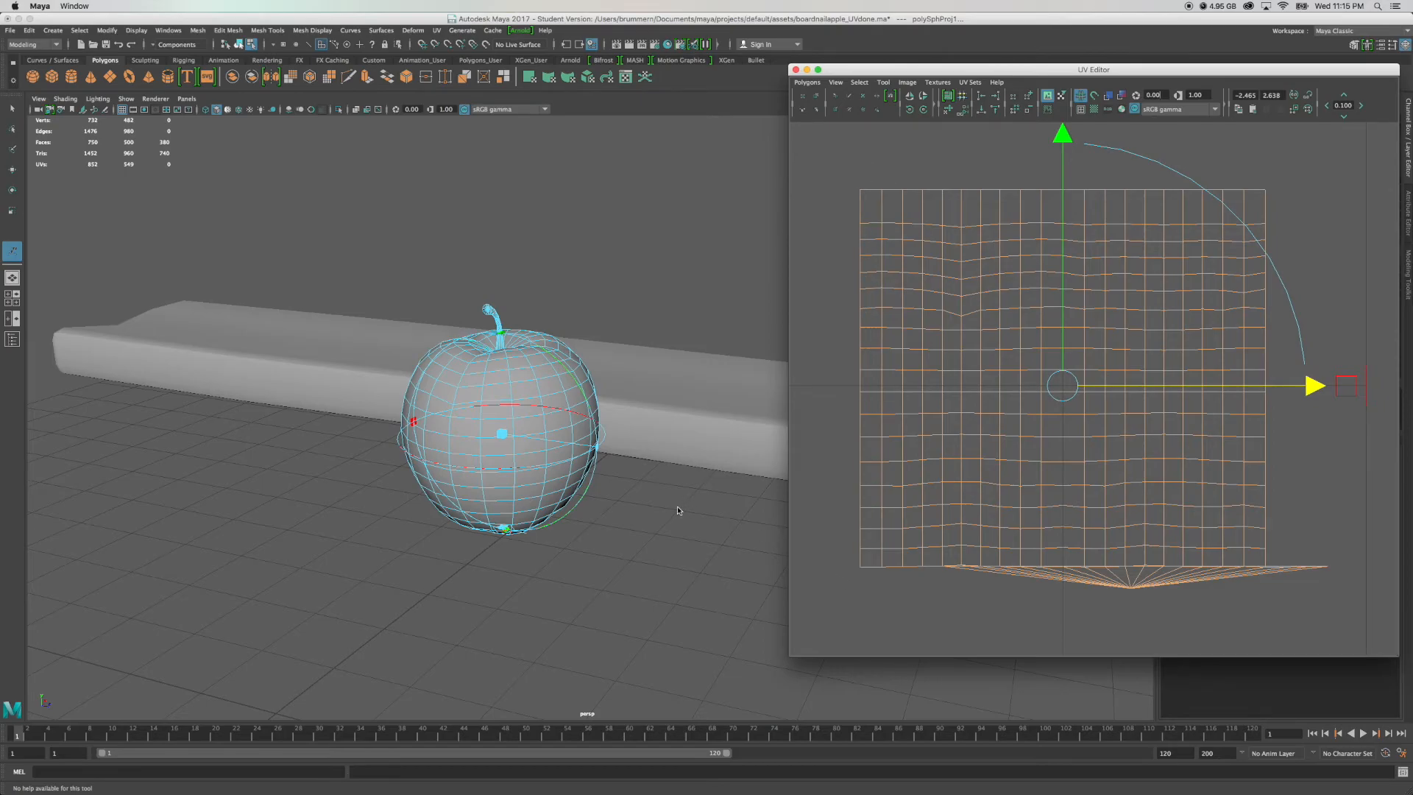
Rotate the spherical projection about its vertical axis until the fan of underside UVs lines up with the body grid's edges.
click(628, 557)
alt+drag(628, 557, 652, 494)
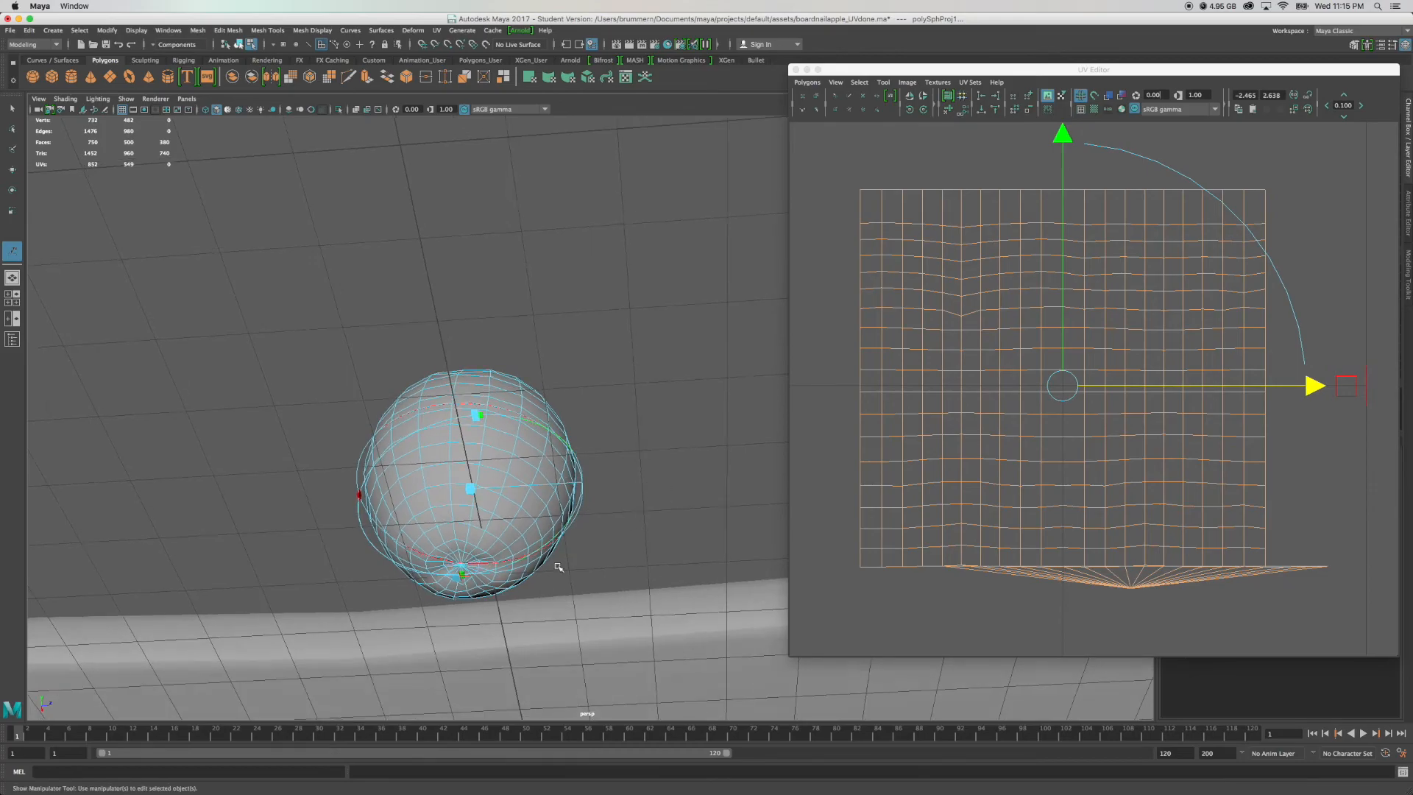
scroll(452, 574, up, 6)
alt+drag(444, 574, 662, 346)
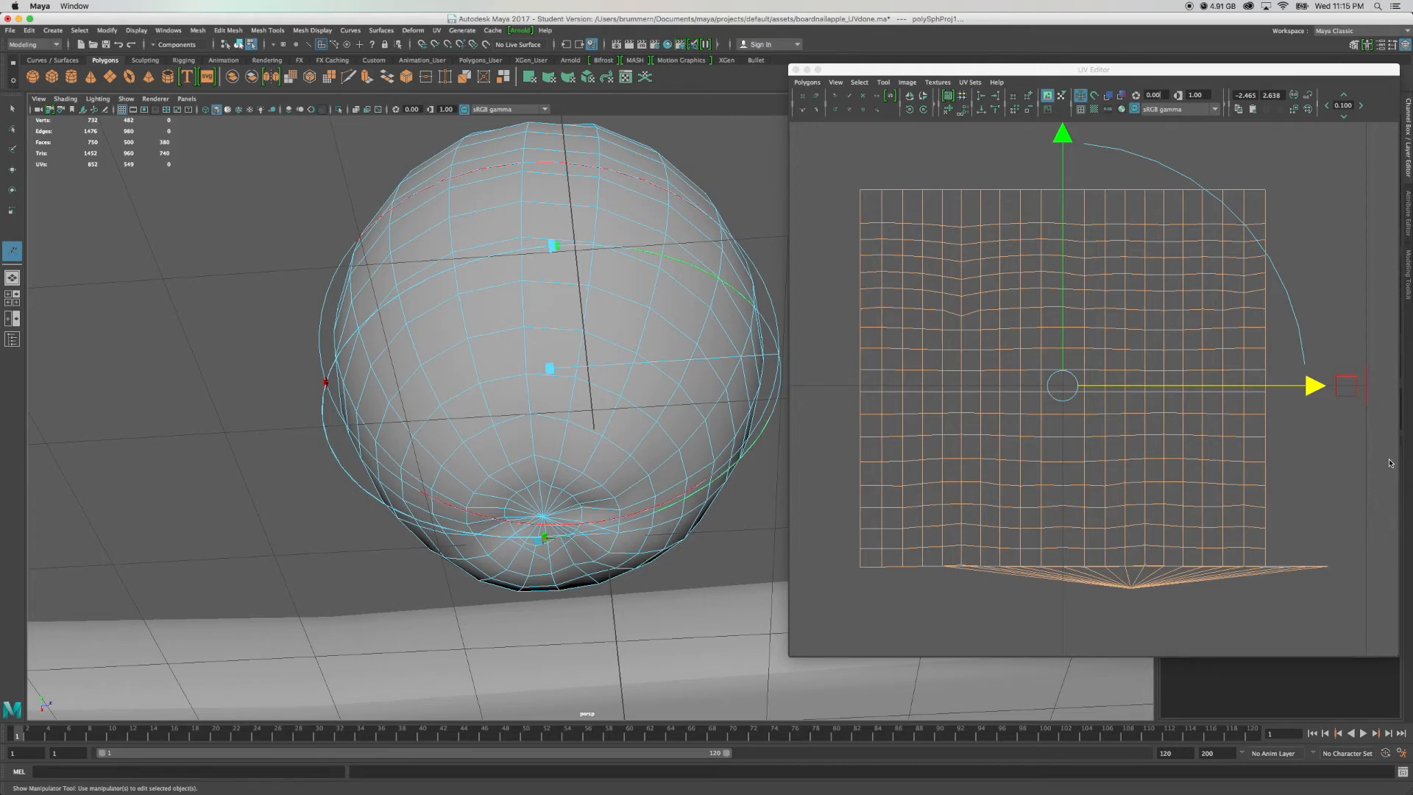
click(552, 539)
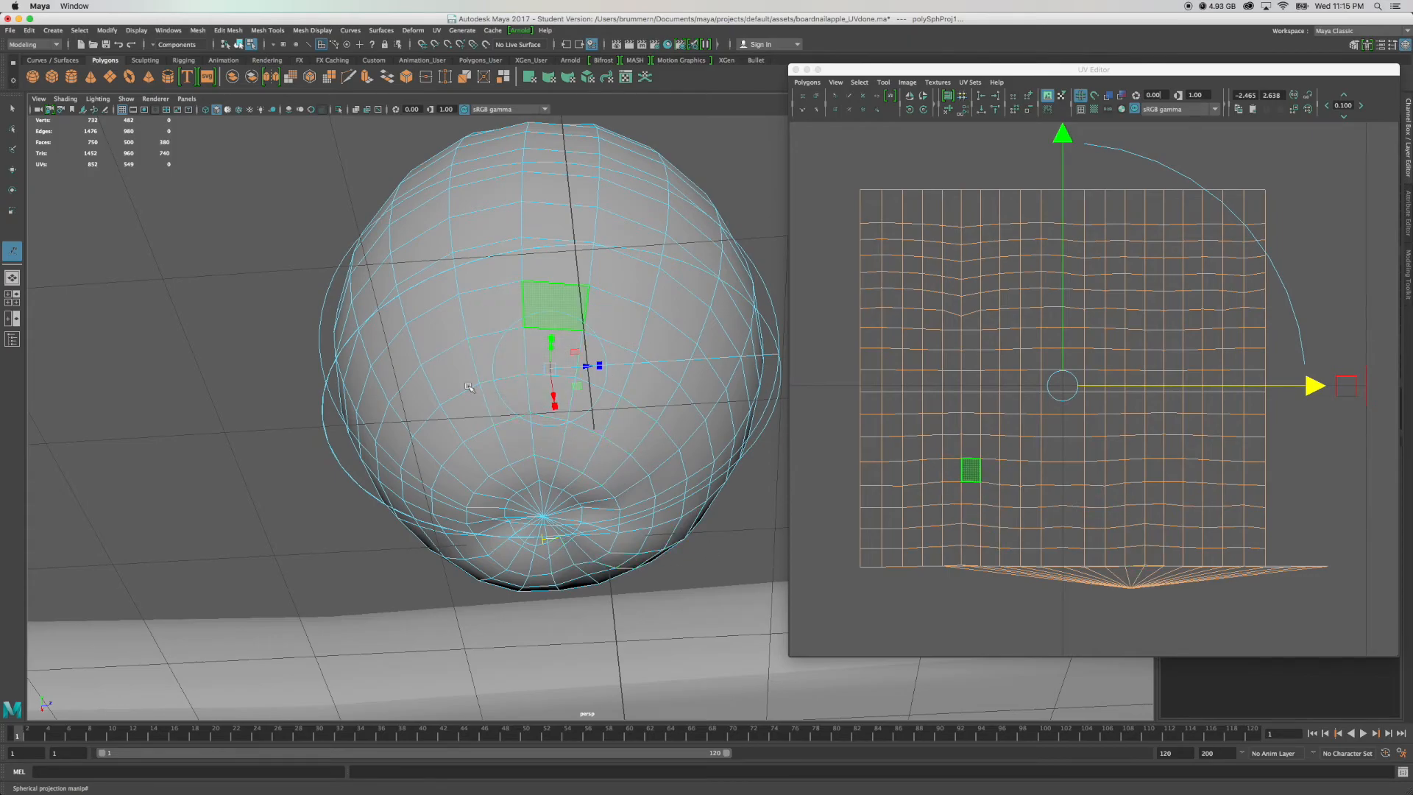
click(562, 314)
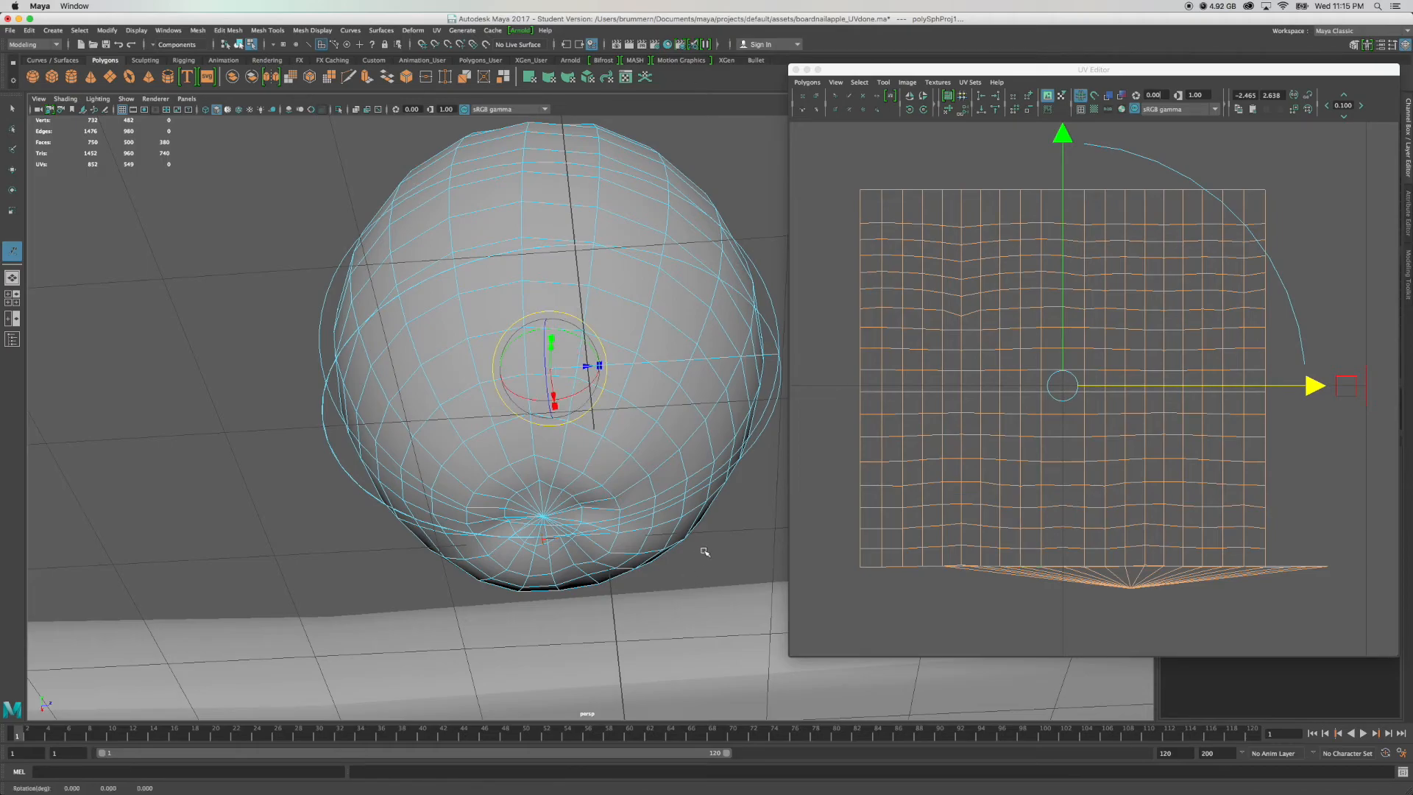
alt+drag(743, 540, 701, 612)
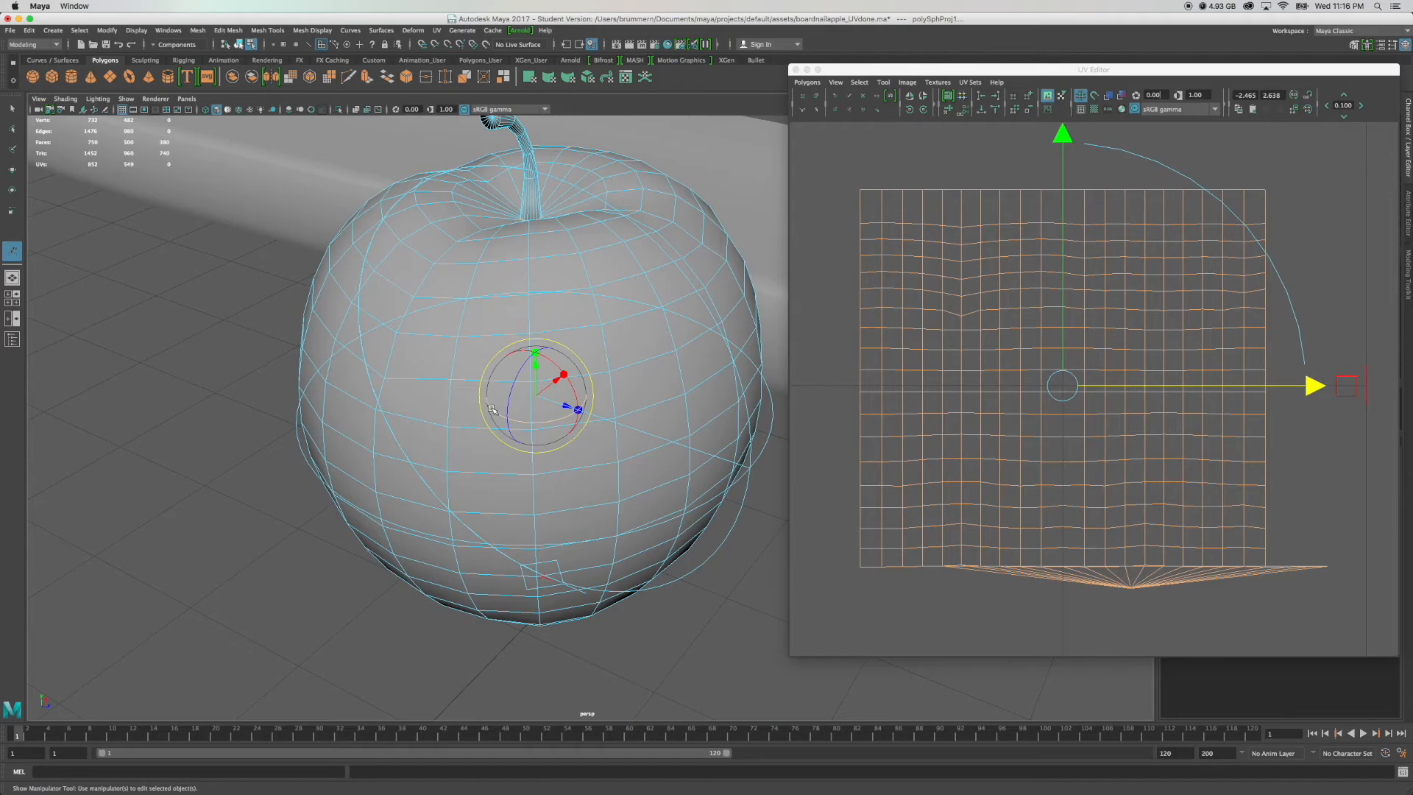
ctrl+click(403, 416)
drag(493, 409, 533, 421)
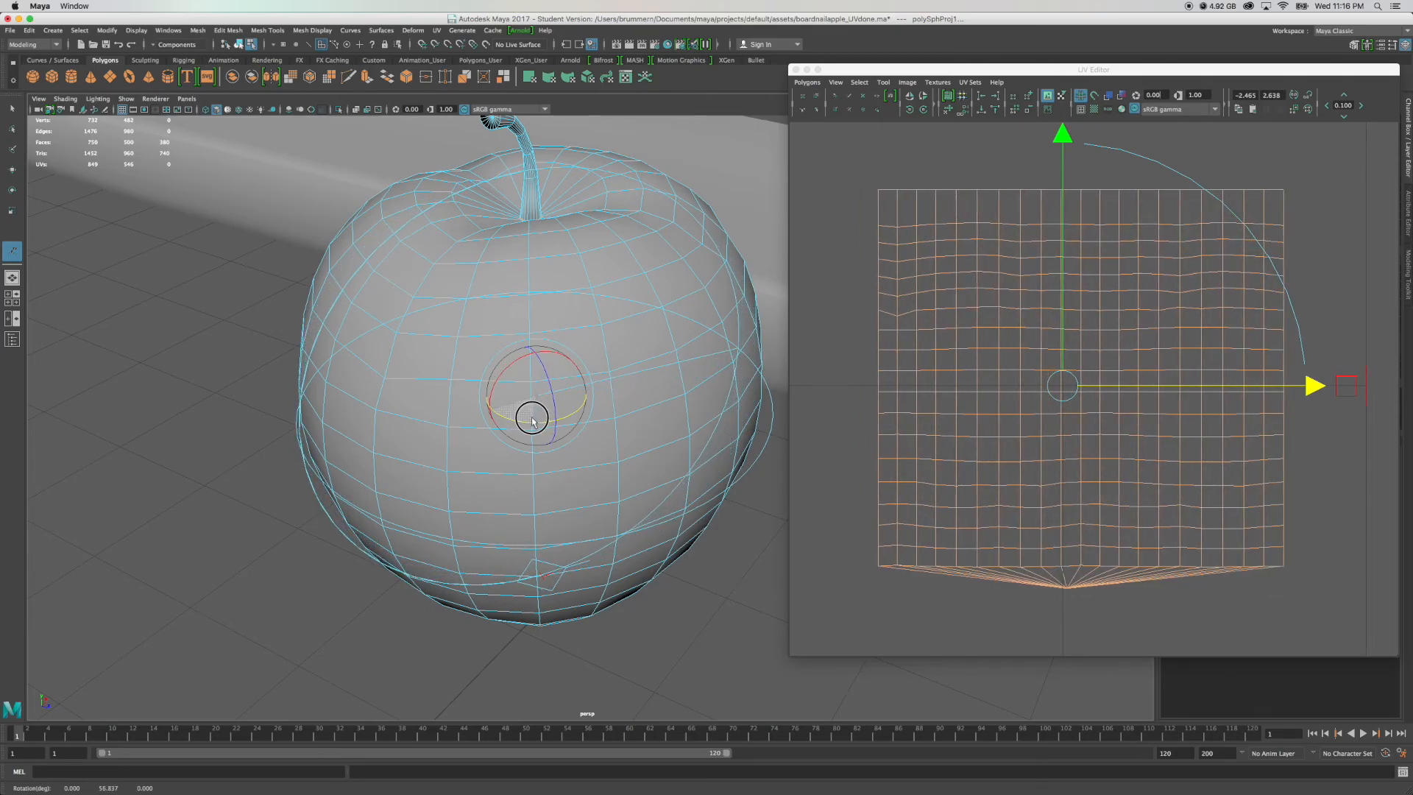
drag(533, 421, 533, 422)
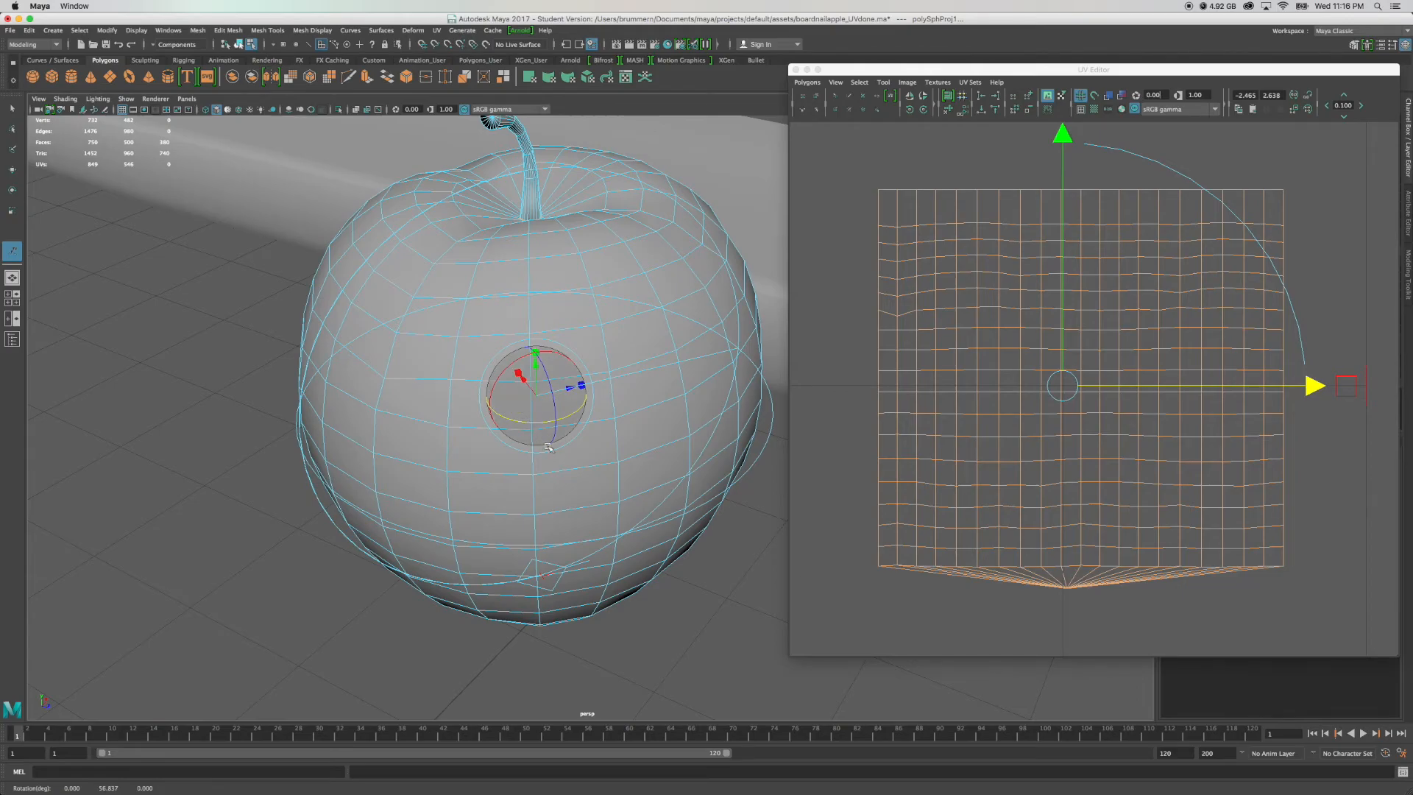
Leave the projection manipulator, select the apple body's whole UV shell and scale it to about half size.
scroll(1141, 373, down, 3)
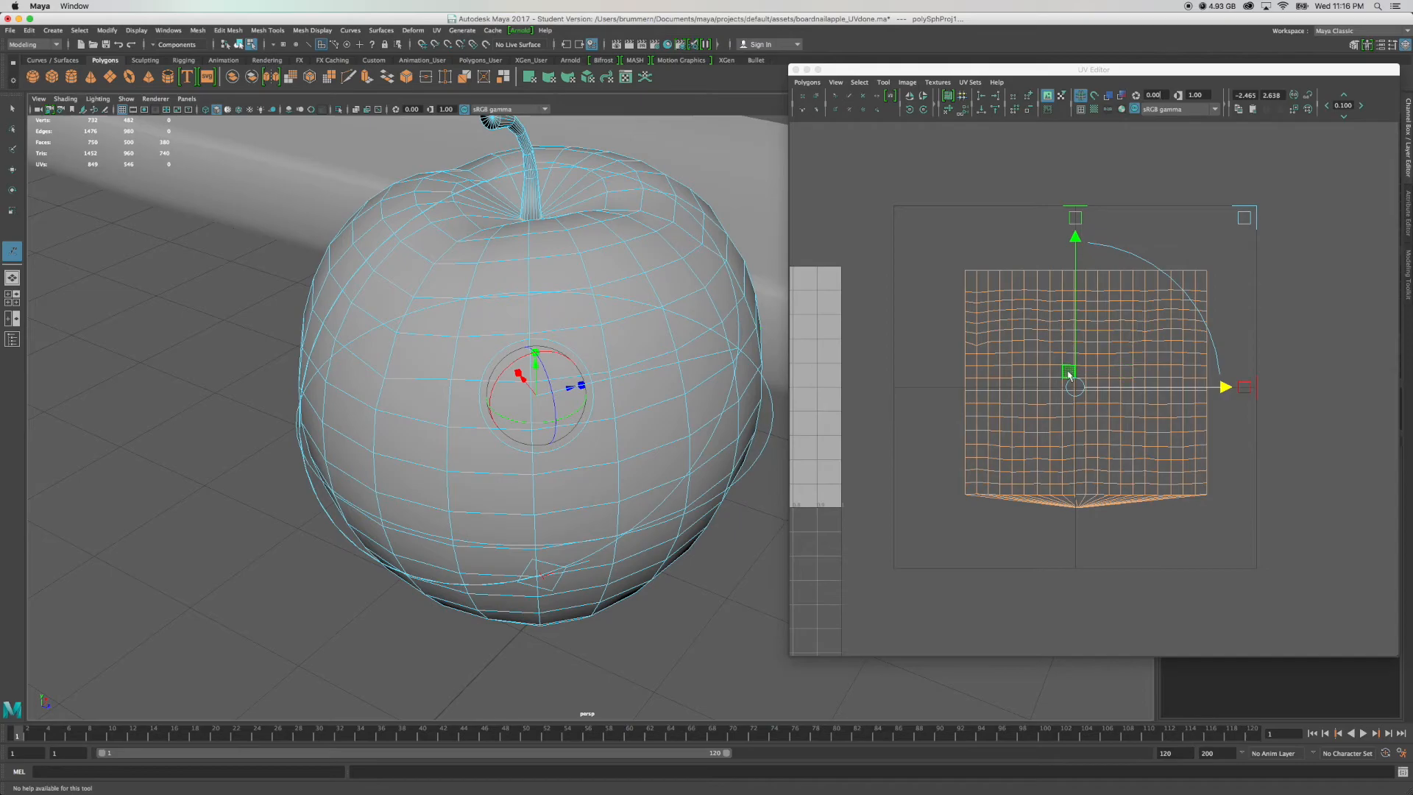
scroll(1056, 397, down, 3)
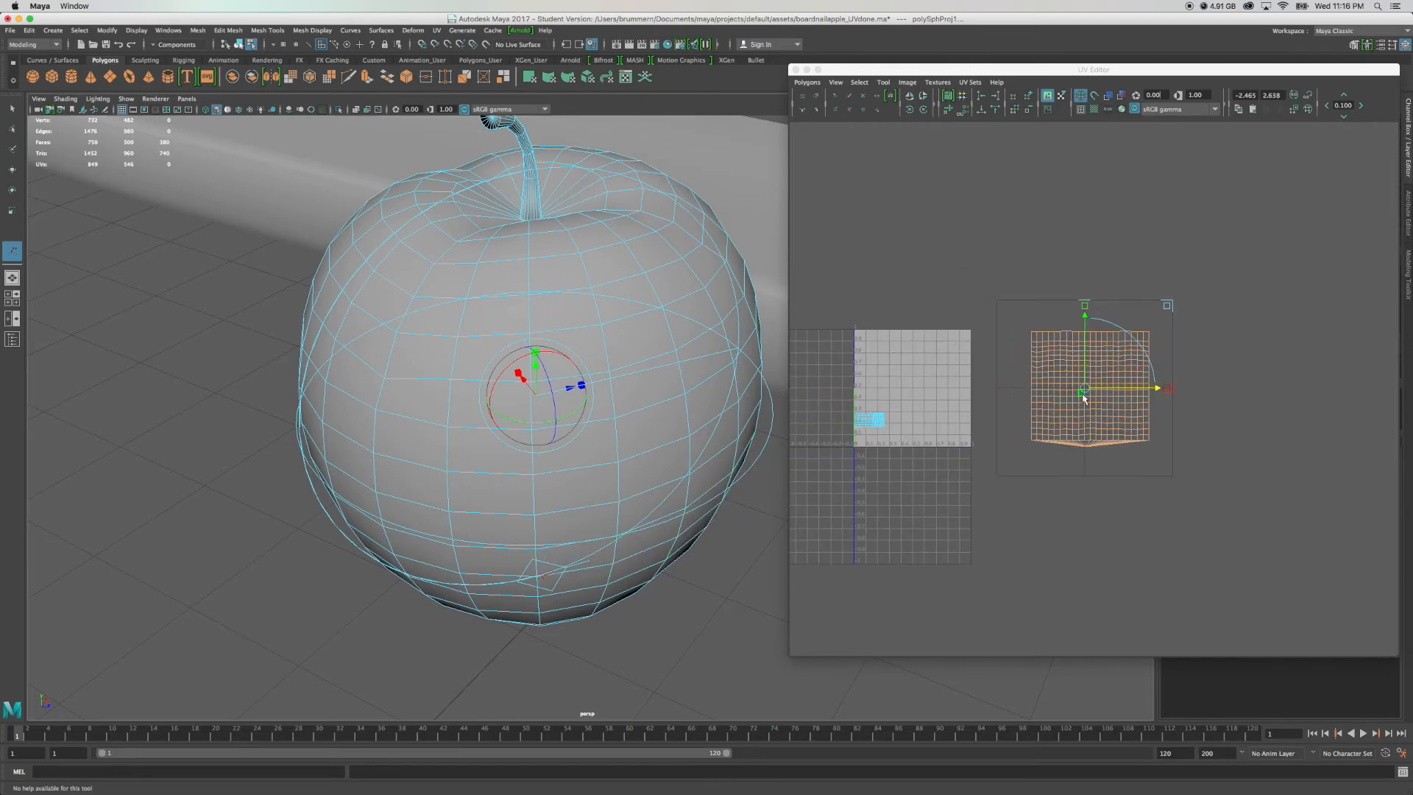
key(q)
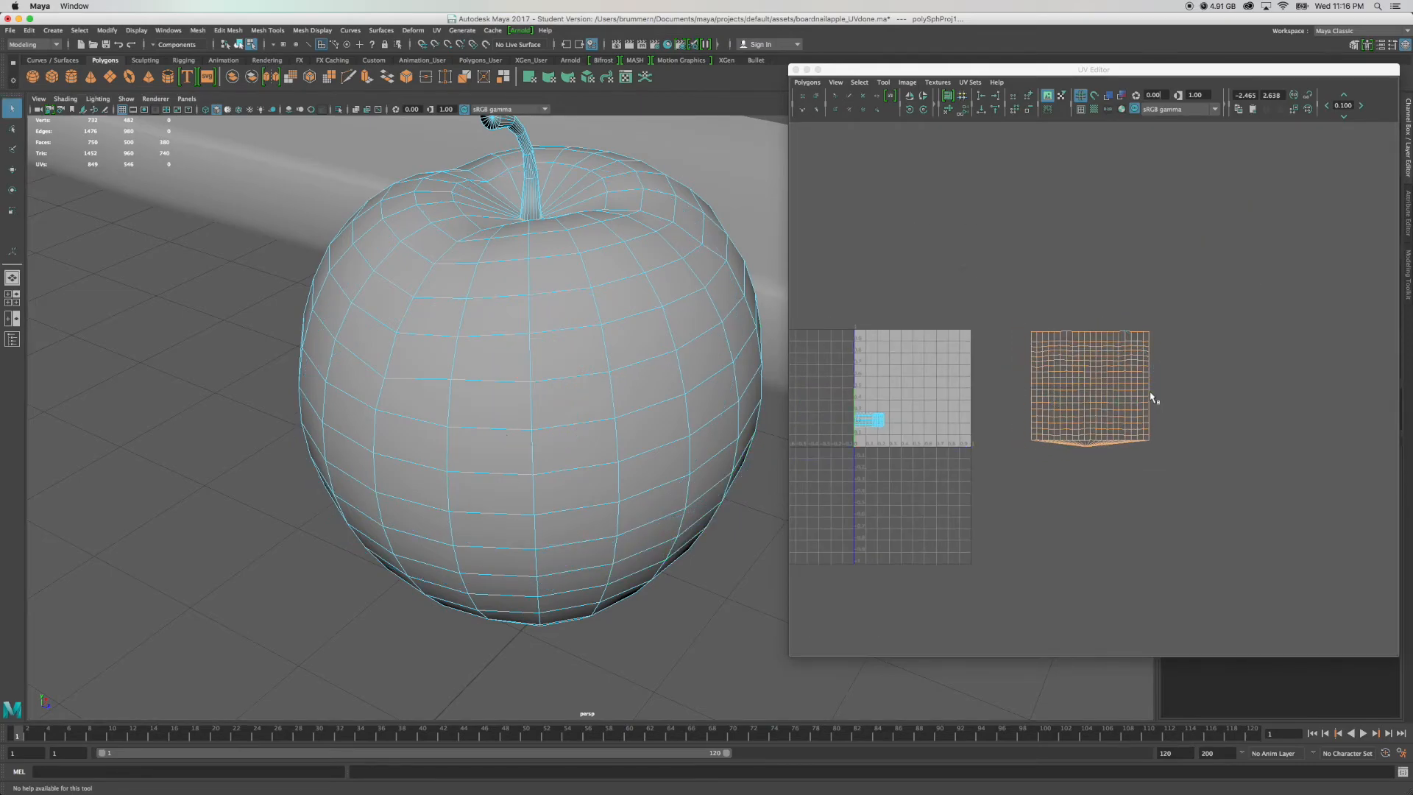
right_drag(1123, 395, 1096, 381)
click(1102, 385)
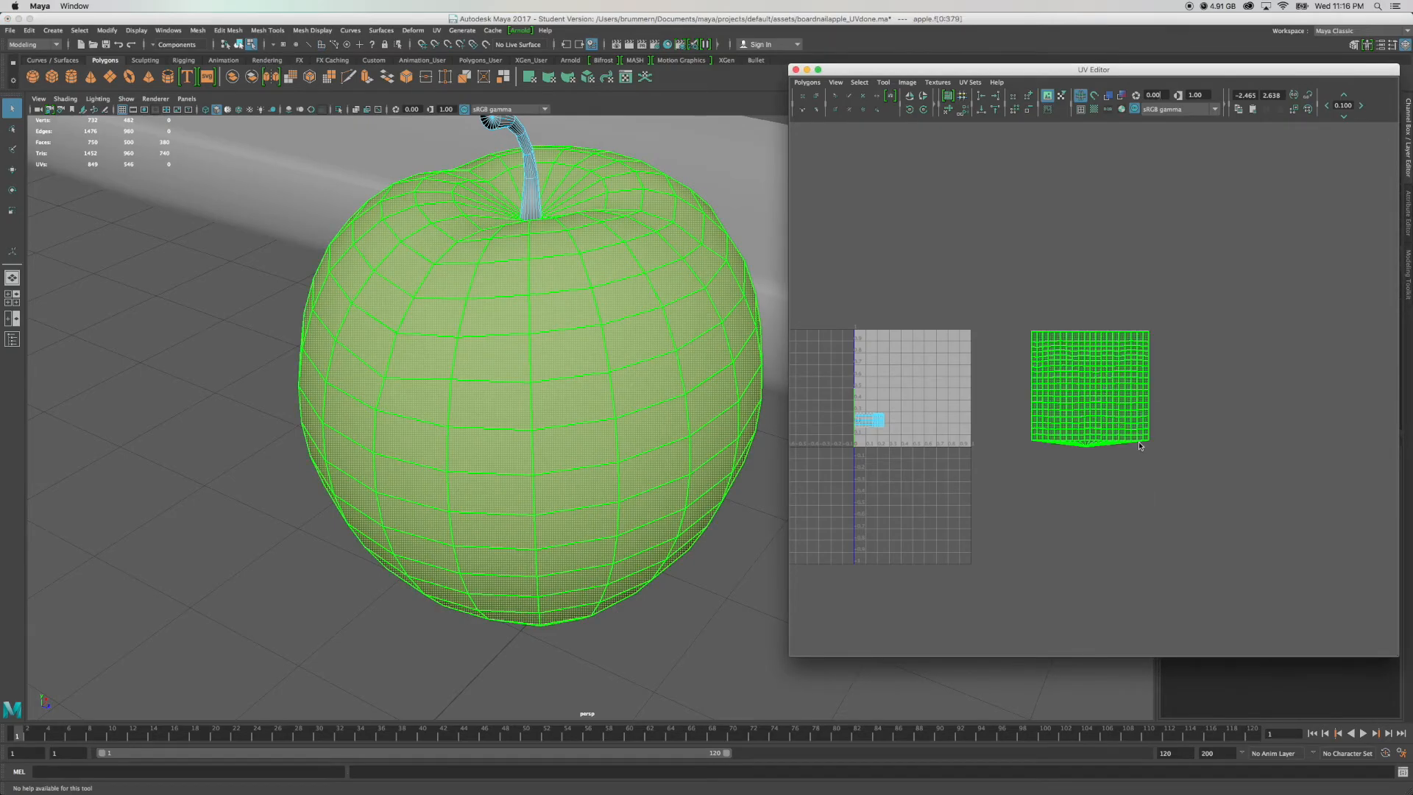
key(w)
drag(1099, 389, 1048, 433)
Move the apple body's UV shell into the lower-right corner of the 0–1 tile.
key(w)
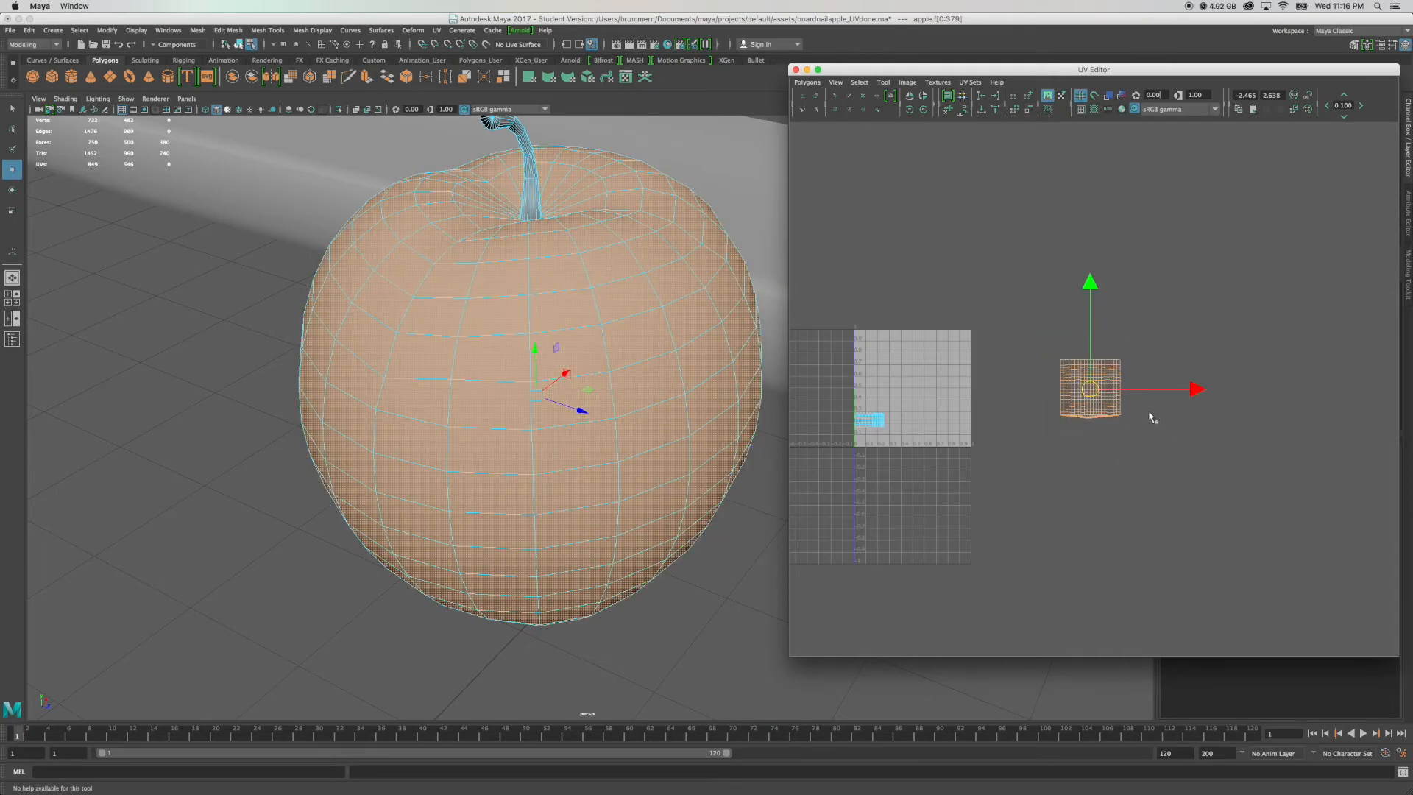
drag(1090, 390, 944, 421)
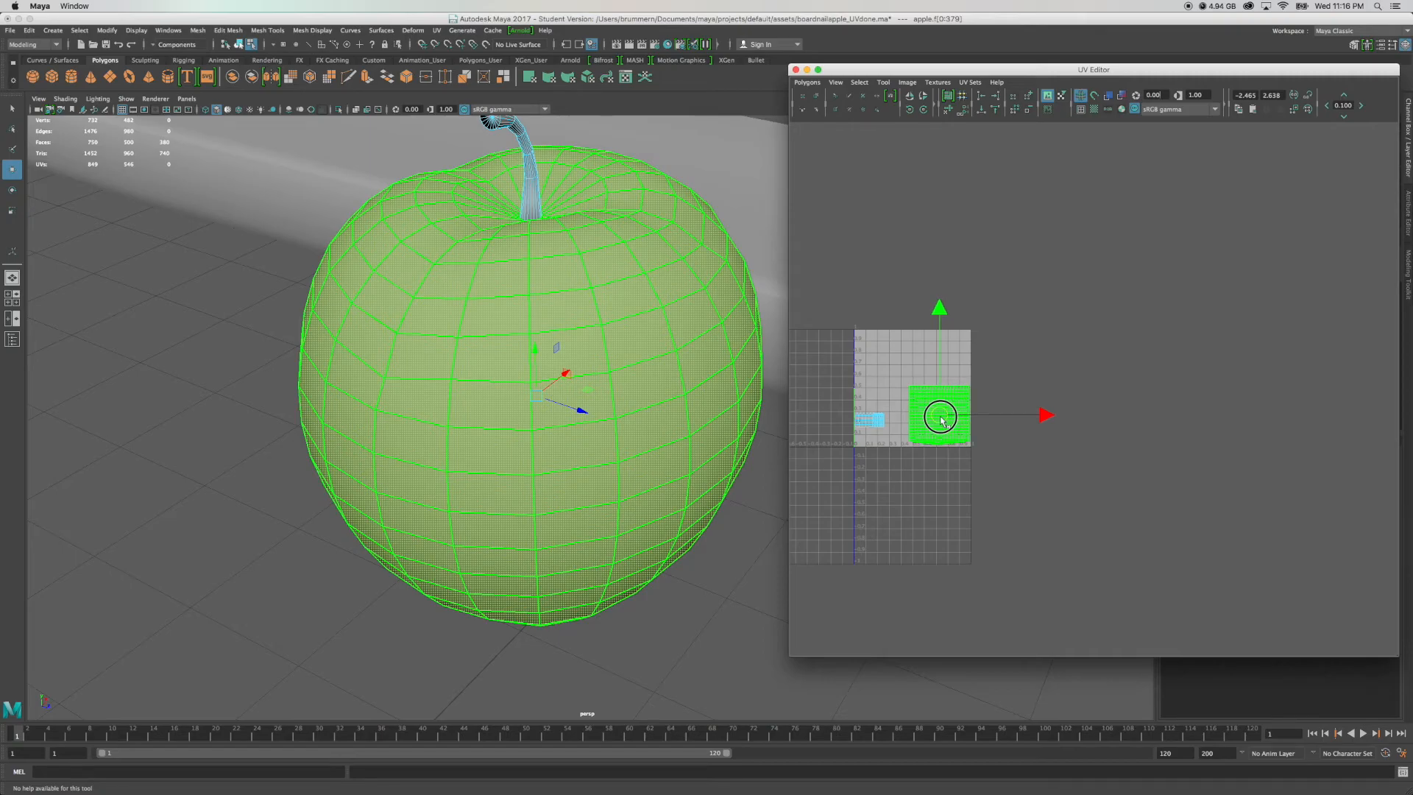
drag(942, 420, 942, 421)
click(954, 373)
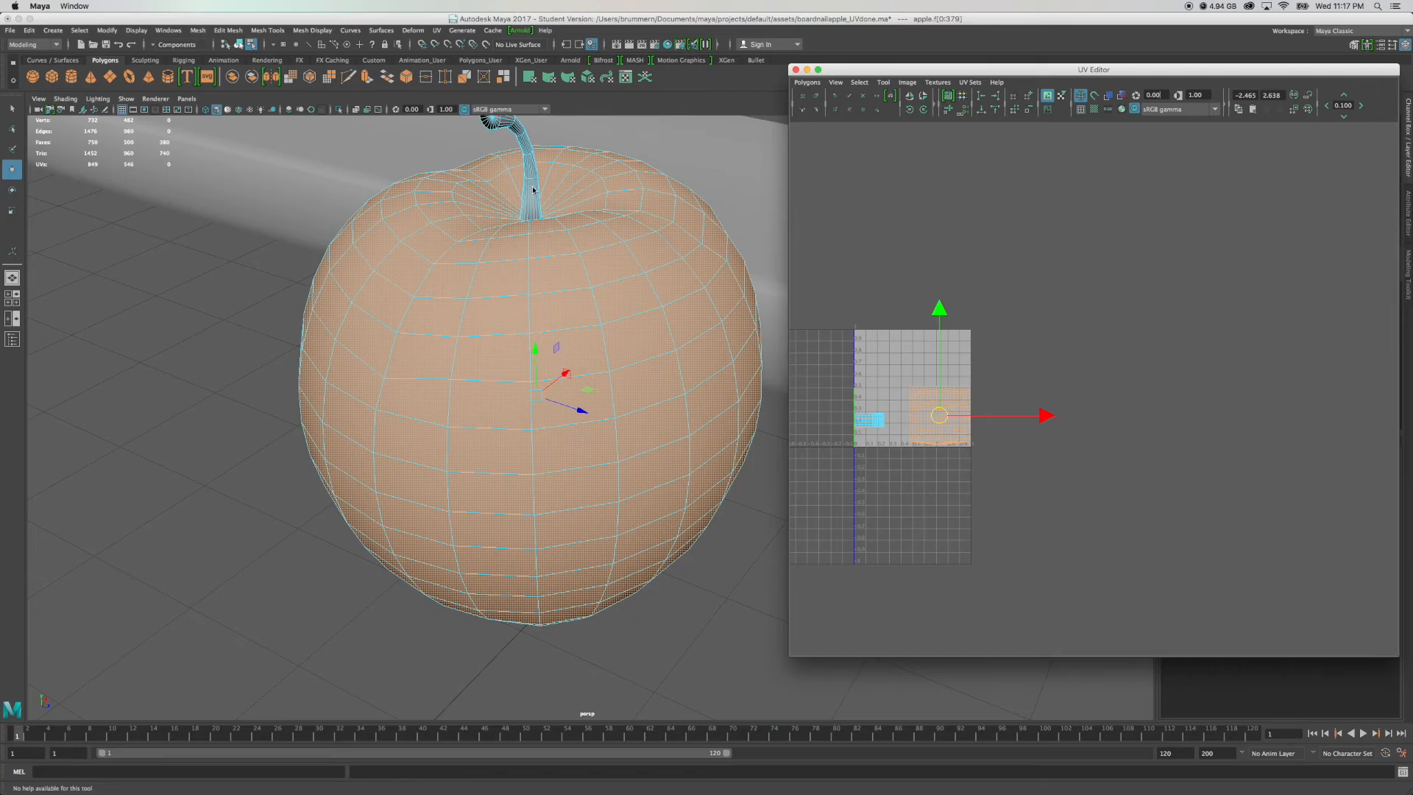
Select all of the stem's faces to identify its shell in the UV layout.
key(F8)
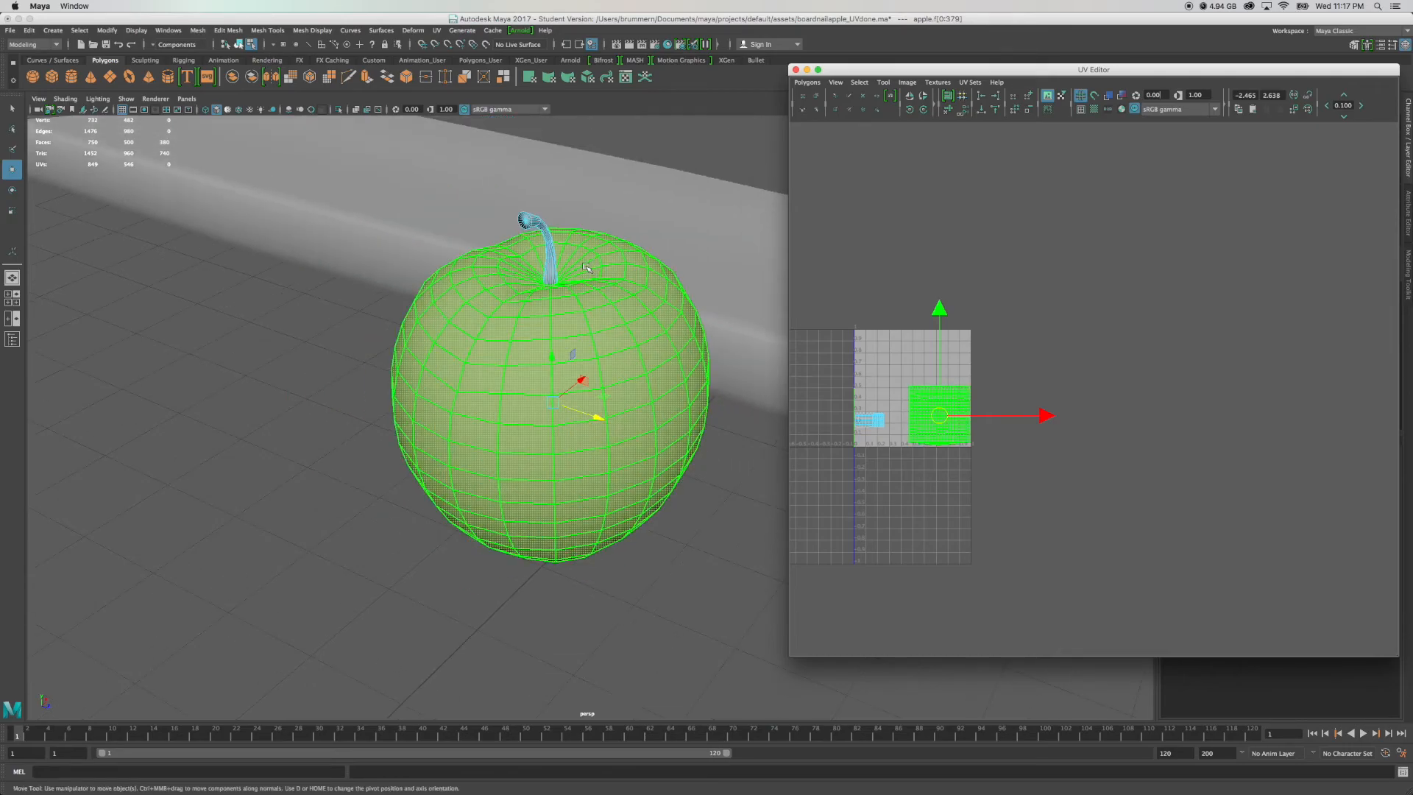
alt+drag(641, 258, 567, 246)
key(F8)
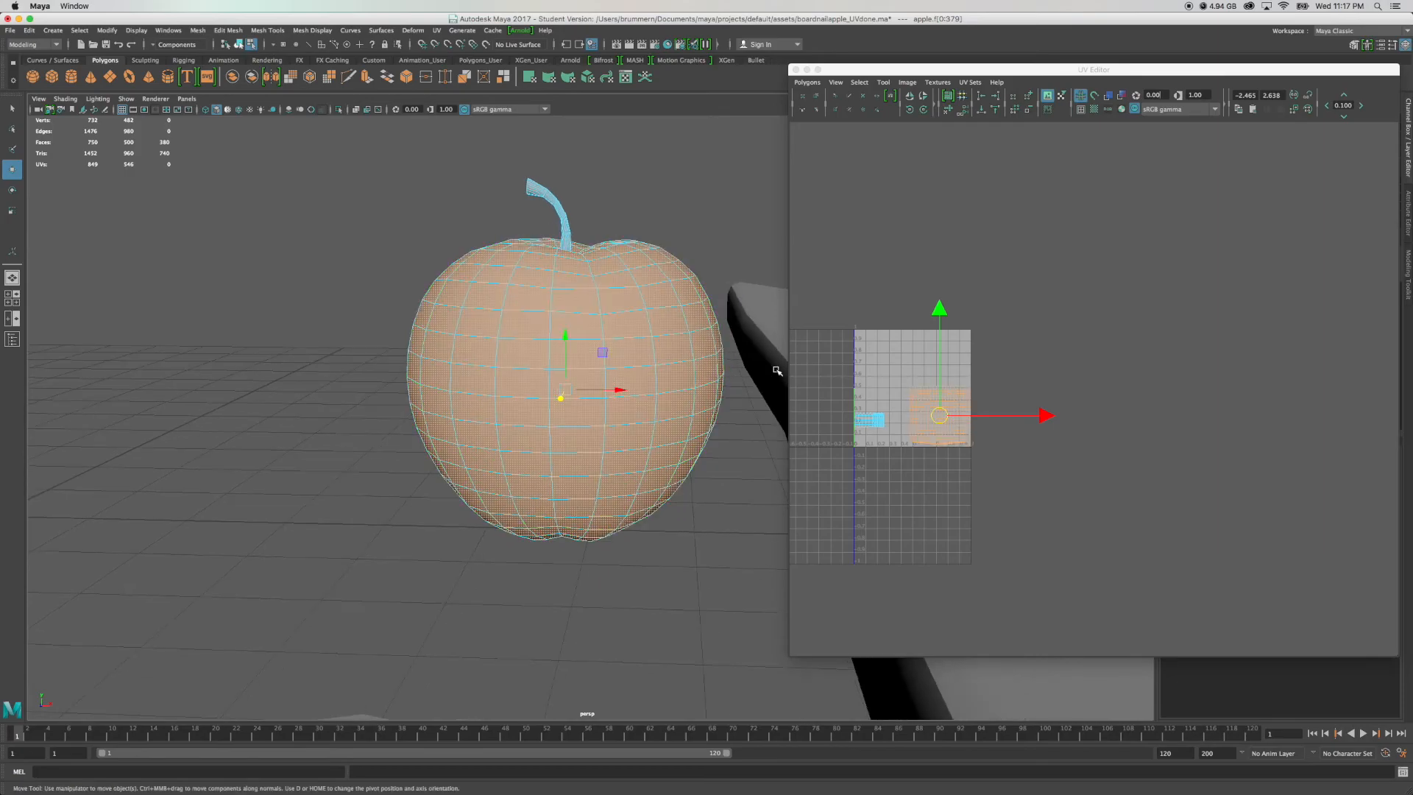
right_click(880, 426)
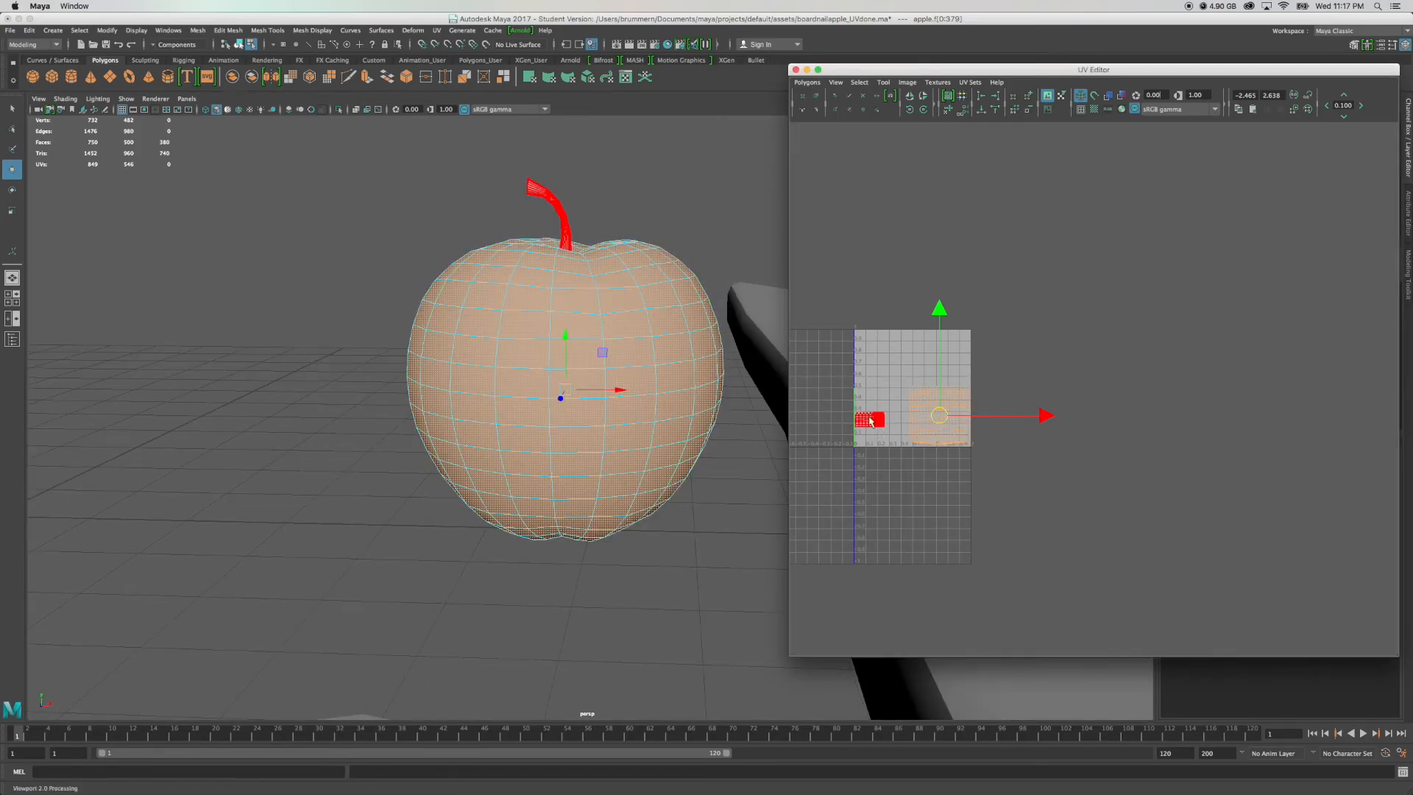
scroll(544, 212, up, 3)
alt+middle_drag(597, 231, 626, 506)
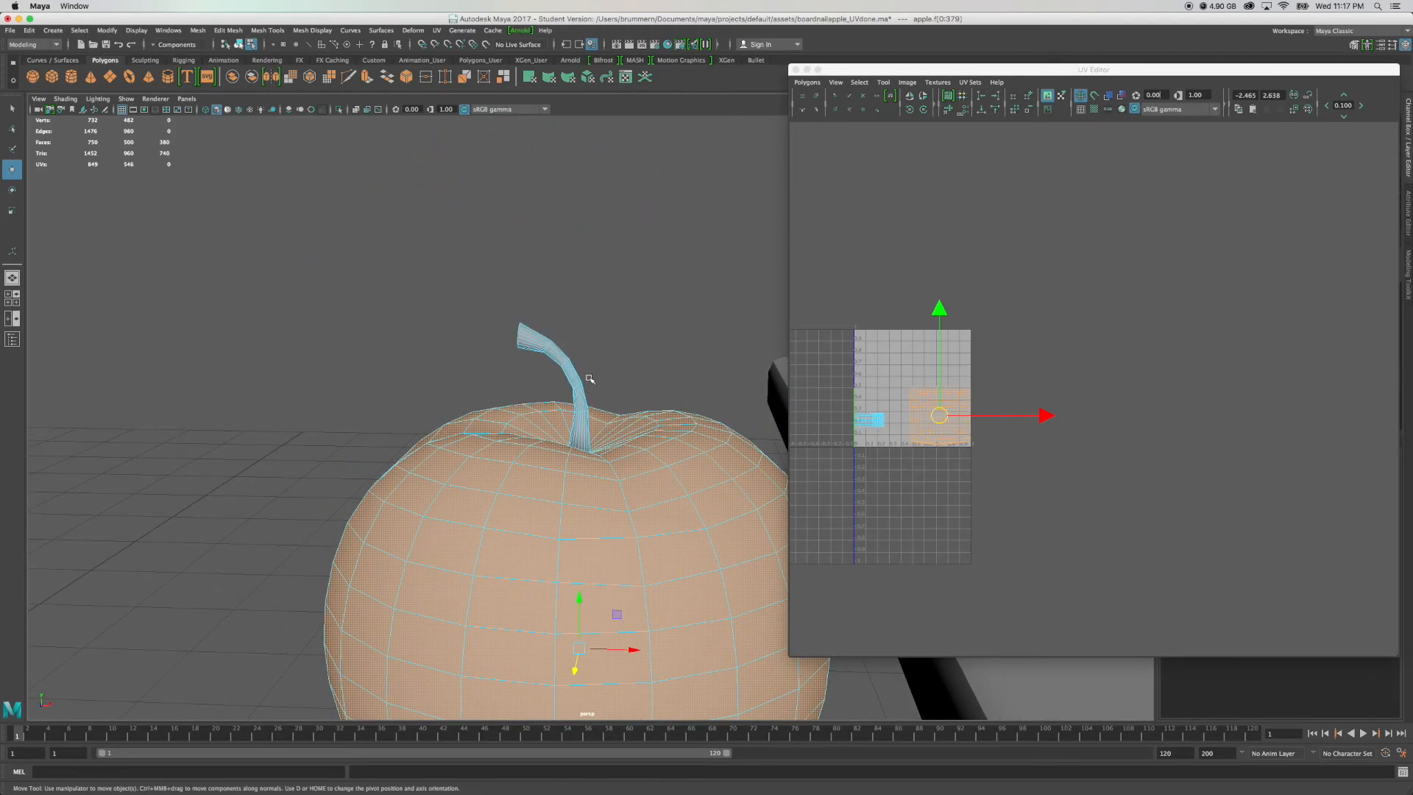
scroll(590, 379, up, 5)
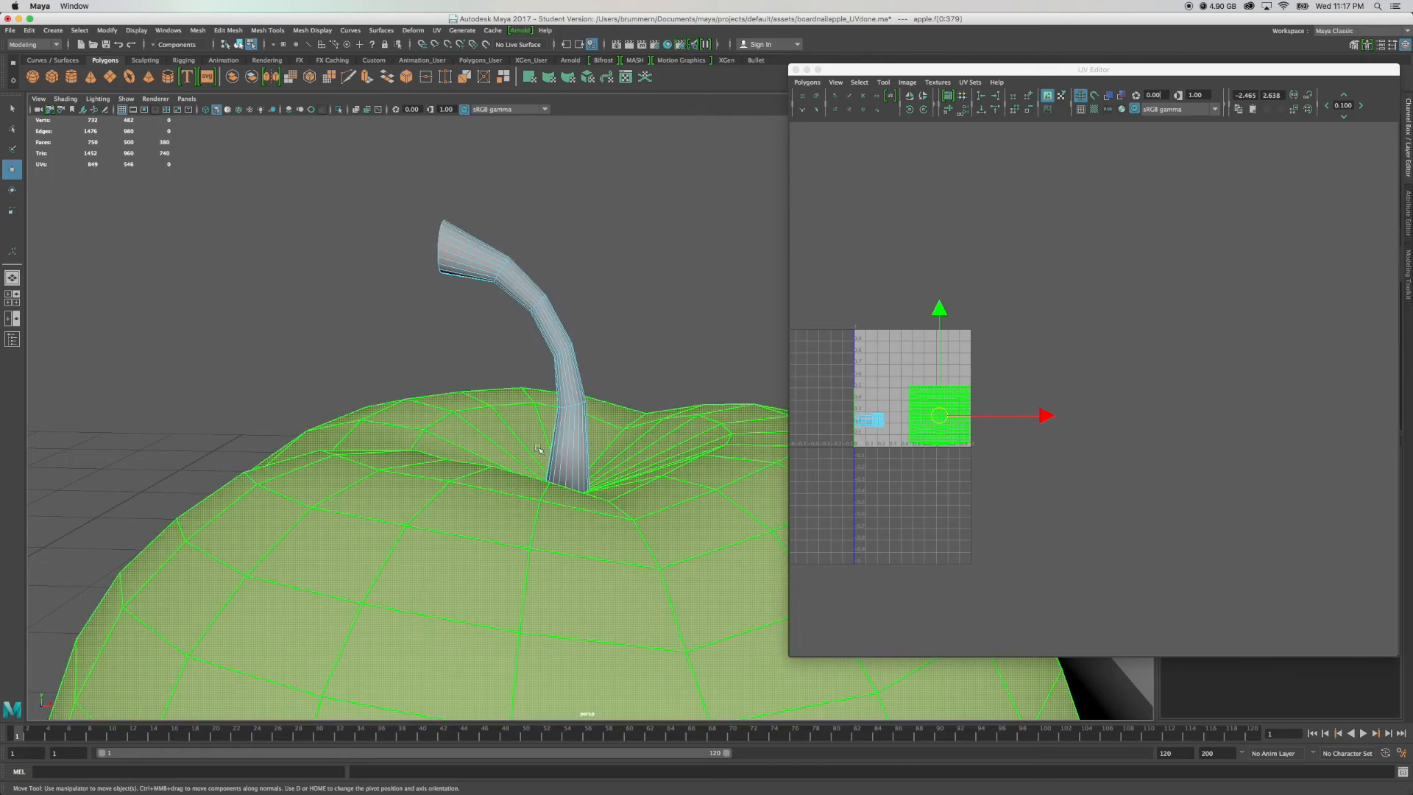
alt+drag(599, 379, 628, 378)
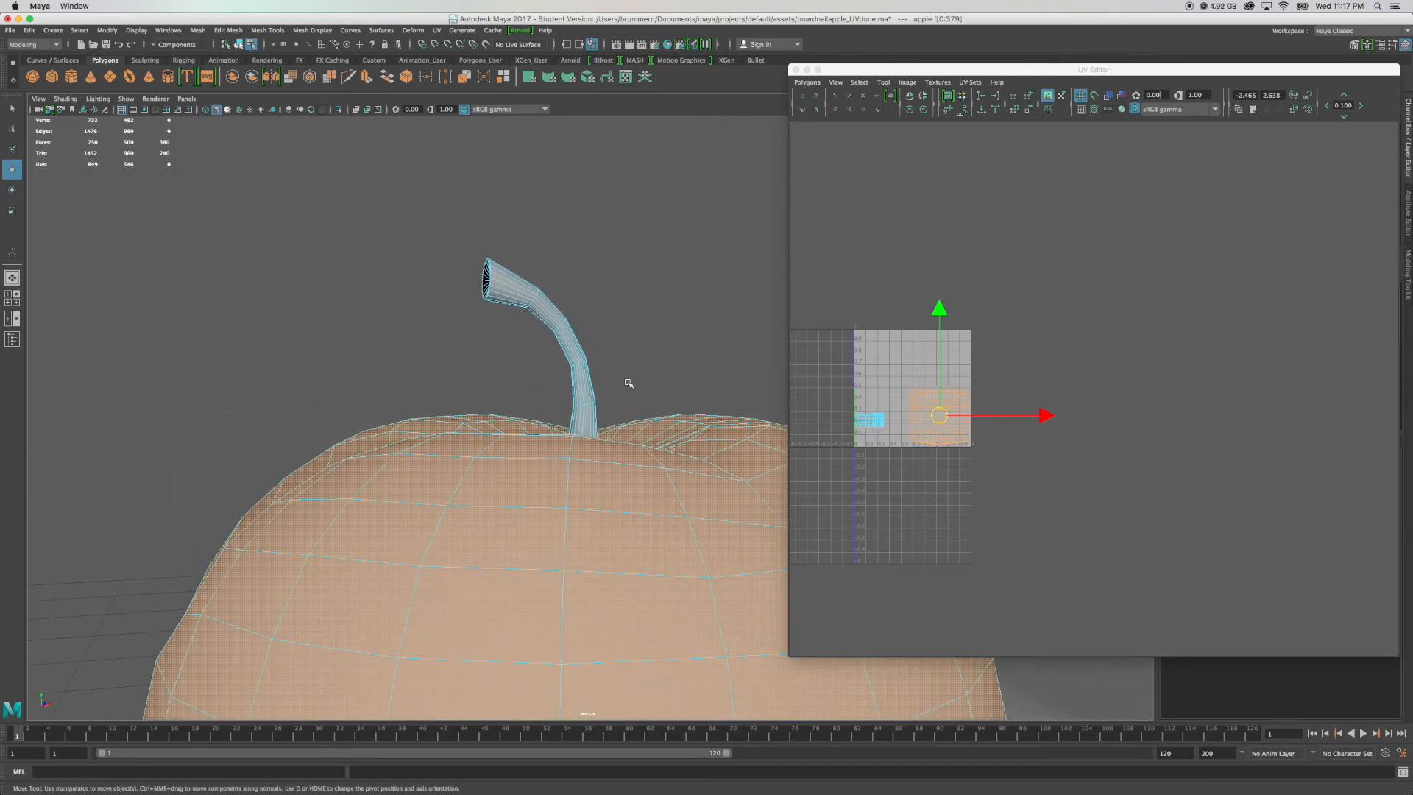
click(593, 419)
drag(610, 383, 569, 418)
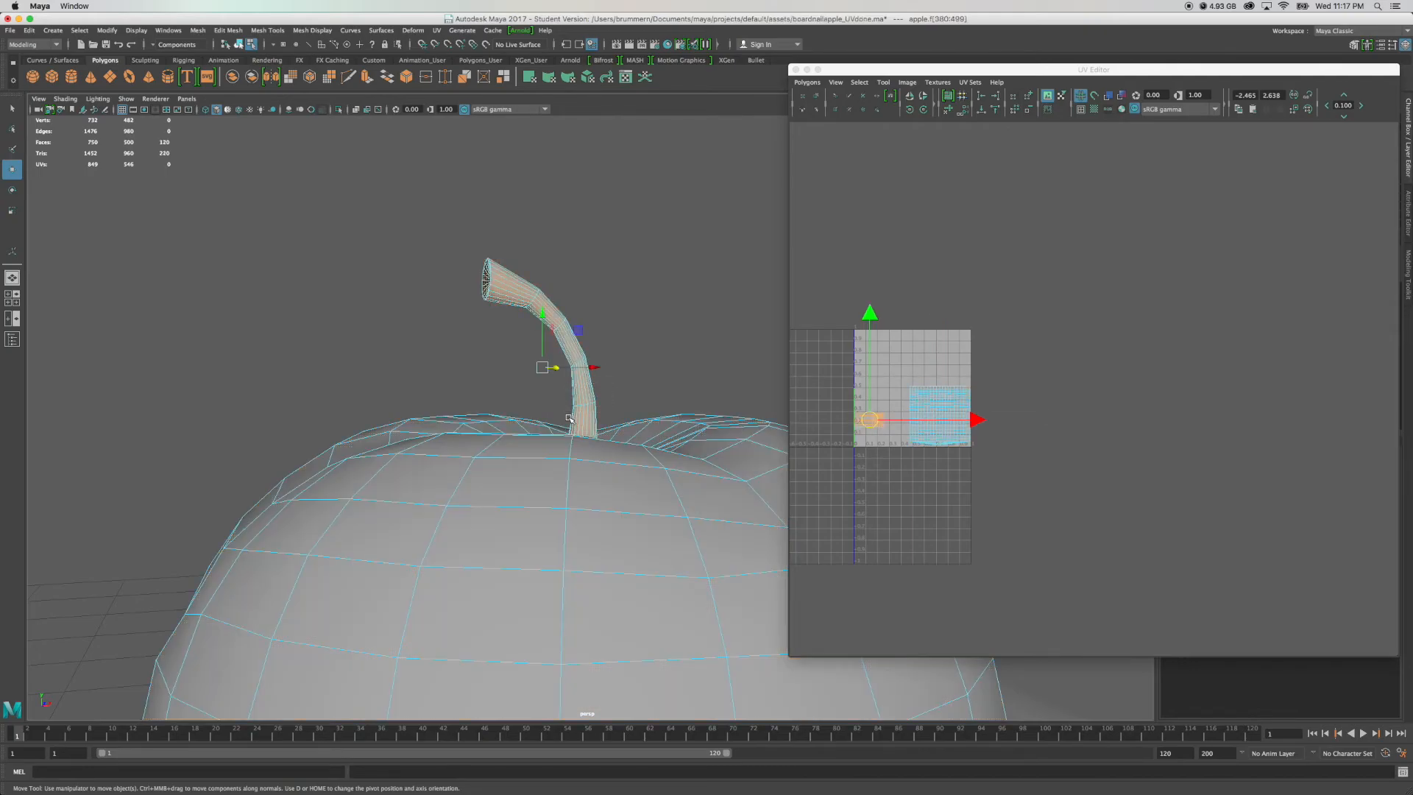
Select only the ring of faces at the stem's base to locate it in the stem's UV shell.
click(631, 384)
right_drag(583, 388, 581, 417)
drag(615, 386, 581, 421)
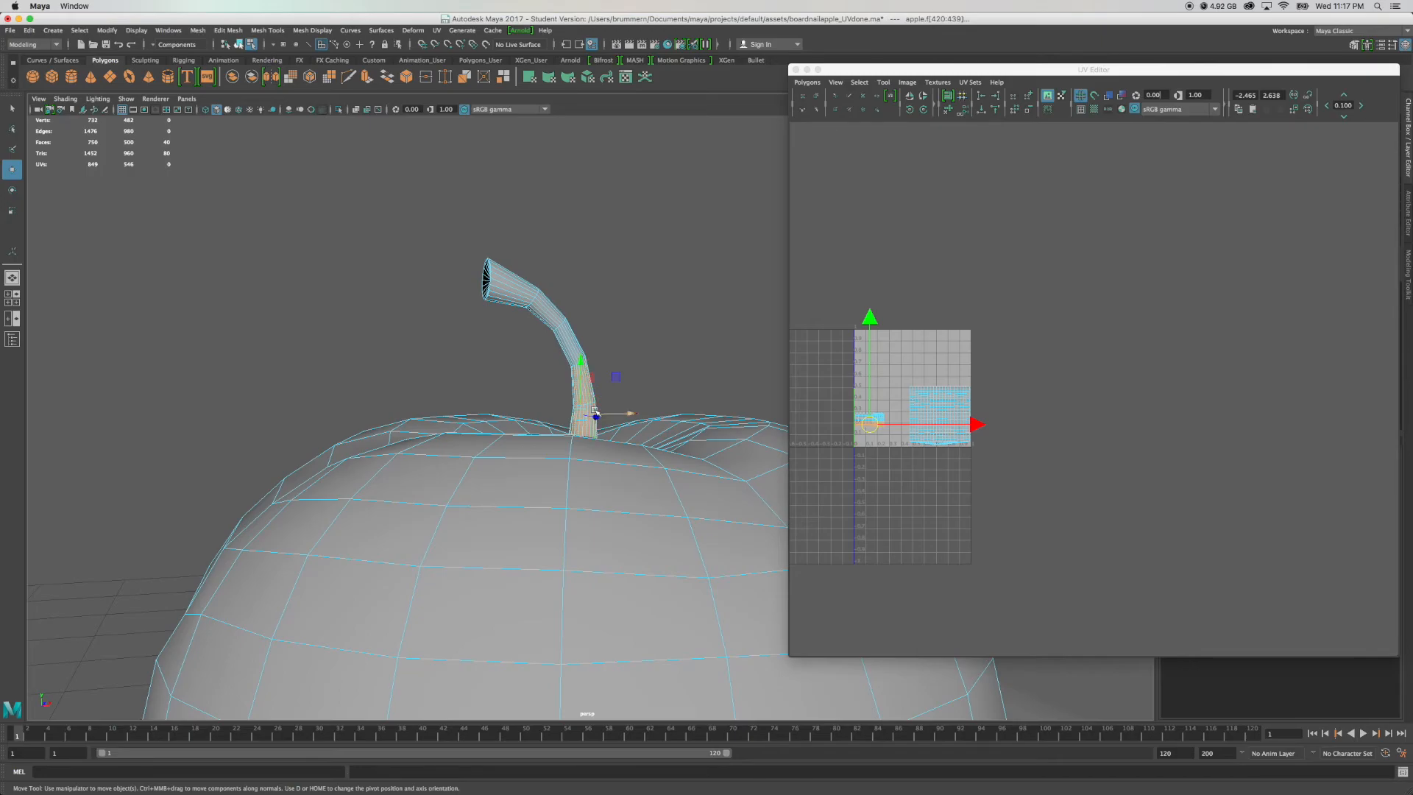
Select the ring of faces at the stem's tip to locate it in the UV shell, and inspect the stem's base up close.
alt+drag(639, 292, 538, 343)
drag(432, 227, 561, 346)
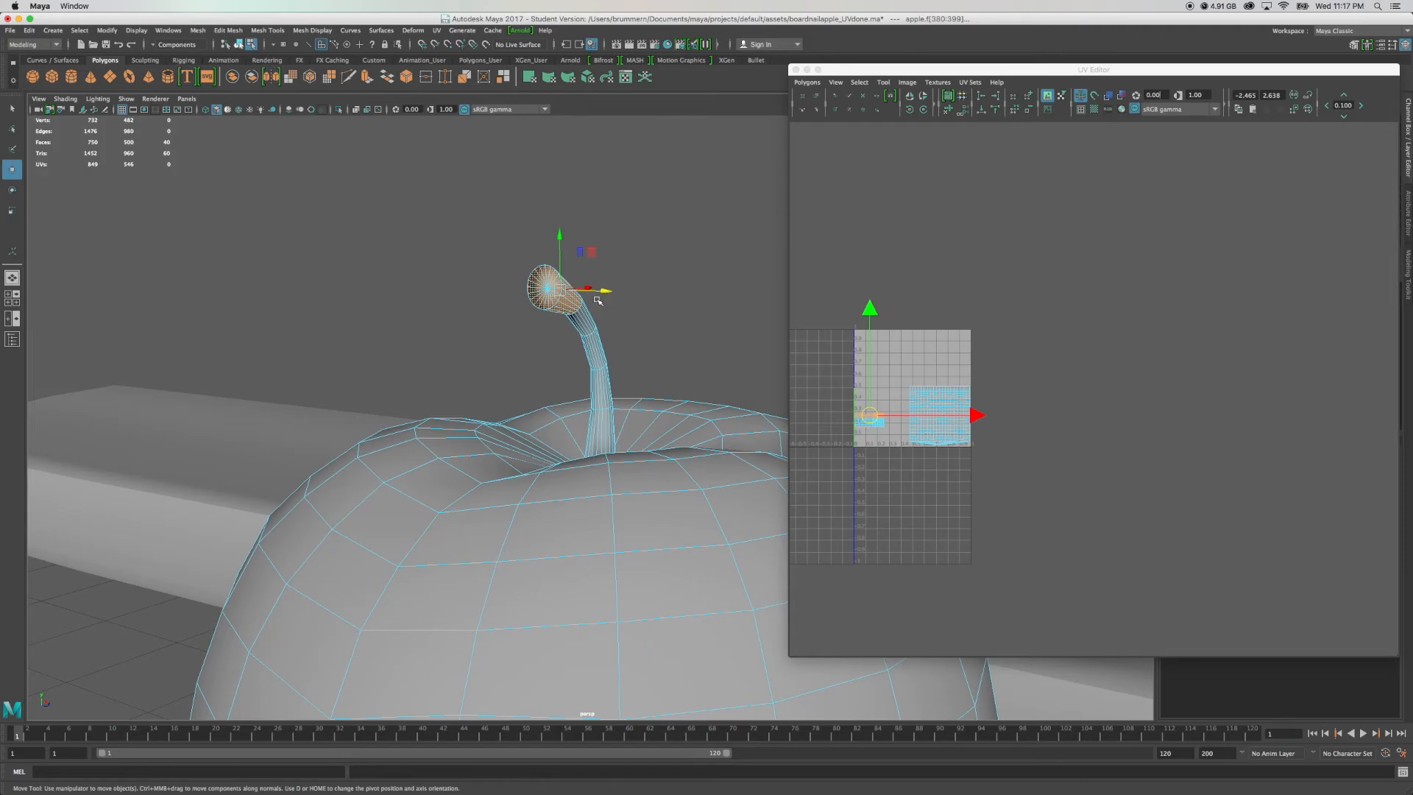
alt+drag(668, 310, 581, 319)
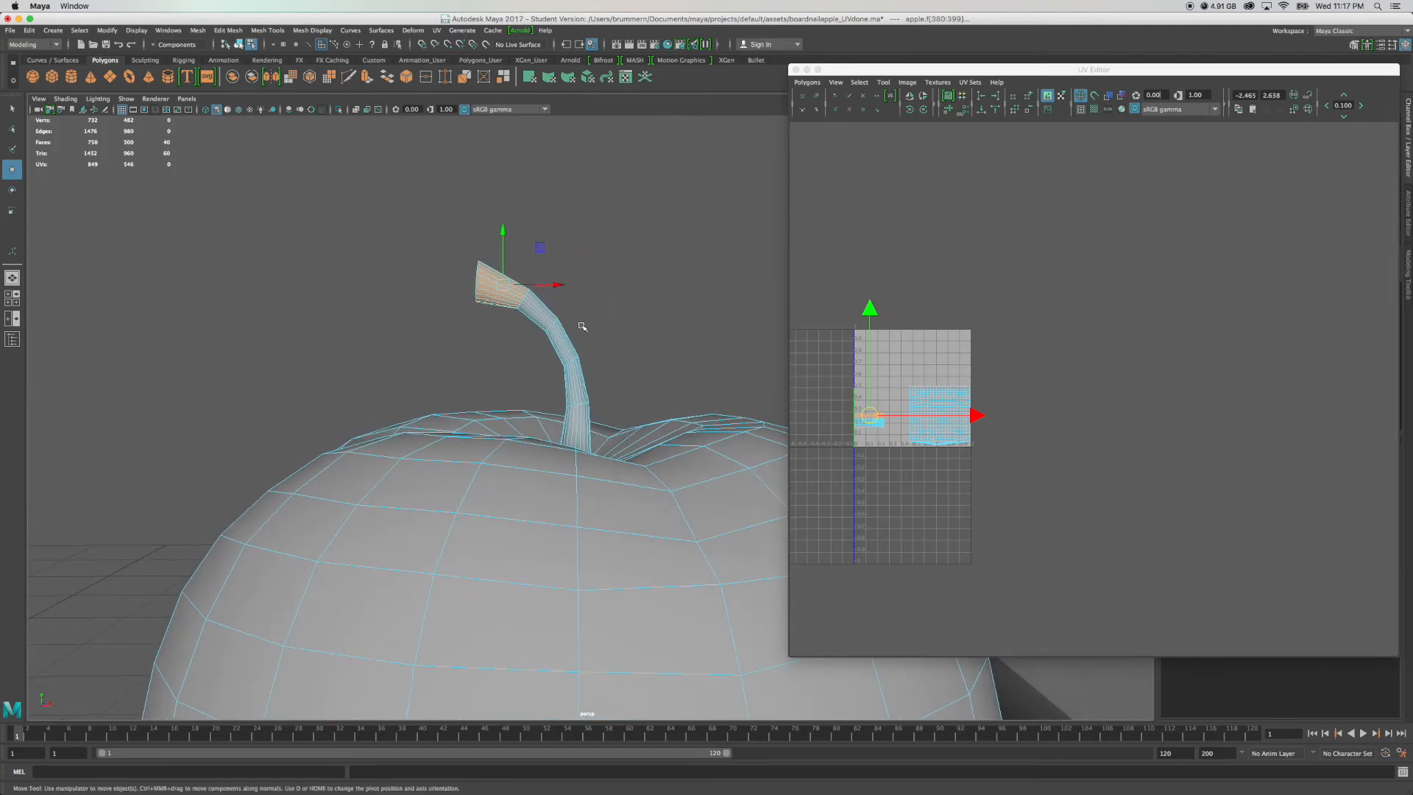
alt+drag(627, 376, 631, 365)
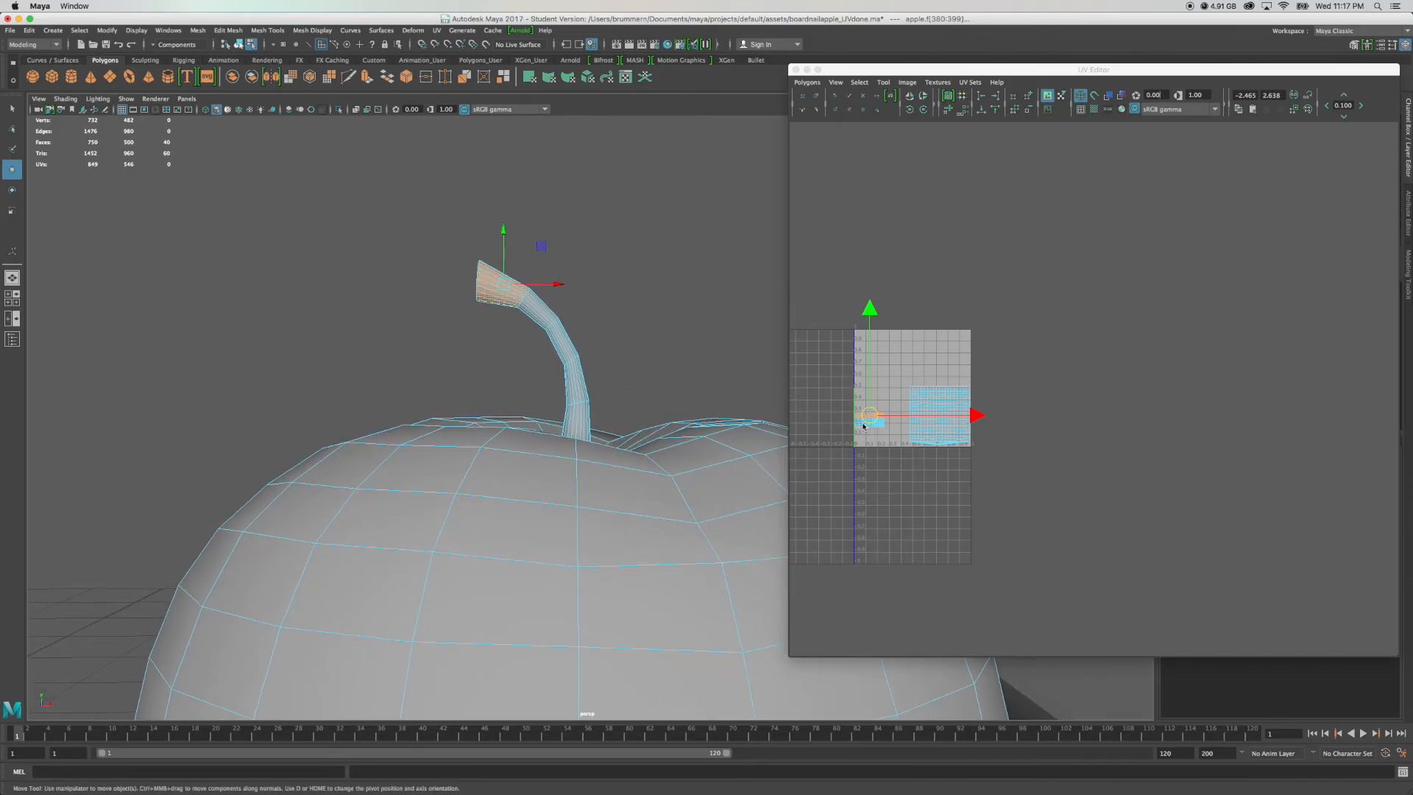
alt+drag(640, 384, 657, 337)
scroll(656, 337, up, 6)
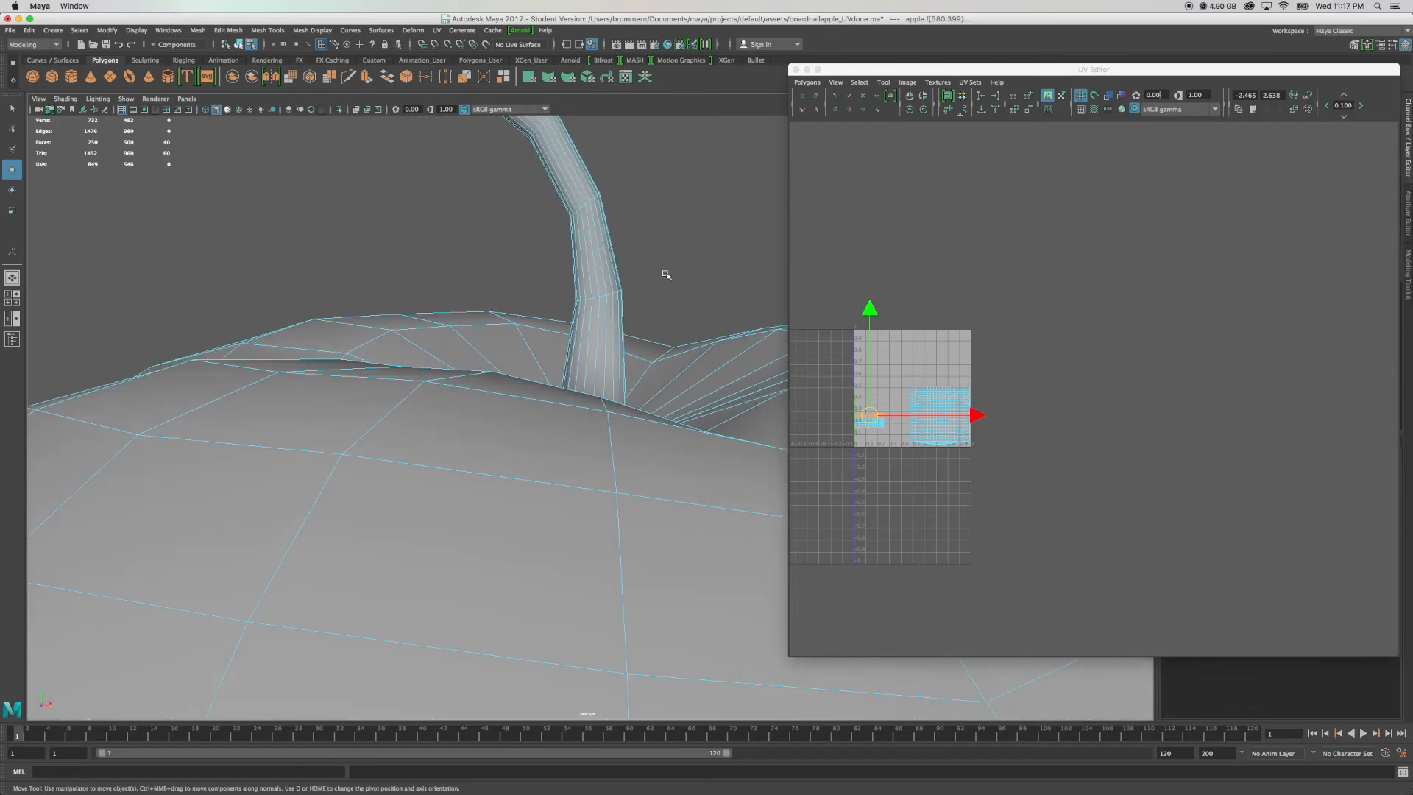
Select the edge loop just above the apple stem's base and level it with the Scale tool.
right_click(607, 312)
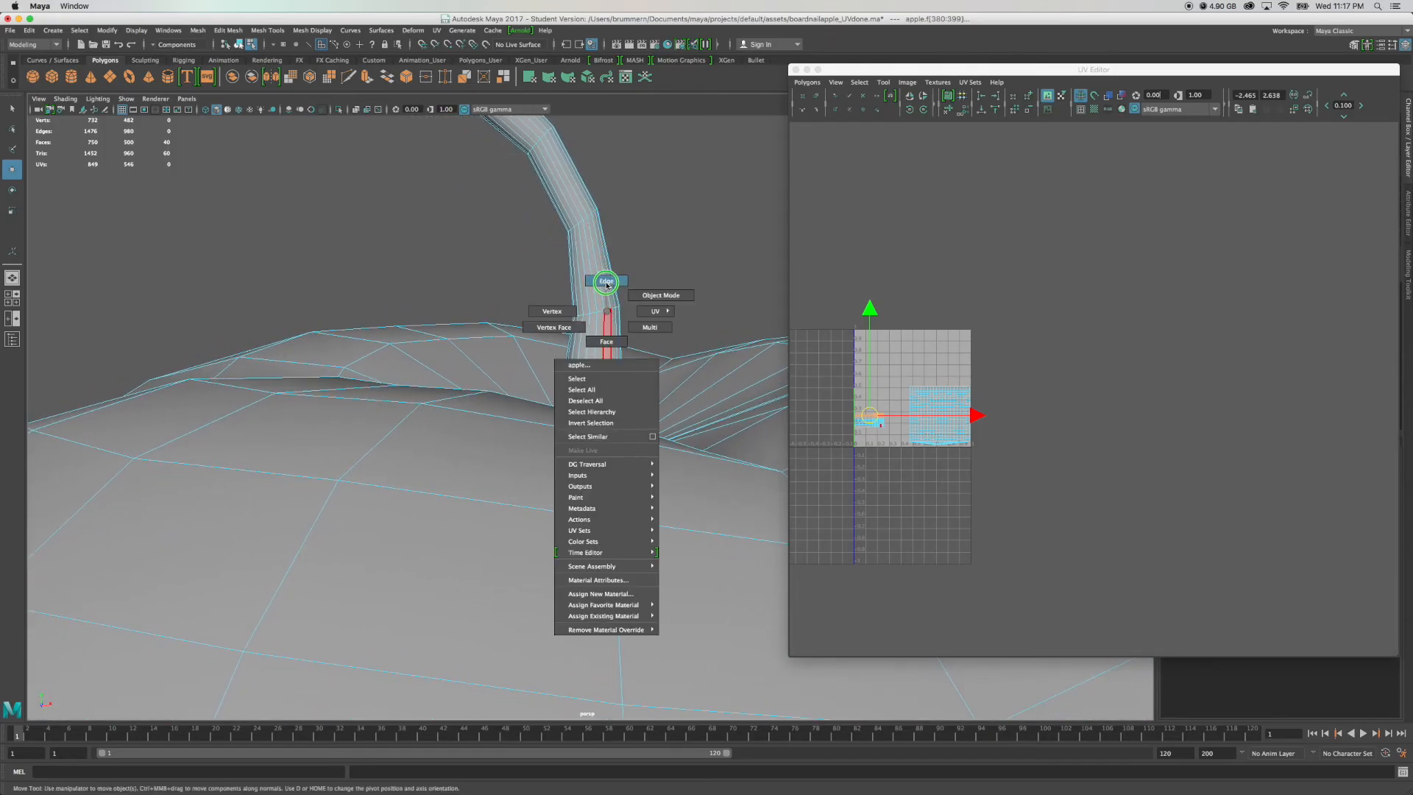
click(661, 295)
double_click(601, 312)
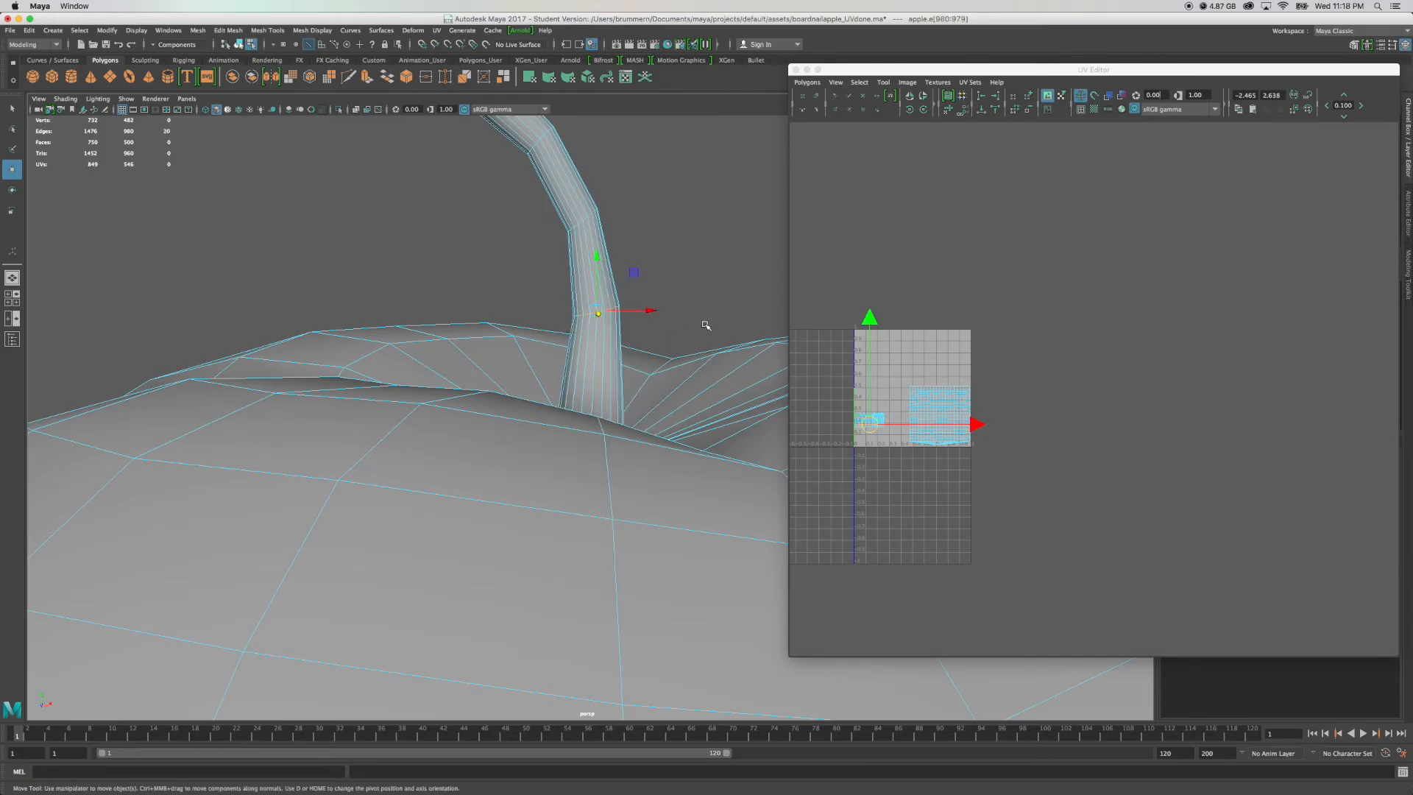
key(r)
mouse_move(597, 310)
mouse_down()
mouse_move(598, 341)
mouse_move(594, 312)
mouse_up()
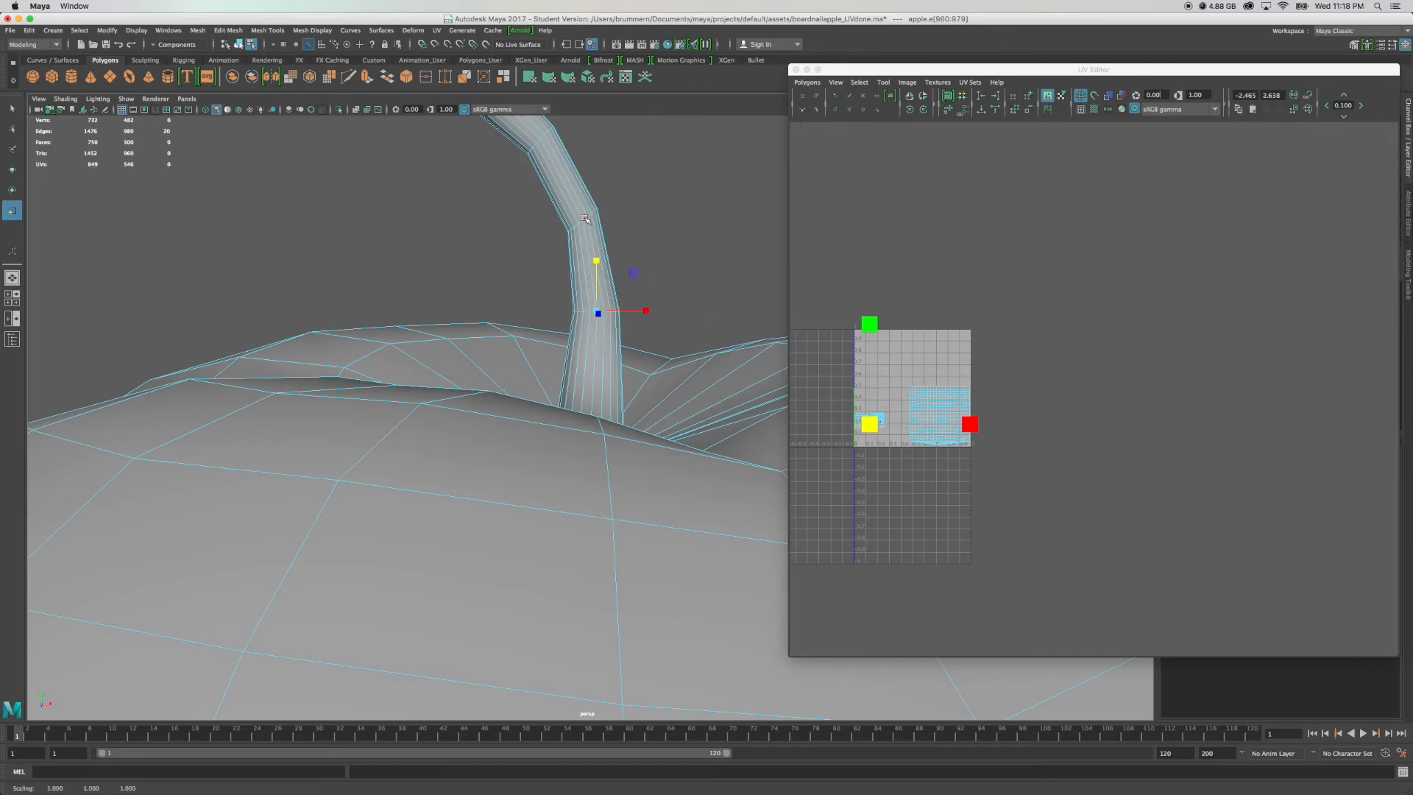
Rotate the second edge loop above the stem's base level and shift it sideways into line with the loop below.
double_click(586, 219)
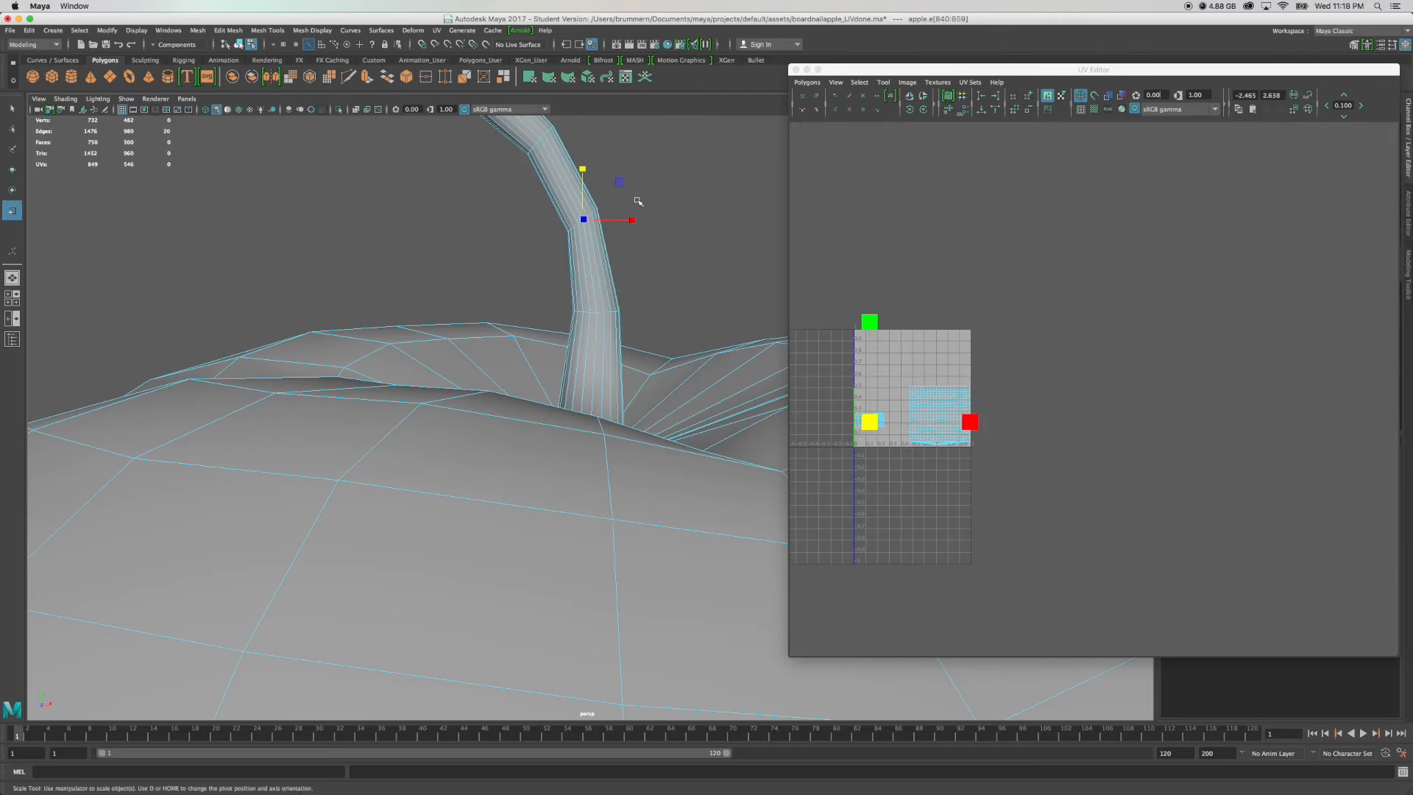
key(e)
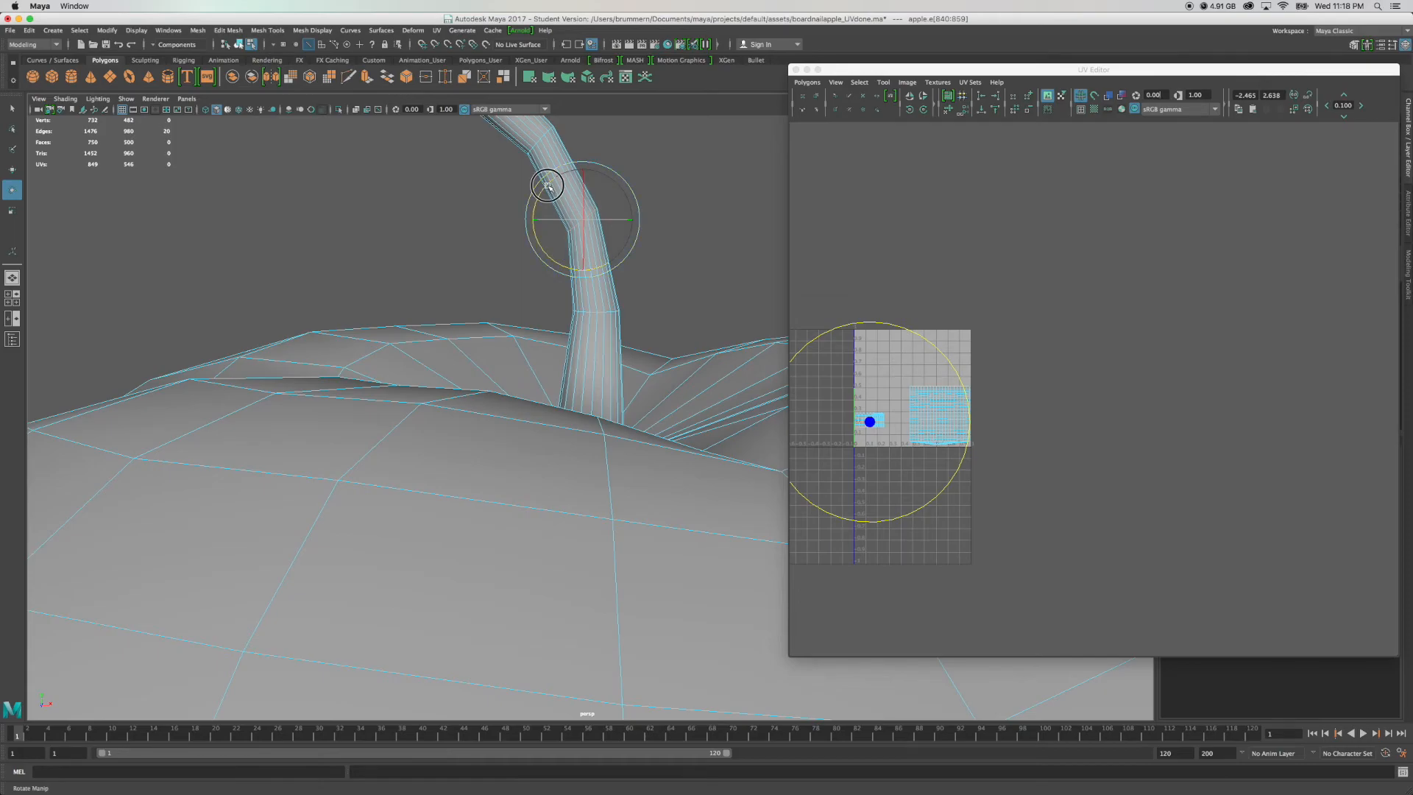
click(576, 170)
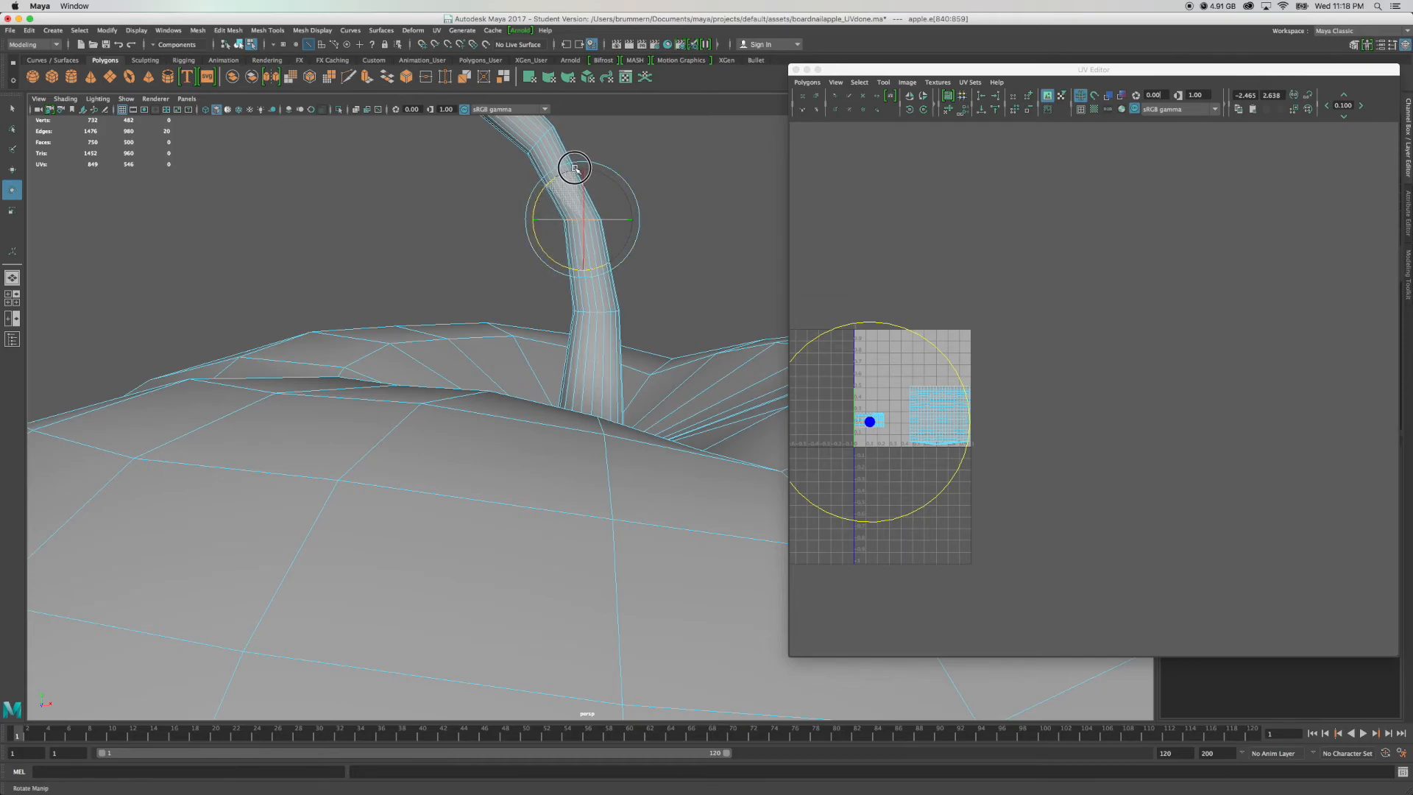
key(w)
drag(636, 220, 667, 361)
scroll(648, 219, down, 3)
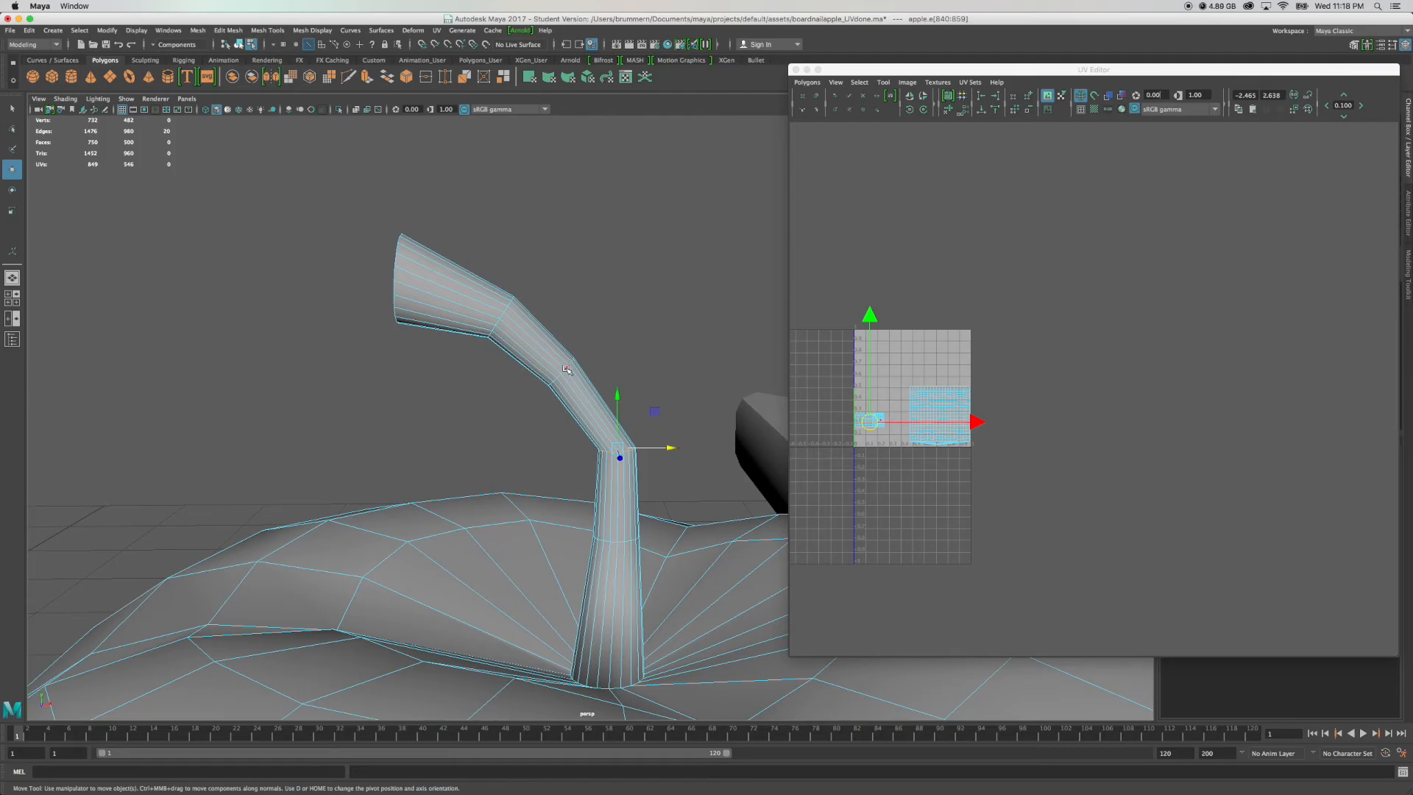
Rotate the third edge loop up the stem level and move it sideways directly over the straightened lower section.
double_click(566, 371)
key(e)
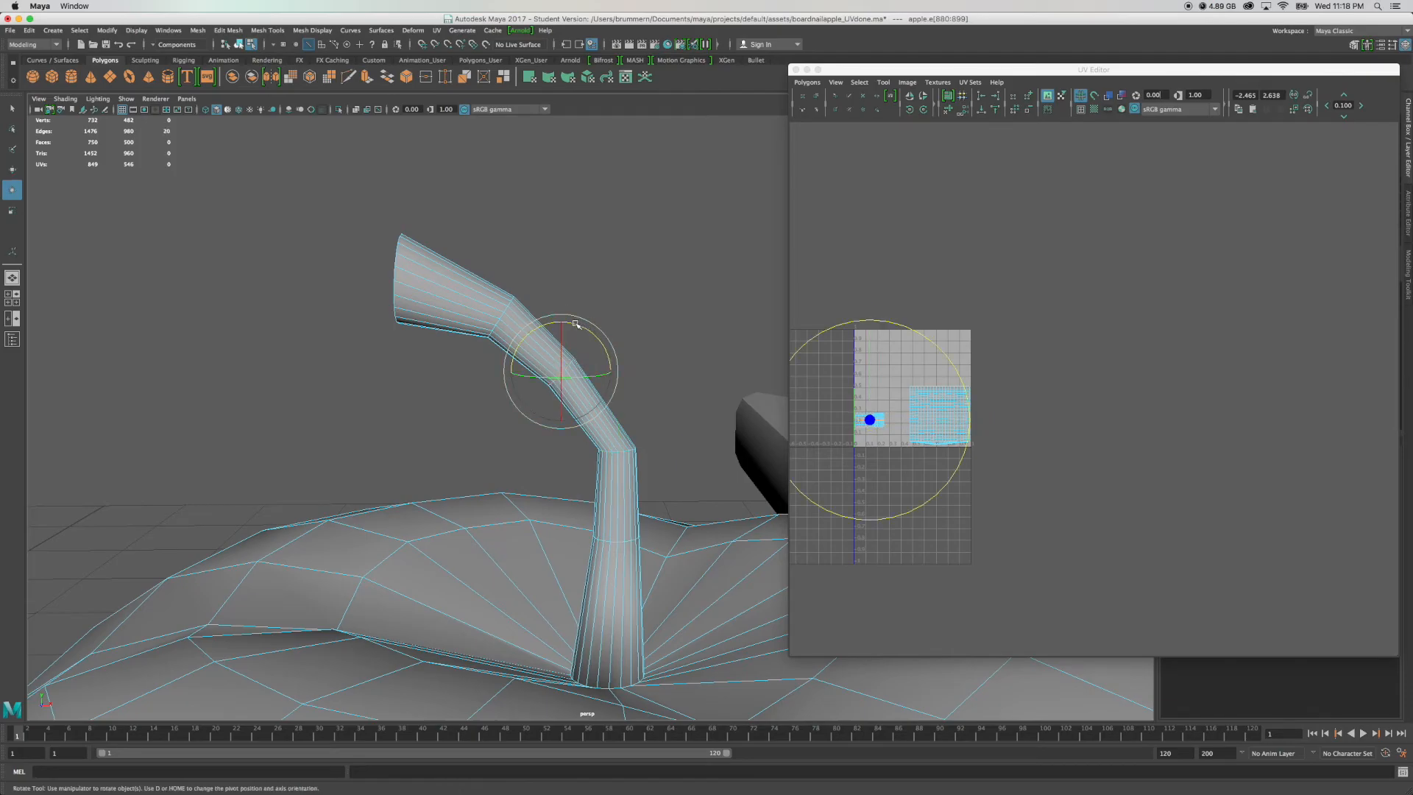
drag(577, 324, 664, 370)
key(w)
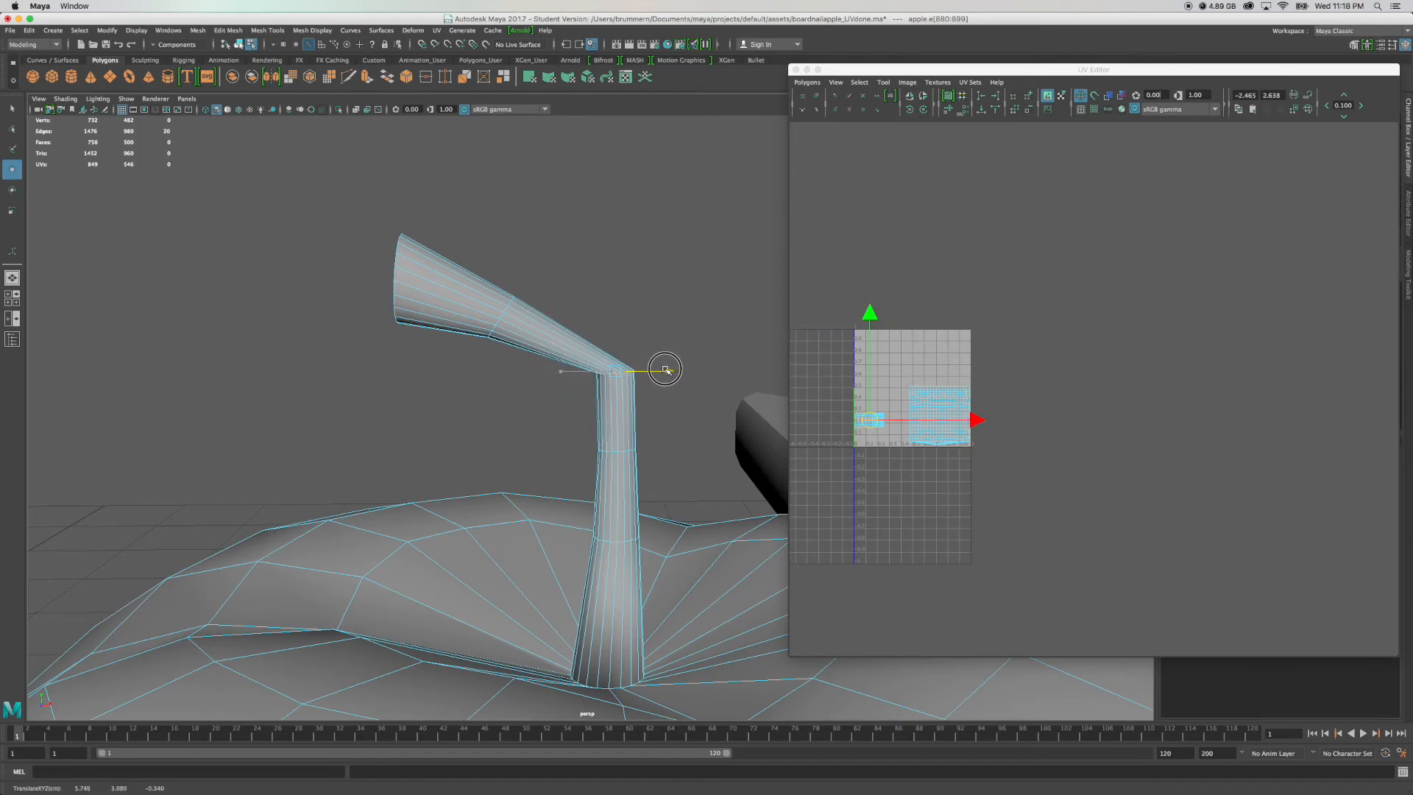
Level the edge loop below the stem's tip, align it over the stem's straight section, and raise it above the previous loop.
click(506, 311)
double_click(505, 311)
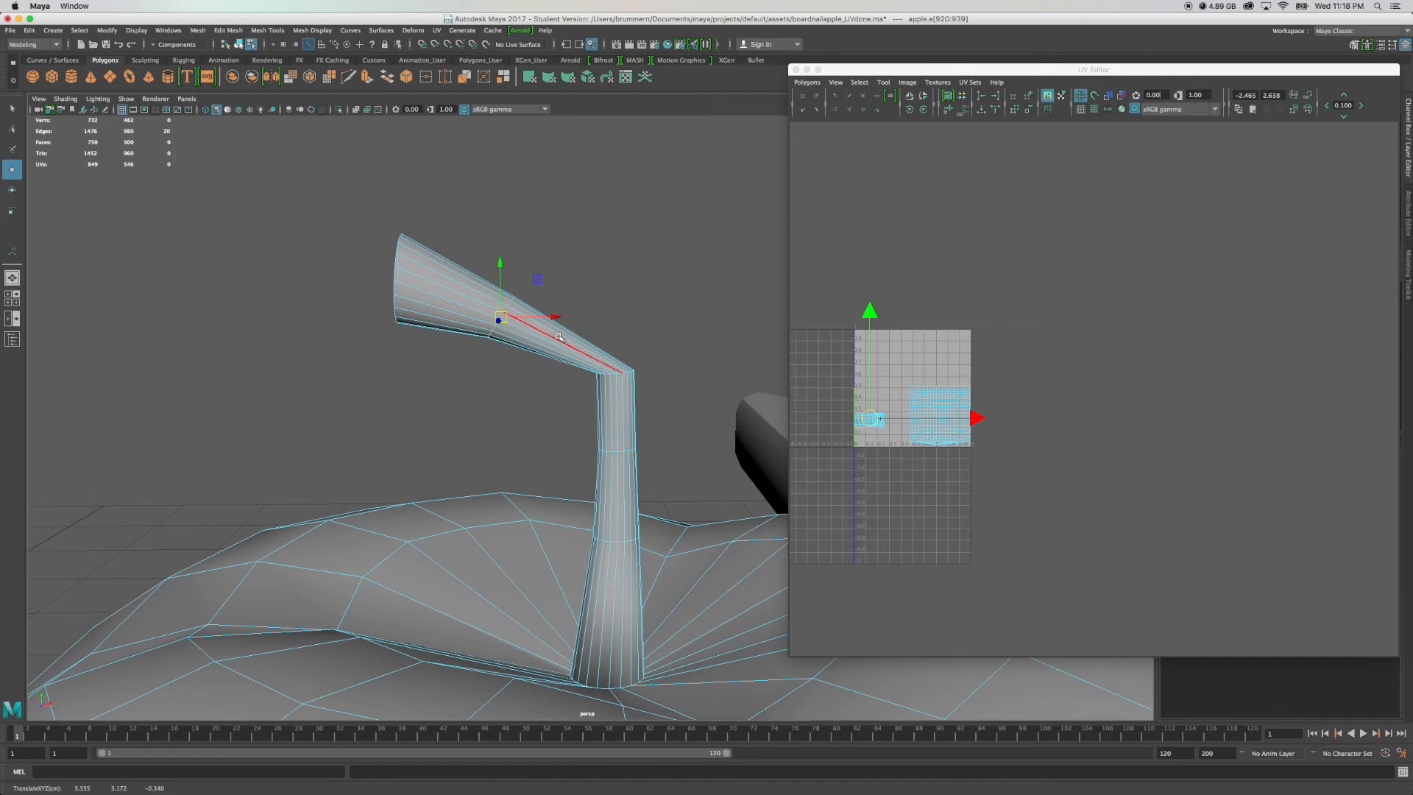
key(e)
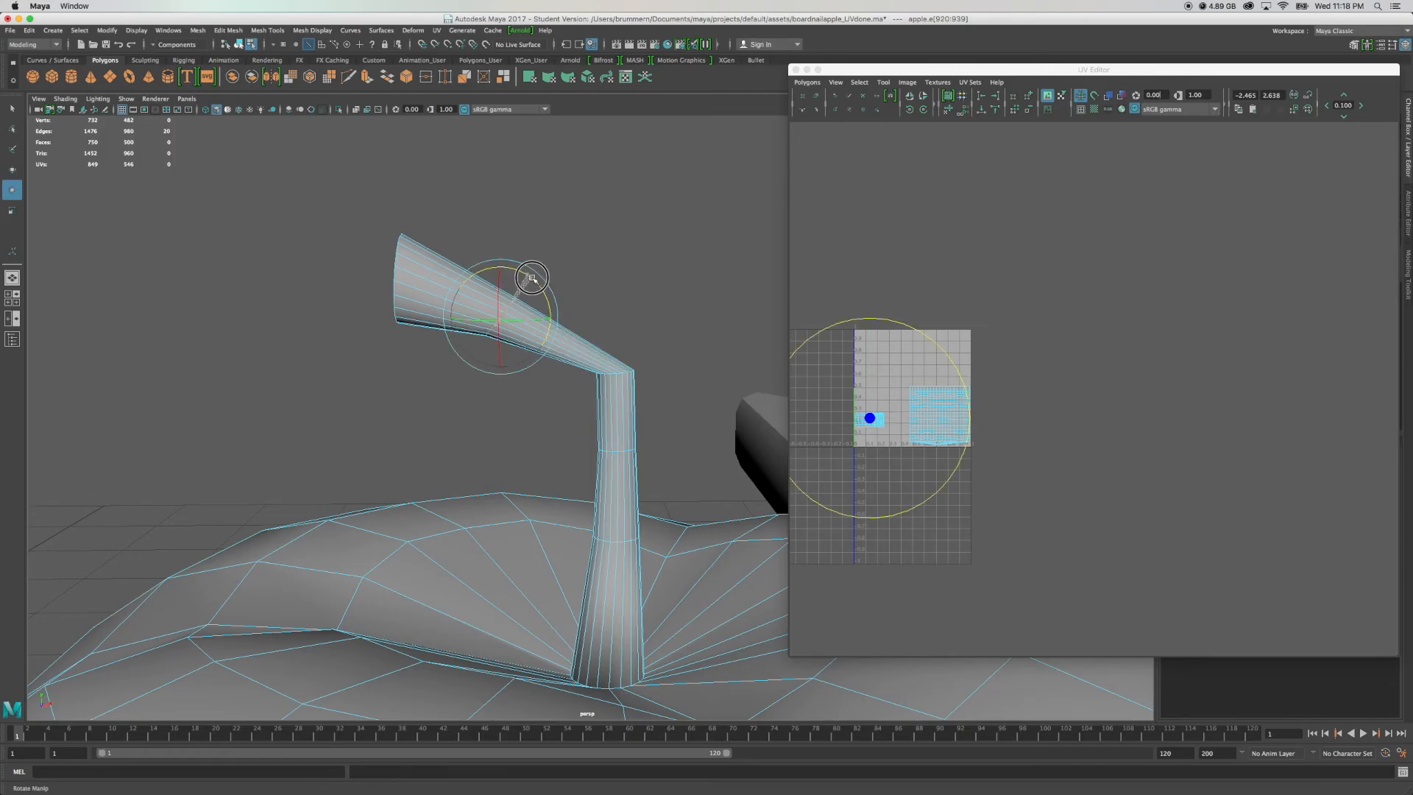
drag(546, 286, 663, 313)
key(w)
click(563, 316)
drag(615, 262, 615, 229)
Rotate the edge loop around the stem's tip level, then undo the attempt to raise only that loop.
click(396, 261)
double_click(396, 261)
key(e)
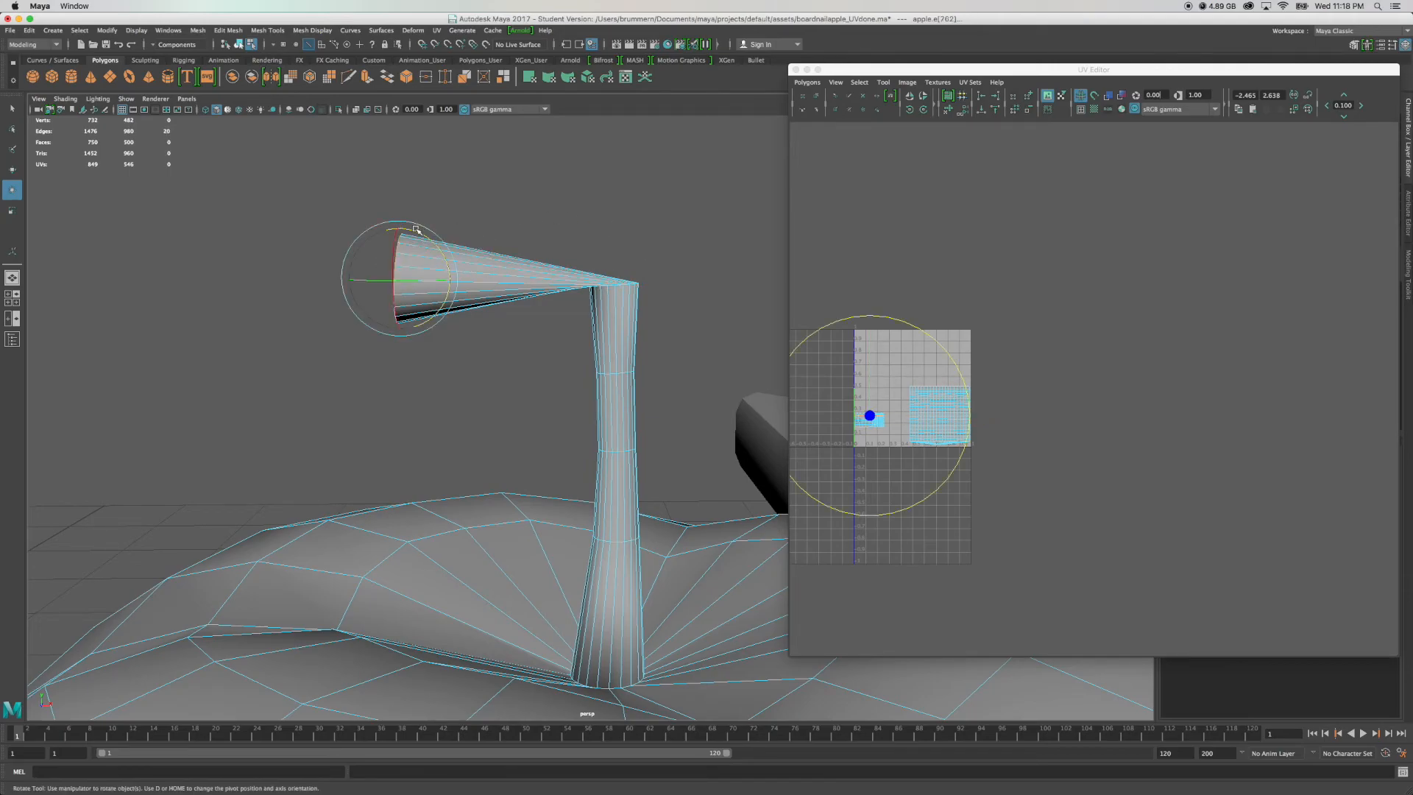
drag(411, 231, 474, 296)
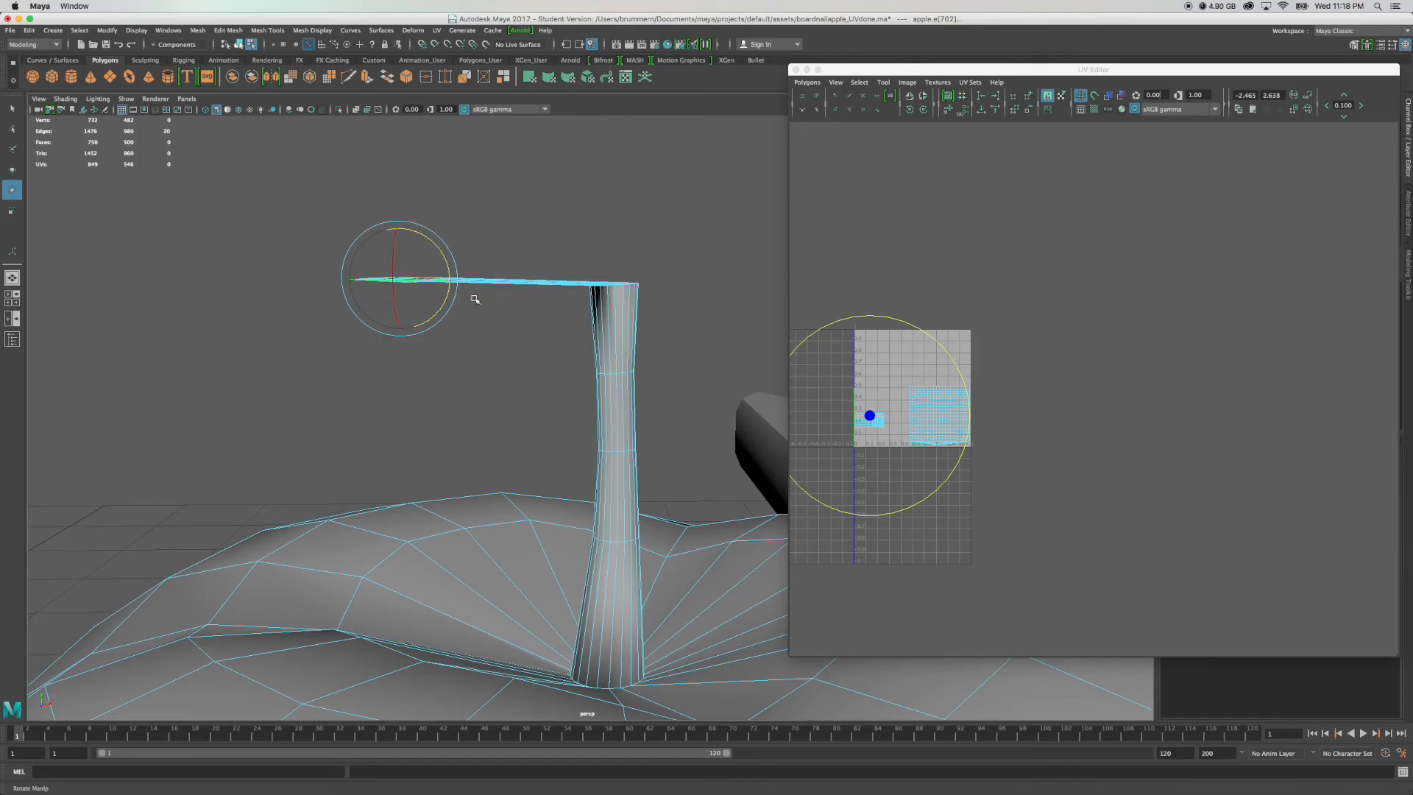
key(w)
drag(402, 230, 407, 150)
key(ctrl+z)
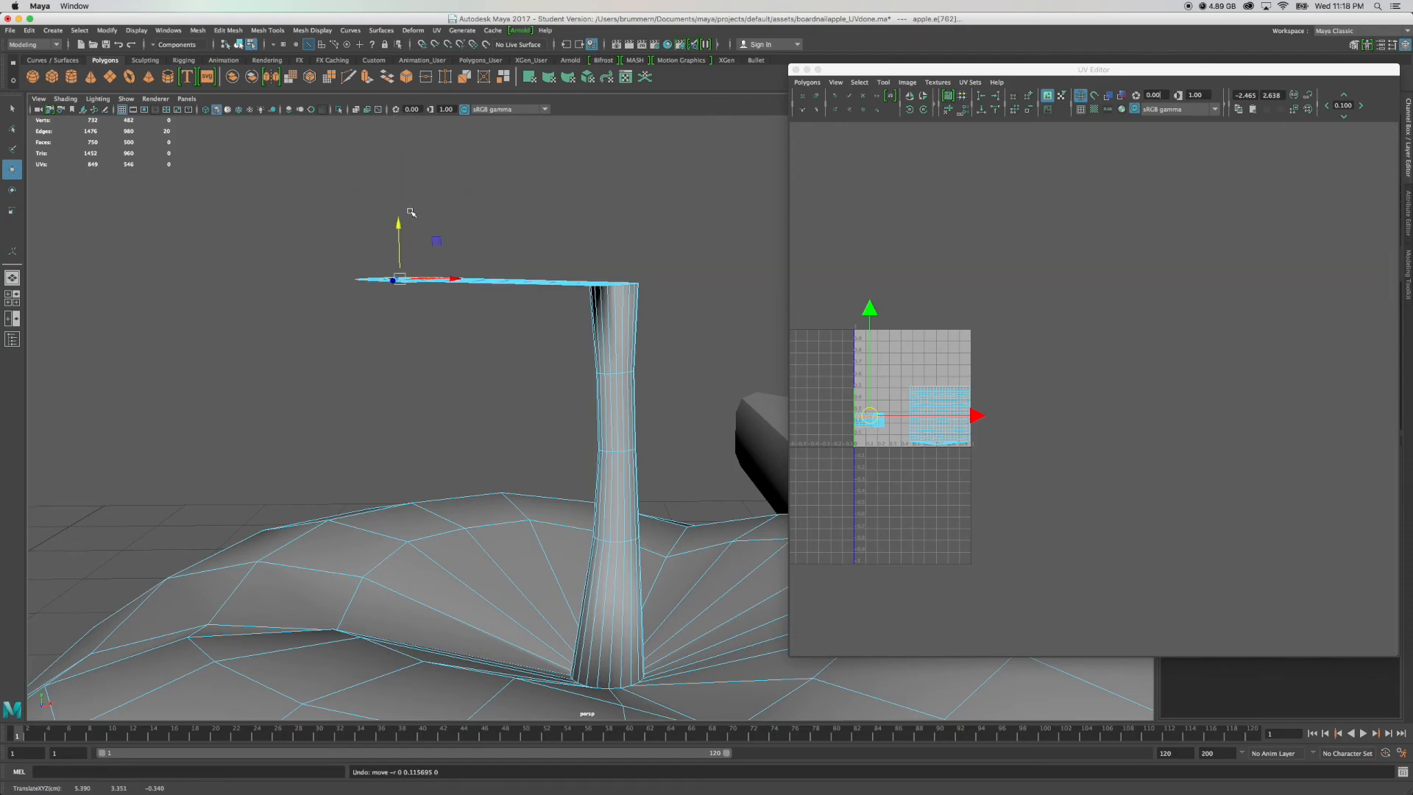
Select all vertices of the stem's tip, raise them, and move them directly over the stem so it stands upright.
right_click(454, 275)
click(454, 275)
drag(338, 232, 477, 329)
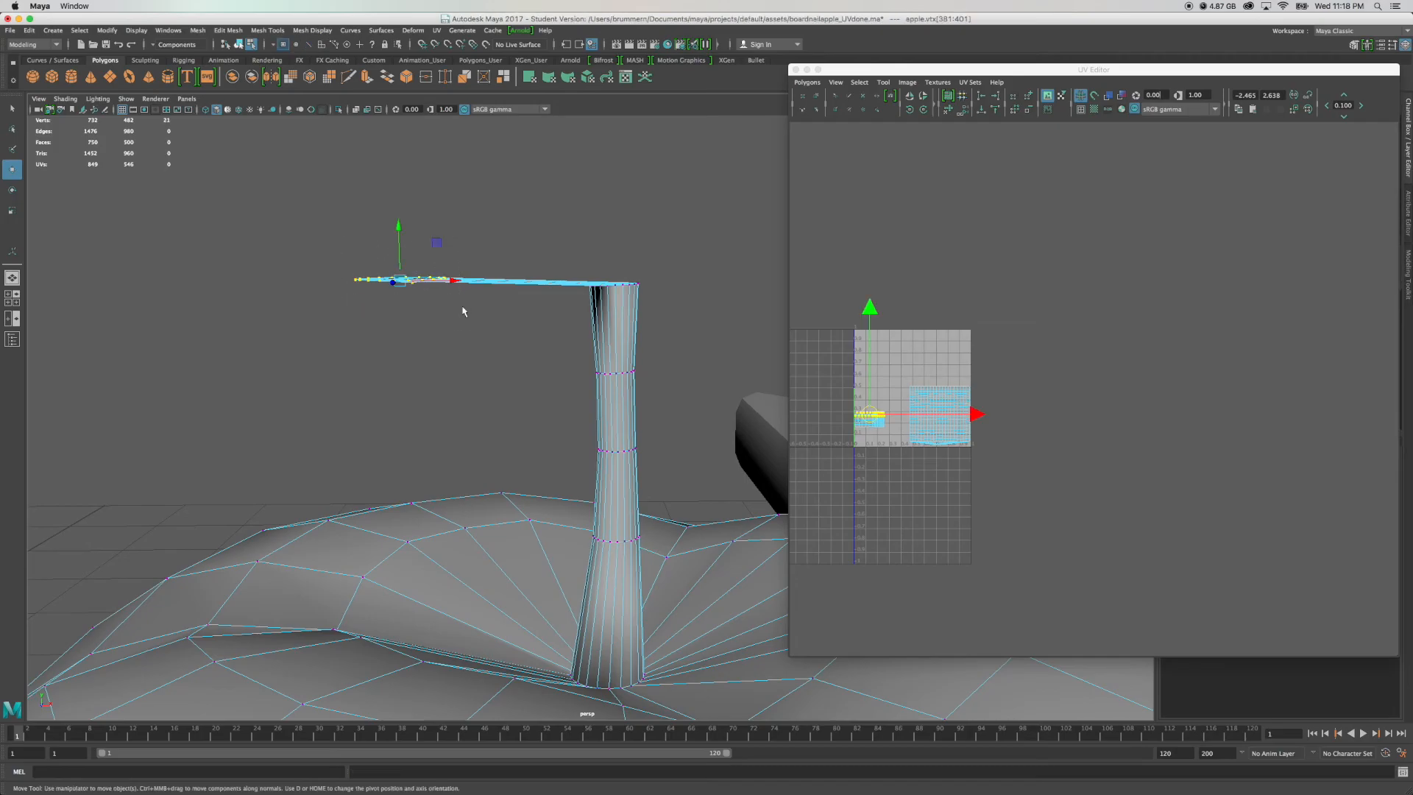
drag(398, 237, 395, 132)
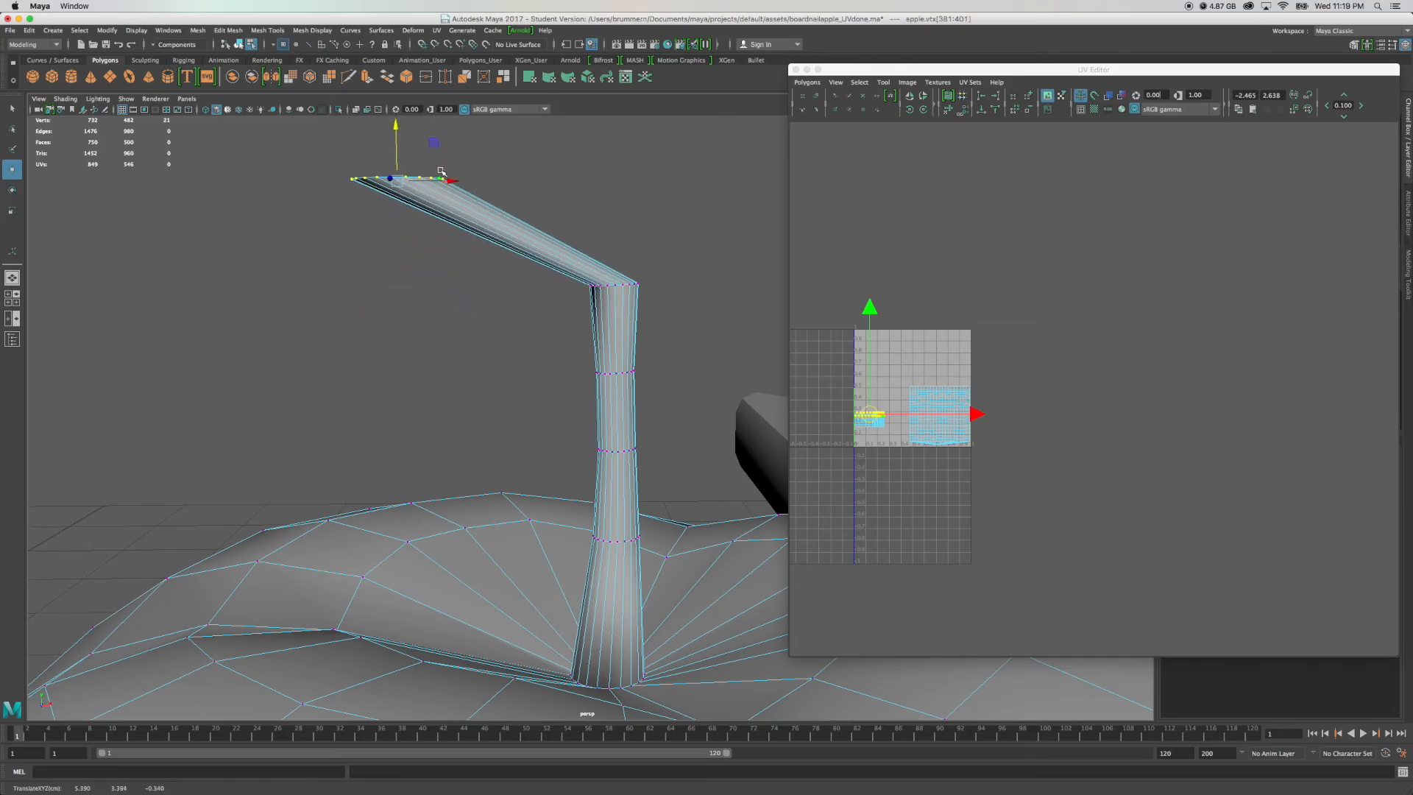
drag(450, 183, 616, 122)
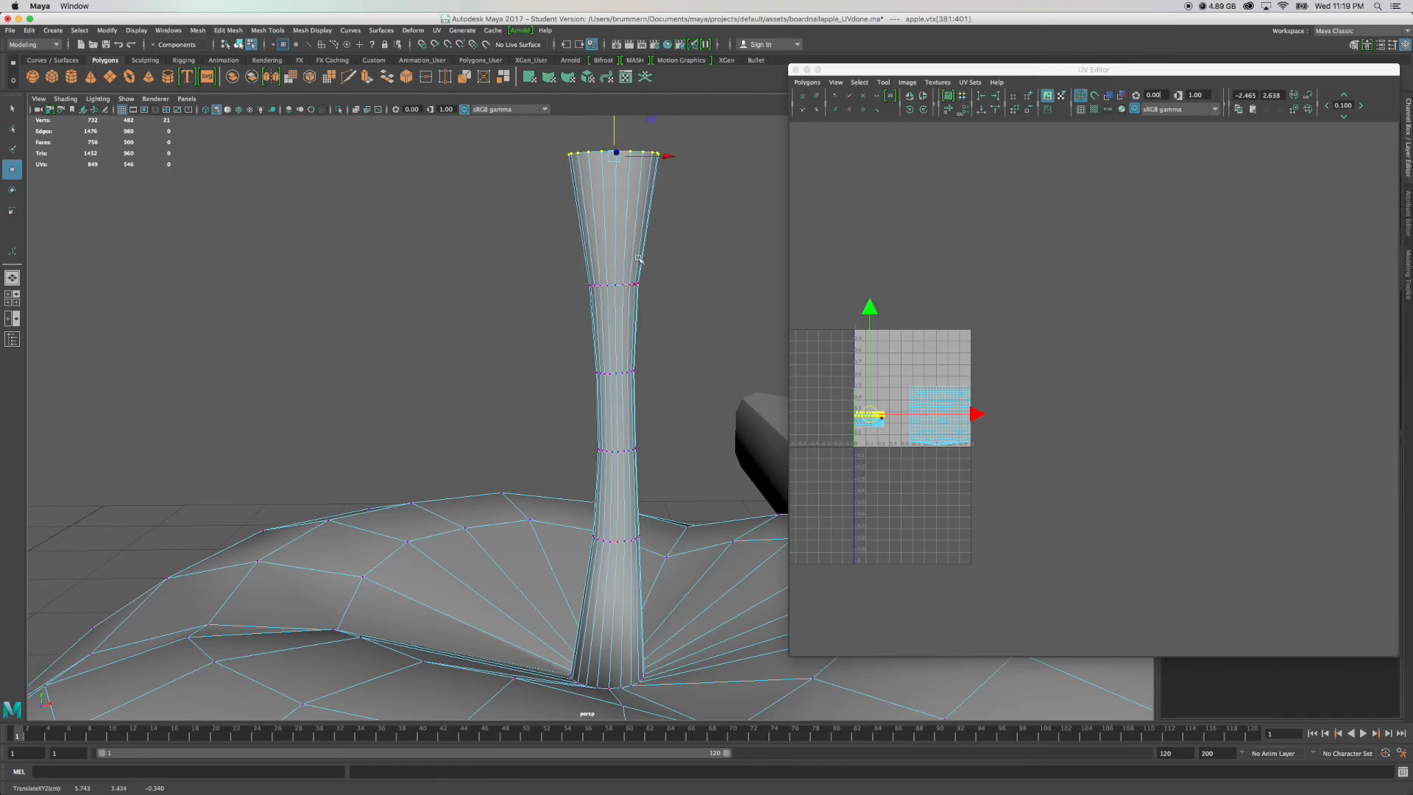
Check the stem's tip from above and nudge the center vertex of its cap toward the middle.
alt+drag(622, 337, 431, 458)
click(466, 158)
click(543, 289)
drag(498, 303, 503, 300)
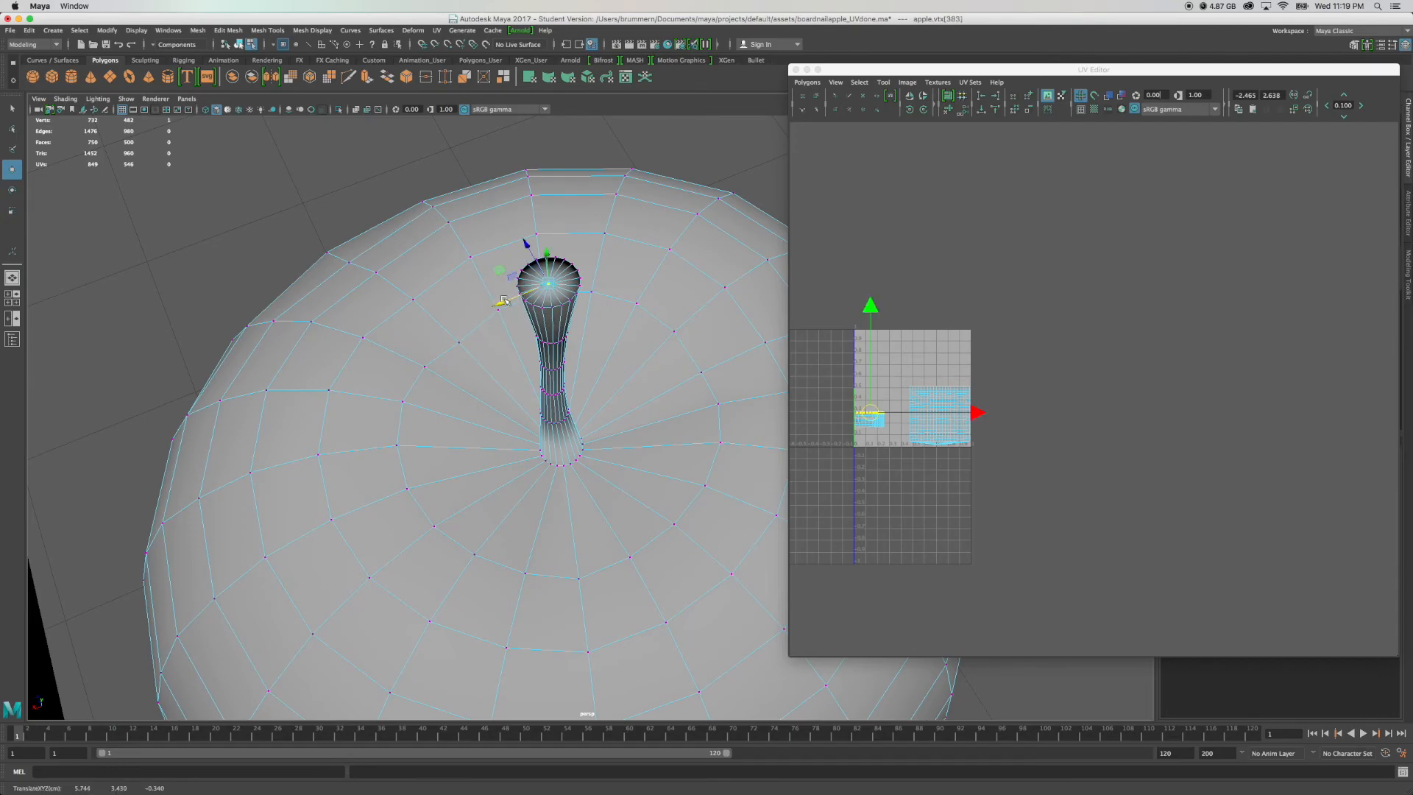
click(433, 181)
Select all side faces of the straightened stem, leaving out the cap at its tip.
alt+drag(432, 180, 747, 318)
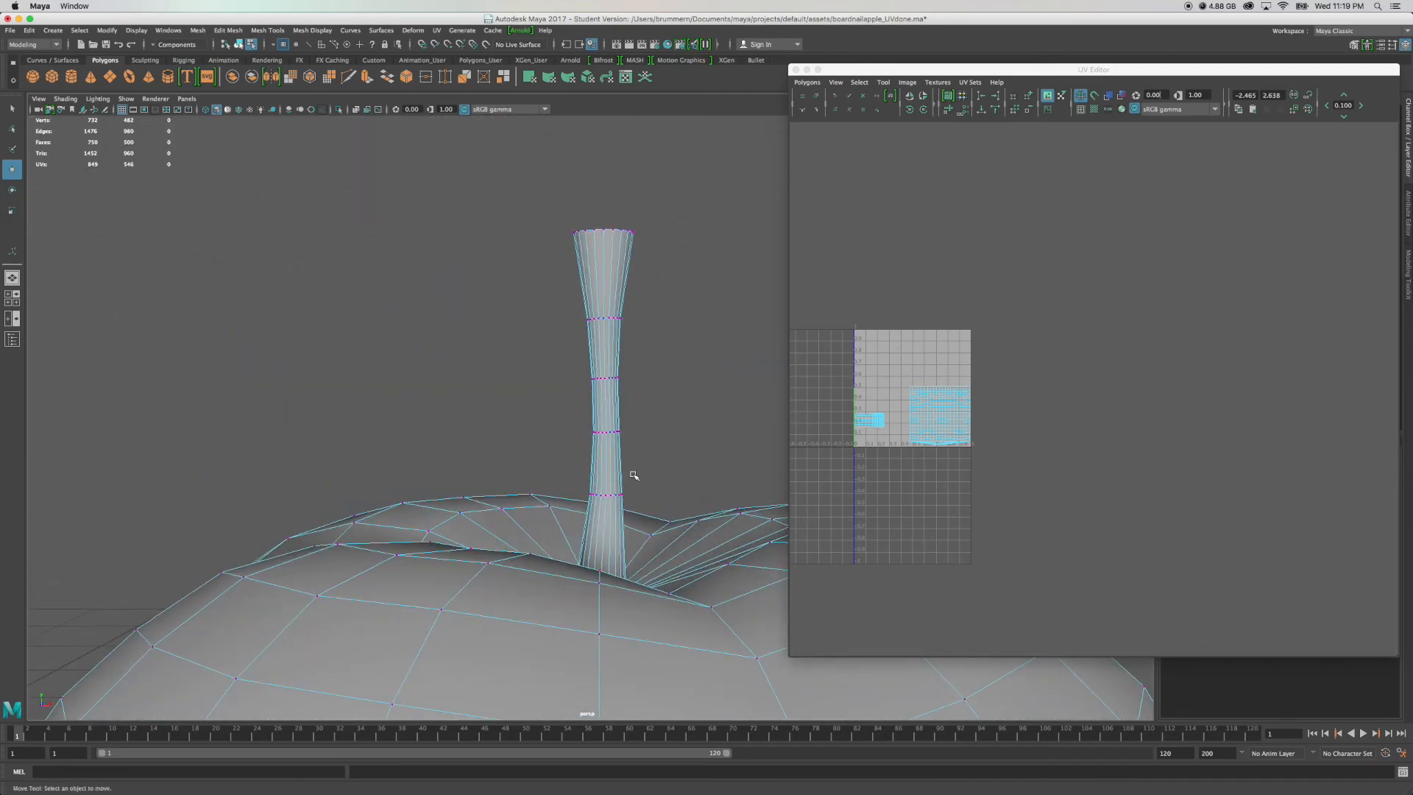
alt+drag(682, 456, 667, 444)
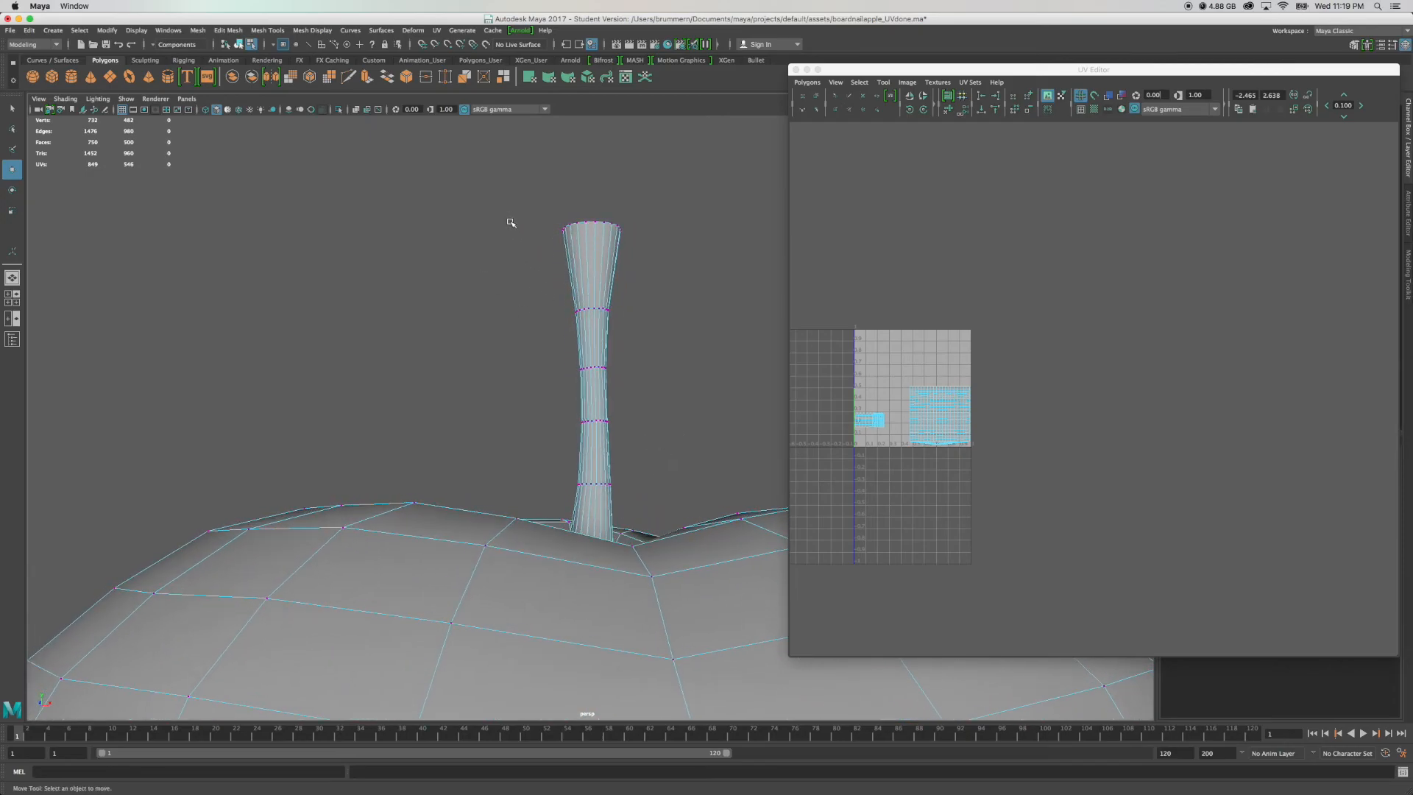
right_click(592, 289)
click(595, 319)
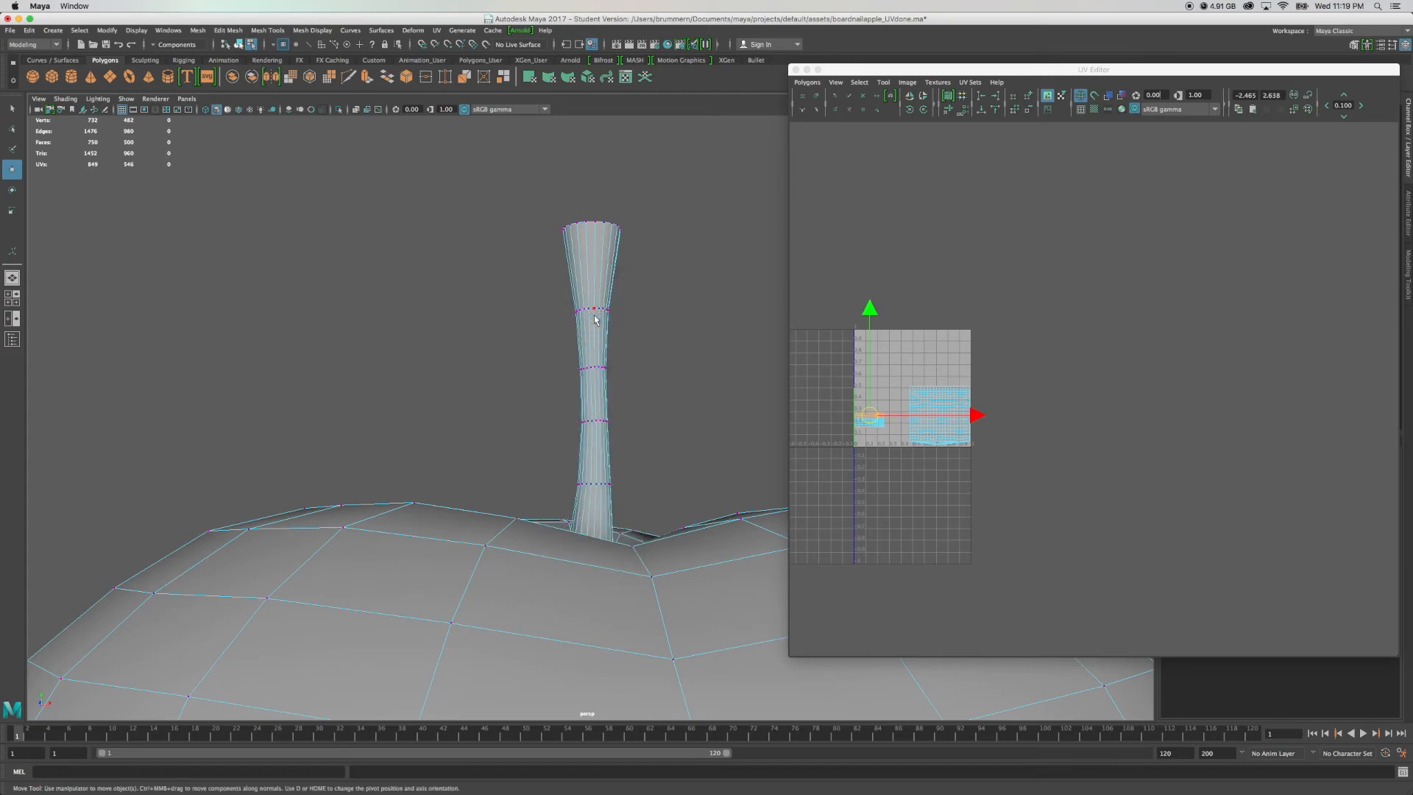
drag(526, 289, 679, 488)
alt+drag(684, 326, 680, 368)
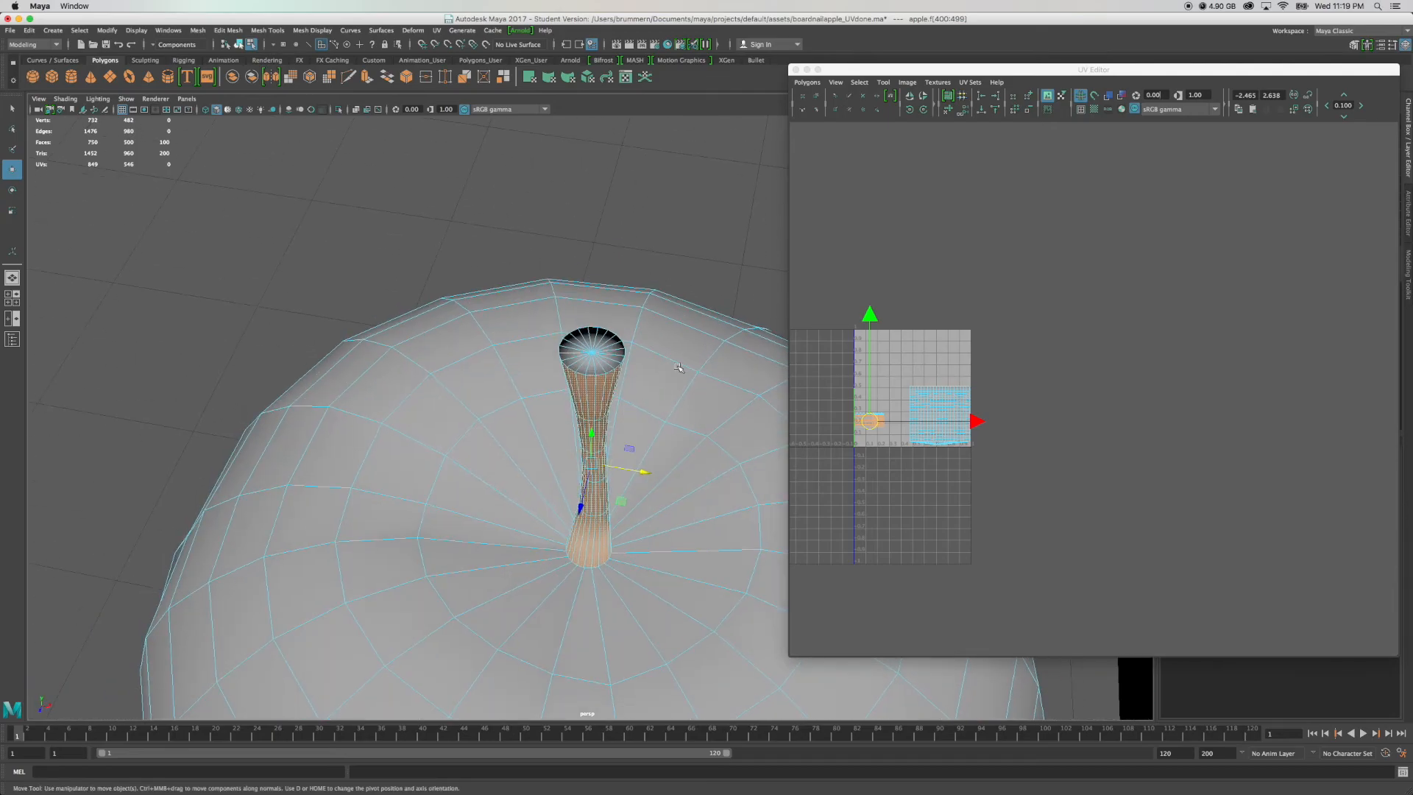
drag(560, 332, 714, 360)
Apply a cylindrical UV projection to the stem's side faces and move the new shell outside the 0–1 tile.
click(437, 30)
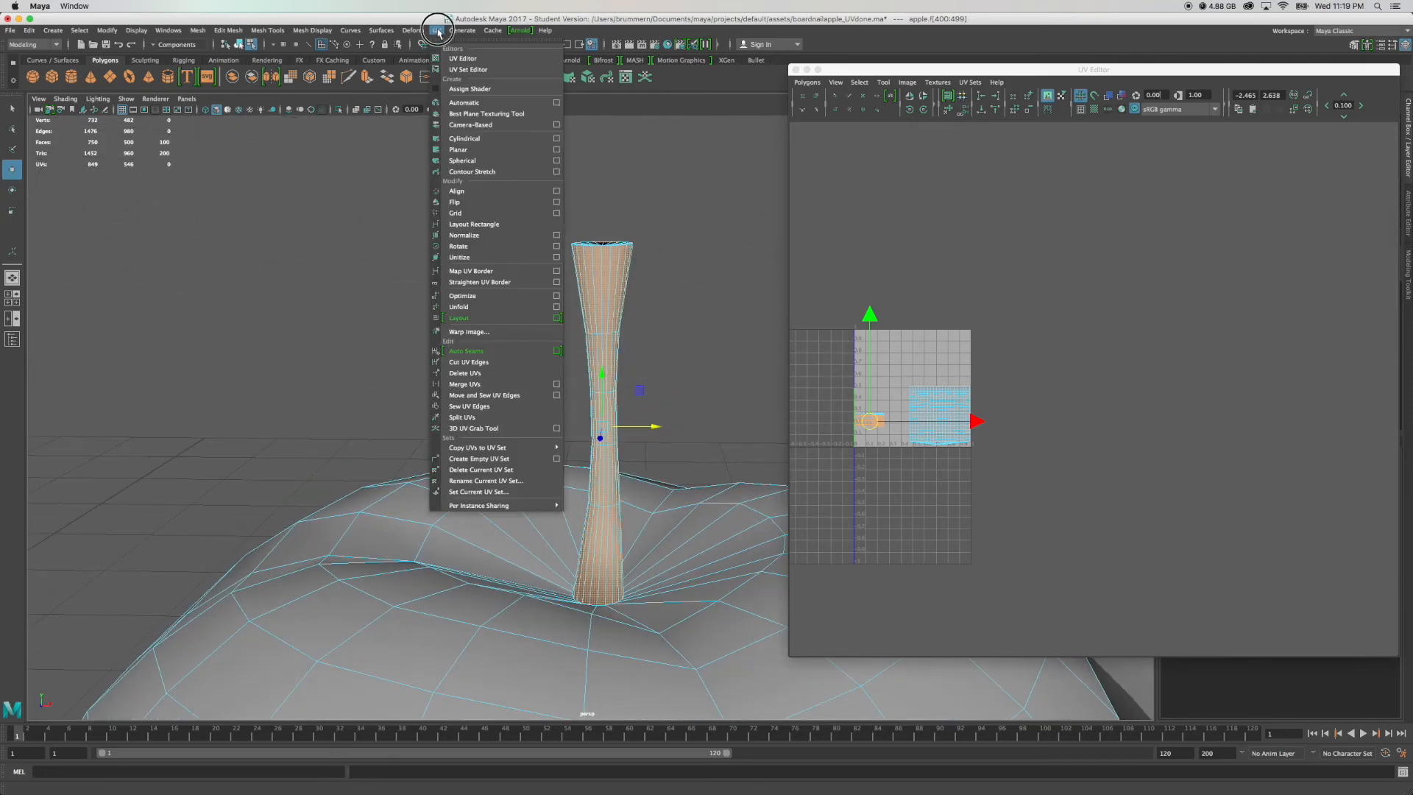
click(475, 139)
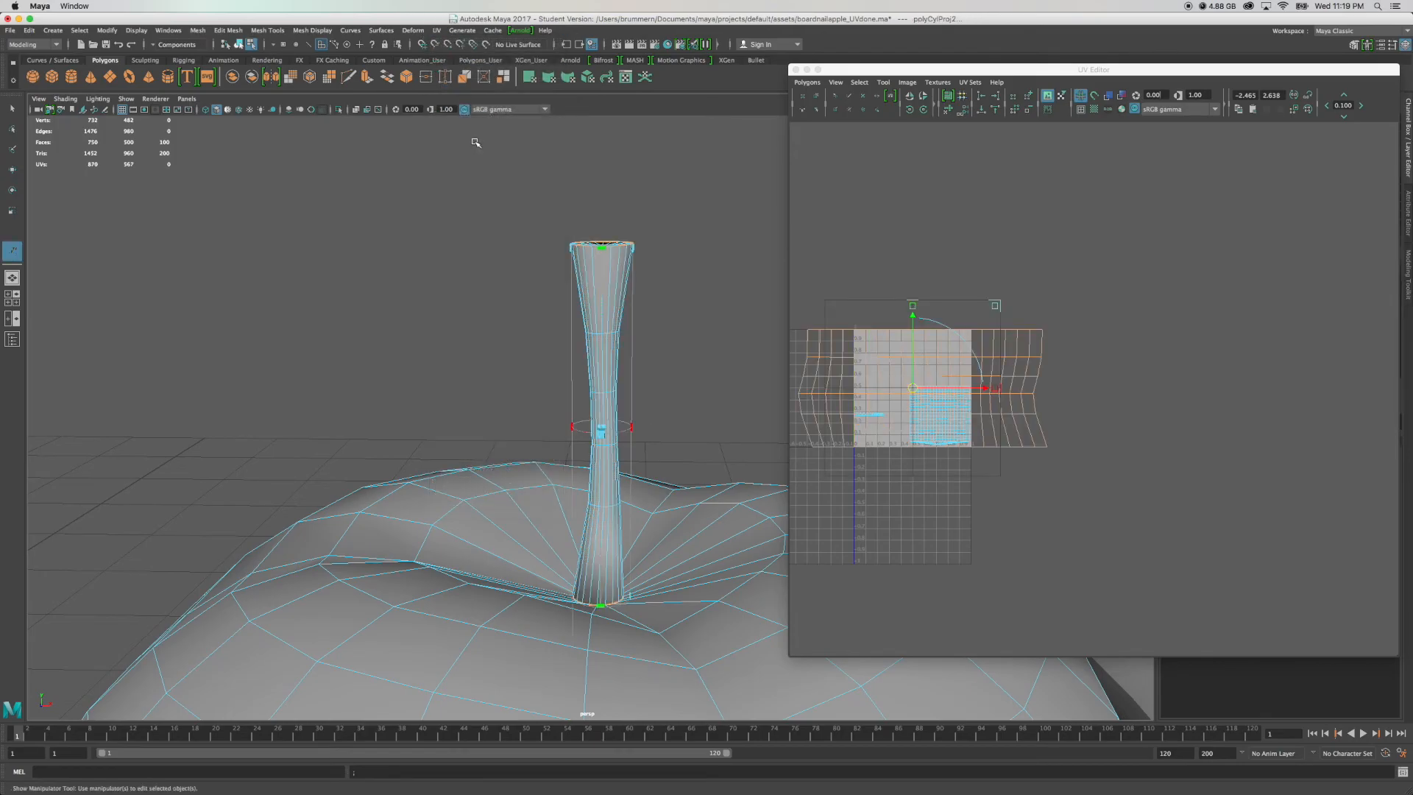
scroll(888, 341, up, 1)
scroll(899, 340, down, 3)
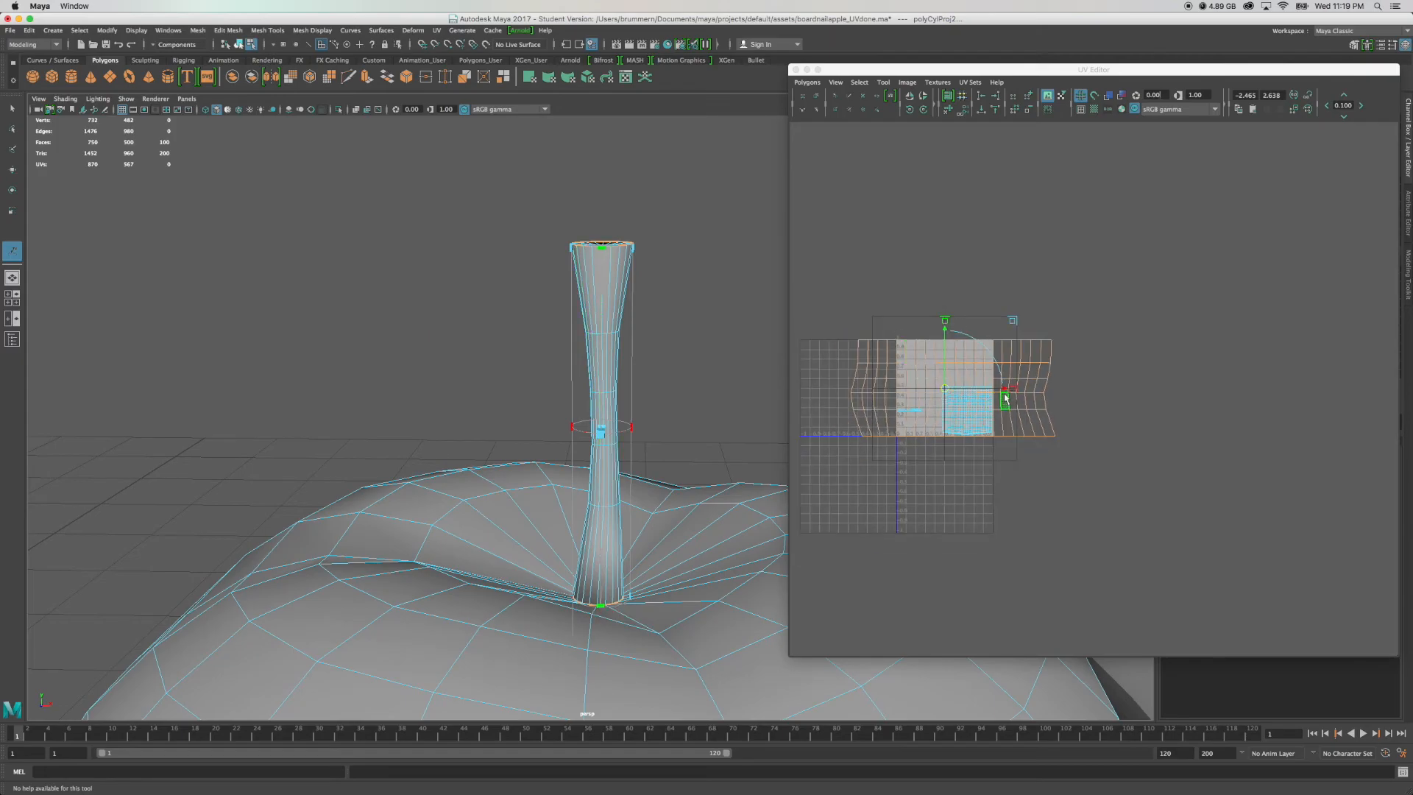
drag(1015, 388, 1225, 389)
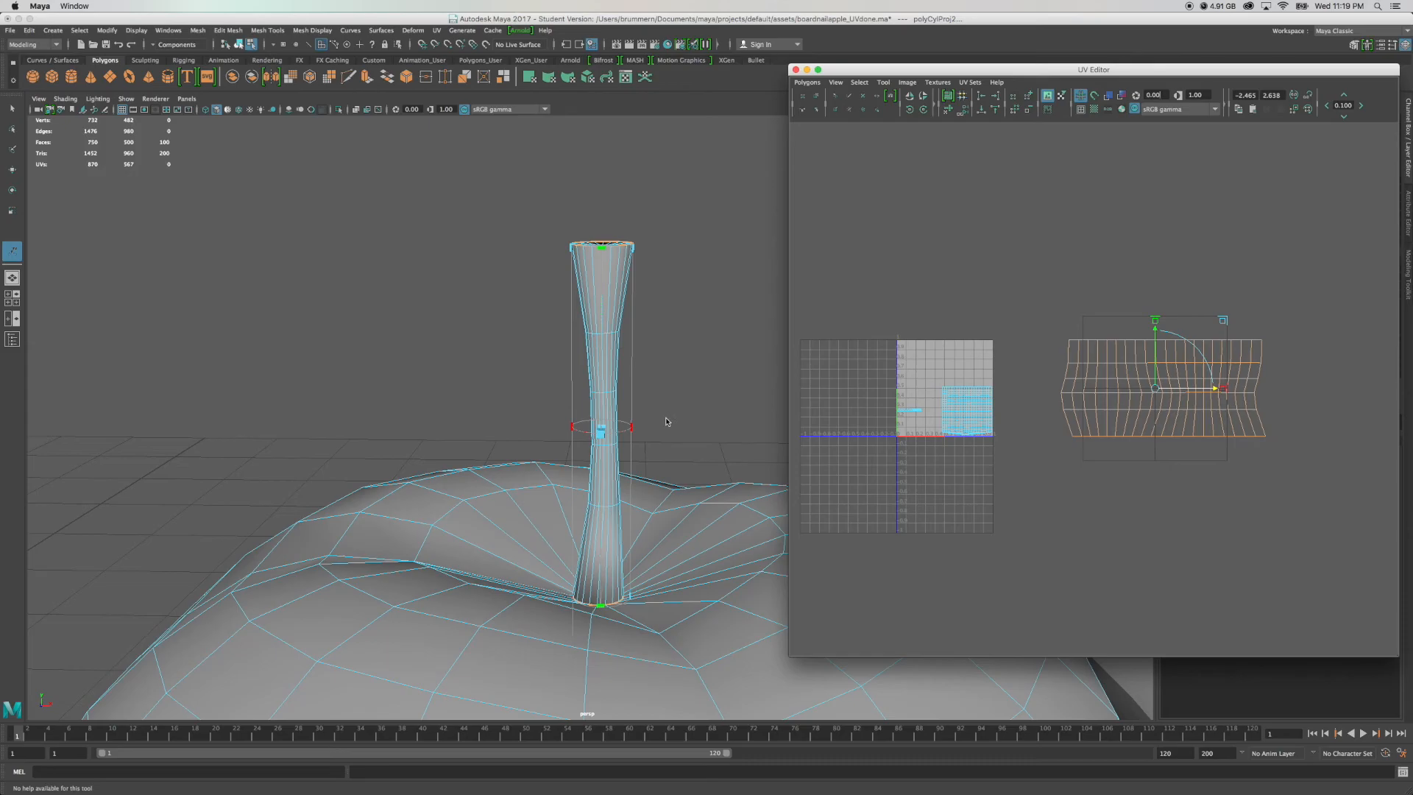
Extend the cylindrical projection's sweep until it wraps fully around the stem.
alt+drag(700, 381, 609, 400)
click(564, 421)
scroll(565, 420, up, 2)
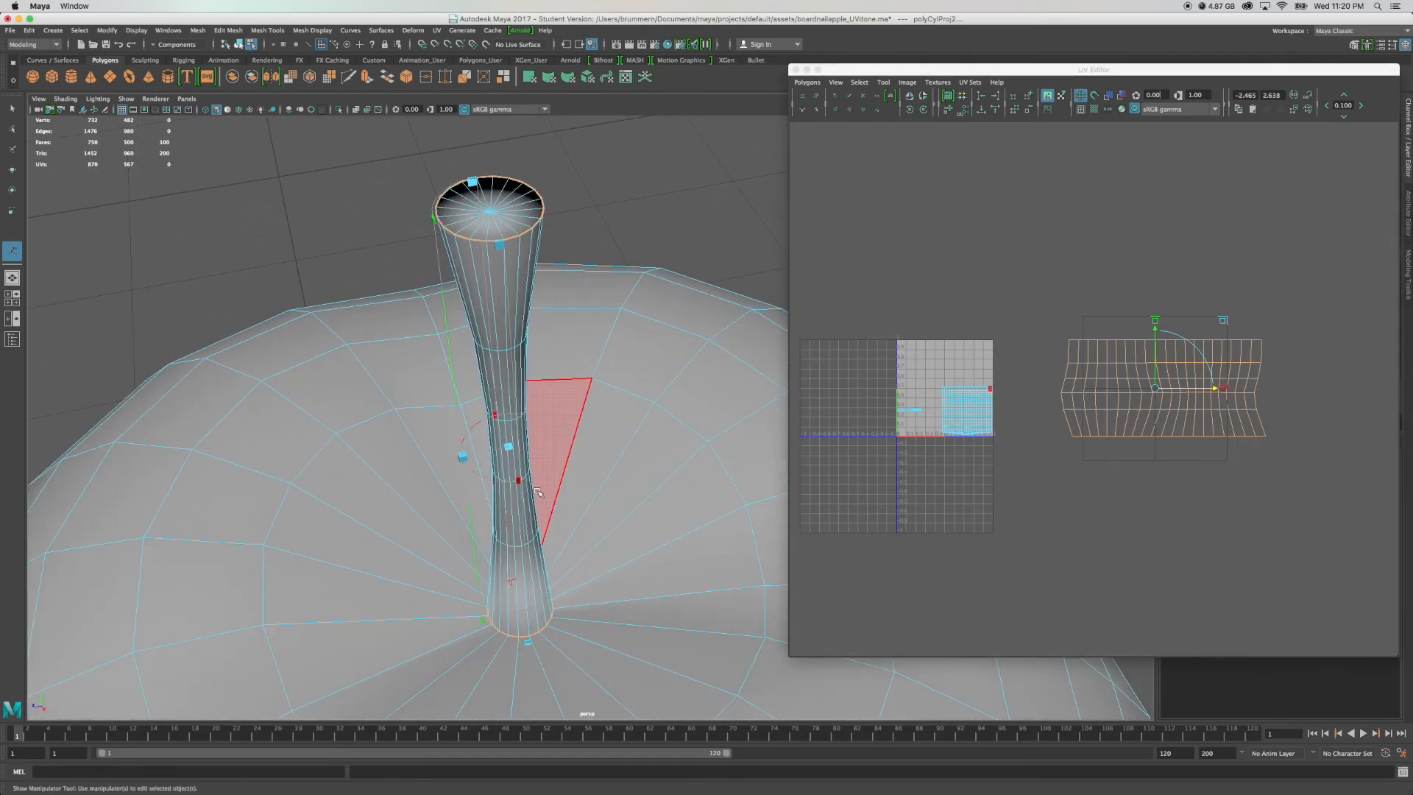
drag(524, 482, 552, 418)
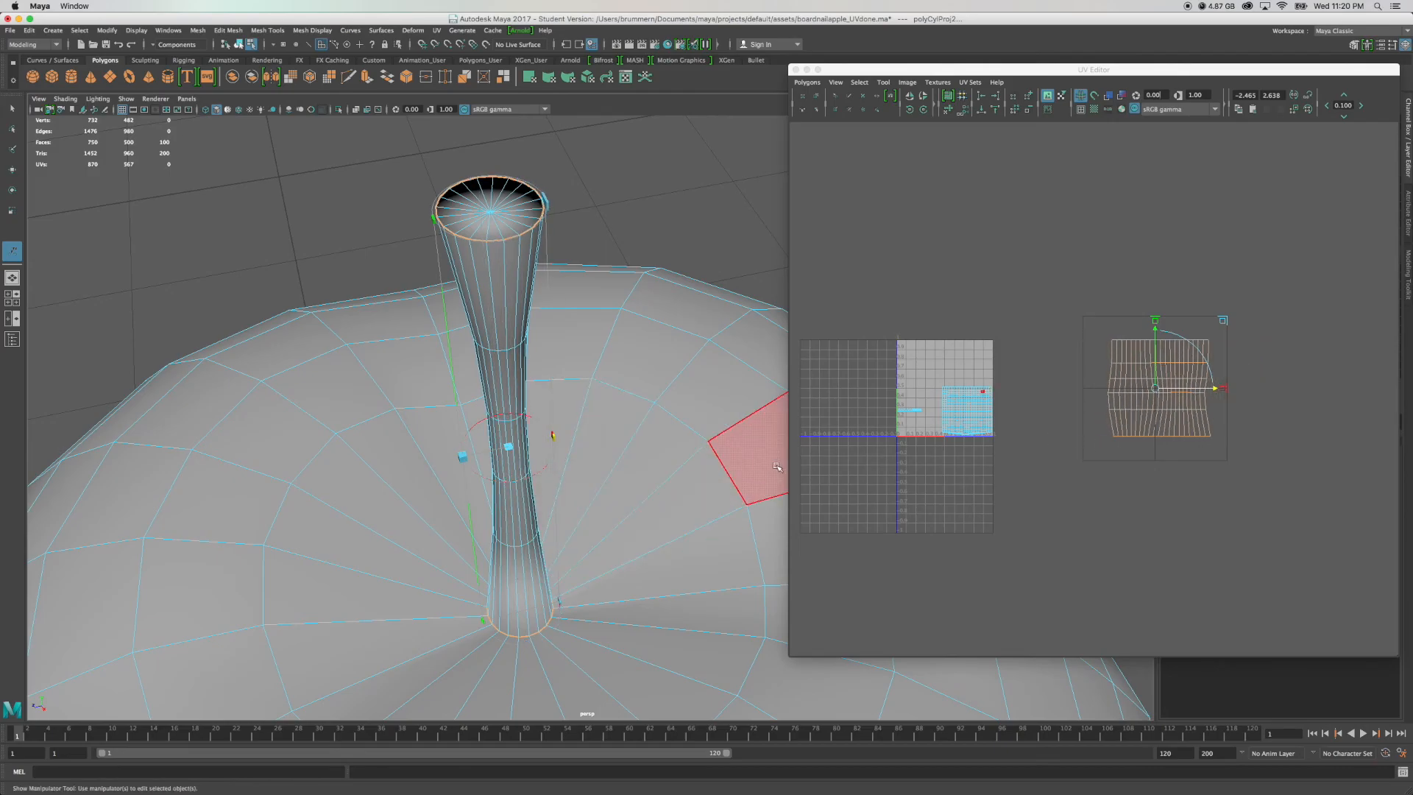
Scale the stem's UV shell down uniformly and move it into the 0–1 tile above the apple body's shell.
key(r)
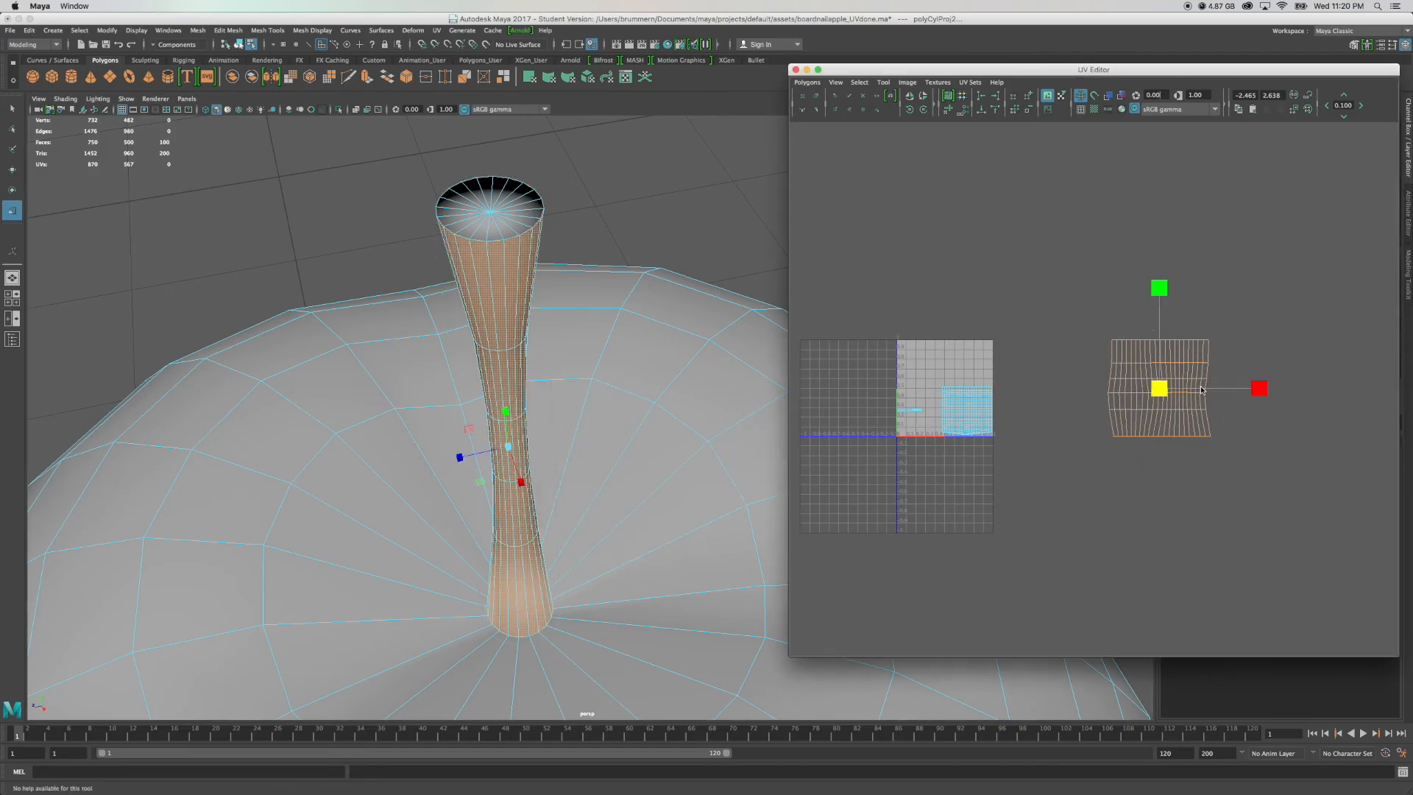
drag(1166, 387, 1104, 447)
key(w)
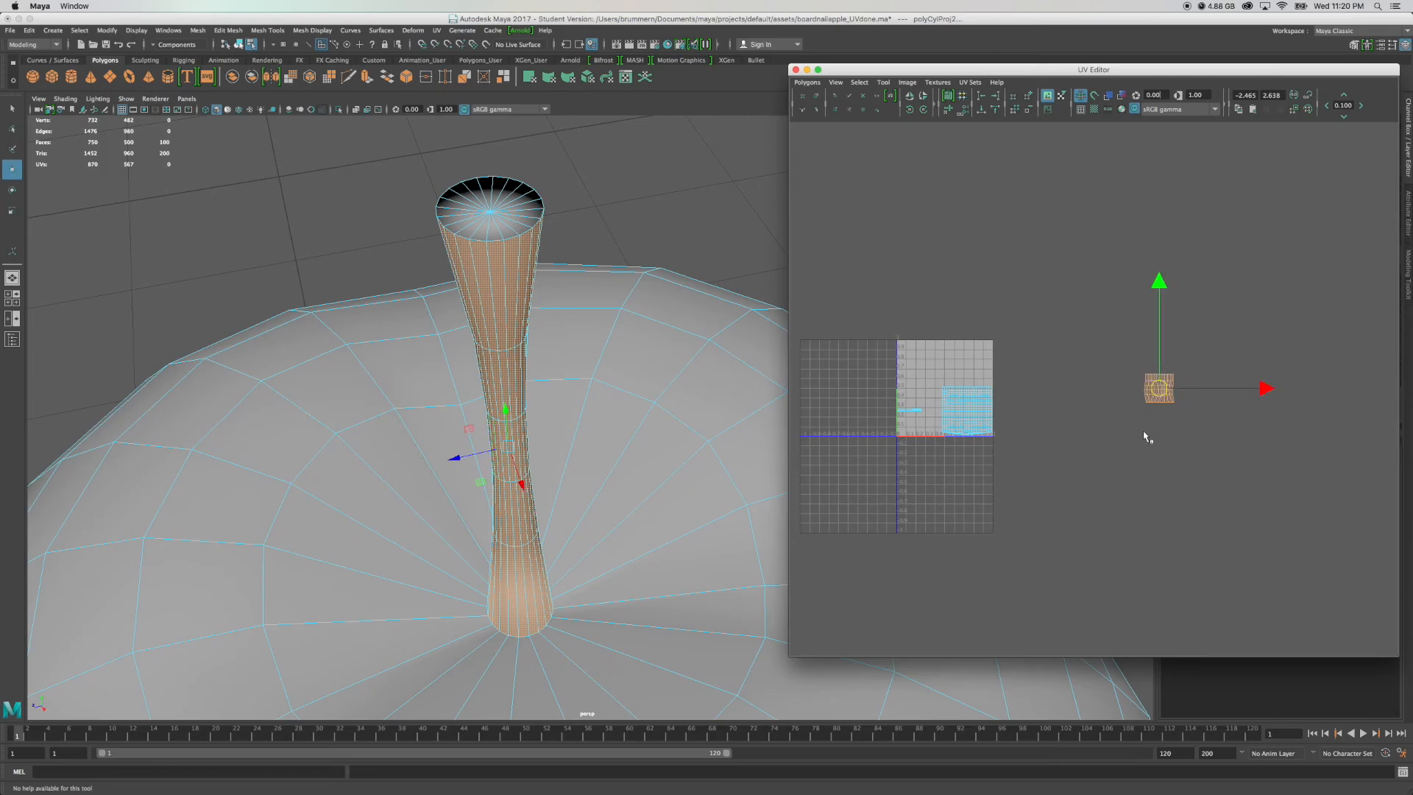
drag(1265, 390, 1078, 391)
drag(972, 282, 972, 269)
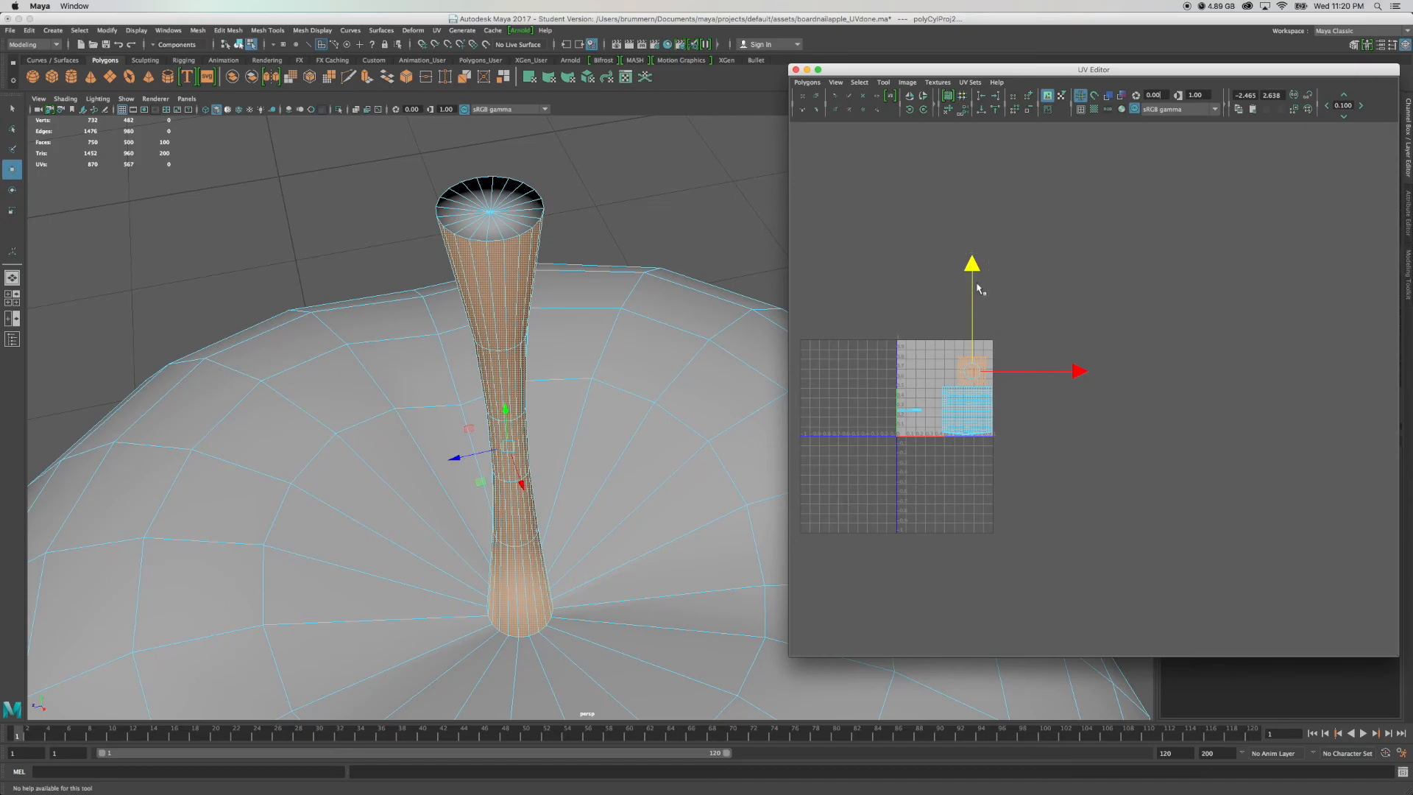
Adjust the stem shell's height slightly and lower it to sit just above the apple body's shell.
scroll(979, 289, up, 5)
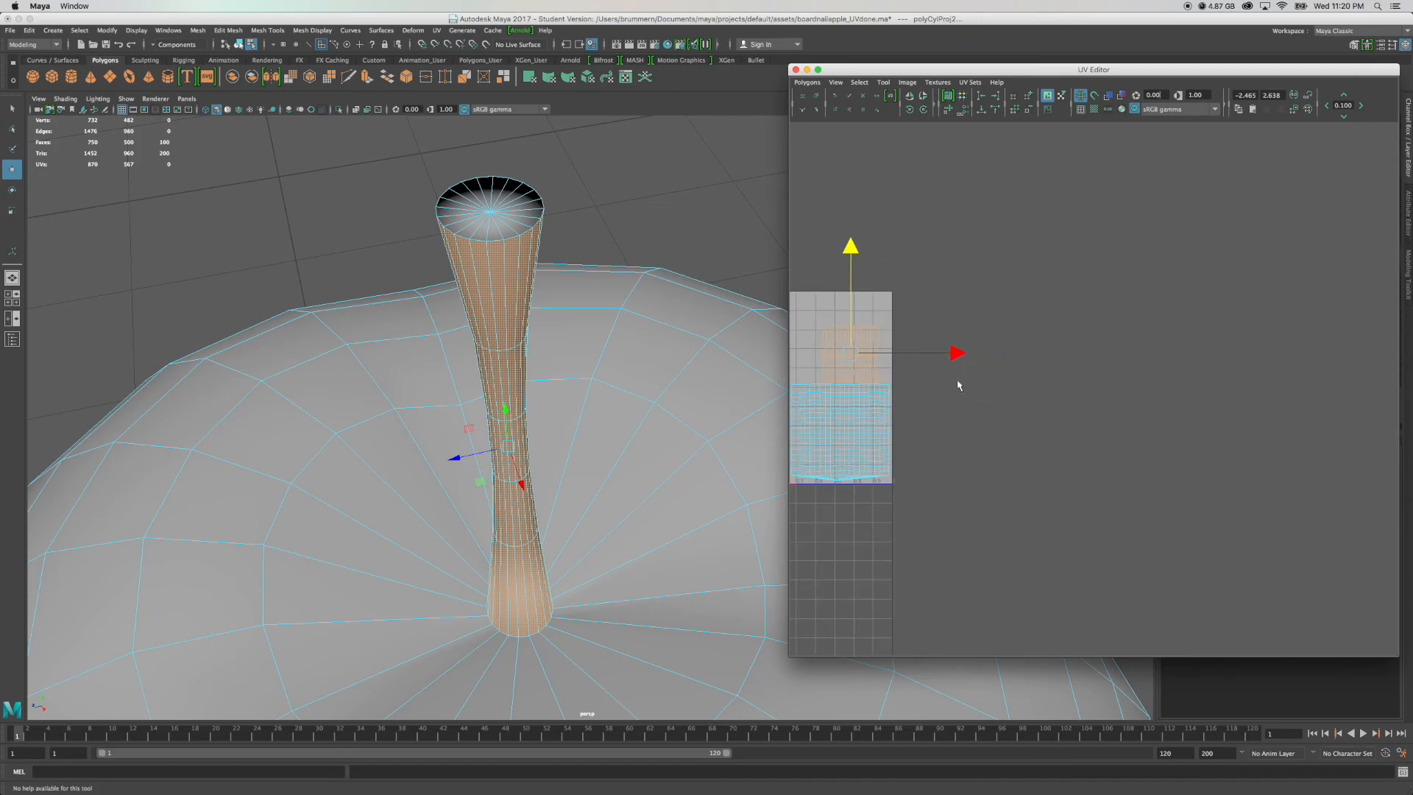
alt+middle_drag(962, 359, 1116, 361)
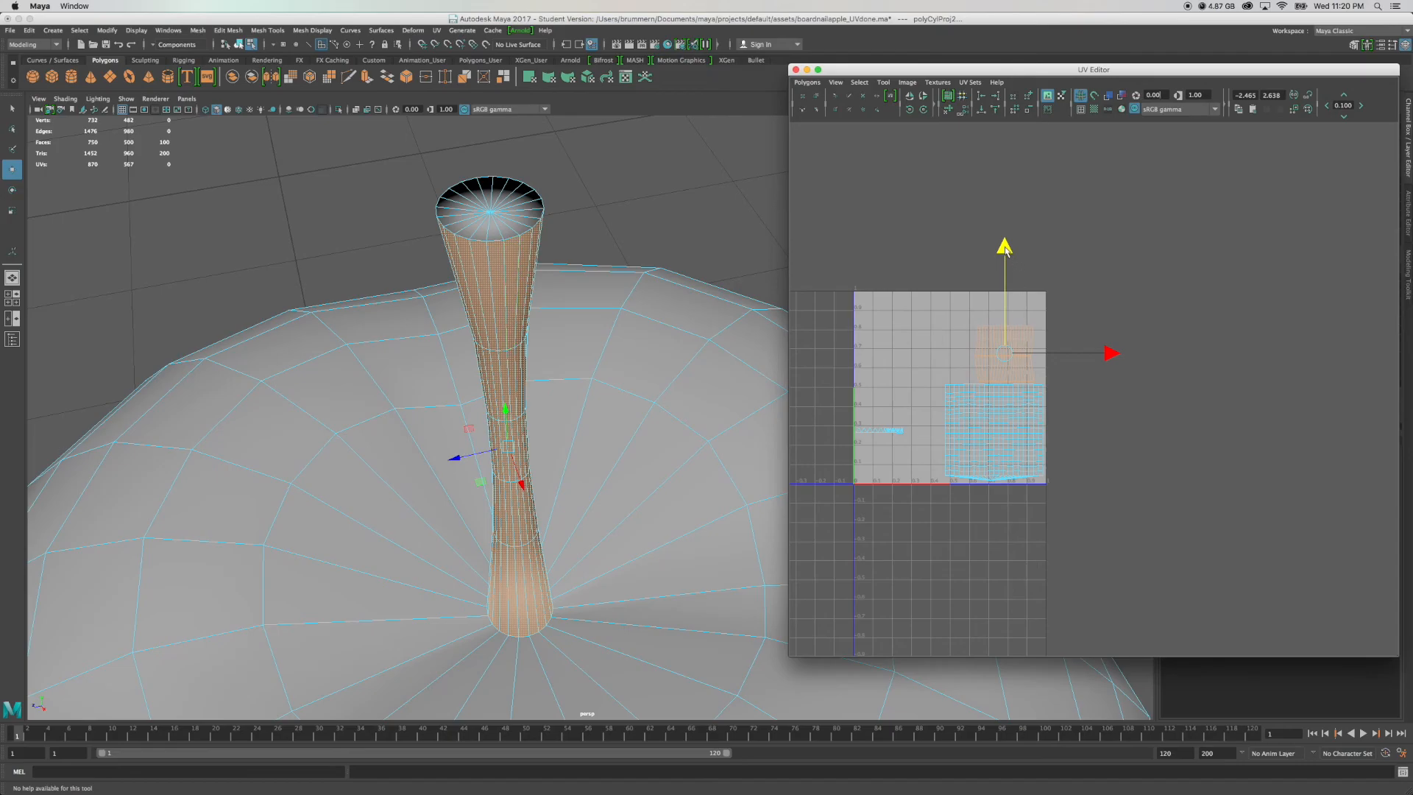
key(r)
click(1003, 270)
key(w)
drag(1008, 264, 1008, 266)
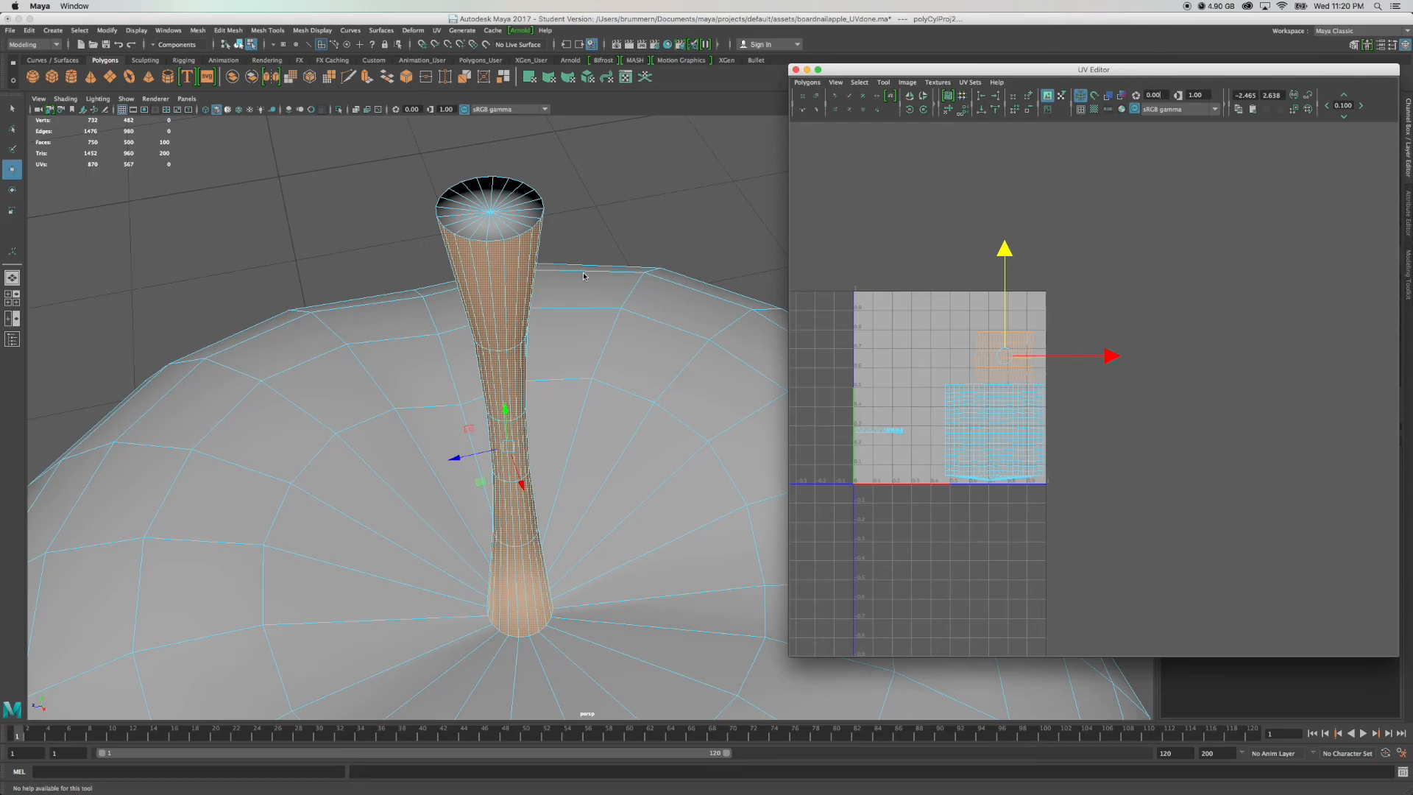
Select the shell of the stem's tip cap in the UV layout.
scroll(585, 278, down, 4)
right_drag(871, 433, 847, 416)
drag(843, 412, 918, 469)
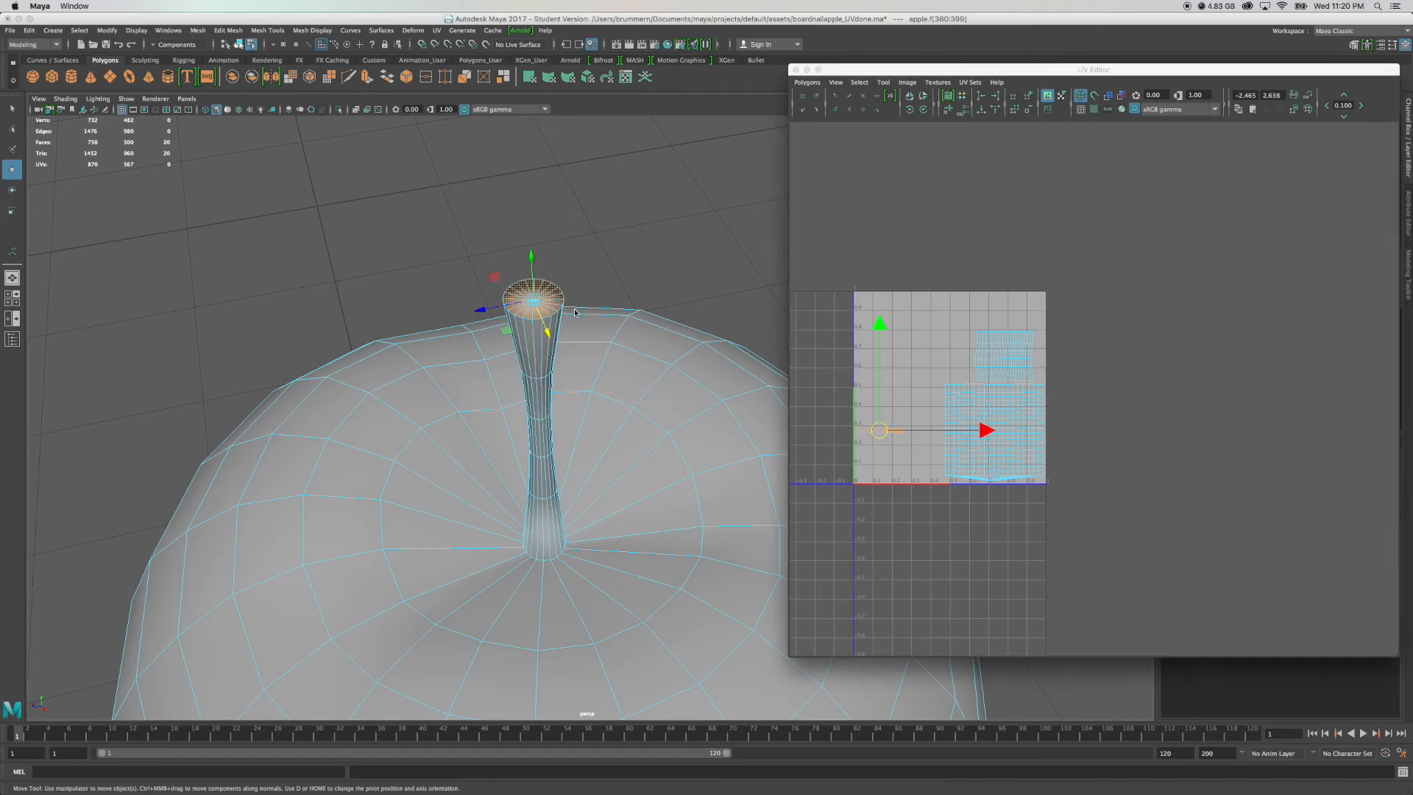
Project the stem's tip cap faces with a camera-based UV projection from the top view.
key(space)
key(space)
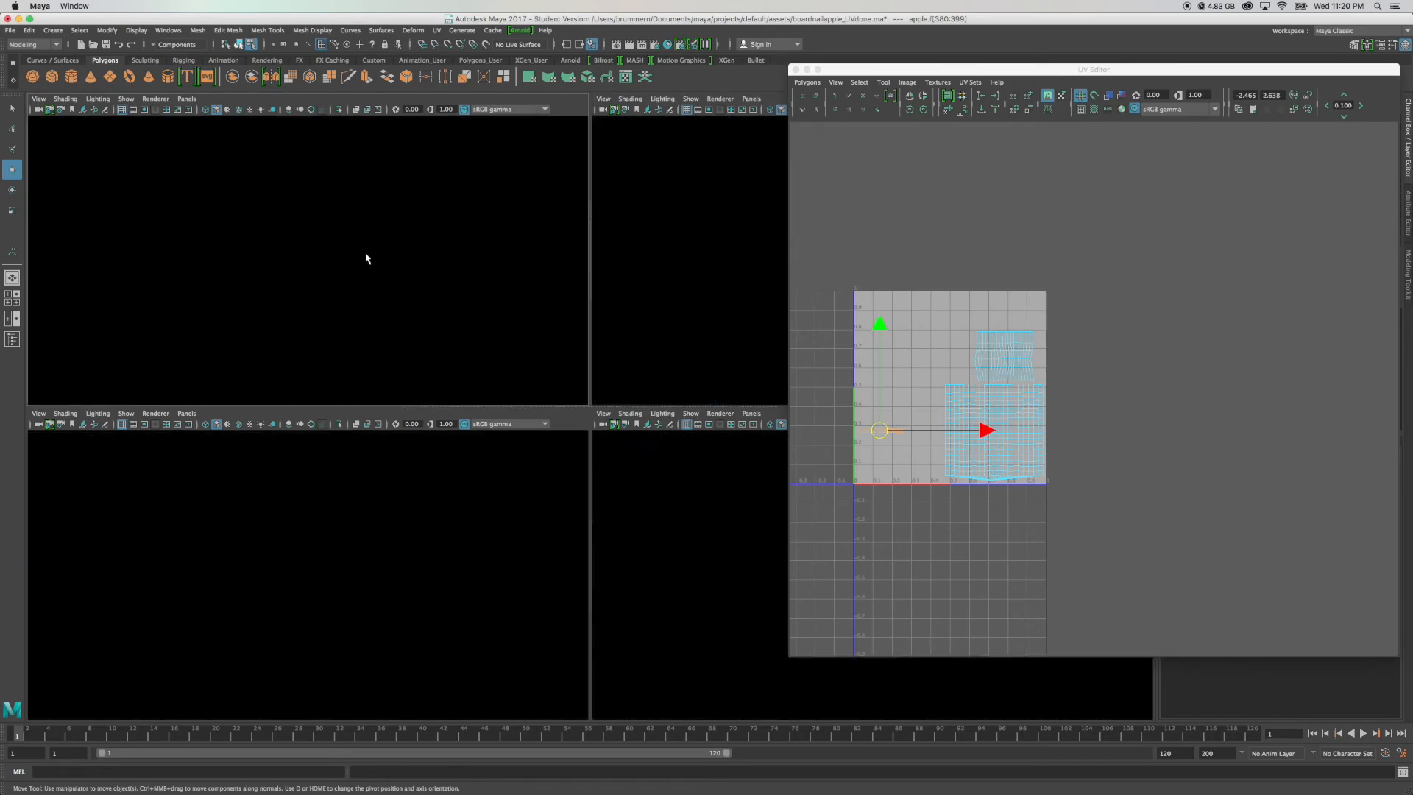
key(f)
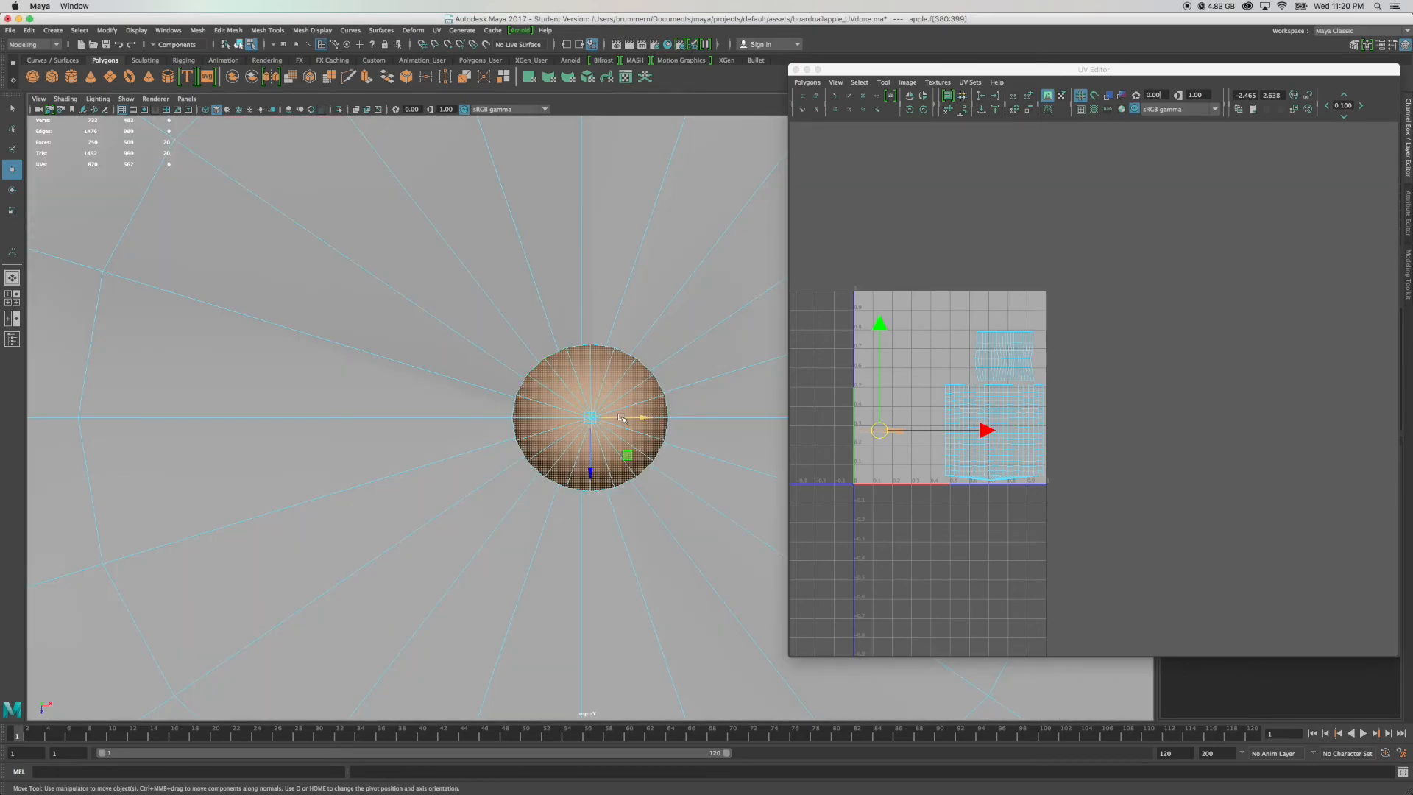
key(ctrl+1)
scroll(627, 438, up, 2)
scroll(628, 437, up, 6)
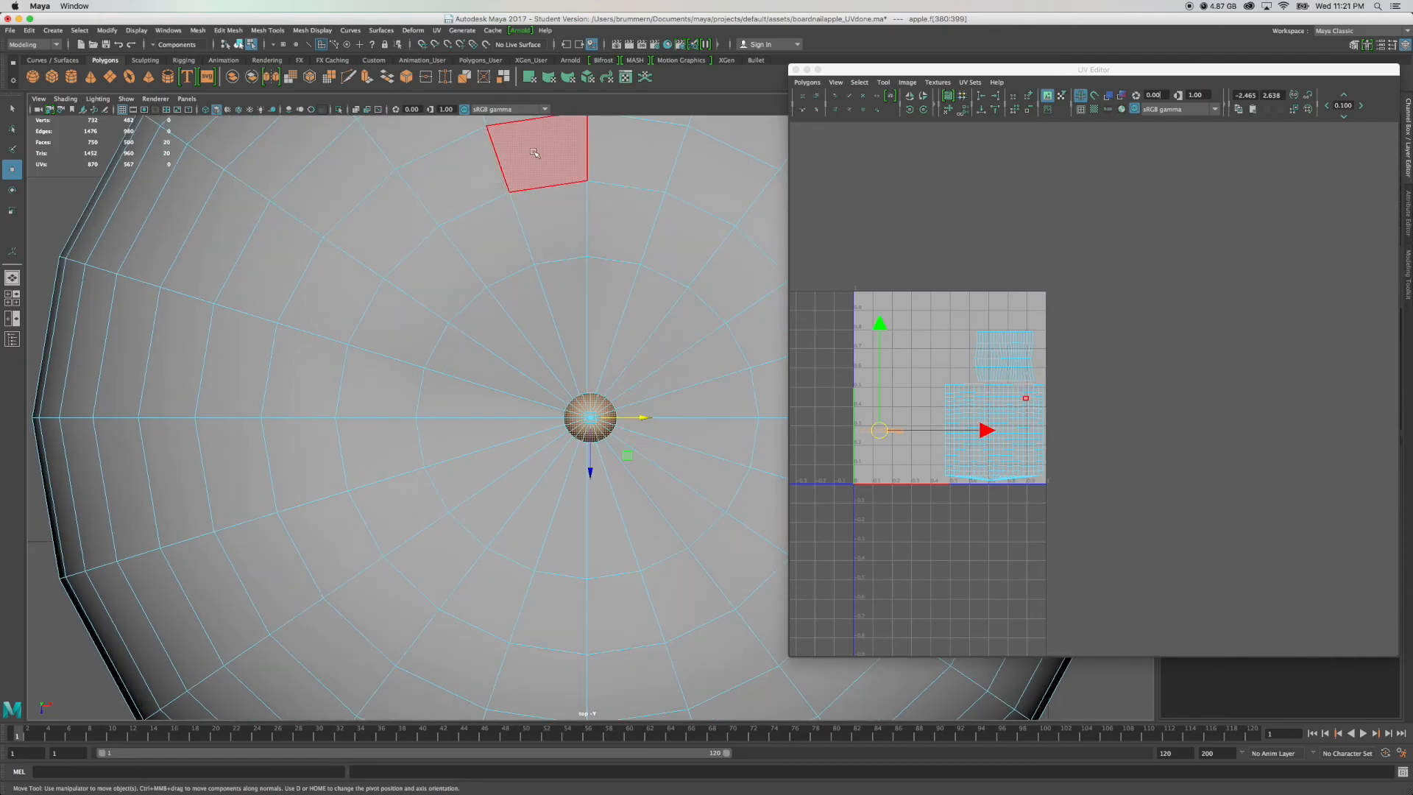
click(436, 31)
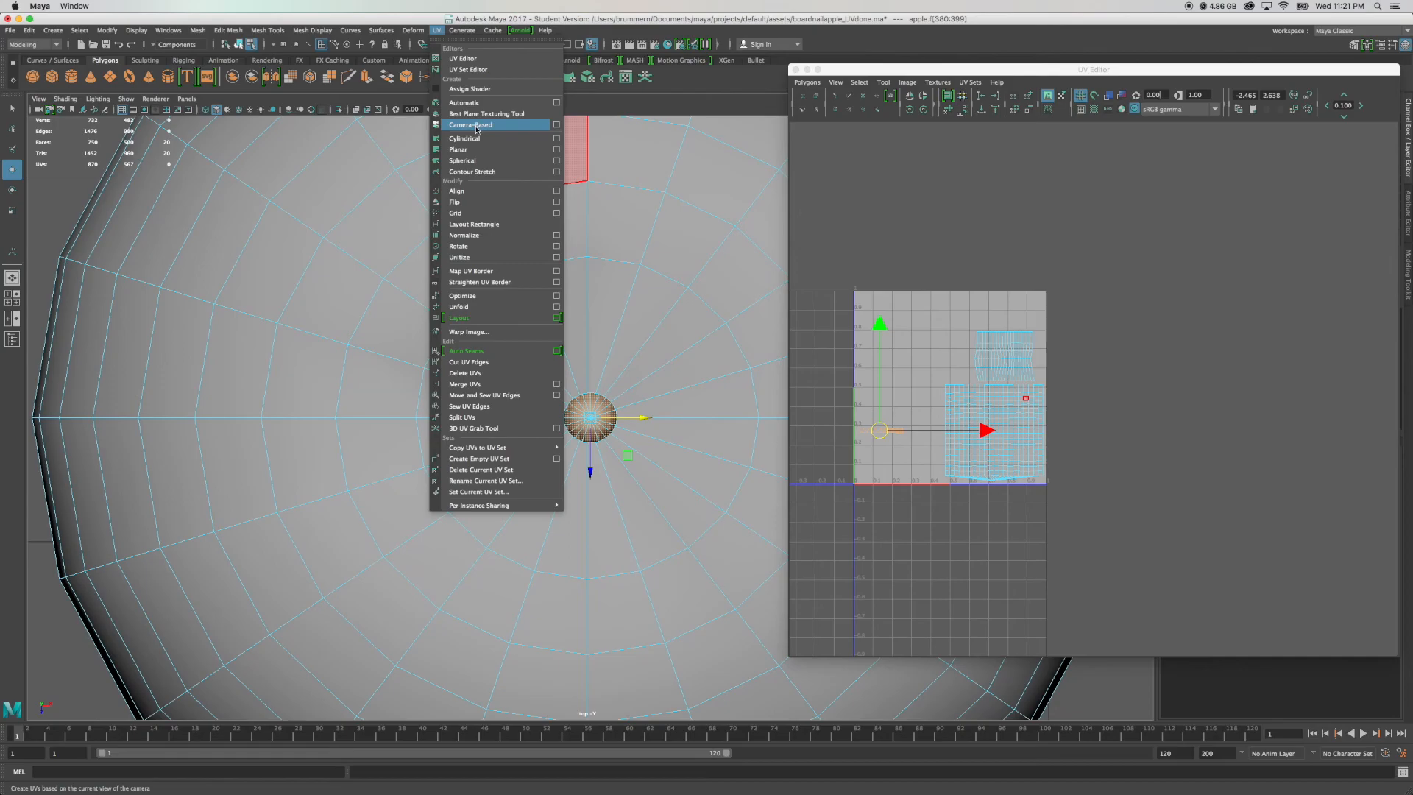
click(530, 124)
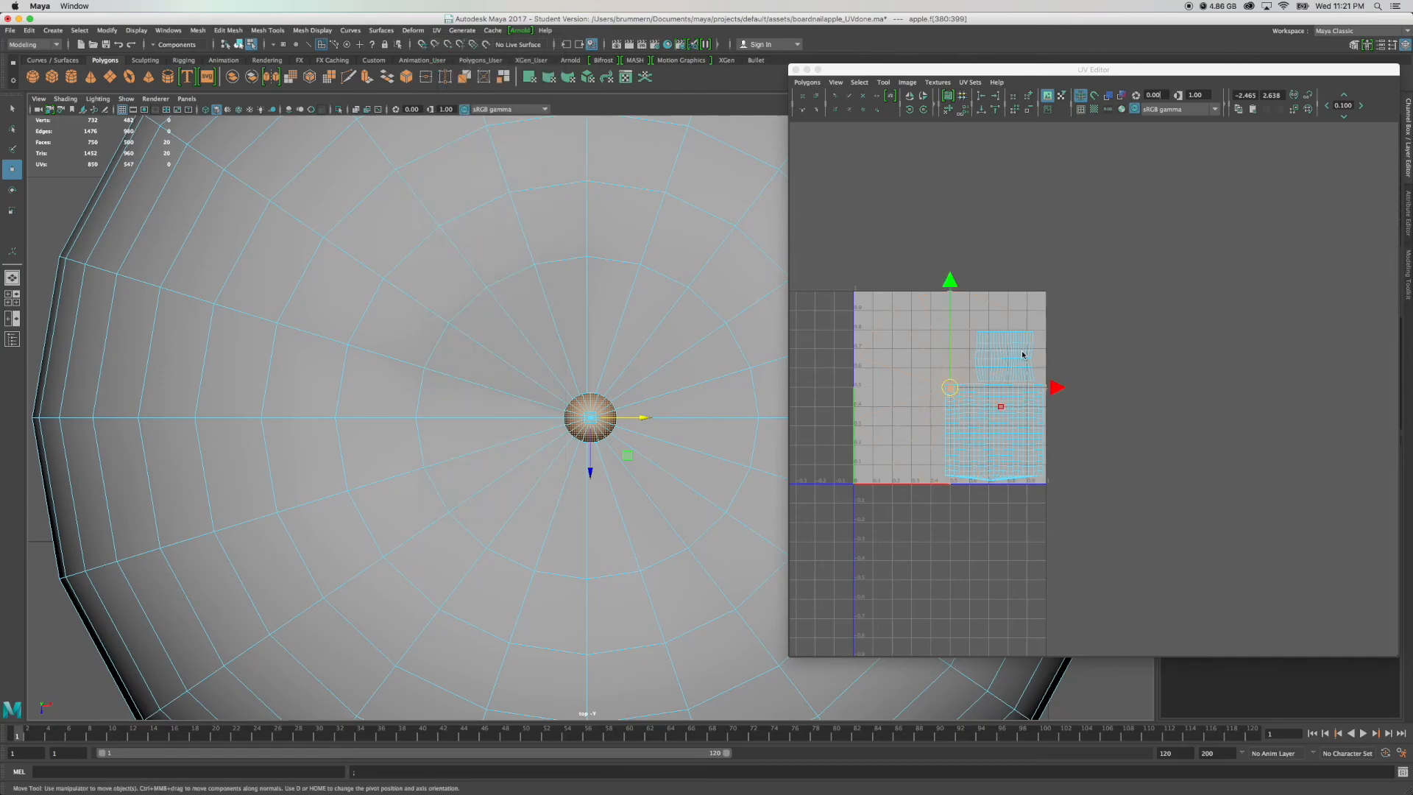
Scale the tip cap's UV shell down uniformly and place it in the free space beside the stem's shell.
key(r)
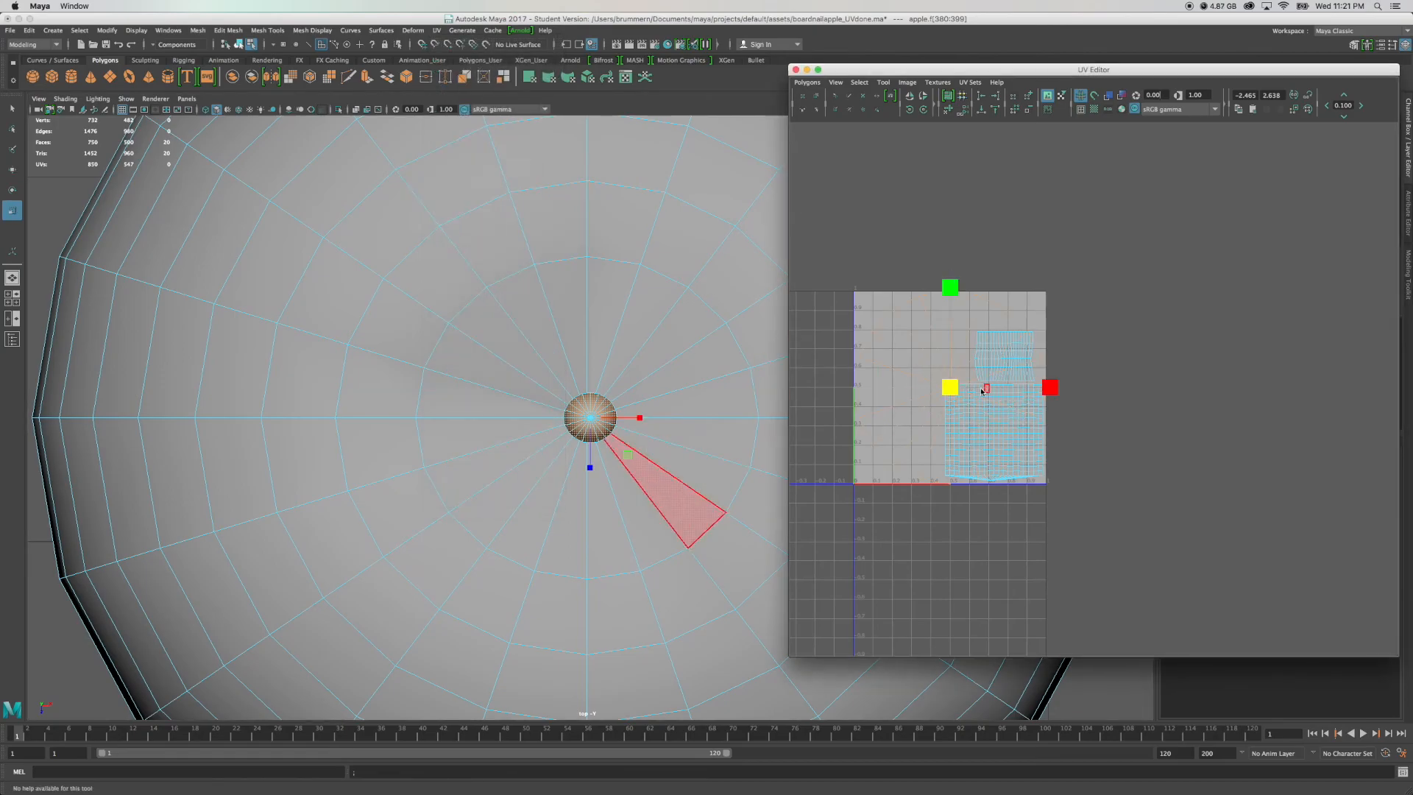
drag(955, 385, 879, 475)
key(w)
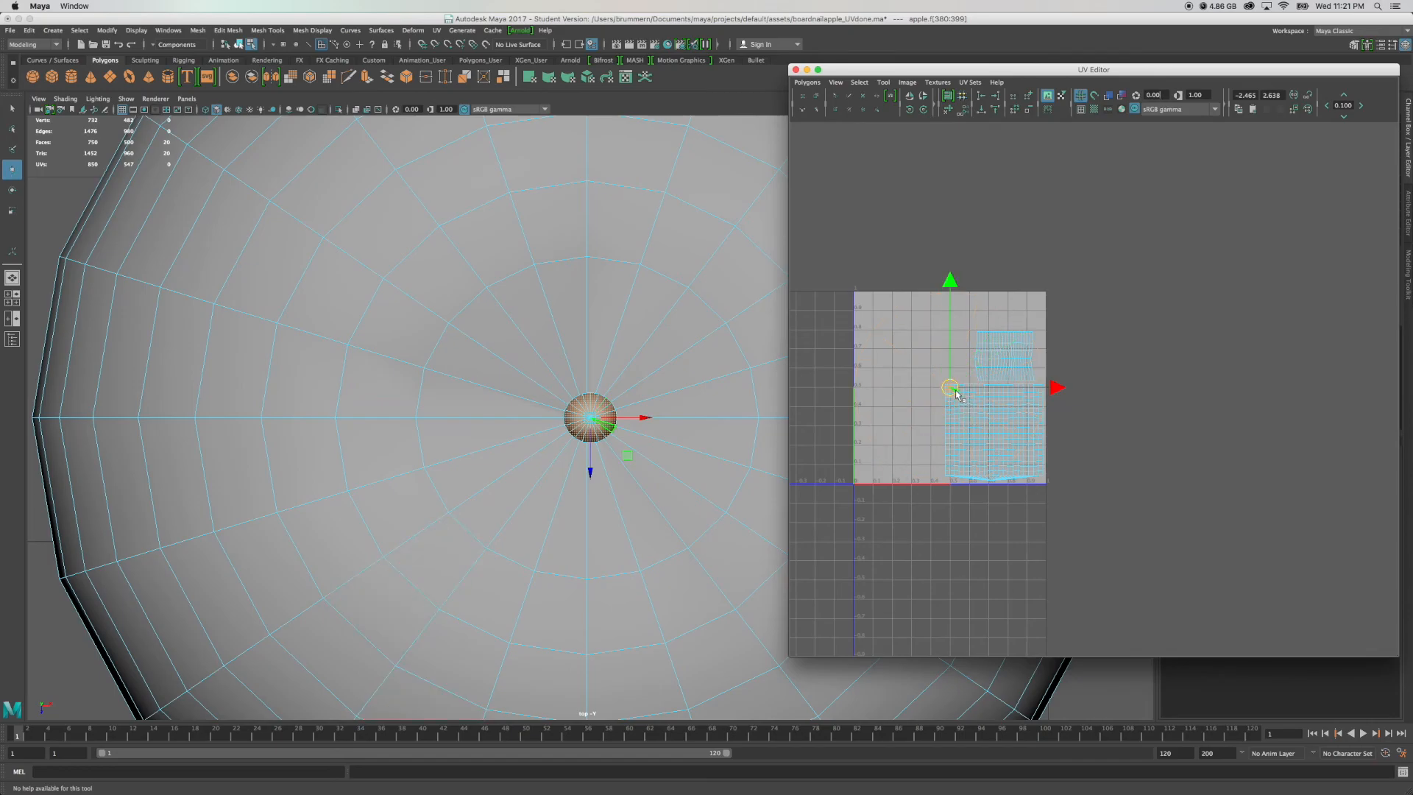
drag(959, 375, 963, 360)
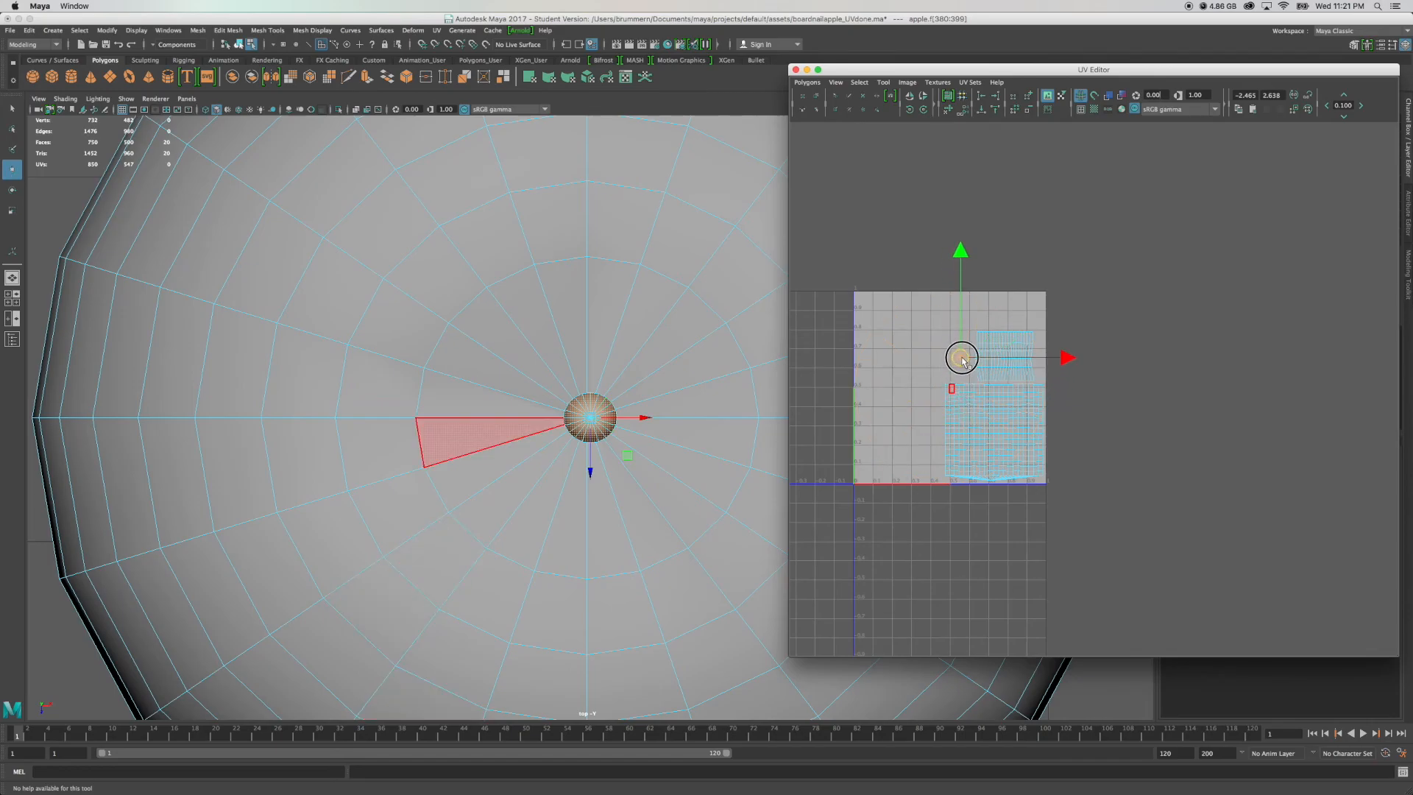
scroll(961, 357, up, 5)
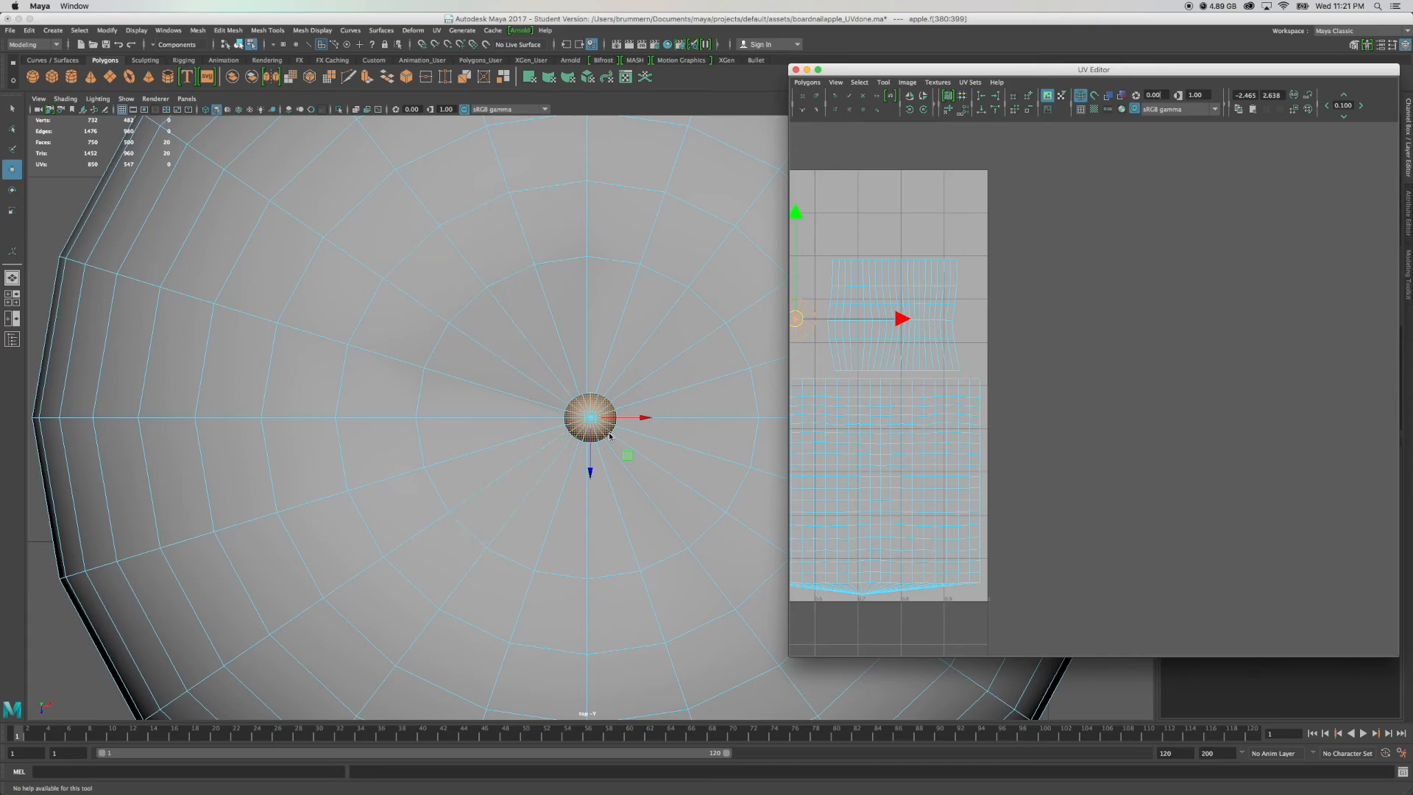
Return to object selection and select the apple, nail and board together to show all their UV shells in the tile.
scroll(699, 397, up, 5)
scroll(666, 395, down, 2)
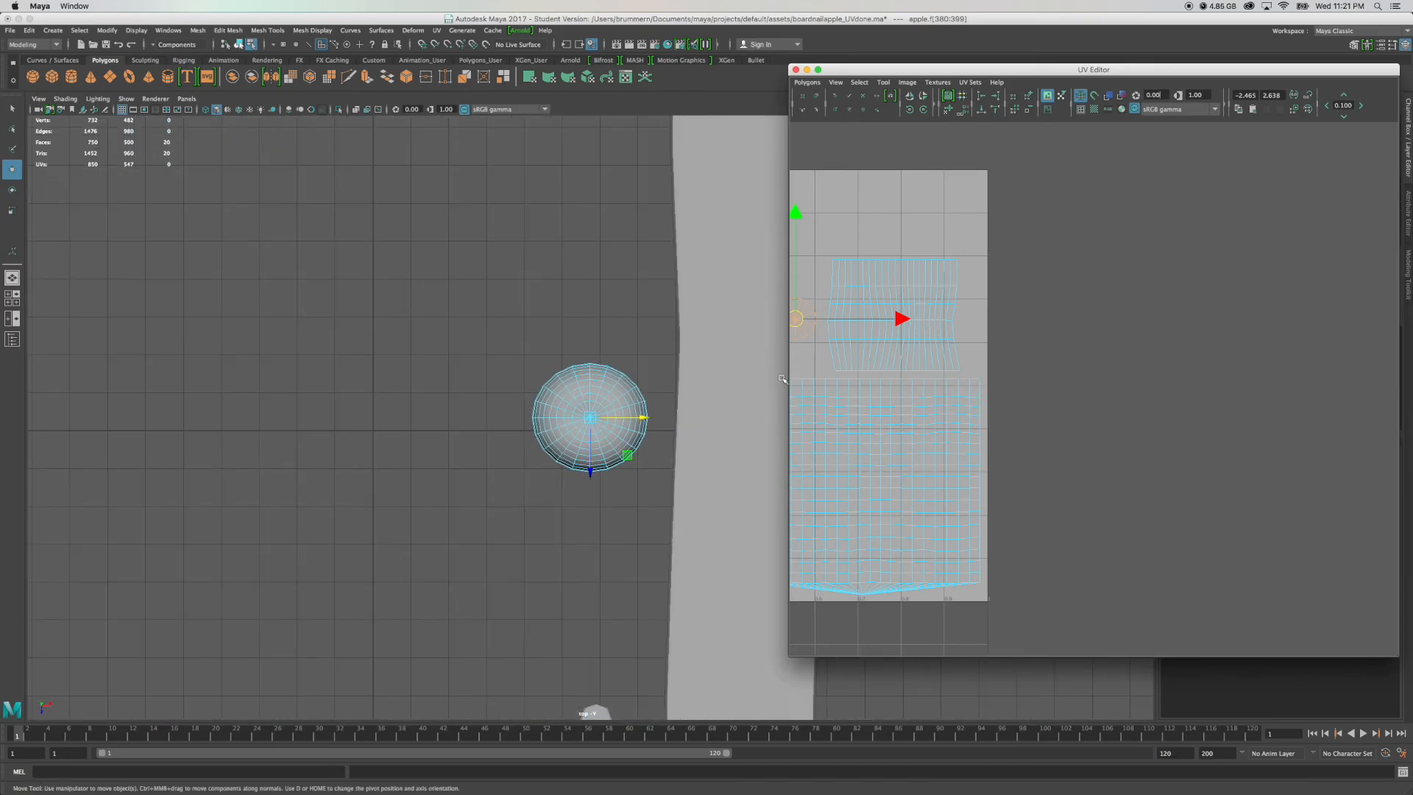
scroll(1049, 374, down, 4)
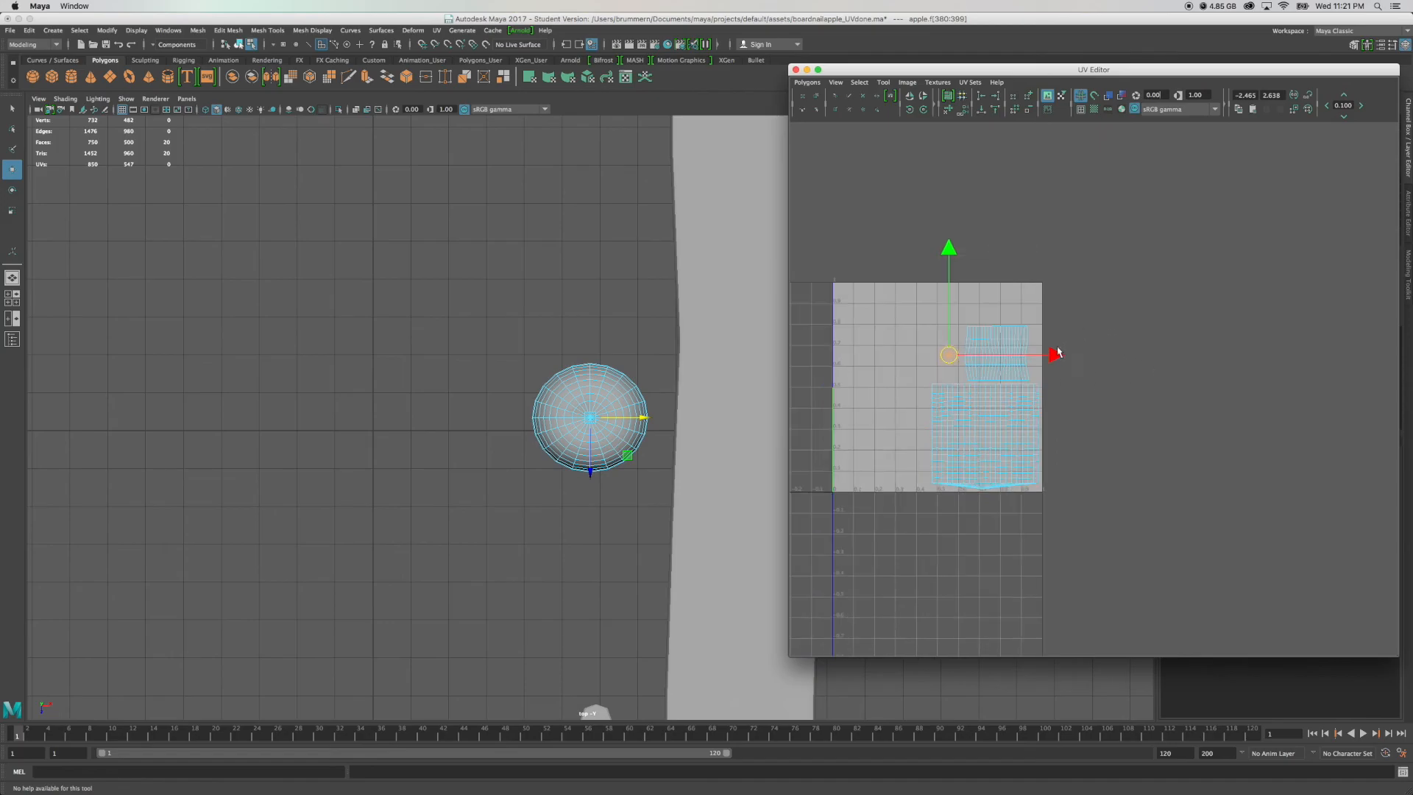
scroll(618, 427, down, 2)
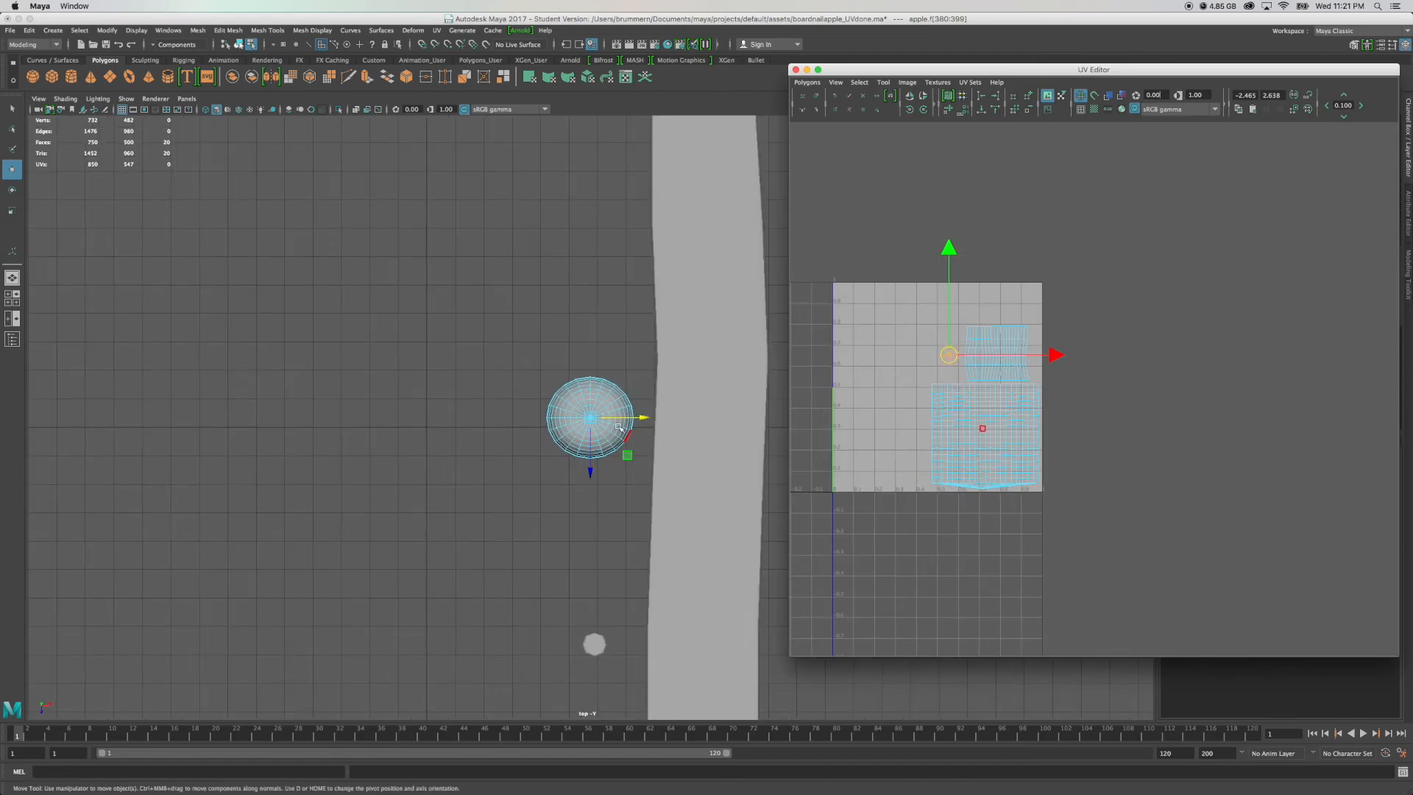
right_drag(709, 343, 744, 325)
drag(515, 334, 689, 650)
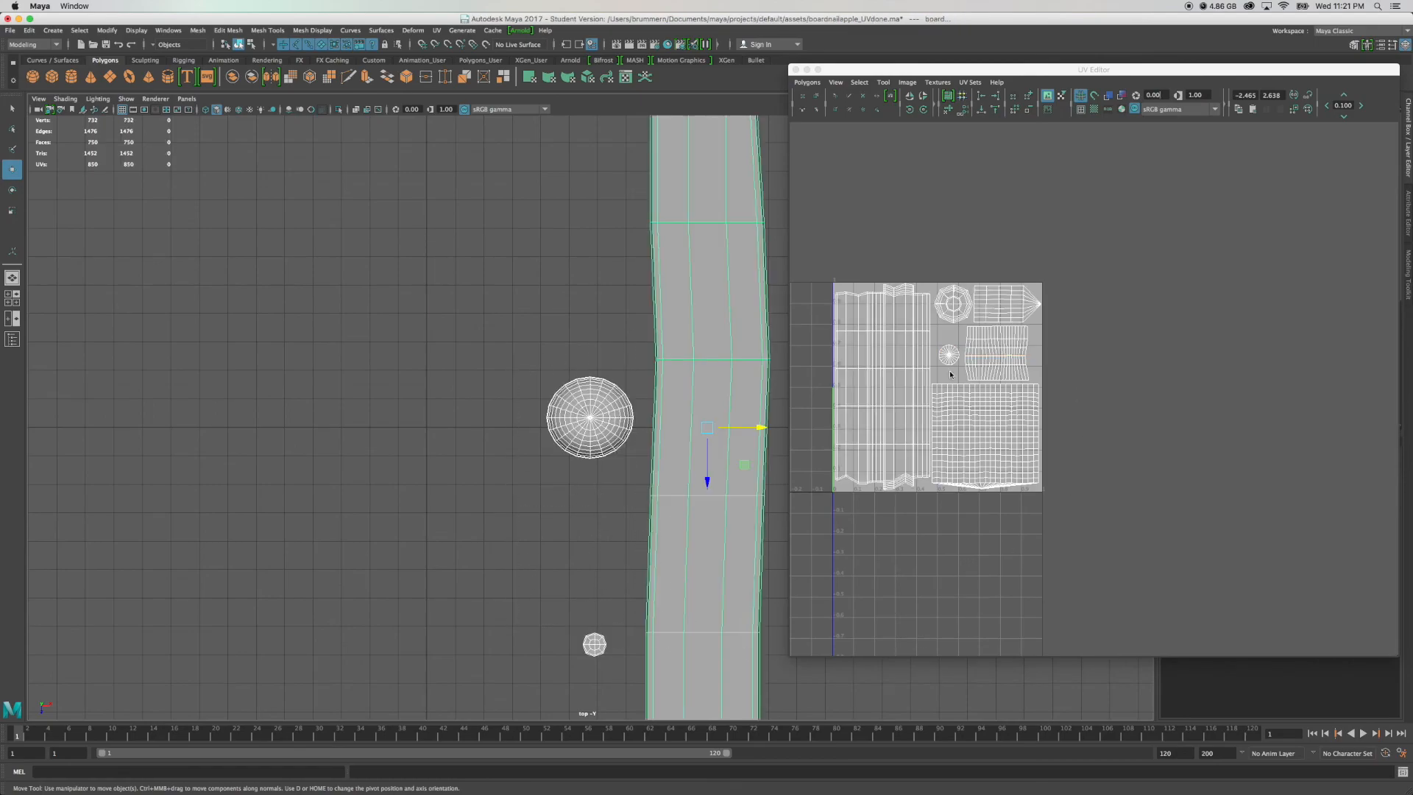
scroll(894, 383, up, 2)
alt+middle_drag(984, 429, 1122, 419)
scroll(1123, 419, up, 3)
alt+middle_drag(1034, 381, 1080, 385)
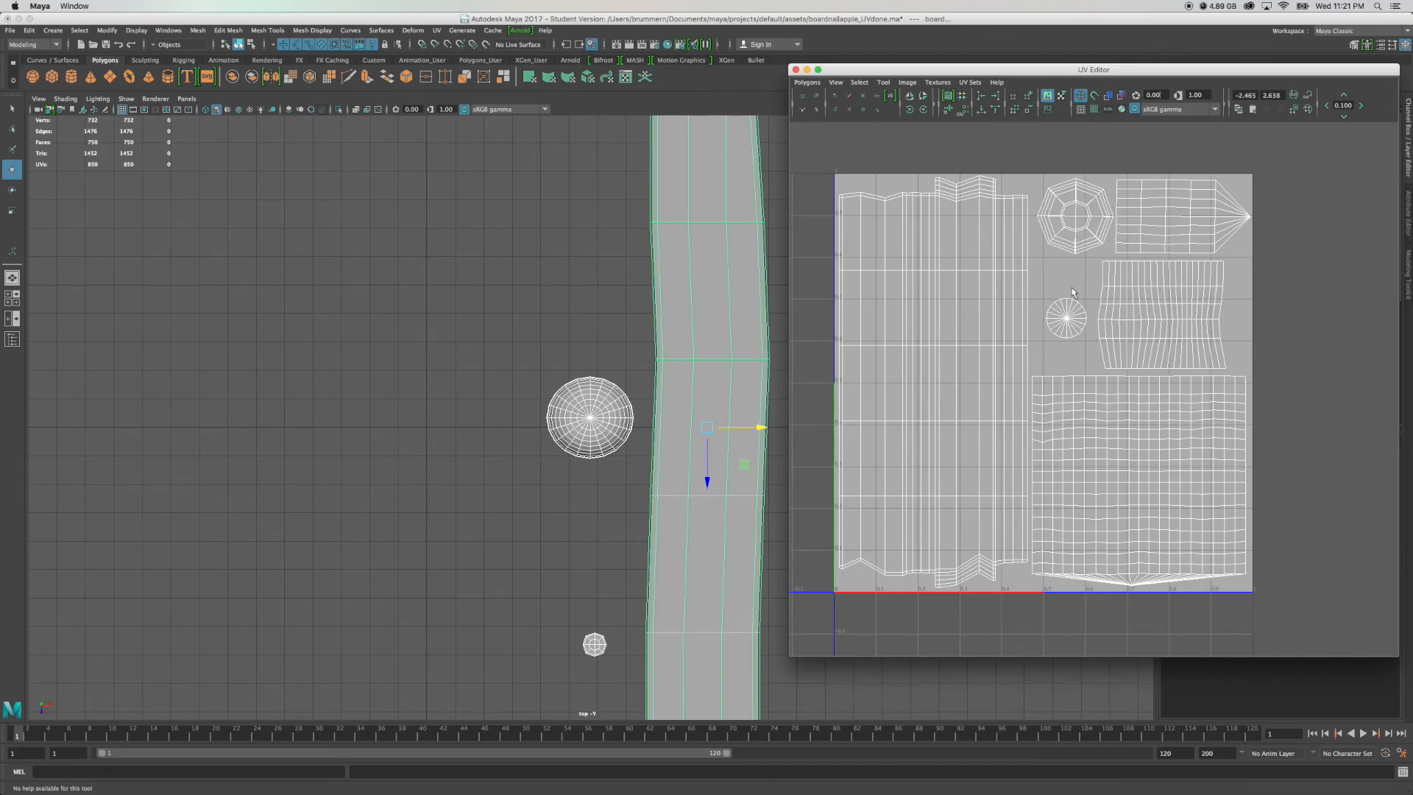
Shift the apple body's UV shell slightly away from the board's shell, and nudge the nail shaft's shell slightly inside the tile's edge.
right_drag(1143, 428, 1119, 420)
click(1165, 451)
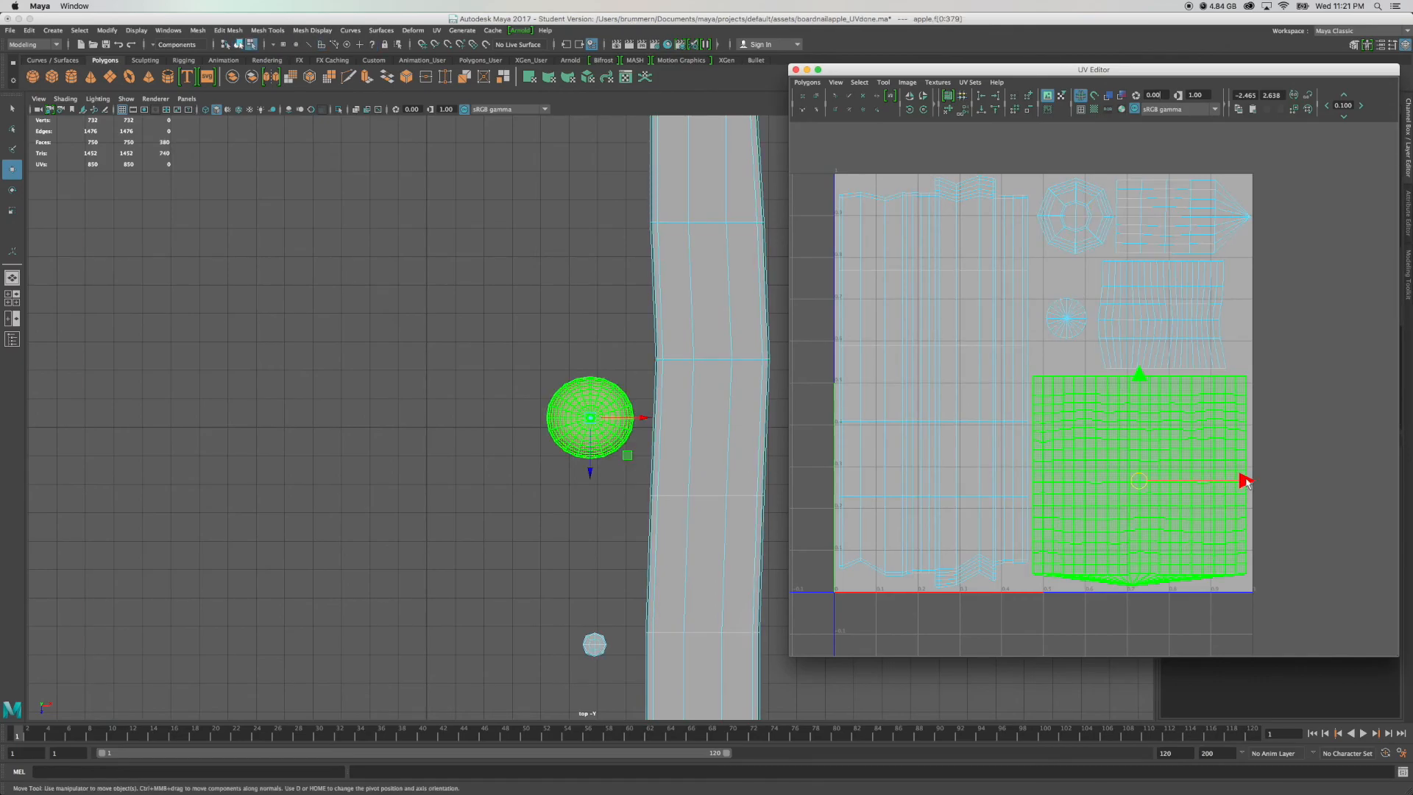
drag(1245, 482, 1250, 482)
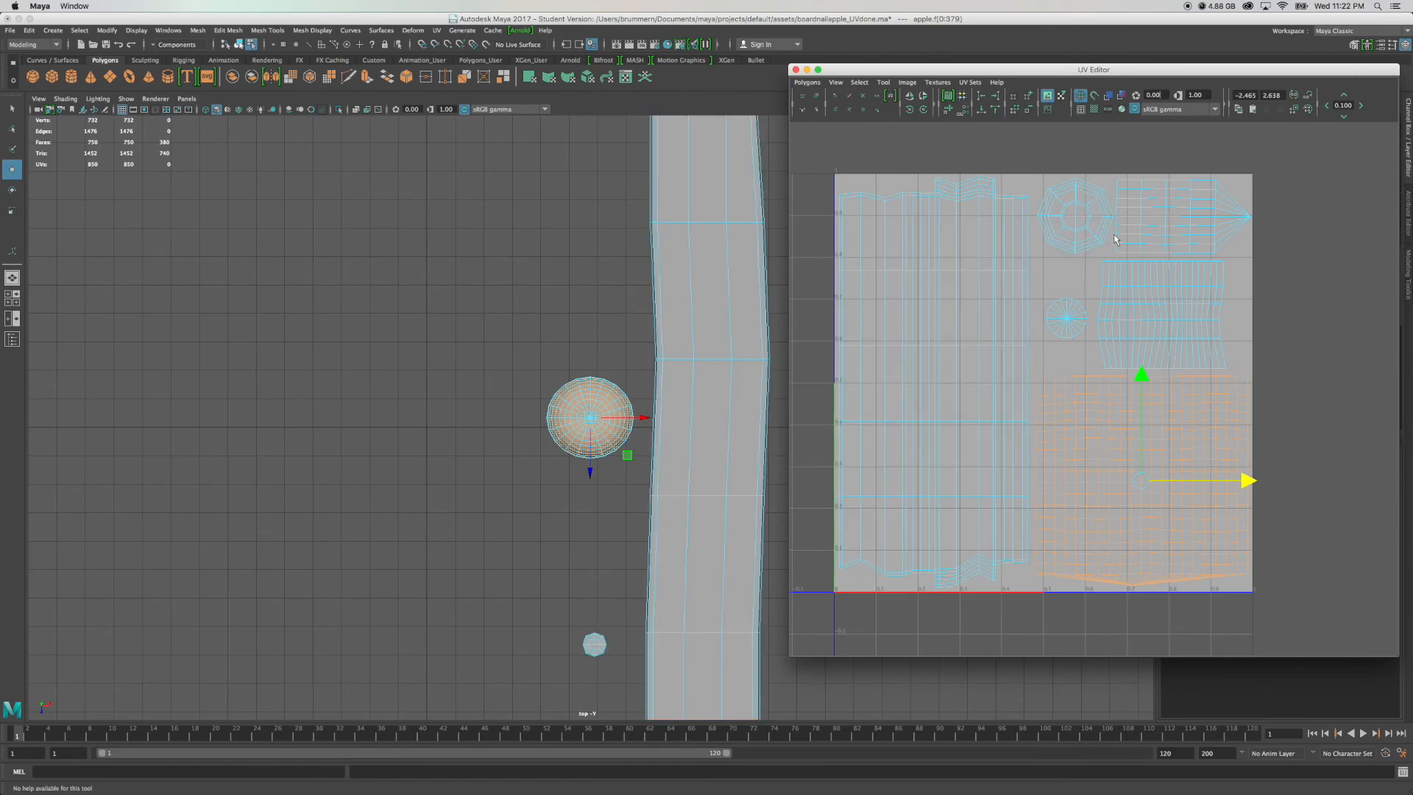
click(1145, 229)
click(1284, 219)
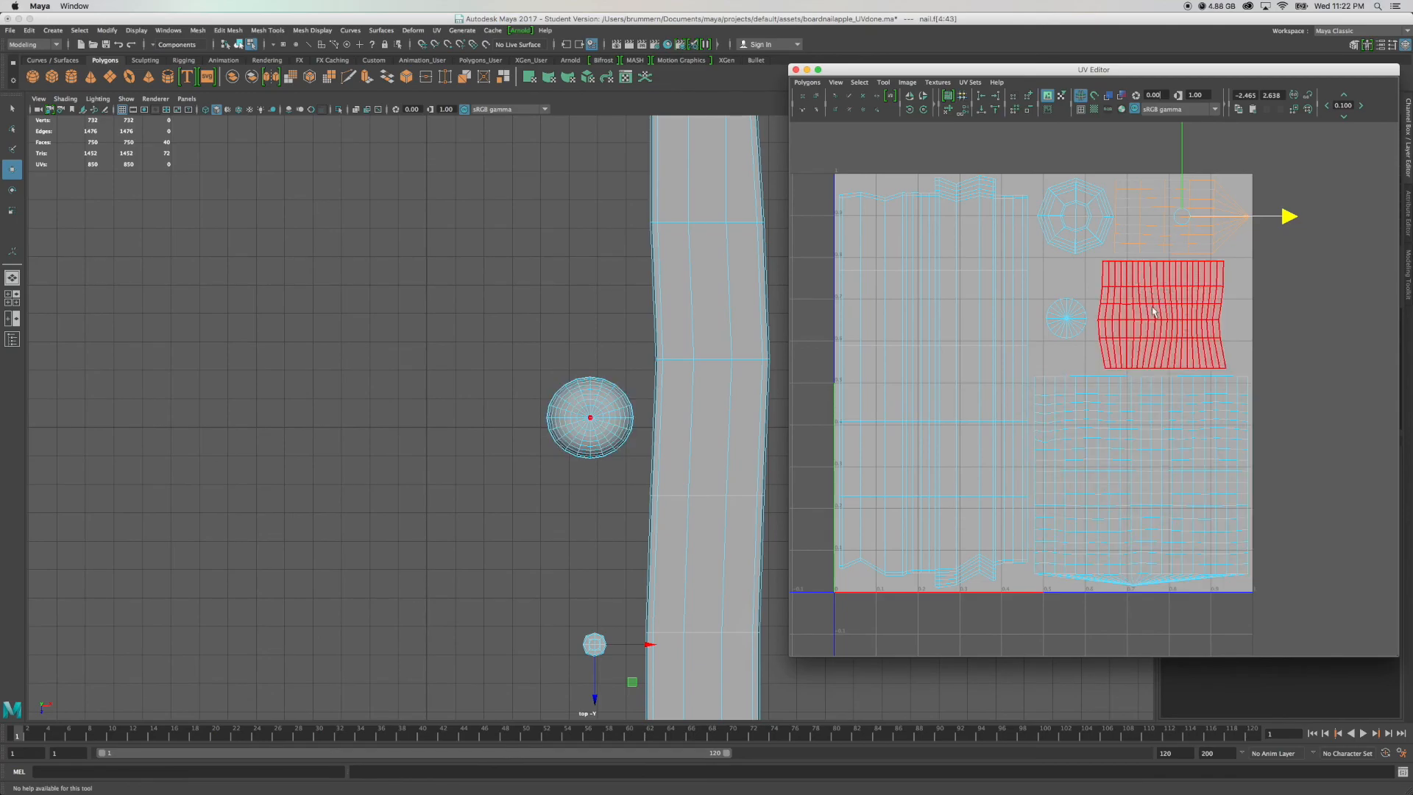
click(1318, 293)
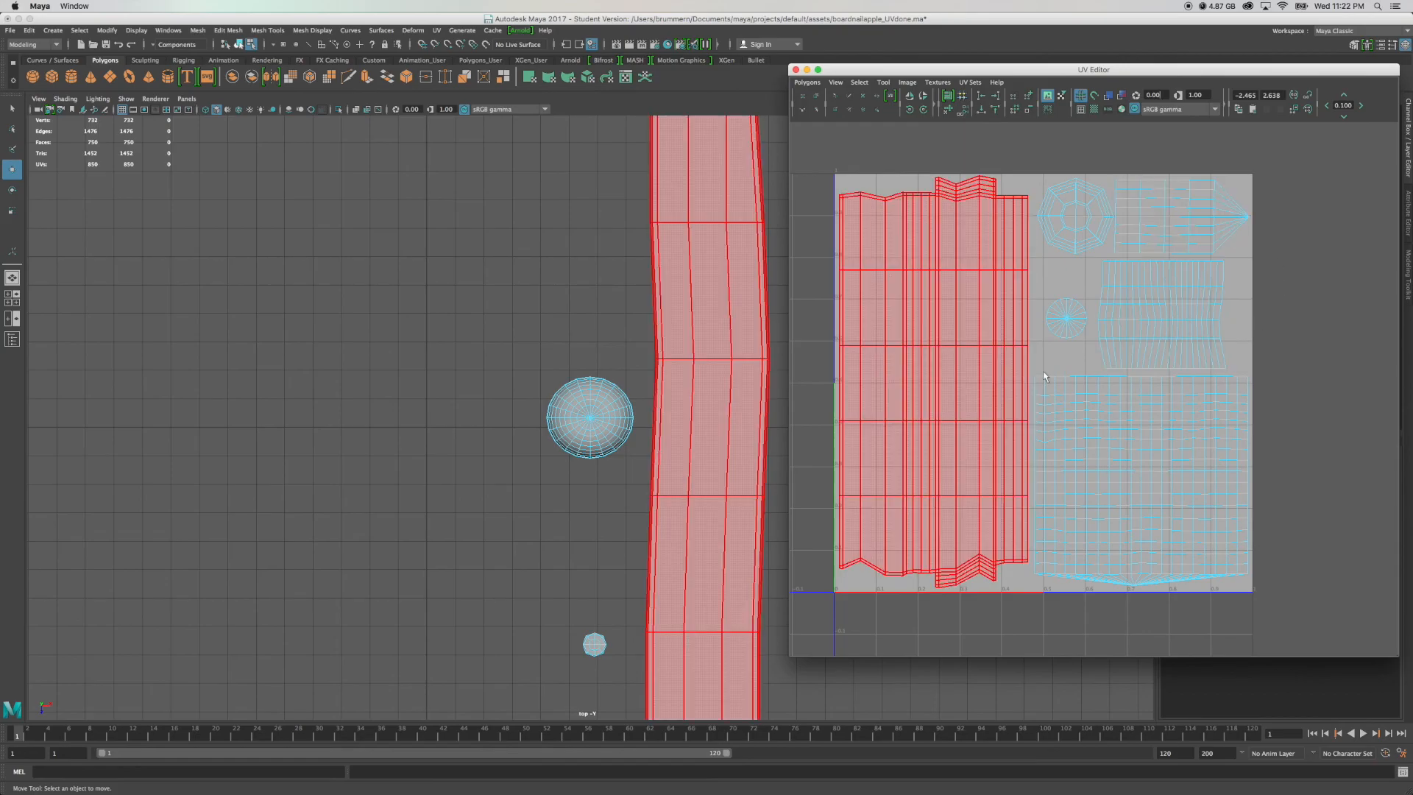
Select the board, nail and apple as whole objects and open the UV Snapshot settings for their combined layout.
right_drag(691, 395, 730, 381)
drag(515, 329, 722, 668)
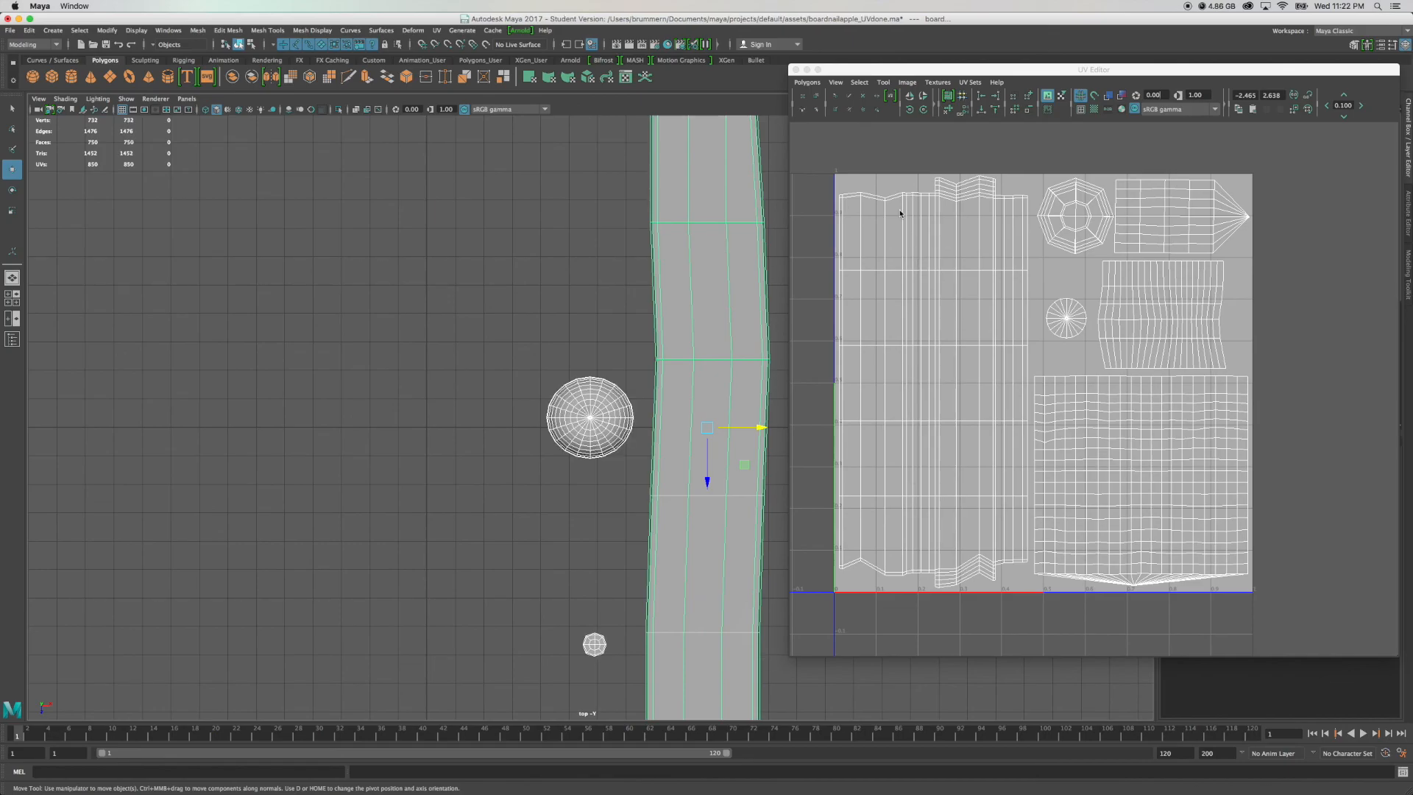
click(807, 82)
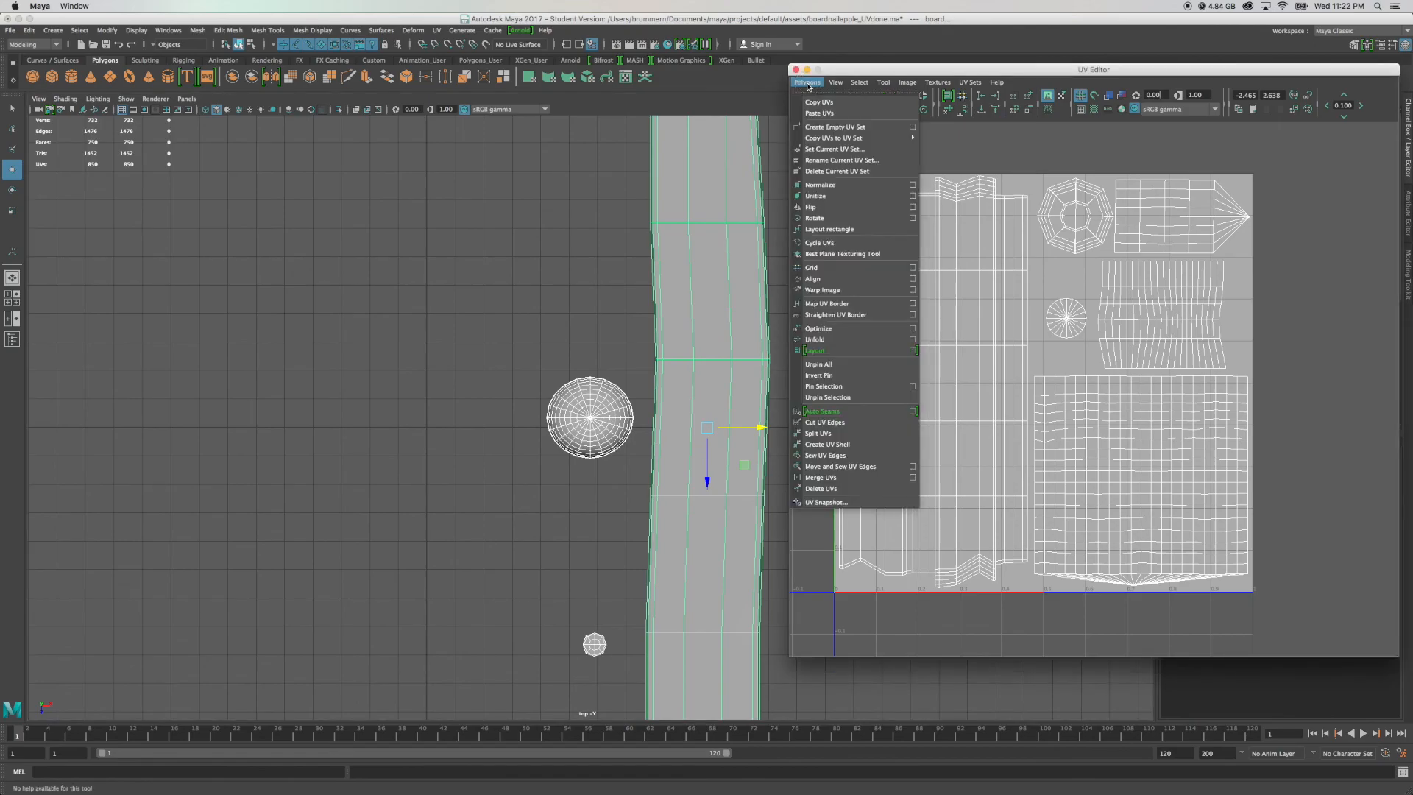
click(837, 503)
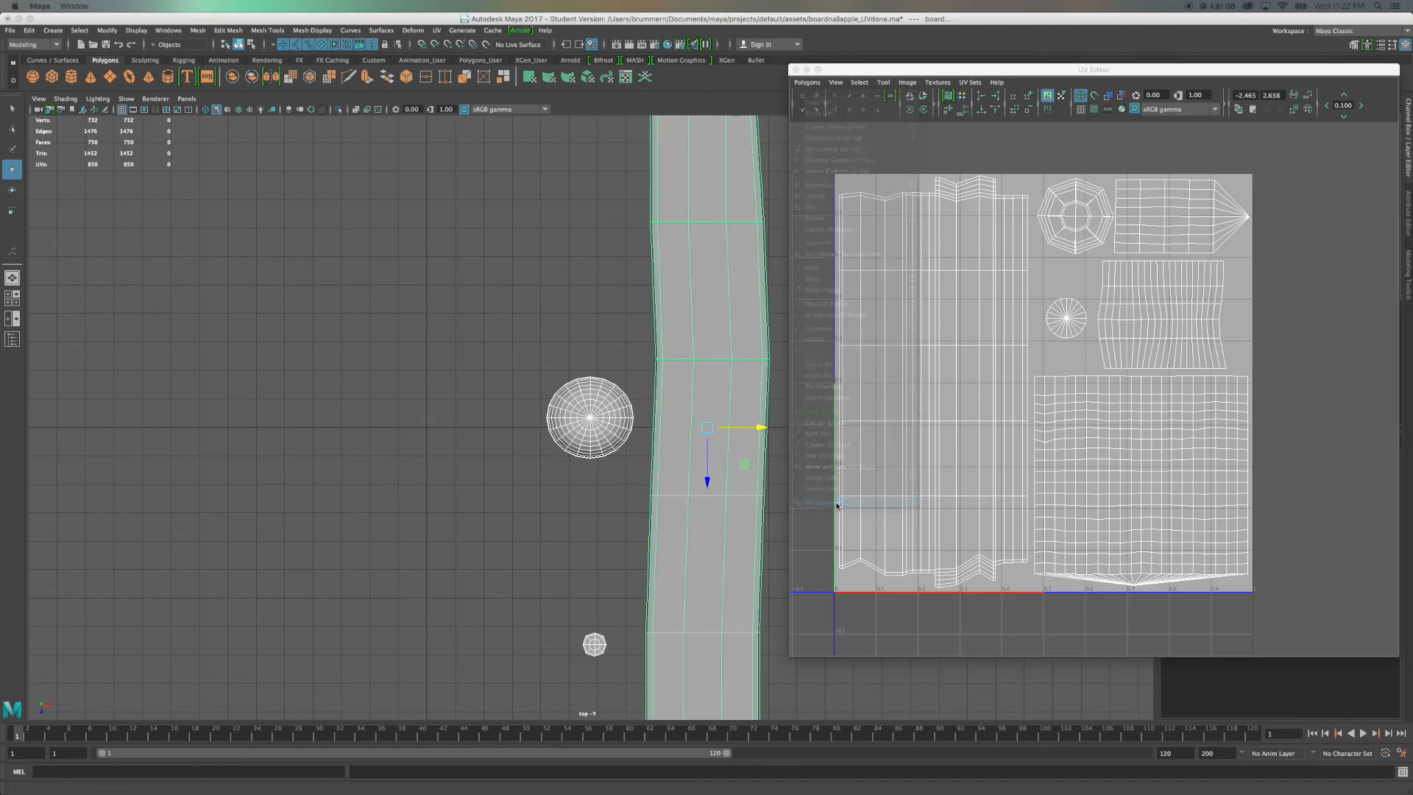
drag(782, 417, 720, 210)
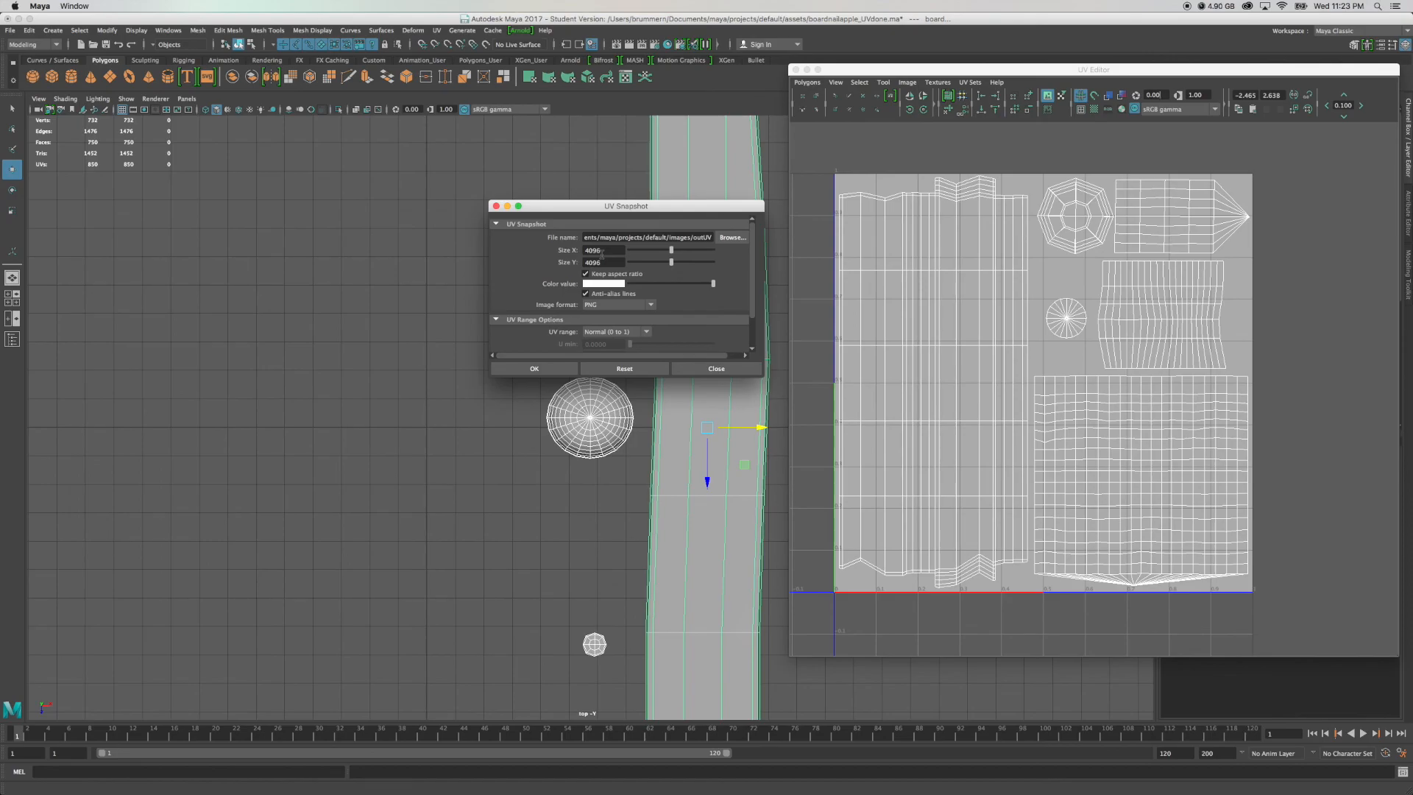
Set the UV snapshot's output file to bna_UV in the Desktop folder.
click(731, 238)
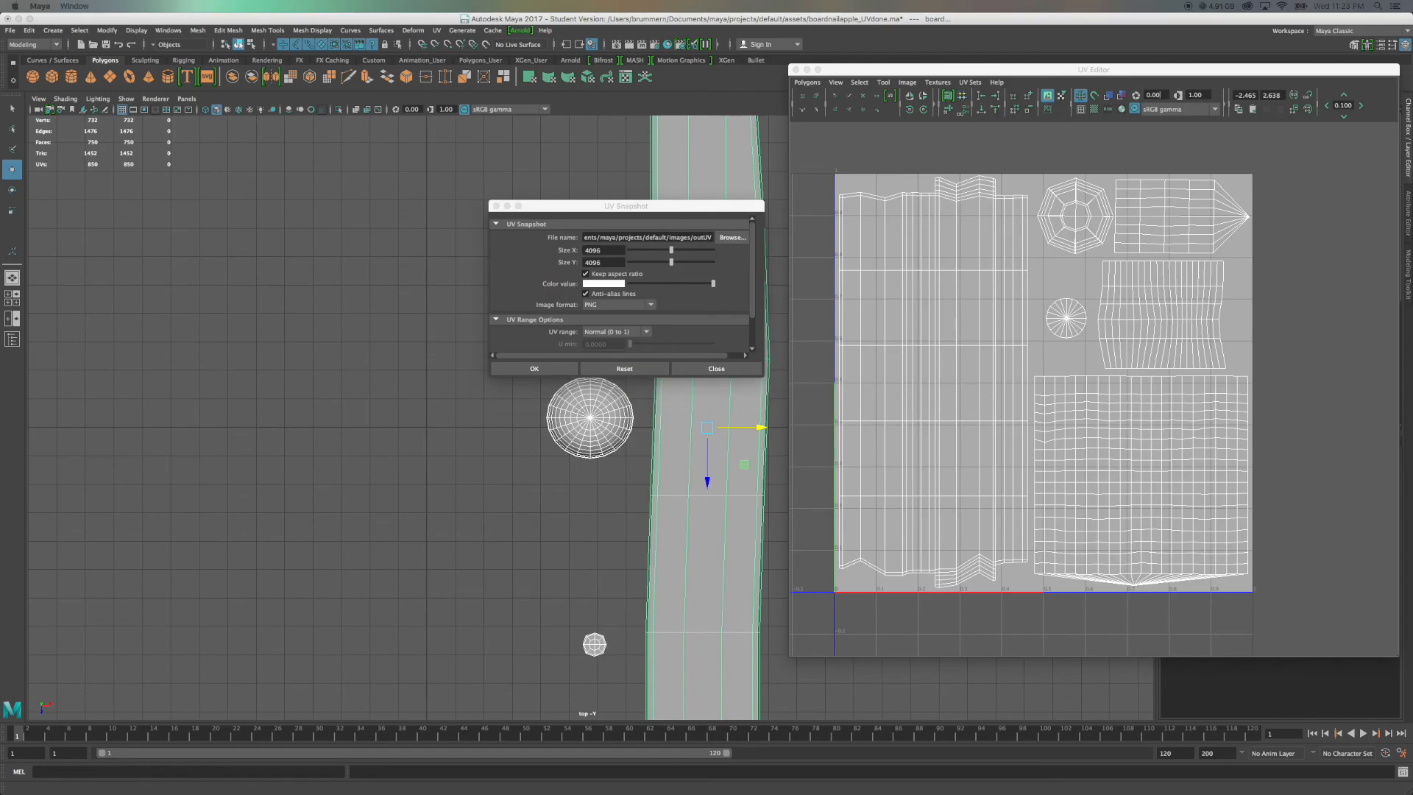
drag(697, 362, 701, 393)
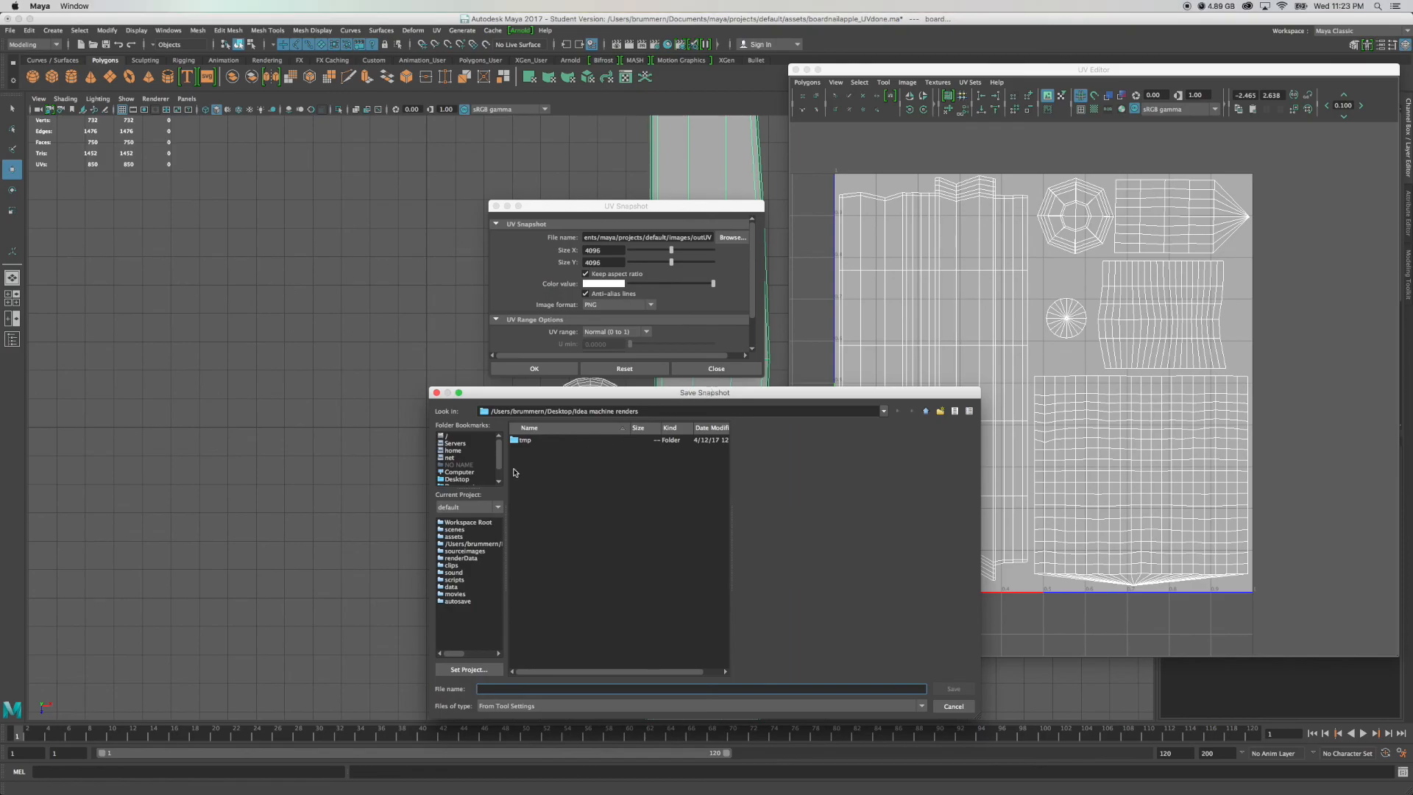
click(458, 479)
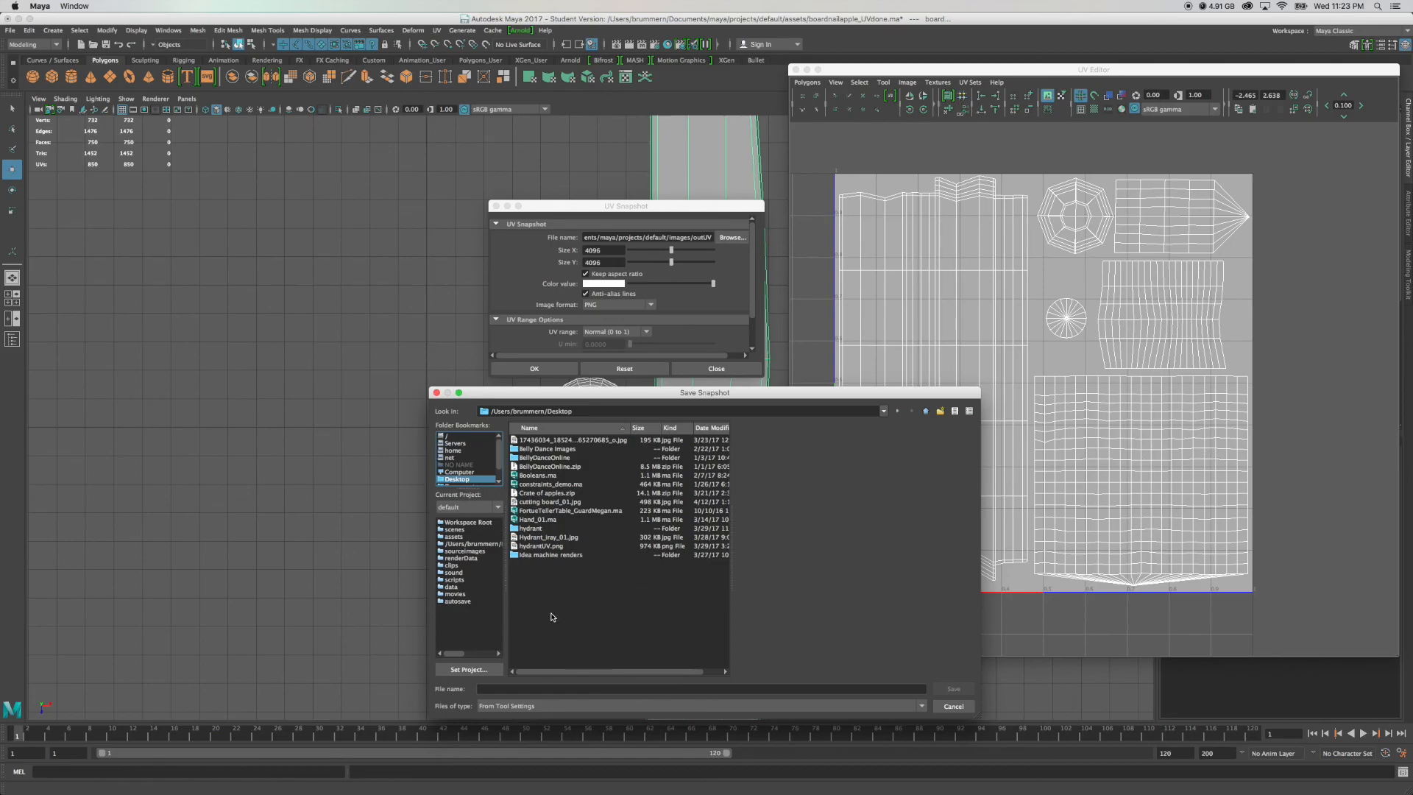
click(526, 688)
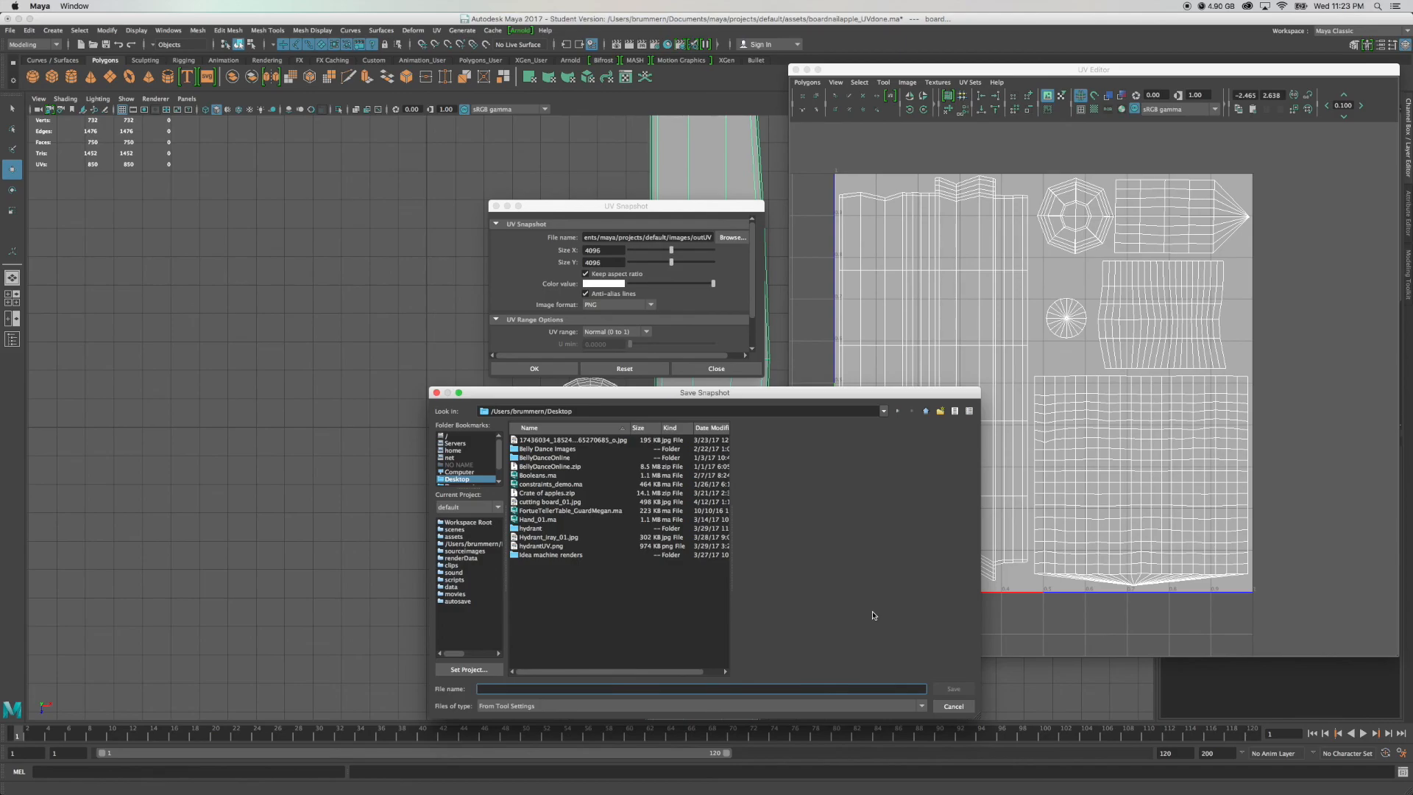
text(bna_UV)
click(953, 689)
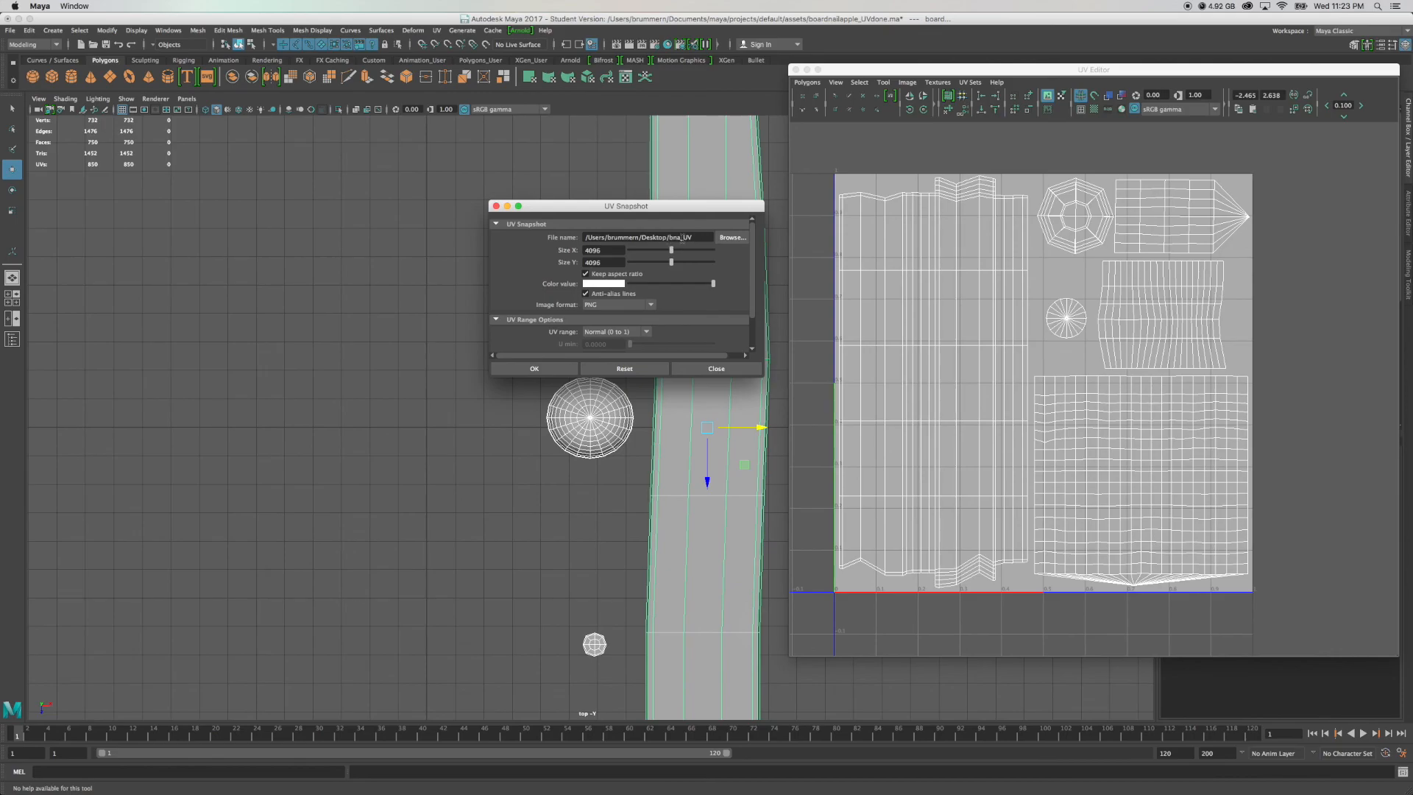
Set the snapshot's X size to 1024 with the aspect ratio kept, and export it as a PNG.
double_click(609, 251)
text(1024)
key(Tab)
click(553, 374)
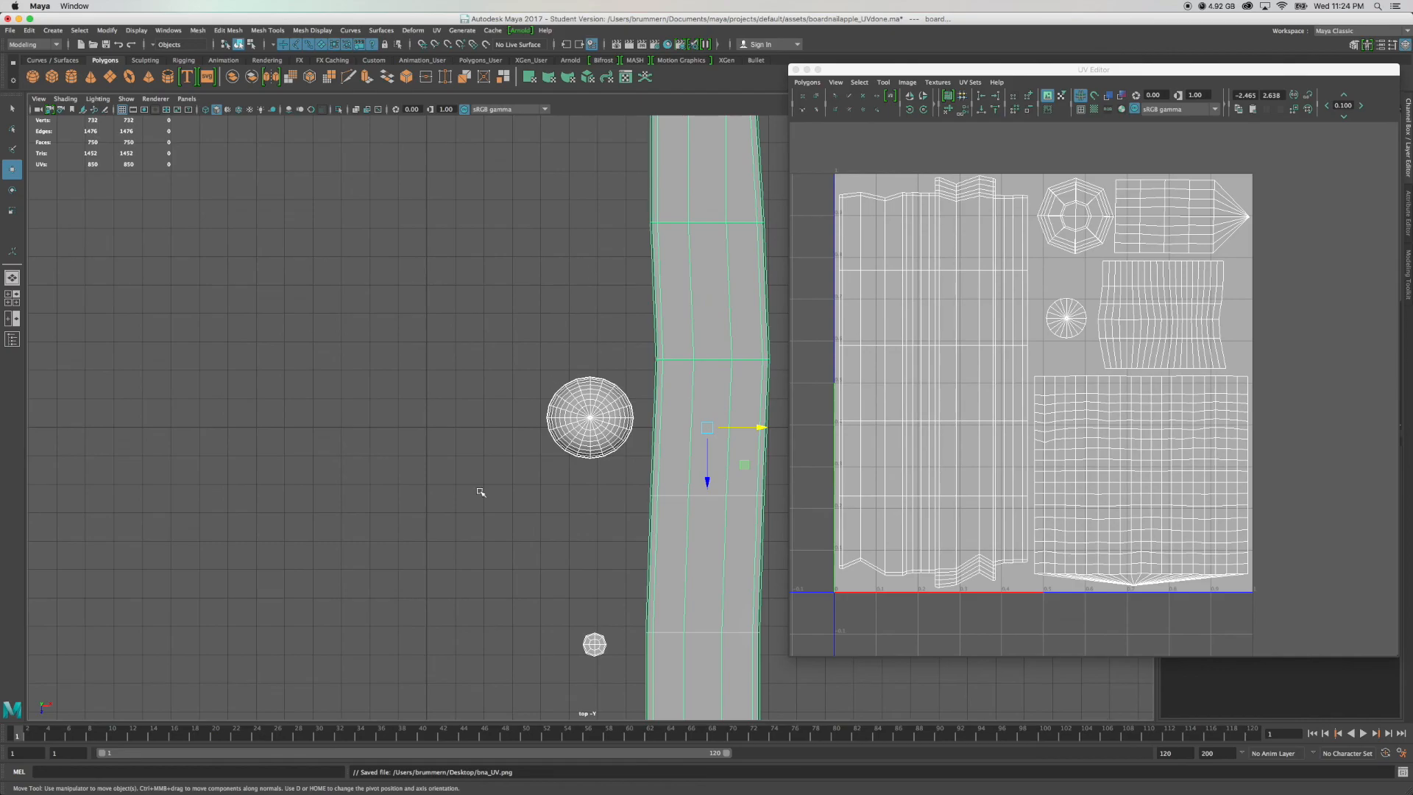